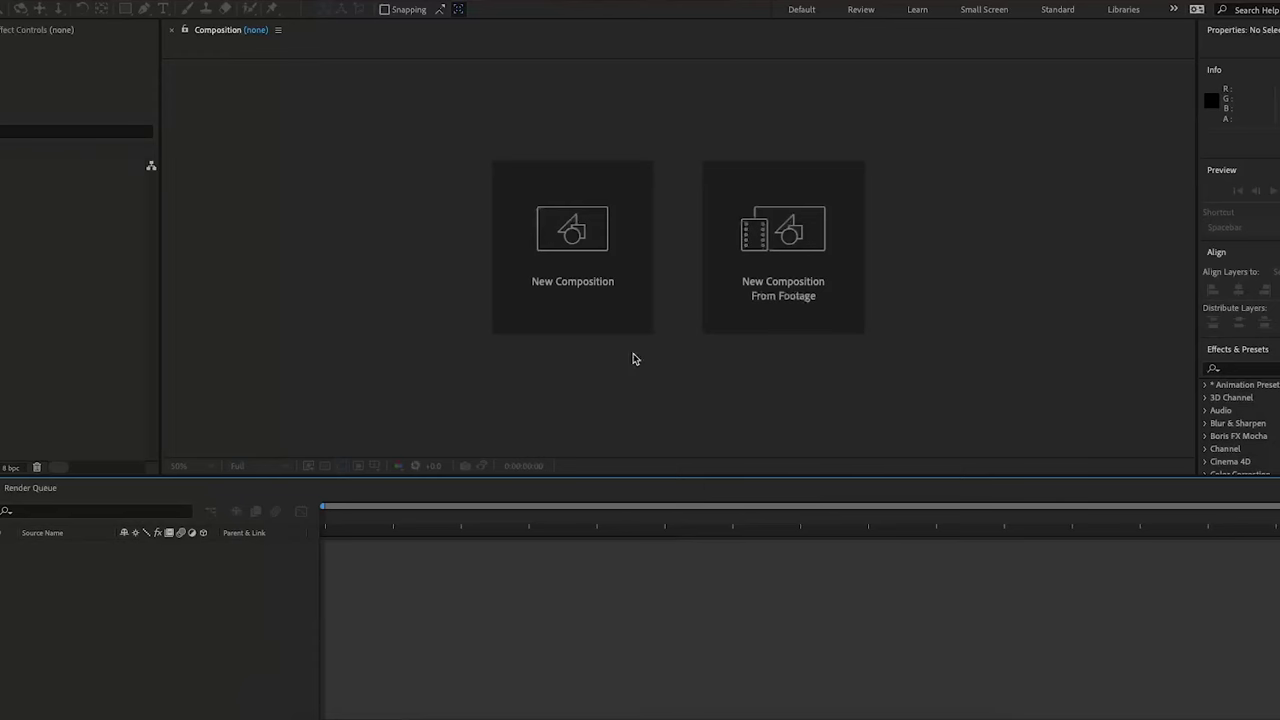
# Create a 1920 x 1080 composition at 29.97 fps named "james jani tutorial"
pyautogui.click(618, 328)
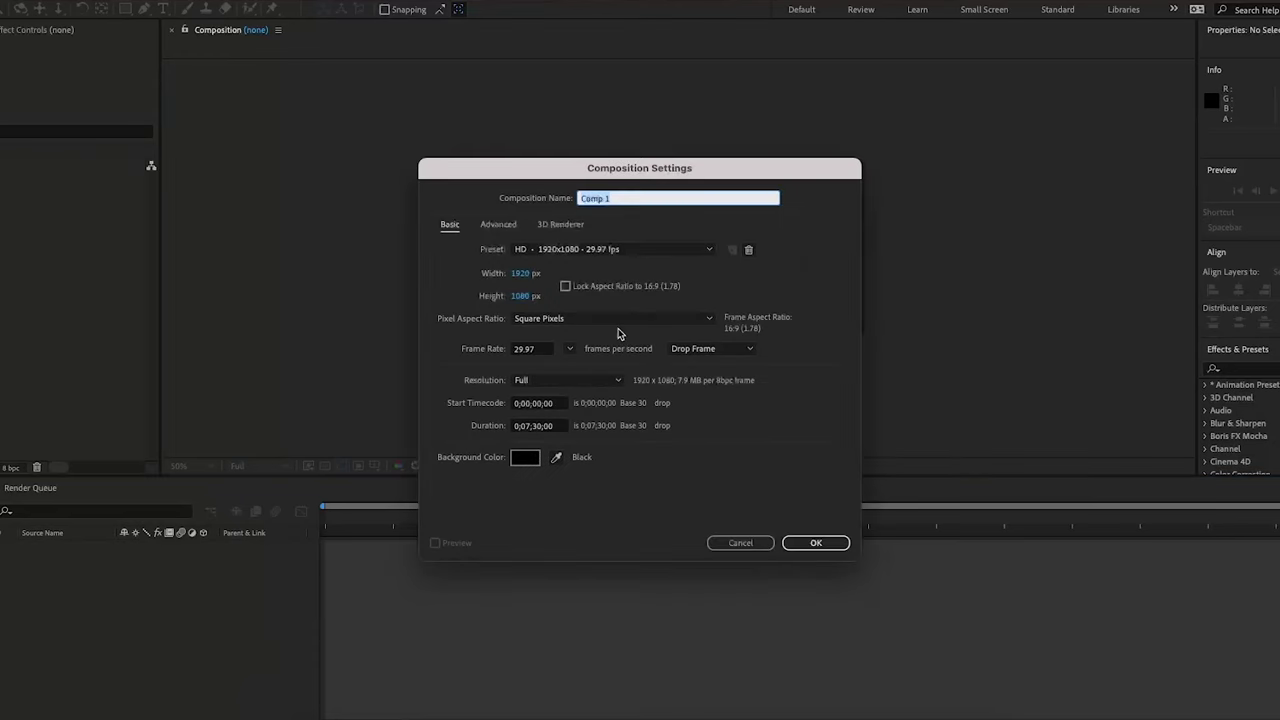
pyautogui.write('james jani tutorial')
pyautogui.click(810, 542)
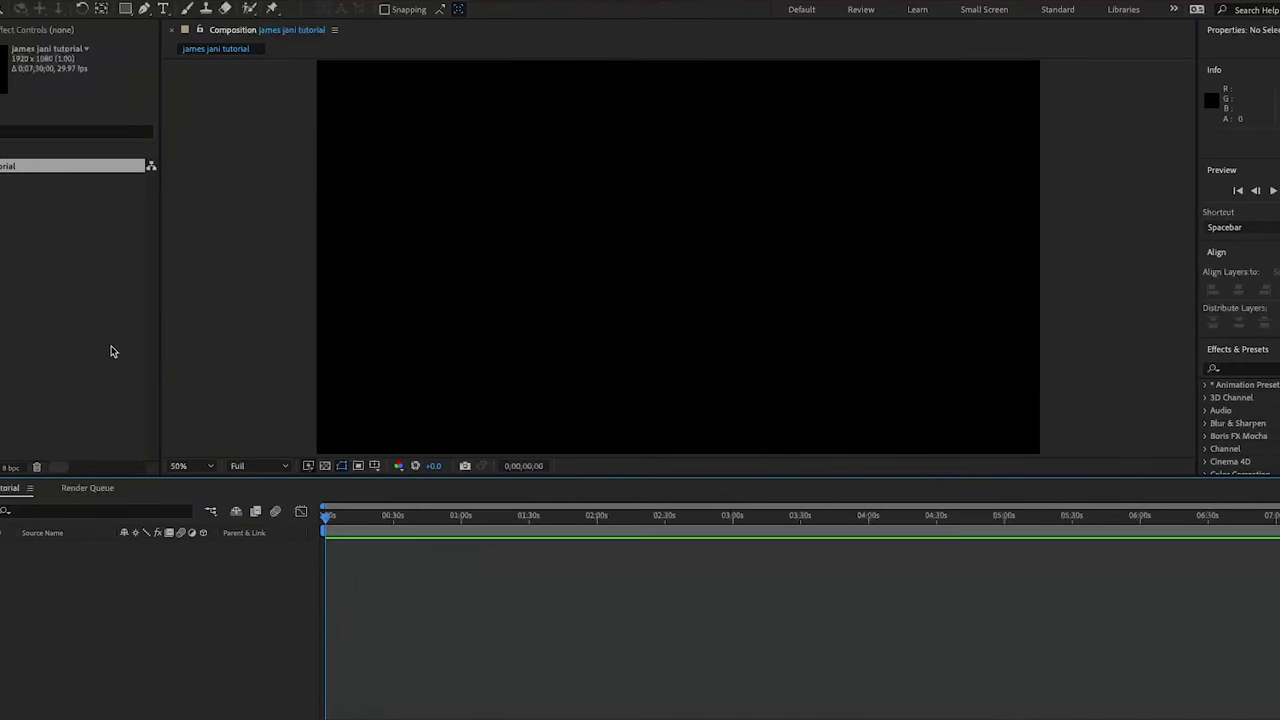
# Add a text layer reading "EARN TO GIVE" to the composition
pyautogui.click(184, 285)
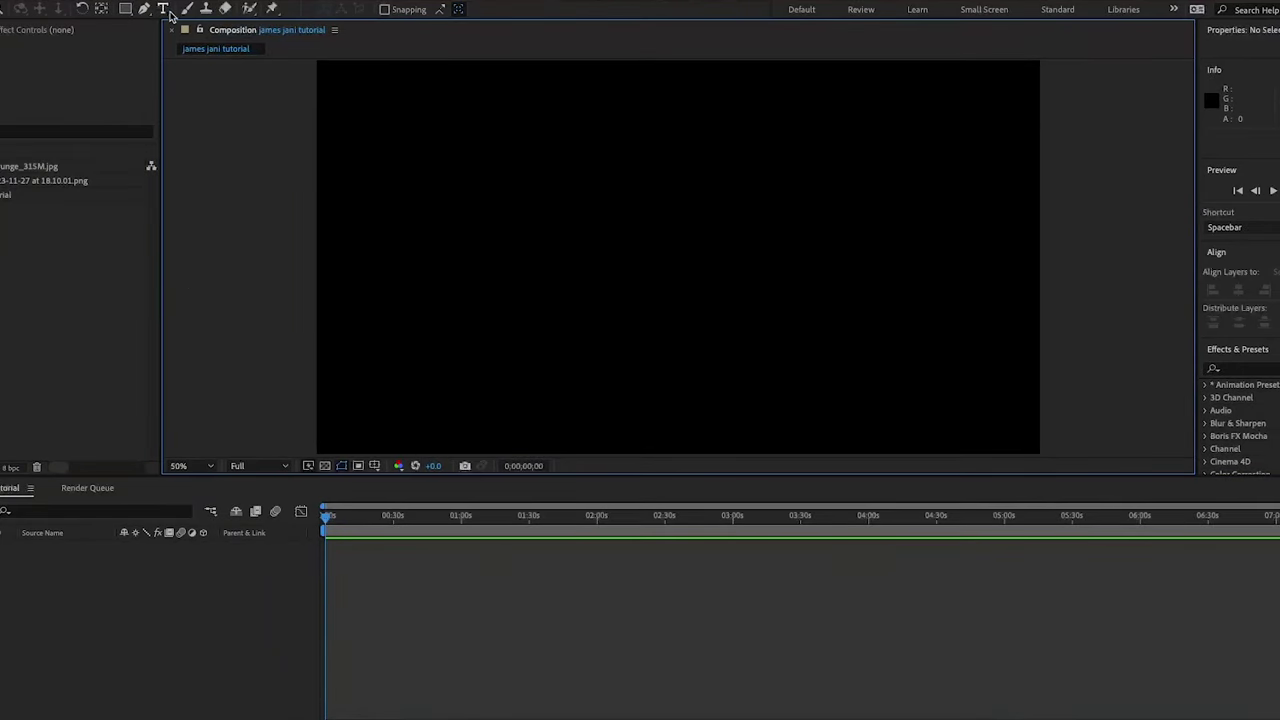
pyautogui.click(168, 11)
pyautogui.click(535, 264)
pyautogui.write('EAR')
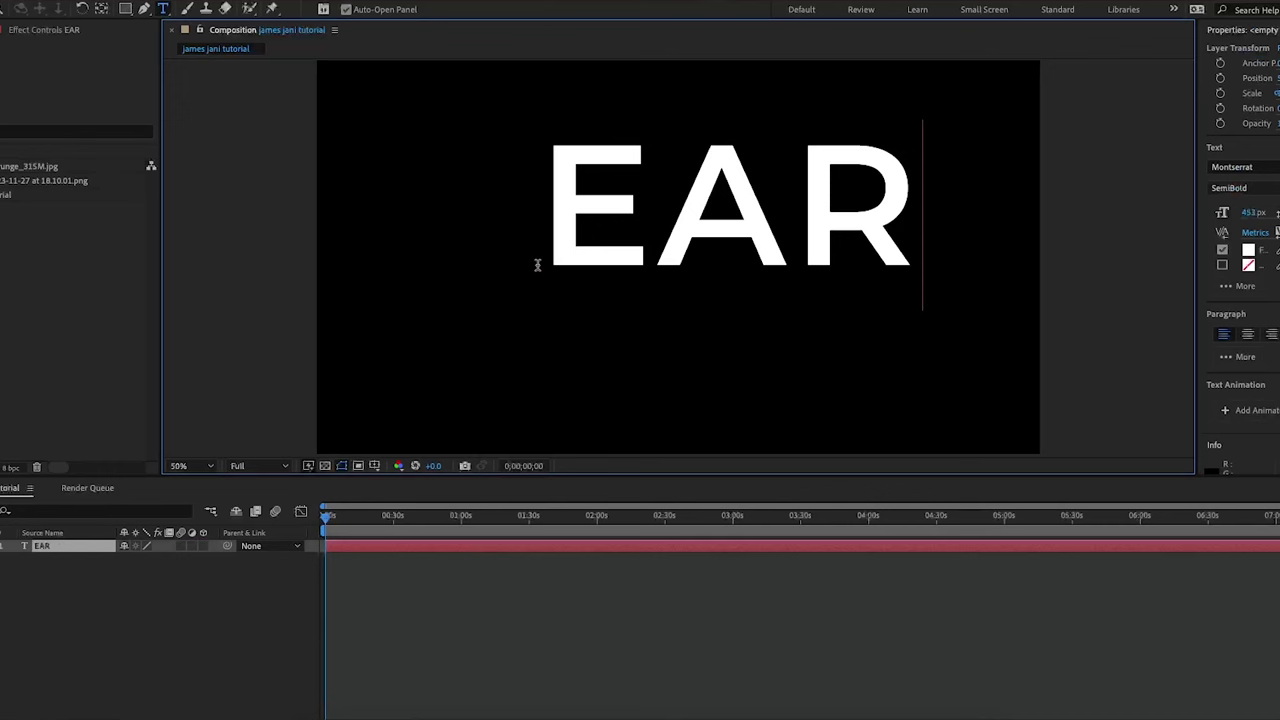
pyautogui.write('N TO GIVE')
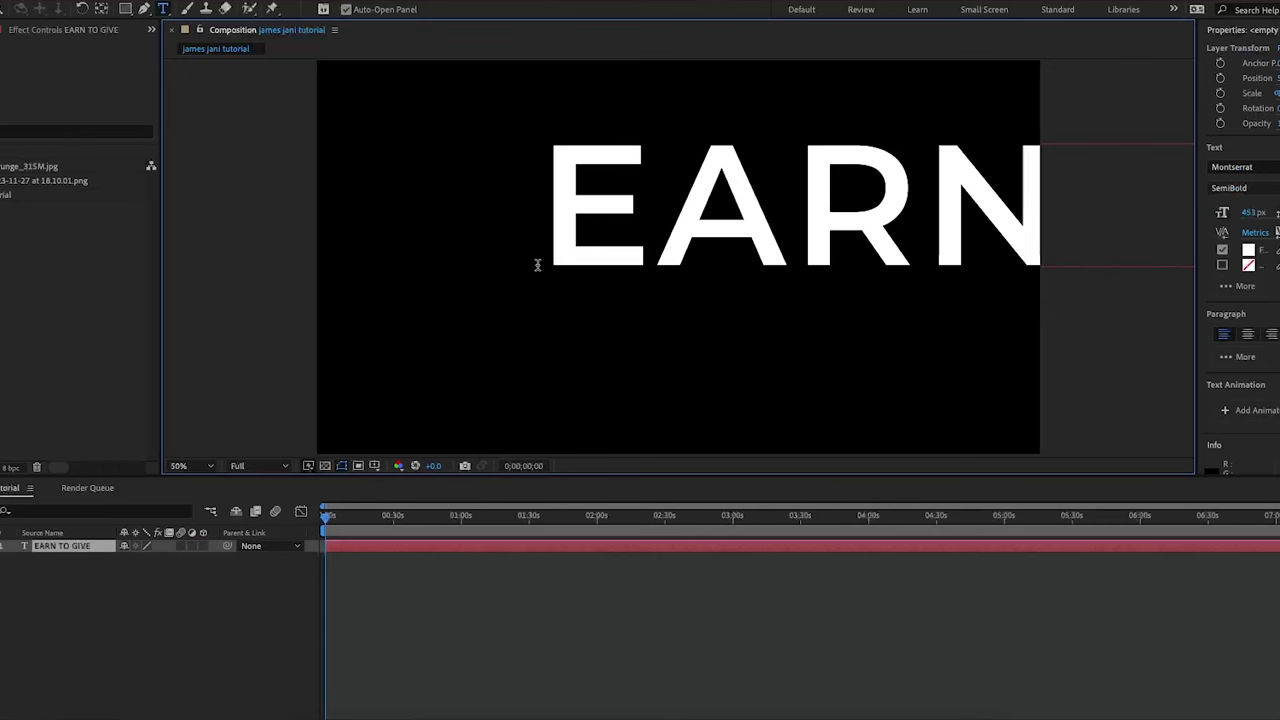
# Resize the EARN TO GIVE text to a non-proportional scale of 21.0, 33.2% and position it near the frame's center
pyautogui.click(80, 549)
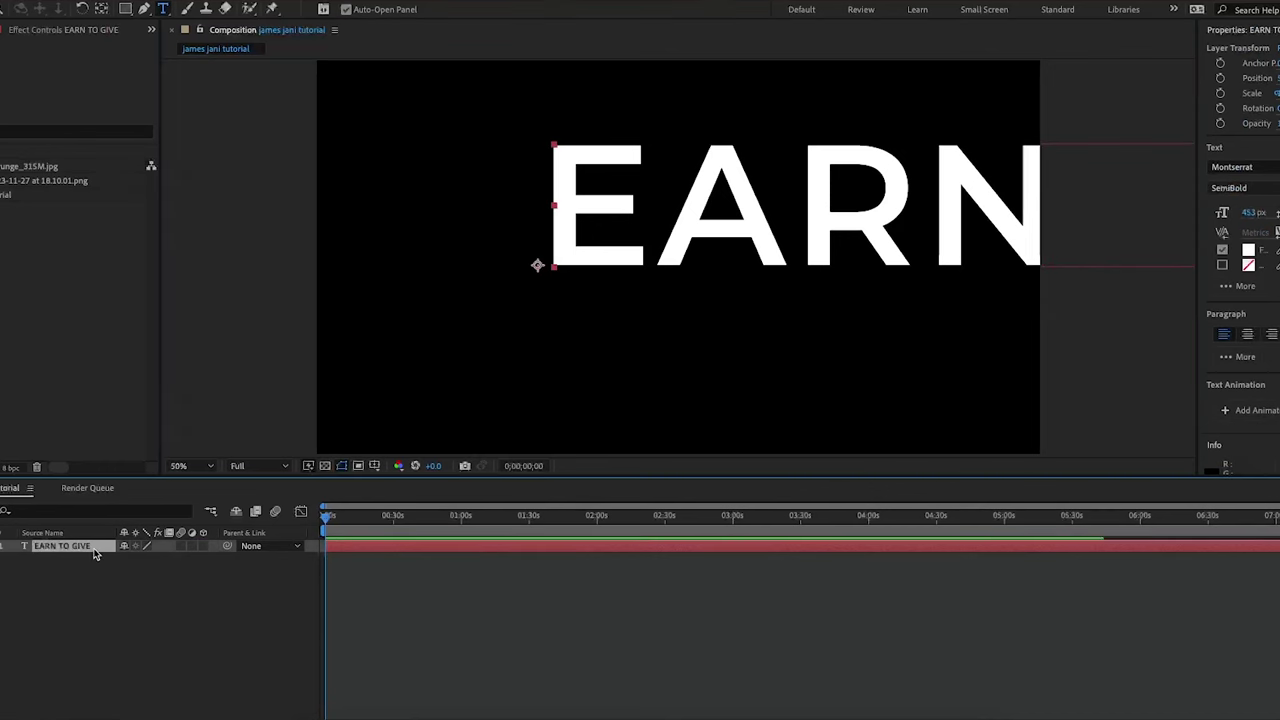
pyautogui.press('s')
pyautogui.moveTo(143, 560); pyautogui.dragTo(125, 564)
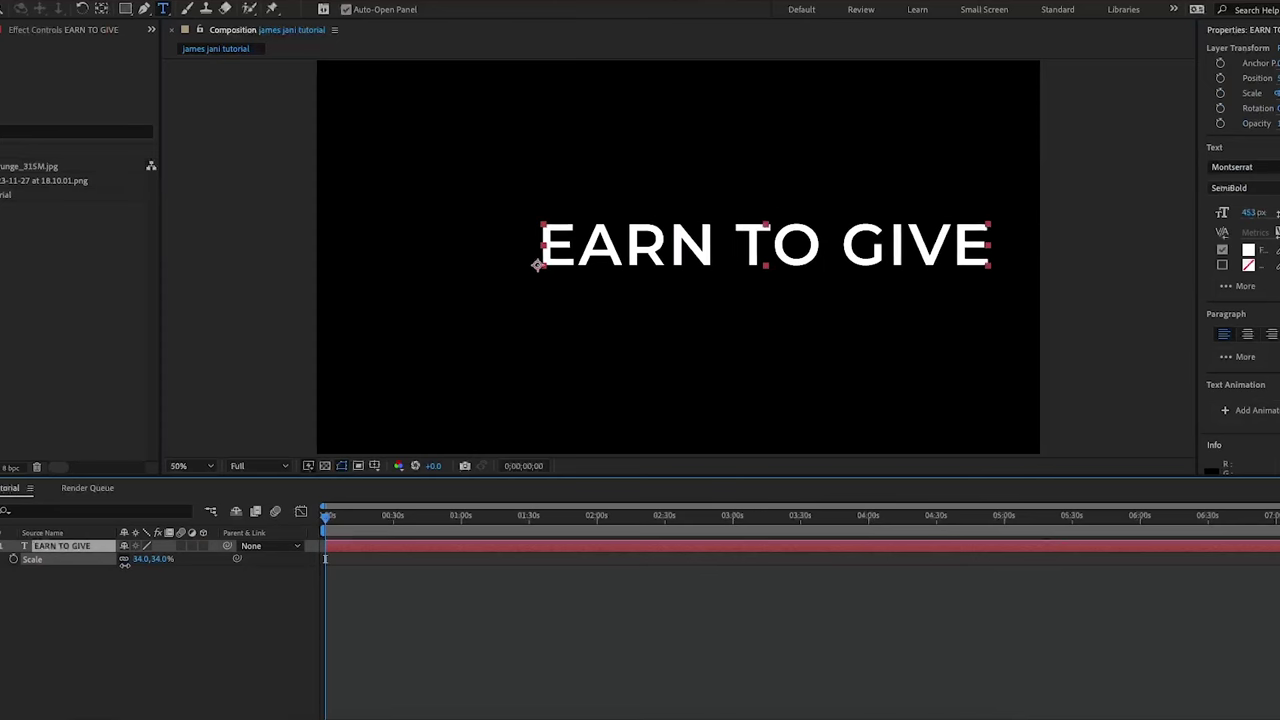
pyautogui.click(1, 9)
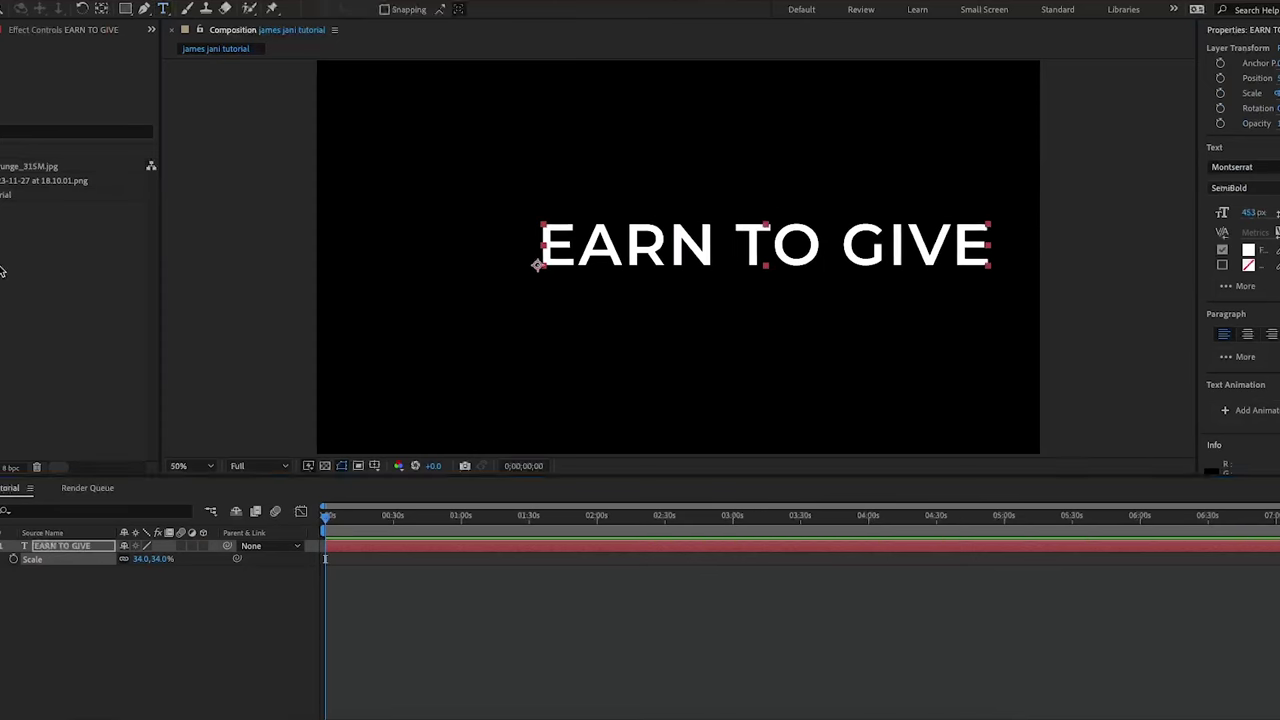
pyautogui.click(82, 548)
pyautogui.press('s')
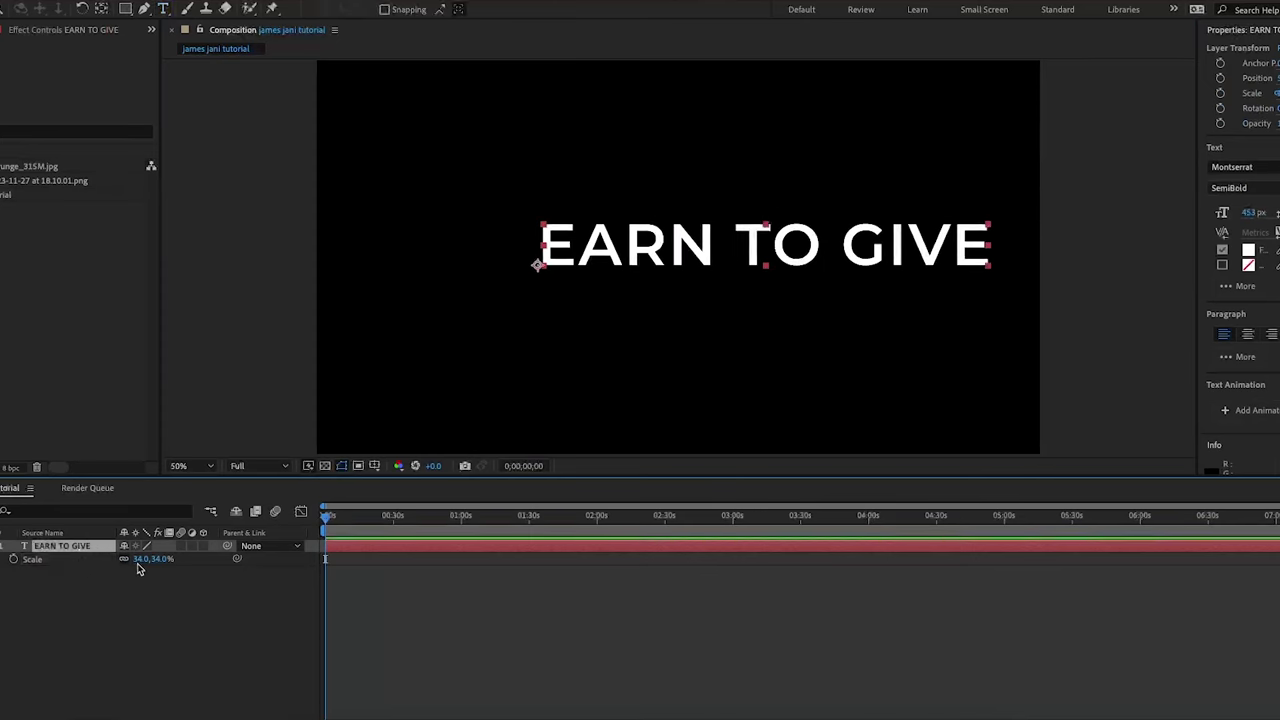
pyautogui.click(149, 578)
pyautogui.moveTo(165, 562); pyautogui.dragTo(182, 558)
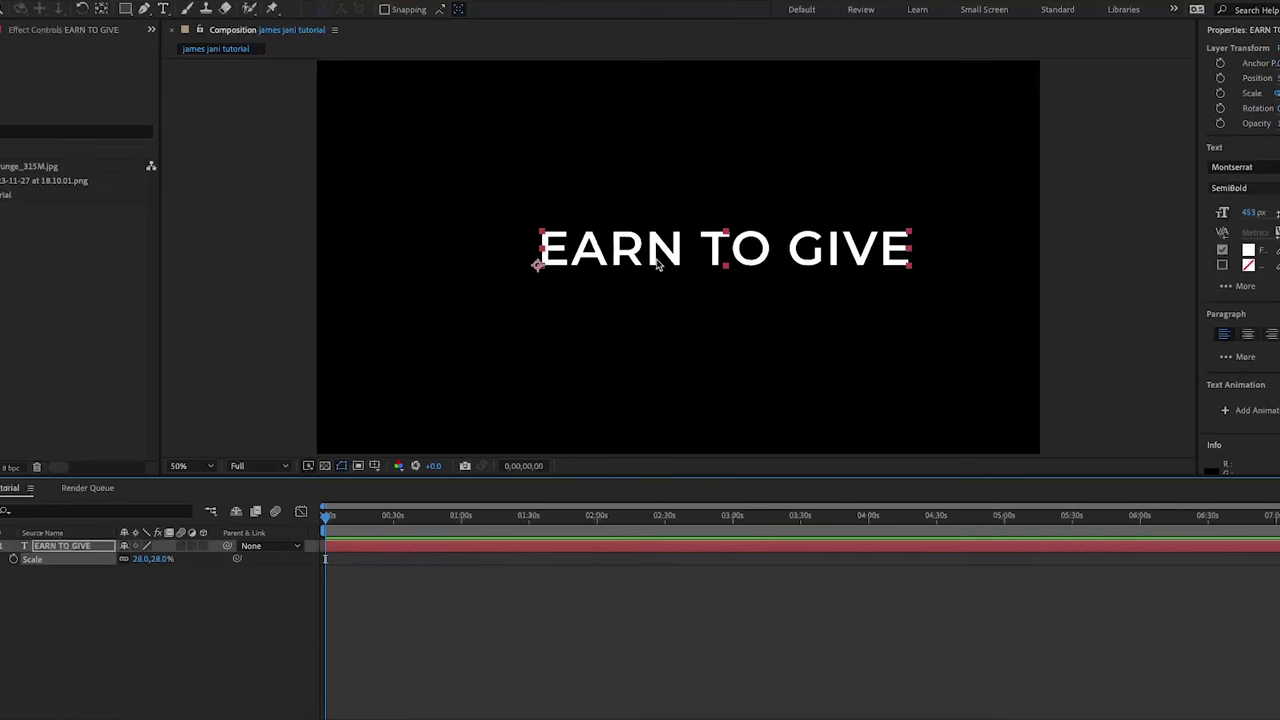
pyautogui.moveTo(692, 245); pyautogui.dragTo(692, 227)
pyautogui.moveTo(159, 560); pyautogui.dragTo(152, 561)
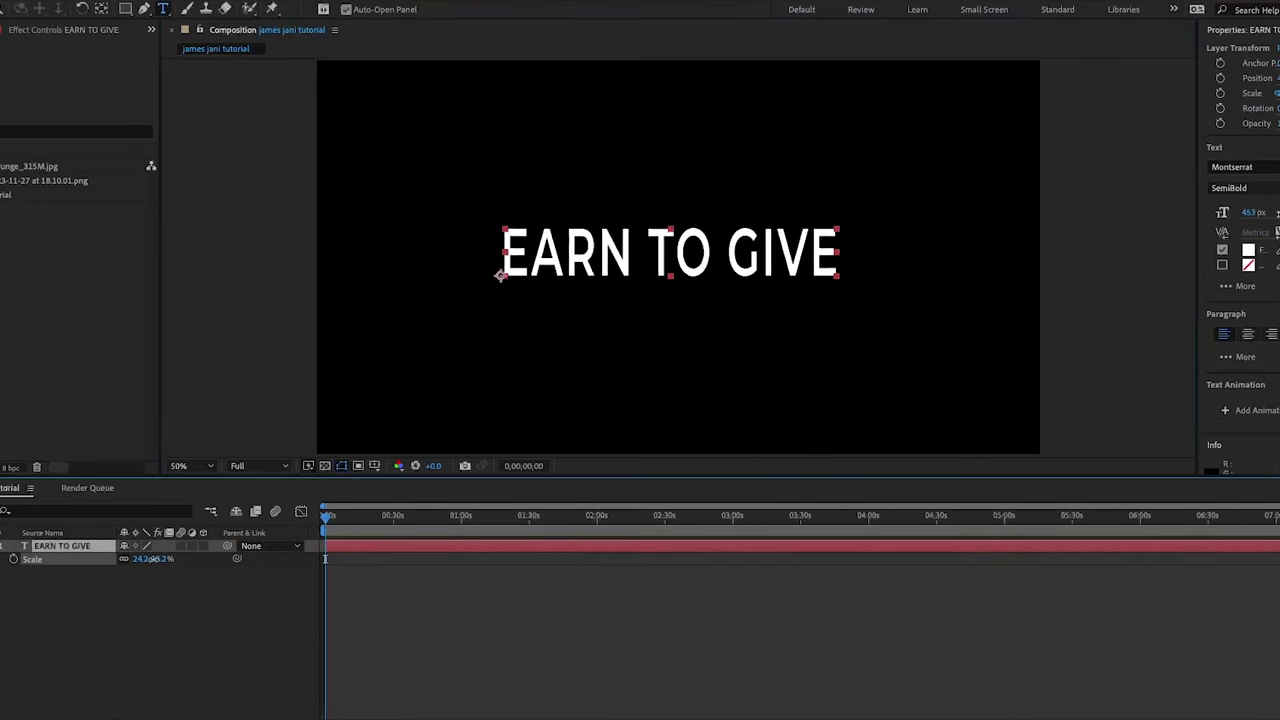
pyautogui.scroll(-5, 1249, 393)
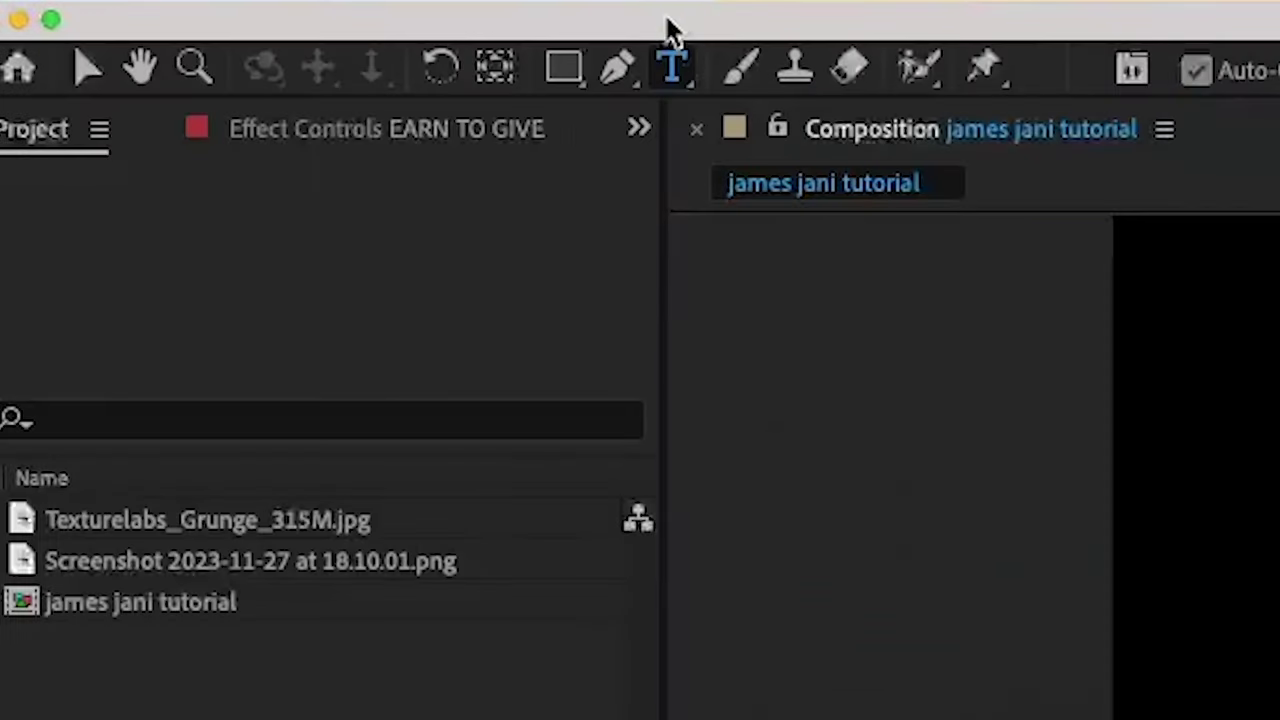
# Draw an unfilled rectangle around the text with a 5 px white stroke and center it horizontally in the composition
pyautogui.click(560, 70)
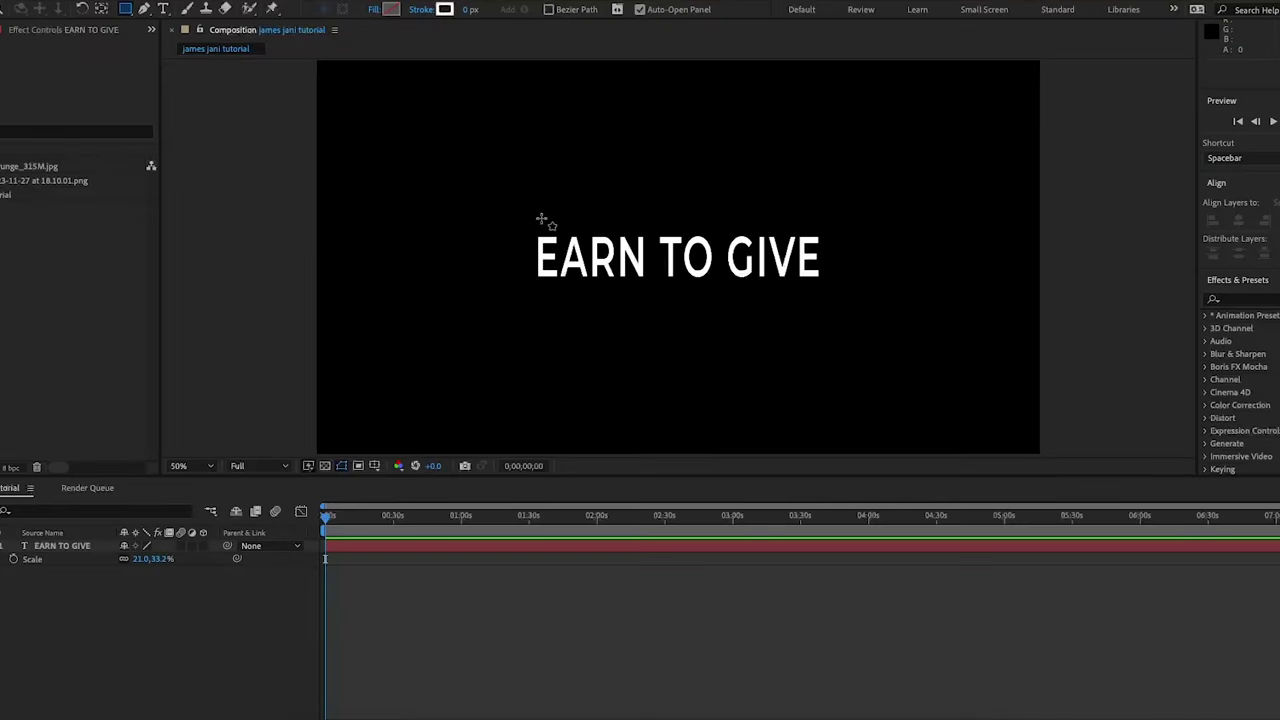
pyautogui.moveTo(509, 217); pyautogui.dragTo(847, 296)
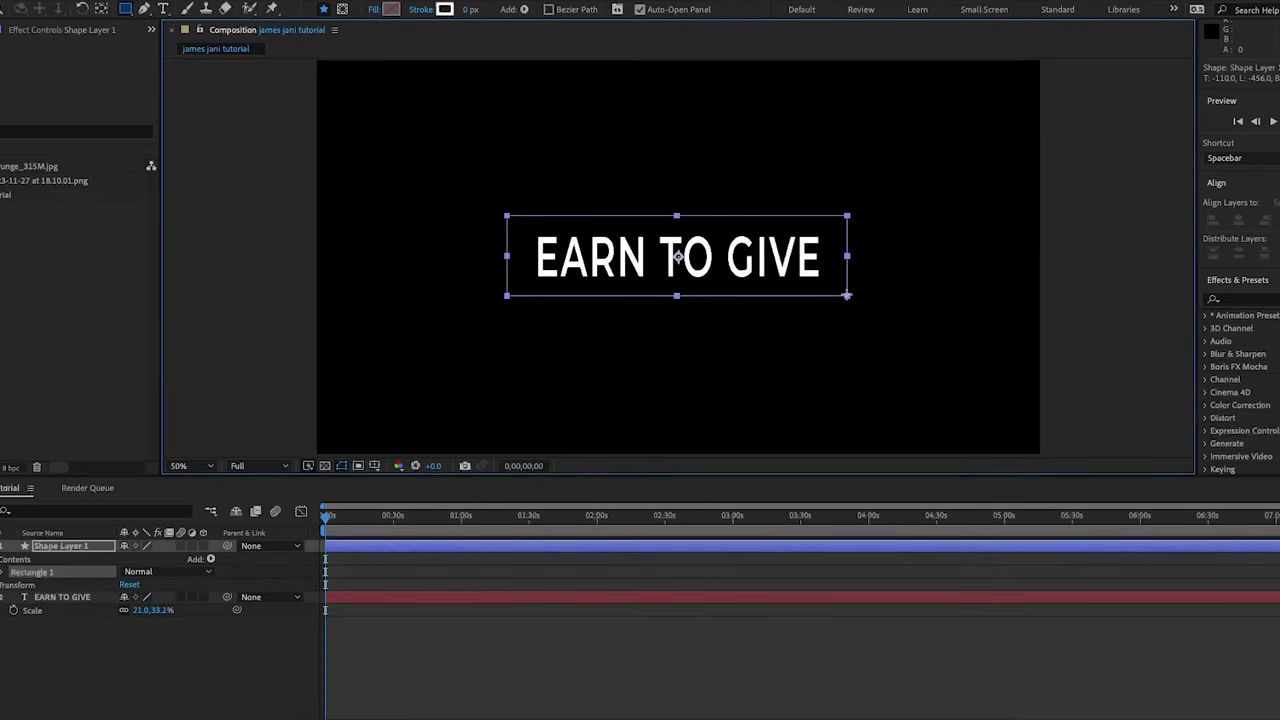
pyautogui.click(467, 9)
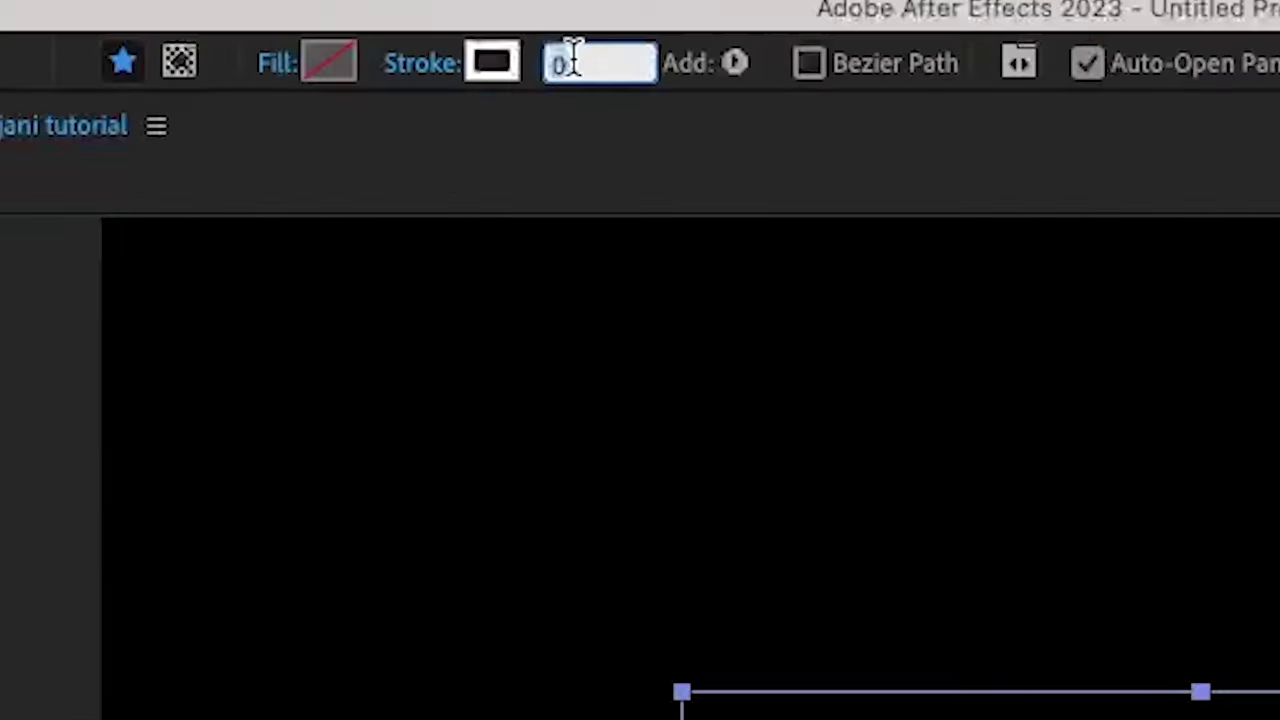
pyautogui.write('5')
pyautogui.press('Return')
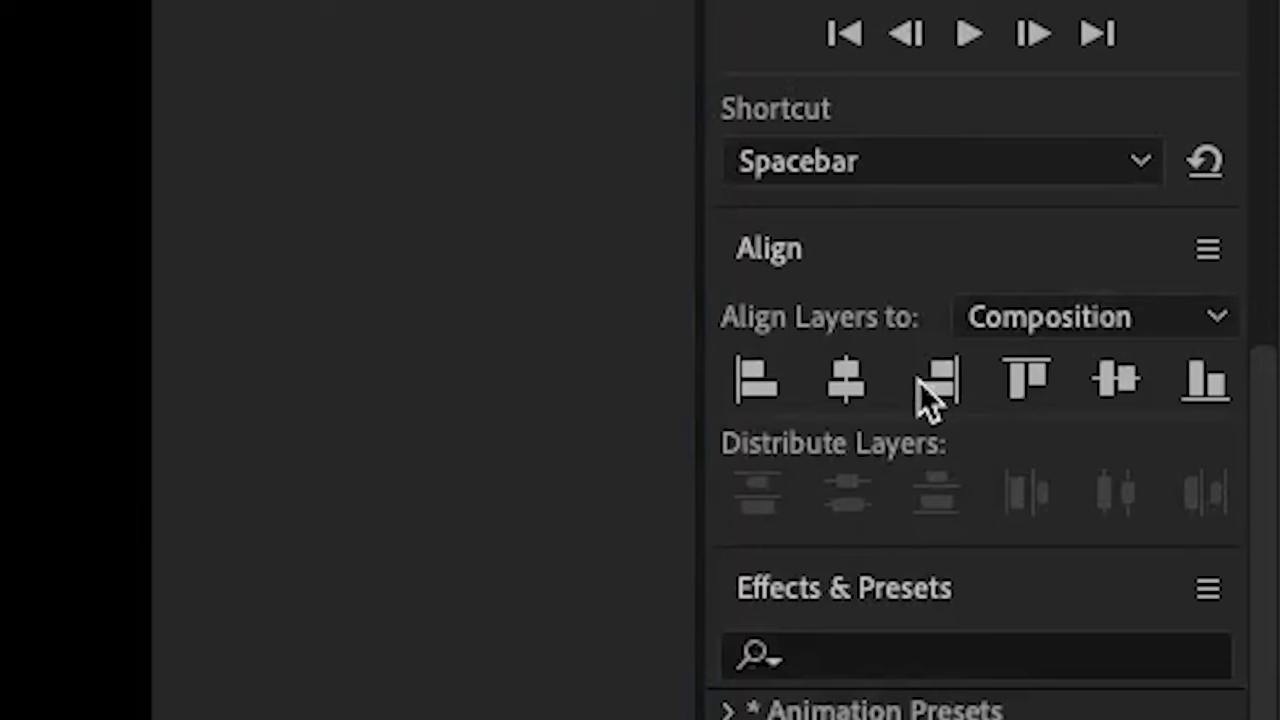
pyautogui.click(1238, 221)
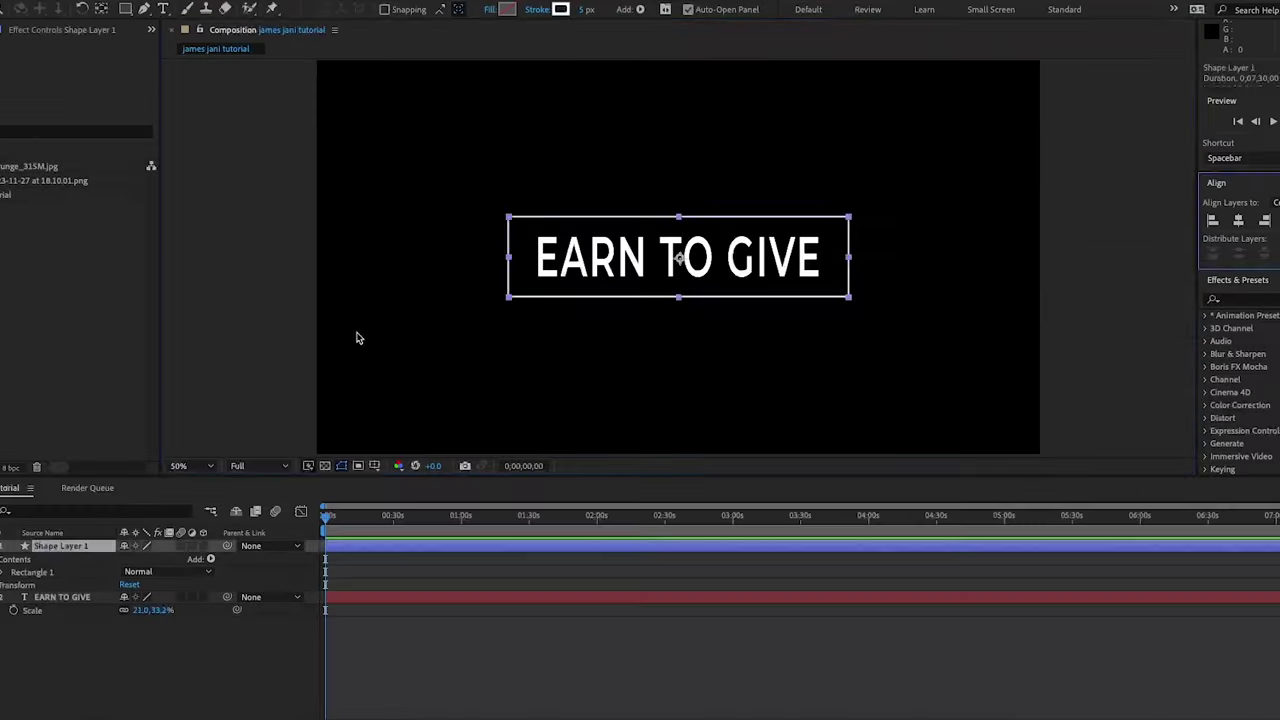
pyautogui.click(258, 268)
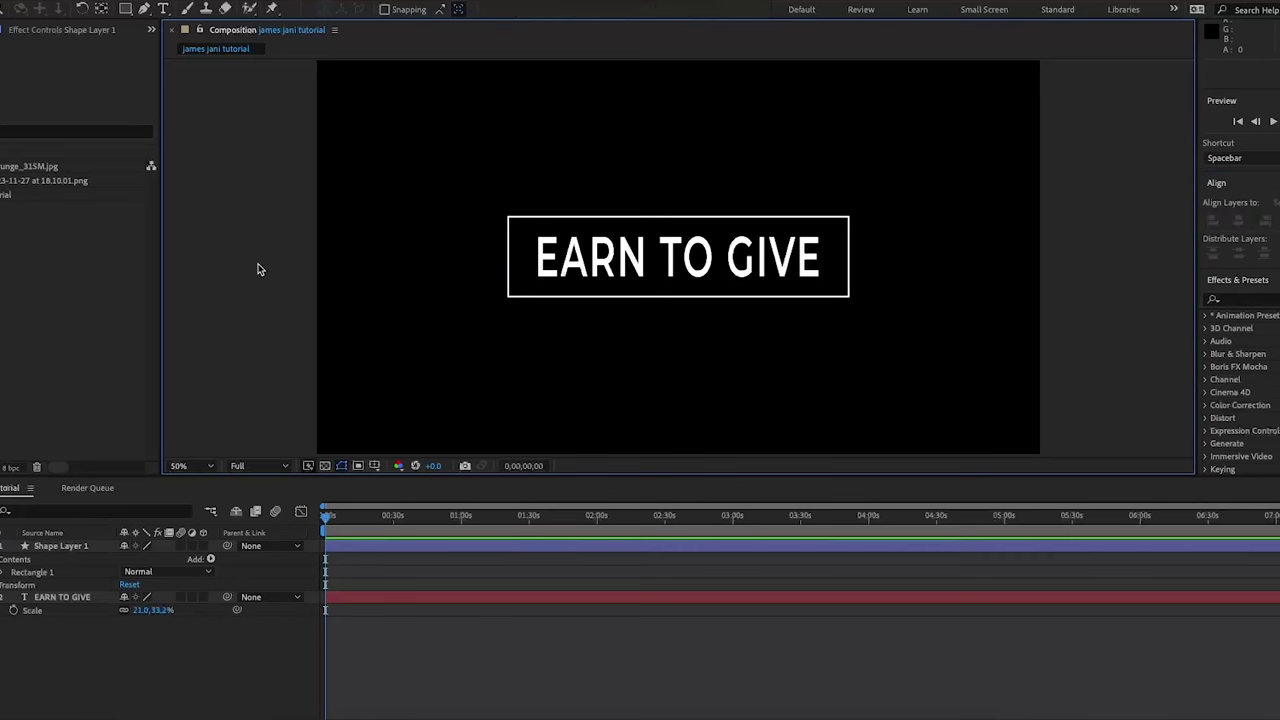
# Duplicate the rectangle outline layer and give the copy a solid white fill with a 0 px stroke
pyautogui.click(80, 547)
pyautogui.hotkey('ctrl', 'd')
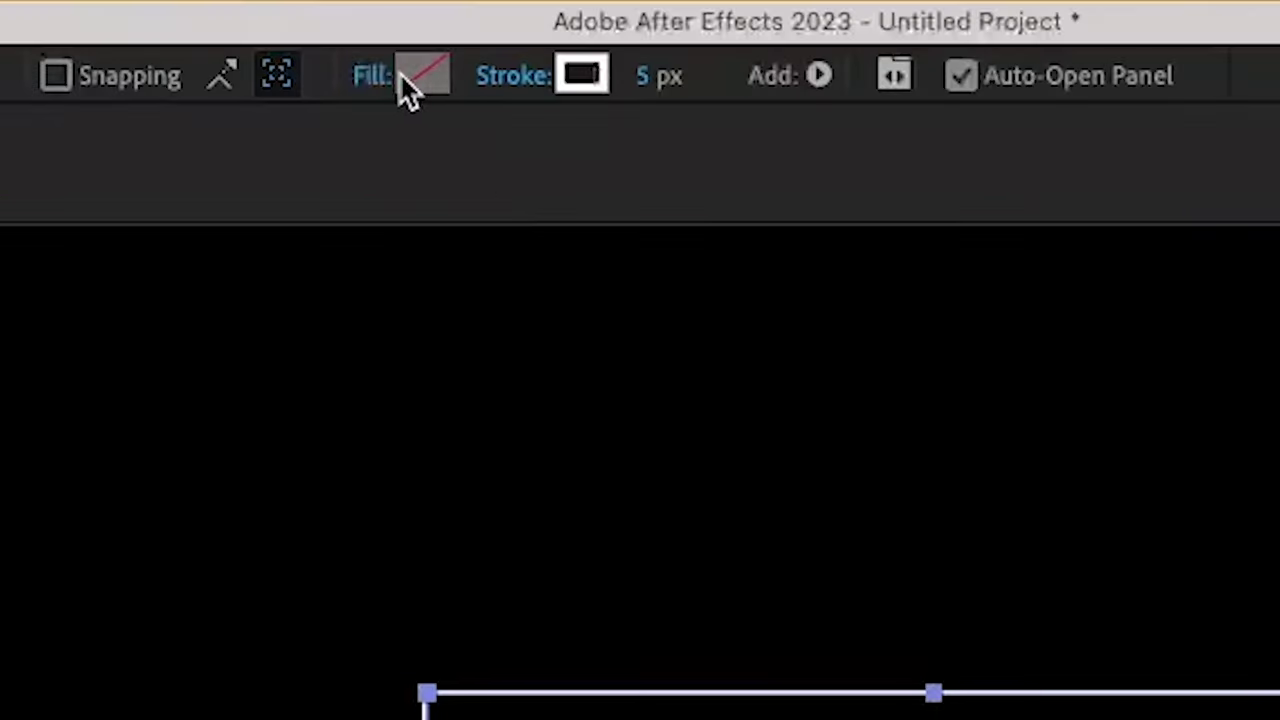
pyautogui.keyDown('alt'); pyautogui.click(423, 75); pyautogui.keyUp('alt')
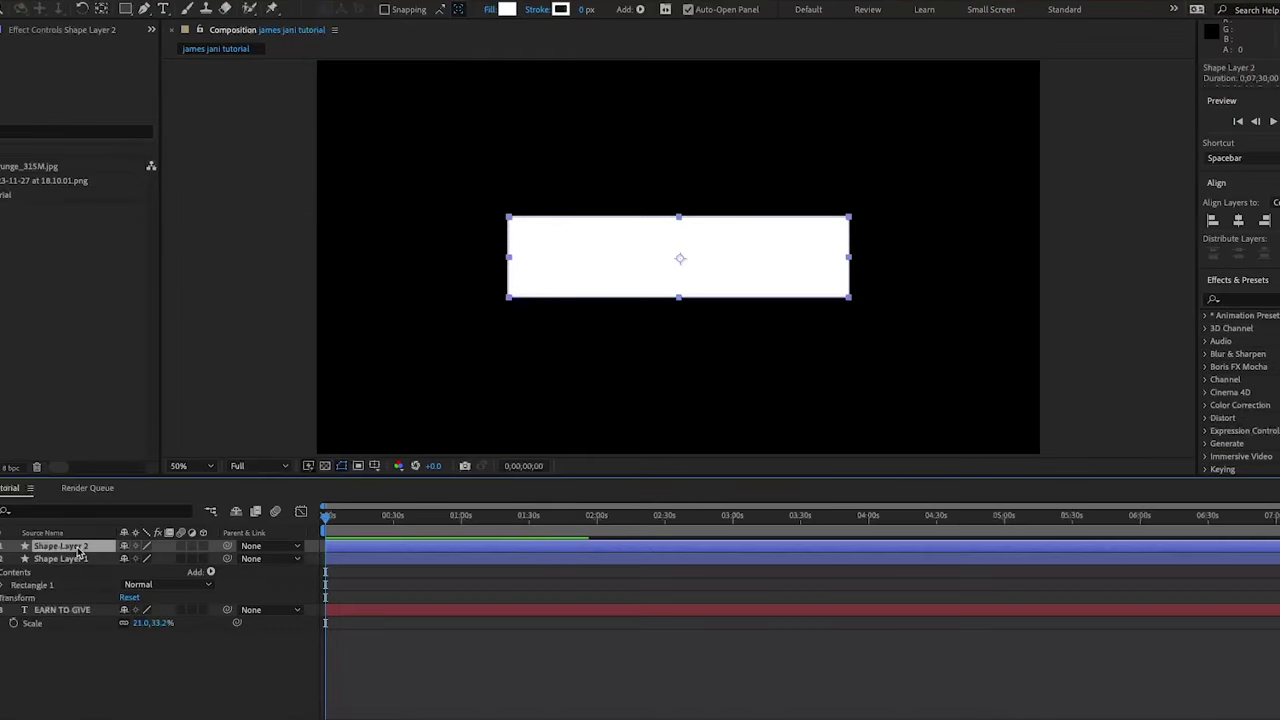
# Lower the opacity of the white-filled rectangle layer to 12%
pyautogui.press('t')
pyautogui.moveTo(132, 560); pyautogui.dragTo(97, 566)
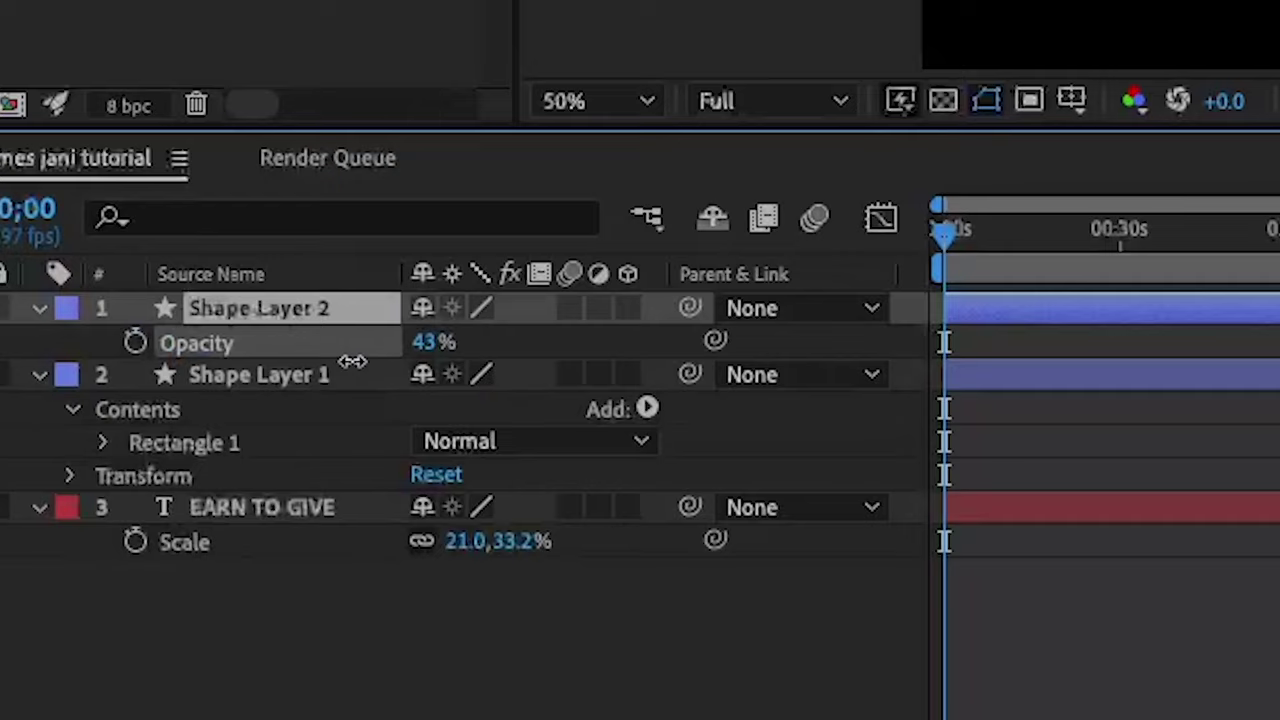
pyautogui.moveTo(353, 361); pyautogui.dragTo(319, 374)
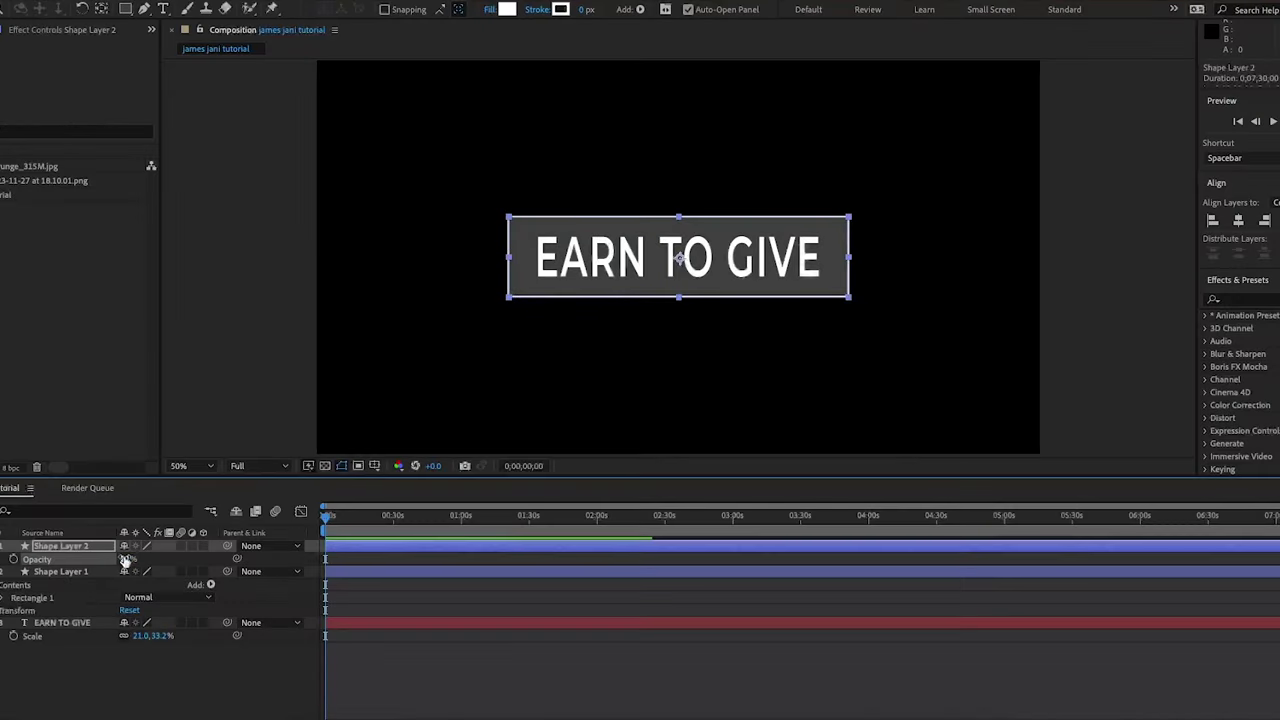
pyautogui.moveTo(124, 560); pyautogui.dragTo(100, 562)
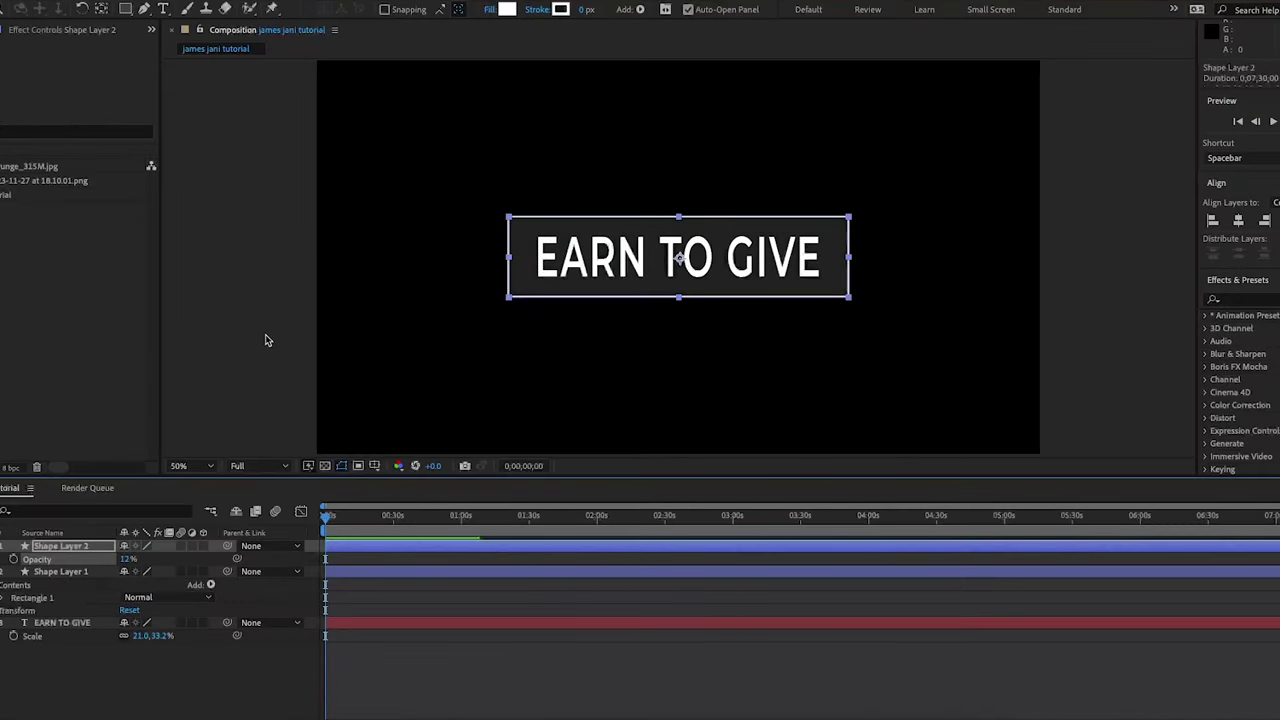
# Apply the Glow effect to the EARN TO GIVE text layer and increase its Glow Radius
pyautogui.click(1268, 300)
pyautogui.write('glow')
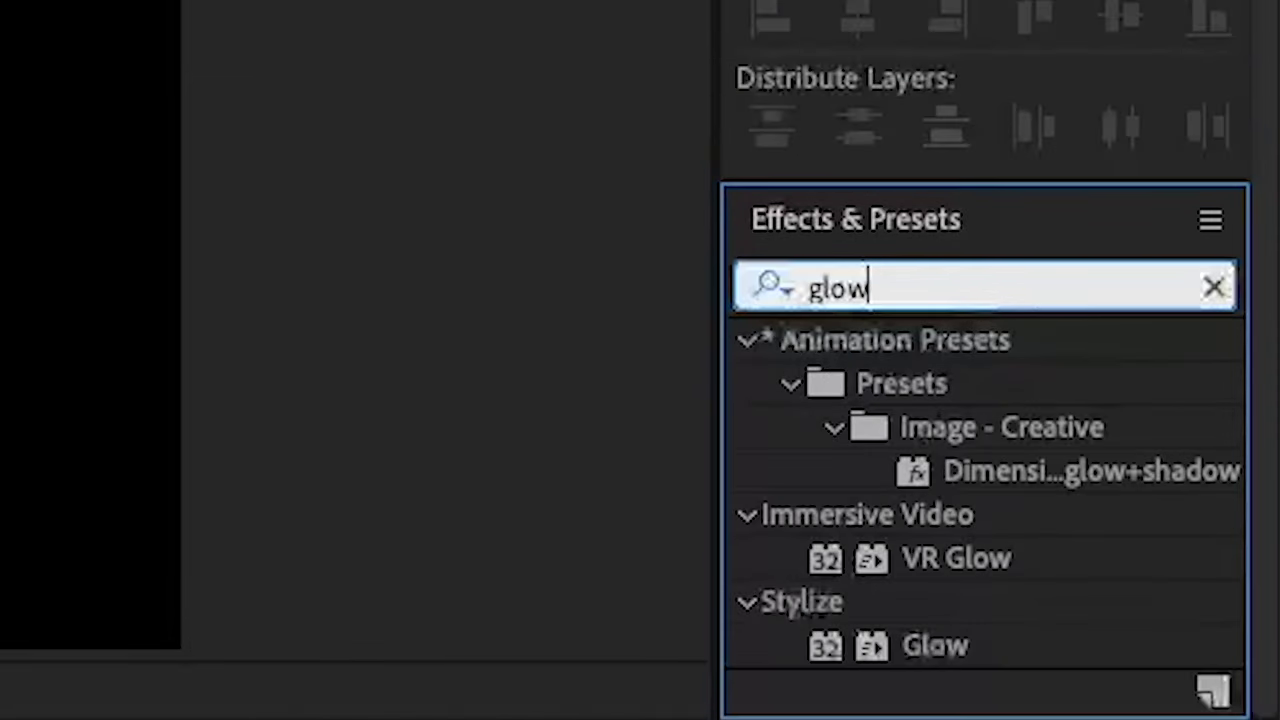
pyautogui.moveTo(940, 645); pyautogui.dragTo(84, 621)
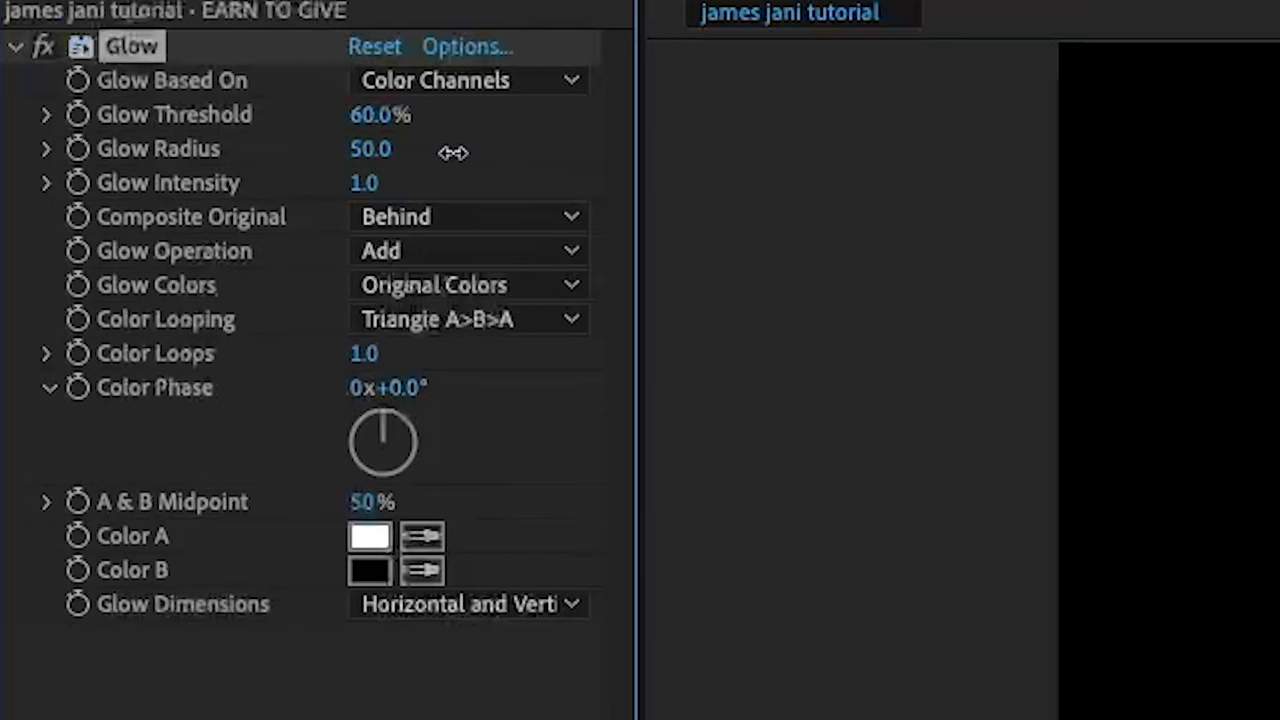
pyautogui.moveTo(453, 152); pyautogui.dragTo(463, 186)
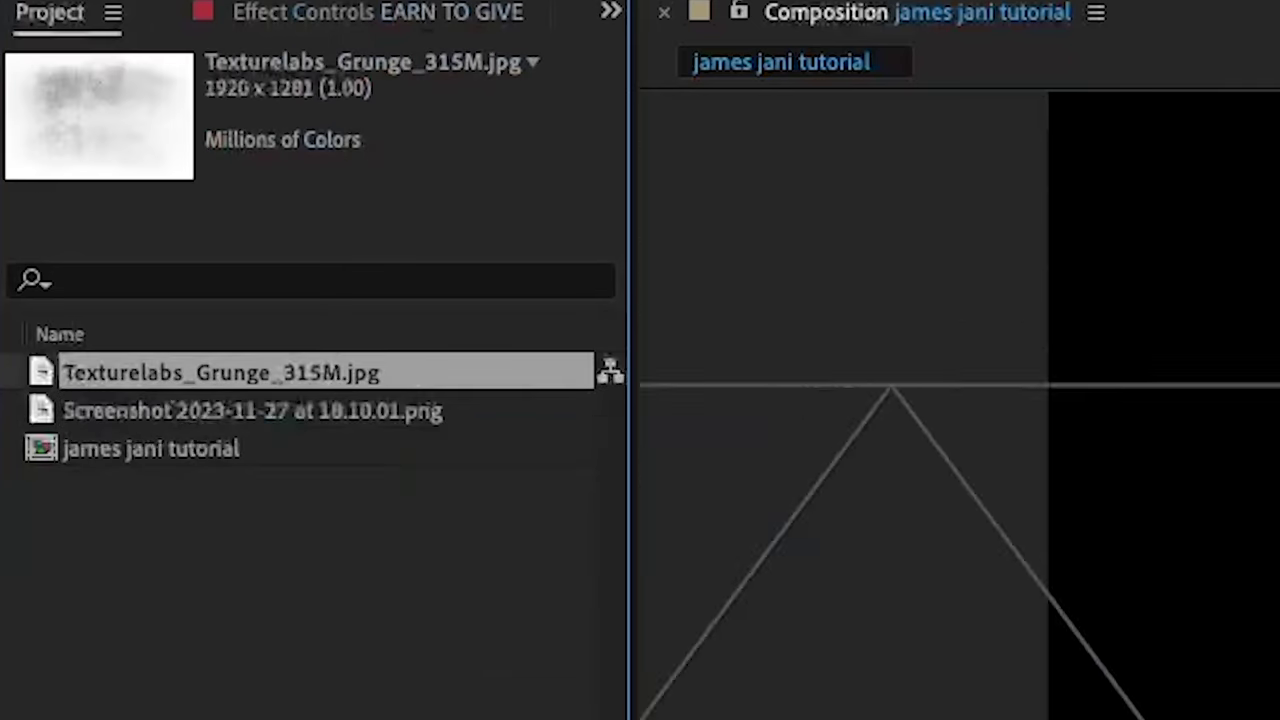
# Place Texturelabs_Grunge_315M.jpg beneath the text layer and add a 1920 x 1080 black solid below it as the background
pyautogui.moveTo(175, 377); pyautogui.dragTo(158, 692)
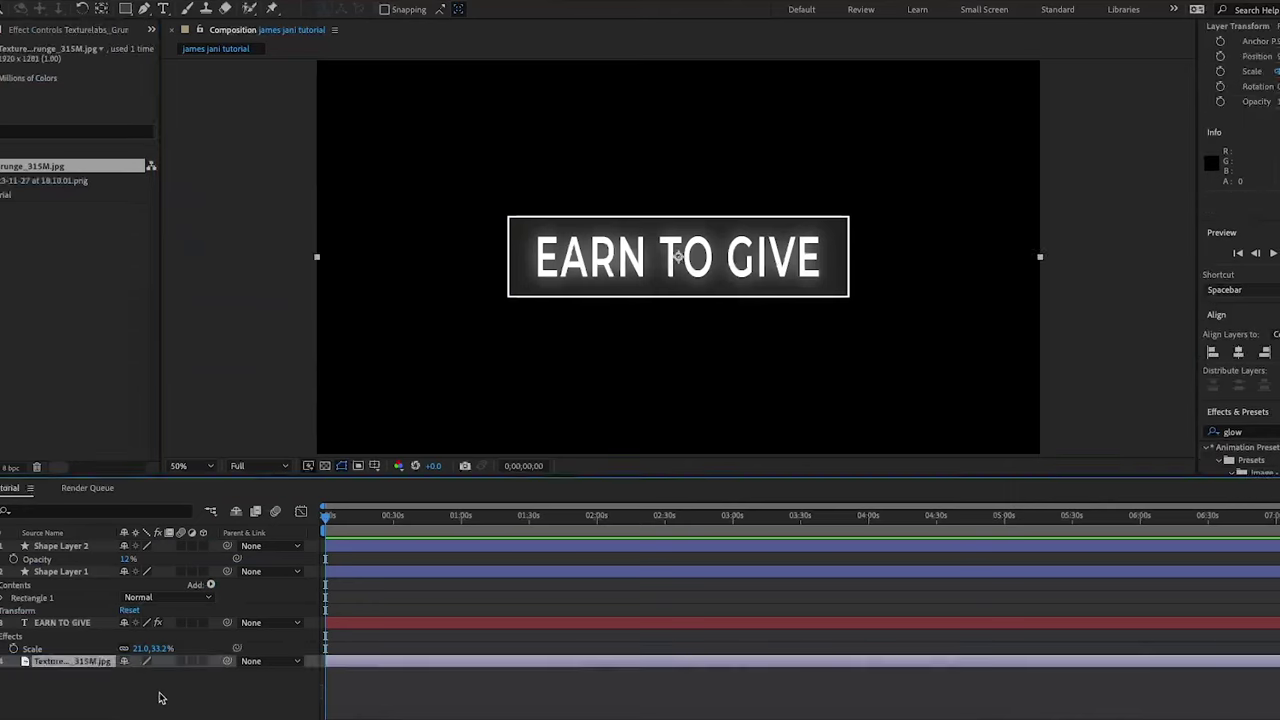
pyautogui.rightClick(62, 688)
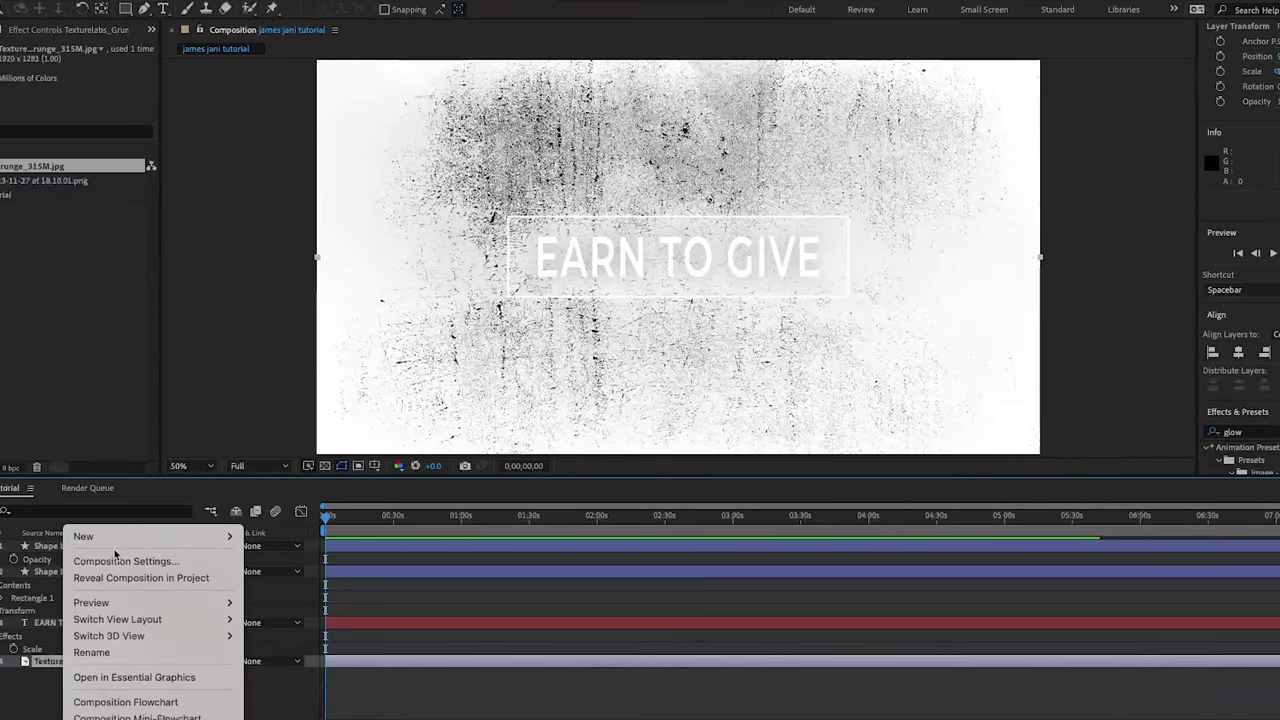
pyautogui.moveTo(150, 536)
pyautogui.press('Return')
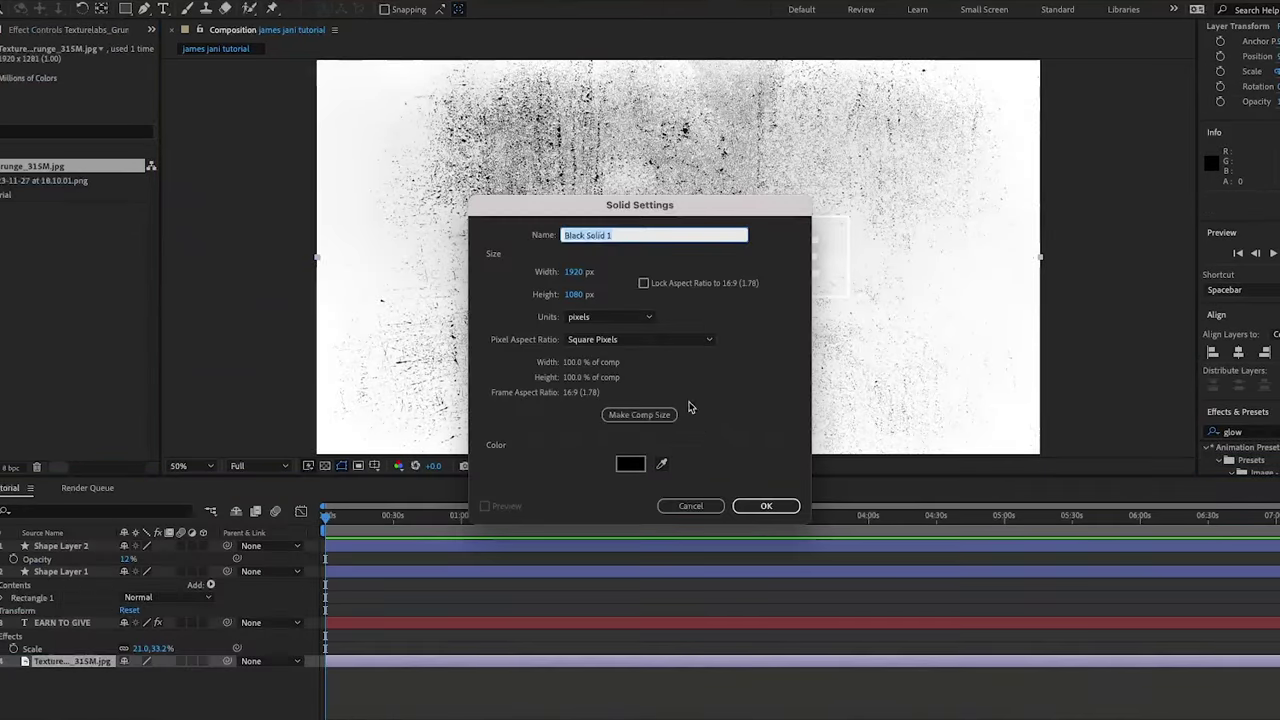
pyautogui.click(760, 503)
pyautogui.moveTo(78, 664); pyautogui.dragTo(78, 687)
pyautogui.click(78, 687)
# Adjust the grunge texture layer's scale and lower its opacity until it shows only faintly over the black solid
pyautogui.click(92, 662)
pyautogui.press('s')
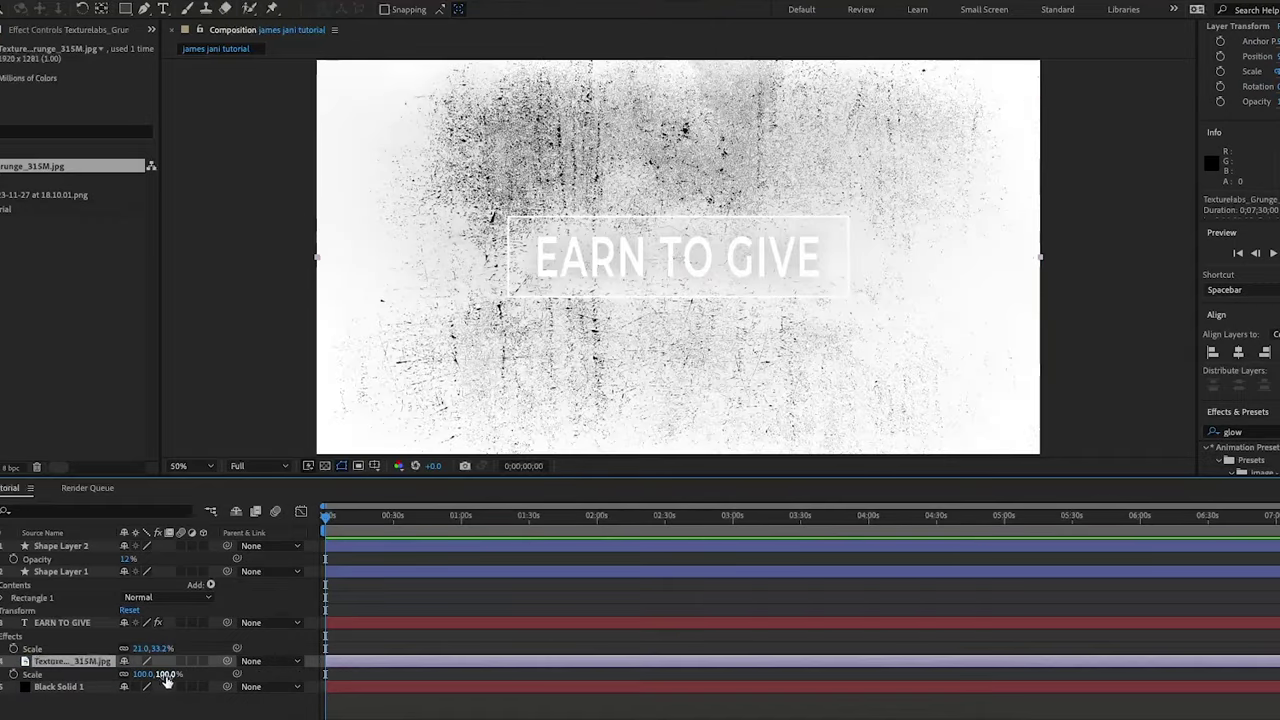
pyautogui.moveTo(165, 676); pyautogui.dragTo(20, 681)
pyautogui.click(92, 664)
pyautogui.press('t')
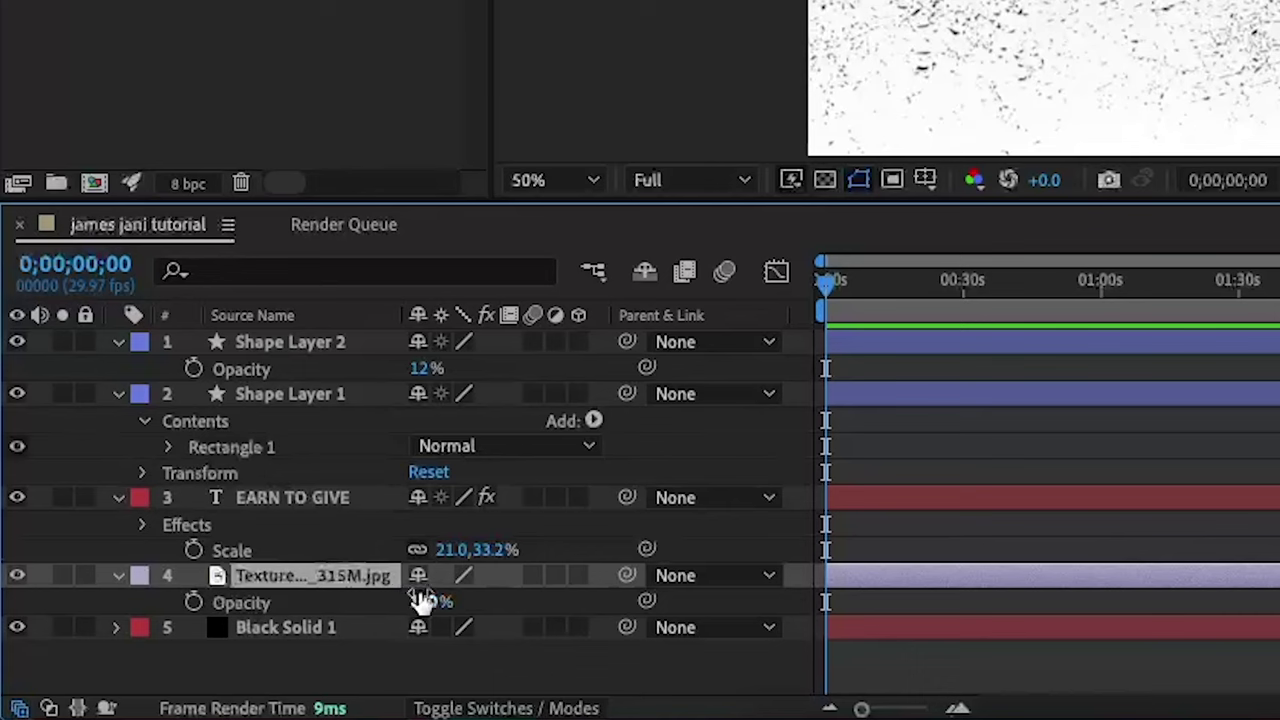
pyautogui.moveTo(428, 602); pyautogui.dragTo(300, 615)
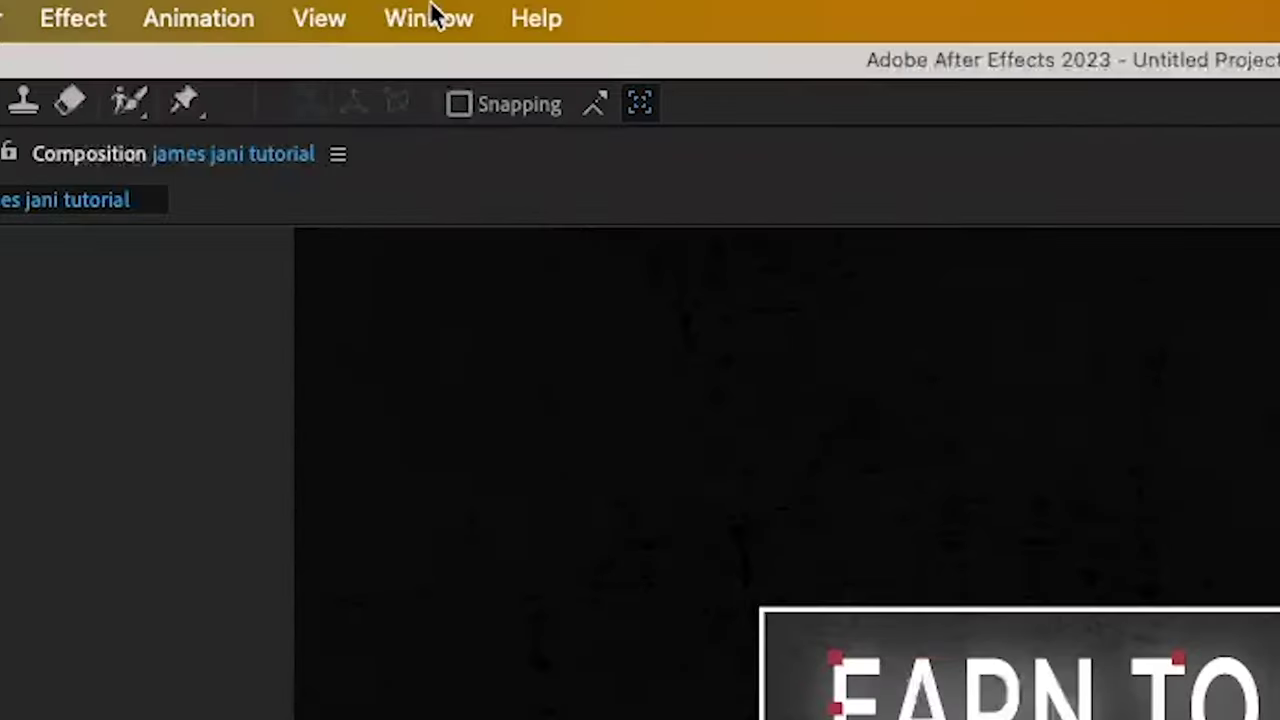
# Apply the Decode Lines Together text transition from Animation Composer 3 to the EARN TO GIVE layer and delete the marker at the layer's end
pyautogui.click(365, 0)
pyautogui.click(499, 326)
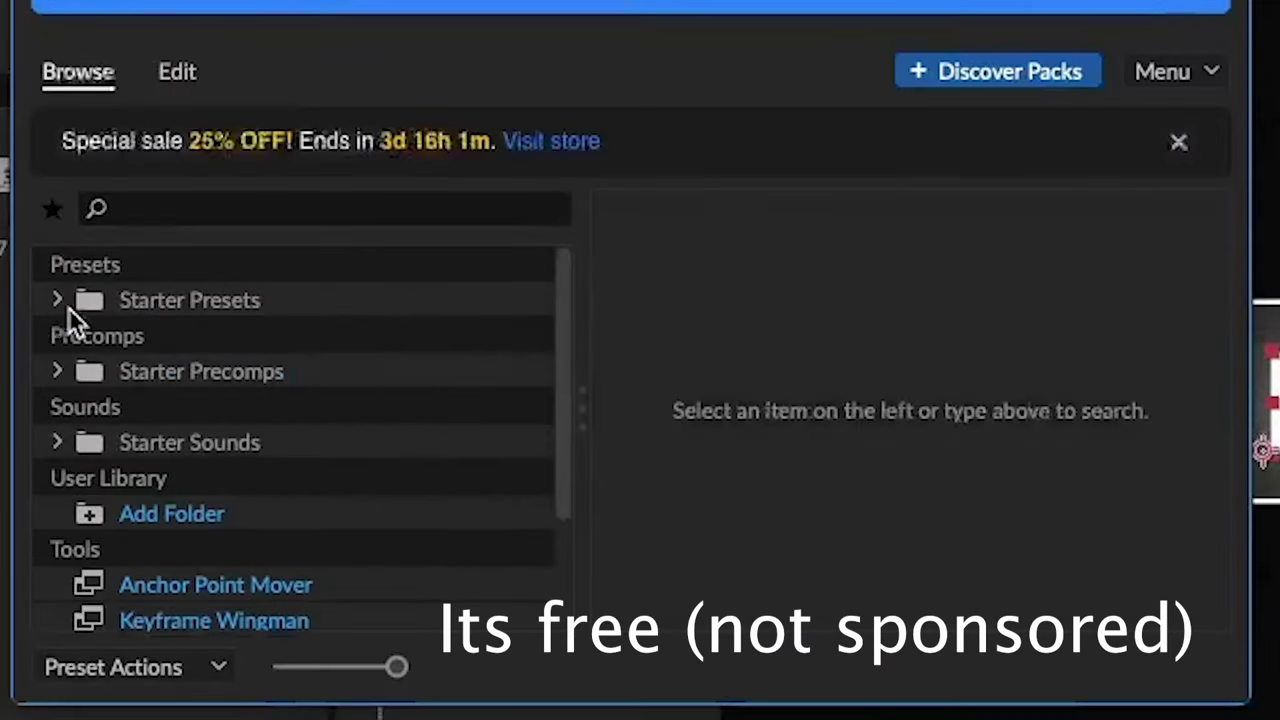
pyautogui.click(64, 305)
pyautogui.moveTo(1222, 210); pyautogui.dragTo(1230, 470)
pyautogui.scroll(-10, 1030, 453)
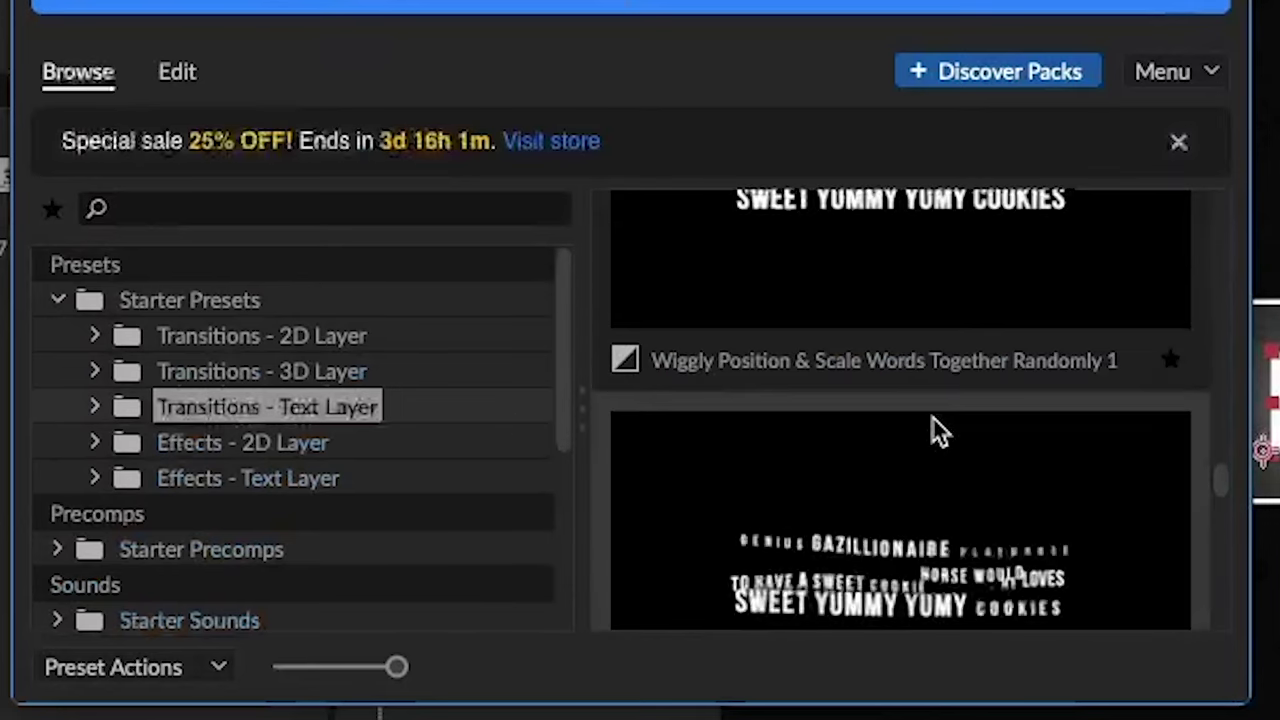
pyautogui.scroll(-5, 945, 457)
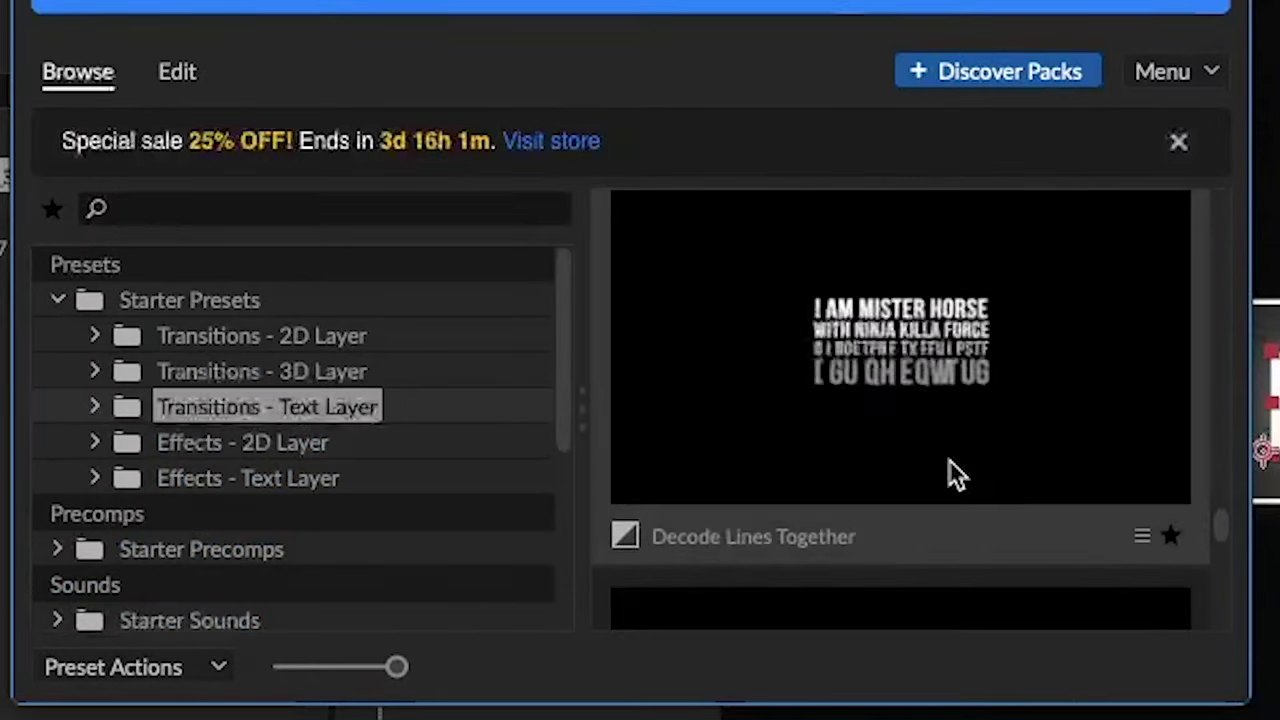
pyautogui.click(1220, 684)
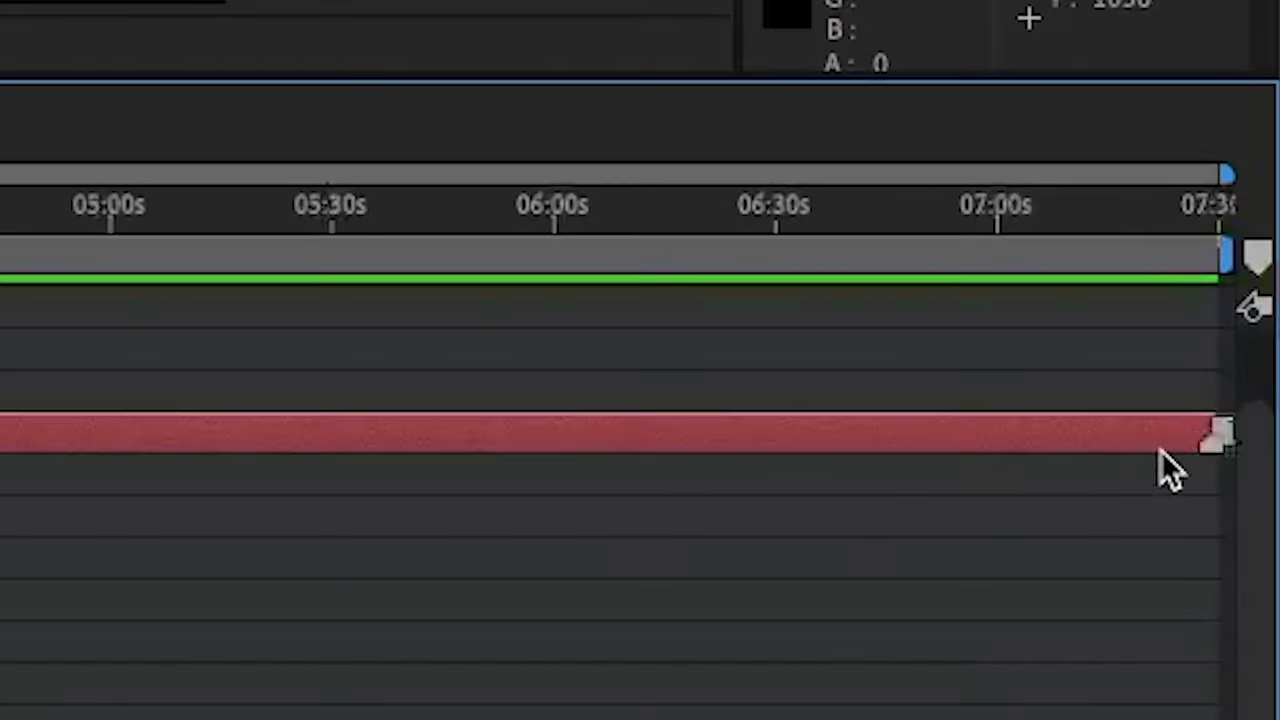
pyautogui.rightClick(1218, 436)
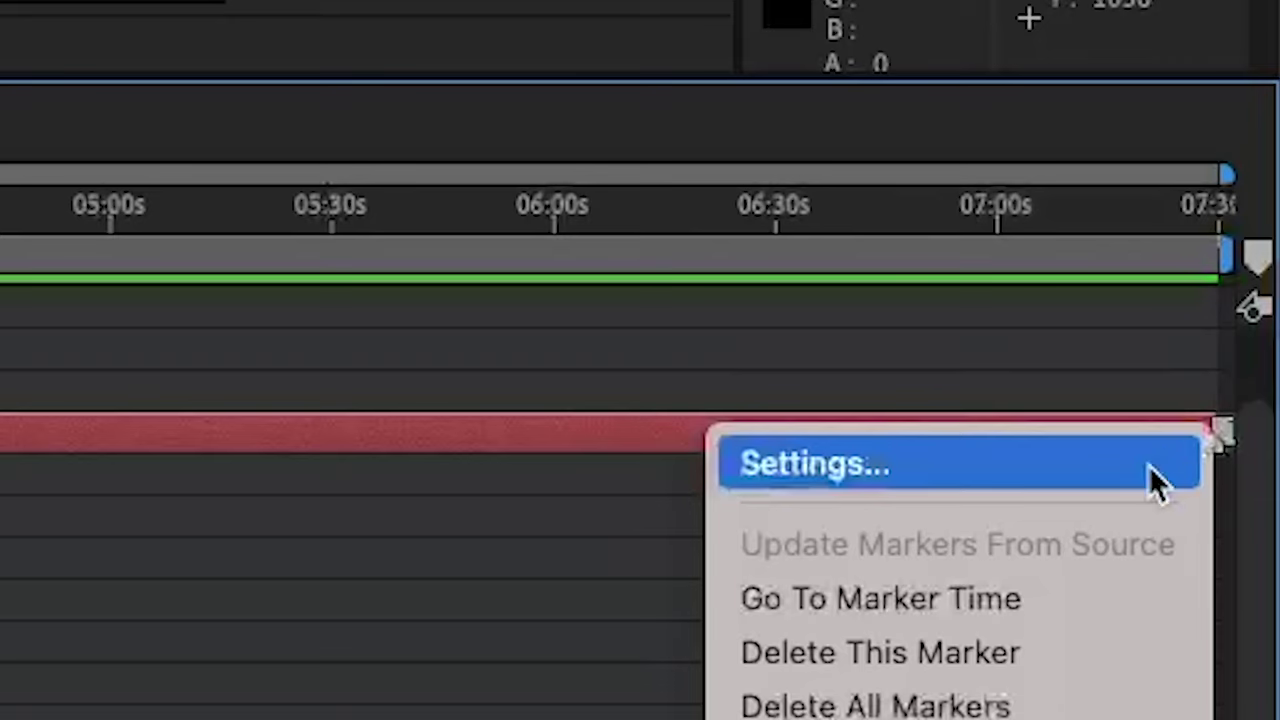
pyautogui.click(955, 653)
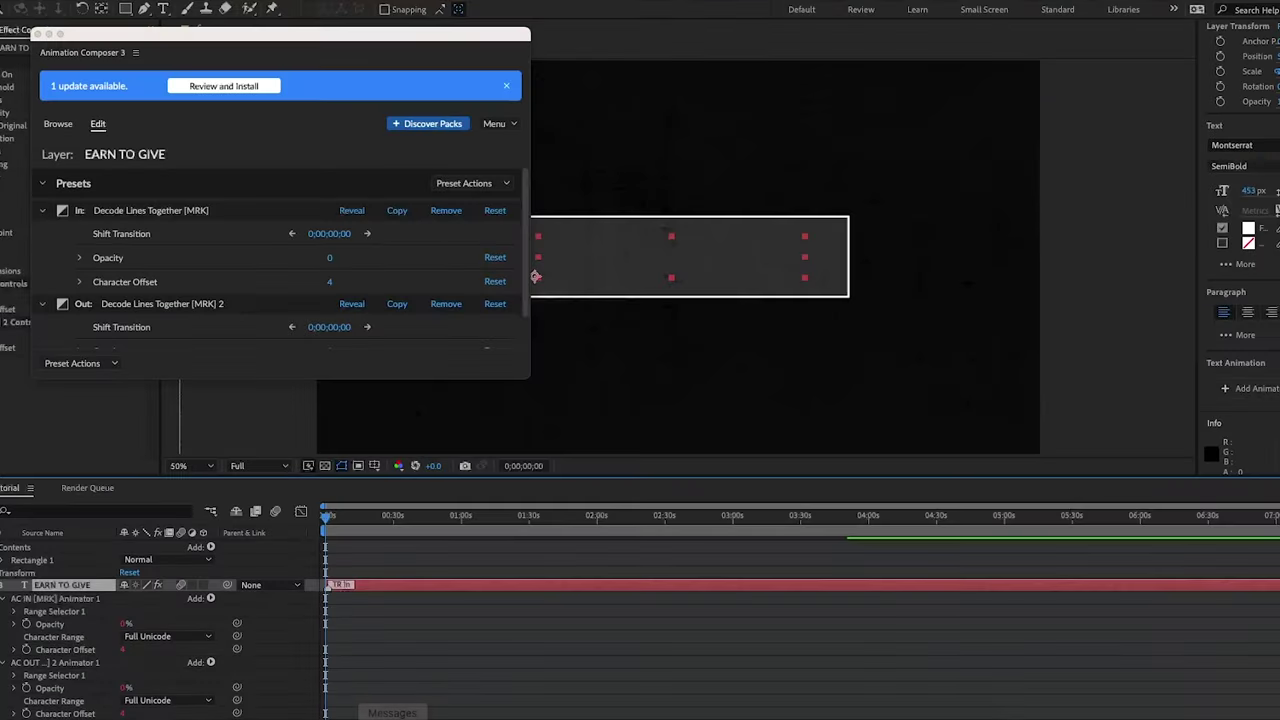
# Set the Character Offset of the Decode Lines Together In transition to 8 and preview the text reveal
pyautogui.press('=')
pyautogui.press('=')
pyautogui.press('=')
pyautogui.press('=')
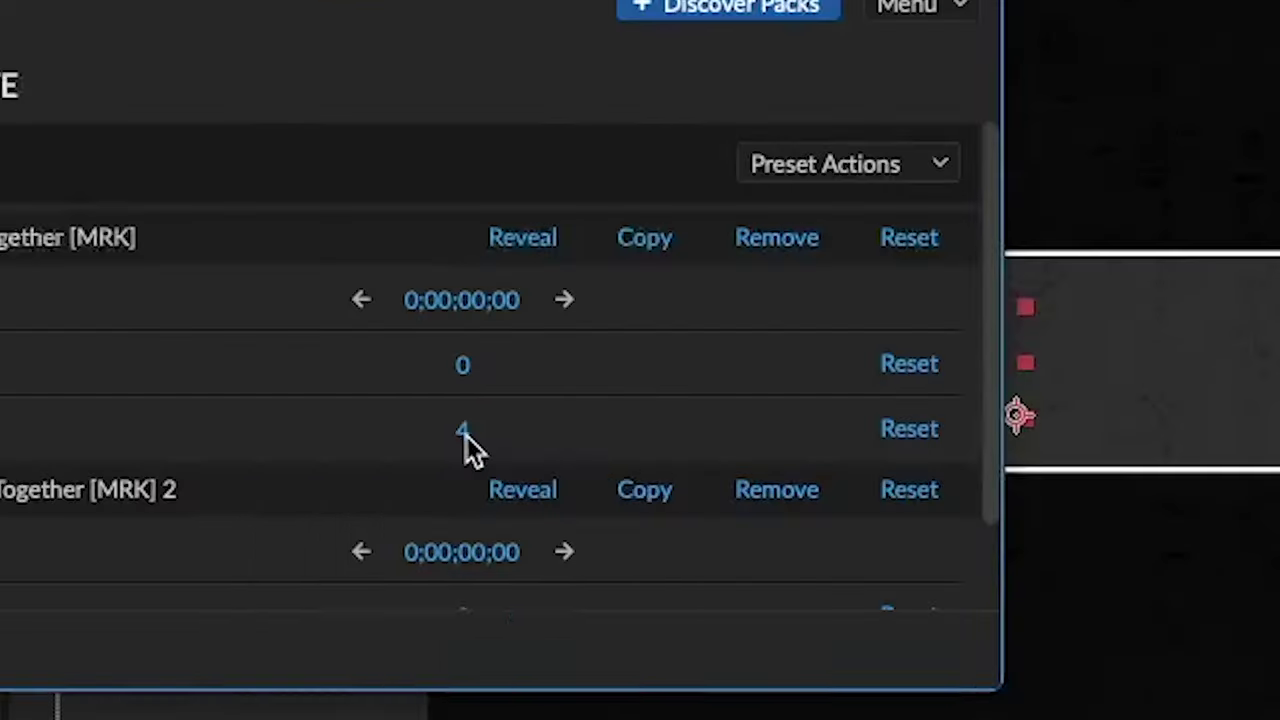
pyautogui.click(336, 284)
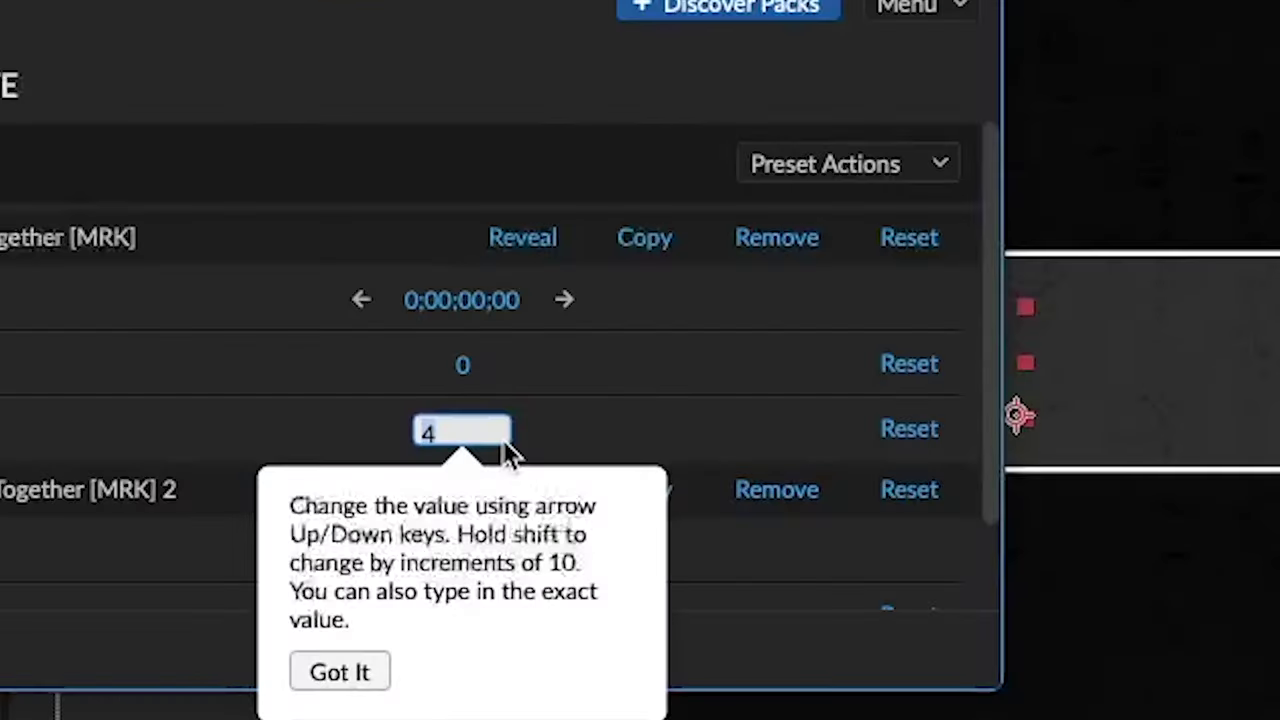
pyautogui.write('8')
pyautogui.press('Return')
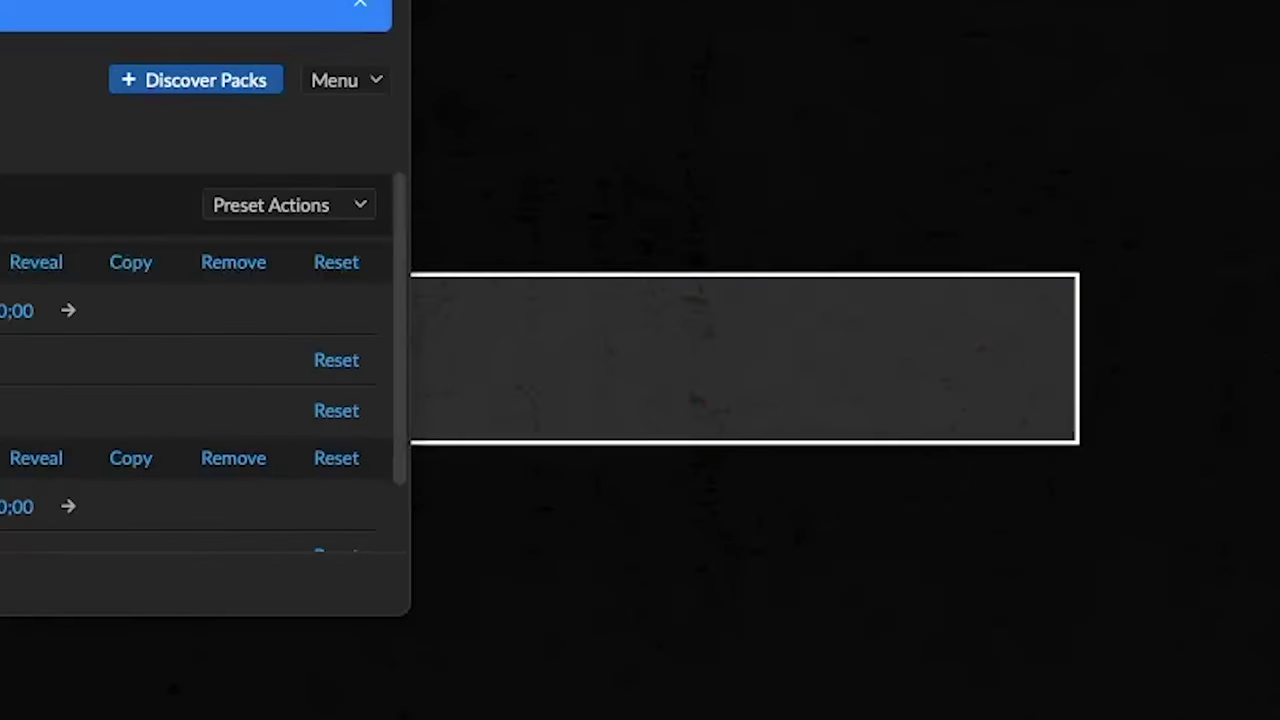
pyautogui.press('space')
pyautogui.click(35, 34)
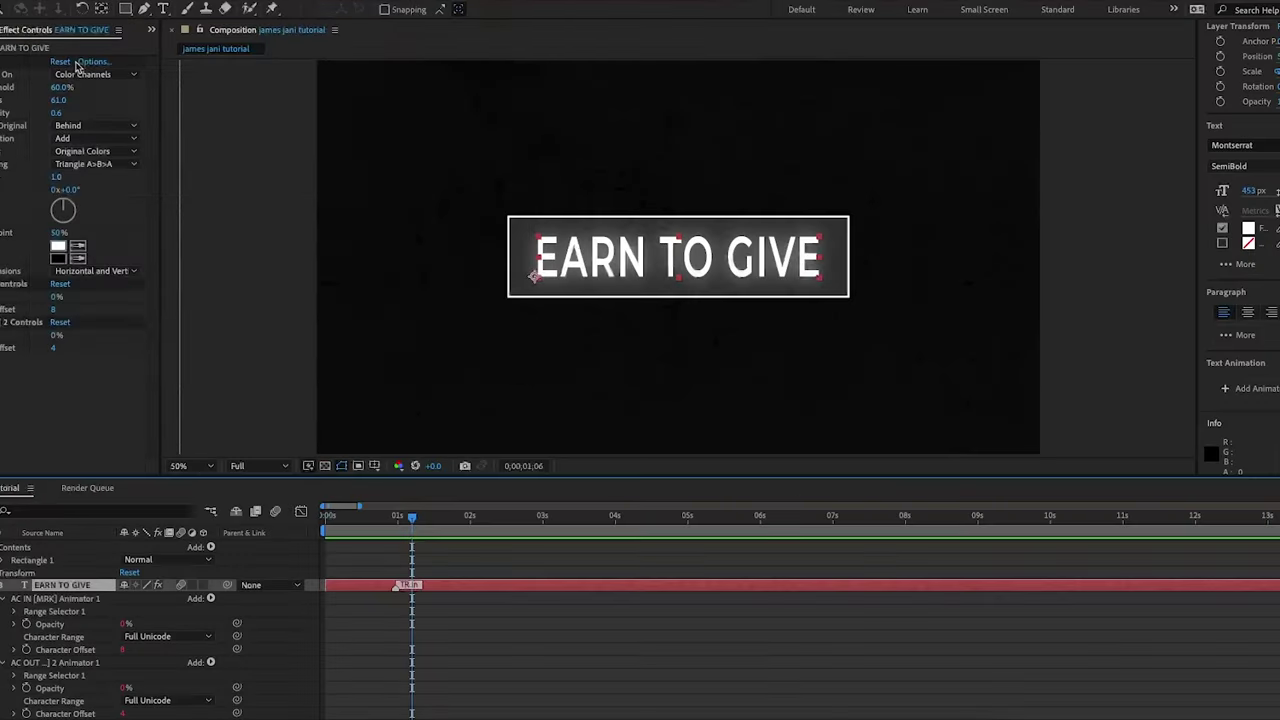
# Move the text layer's TR In marker to about 1.2 seconds and preview the reveal from the beginning
pyautogui.press('space')
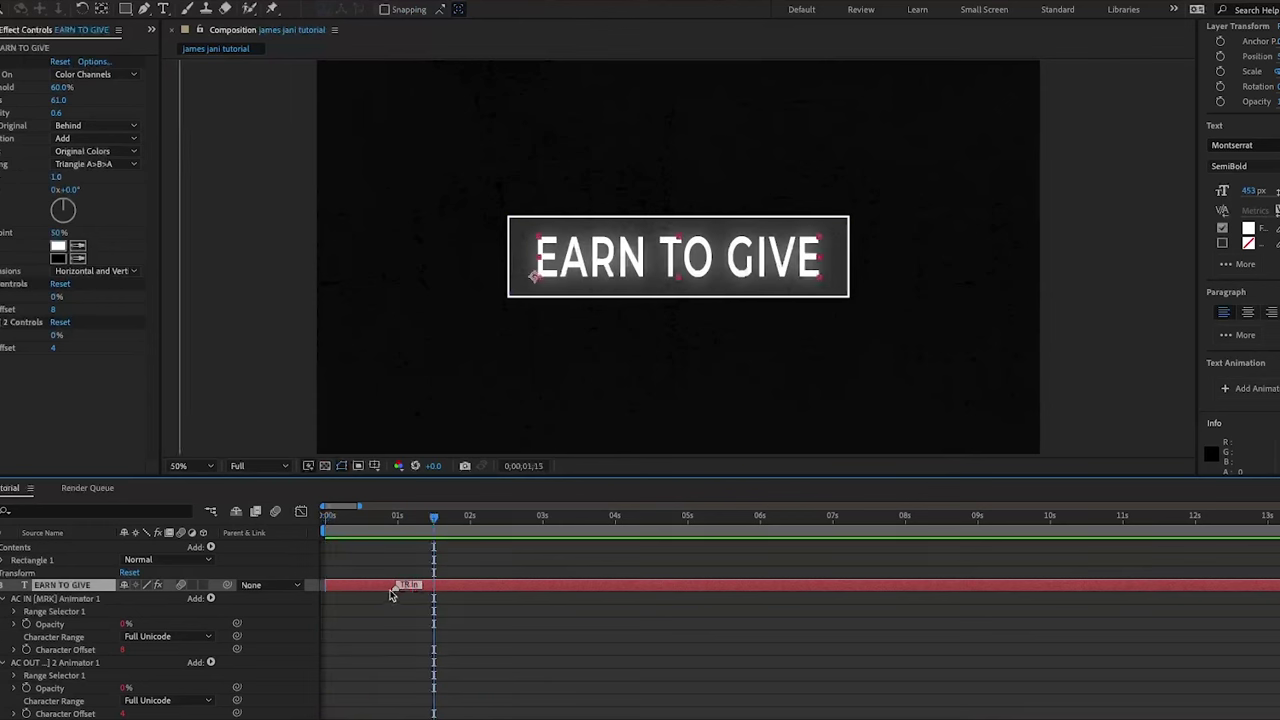
pyautogui.moveTo(436, 520); pyautogui.dragTo(332, 519)
pyautogui.press('space')
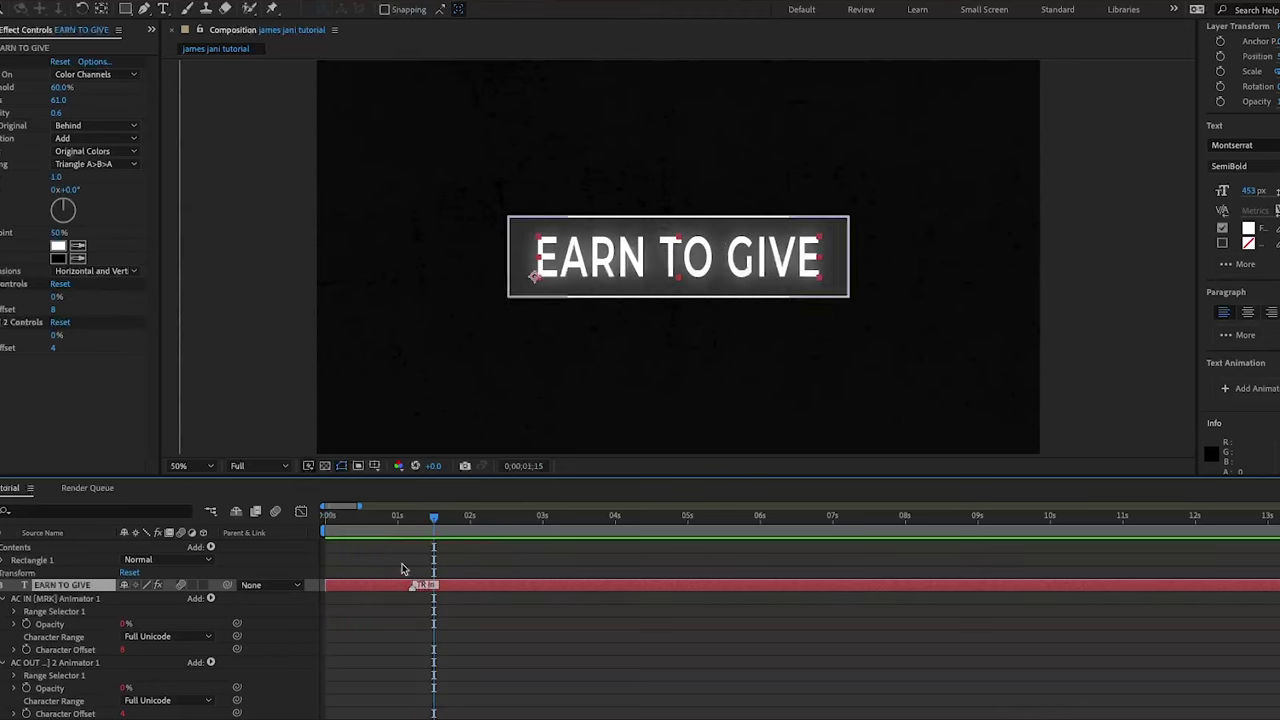
pyautogui.scroll(-5, 1245, 300)
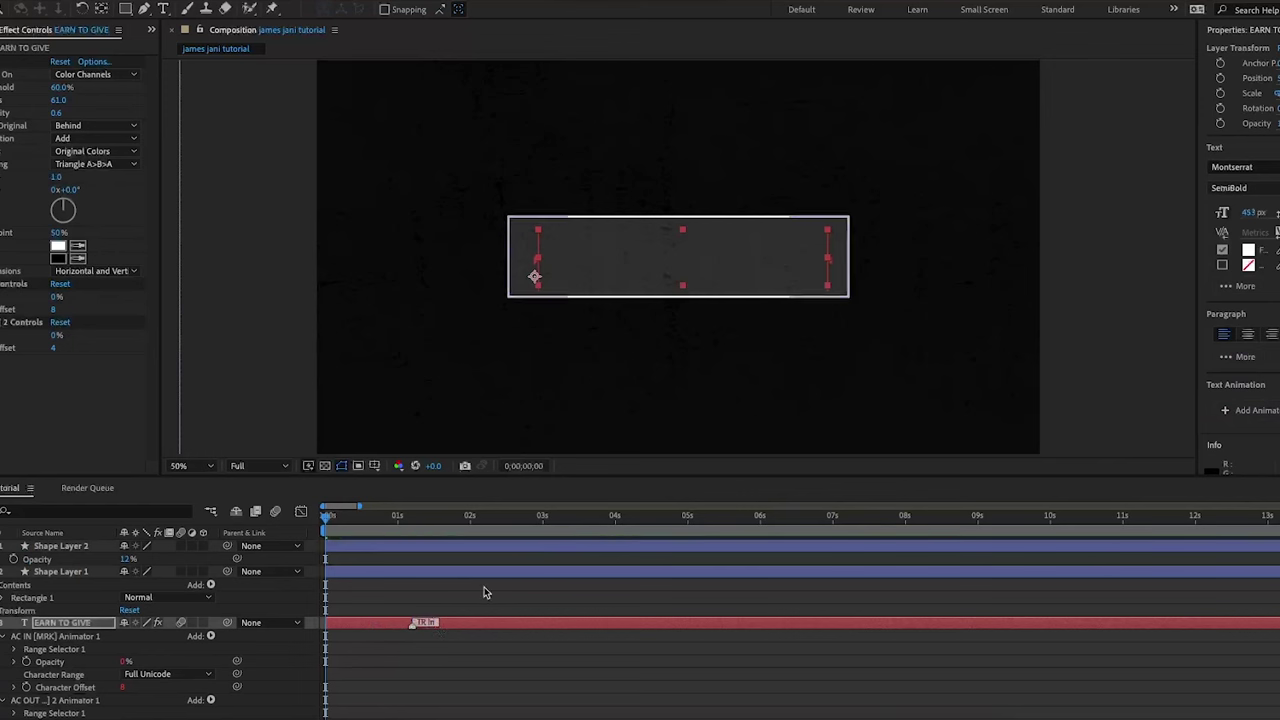
# Show the EARN TO GIVE layer's keyframes and move the first Range Selector Start keyframe to 0;00;00;09
pyautogui.click(450, 625)
pyautogui.press('u')
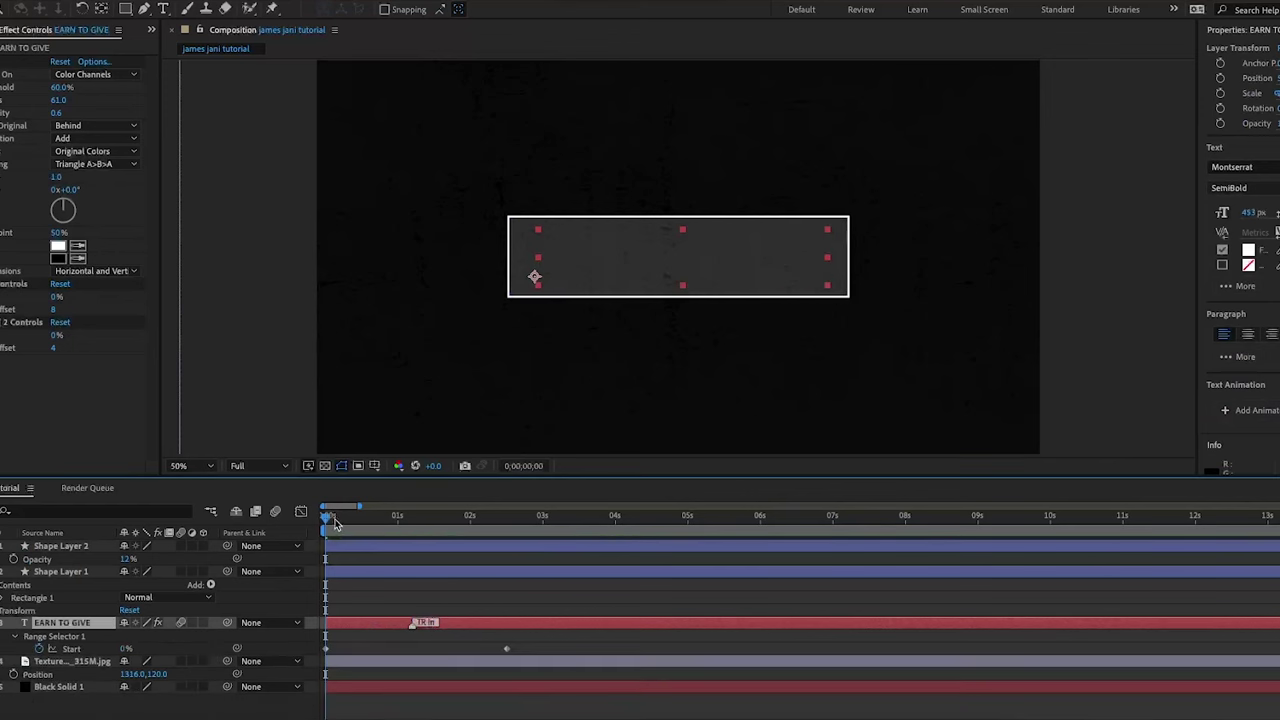
pyautogui.moveTo(339, 521); pyautogui.dragTo(347, 524)
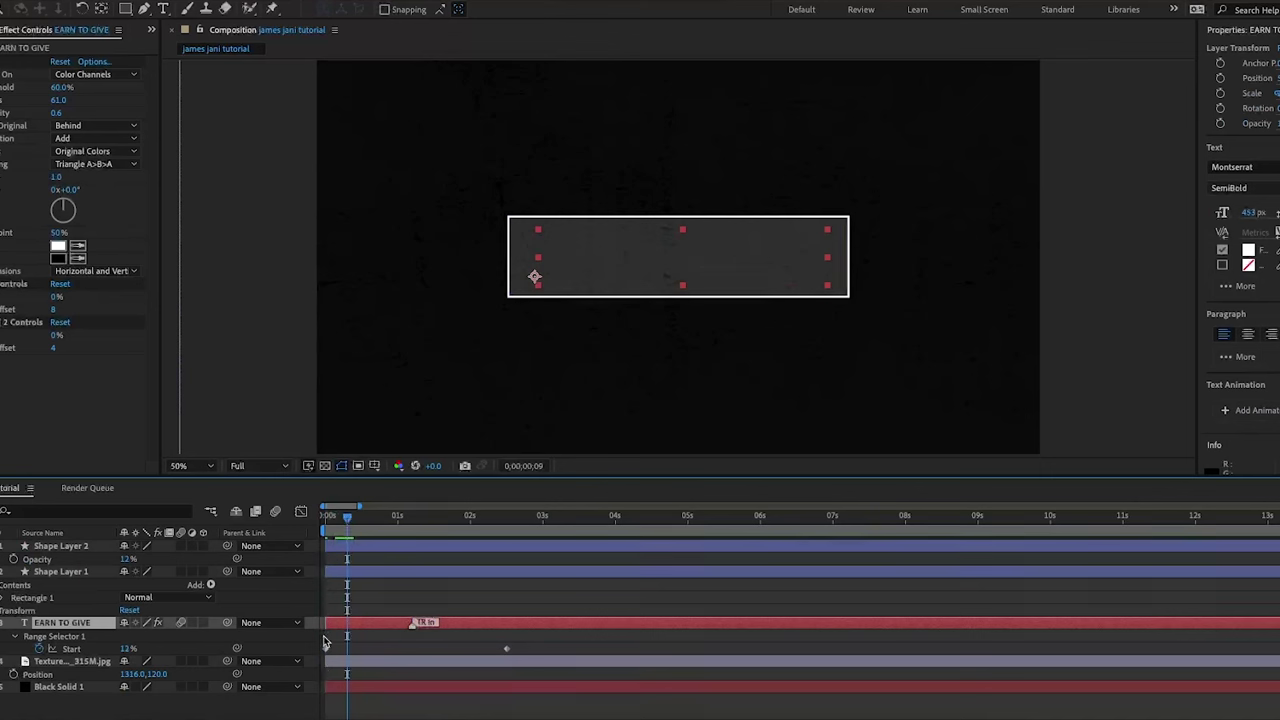
pyautogui.click(325, 648)
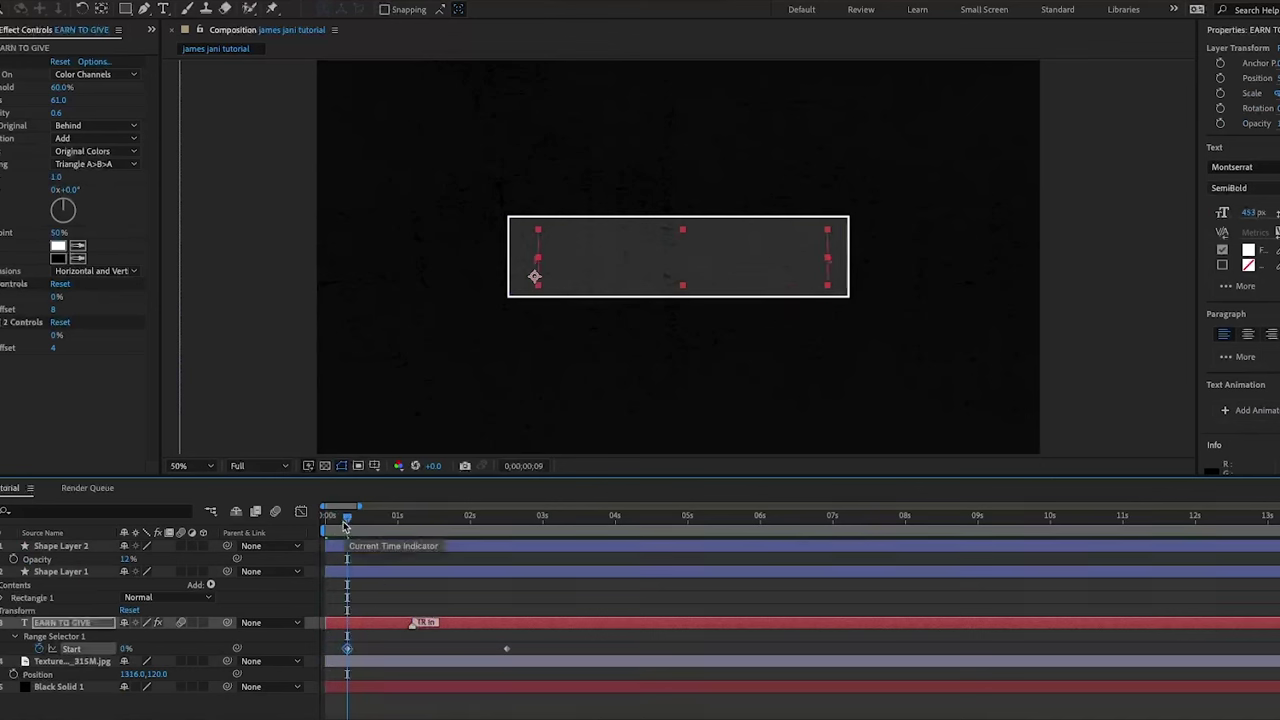
# Move the second Range Selector Start keyframe to 0;00;00;22 and preview the faster text reveal
pyautogui.moveTo(347, 518); pyautogui.dragTo(370, 535)
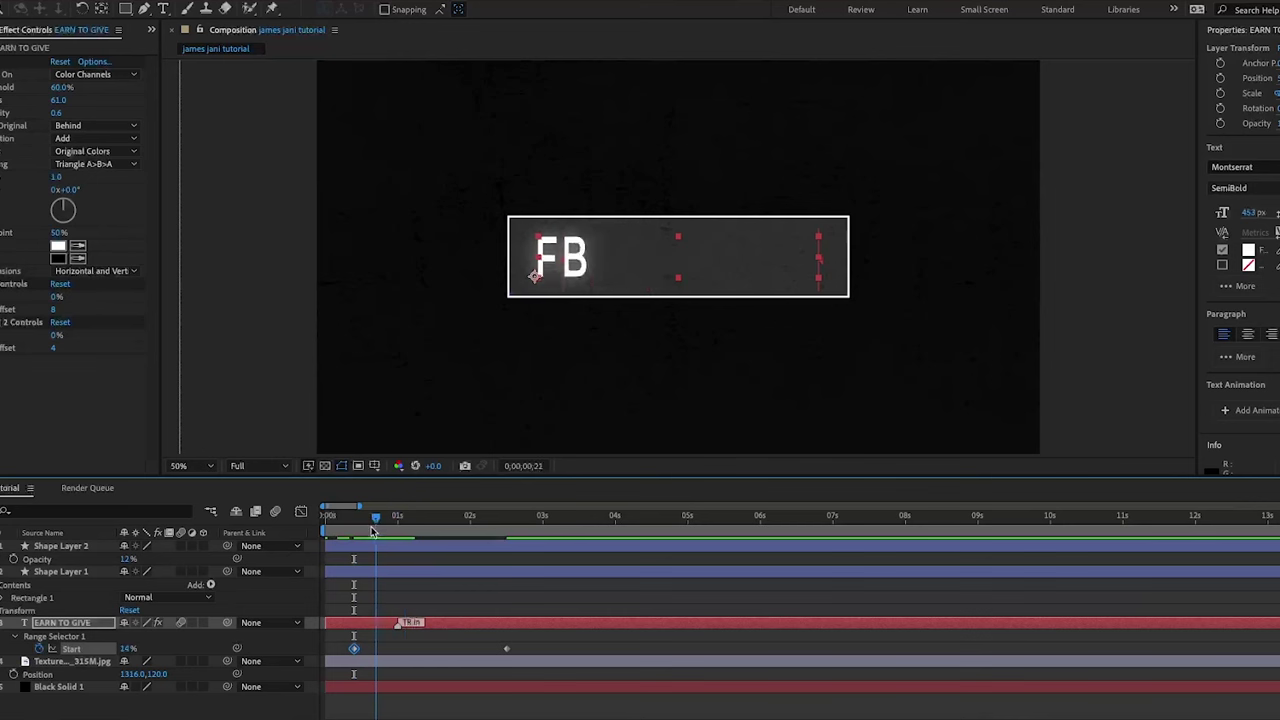
pyautogui.press('pagedown')
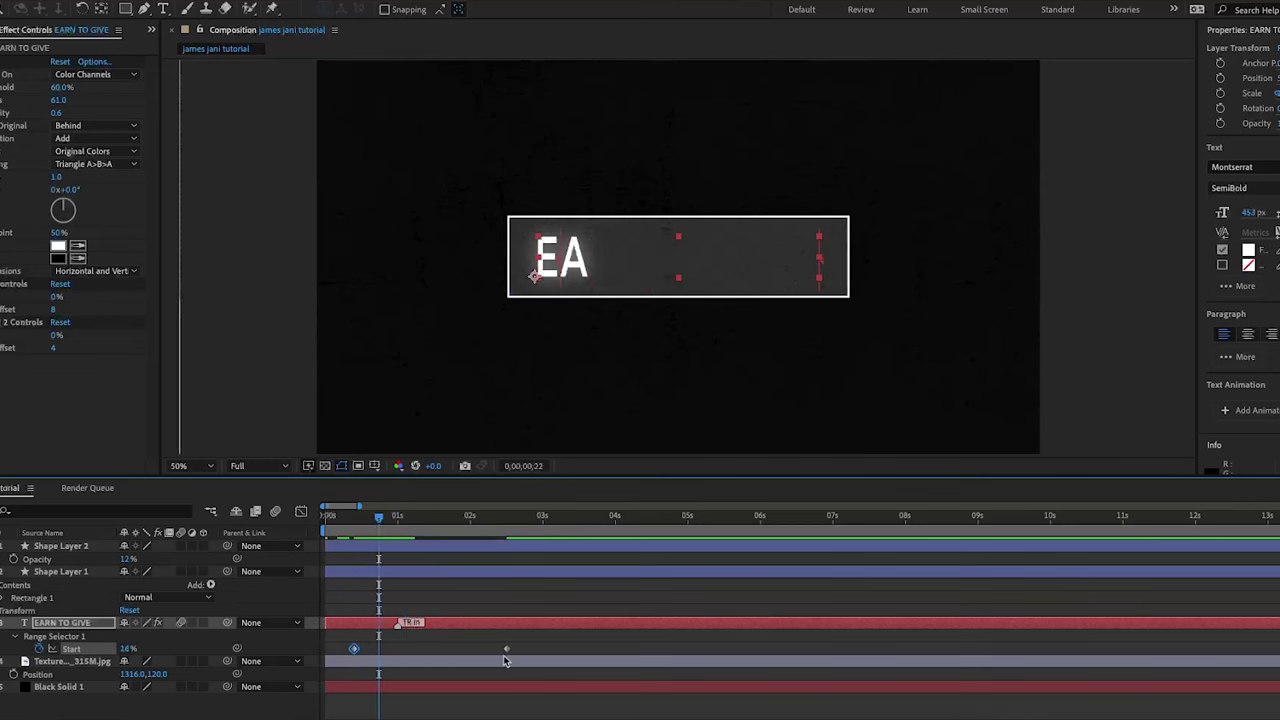
pyautogui.moveTo(437, 651); pyautogui.dragTo(378, 650)
pyautogui.press('Home')
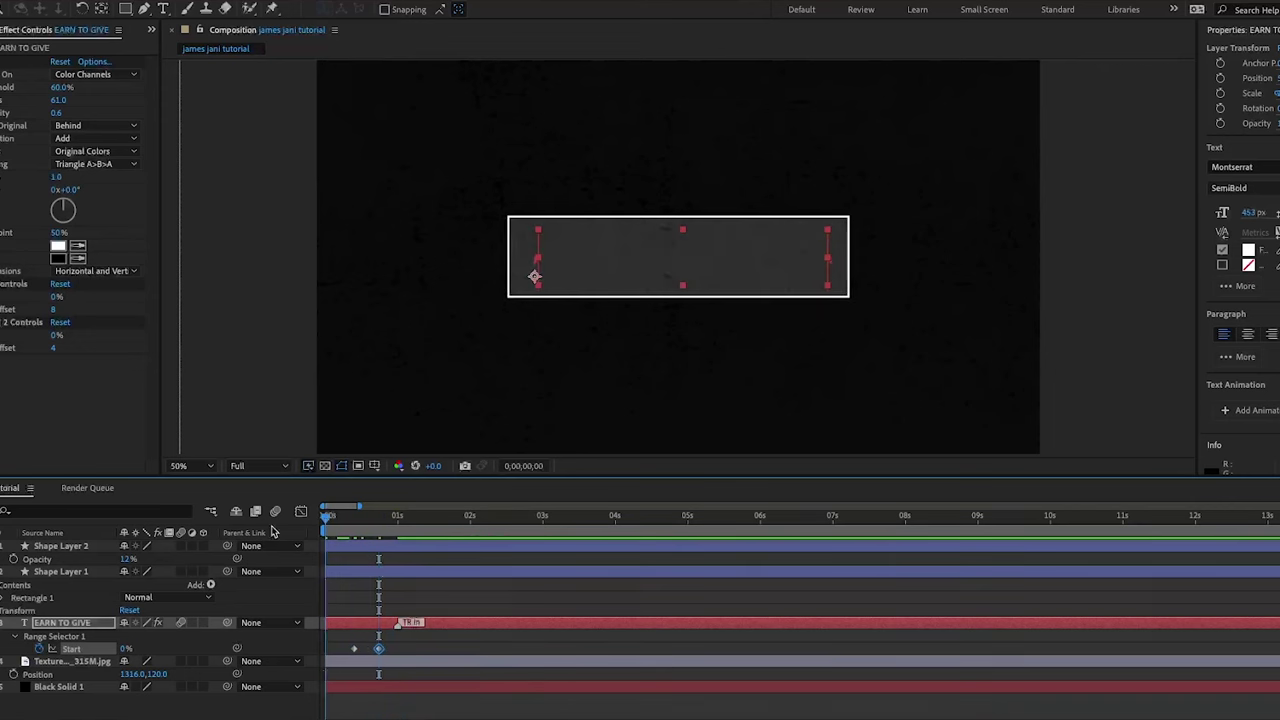
pyautogui.press('space')
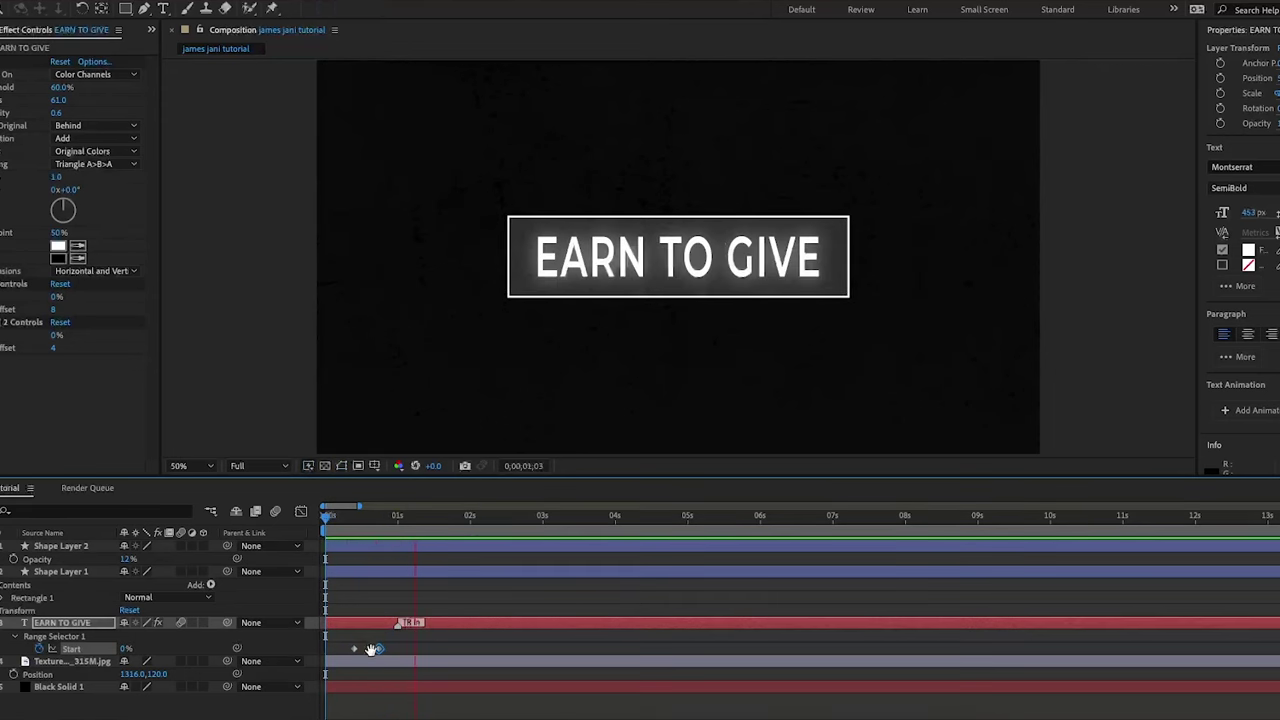
pyautogui.press('space')
# Spread the Start keyframes, moving the first to about 0;00;00;08 and the second to 0;00;00;28, and preview the reveal
pyautogui.moveTo(354, 649); pyautogui.dragTo(345, 651)
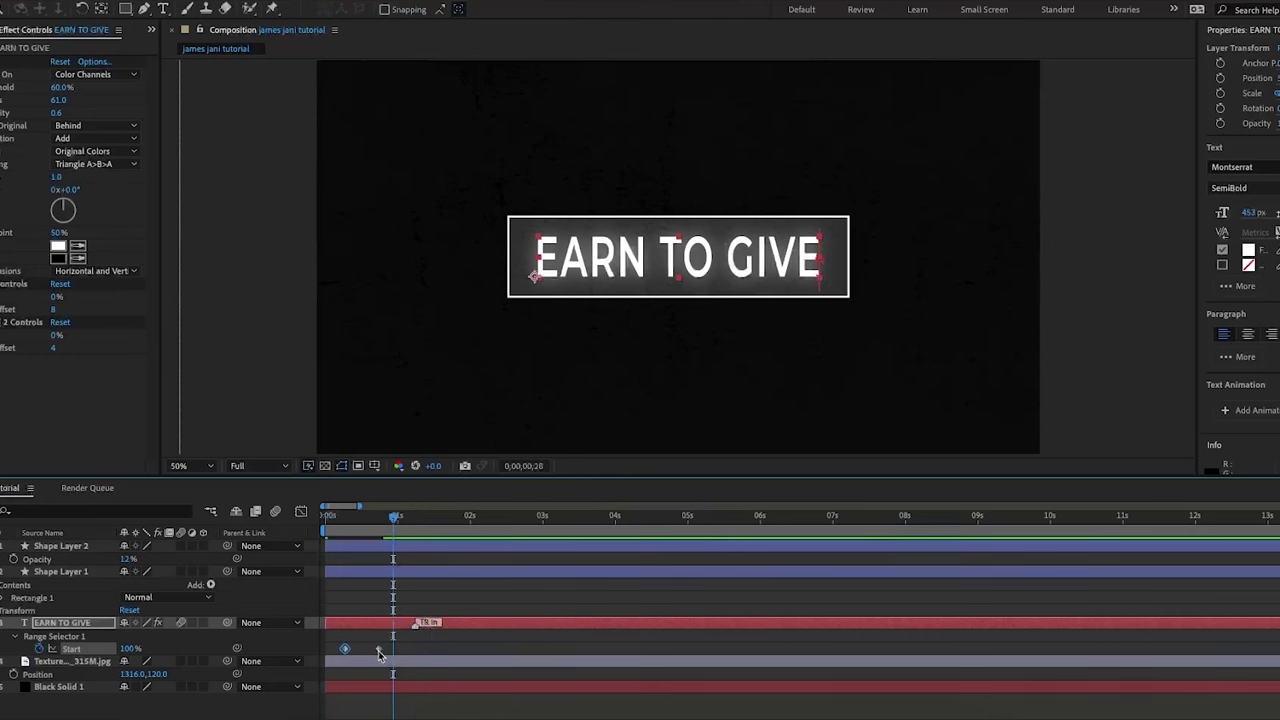
pyautogui.moveTo(379, 651); pyautogui.dragTo(392, 652)
pyautogui.moveTo(393, 518); pyautogui.dragTo(257, 531)
pyautogui.press('space')
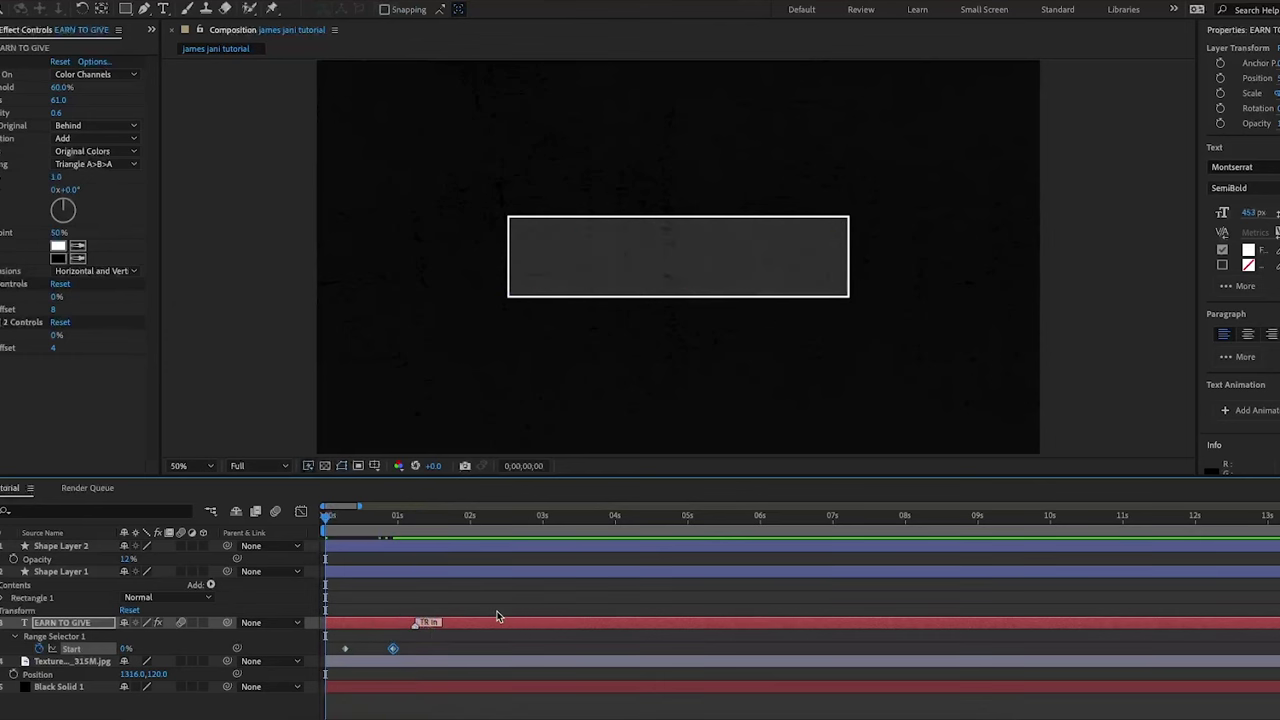
pyautogui.press('space')
pyautogui.click(460, 609)
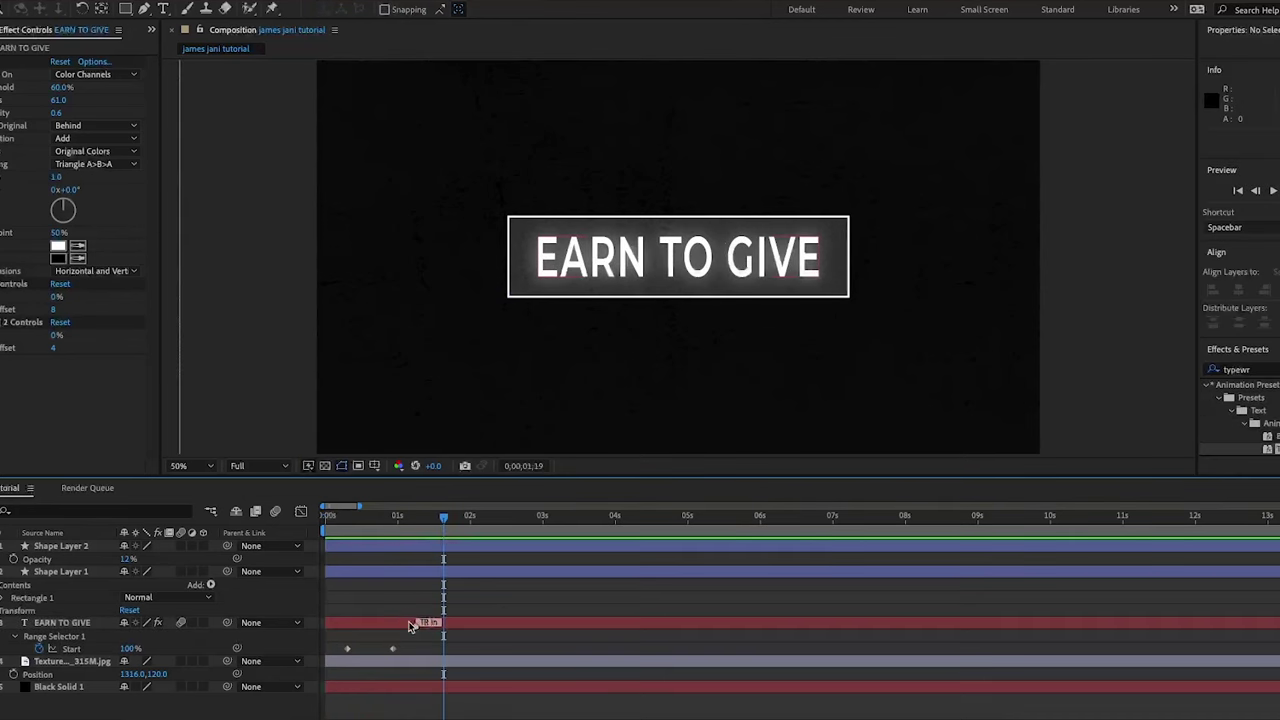
# Move the TR In marker to about 1.5 seconds, set the In transition's Character Offset to 10 and preview the text reveal
pyautogui.click(432, 622)
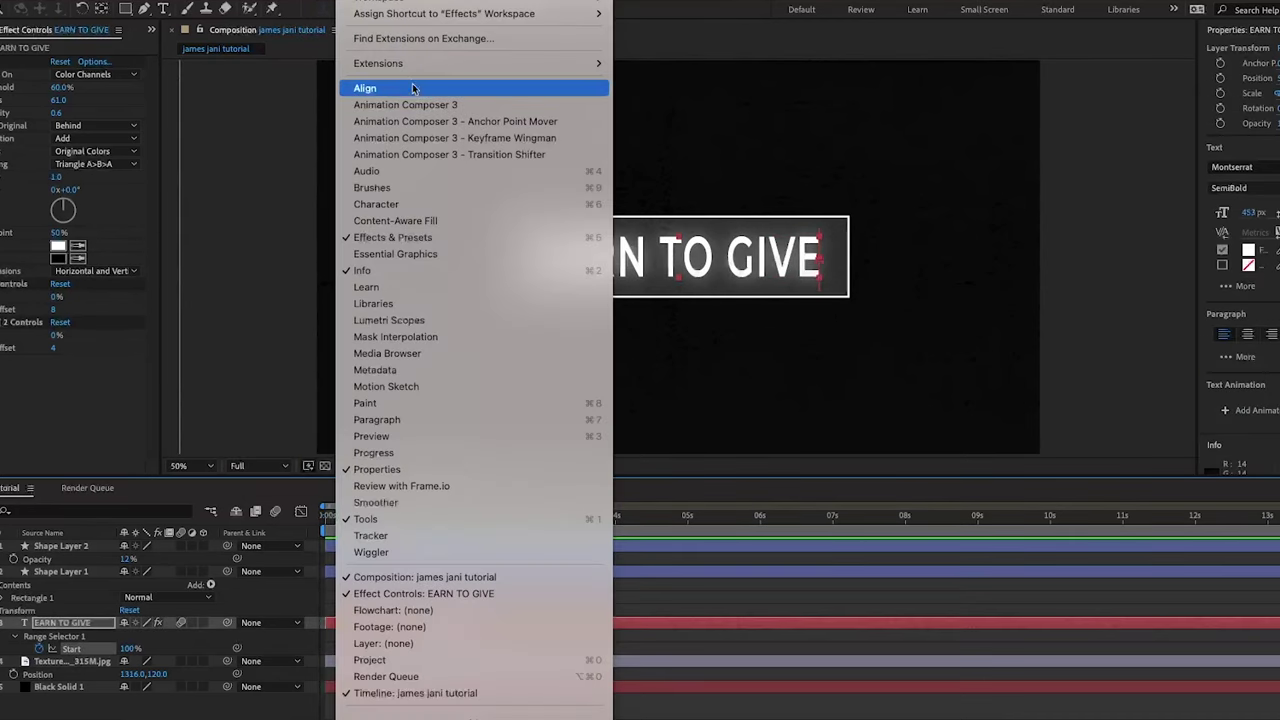
pyautogui.click(423, 106)
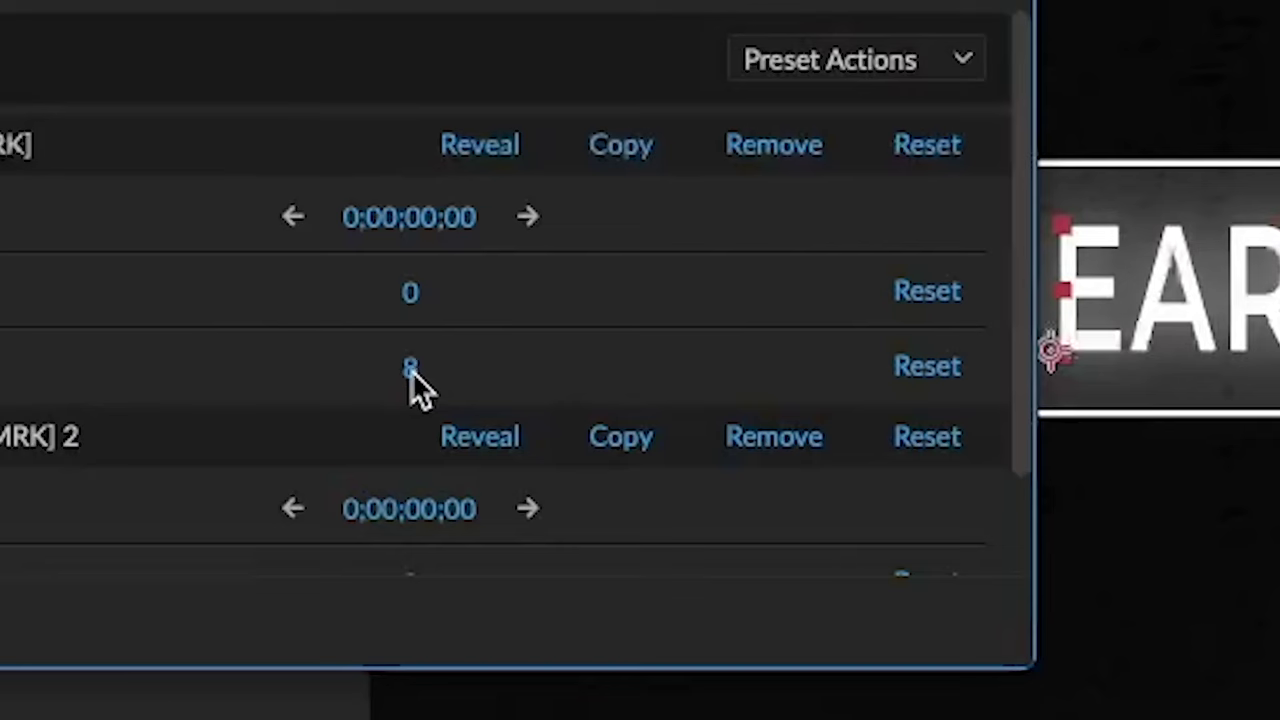
pyautogui.click(332, 286)
pyautogui.write('10')
pyautogui.press('Return')
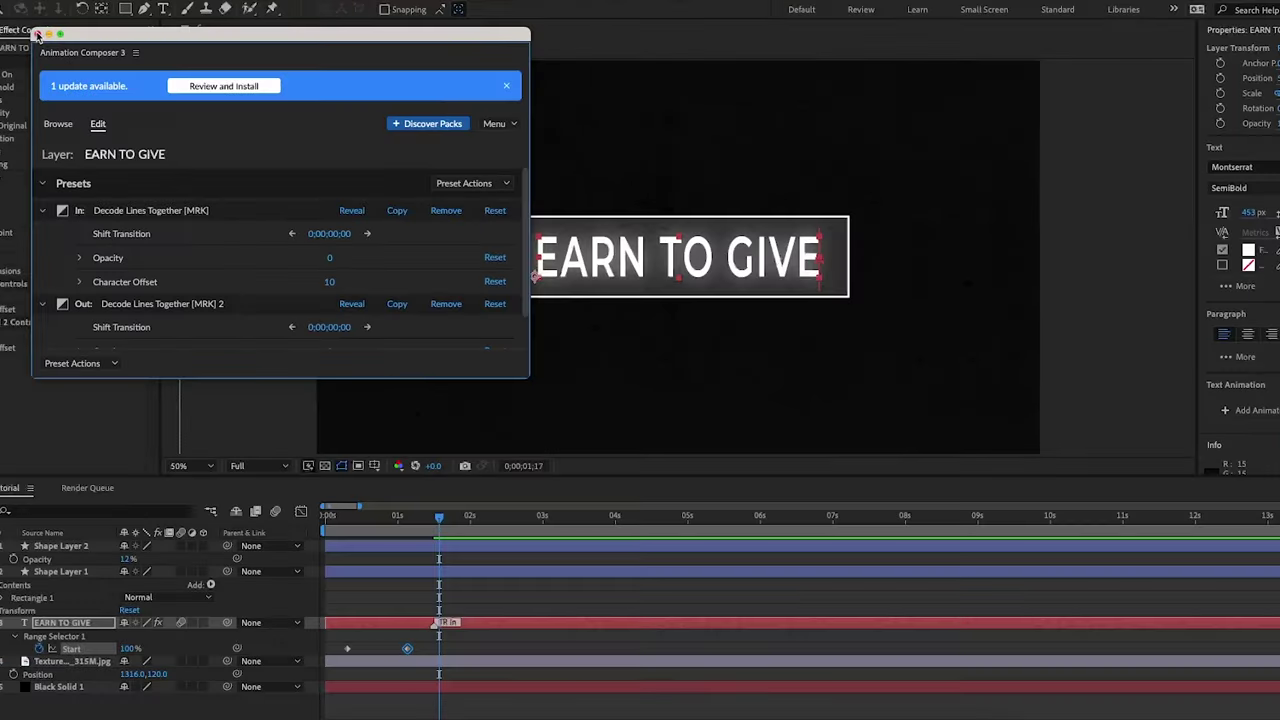
pyautogui.click(38, 34)
pyautogui.moveTo(441, 516); pyautogui.dragTo(325, 517)
pyautogui.press('space')
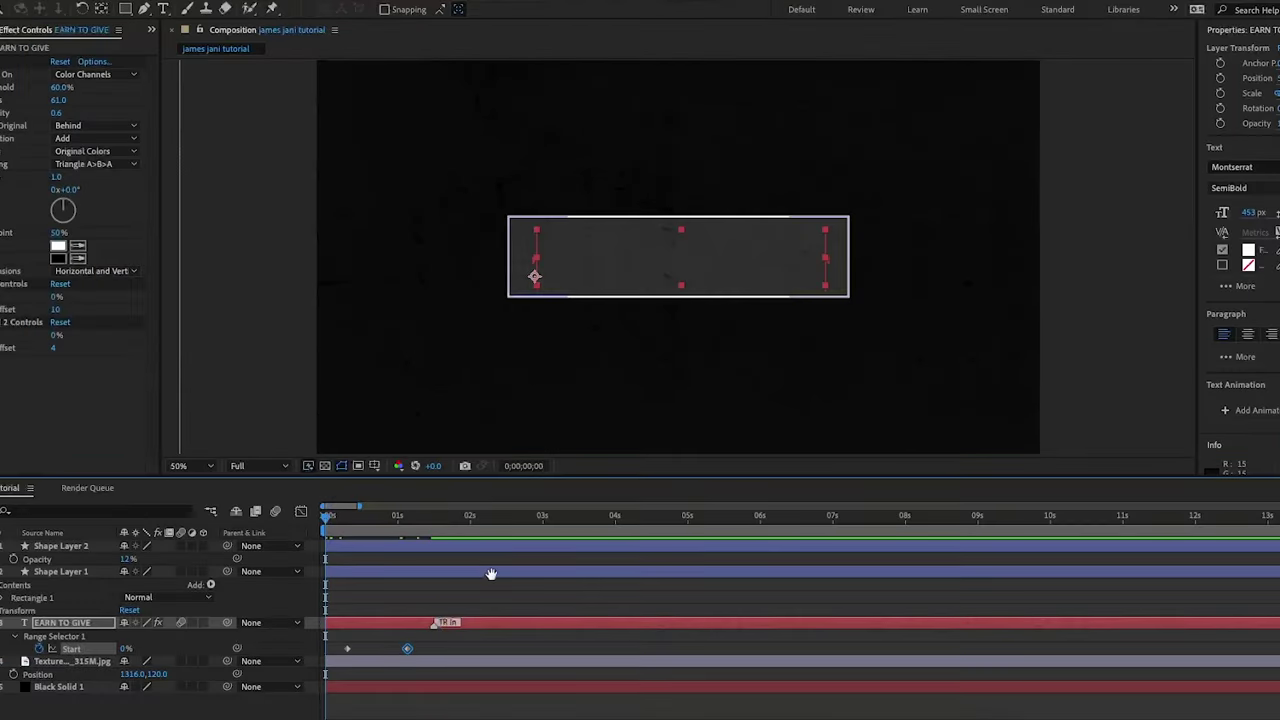
pyautogui.press('space')
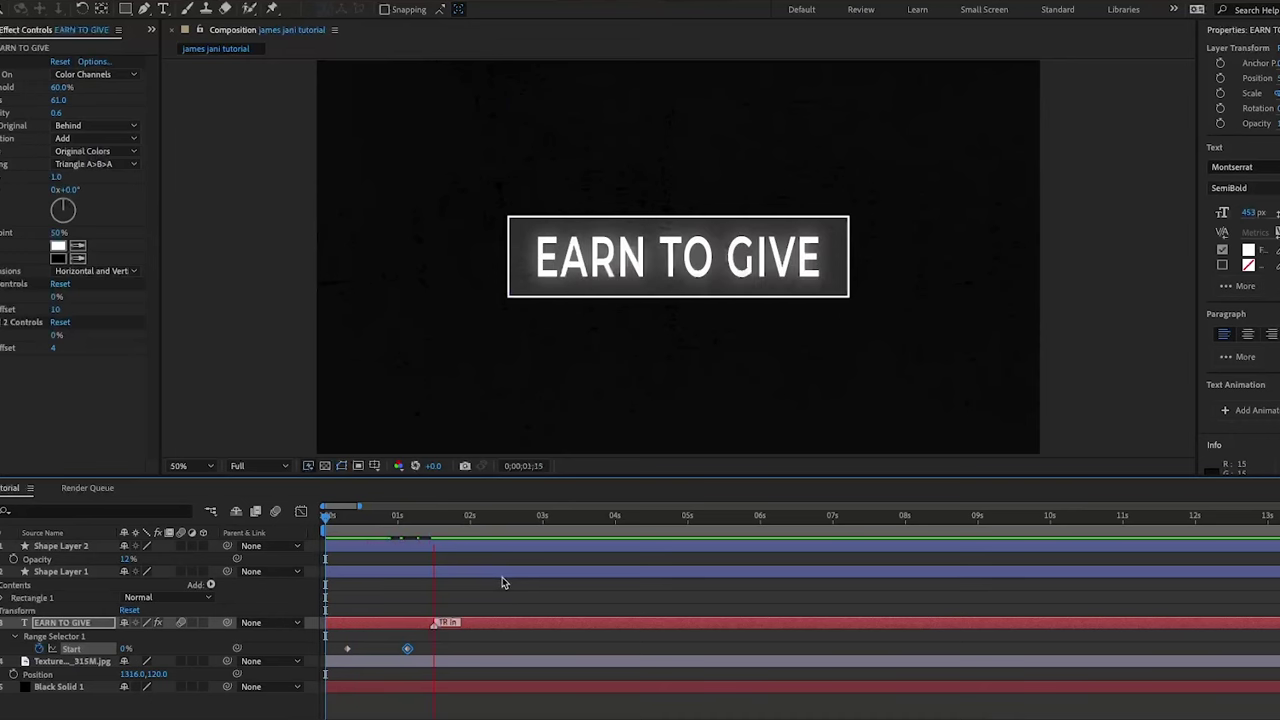
pyautogui.press('space')
# Pre-compose the two shape layers and the EARN TO GIVE text layer into a composition named "earn to give"
pyautogui.click(82, 547)
pyautogui.keyDown('shift'); pyautogui.click(77, 625); pyautogui.keyUp('shift')
pyautogui.rightClick(67, 625)
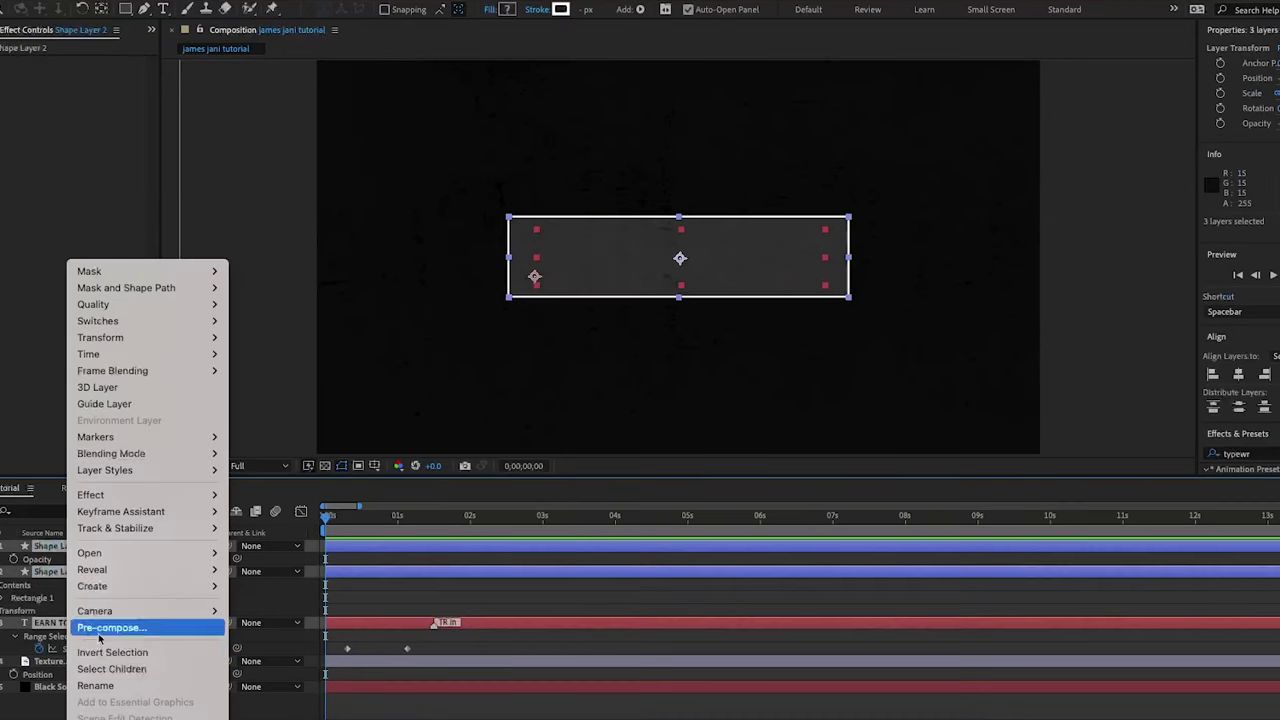
pyautogui.click(101, 629)
pyautogui.write('earn to give')
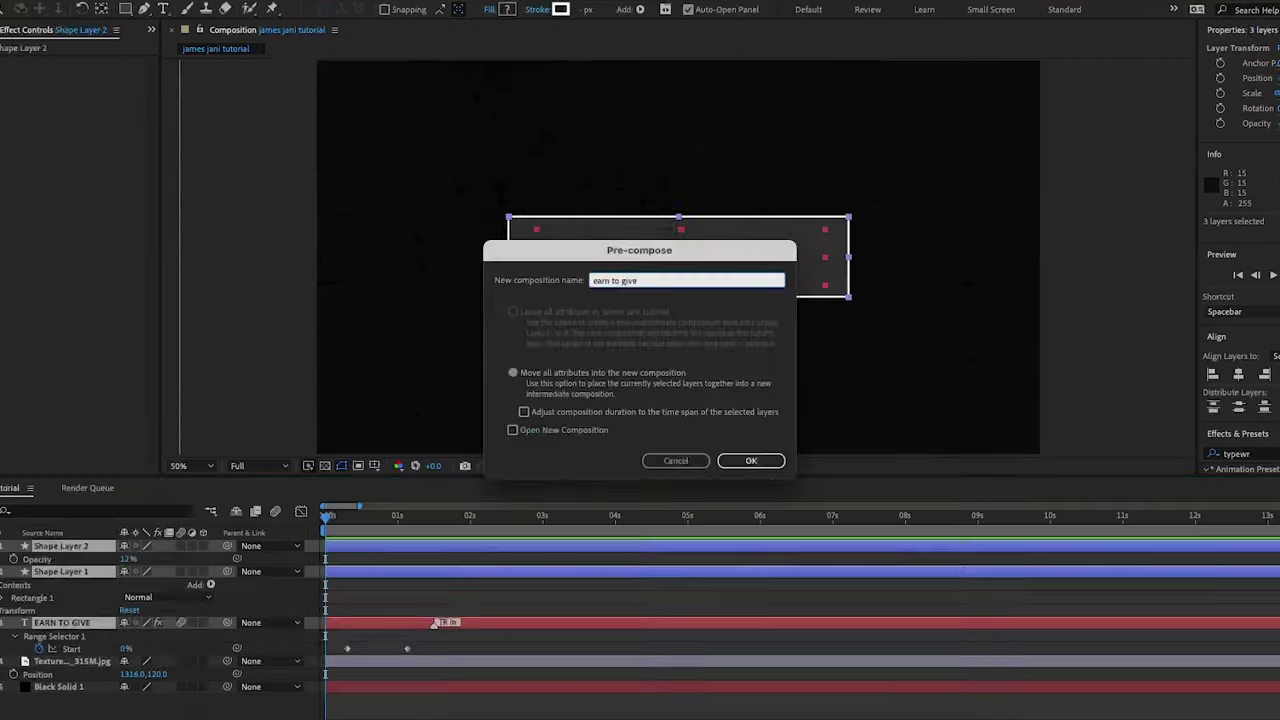
pyautogui.press('Return')
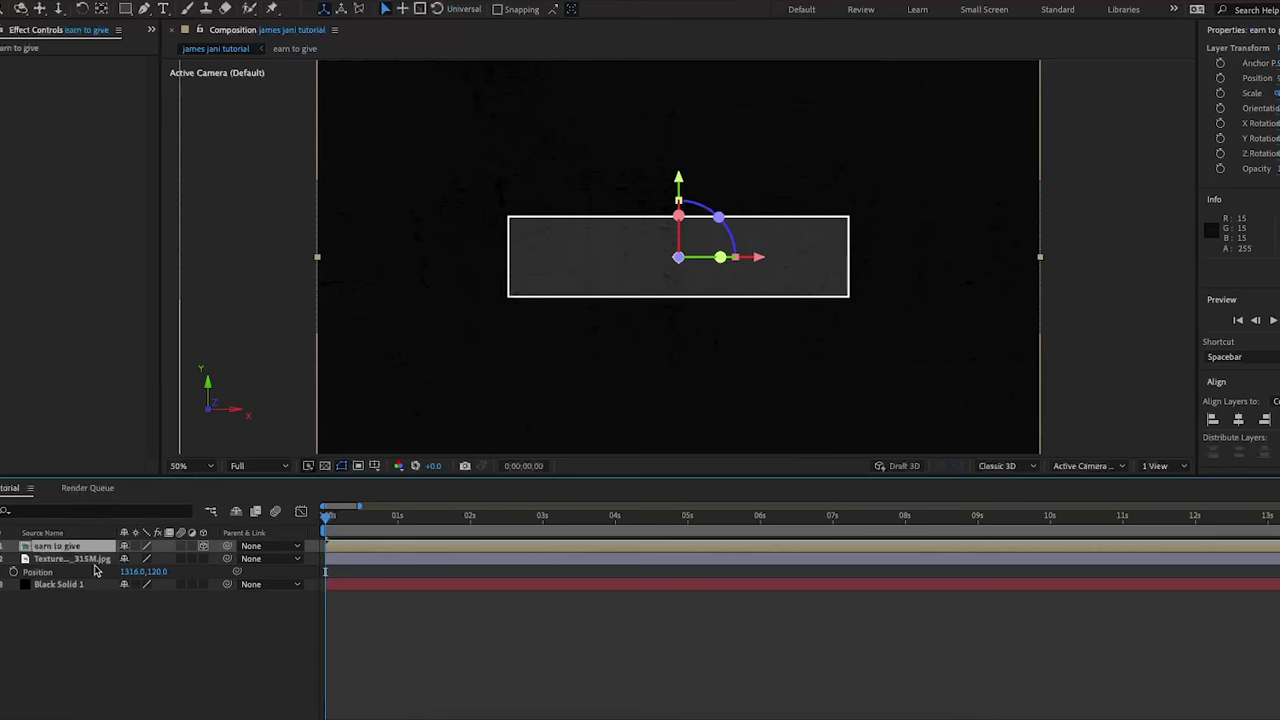
# Make the earn to give precomp a 3D layer and keyframe its Position at 0;00;00;00 and 0;00;02;07
pyautogui.press('p')
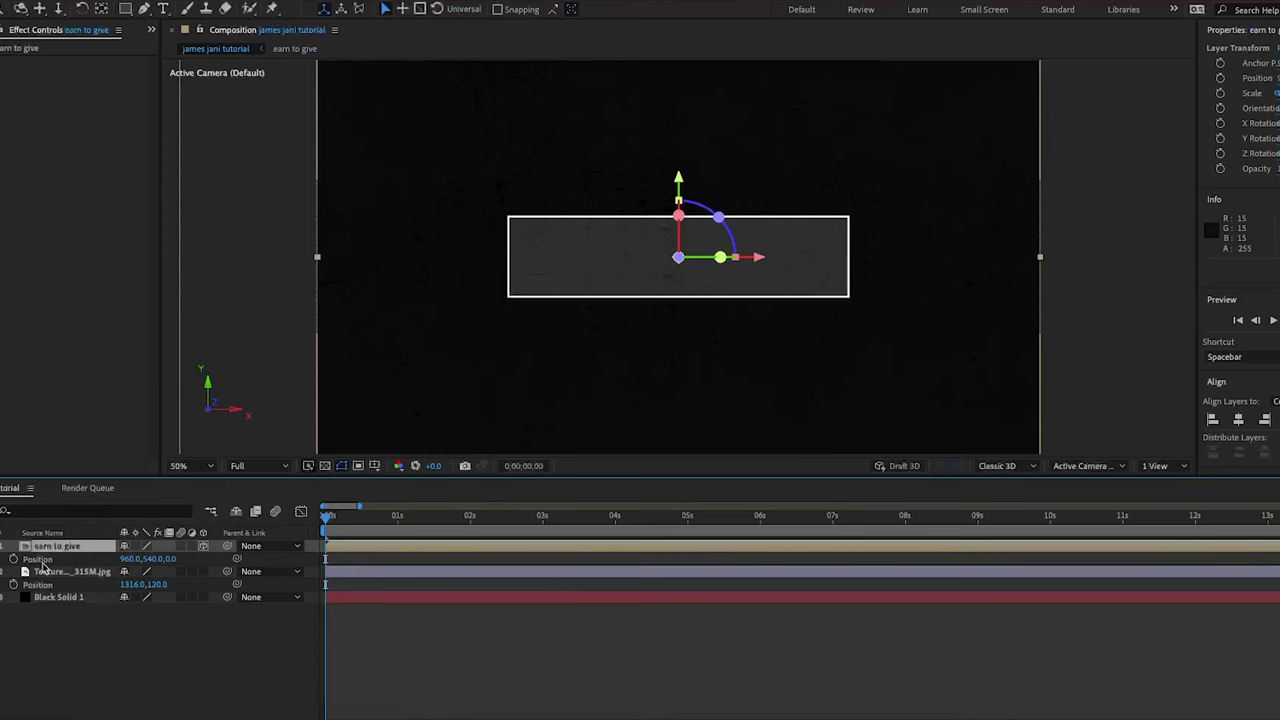
pyautogui.click(13, 559)
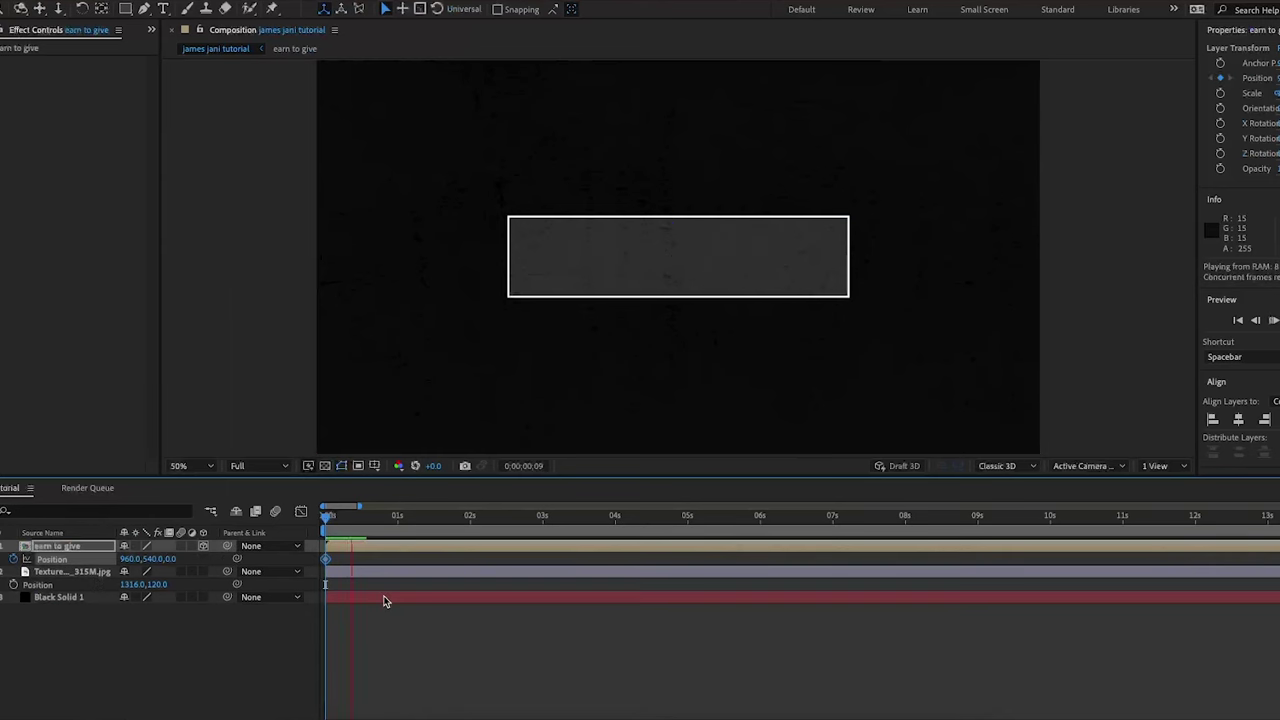
pyautogui.press('space')
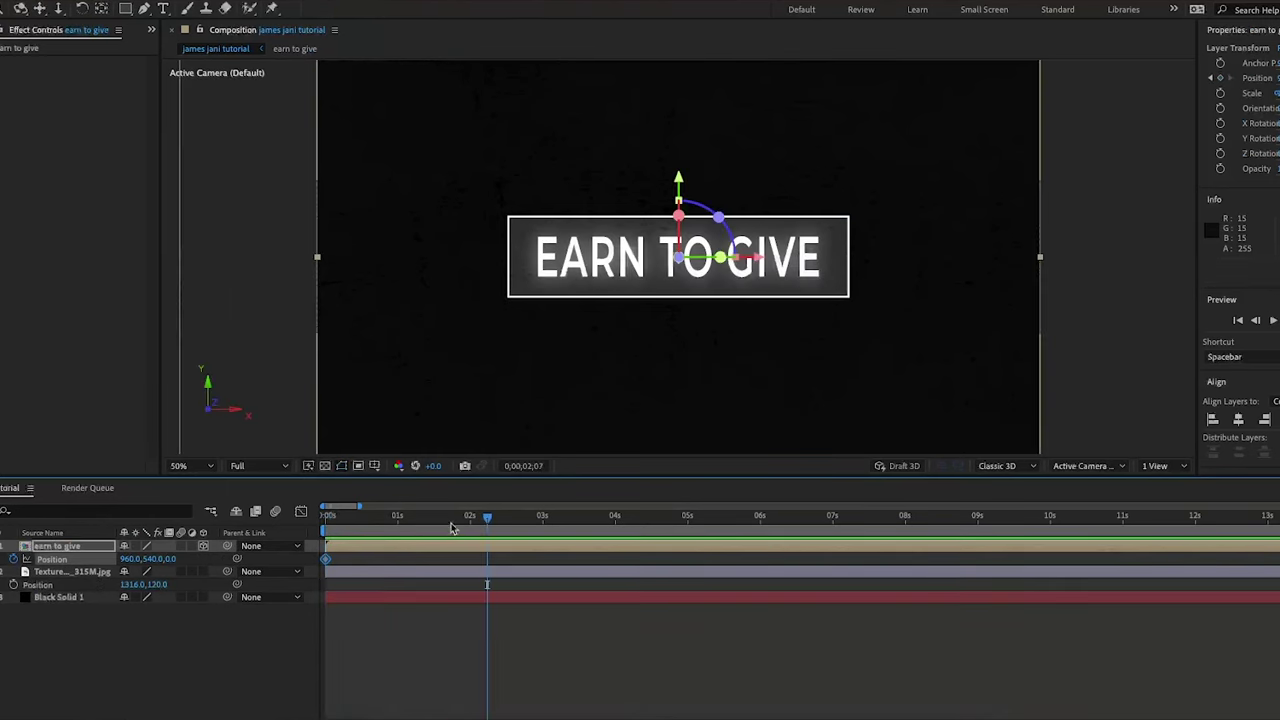
pyautogui.moveTo(489, 519); pyautogui.dragTo(0, 558)
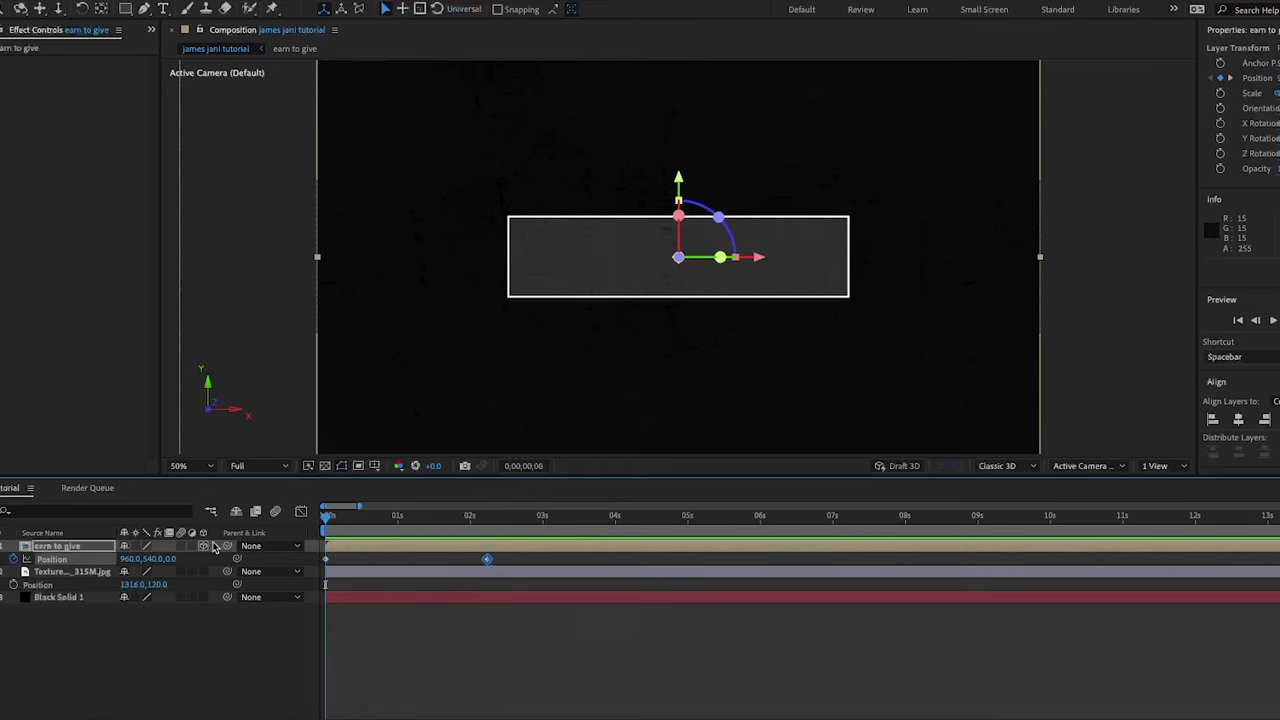
# Set the earn to give precomp's Z position to -1663 at 0;00;00;00, shape its Position speed curve to peak early, and preview
pyautogui.moveTo(752, 423); pyautogui.dragTo(110, 423)
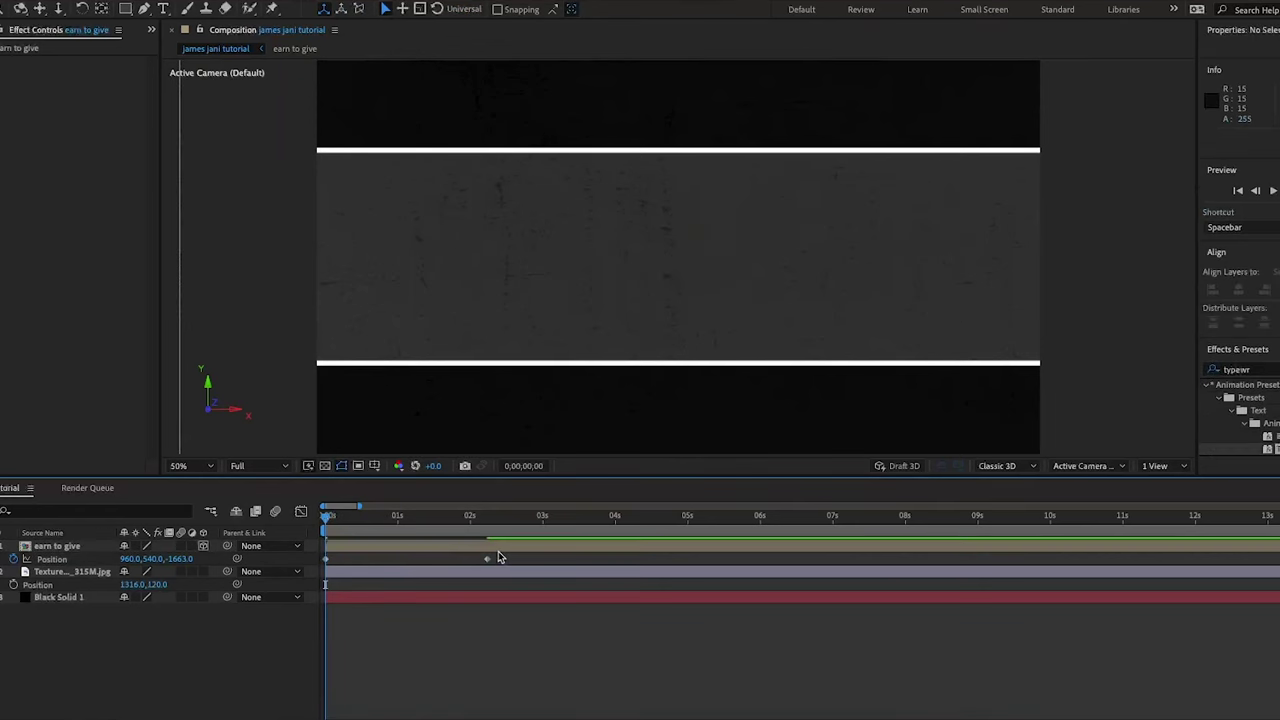
pyautogui.hotkey('shift', 'F3')
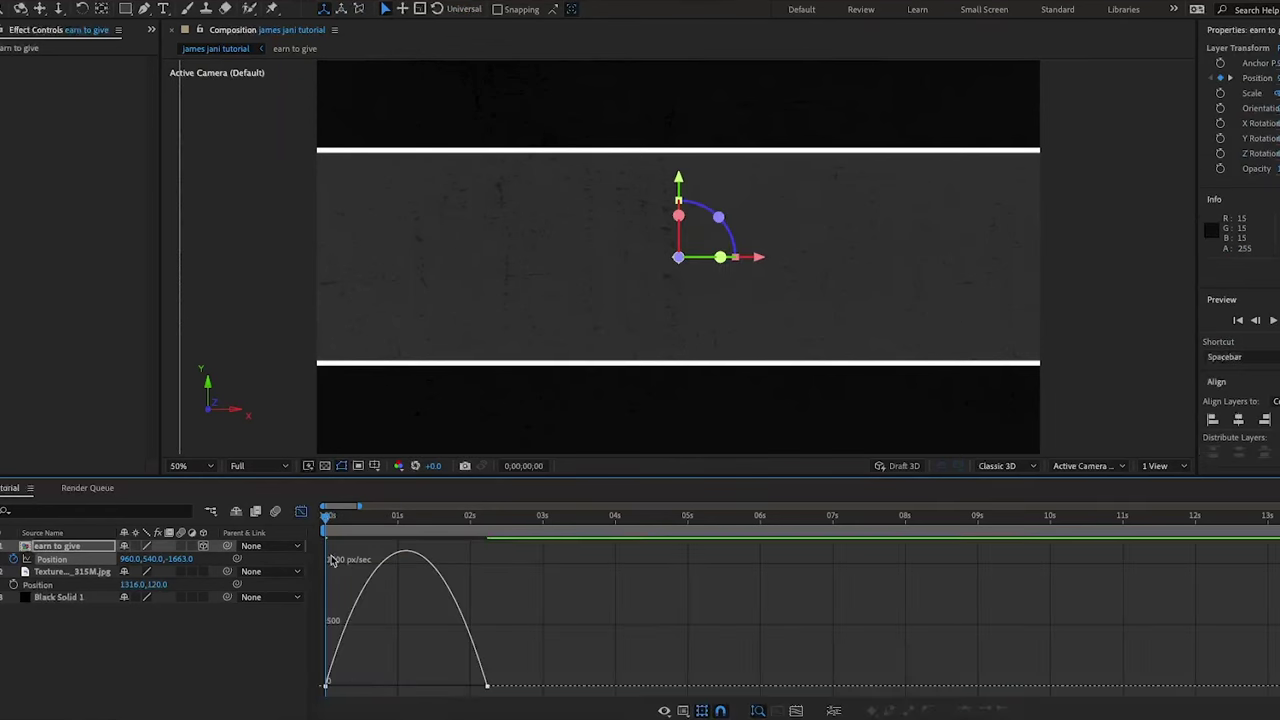
pyautogui.click(328, 677)
pyautogui.moveTo(350, 681); pyautogui.dragTo(335, 680)
pyautogui.moveTo(462, 681); pyautogui.dragTo(426, 682)
pyautogui.press('space')
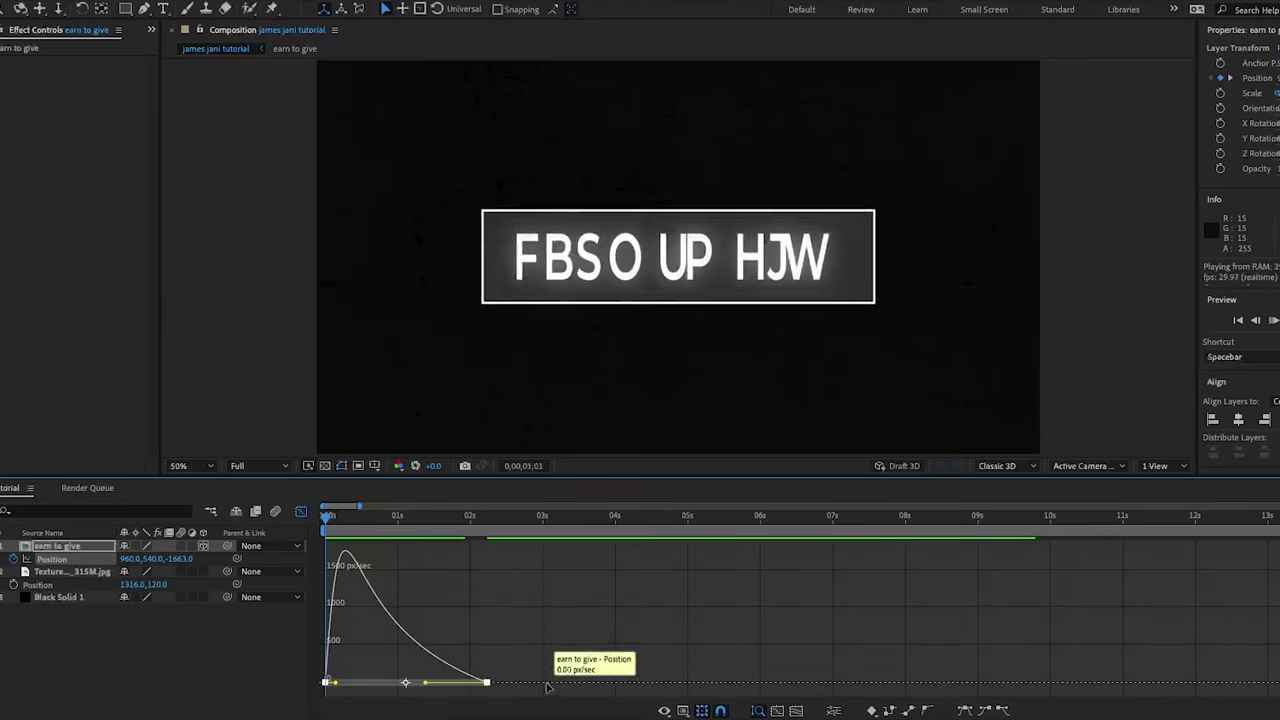
pyautogui.press('space')
pyautogui.press('space')
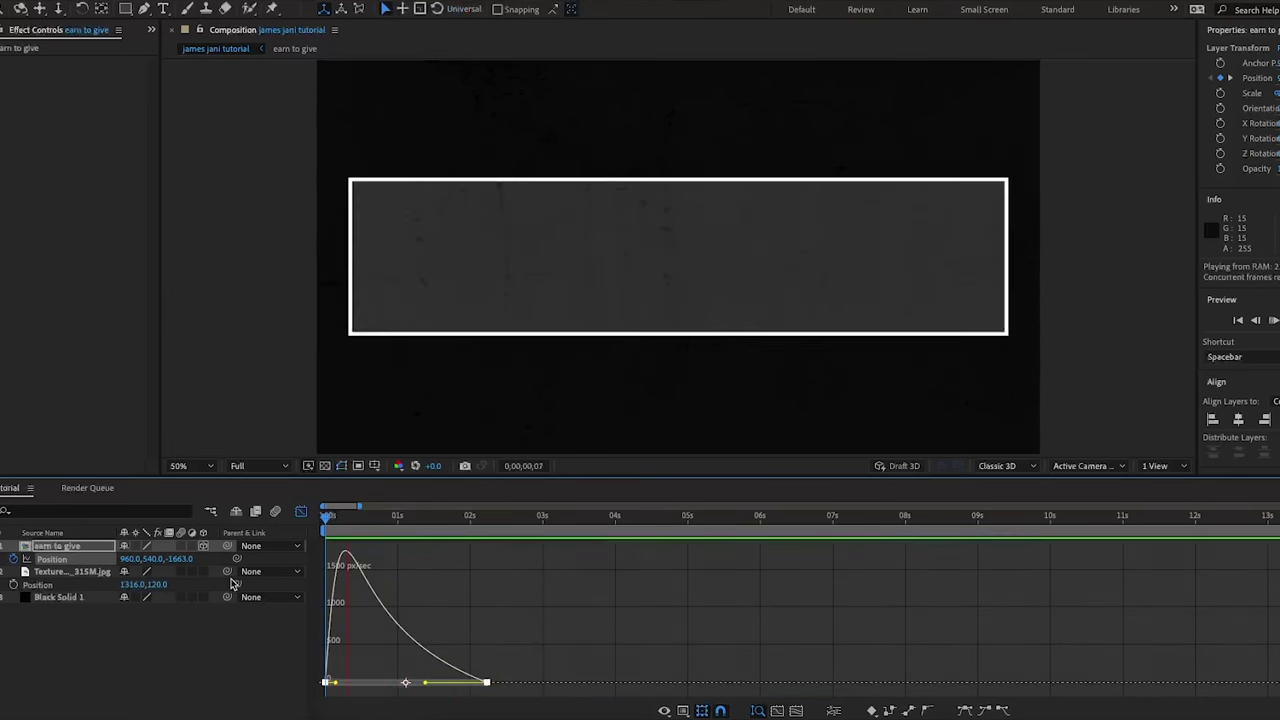
# Steepen the Position speed curve so it peaks at about 4000 px/sec right at the start, and preview the move
pyautogui.moveTo(426, 684); pyautogui.dragTo(329, 685)
pyautogui.press('Home')
pyautogui.press('space')
pyautogui.press('space')
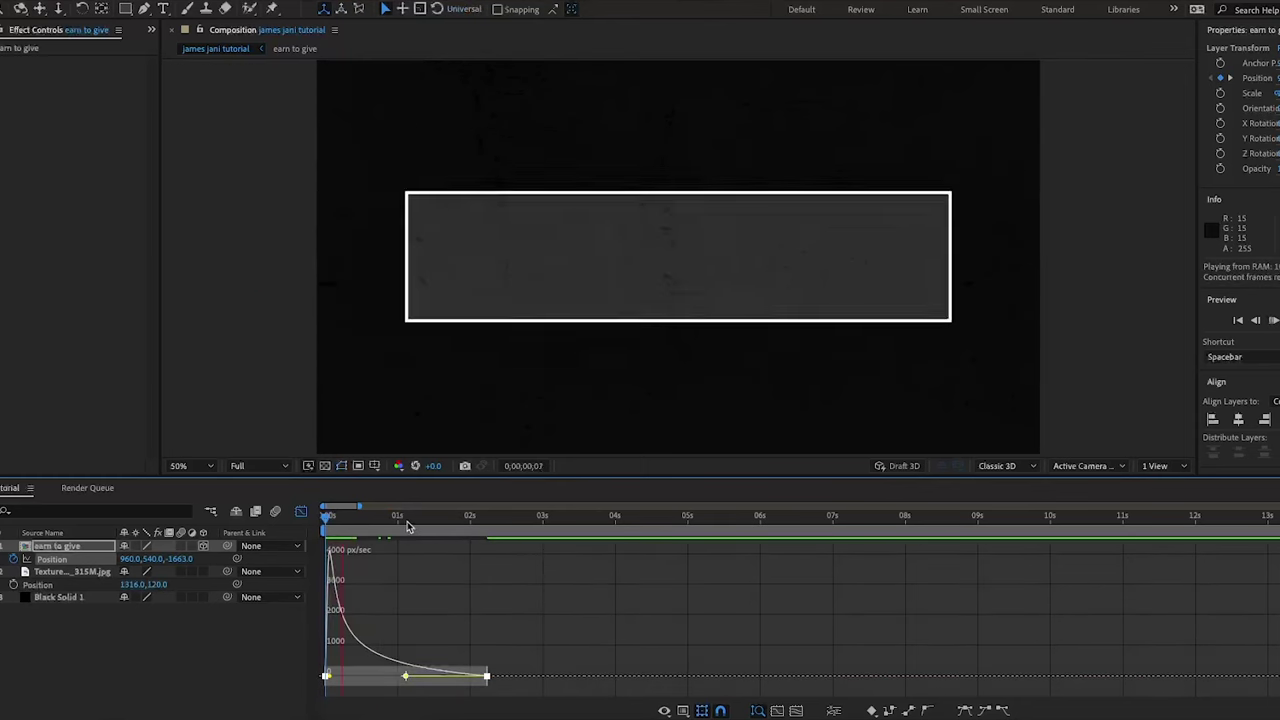
pyautogui.press('space')
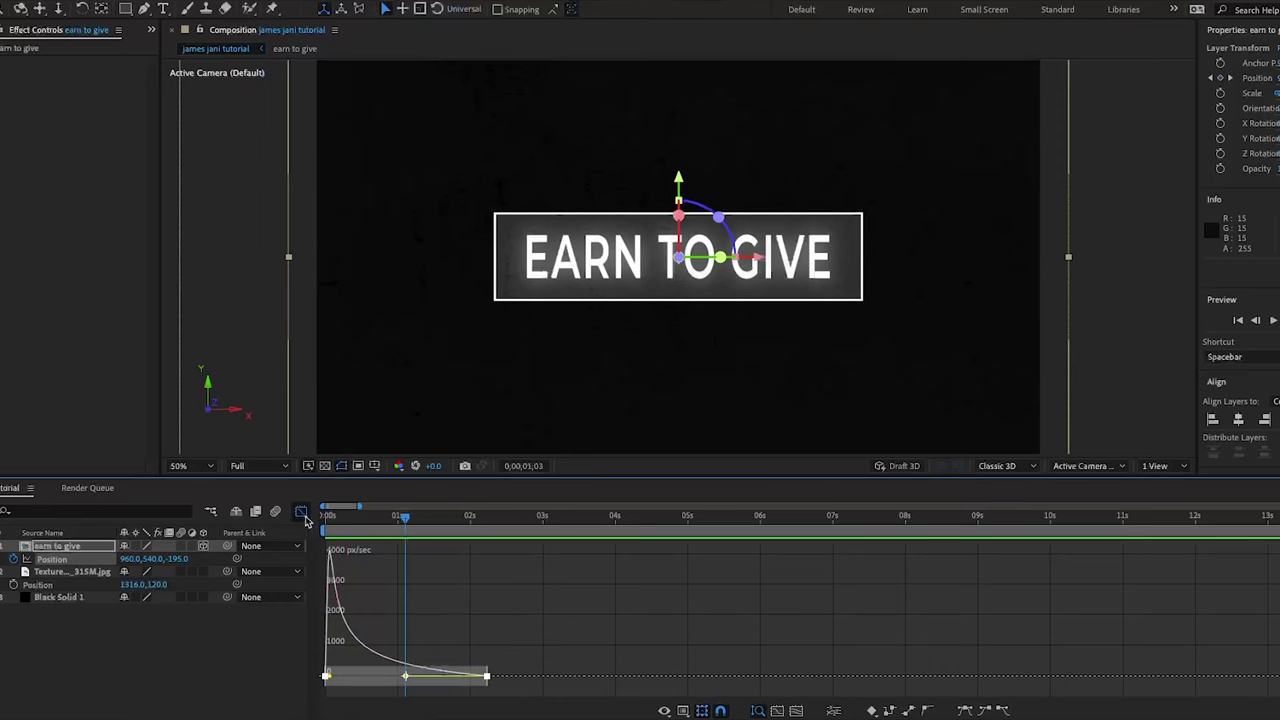
pyautogui.click(300, 512)
# Keyframe the earn to give layer's X Rotation from 26° at 0;00;00;00 to 0° at 0;00;02;07 and preview the tilt
pyautogui.press('r')
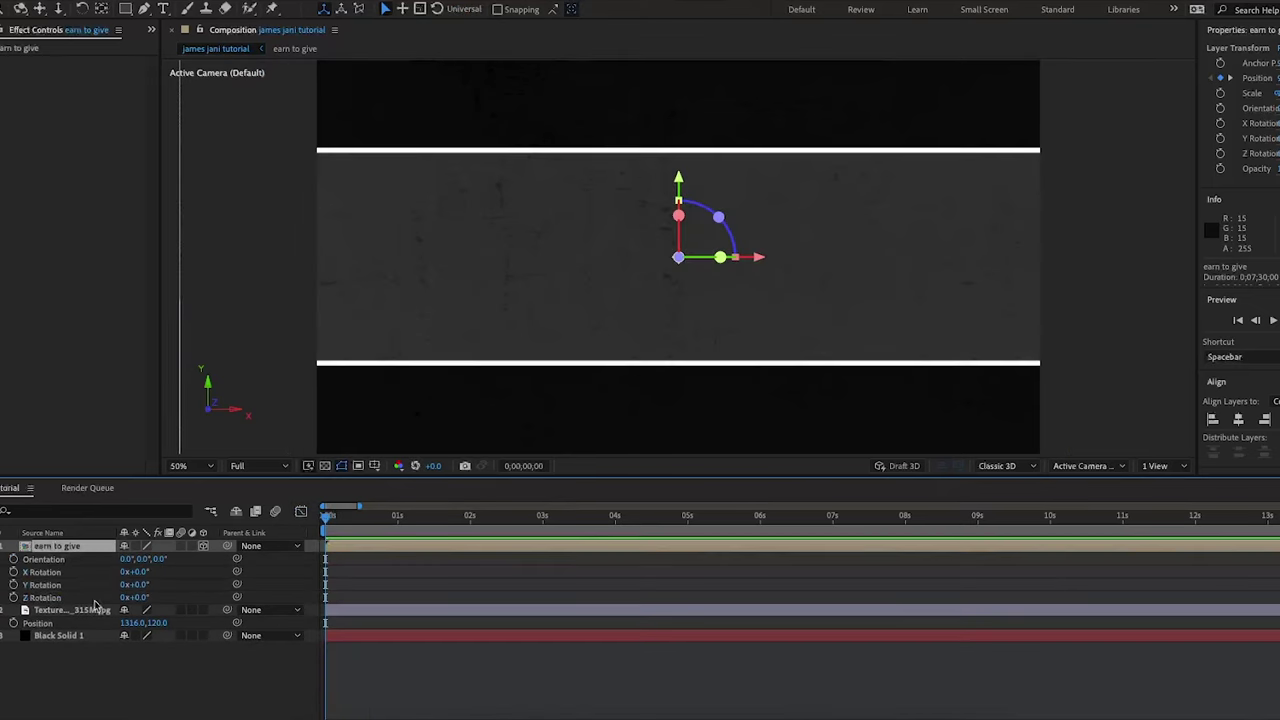
pyautogui.click(13, 571)
pyautogui.press('u')
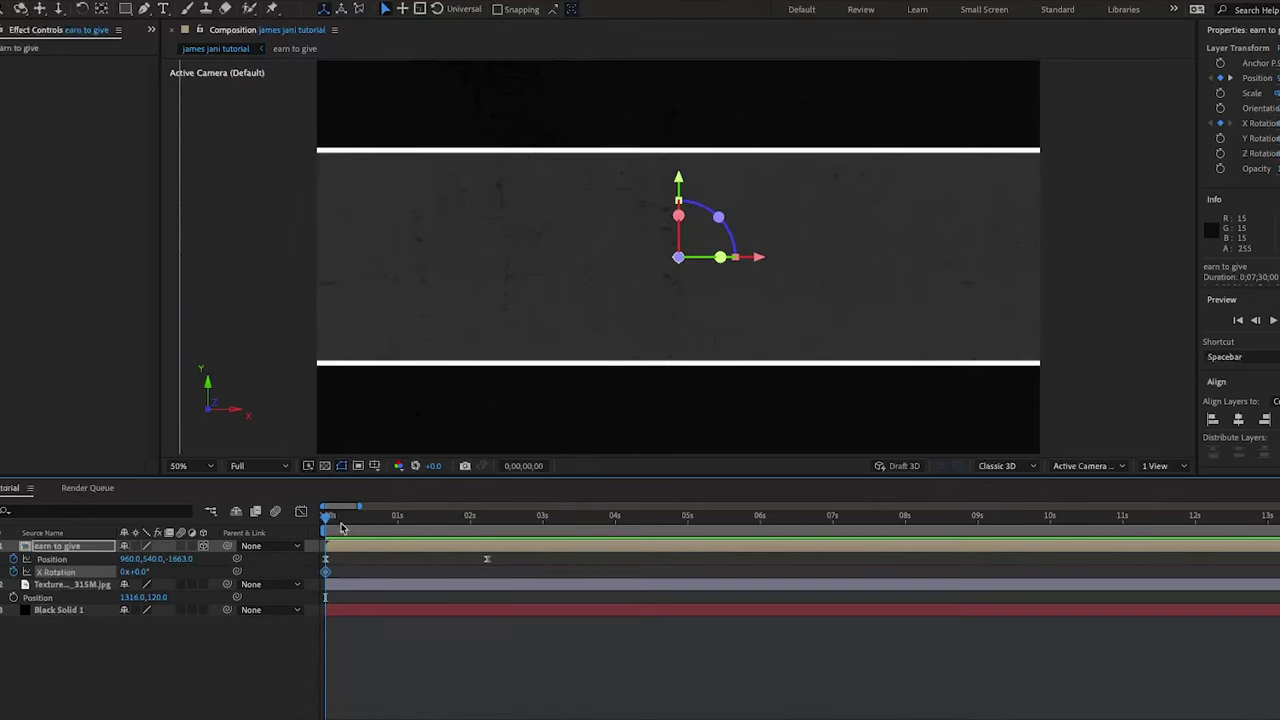
pyautogui.press('k')
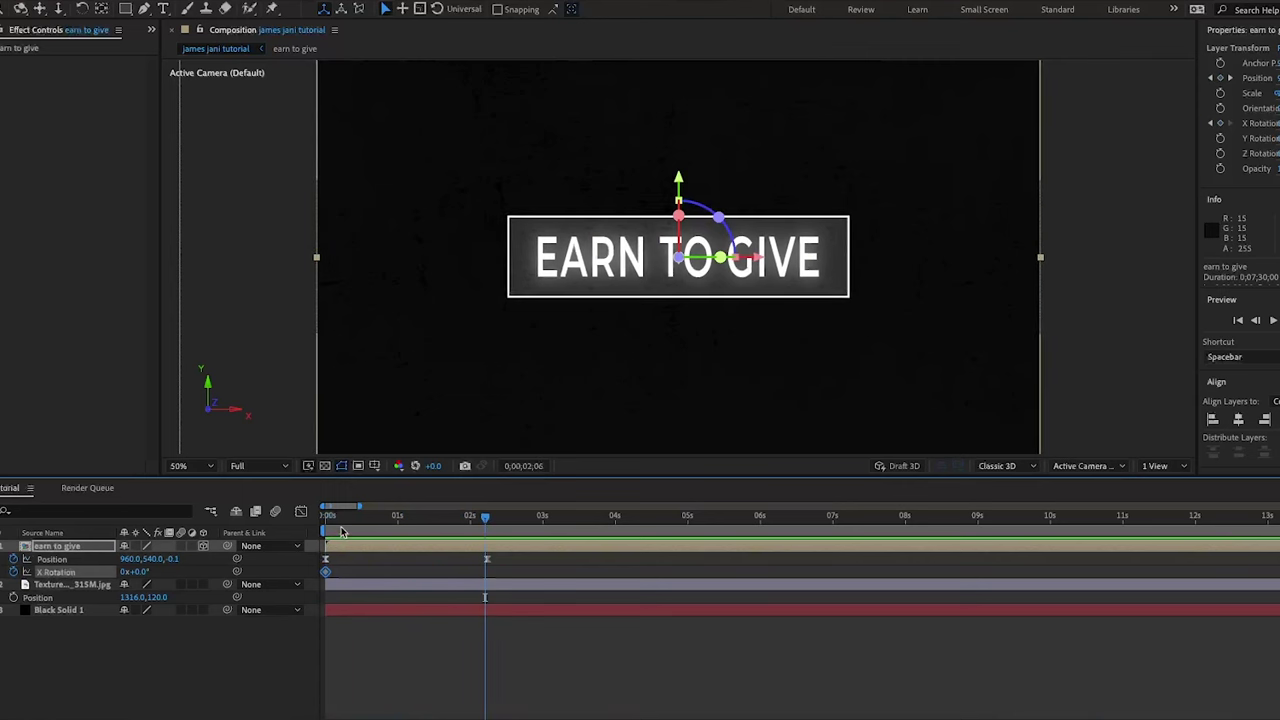
pyautogui.click(1, 572)
pyautogui.click(326, 518)
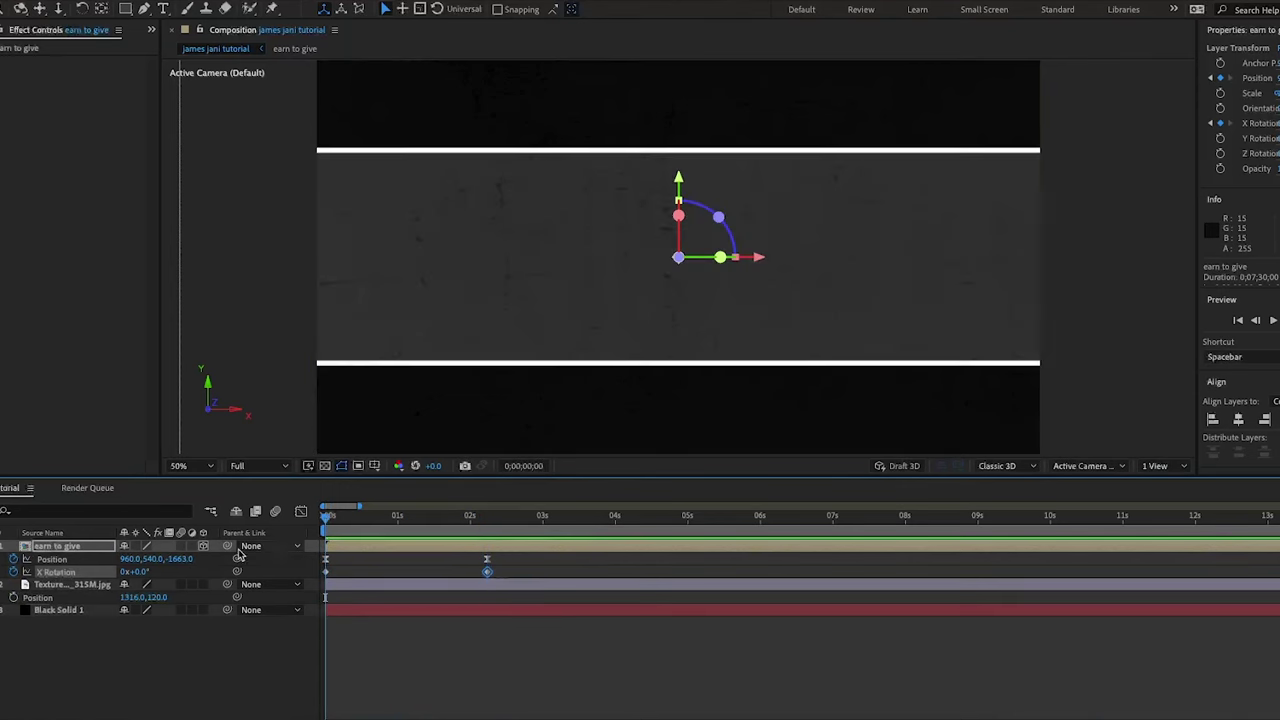
pyautogui.moveTo(145, 571); pyautogui.dragTo(167, 576)
pyautogui.press('space')
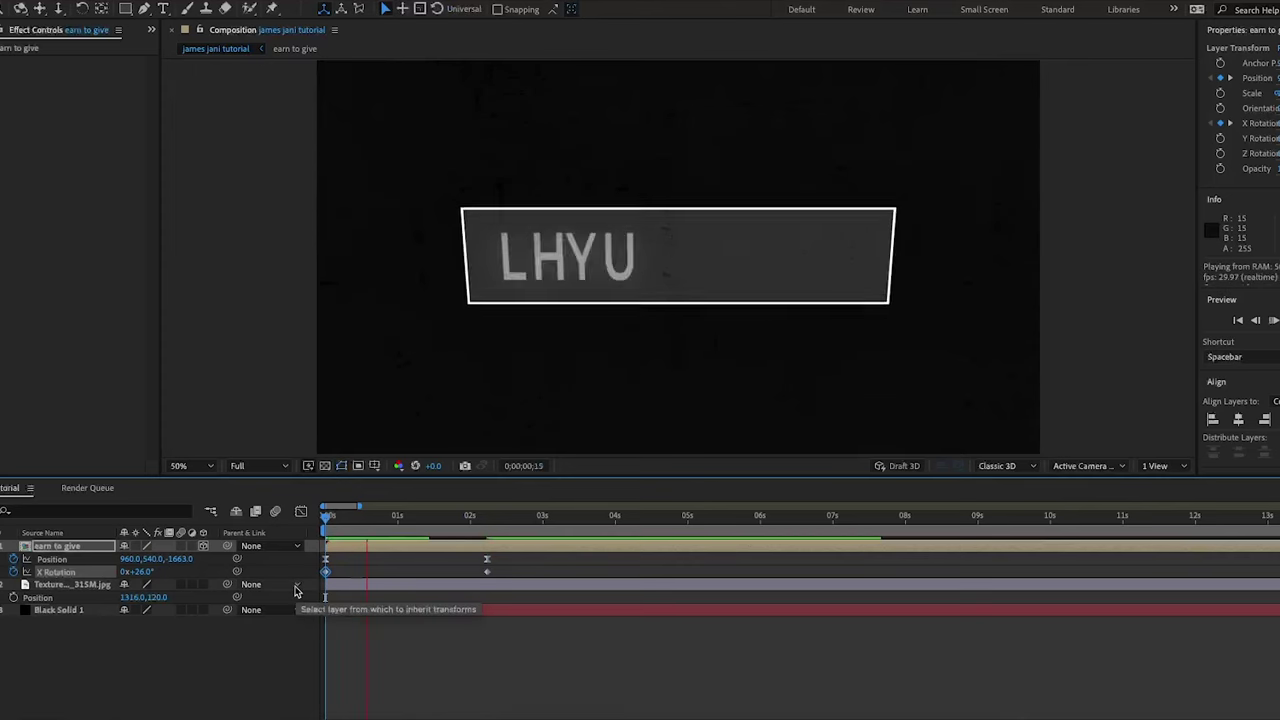
pyautogui.press('space')
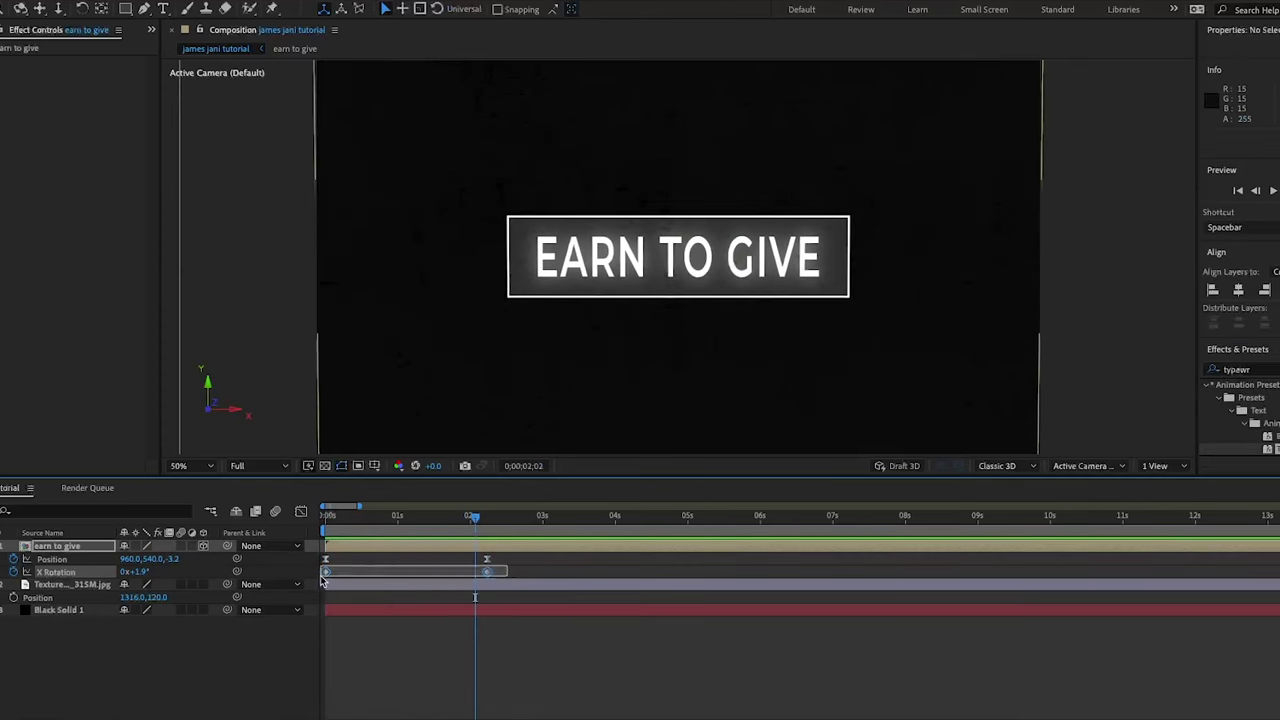
# Apply Easy Ease to both X Rotation keyframes
pyautogui.hotkey('shift', 'F3')
pyautogui.click(300, 515)
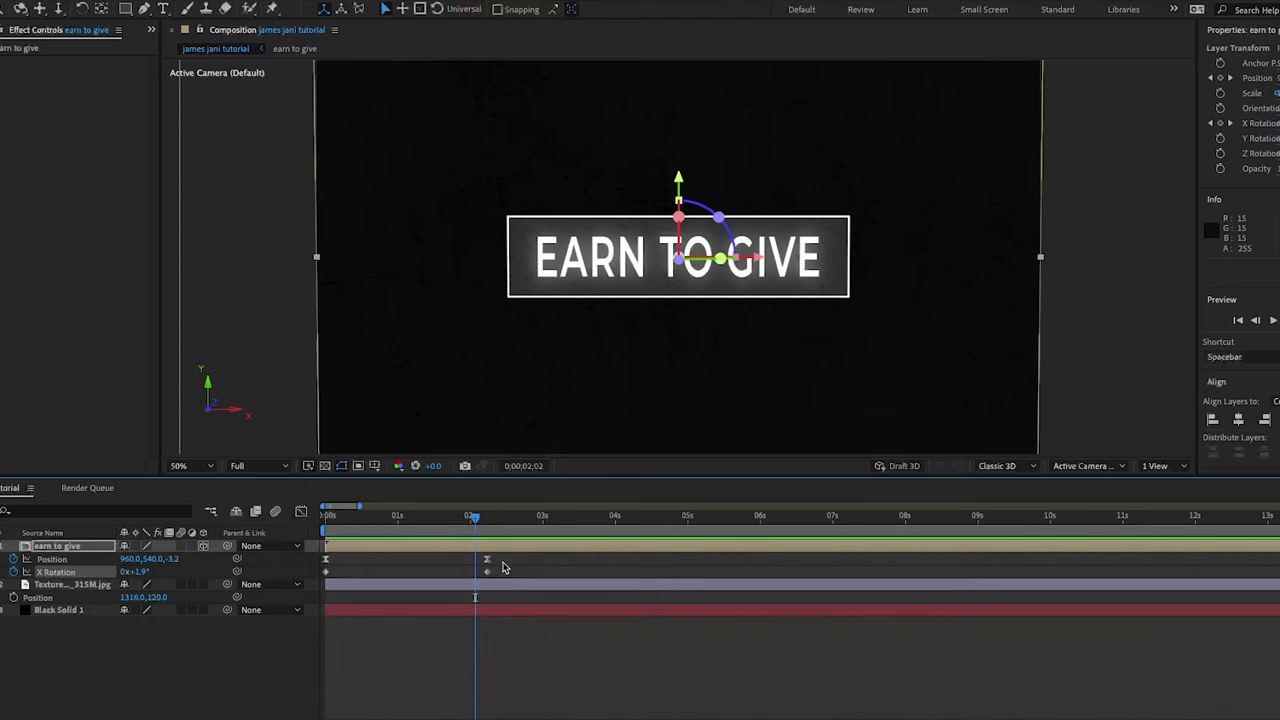
pyautogui.moveTo(516, 562); pyautogui.dragTo(330, 582)
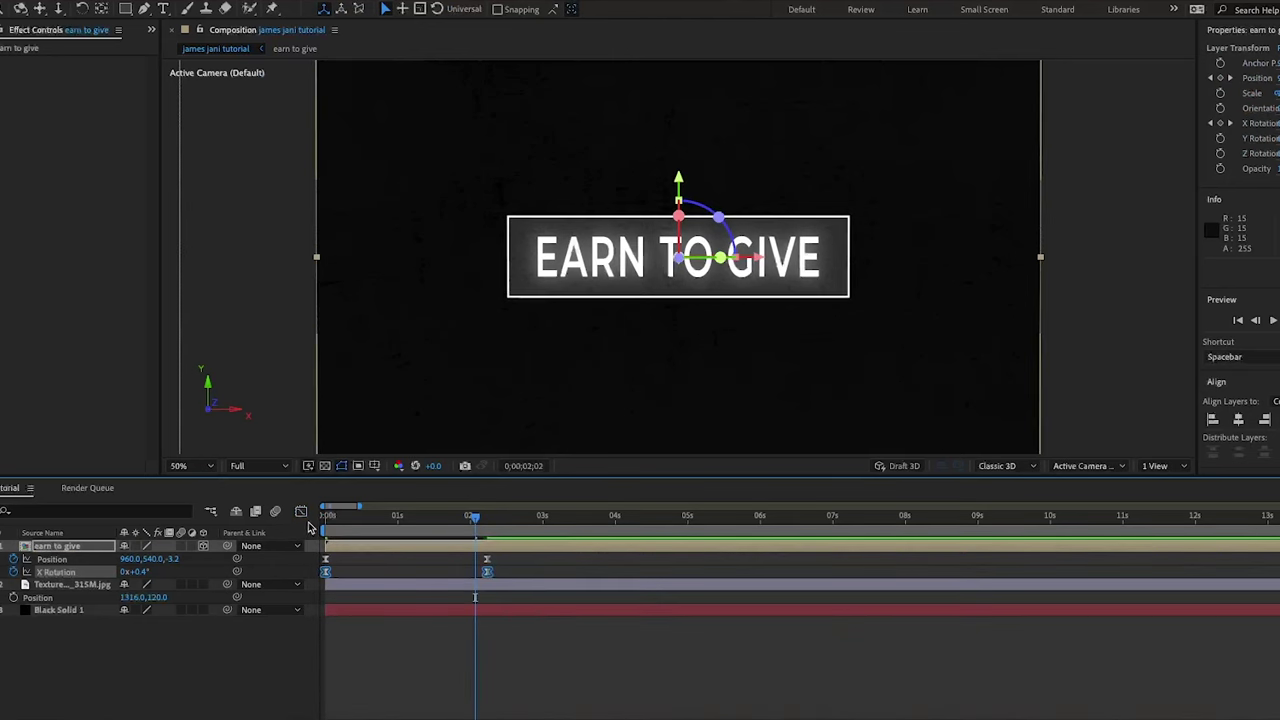
# Reshape the X Rotation speed curve by adjusting its easing handles and preview the tilt from the start
pyautogui.click(300, 511)
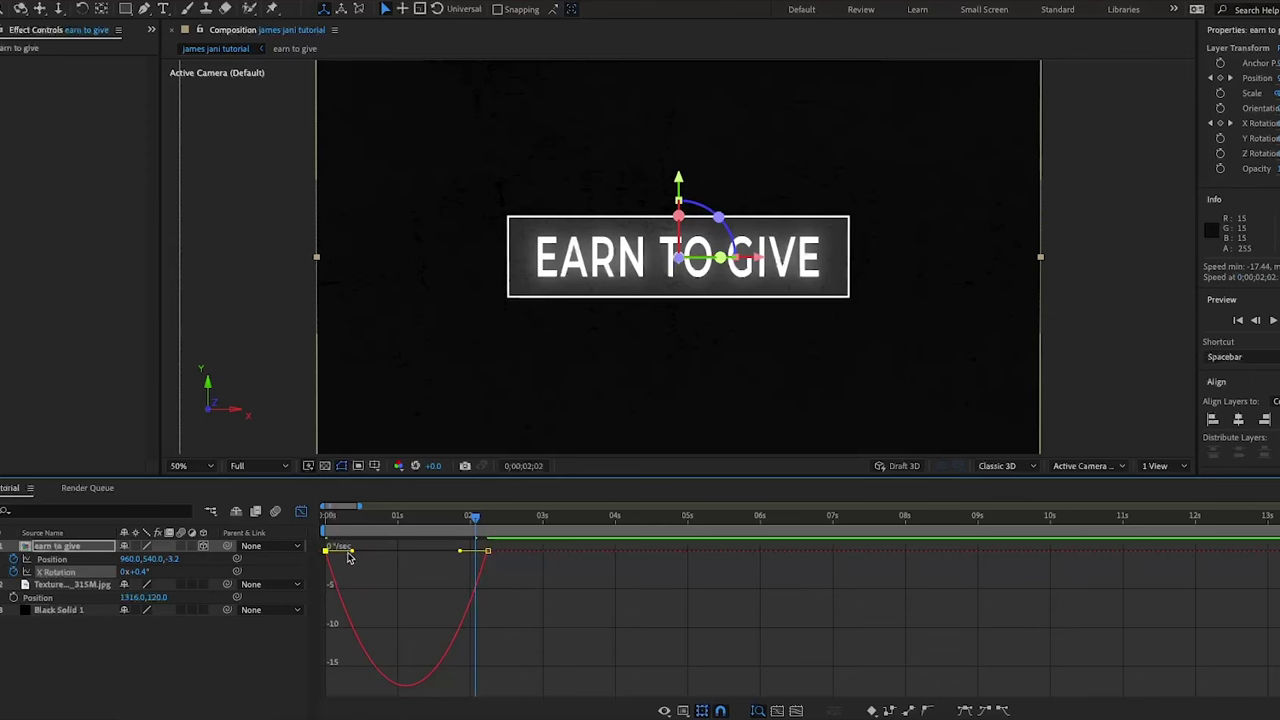
pyautogui.moveTo(351, 550); pyautogui.dragTo(468, 552)
pyautogui.click(300, 511)
pyautogui.press('Home')
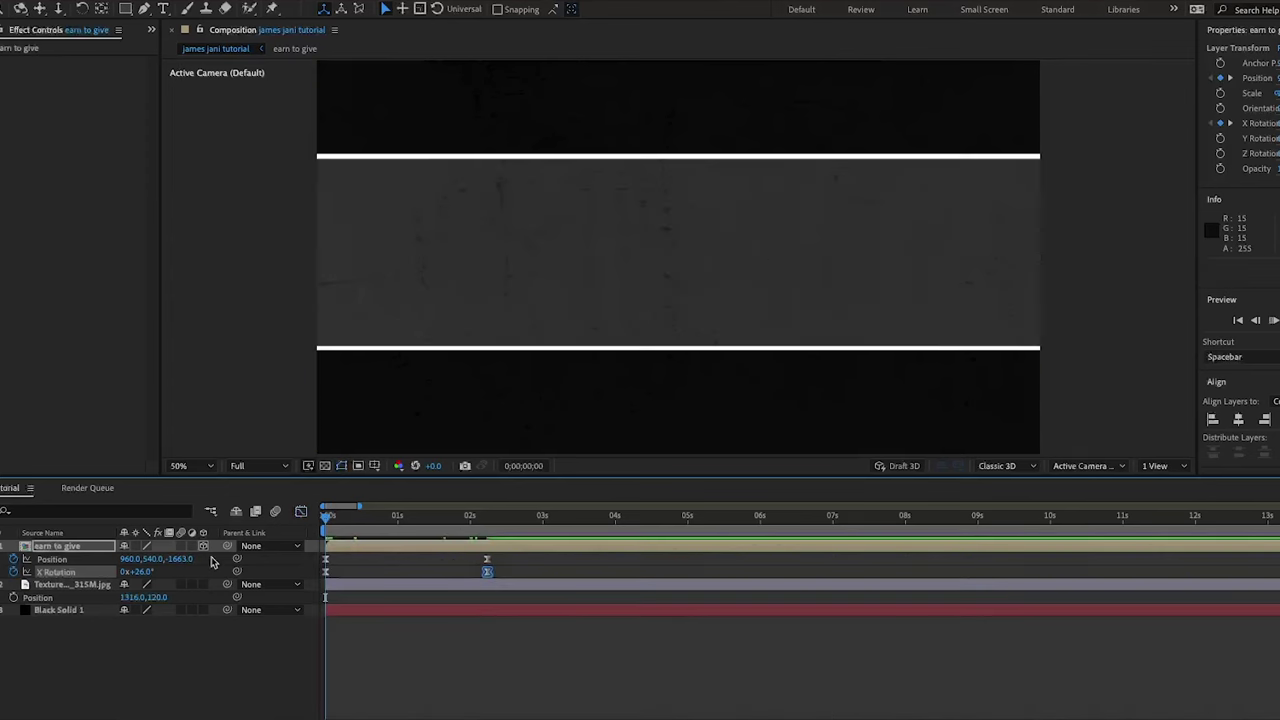
pyautogui.press('space')
pyautogui.press('space')
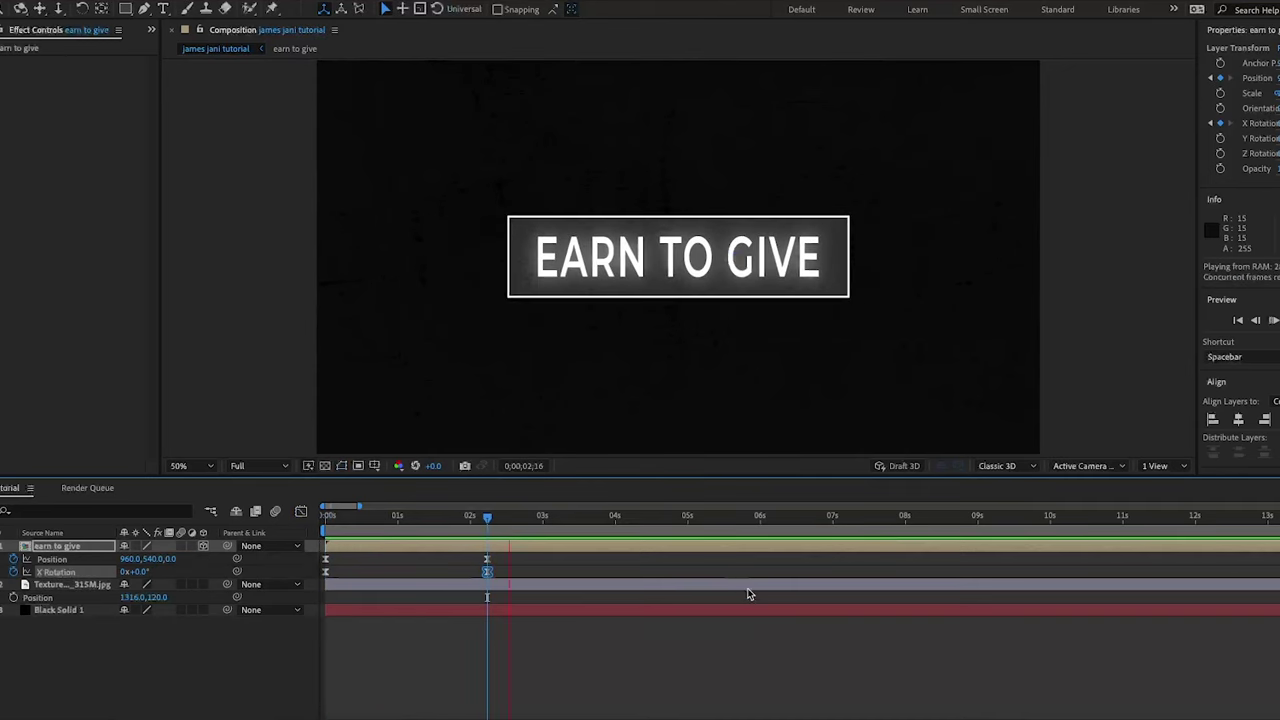
pyautogui.press('space')
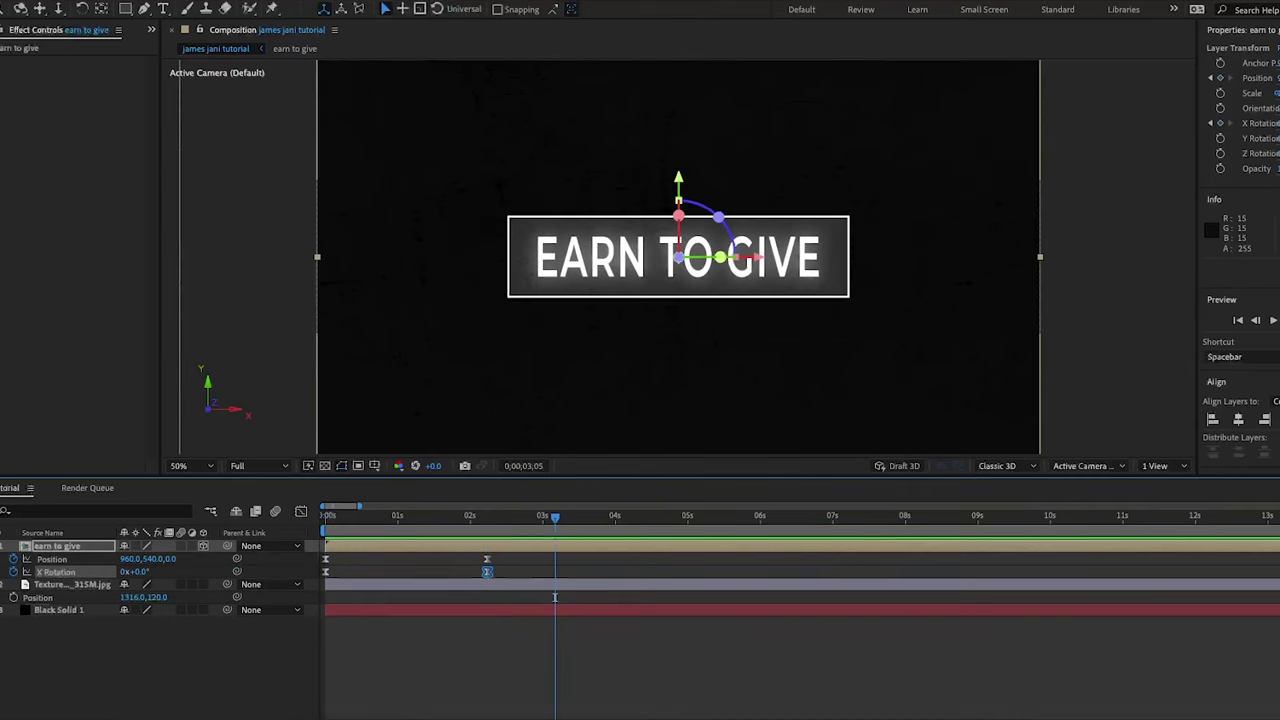
# Add a Position keyframe at 0;00;03;05 with the Z value set to 650, and preview the pull-back
pyautogui.click(0, 559)
pyautogui.moveTo(172, 559); pyautogui.dragTo(648, 562)
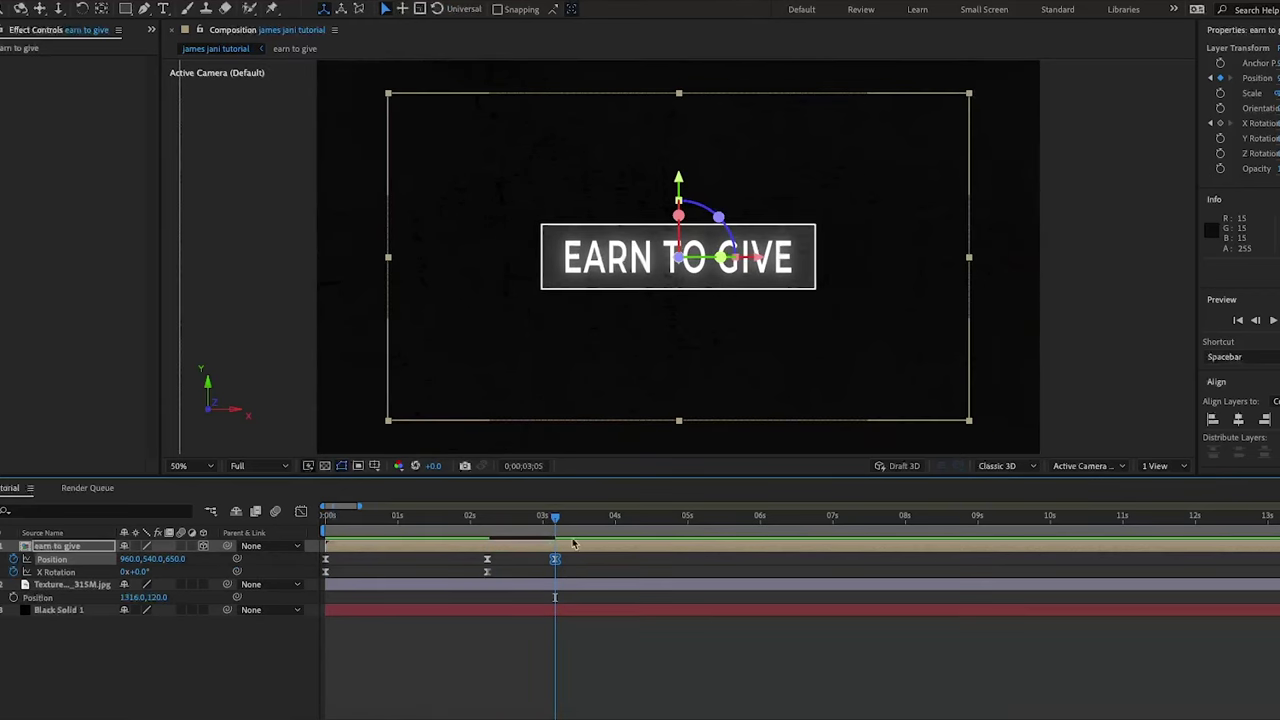
pyautogui.moveTo(557, 523); pyautogui.dragTo(457, 525)
pyautogui.press('space')
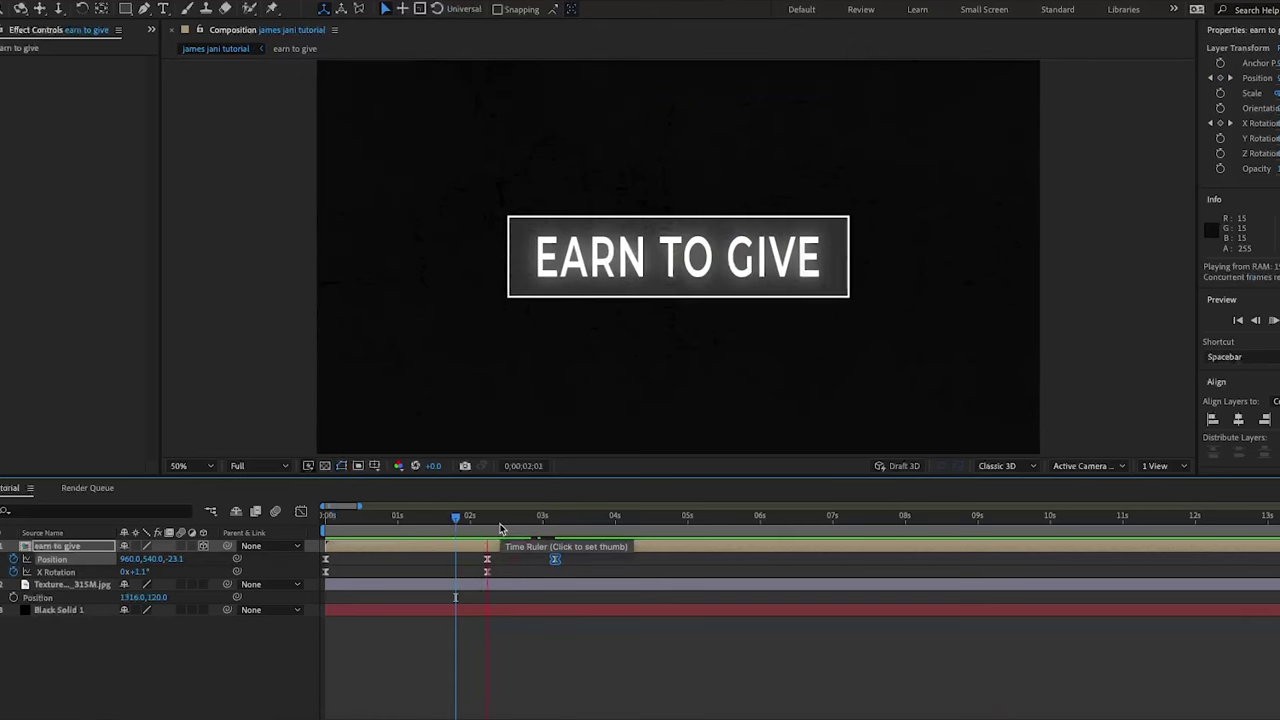
pyautogui.press('space')
# Shape the speed curve between the last two Position keyframes to build slowly and peak at about 3 seconds, and preview
pyautogui.click(570, 556)
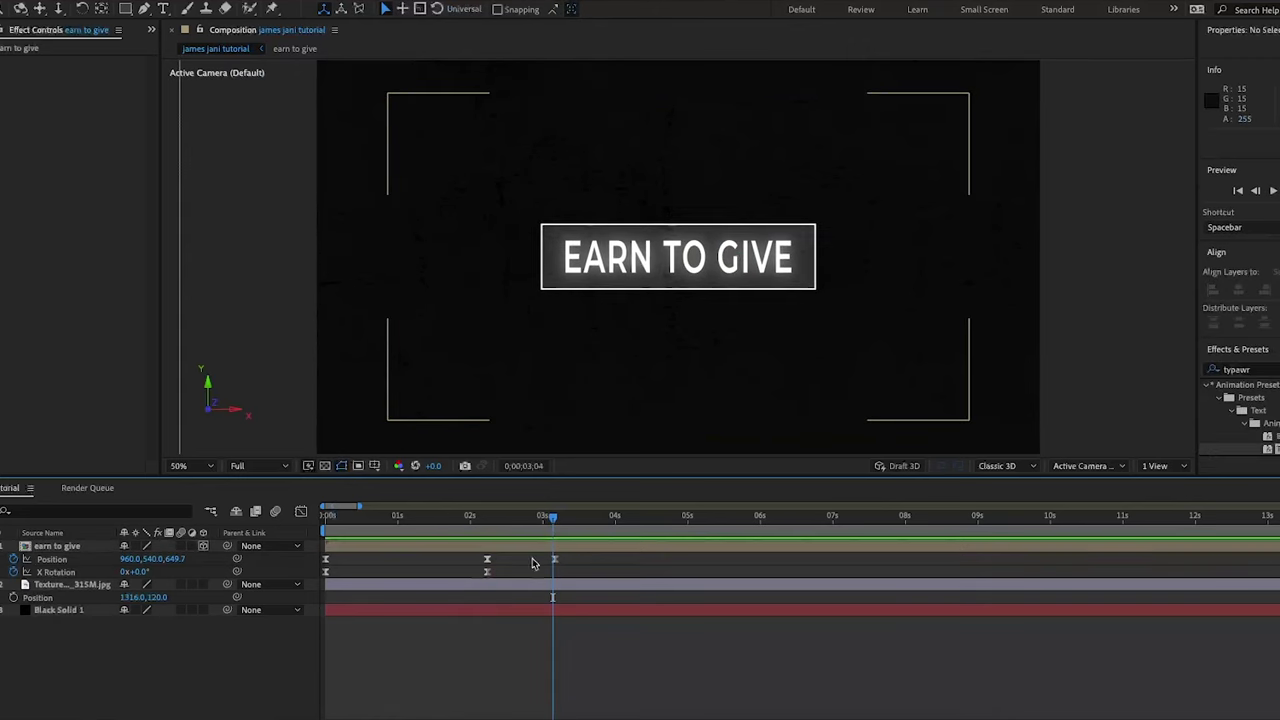
pyautogui.moveTo(570, 556); pyautogui.dragTo(470, 565)
pyautogui.click(300, 512)
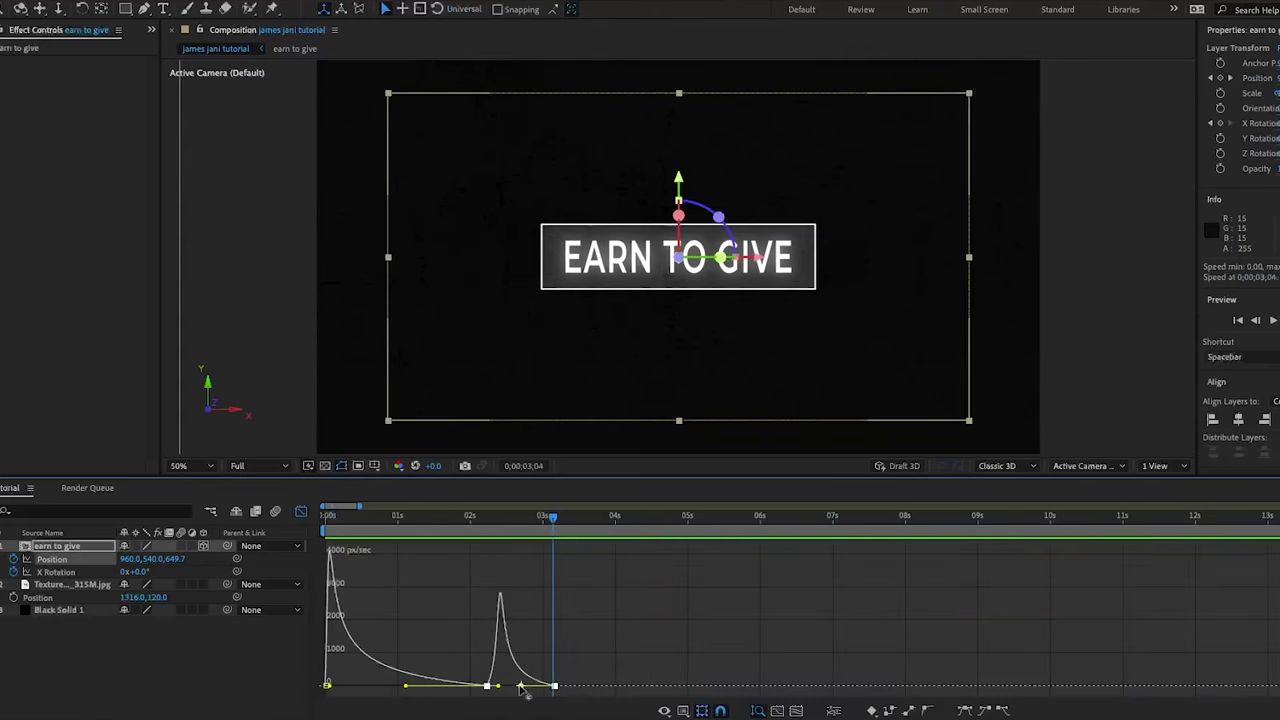
pyautogui.moveTo(523, 687)
pyautogui.mouseDown()
pyautogui.moveTo(553, 686)
pyautogui.moveTo(506, 687)
pyautogui.mouseUp()
pyautogui.hotkey('ctrl', 'z')
pyautogui.click(578, 657)
pyautogui.click(488, 686)
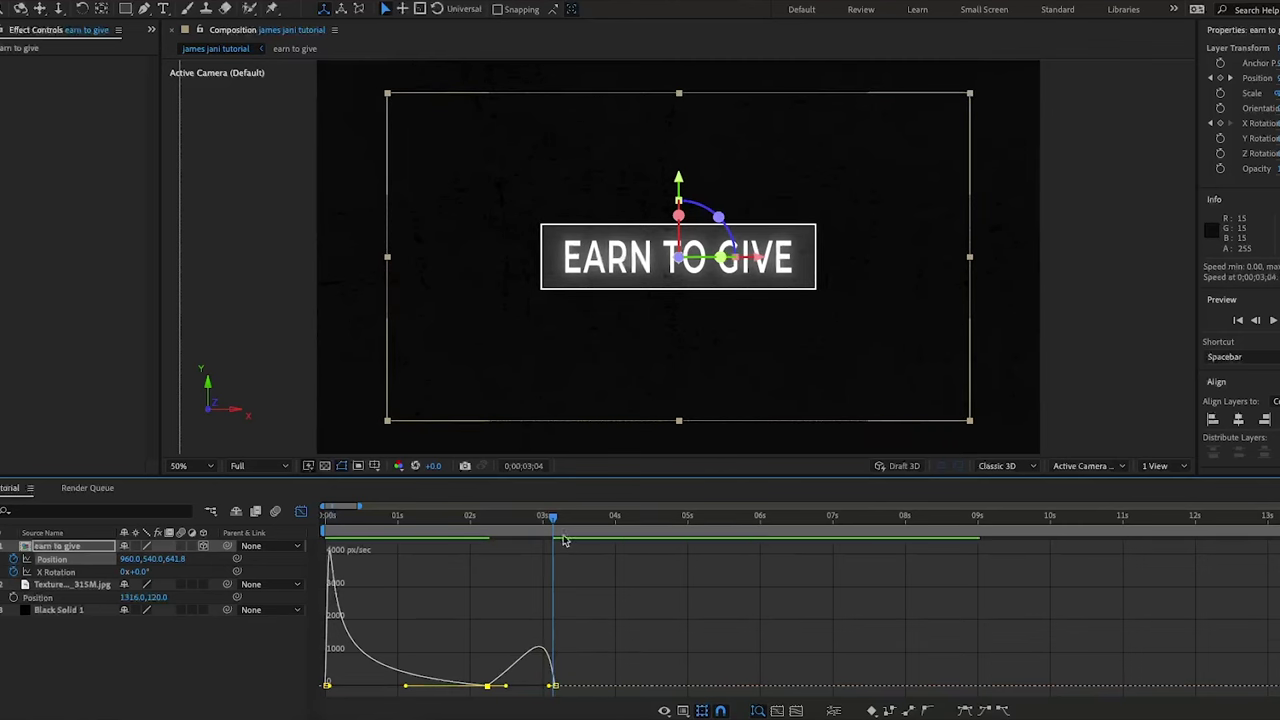
pyautogui.press('space')
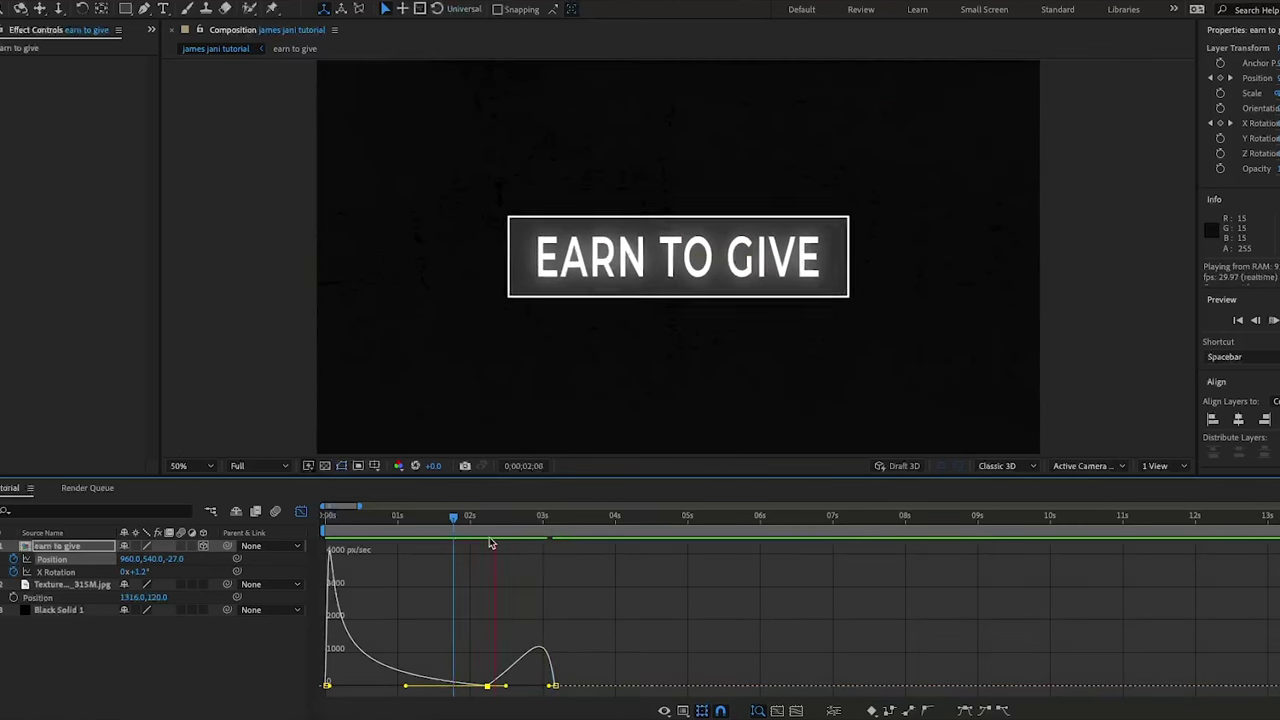
pyautogui.press('space')
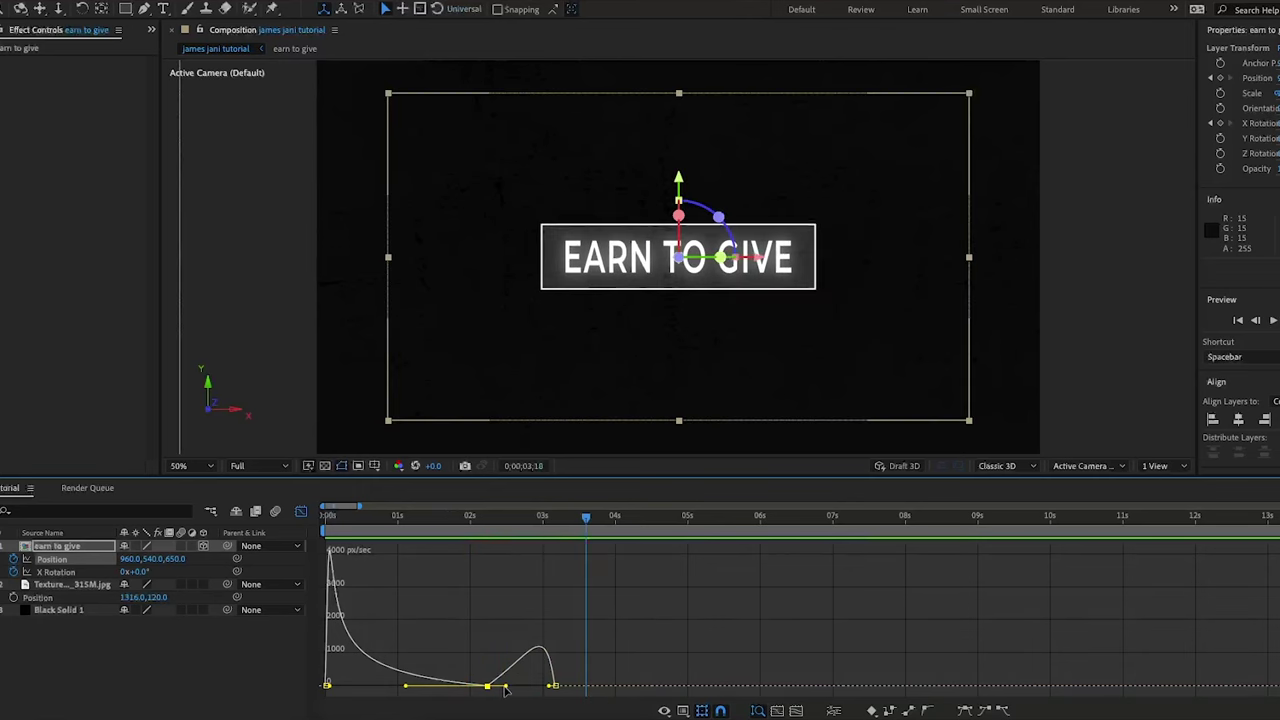
# Lengthen the outgoing easing handle of the 0;00;02;07 Position keyframe to sharpen the late speed peak, and preview
pyautogui.moveTo(505, 690); pyautogui.dragTo(512, 687)
pyautogui.press('space')
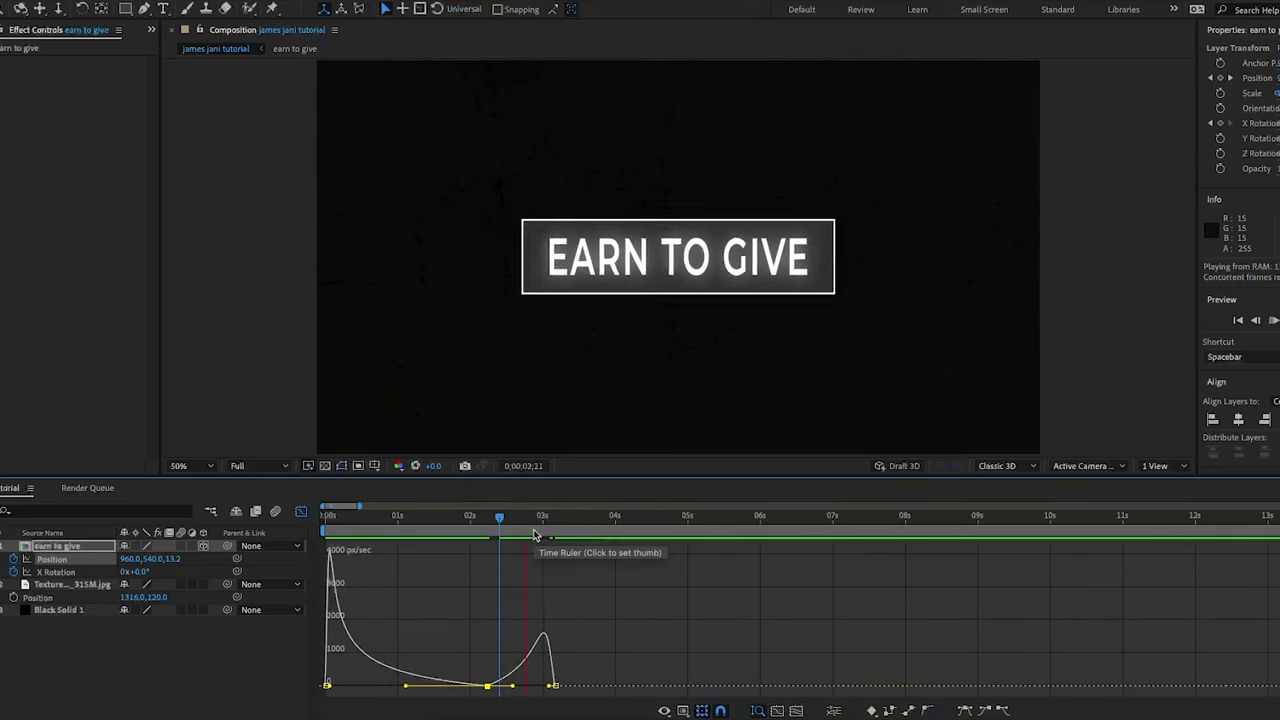
pyautogui.press('space')
pyautogui.hotkey('shift', 'F3')
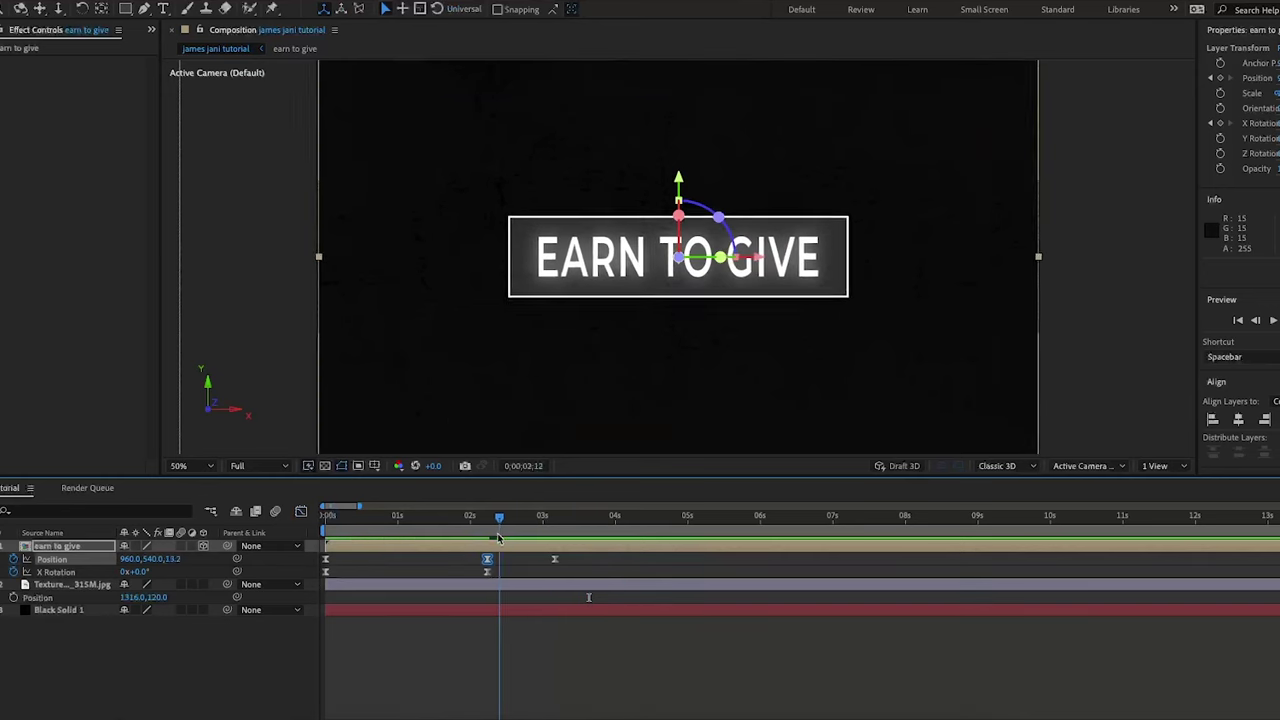
# Add a 100% Opacity keyframe to the earn to give layer at 0;00;02;07
pyautogui.press('j')
pyautogui.press('t')
pyautogui.click(13, 560)
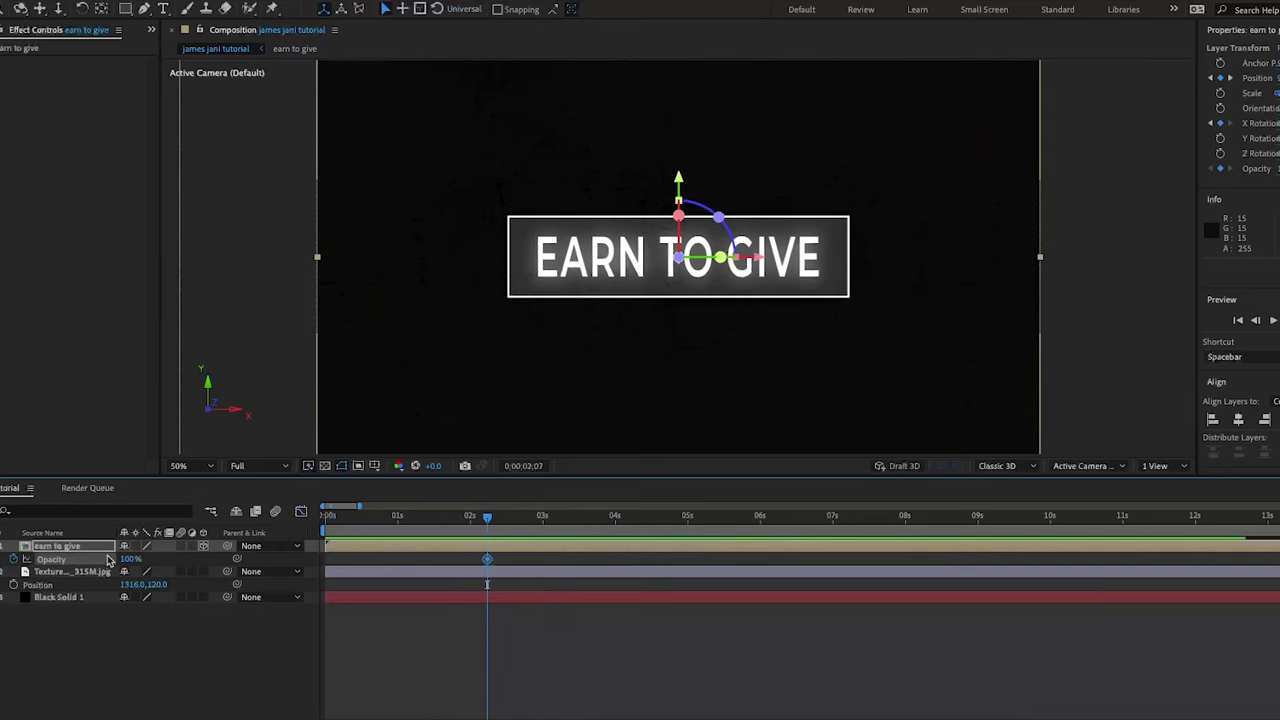
pyautogui.press('space')
# Set the earn to give layer's Opacity to 0% at 0;00;03;04 and preview the fade-out
pyautogui.click(560, 518)
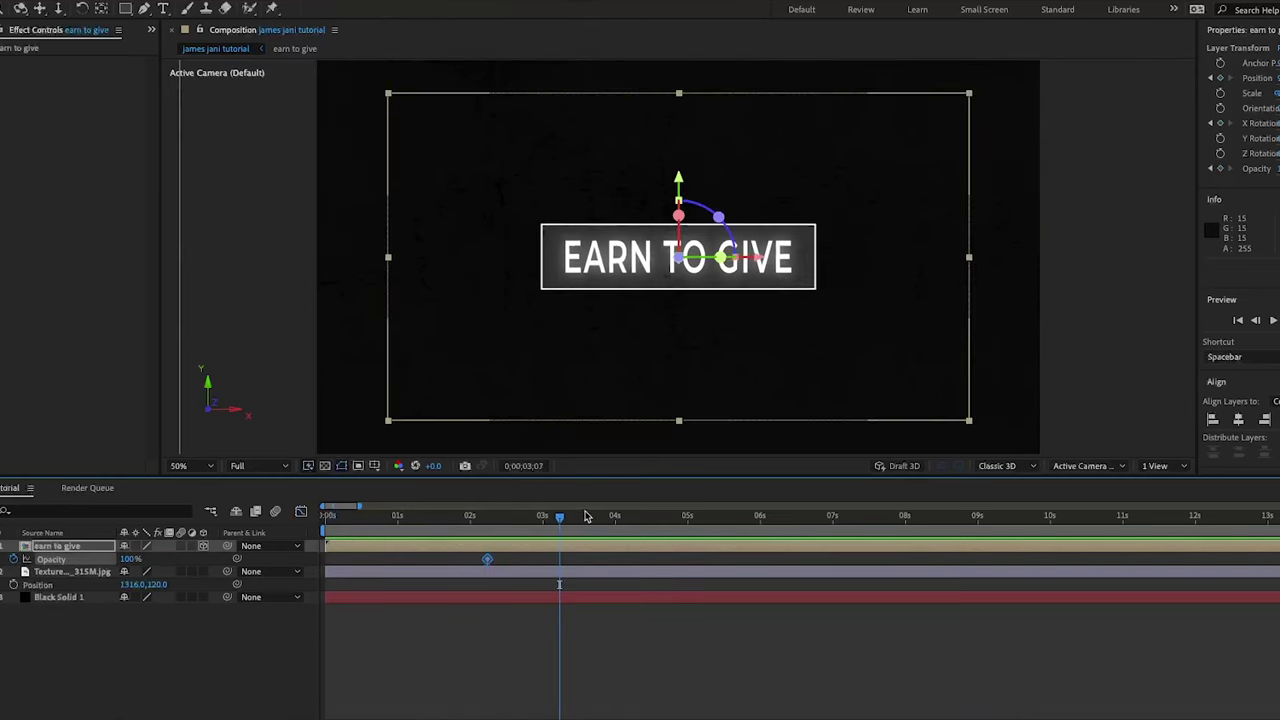
pyautogui.press('u')
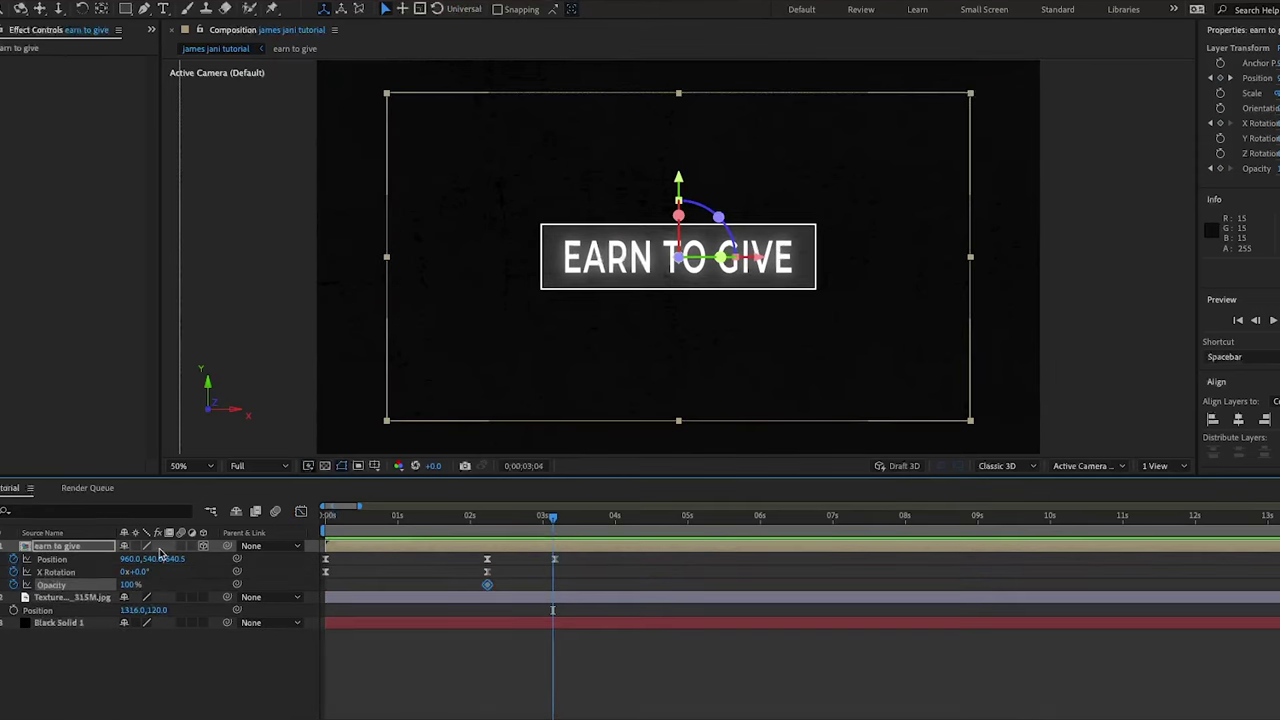
pyautogui.moveTo(133, 589); pyautogui.dragTo(40, 590)
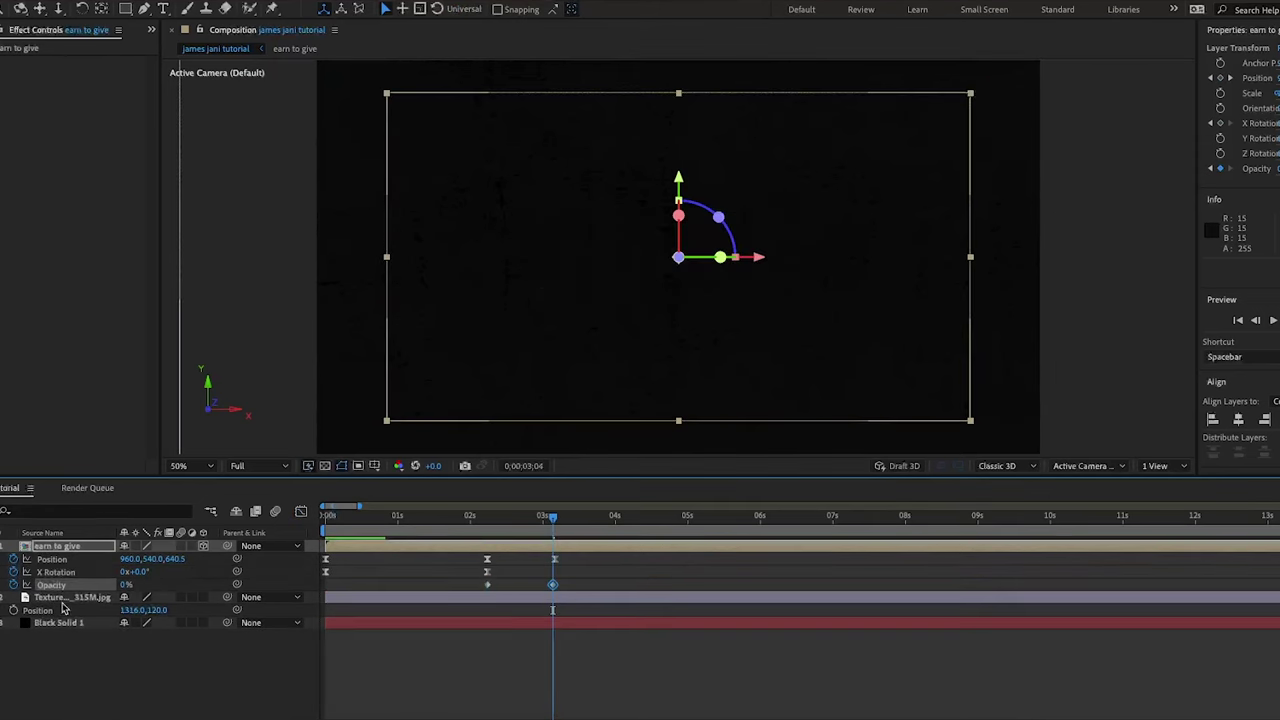
pyautogui.press('space')
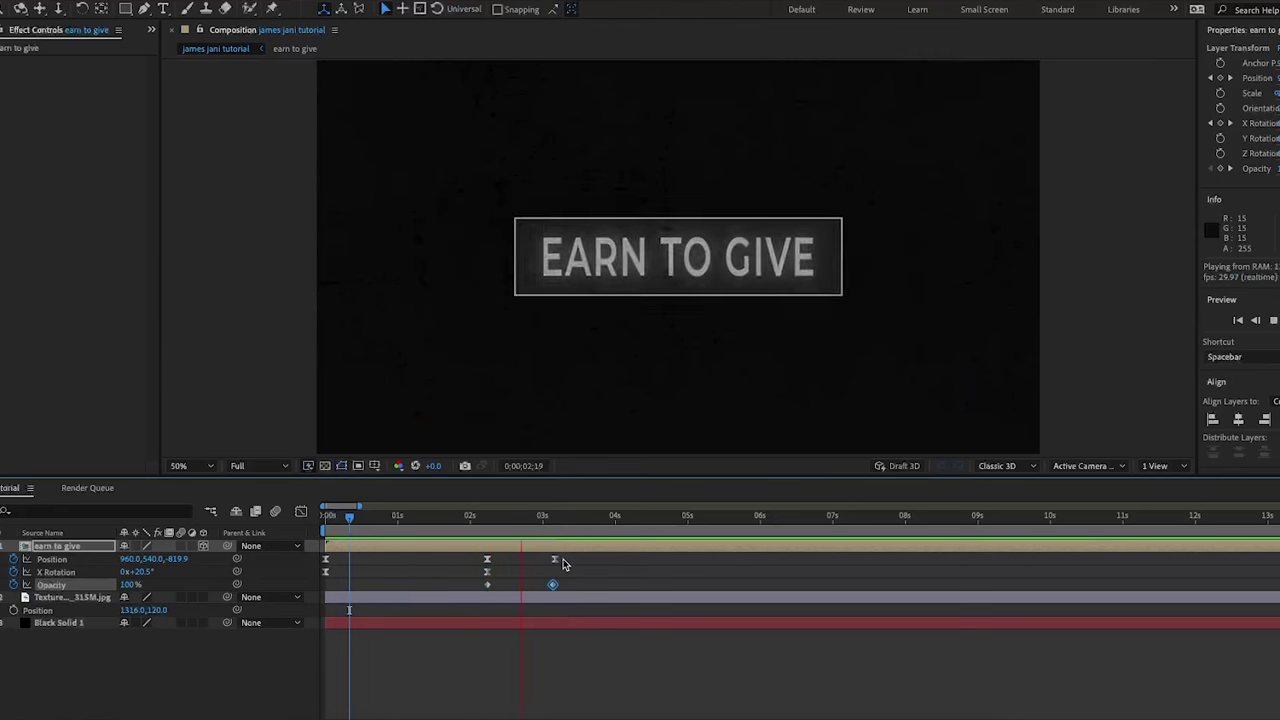
pyautogui.press('space')
pyautogui.click(480, 523)
pyautogui.press('space')
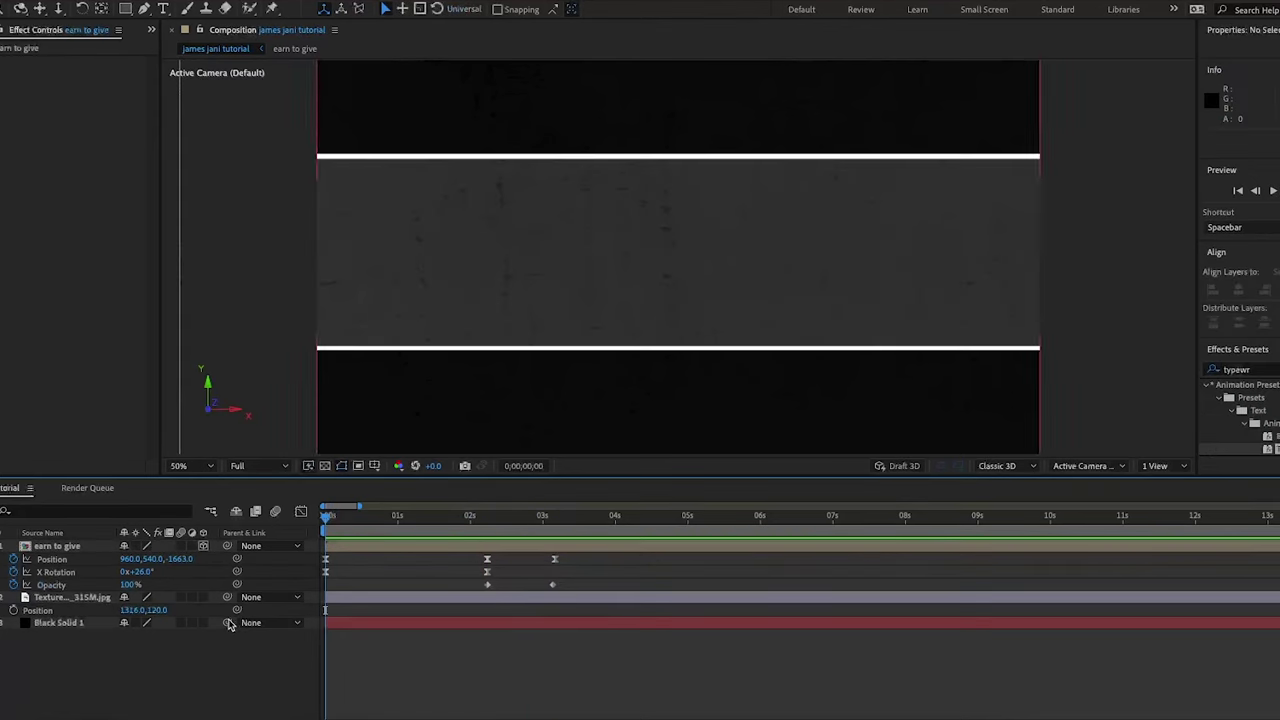
# Parent the texture layer to Black Solid 1 and keyframe the solid's Scale at 117% at the composition's start
pyautogui.moveTo(227, 597); pyautogui.dragTo(88, 626)
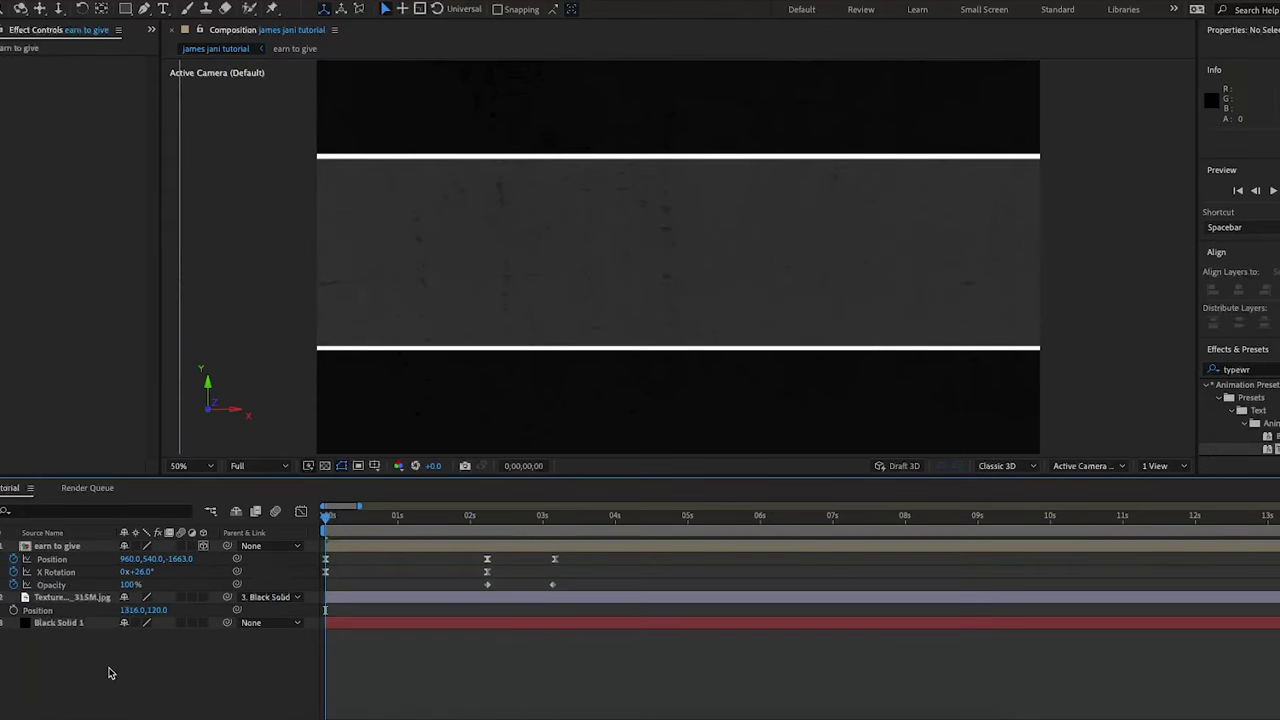
pyautogui.click(80, 624)
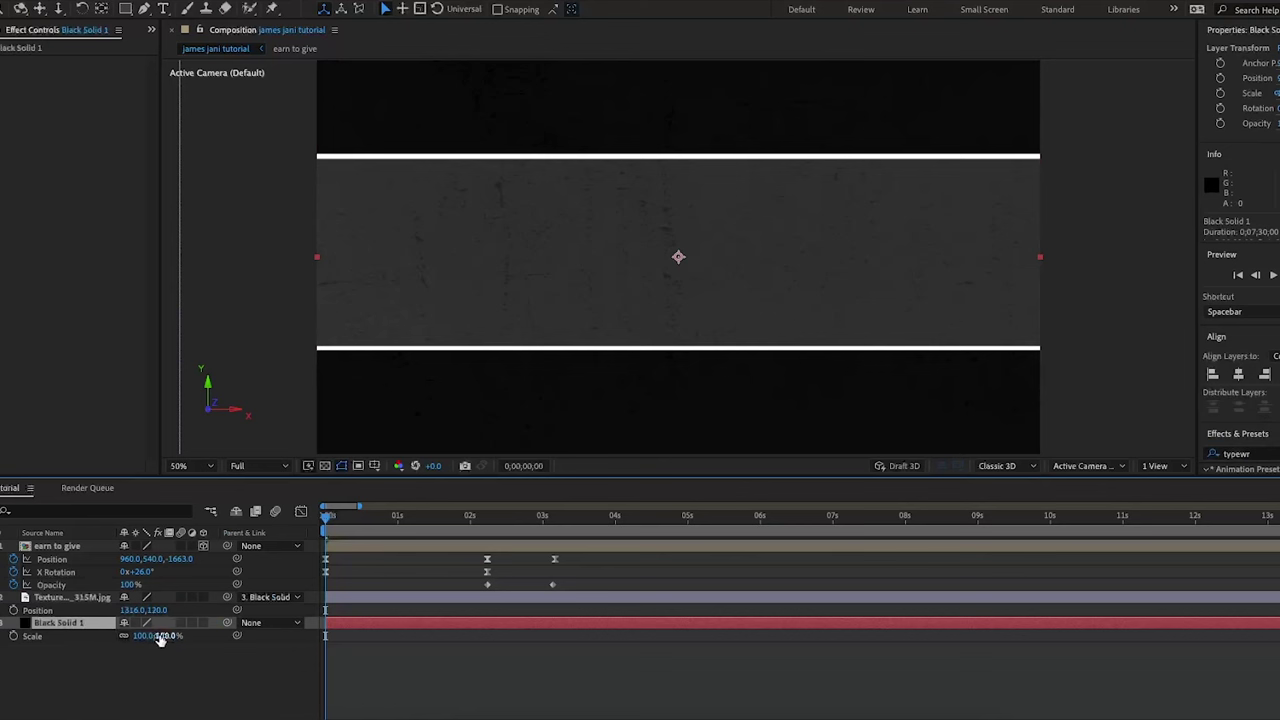
pyautogui.moveTo(160, 640); pyautogui.dragTo(174, 640)
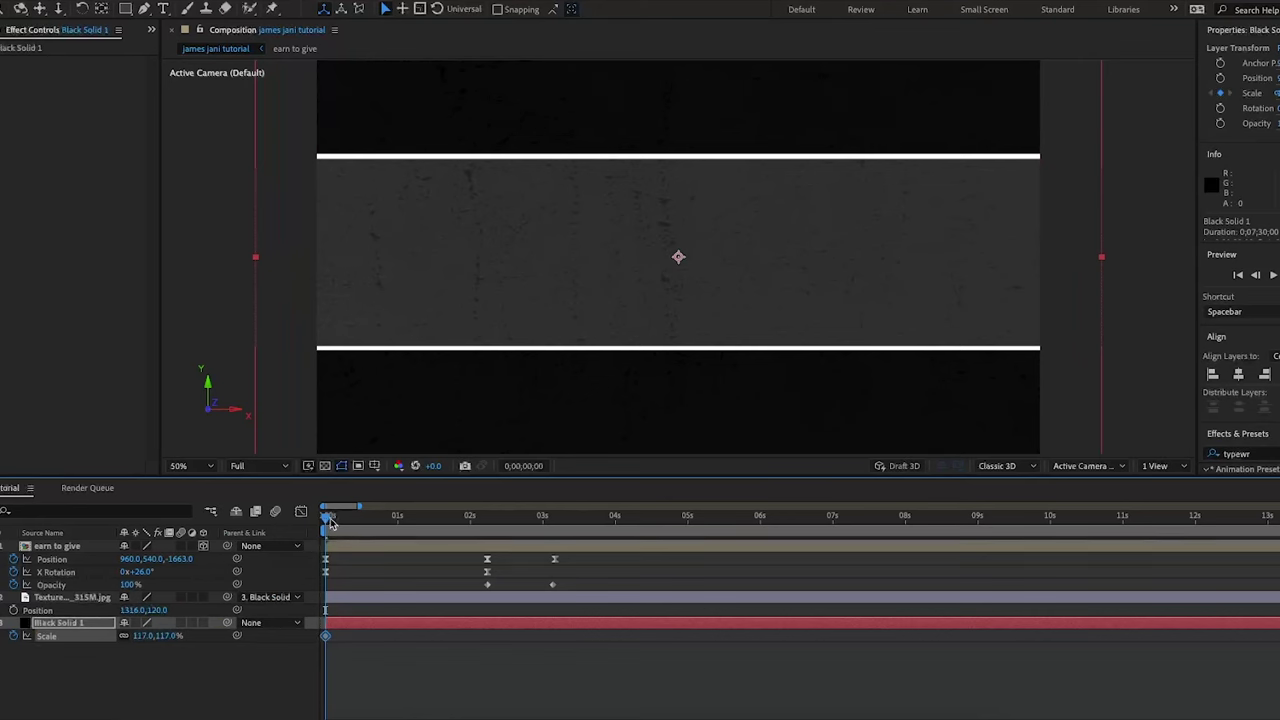
# Set Black Solid 1's Scale to 100% at 0;00;03;05
pyautogui.moveTo(330, 522); pyautogui.dragTo(551, 518)
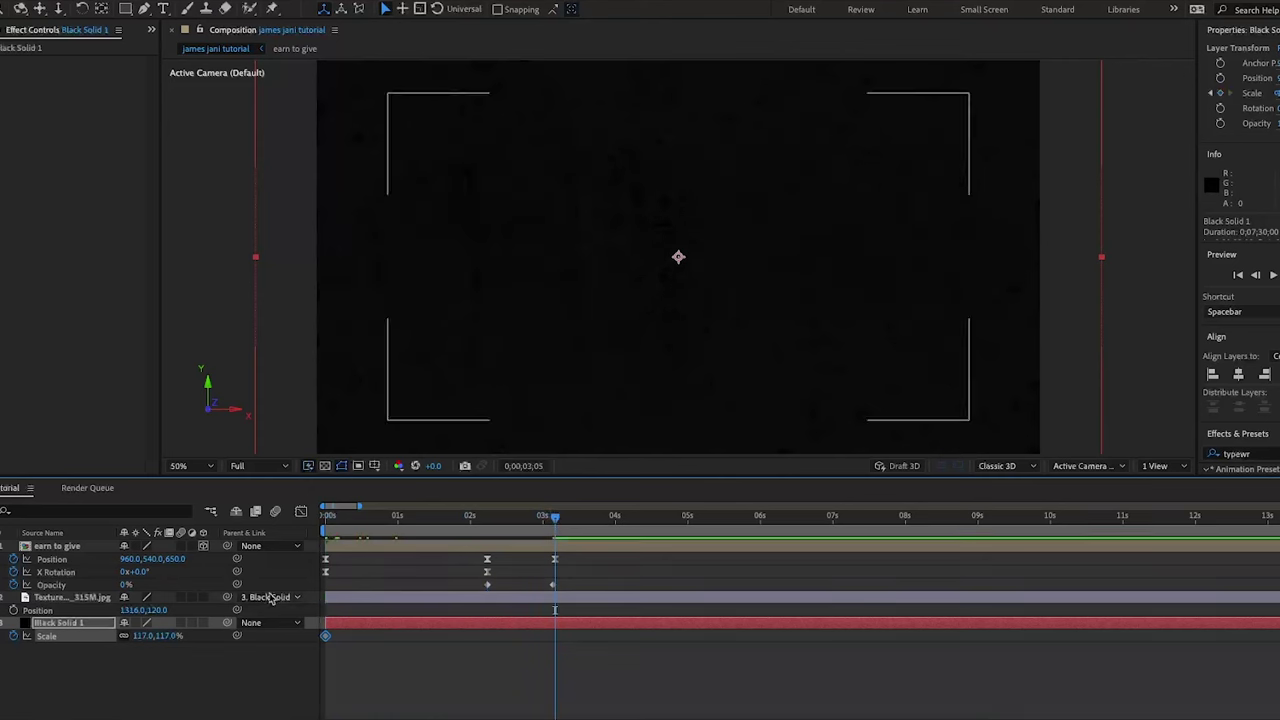
pyautogui.moveTo(172, 637); pyautogui.dragTo(160, 637)
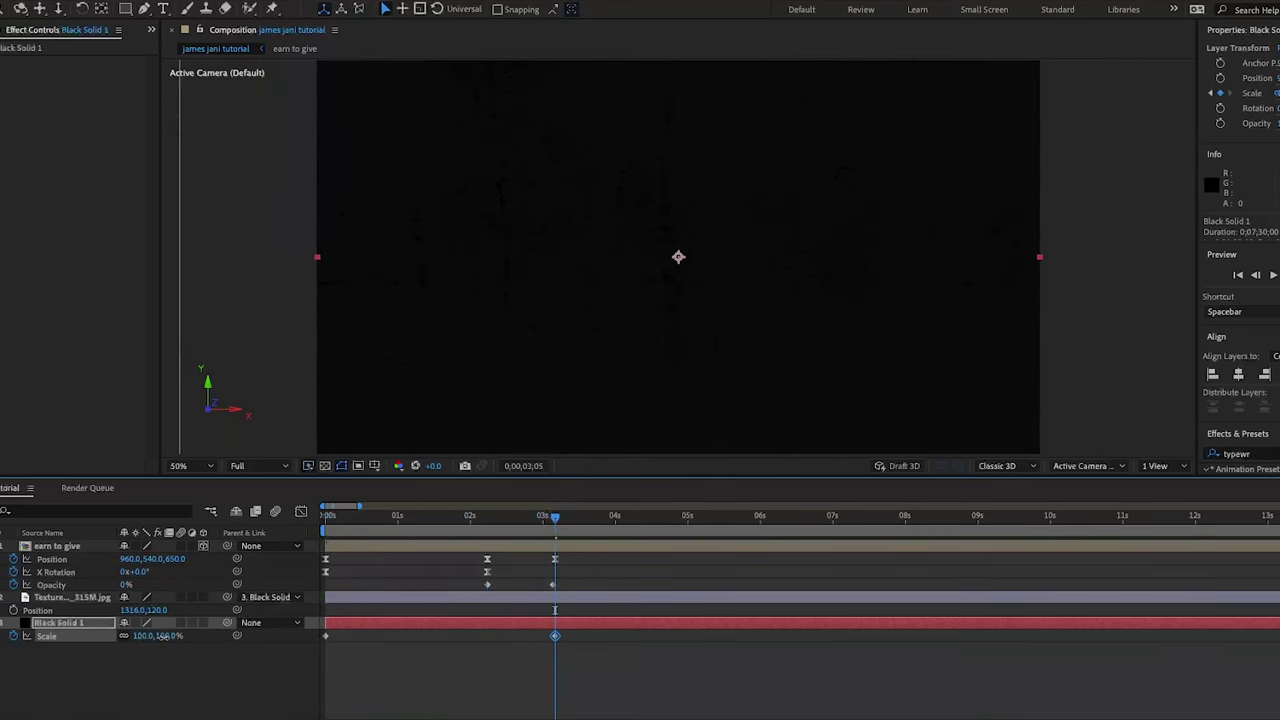
pyautogui.click(272, 657)
# Parent the earn to give layer to Black Solid 1 and preview with its starting Position Z set to -1641.4
pyautogui.moveTo(550, 520); pyautogui.dragTo(57, 622)
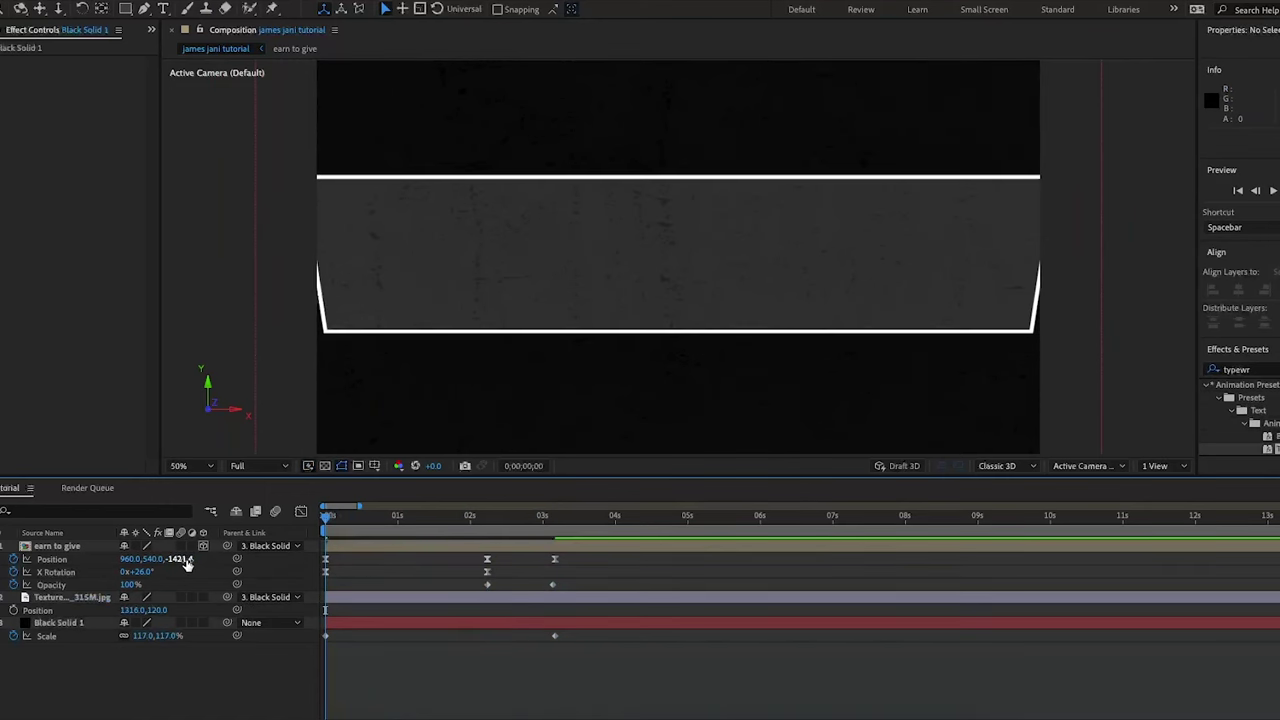
pyautogui.moveTo(185, 563); pyautogui.dragTo(290, 593)
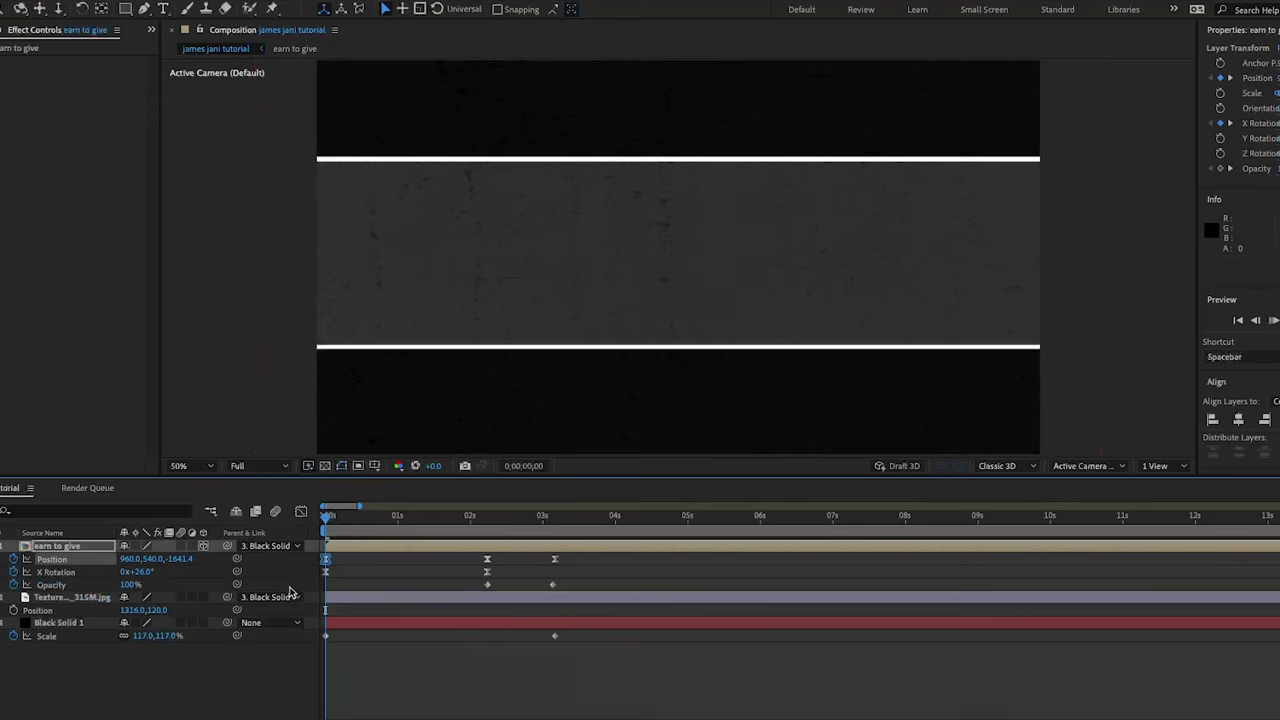
pyautogui.press('space')
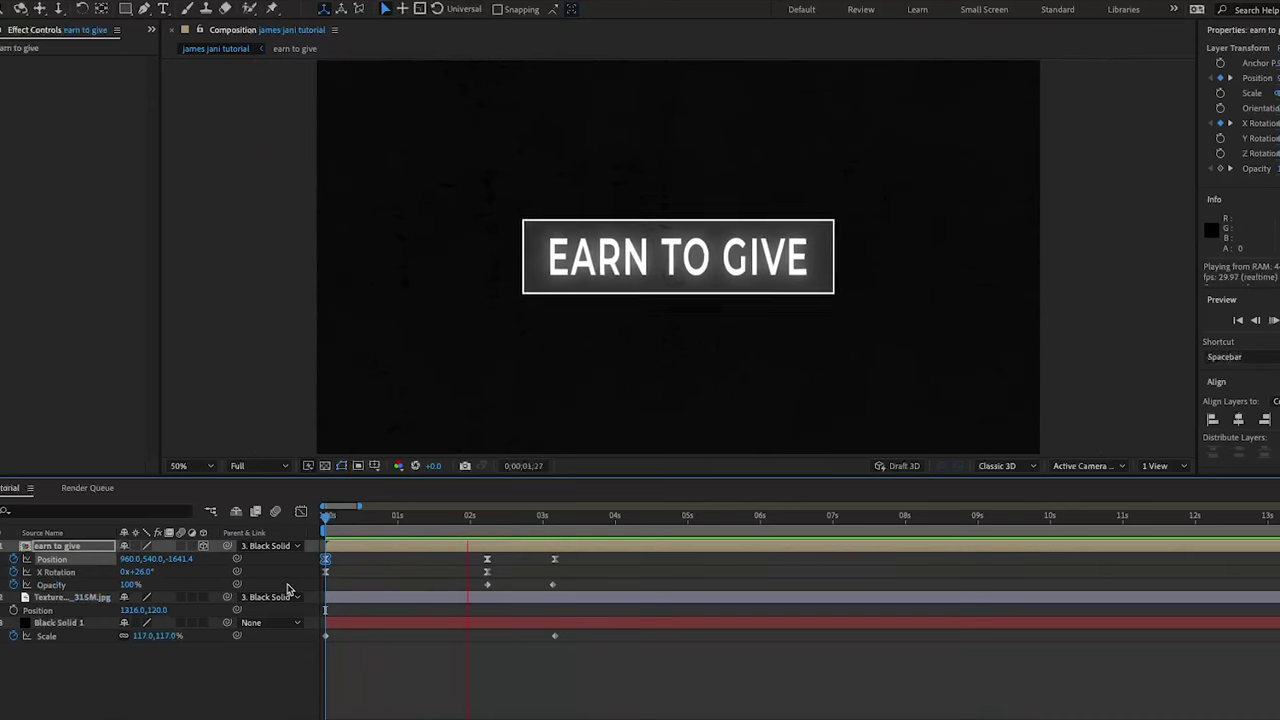
# Create a composition named box at 1920x1080, 29.97 fps, with a duration of 0;07;30;00
pyautogui.click(190, 6)
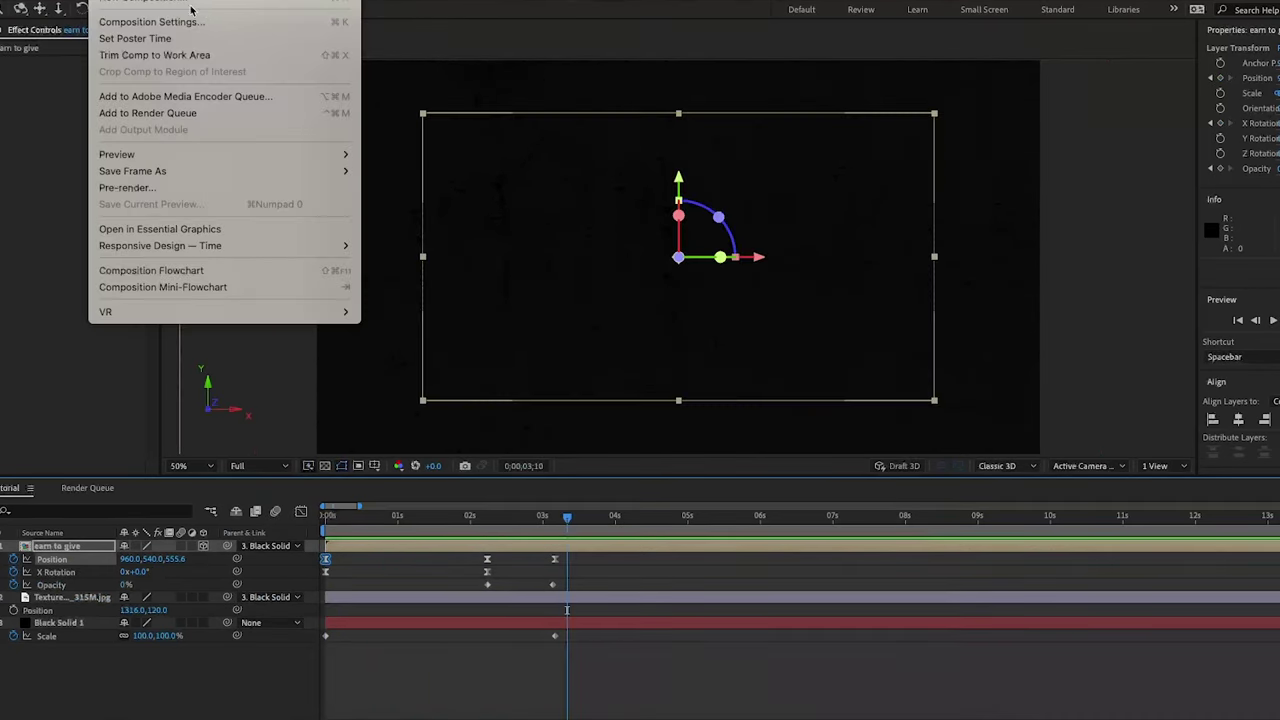
pyautogui.click(185, 21)
pyautogui.write('box')
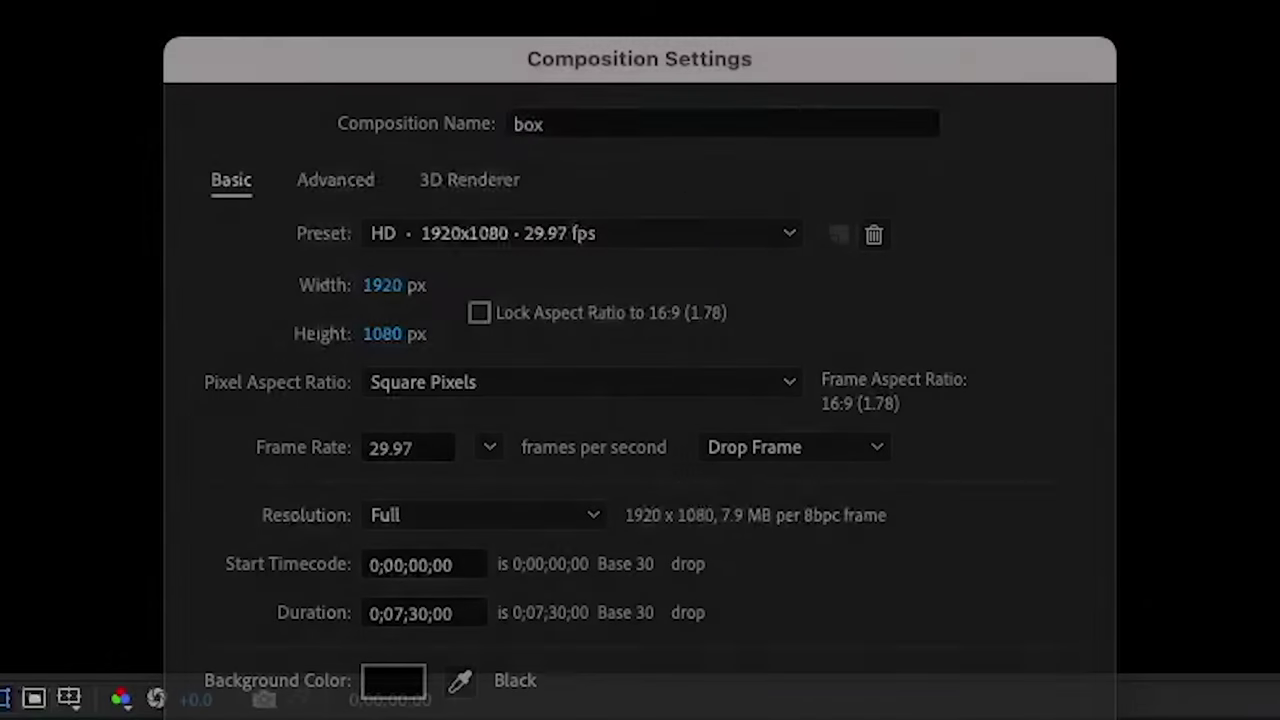
pyautogui.press('Return')
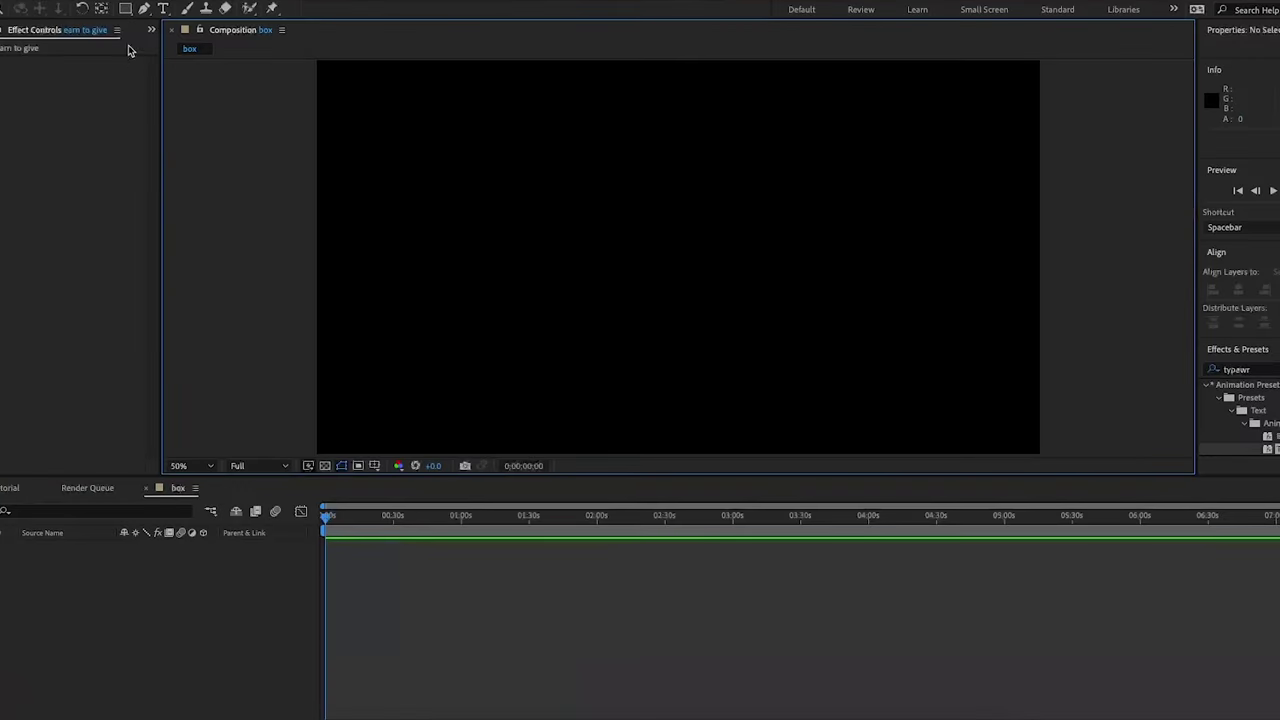
# Draw a large white square shape with no stroke and centre it horizontally and vertically in the composition
pyautogui.click(125, 9)
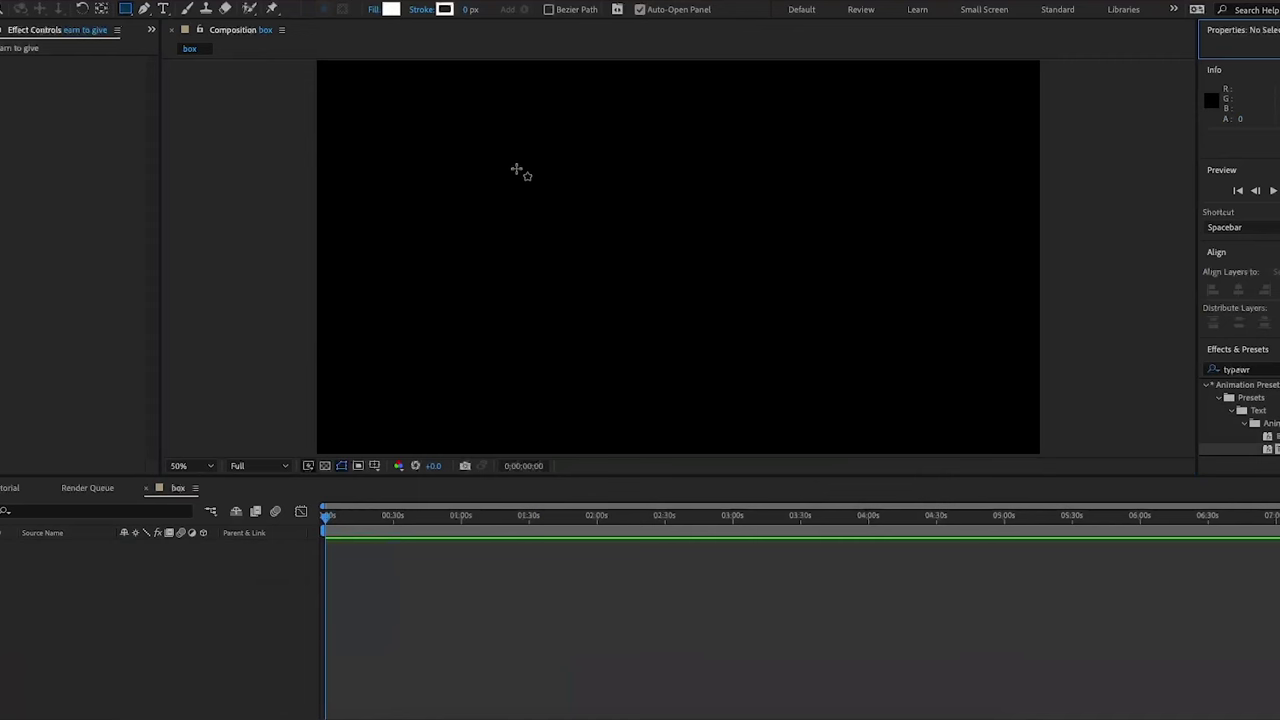
pyautogui.moveTo(516, 170); pyautogui.dragTo(860, 260)
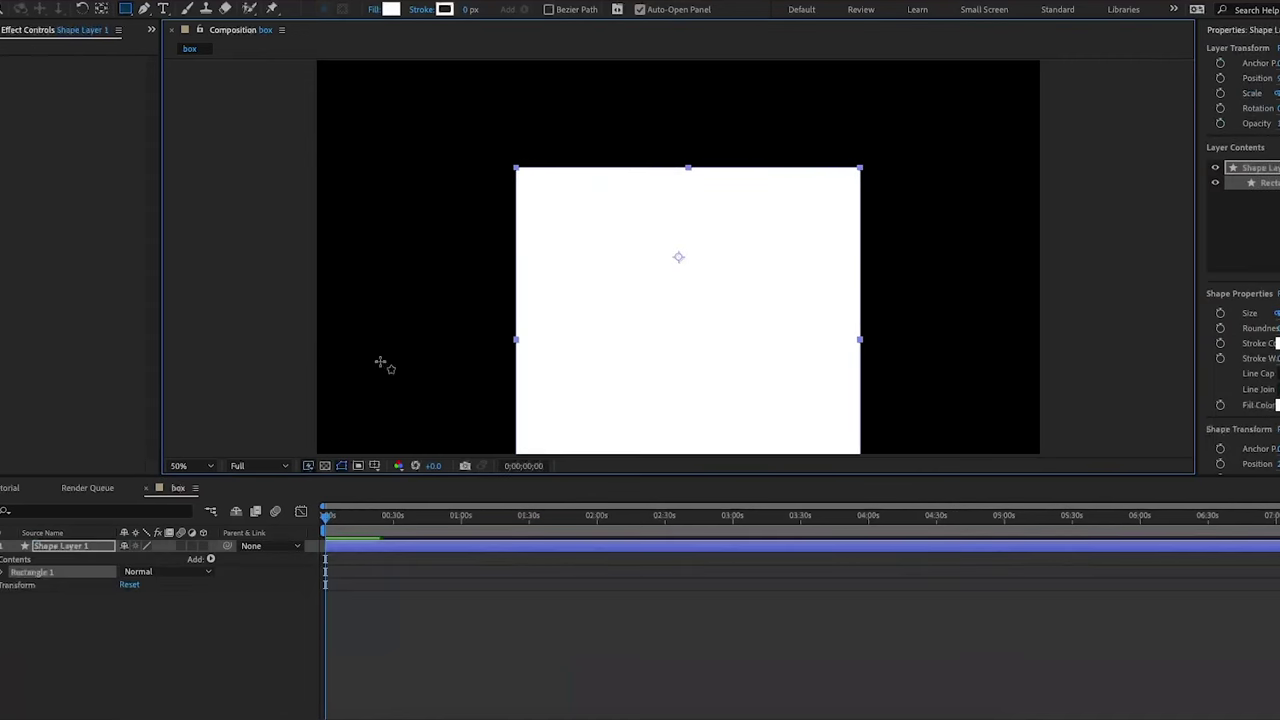
pyautogui.click(67, 547)
pyautogui.press('p')
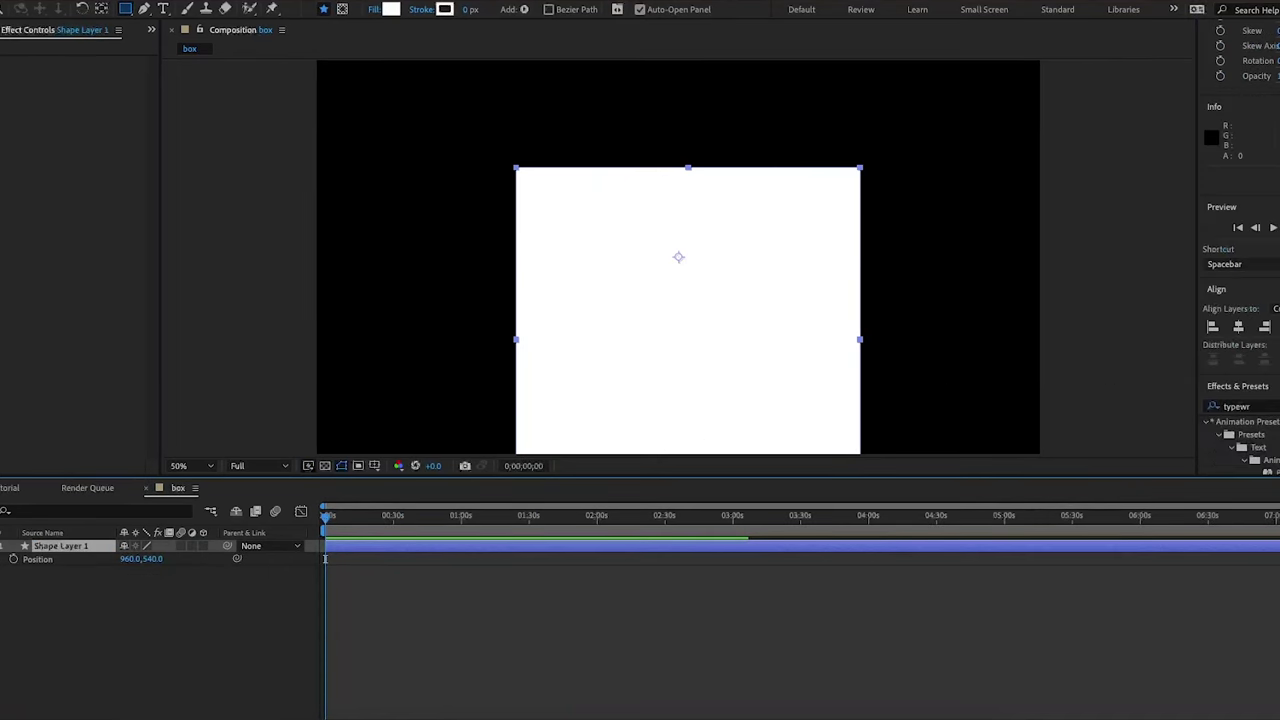
pyautogui.click(1238, 326)
pyautogui.click(1279, 327)
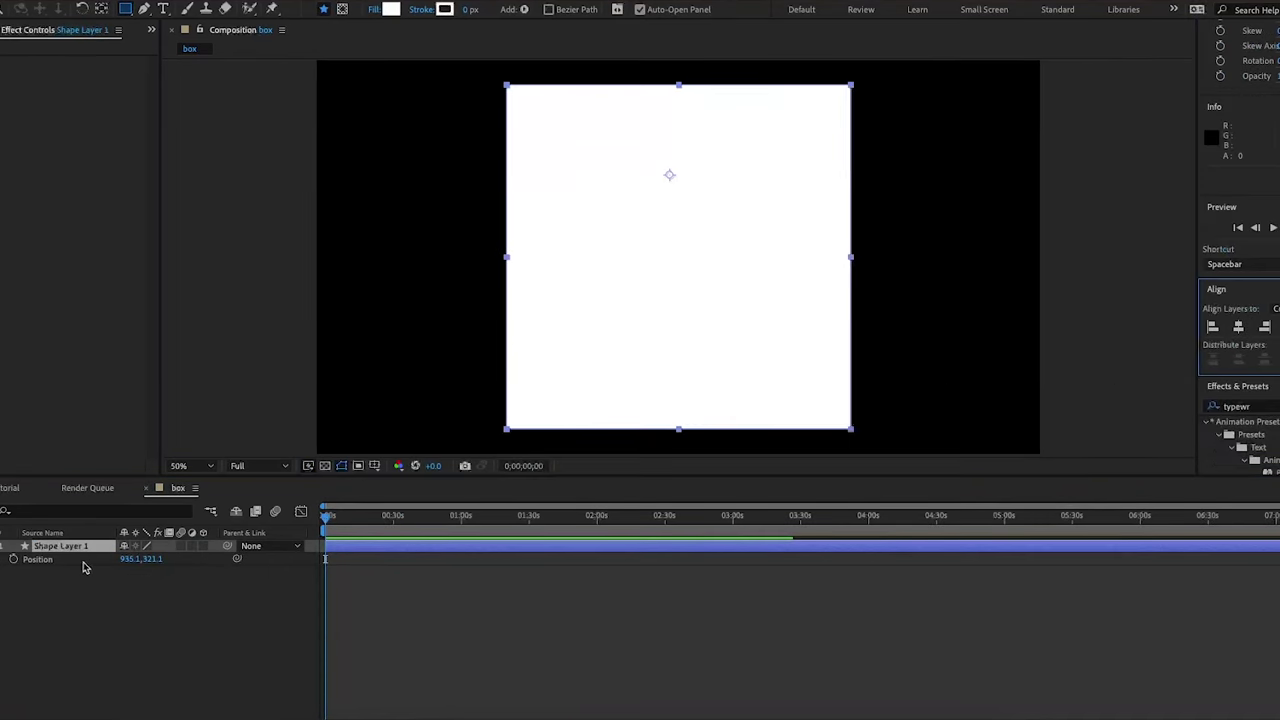
# Scale the white square to 94% and realign it to the composition's centre
pyautogui.click(72, 548)
pyautogui.moveTo(161, 559); pyautogui.dragTo(158, 560)
pyautogui.click(1238, 326)
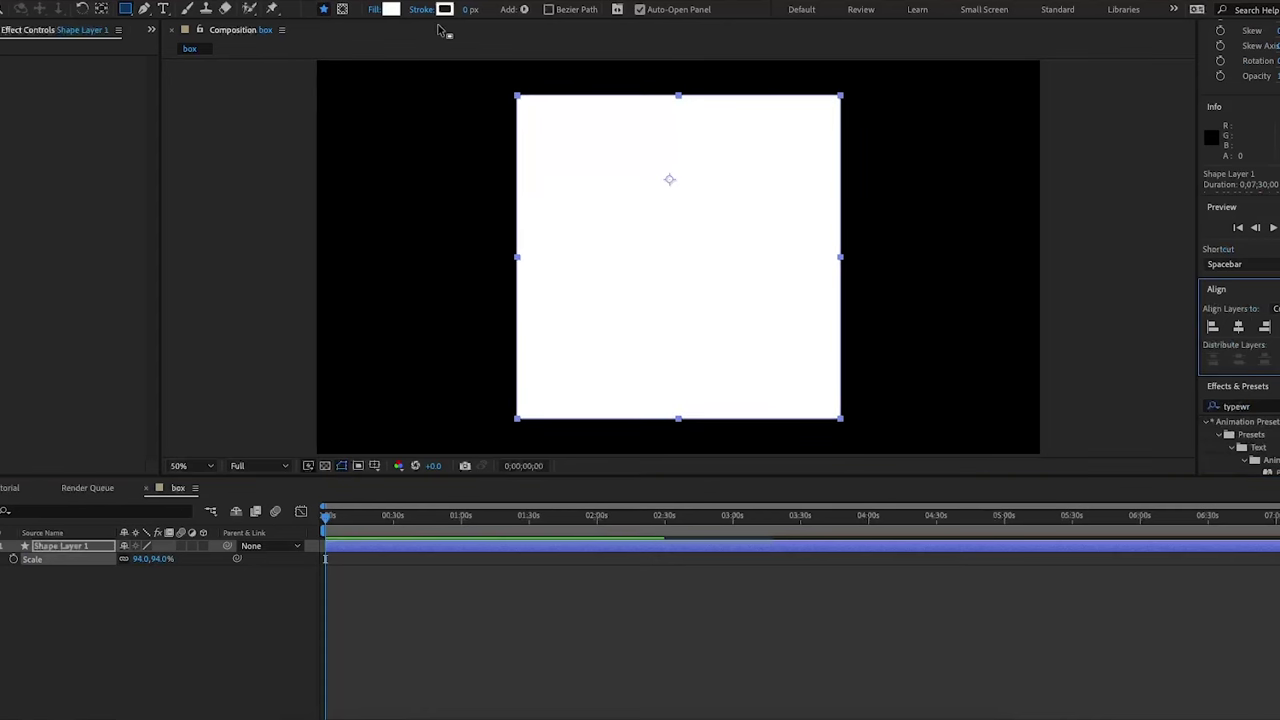
# Change the square's fill colour to black (000000)
pyautogui.click(390, 10)
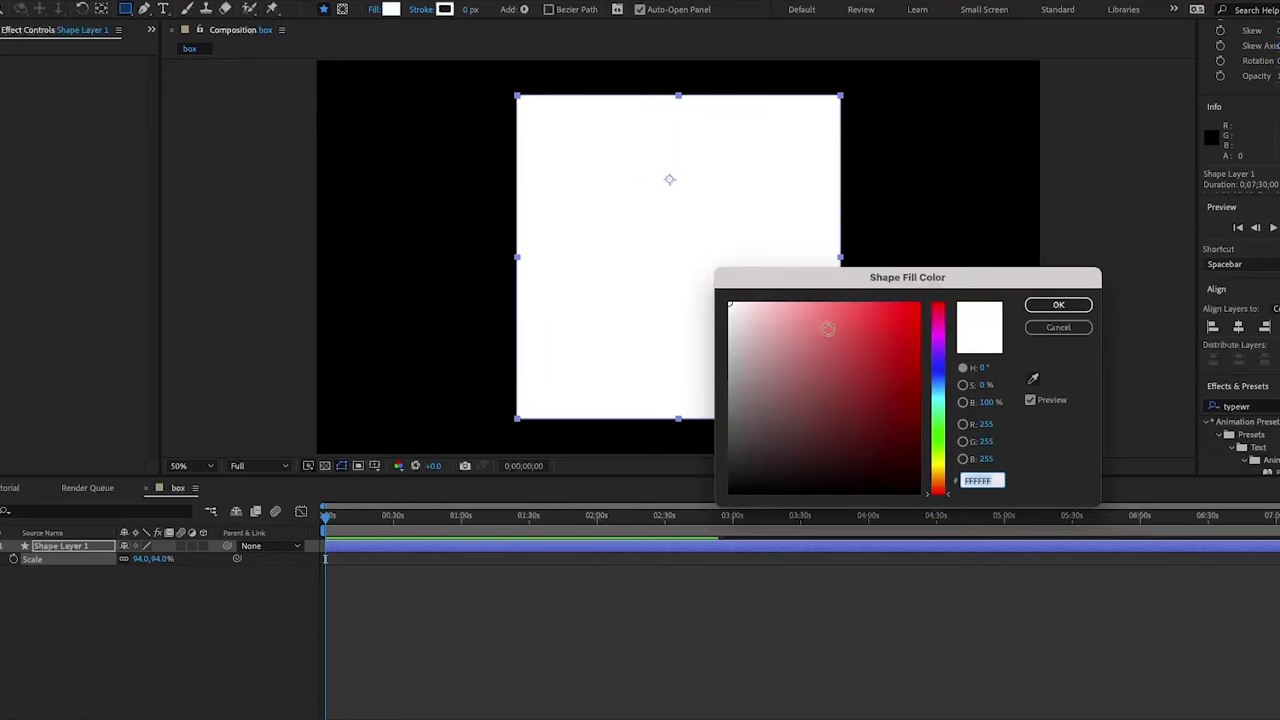
pyautogui.write('000000')
pyautogui.click(1057, 305)
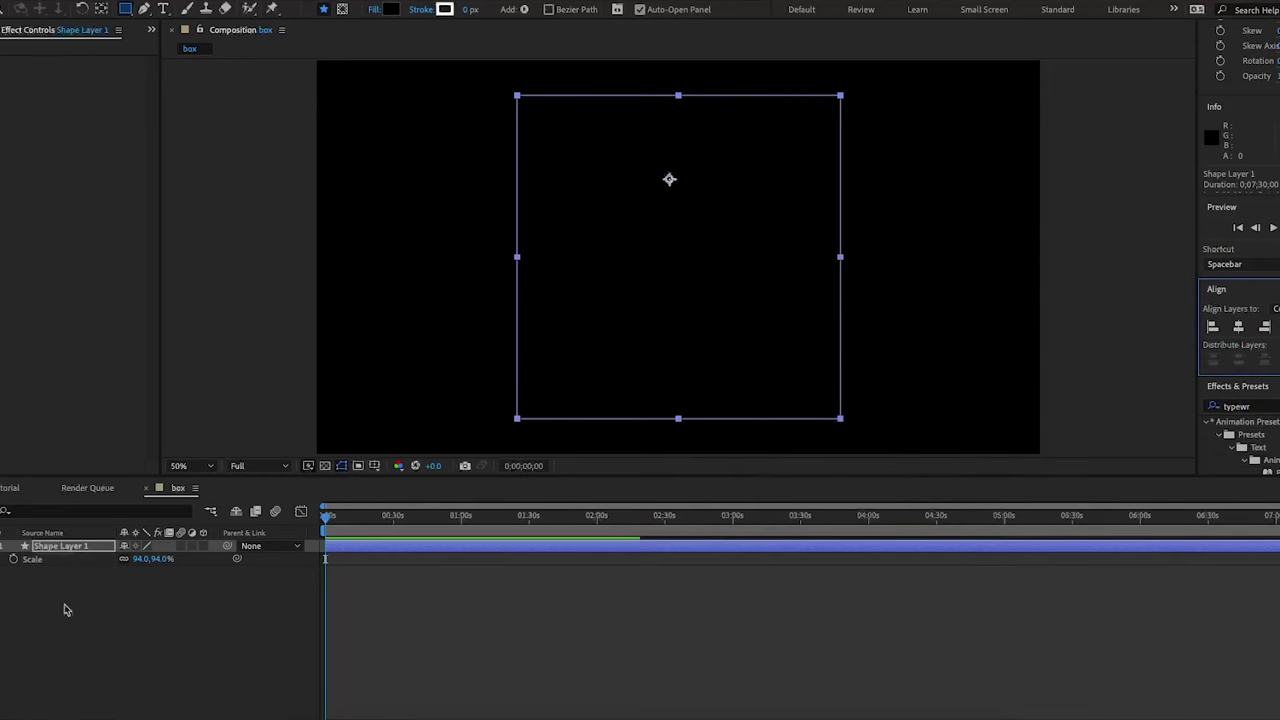
# Duplicate Shape Layer 1 twice
pyautogui.click(59, 548)
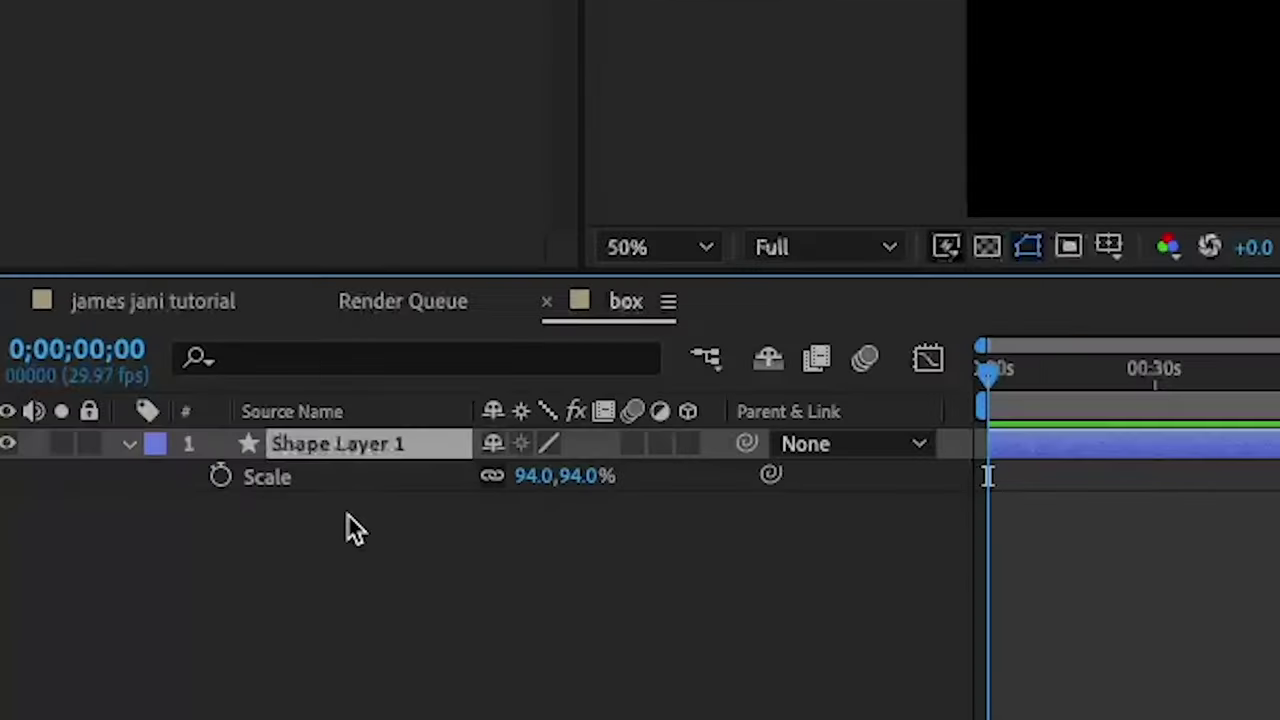
pyautogui.hotkey('ctrl', 'd')
pyautogui.hotkey('ctrl', 'd')
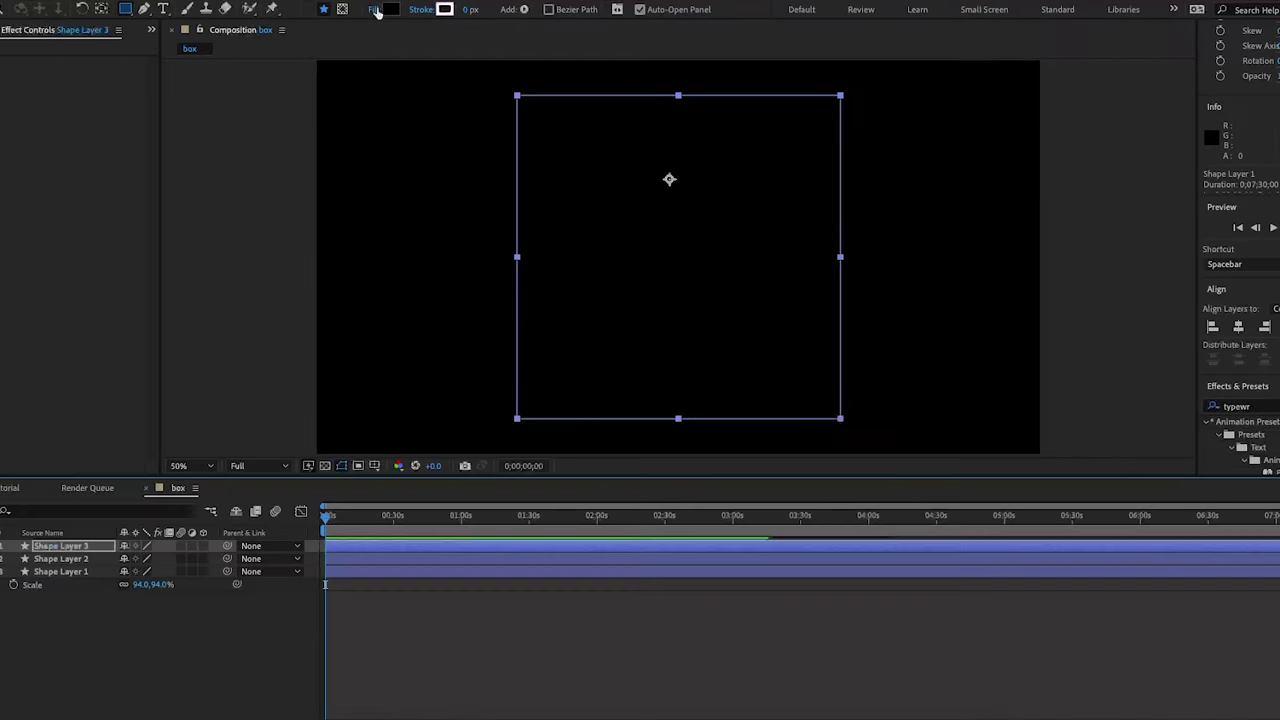
# Remove the fill from Shape Layer 3 and give it a 3 px white stroke
pyautogui.click(374, 10)
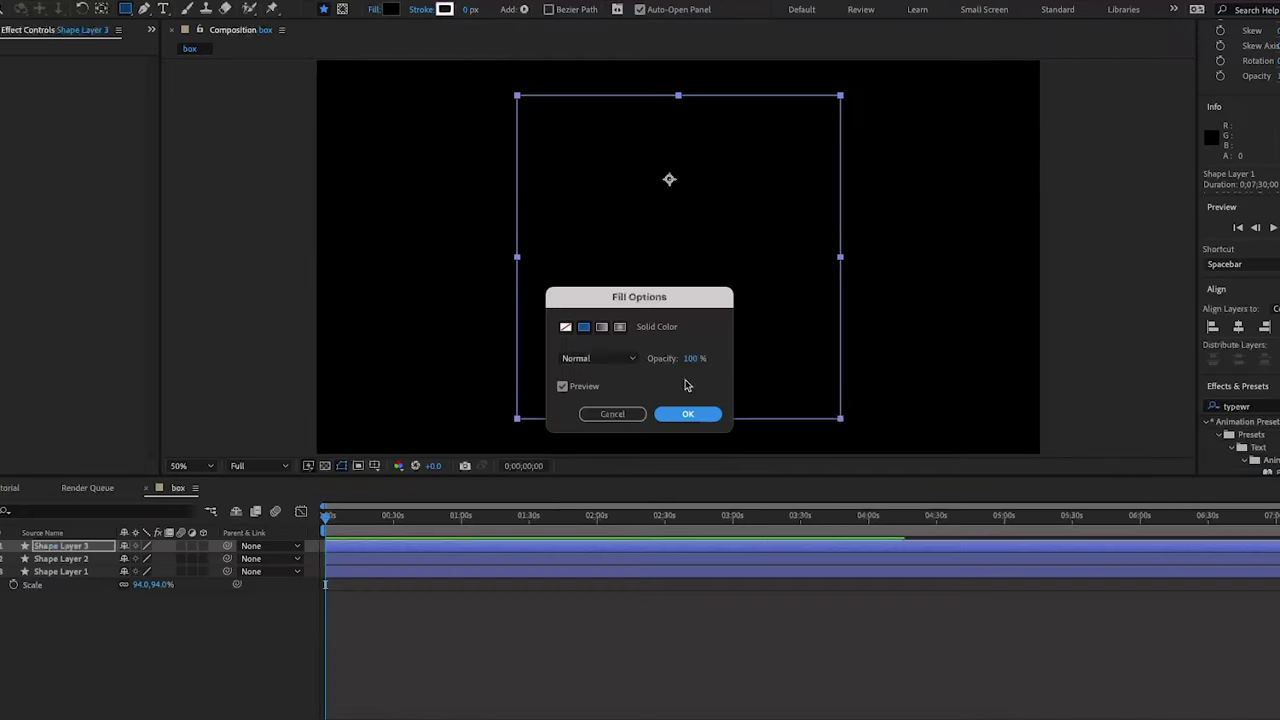
pyautogui.click(565, 328)
pyautogui.press('Return')
pyautogui.click(468, 11)
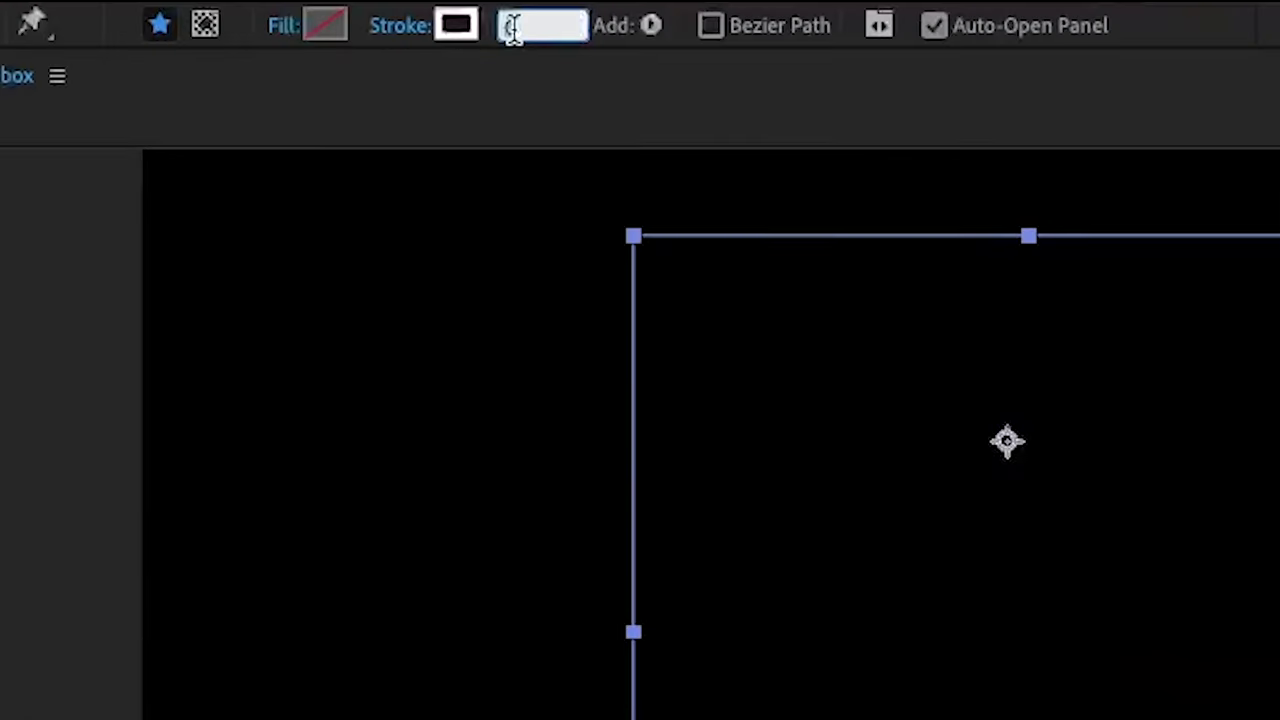
pyautogui.write('3')
pyautogui.write('v')
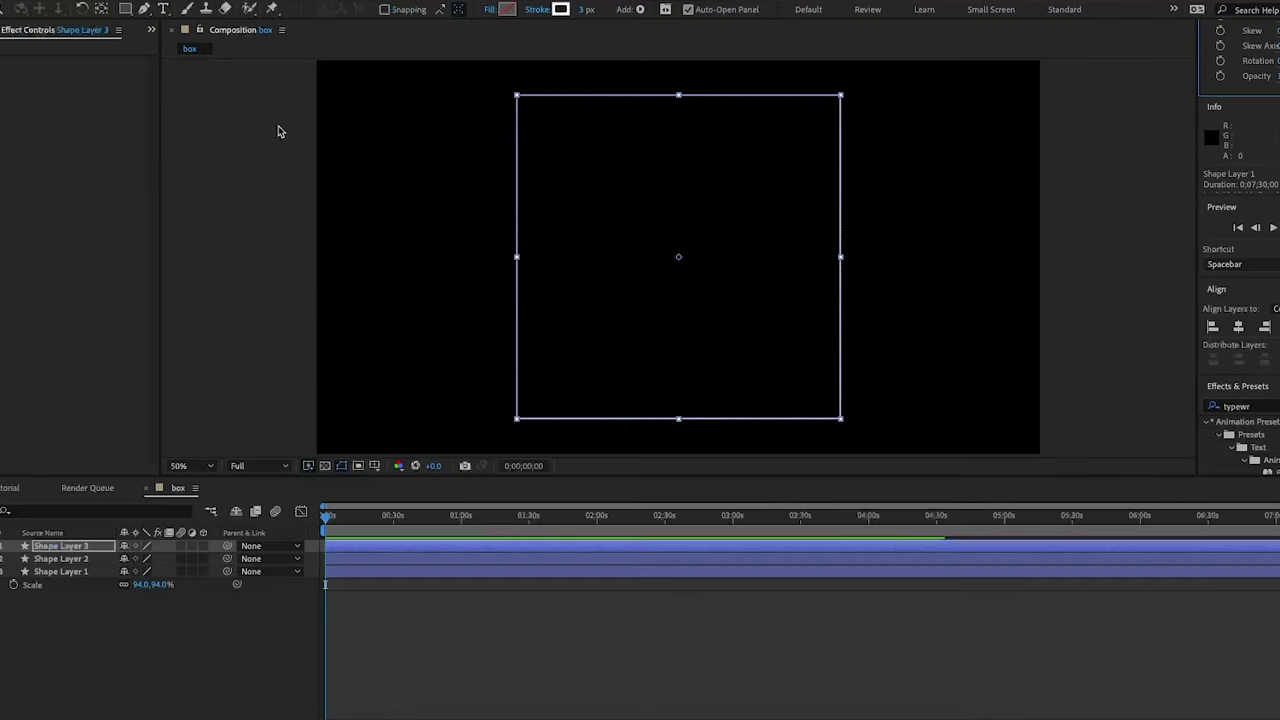
# Set the white stroke width of Shape Layer 3 to 5 px
pyautogui.click(283, 130)
pyautogui.click(88, 544)
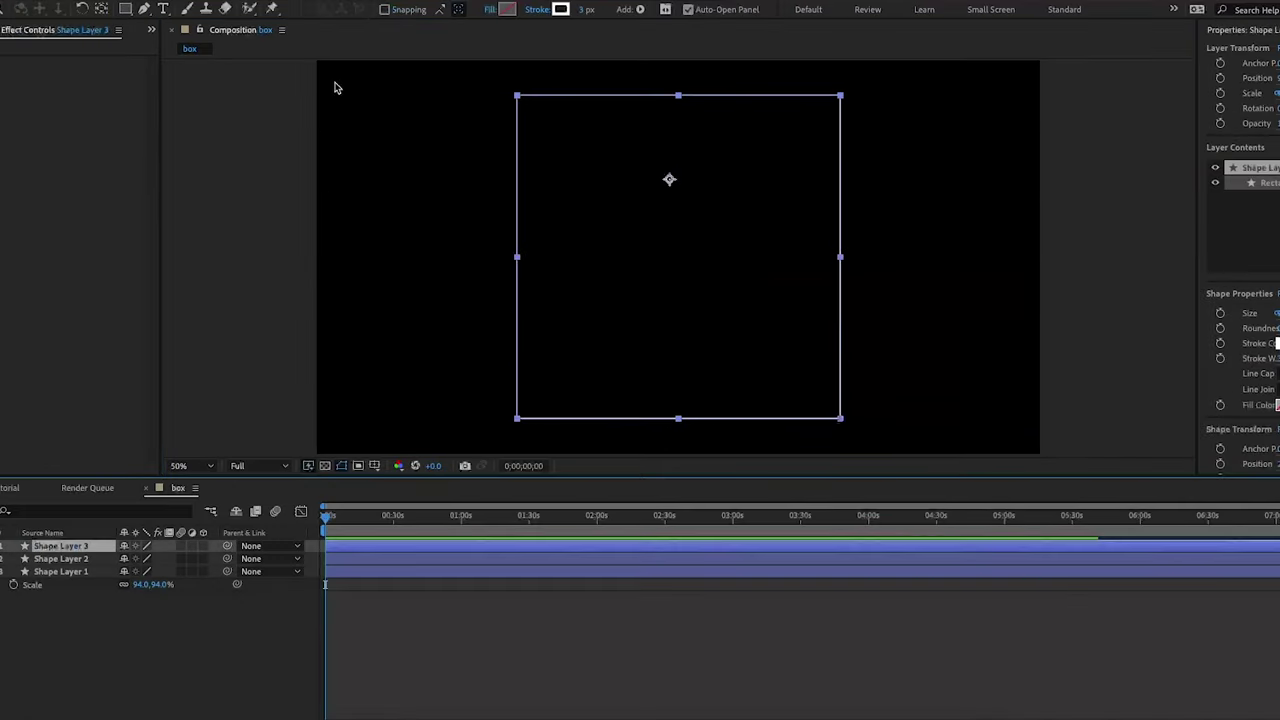
pyautogui.click(584, 11)
pyautogui.write('5')
pyautogui.click(259, 320)
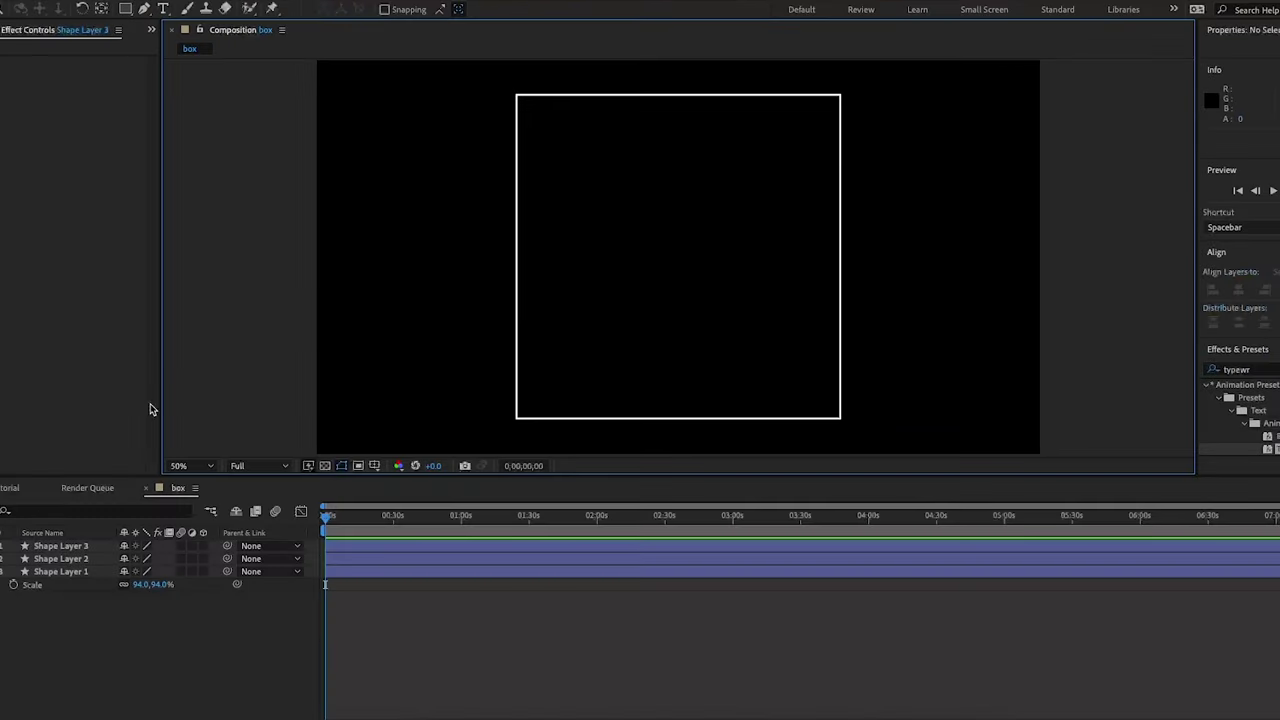
# Find the Stylize Glow effect and apply it to Shape Layer 1
pyautogui.click(1256, 374)
pyautogui.write('glow')
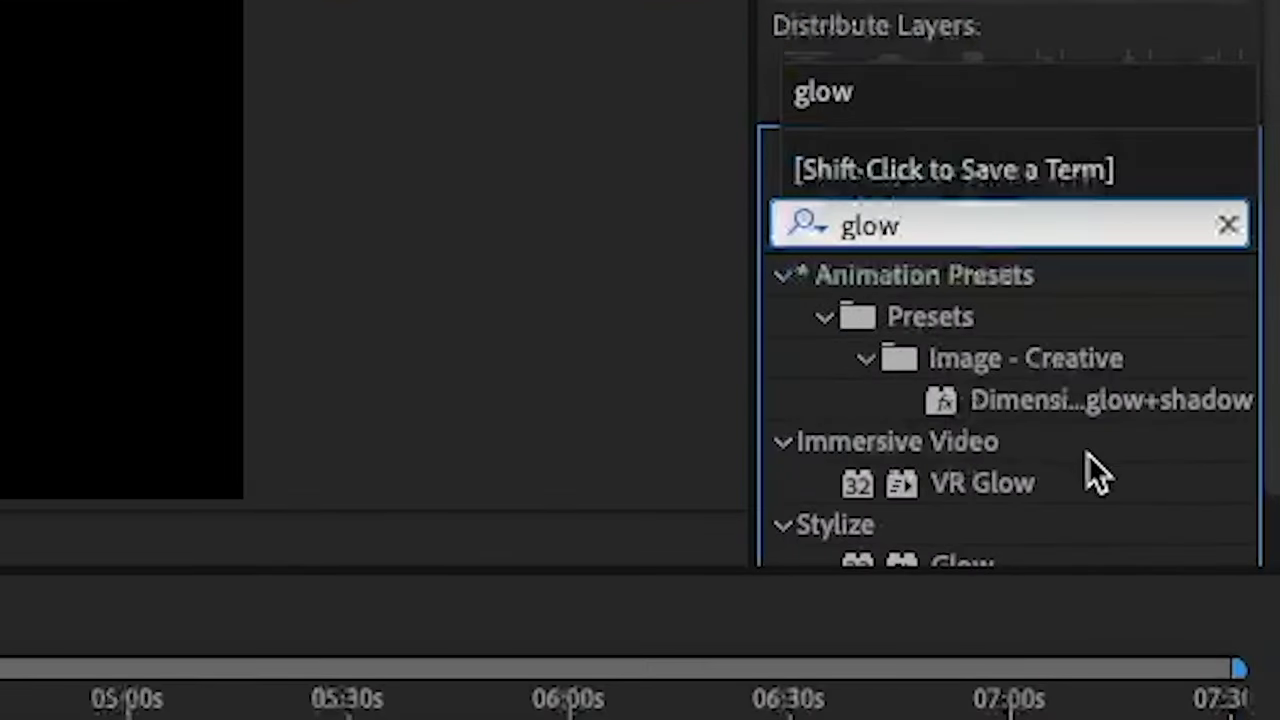
pyautogui.moveTo(963, 514); pyautogui.dragTo(100, 572)
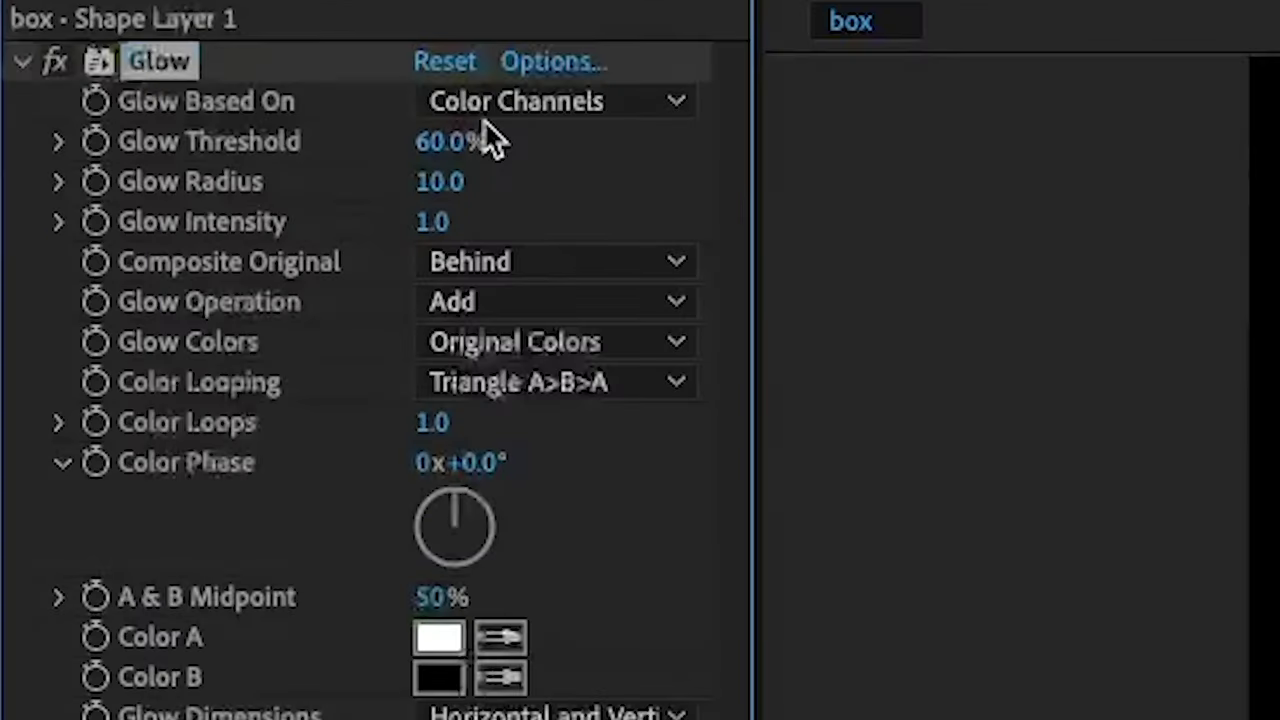
# Base Shape Layer 1's glow on the Alpha Channel and use A & B Colors for the glow colours
pyautogui.click(85, 74)
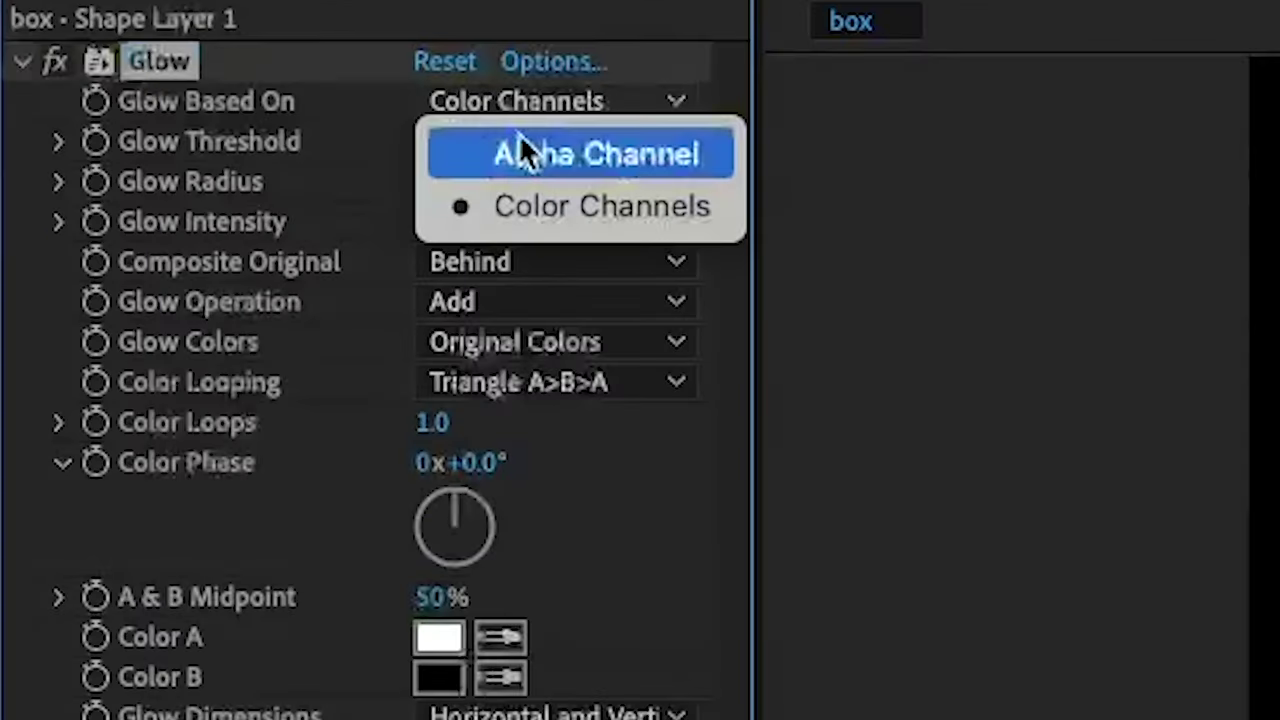
pyautogui.click(85, 89)
pyautogui.click(85, 151)
pyautogui.click(85, 167)
# Set the Glow Radius of Shape Layer 1 to 158 and its Glow Intensity to 0.6
pyautogui.moveTo(71, 102); pyautogui.dragTo(66, 101)
pyautogui.moveTo(636, 201); pyautogui.dragTo(860, 236)
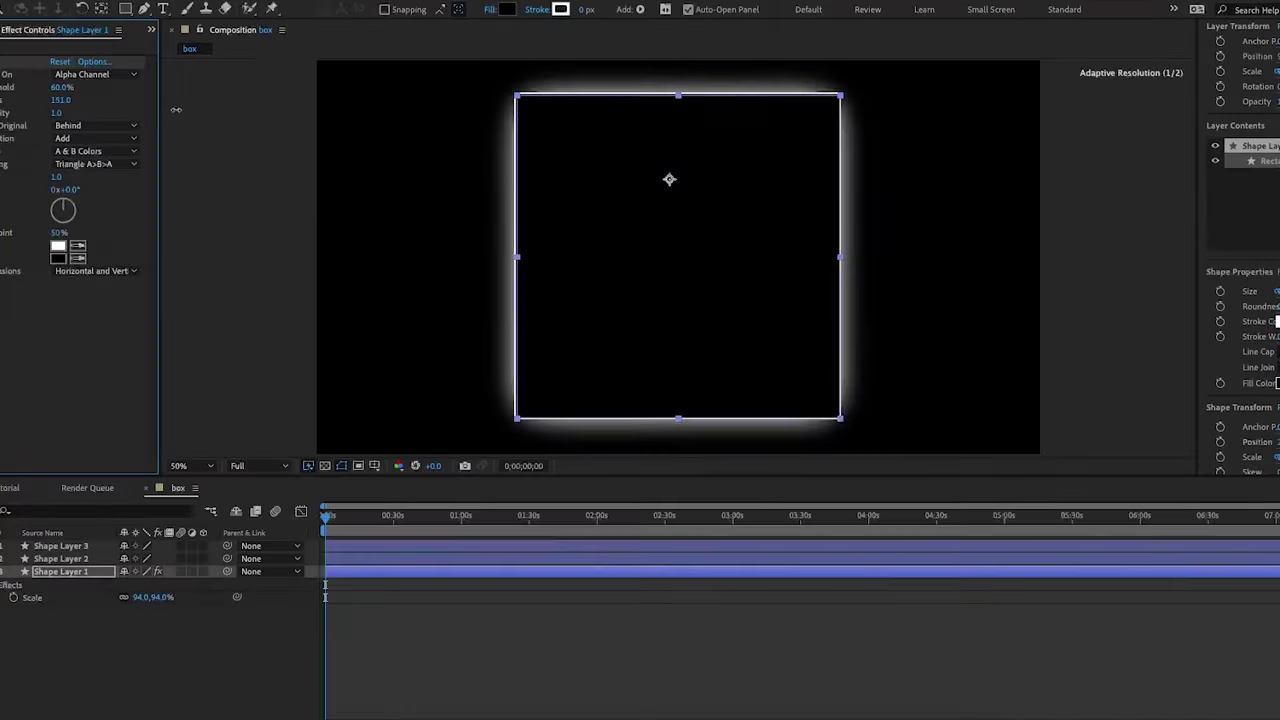
pyautogui.moveTo(61, 100)
pyautogui.mouseDown()
pyautogui.moveTo(29, 110)
pyautogui.moveTo(75, 101)
pyautogui.mouseUp()
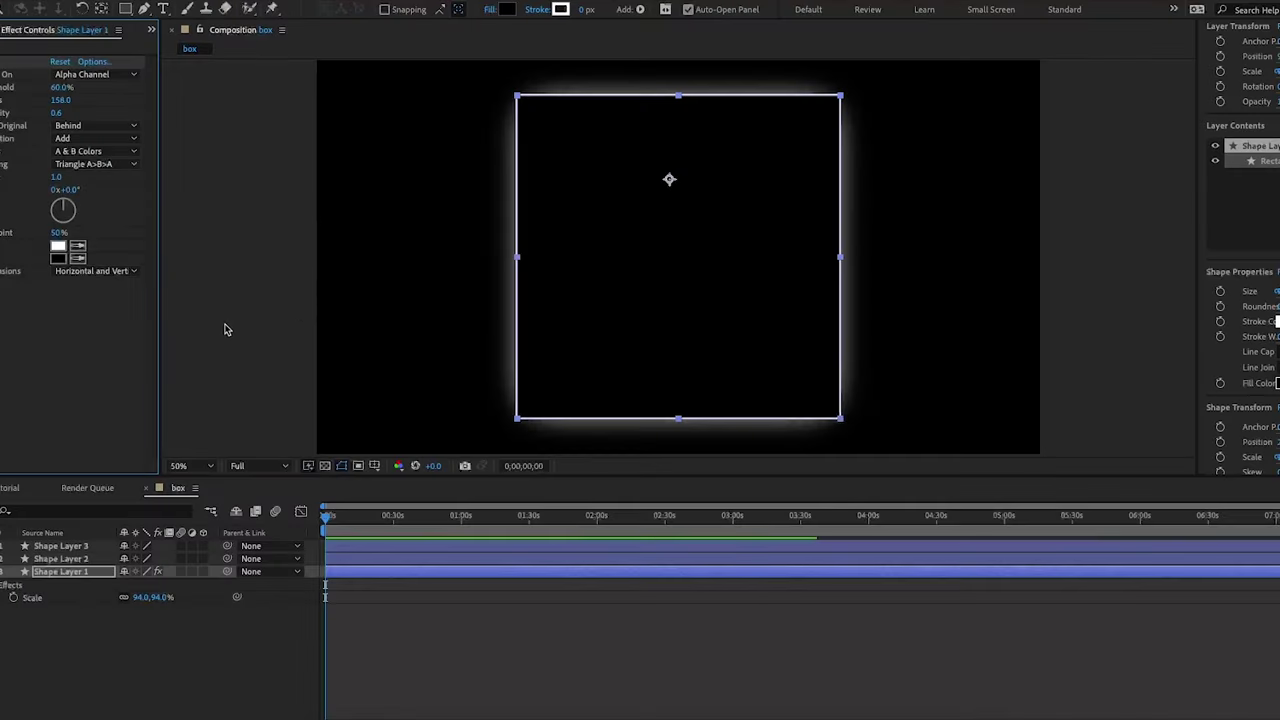
pyautogui.click(225, 330)
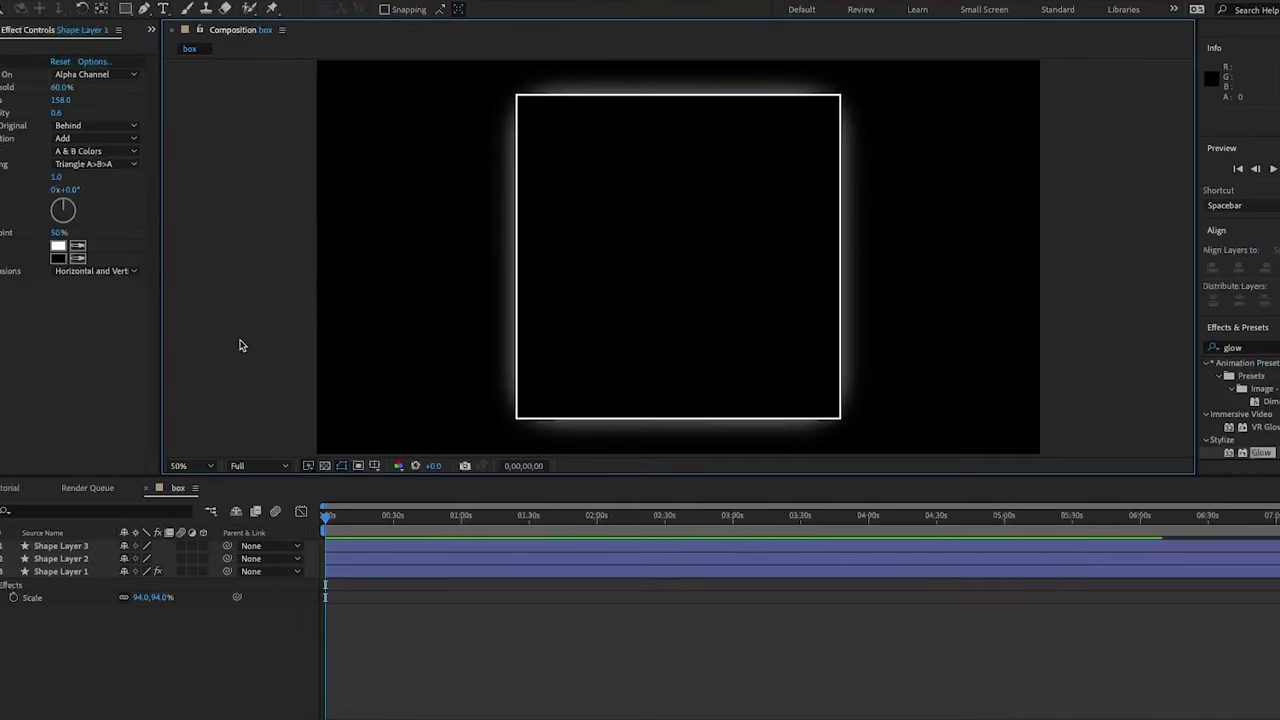
# In the james jani tutorial composition, place the box composition below earn to give, starting at 0;00;02;15
pyautogui.click(8, 488)
pyautogui.moveTo(567, 524); pyautogui.dragTo(506, 524)
pyautogui.click(3, 30)
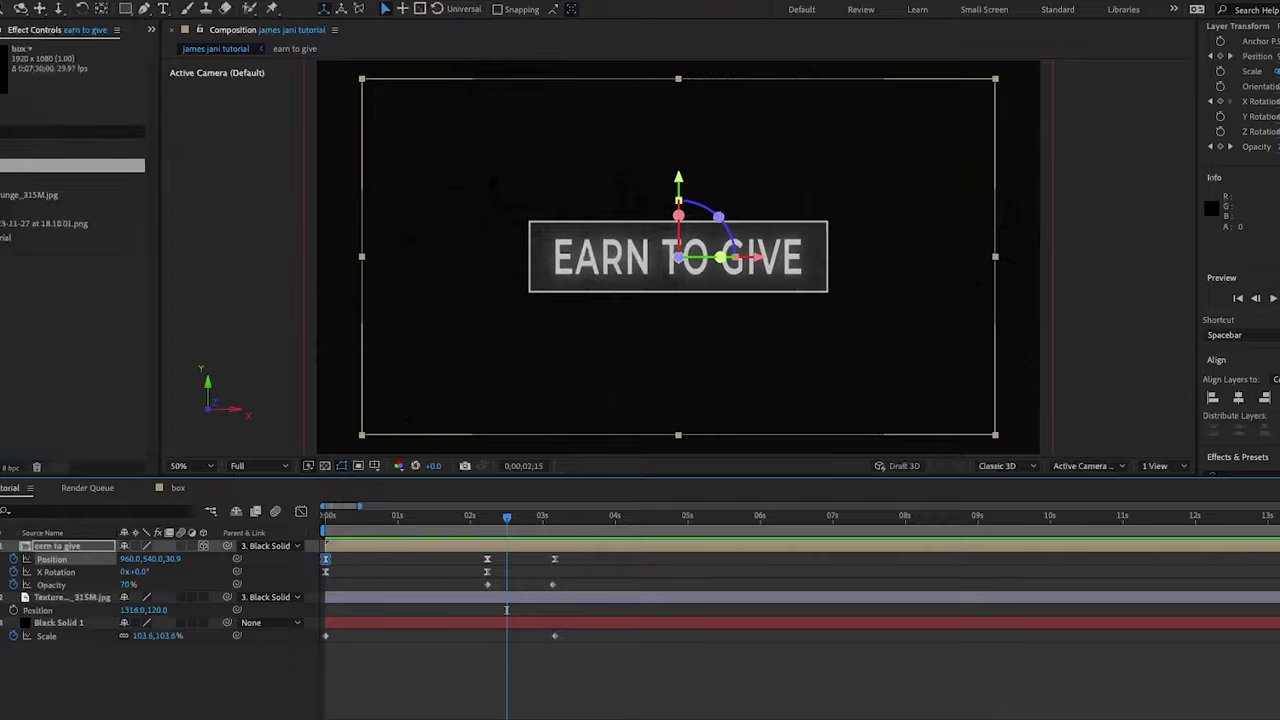
pyautogui.moveTo(149, 552); pyautogui.dragTo(506, 560)
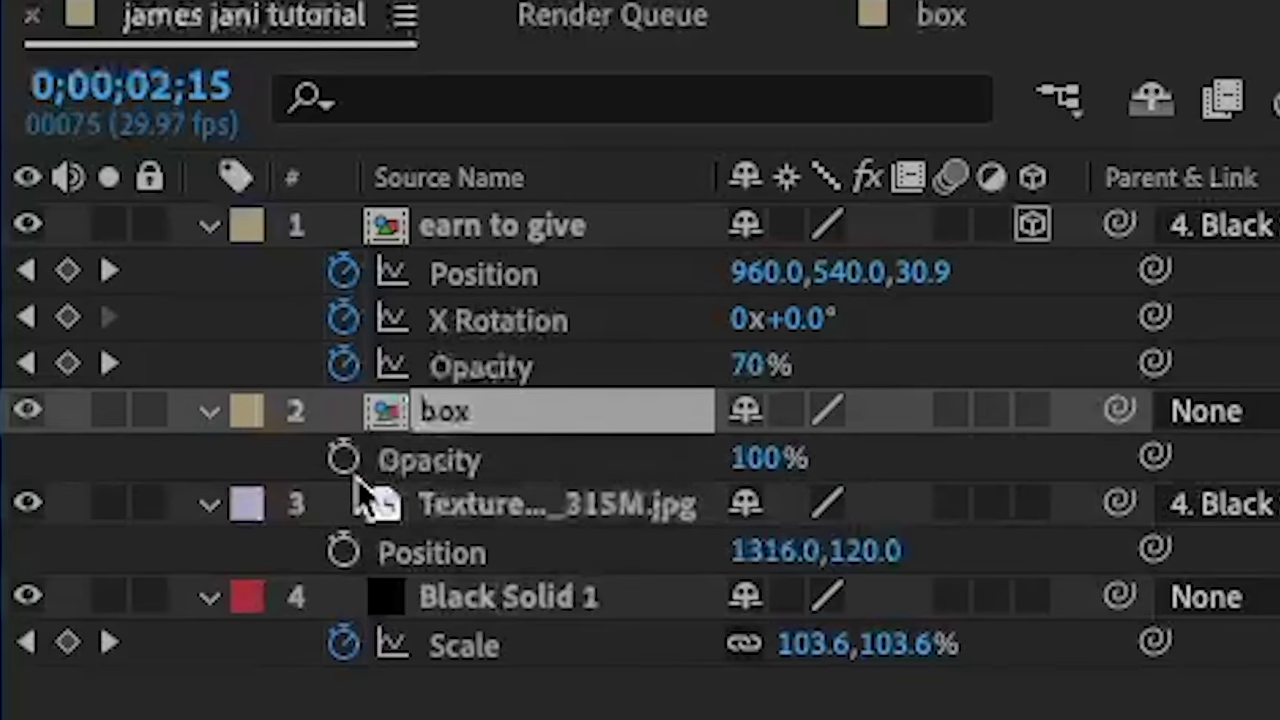
# Add a 0% Opacity keyframe to the box layer at 0;00;02;15
pyautogui.press('Return')
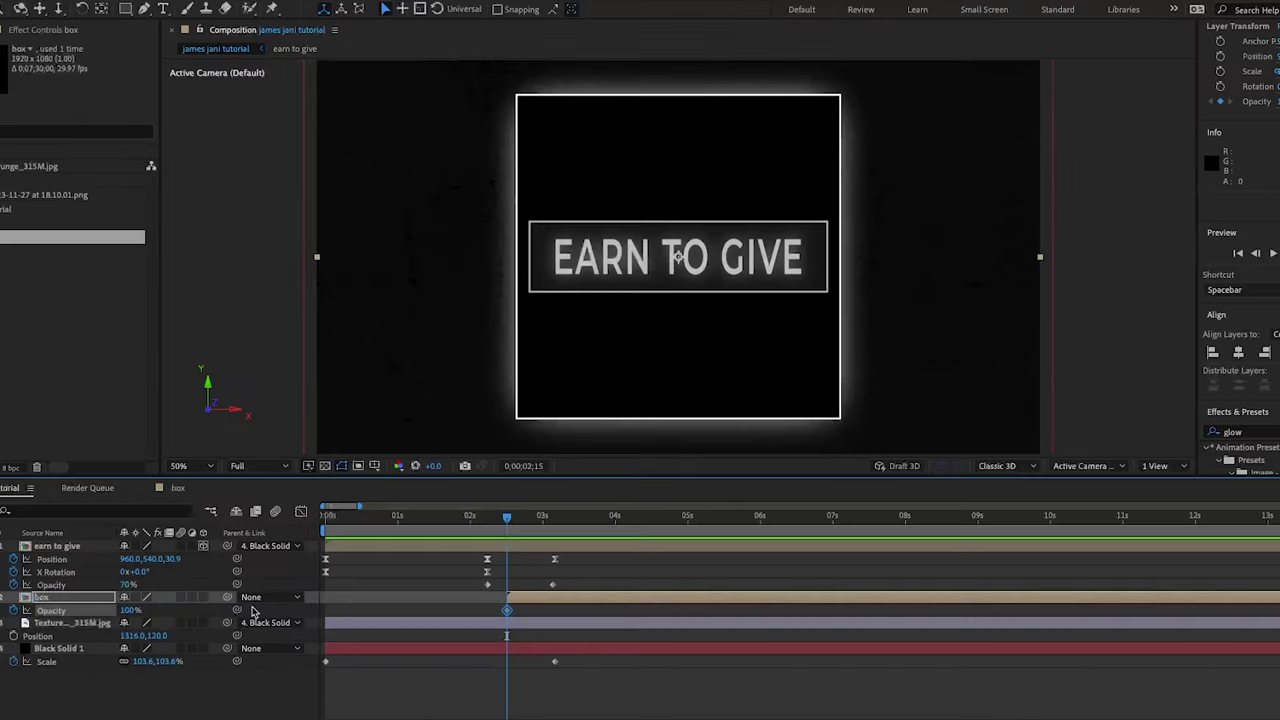
pyautogui.click(131, 610)
pyautogui.write('0')
pyautogui.press('Return')
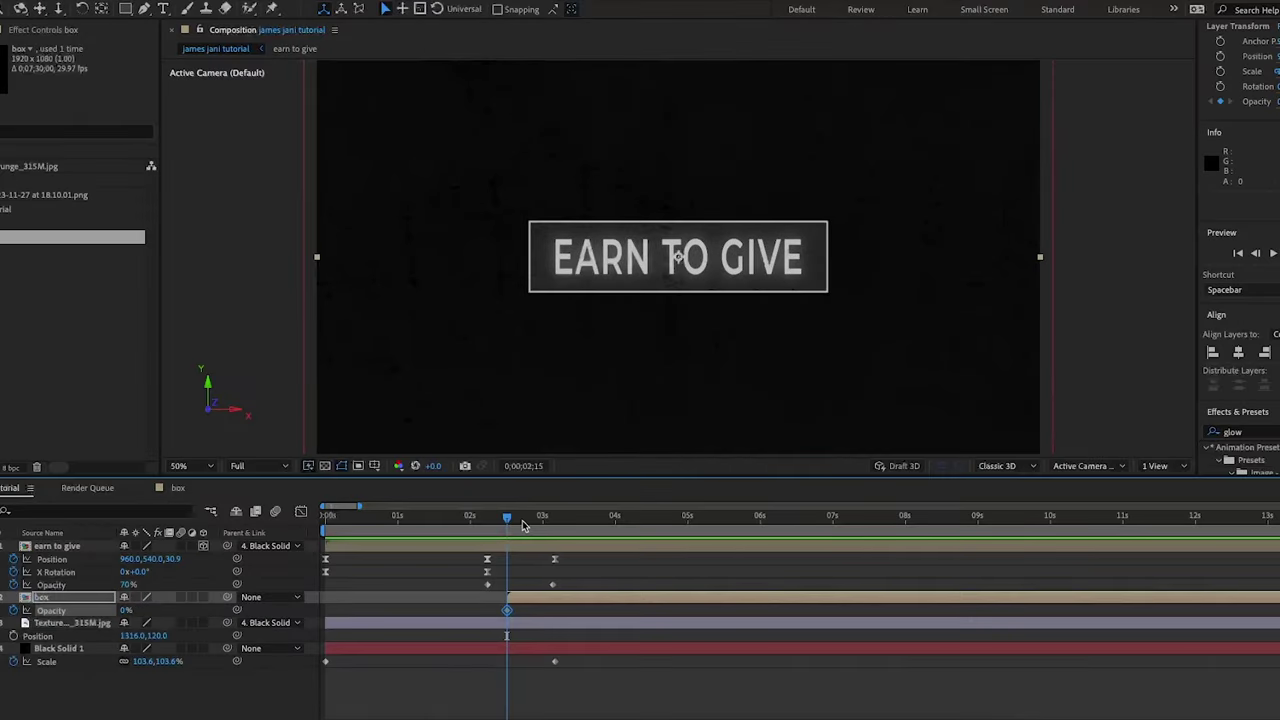
# Add a 100% Opacity keyframe to the box layer at 0;00;03;05 and preview the fade-in
pyautogui.moveTo(510, 520); pyautogui.dragTo(553, 526)
pyautogui.moveTo(552, 528); pyautogui.dragTo(556, 528)
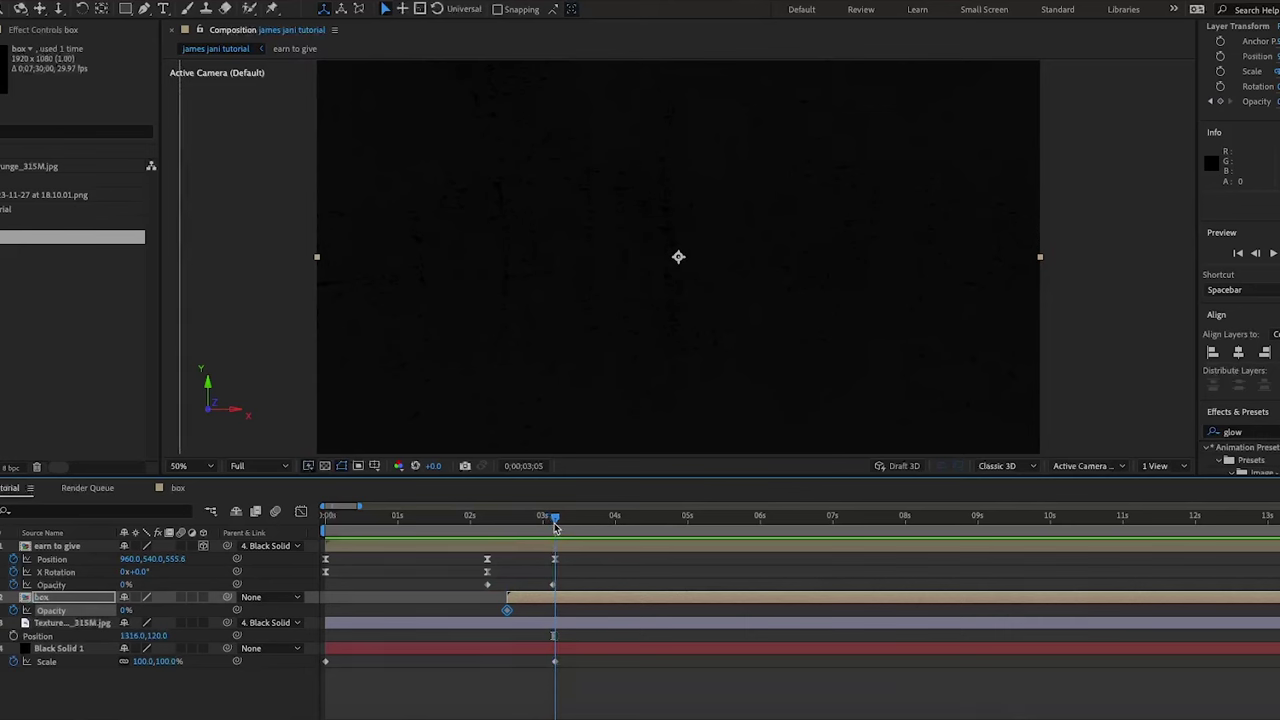
pyautogui.moveTo(123, 611); pyautogui.dragTo(398, 606)
pyautogui.moveTo(556, 531); pyautogui.dragTo(484, 538)
pyautogui.press('space')
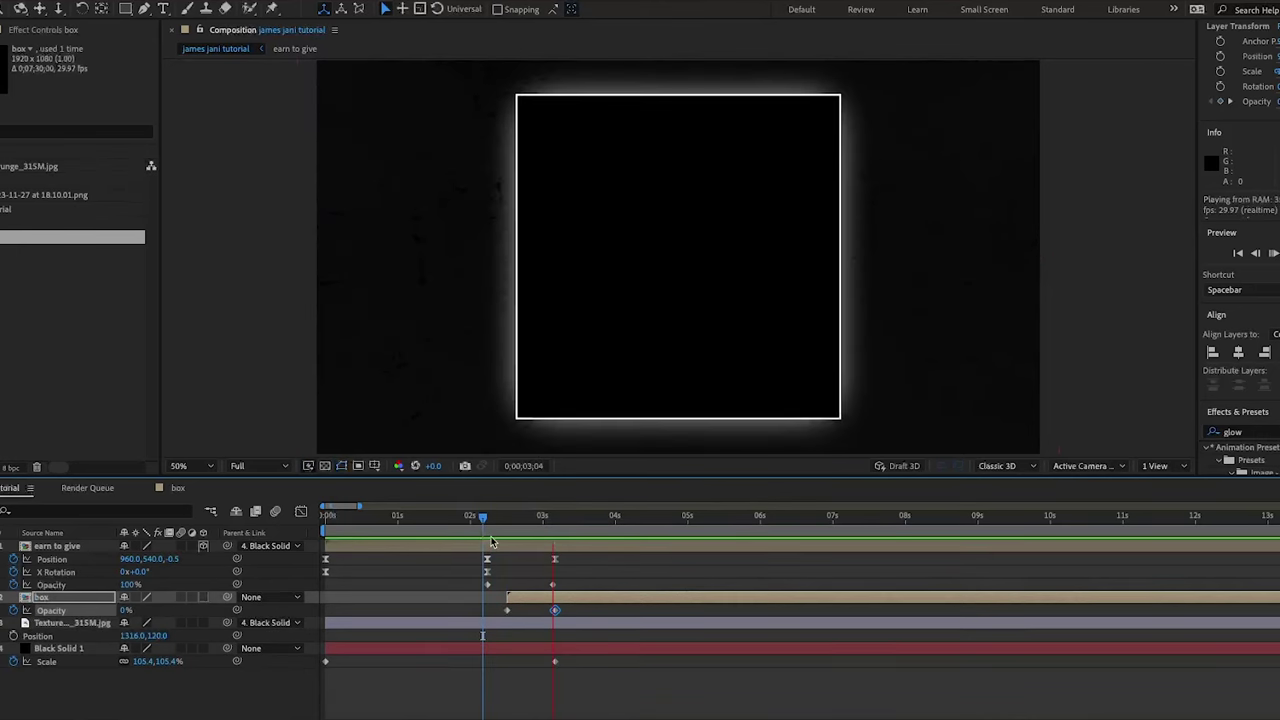
pyautogui.click(581, 529)
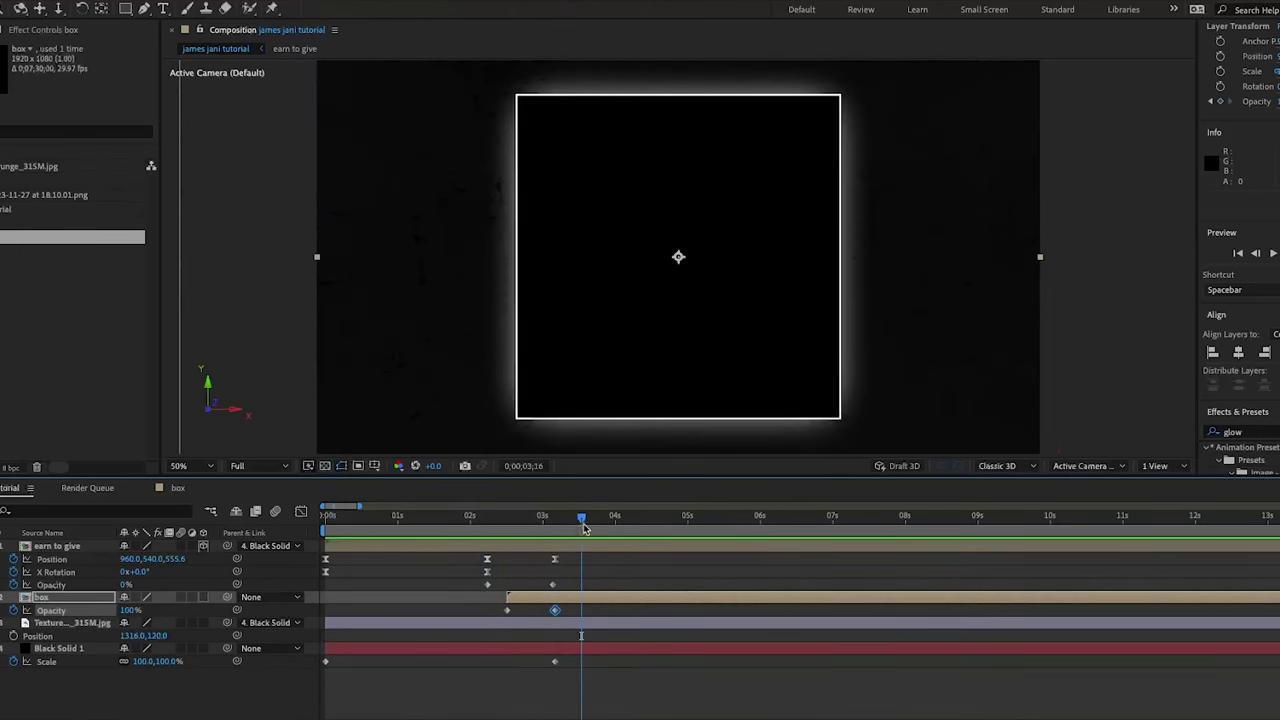
pyautogui.press('space')
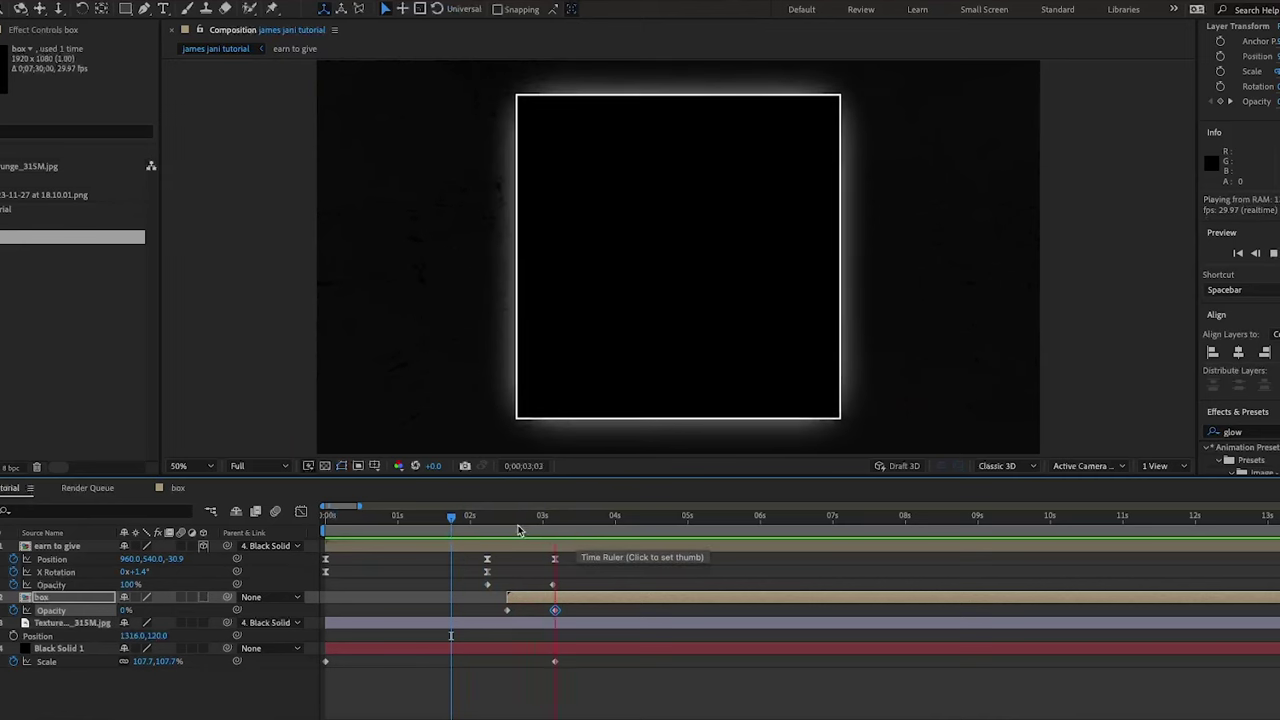
# Parent the box layer to Black Solid 1 and preview the transition from the text
pyautogui.moveTo(580, 531); pyautogui.dragTo(627, 531)
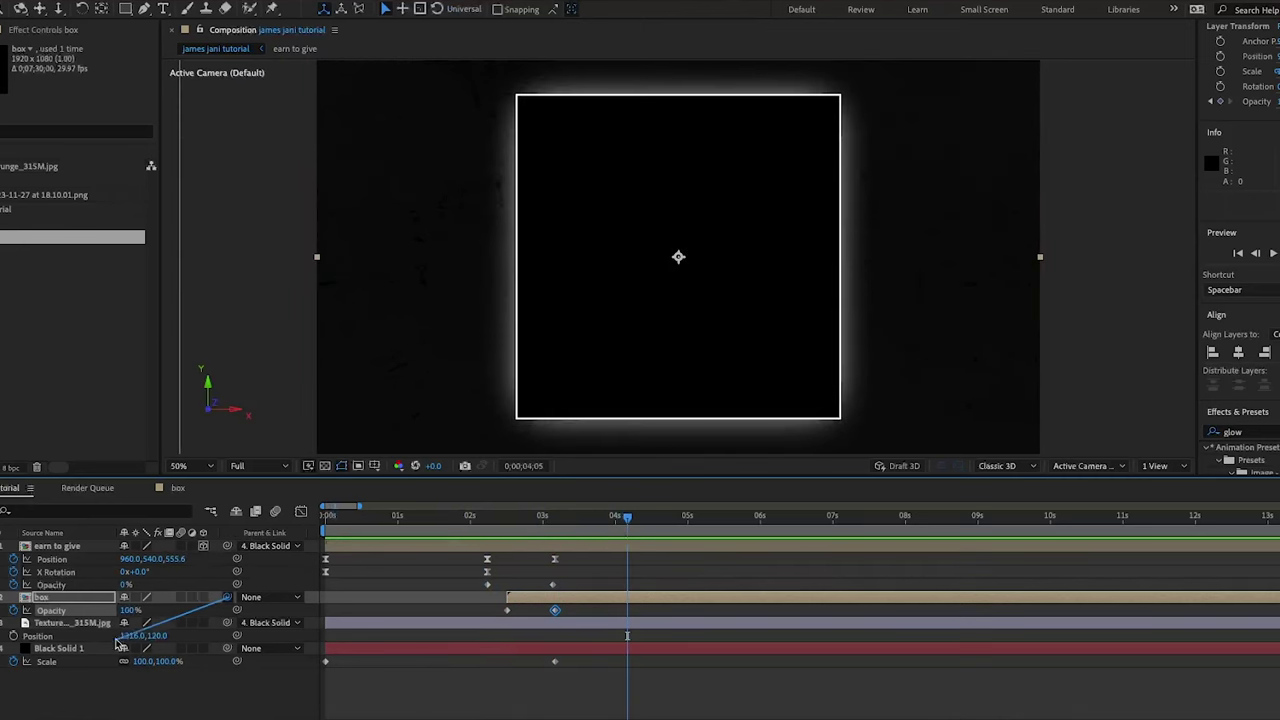
pyautogui.moveTo(118, 645); pyautogui.dragTo(118, 648)
pyautogui.moveTo(571, 531); pyautogui.dragTo(501, 532)
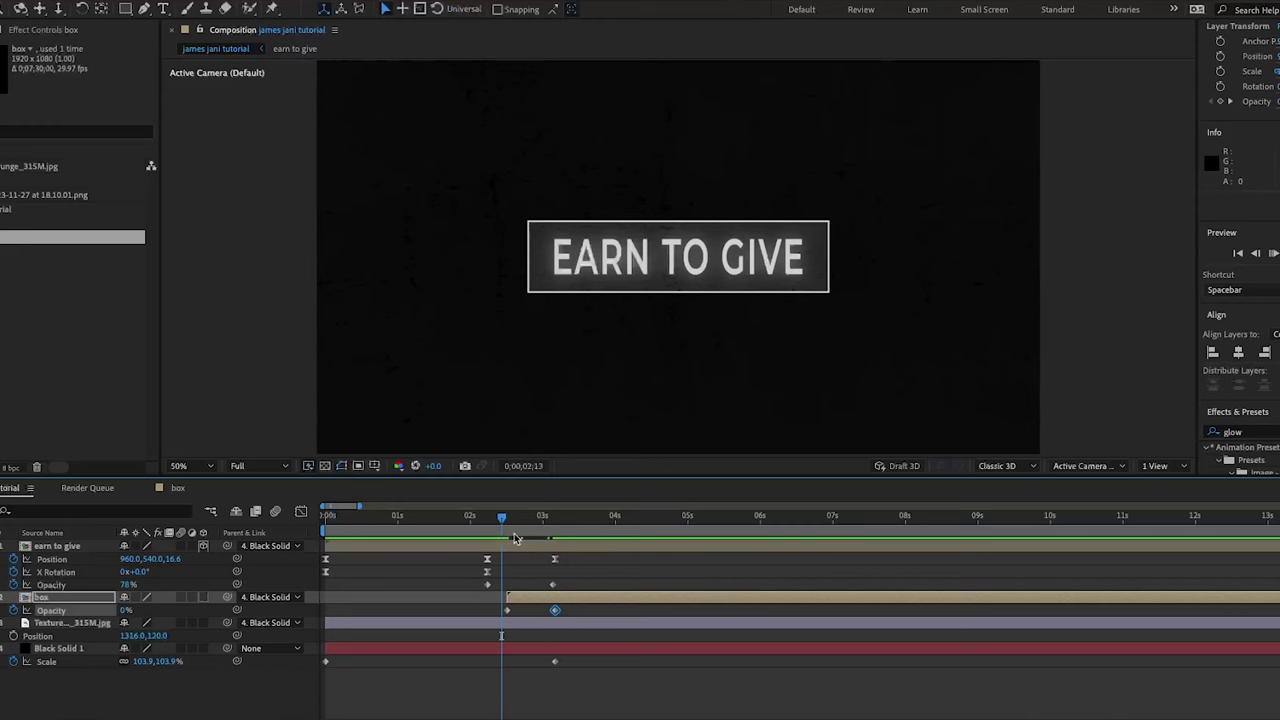
pyautogui.press('space')
pyautogui.moveTo(622, 529); pyautogui.dragTo(449, 532)
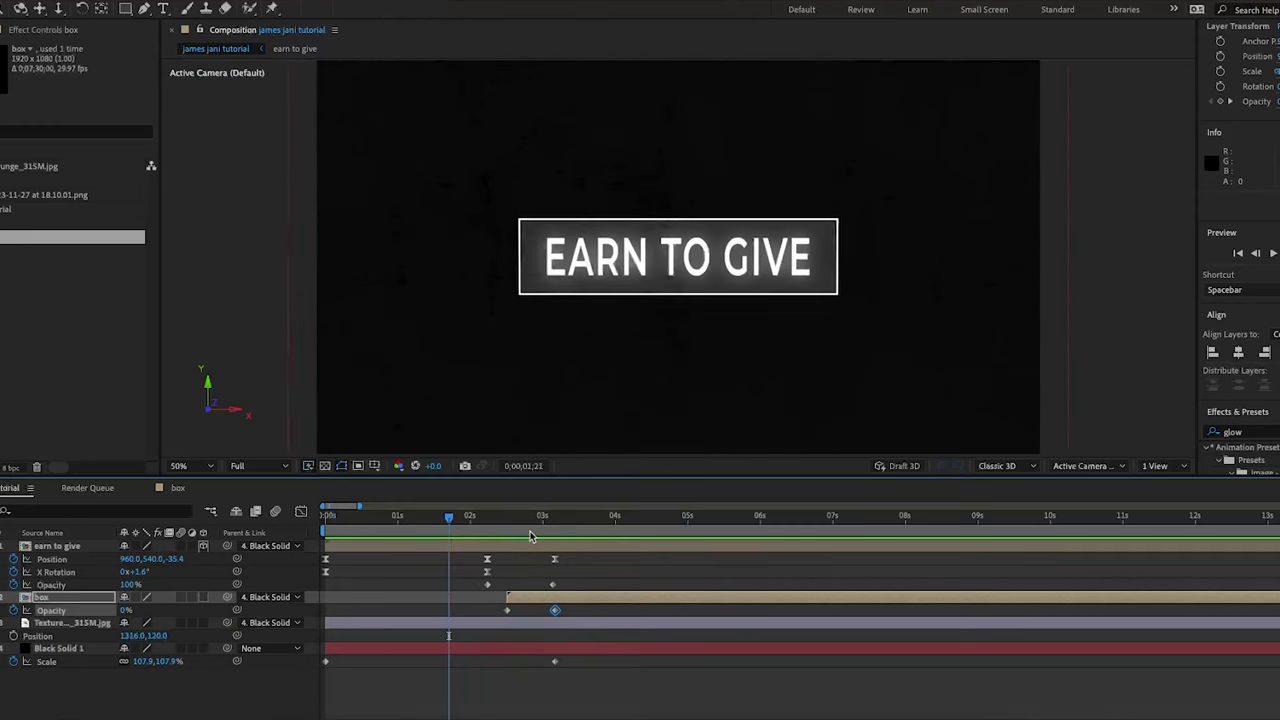
pyautogui.press('space')
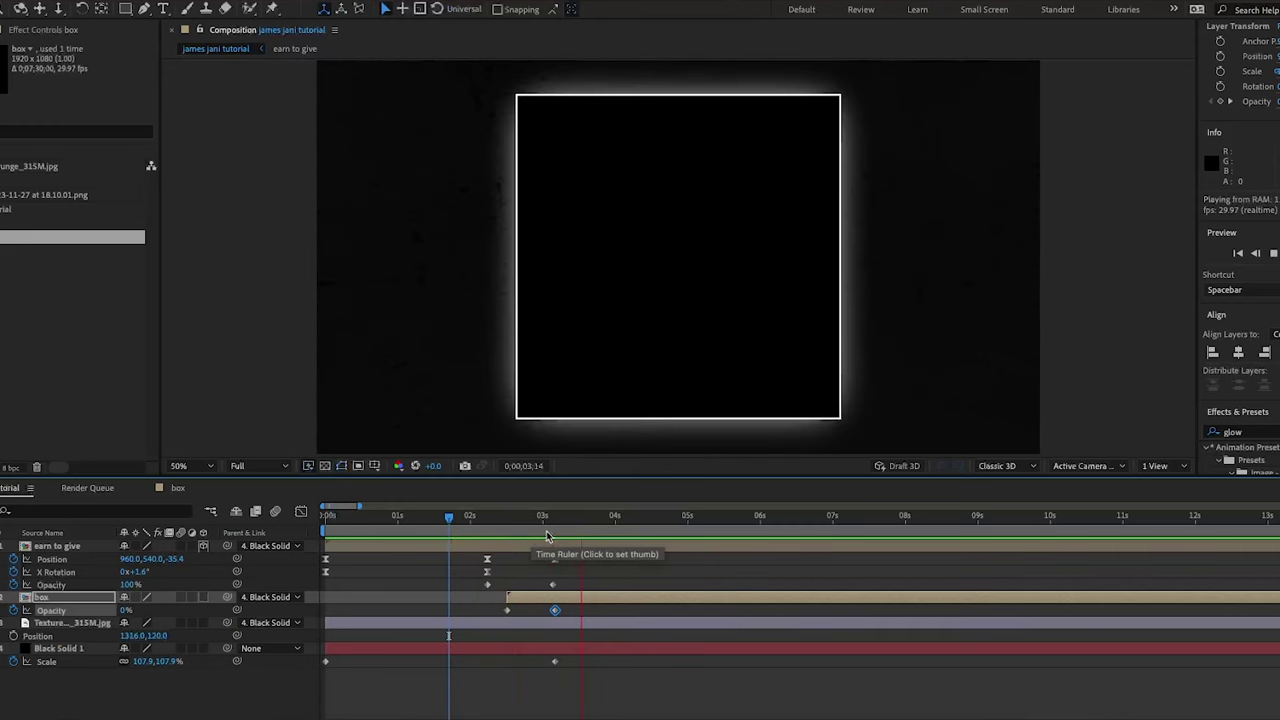
pyautogui.press('space')
pyautogui.moveTo(595, 524); pyautogui.dragTo(527, 528)
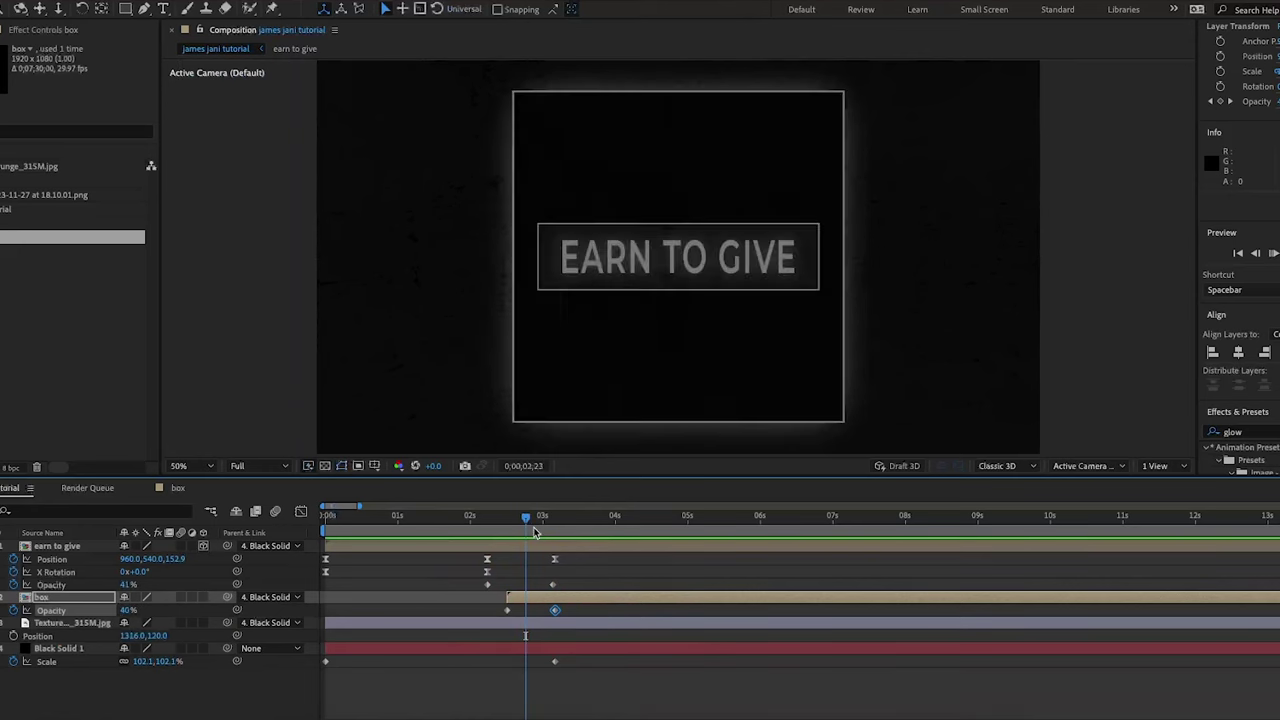
pyautogui.press('space')
# Move Black Solid 1's final Scale keyframe to 0;00;04;05 and box's final Opacity keyframe to about 0;00;03;12, and preview
pyautogui.moveTo(556, 662); pyautogui.dragTo(628, 665)
pyautogui.click(615, 686)
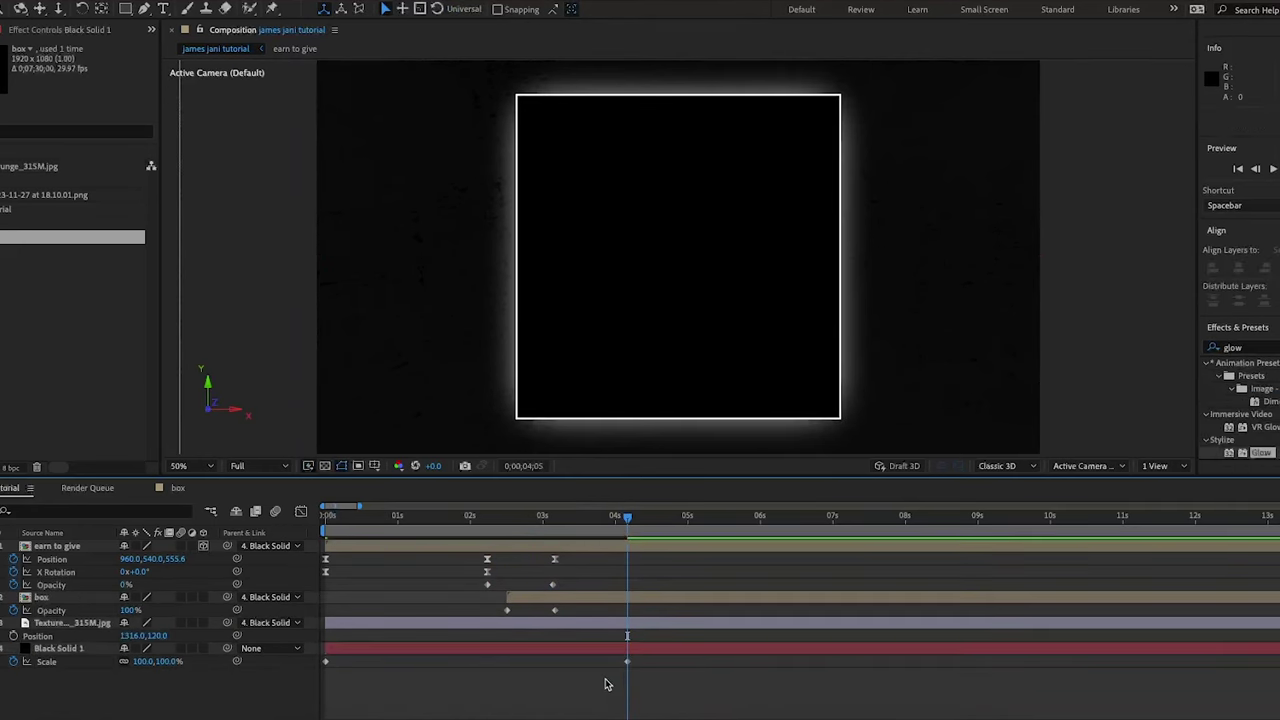
pyautogui.moveTo(554, 610); pyautogui.dragTo(572, 613)
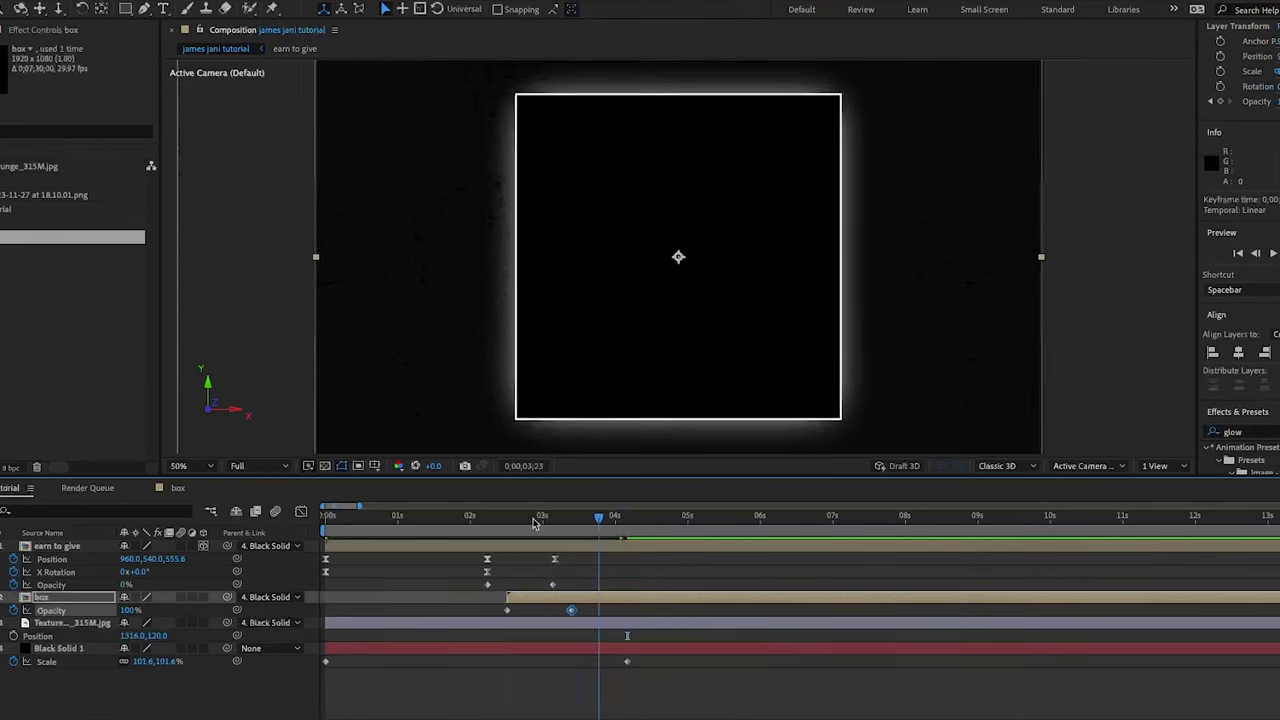
pyautogui.click(462, 518)
pyautogui.press('space')
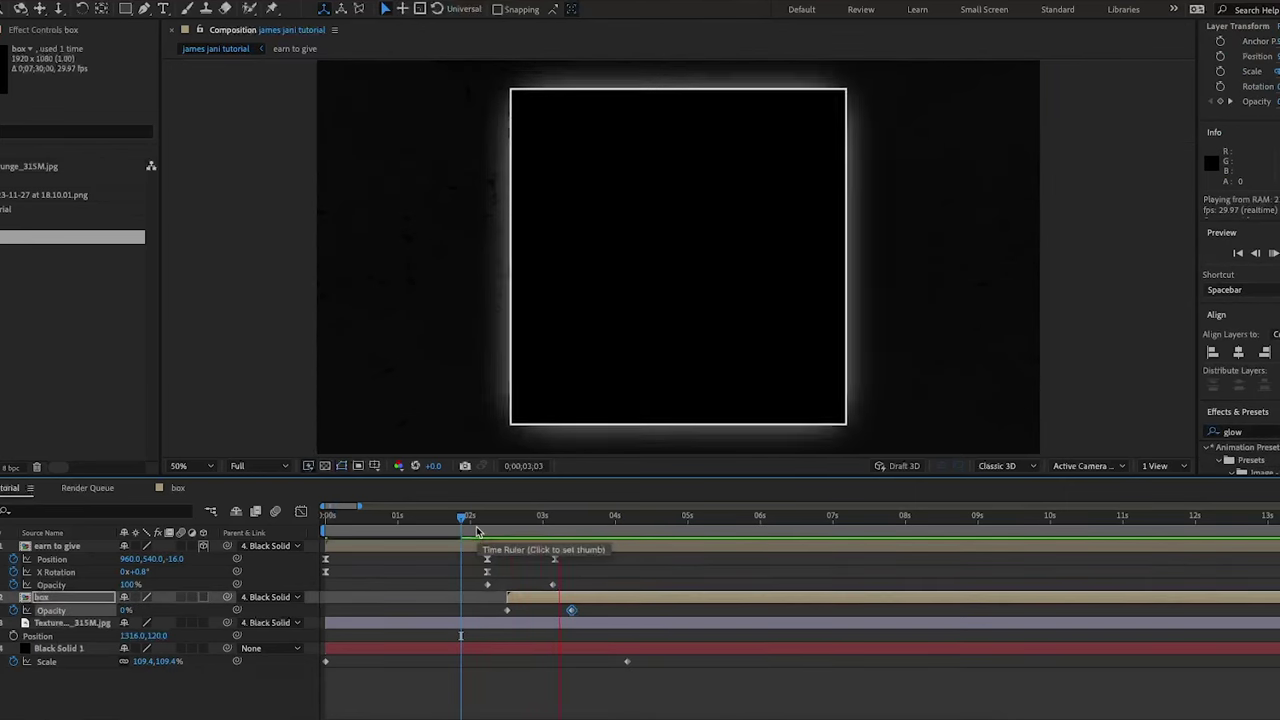
# Shift the box layer to start at about 0;00;02;10, move its final Opacity keyframe to about 0;00;03;15, and preview
pyautogui.moveTo(543, 606); pyautogui.dragTo(530, 606)
pyautogui.click(469, 532)
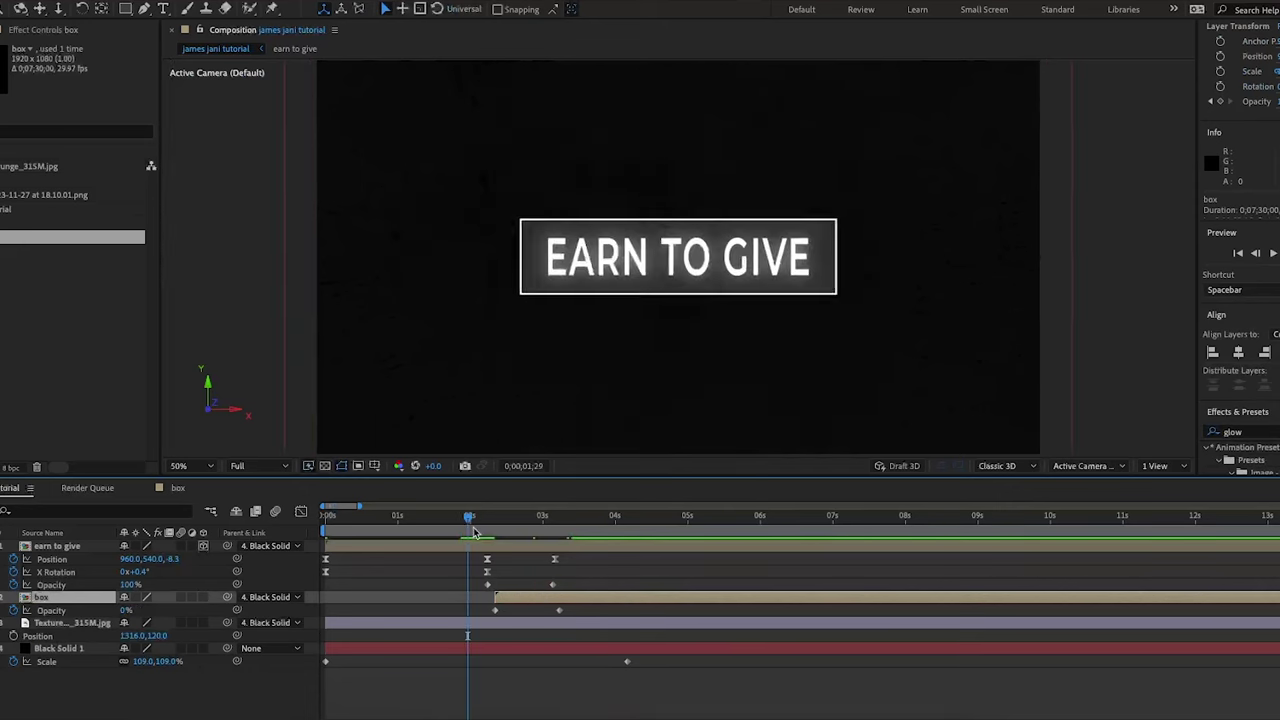
pyautogui.press('space')
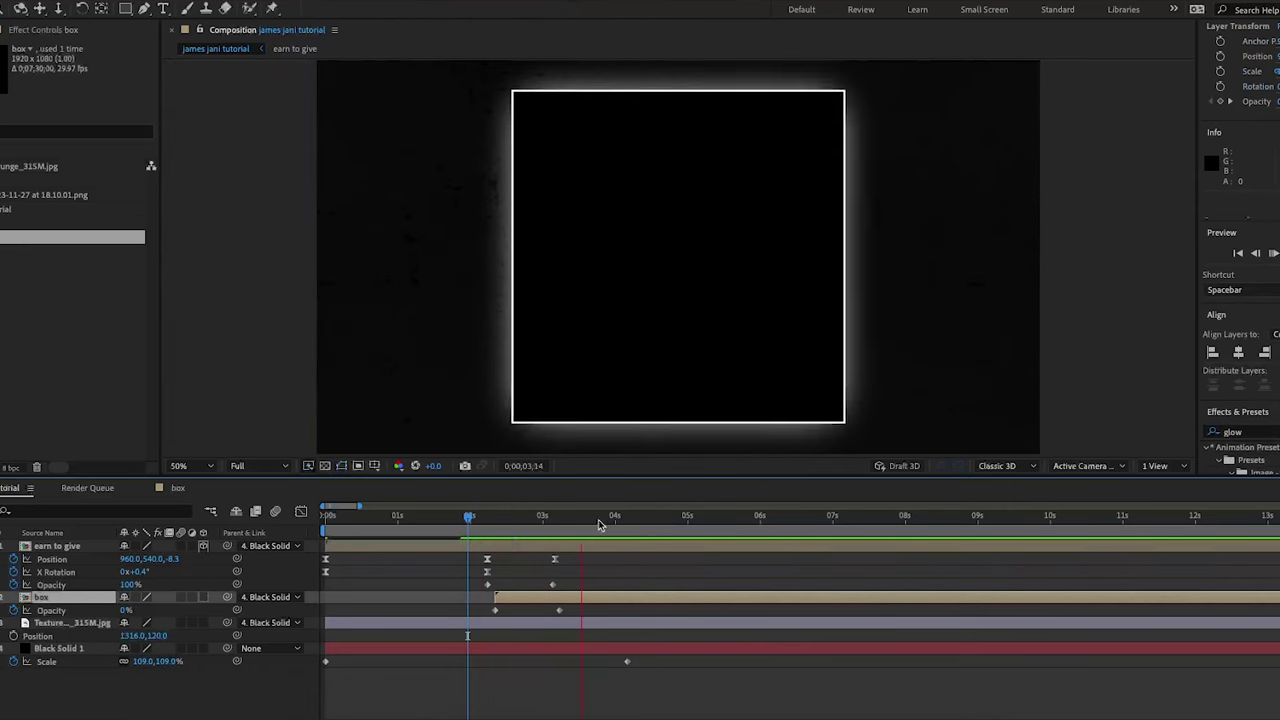
pyautogui.click(359, 520)
pyautogui.press('space')
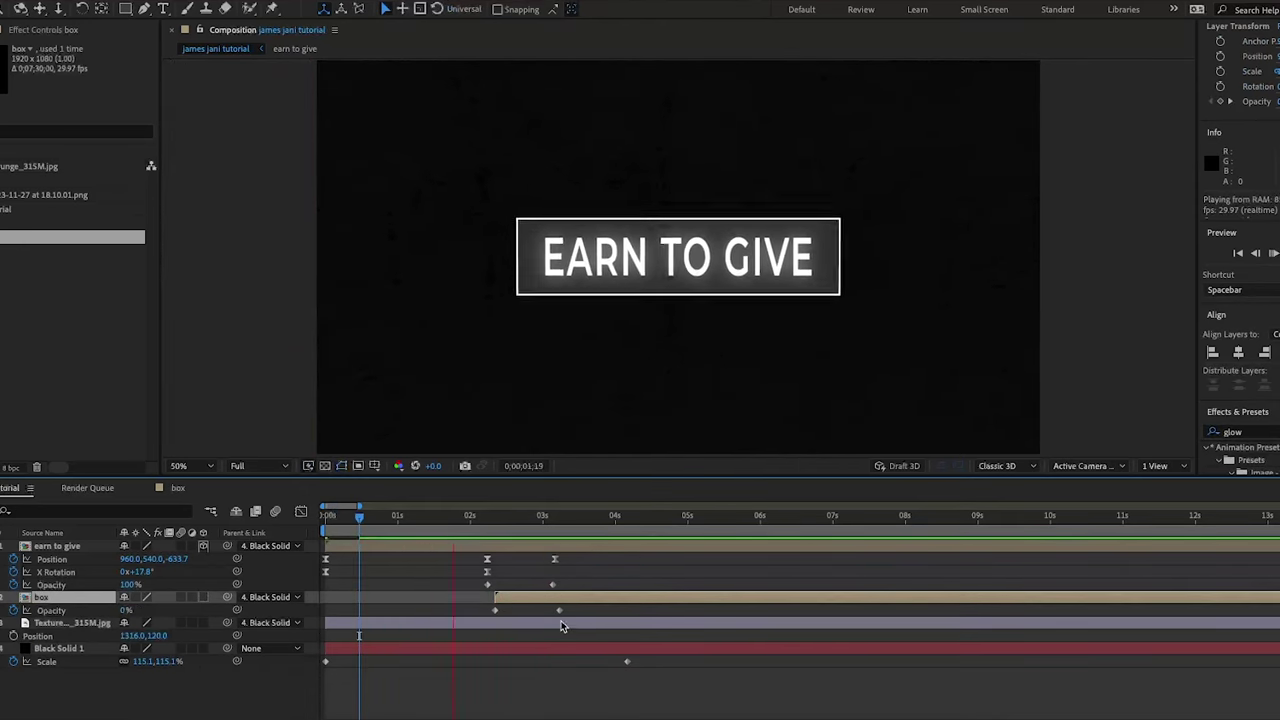
pyautogui.press('space')
pyautogui.moveTo(559, 610); pyautogui.dragTo(579, 610)
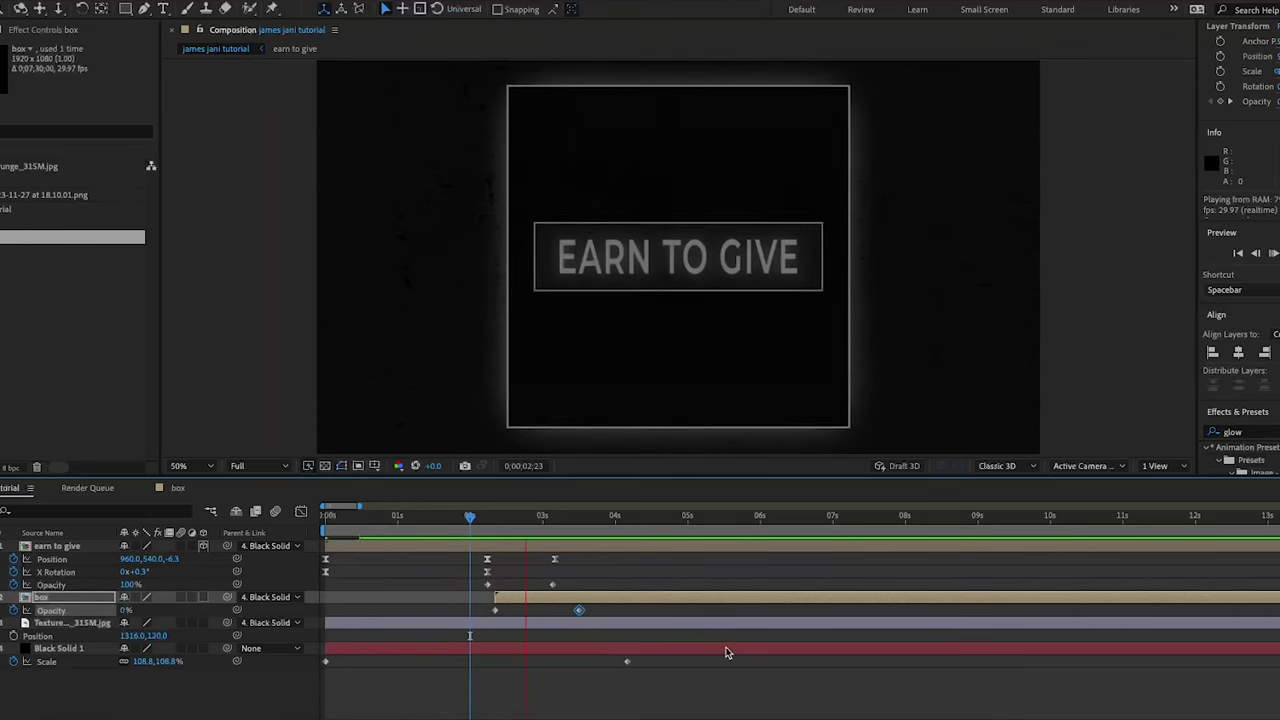
pyautogui.press('space')
# Move the last two Position keyframes and the last X Rotation keyframe of earn to give about four frames earlier, and preview
pyautogui.moveTo(572, 565); pyautogui.dragTo(478, 574)
pyautogui.click(505, 572)
pyautogui.moveTo(560, 518)
pyautogui.mouseDown()
pyautogui.moveTo(466, 518)
pyautogui.moveTo(547, 516)
pyautogui.mouseUp()
pyautogui.press('space')
pyautogui.moveTo(182, 562); pyautogui.dragTo(88, 562)
pyautogui.click(400, 529)
pyautogui.press('space')
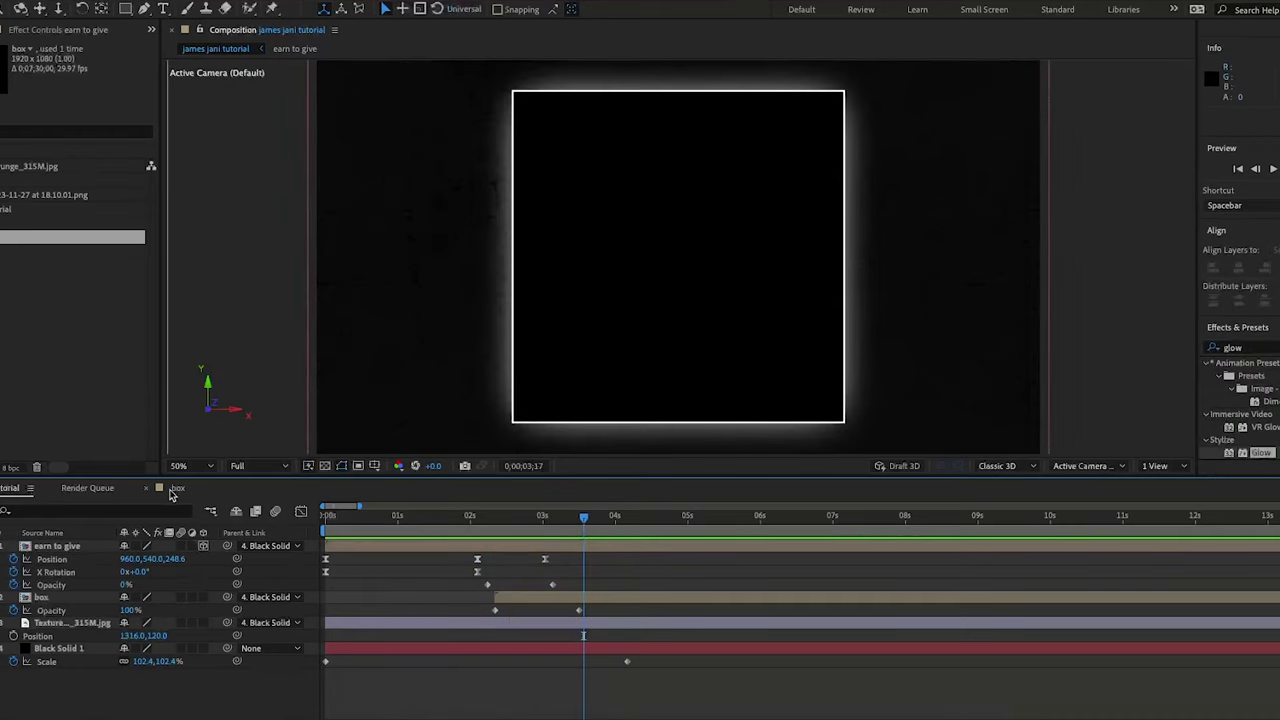
# In the box composition, try Glow Intensity values of 0.3, 4 and 0.4 on Shape Layer 1 and settle on 0.7
pyautogui.click(176, 488)
pyautogui.click(62, 571)
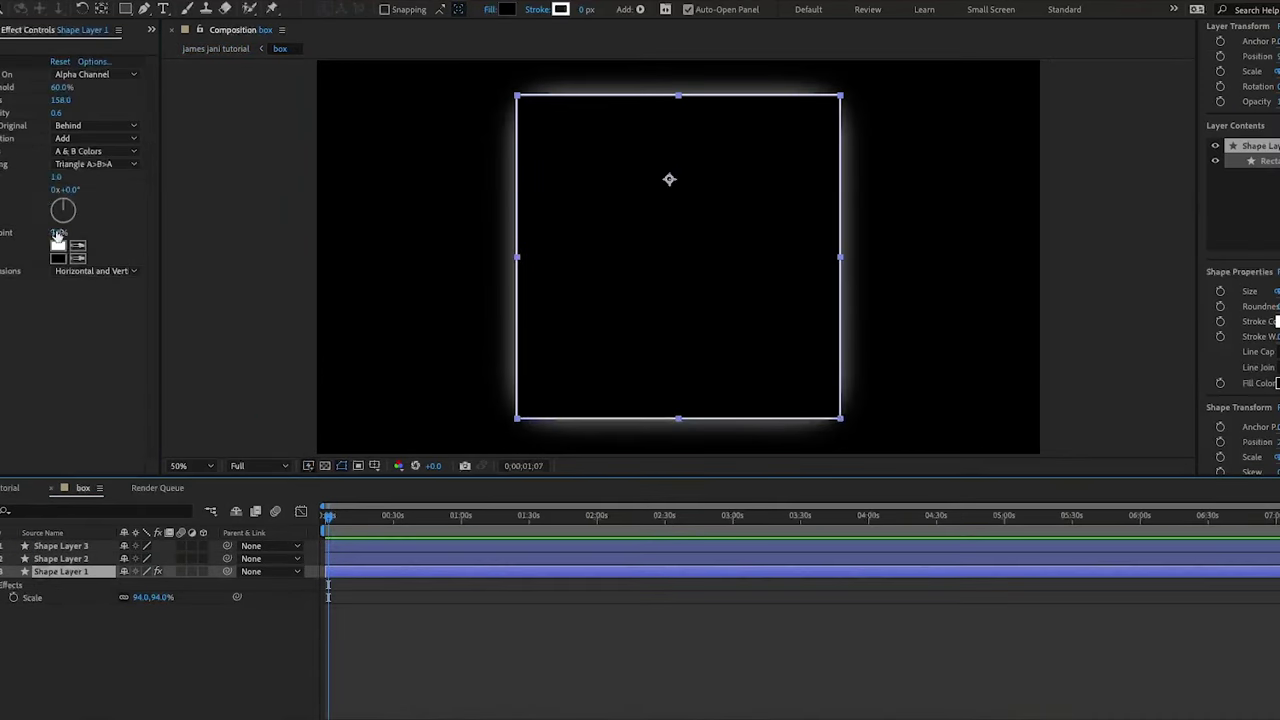
pyautogui.click(58, 112)
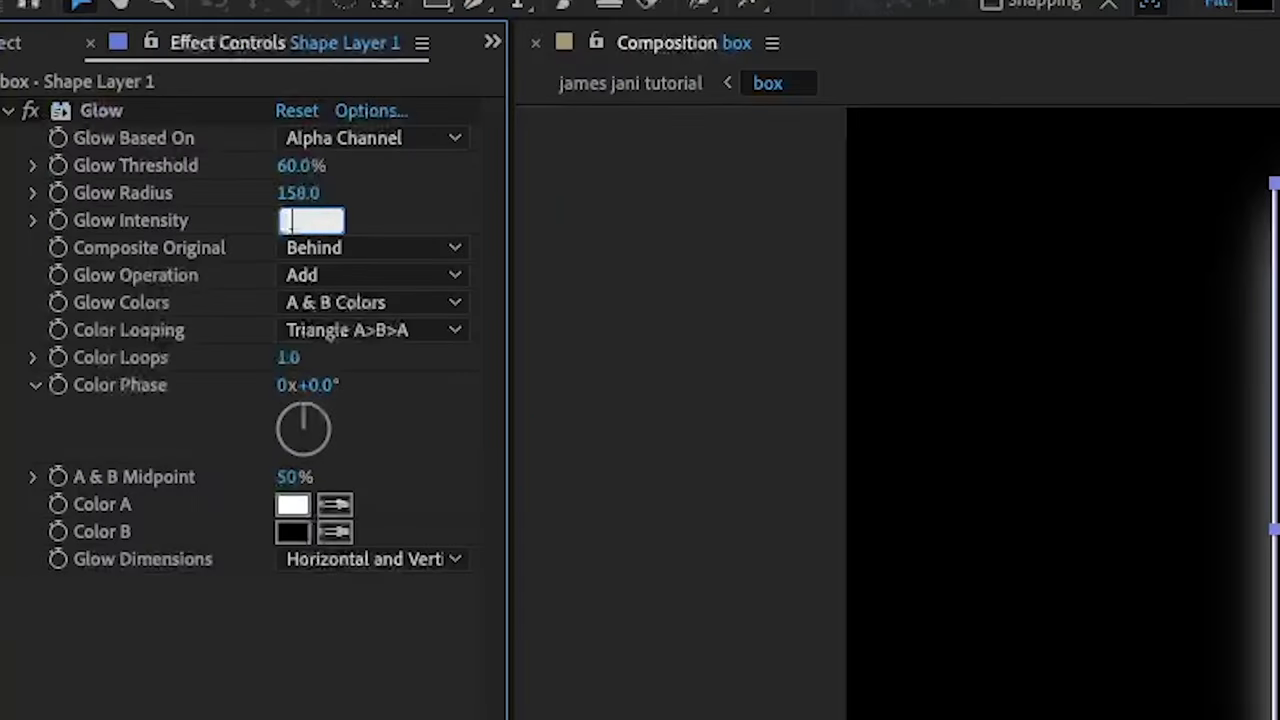
pyautogui.write('0.3')
pyautogui.press('Return')
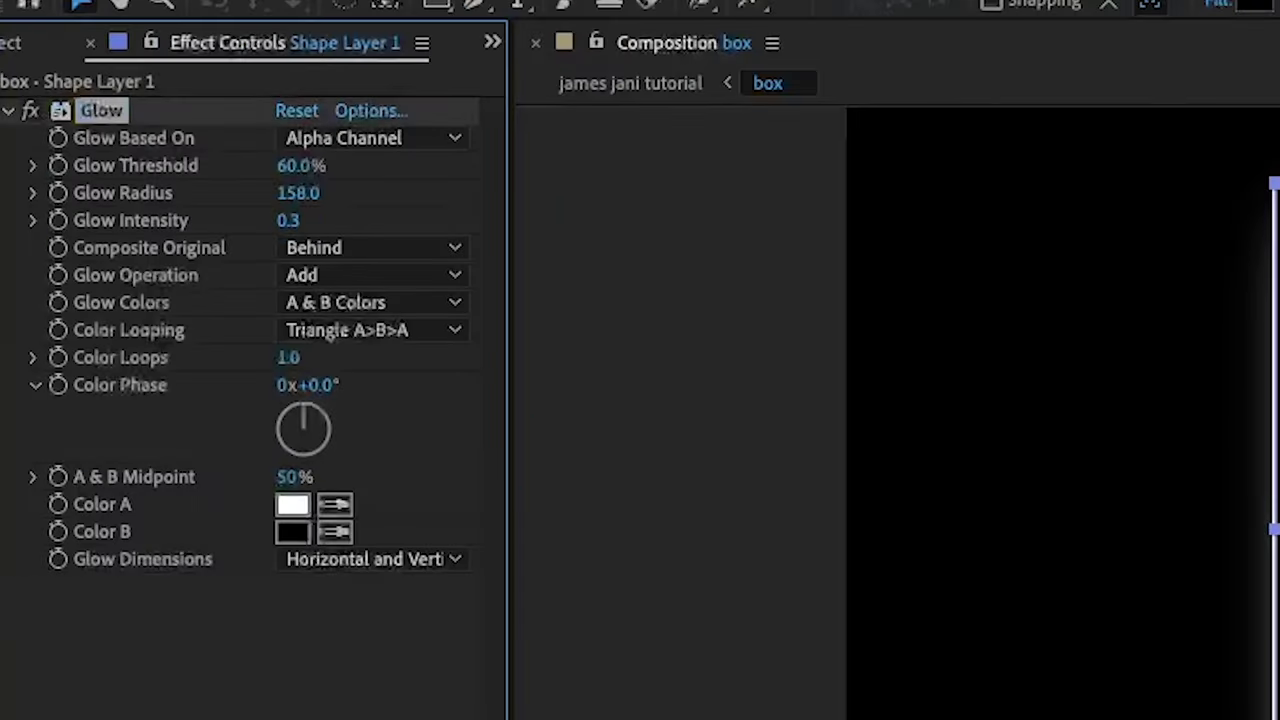
pyautogui.click(289, 220)
pyautogui.write('4')
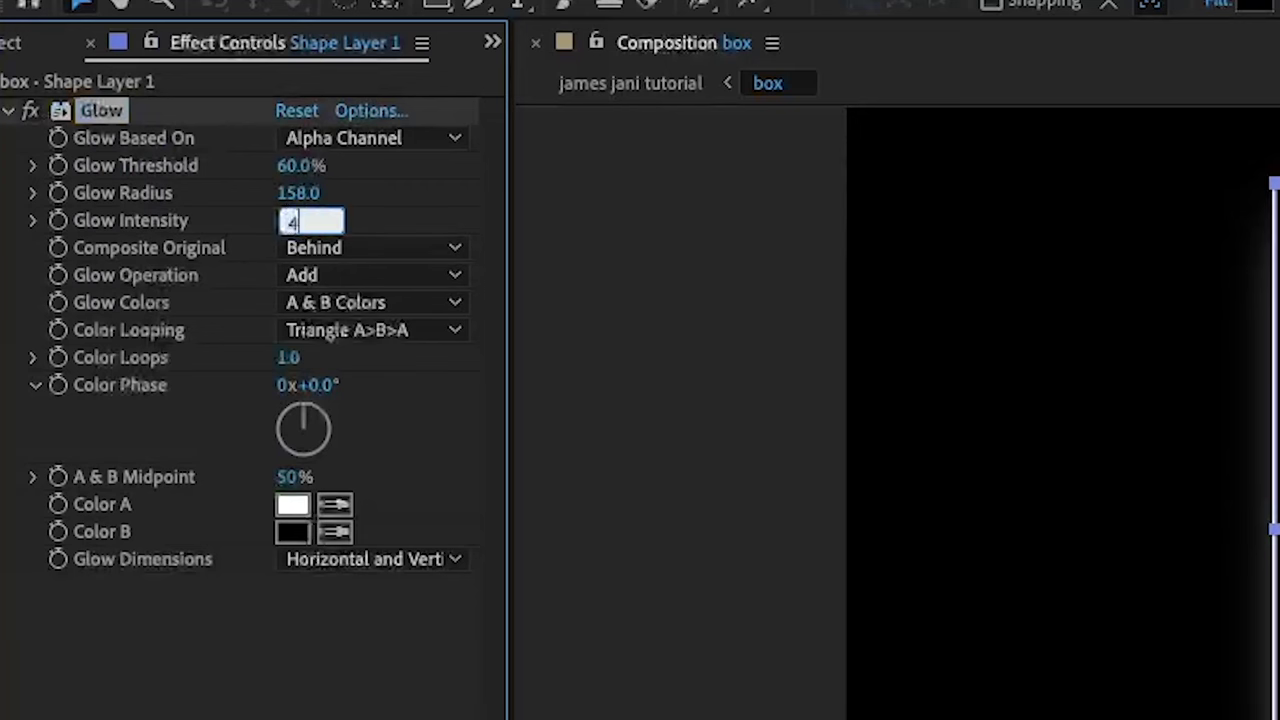
pyautogui.press('Return')
pyautogui.click(289, 220)
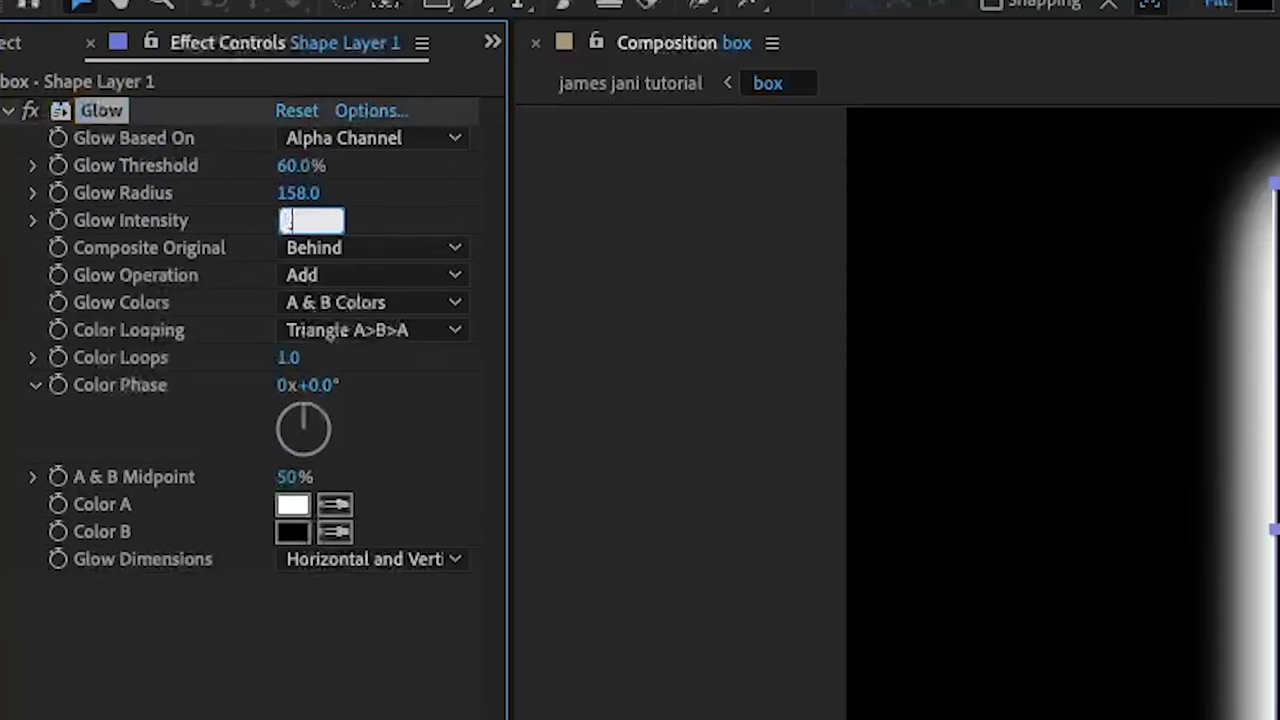
pyautogui.write('0.4')
pyautogui.press('Return')
pyautogui.click(289, 220)
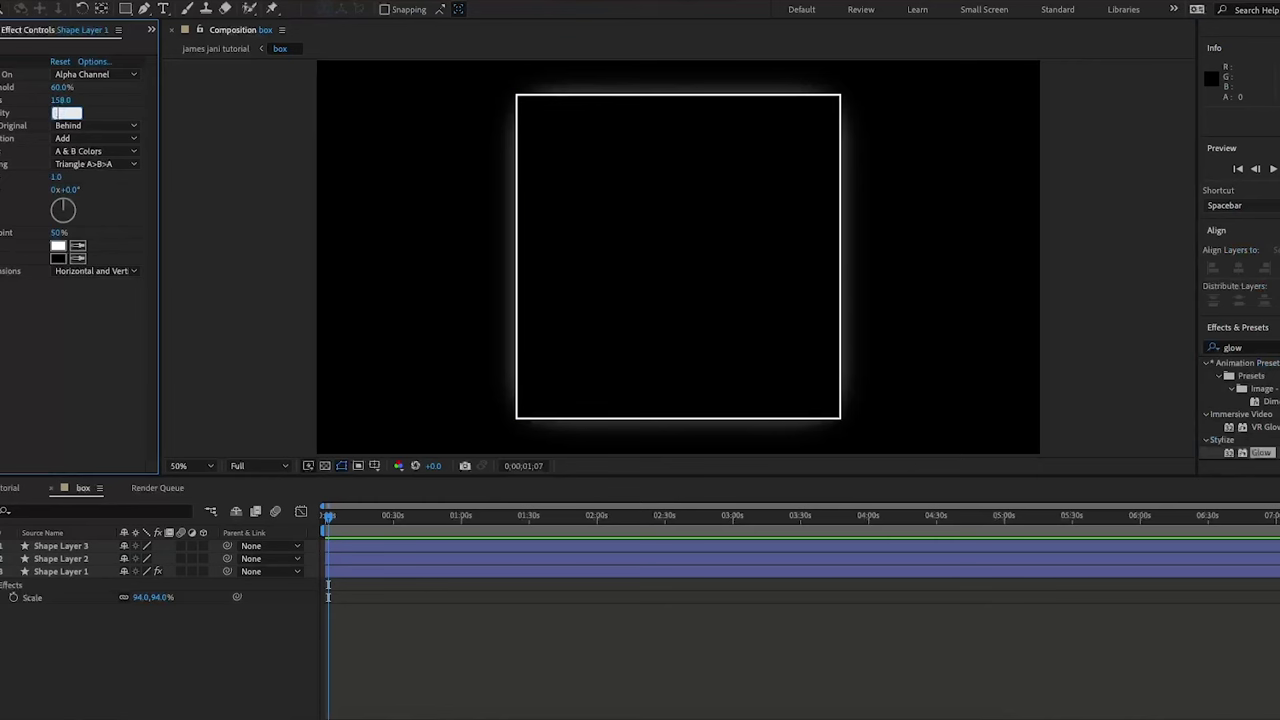
pyautogui.write('0.7')
pyautogui.press('Return')
# Add Trim Paths to Shape Layer 3 and keyframe its End at 0% at 0;00;00;00
pyautogui.click(90, 548)
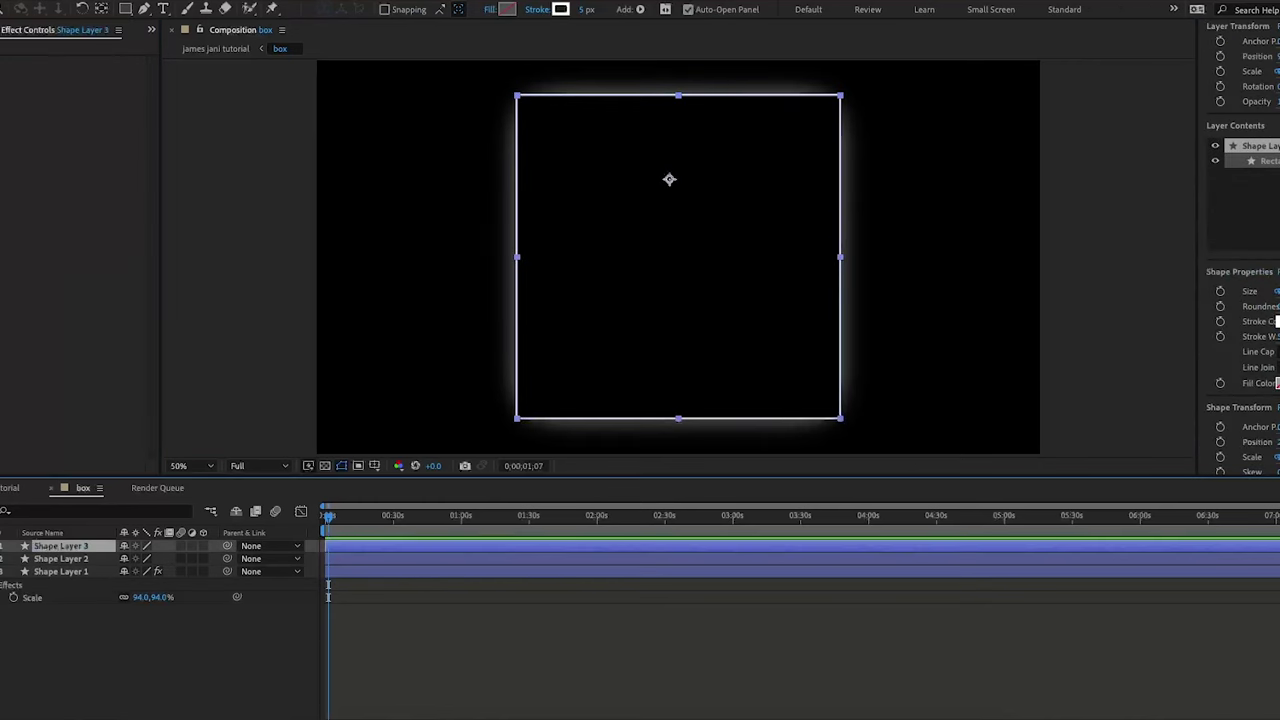
pyautogui.click(6, 546)
pyautogui.click(209, 561)
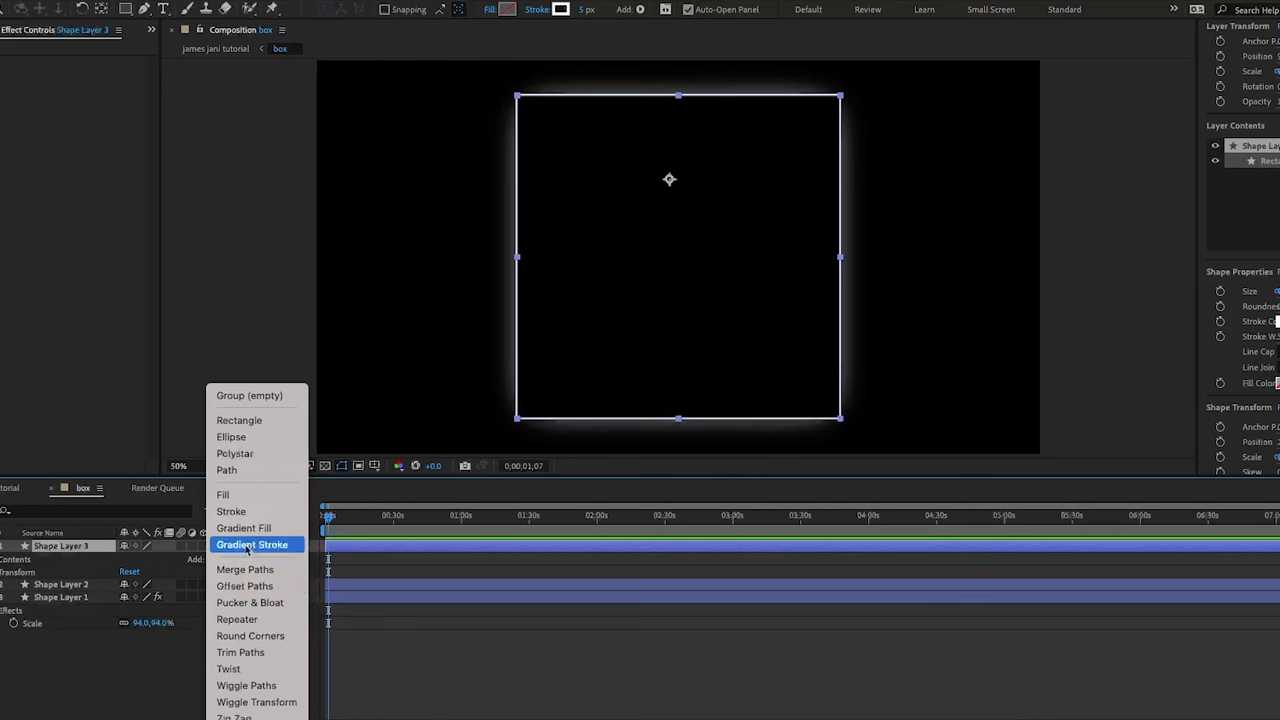
pyautogui.click(258, 655)
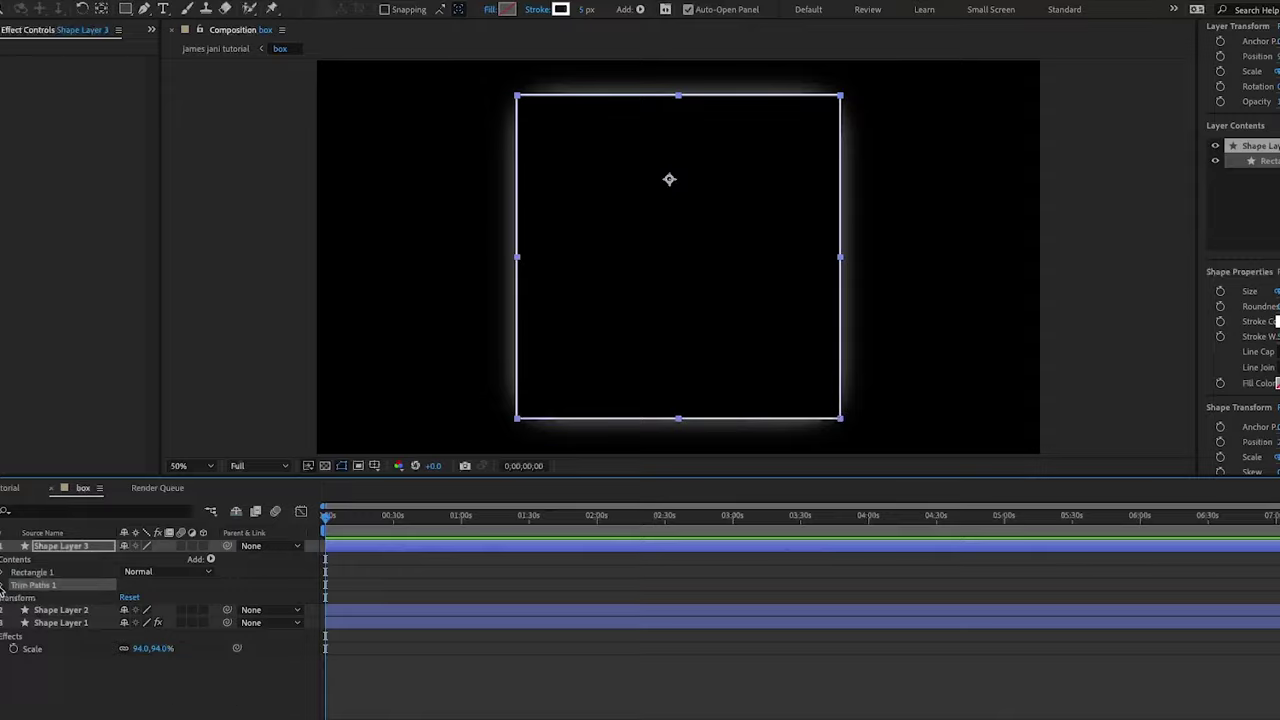
pyautogui.click(3, 586)
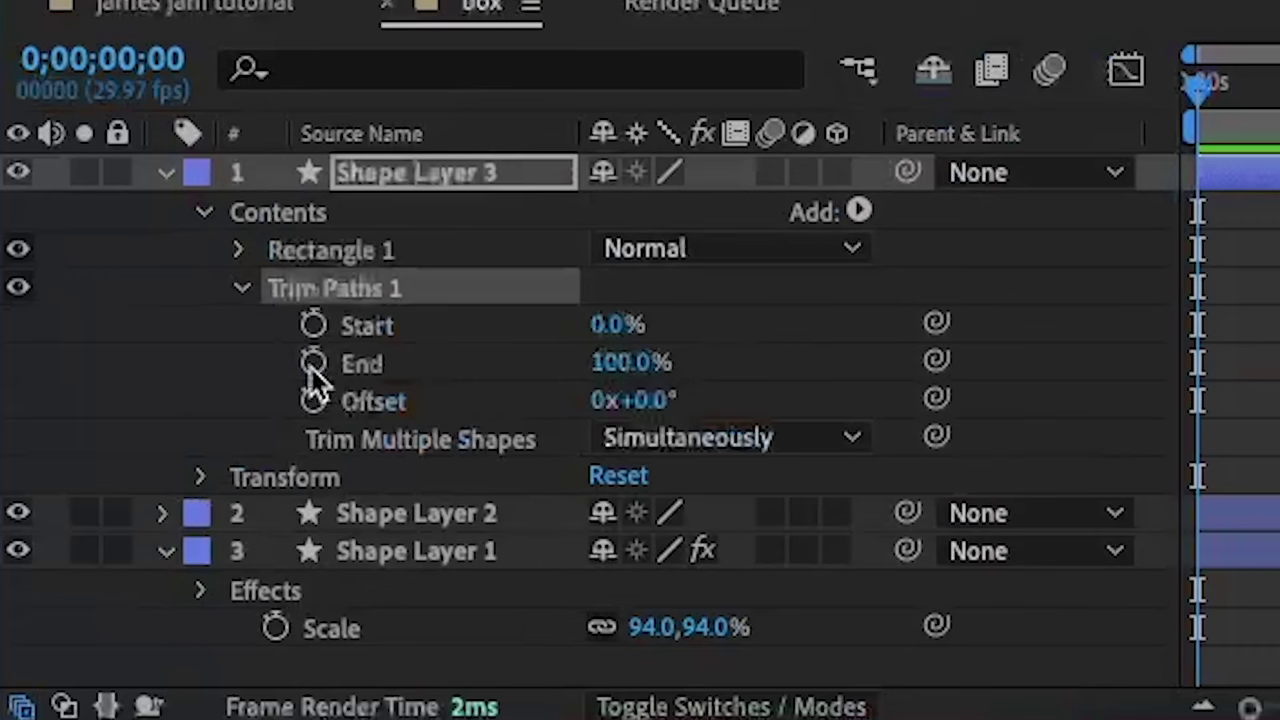
pyautogui.click(312, 364)
pyautogui.moveTo(651, 366); pyautogui.dragTo(11, 366)
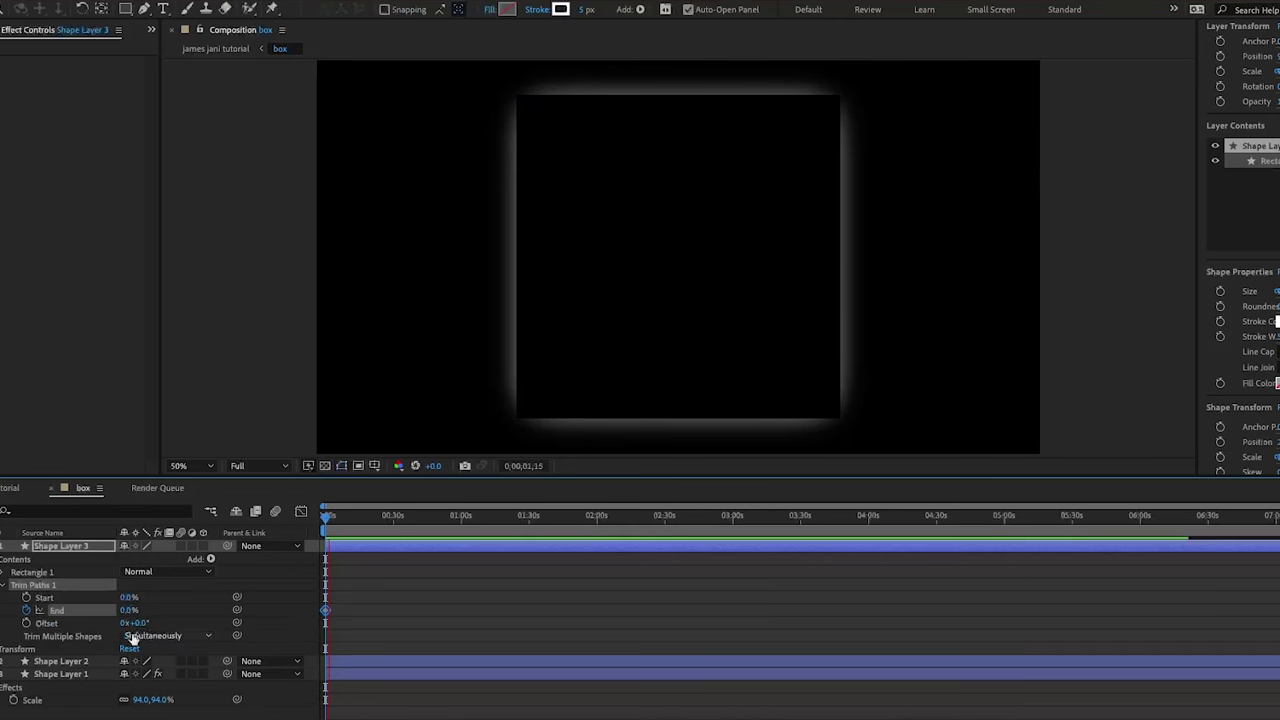
# Add a 100% End keyframe to Shape Layer 3's Trim Paths at 0;00;01;09 and return to the start of the timeline
pyautogui.press('space')
pyautogui.press('=')
pyautogui.press('=')
pyautogui.press('=')
pyautogui.press('=')
pyautogui.press('=')
pyautogui.hscroll(-3, 798, 610)
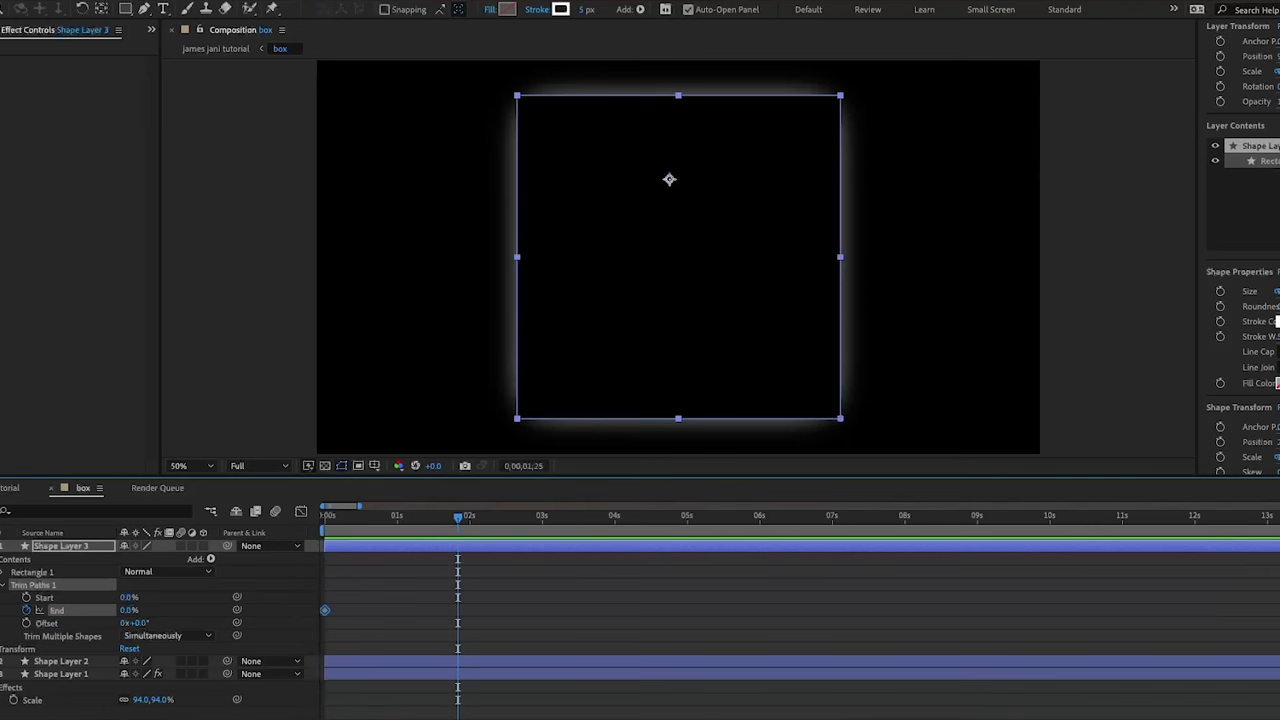
pyautogui.press('space')
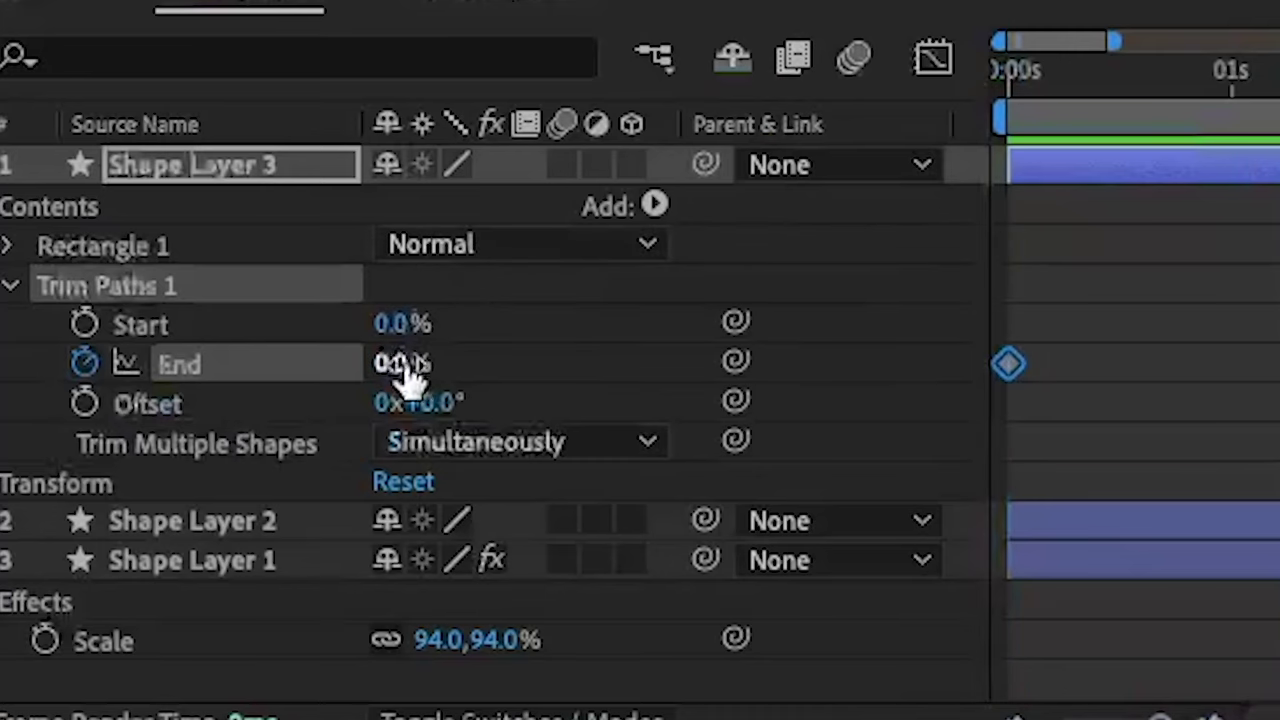
pyautogui.moveTo(130, 611); pyautogui.dragTo(362, 617)
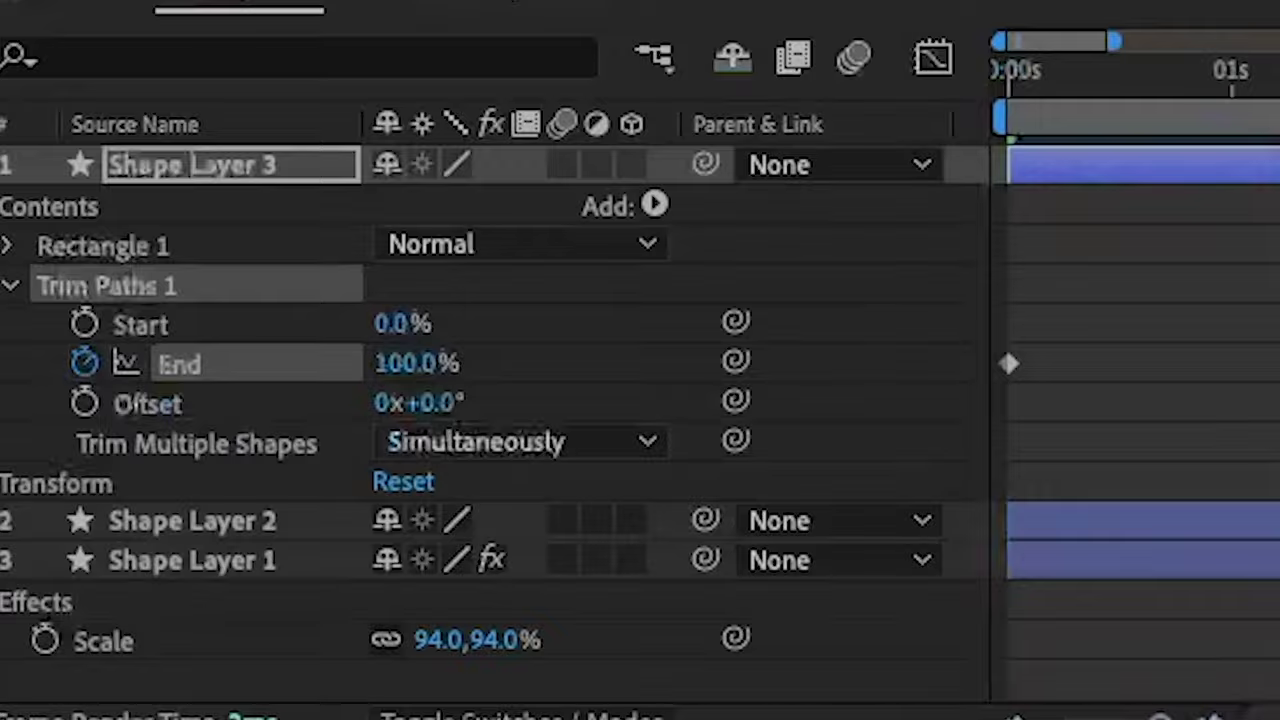
pyautogui.moveTo(418, 518); pyautogui.dragTo(319, 545)
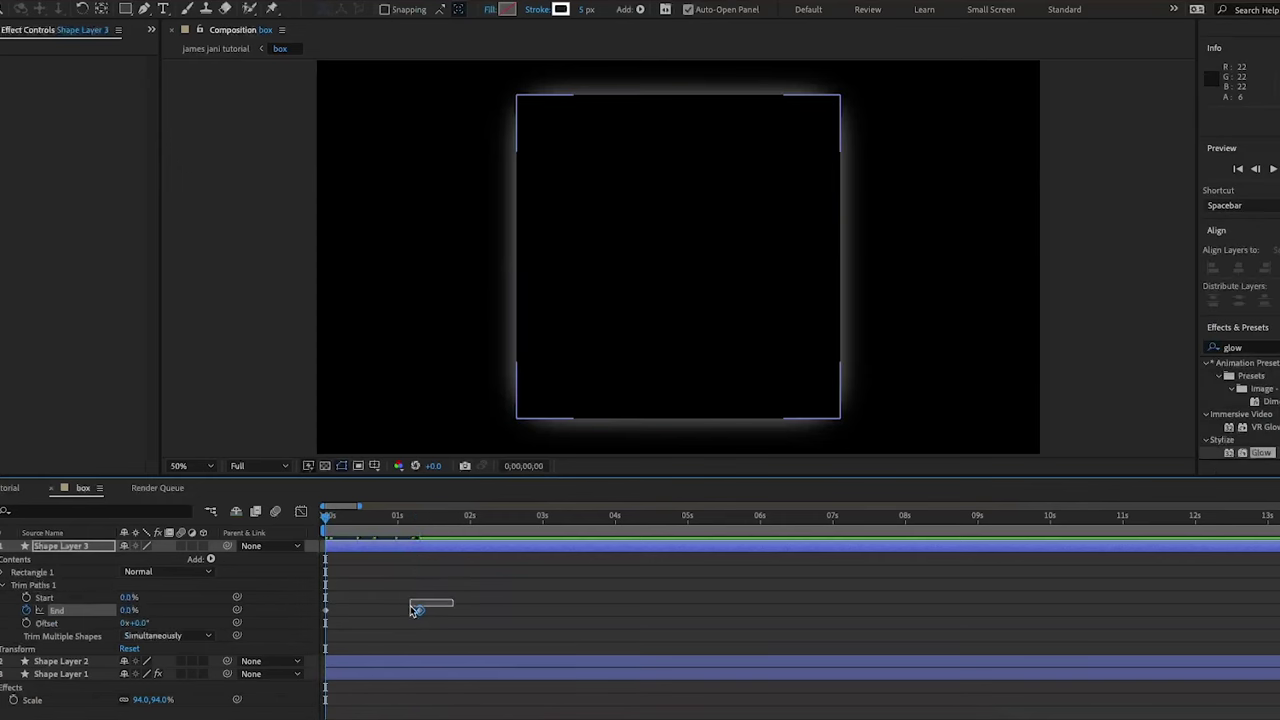
# Easy-ease Shape Layer 3's two Trim Paths End keyframes, adjust their speed curve in the graph editor, and preview the outline drawing on
pyautogui.moveTo(445, 596); pyautogui.dragTo(295, 625)
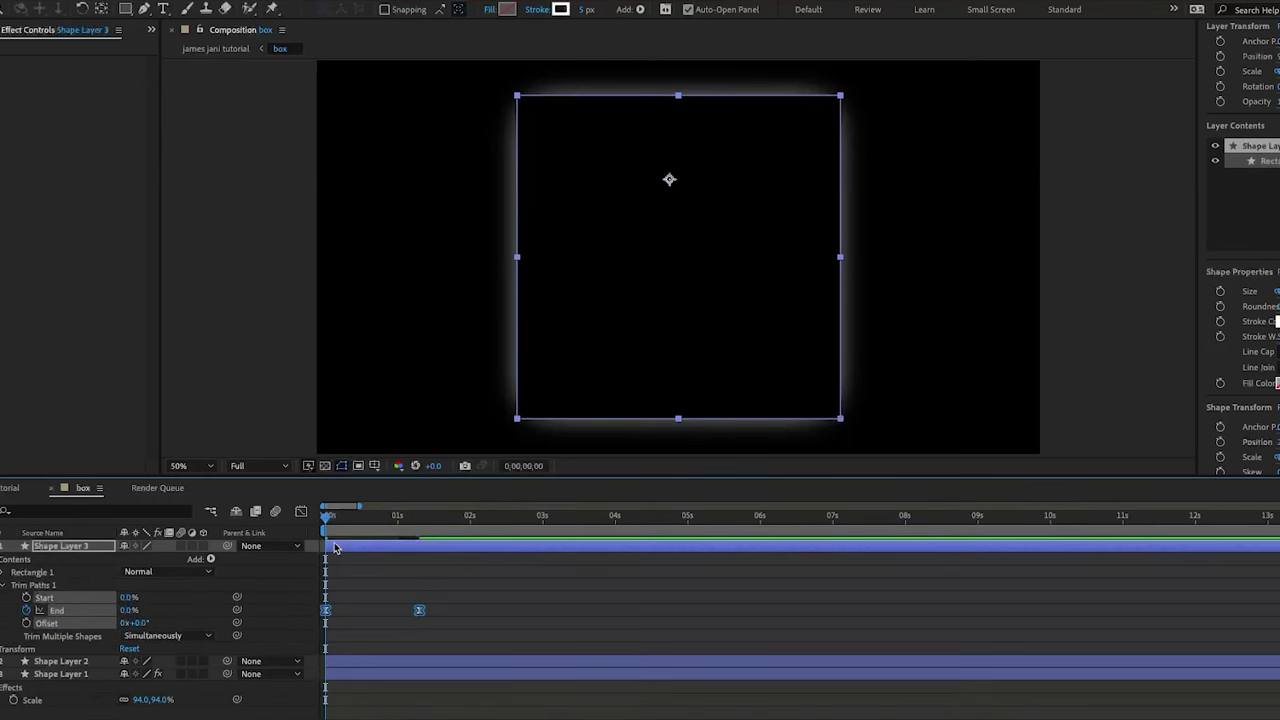
pyautogui.click(302, 513)
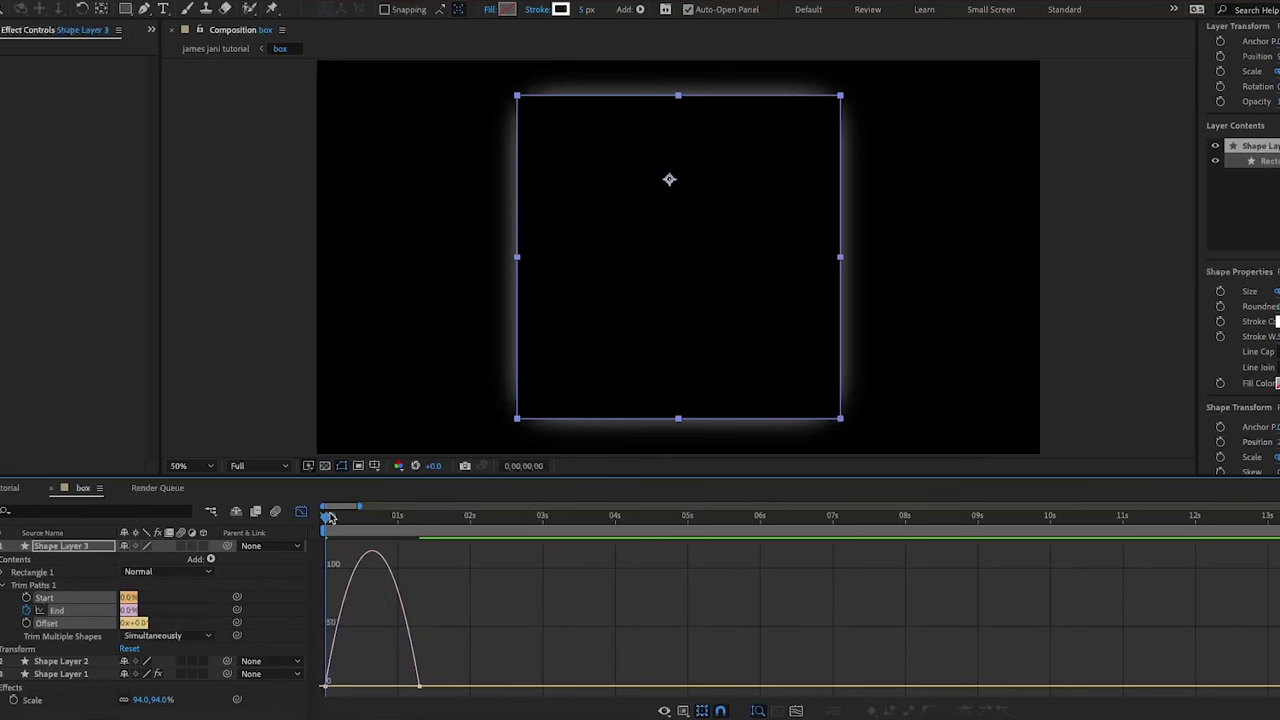
pyautogui.moveTo(330, 517); pyautogui.dragTo(365, 518)
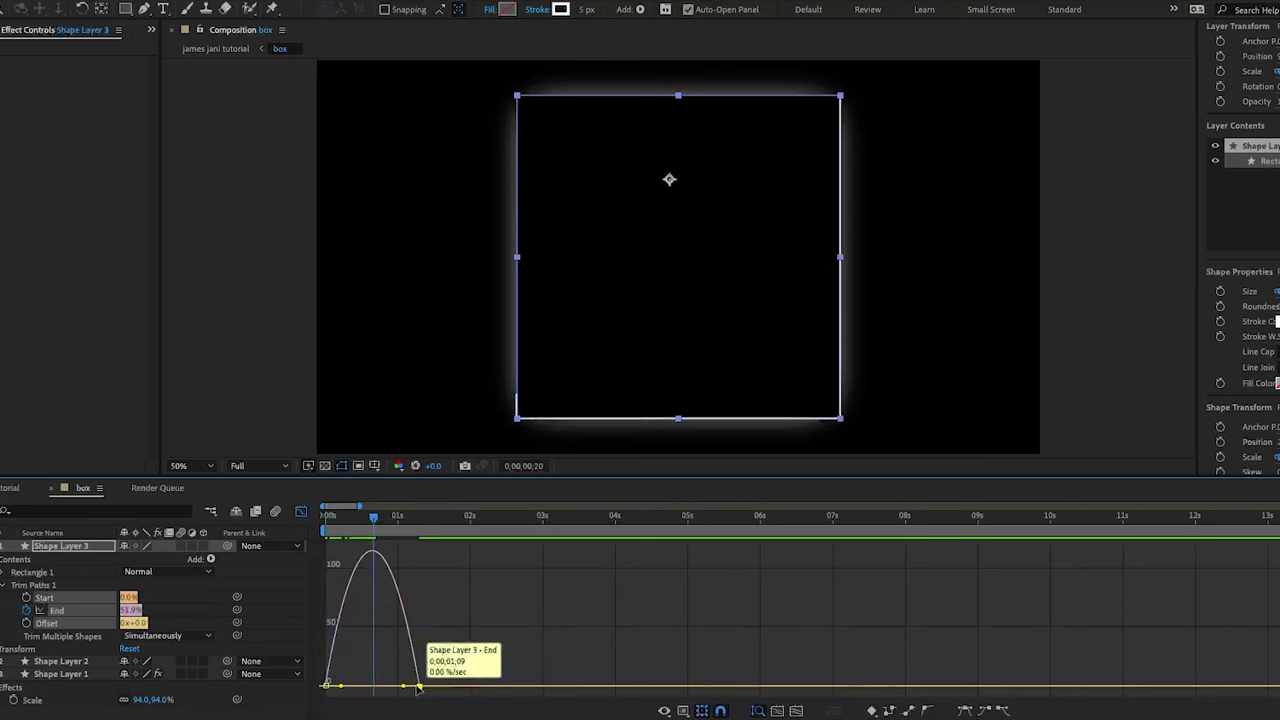
pyautogui.click(332, 686)
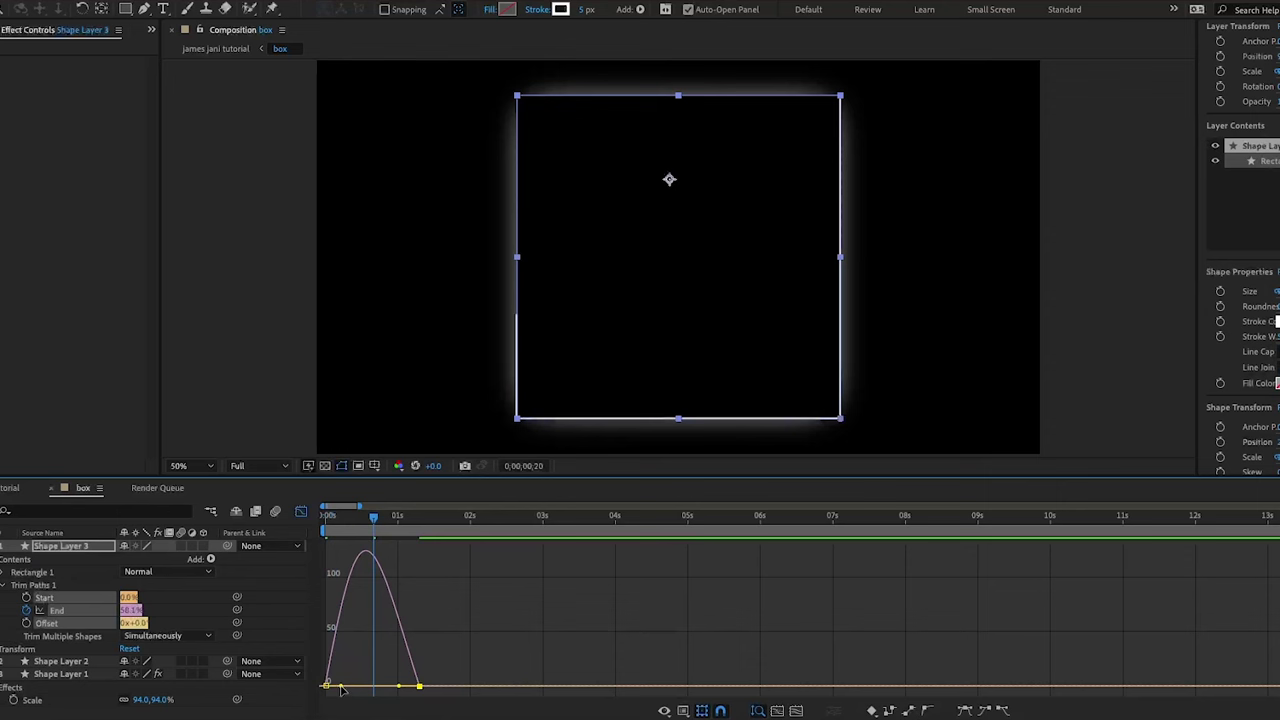
pyautogui.press('Home')
pyautogui.press('space')
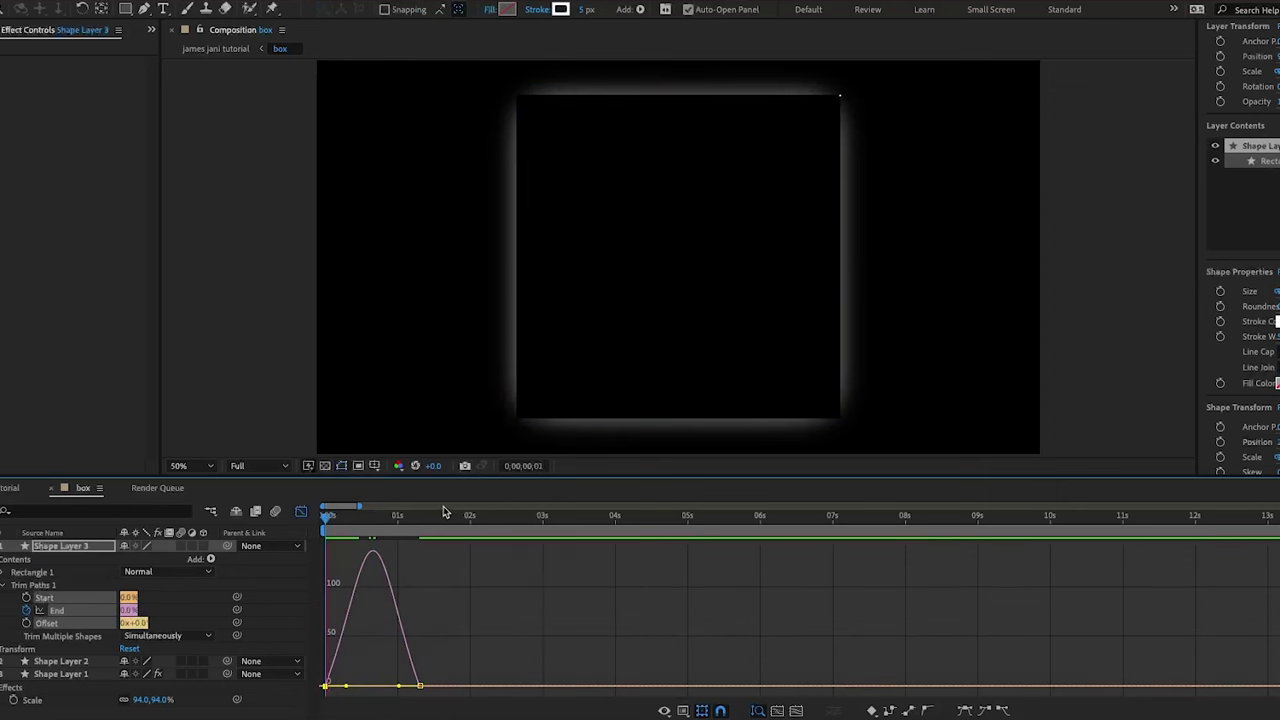
pyautogui.press('space')
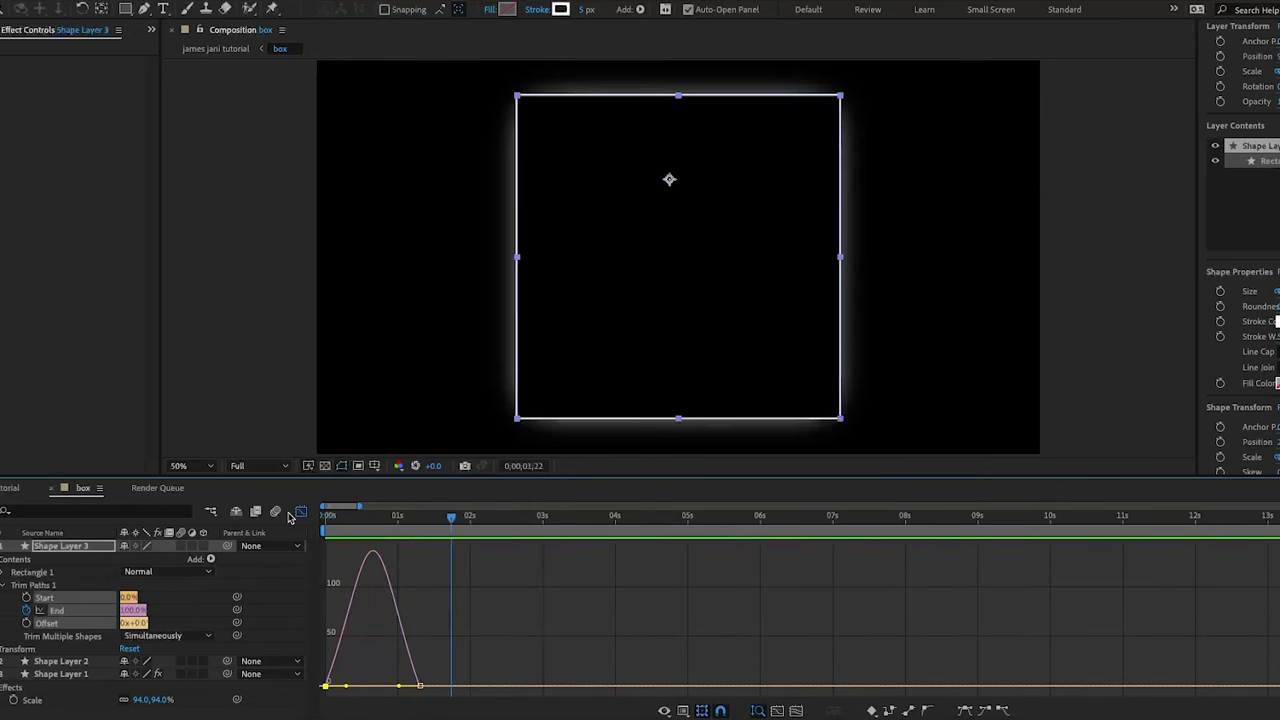
pyautogui.hotkey('shift', 'F3')
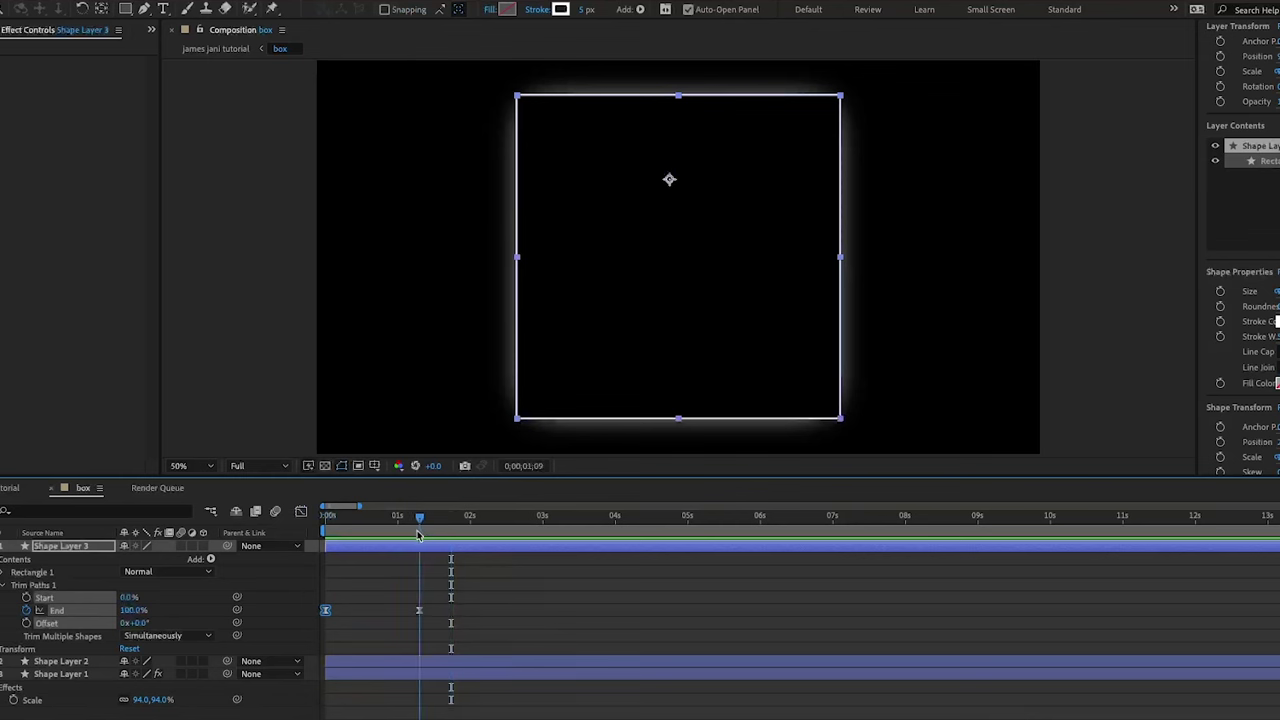
# Change Shape Layer 3's Trim Paths End keyframe at 0;00;01;09 to 50%
pyautogui.click(185, 614)
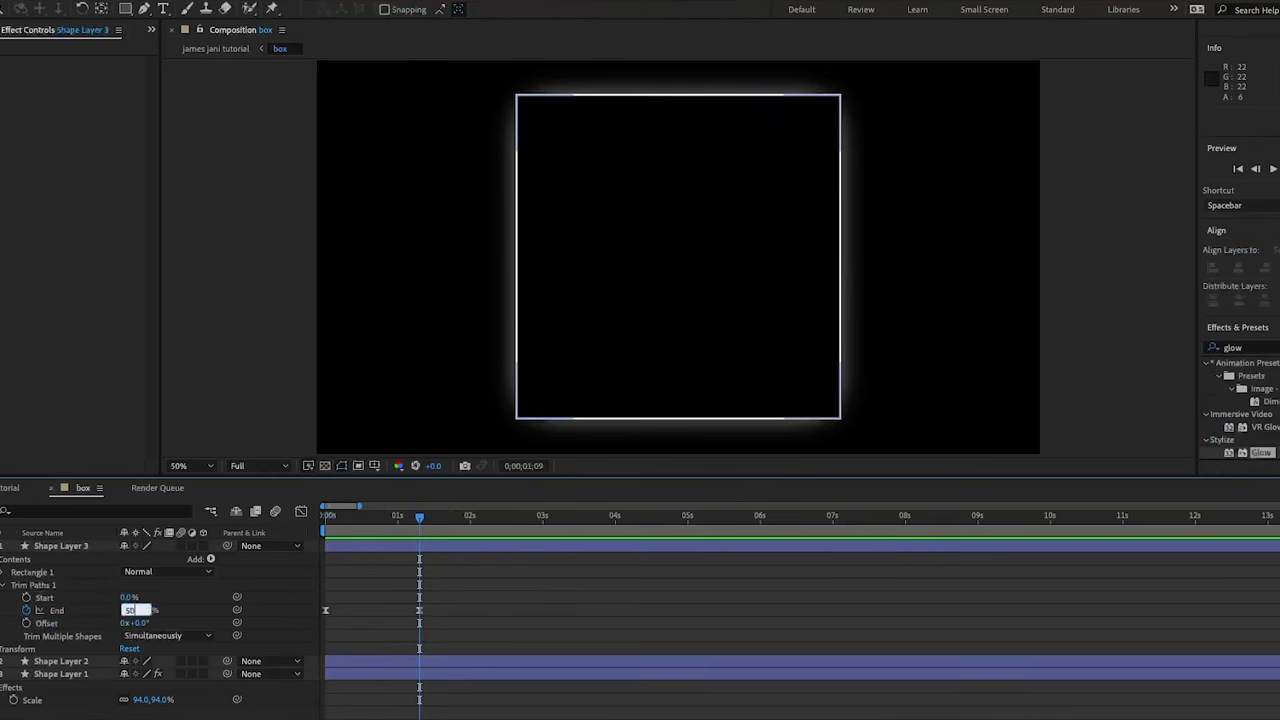
pyautogui.write('50')
pyautogui.press('Return')
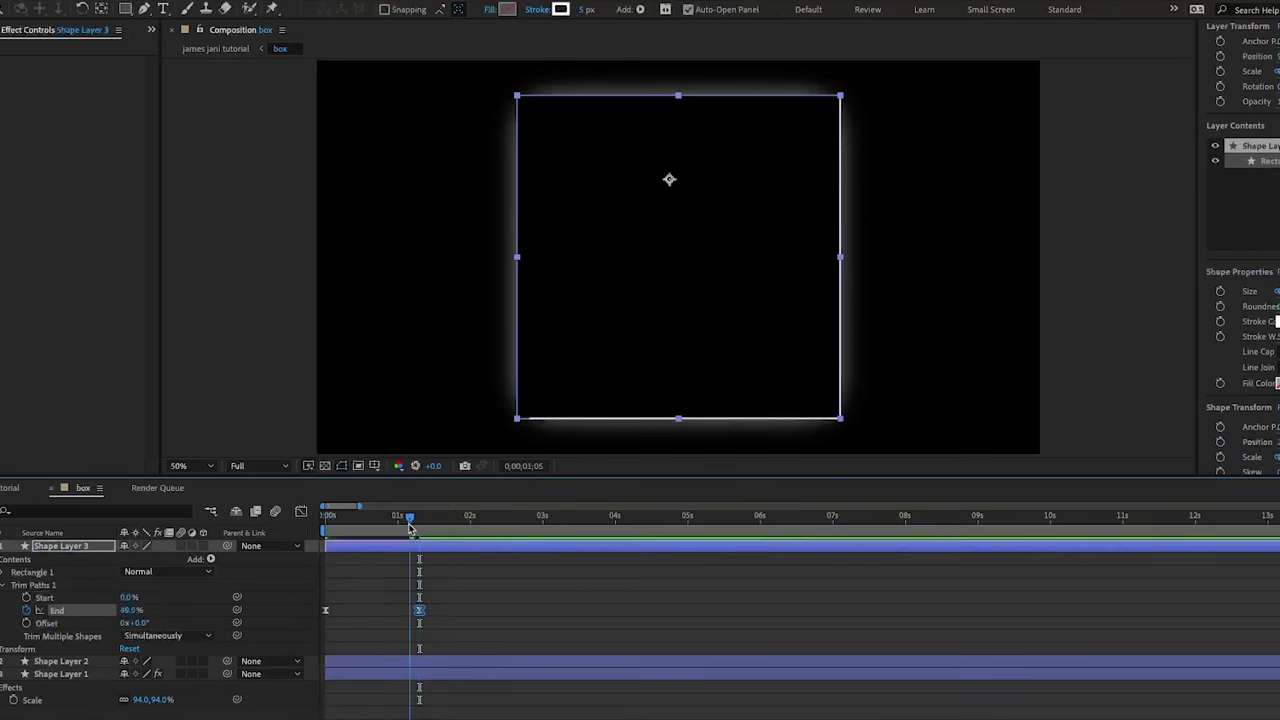
# Set the Trim Paths Offset of Shape Layer 3 to 0x+180.0° and preview from the start
pyautogui.moveTo(138, 622); pyautogui.dragTo(114, 625)
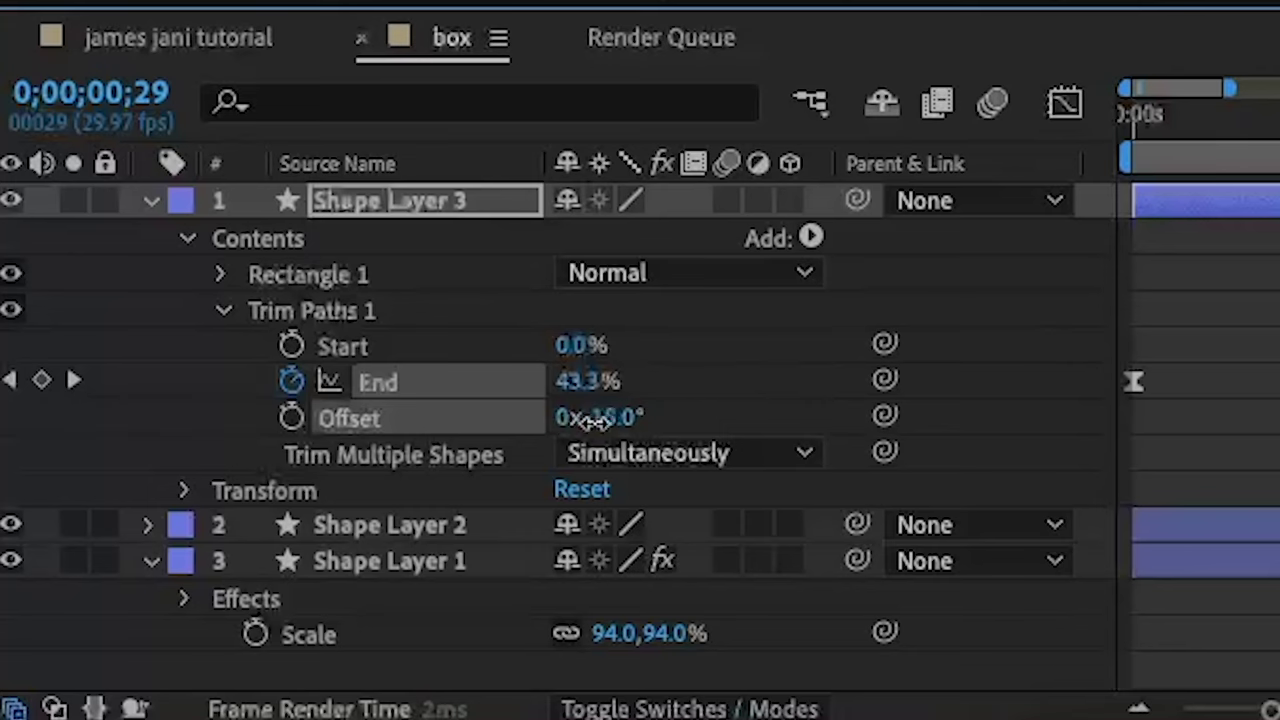
pyautogui.moveTo(597, 420); pyautogui.dragTo(955, 432)
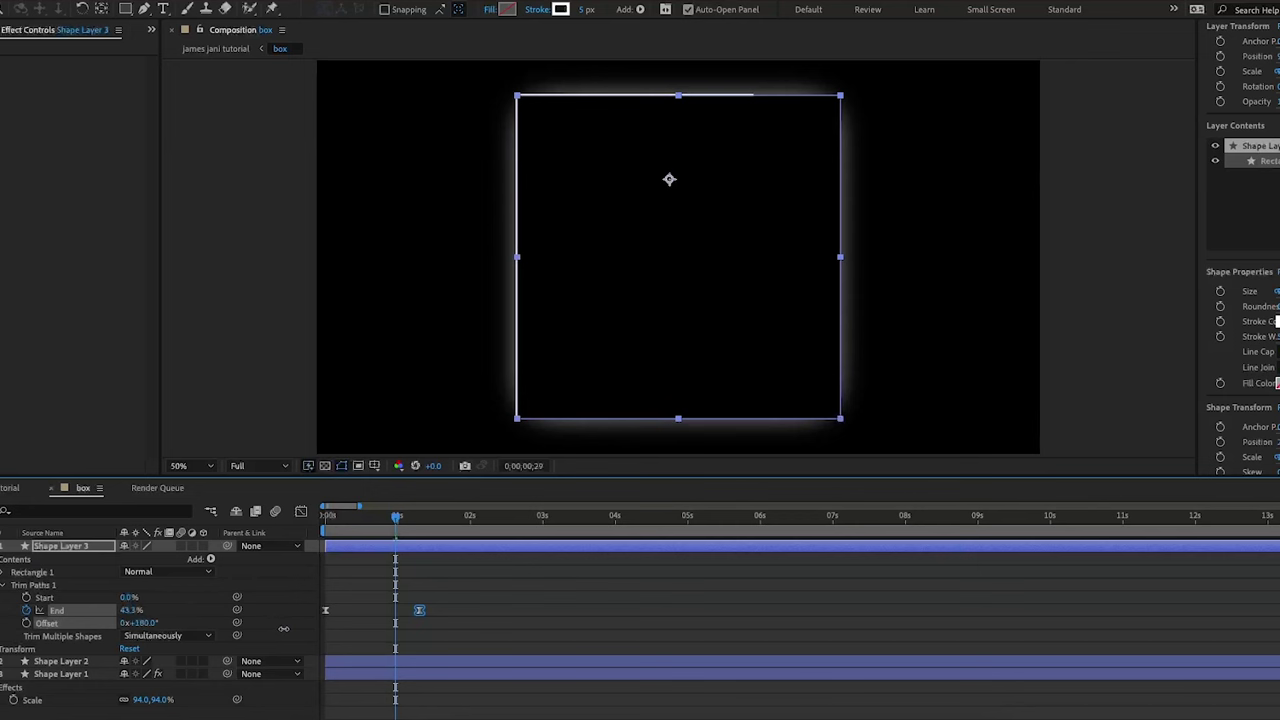
pyautogui.press('Home')
pyautogui.press('space')
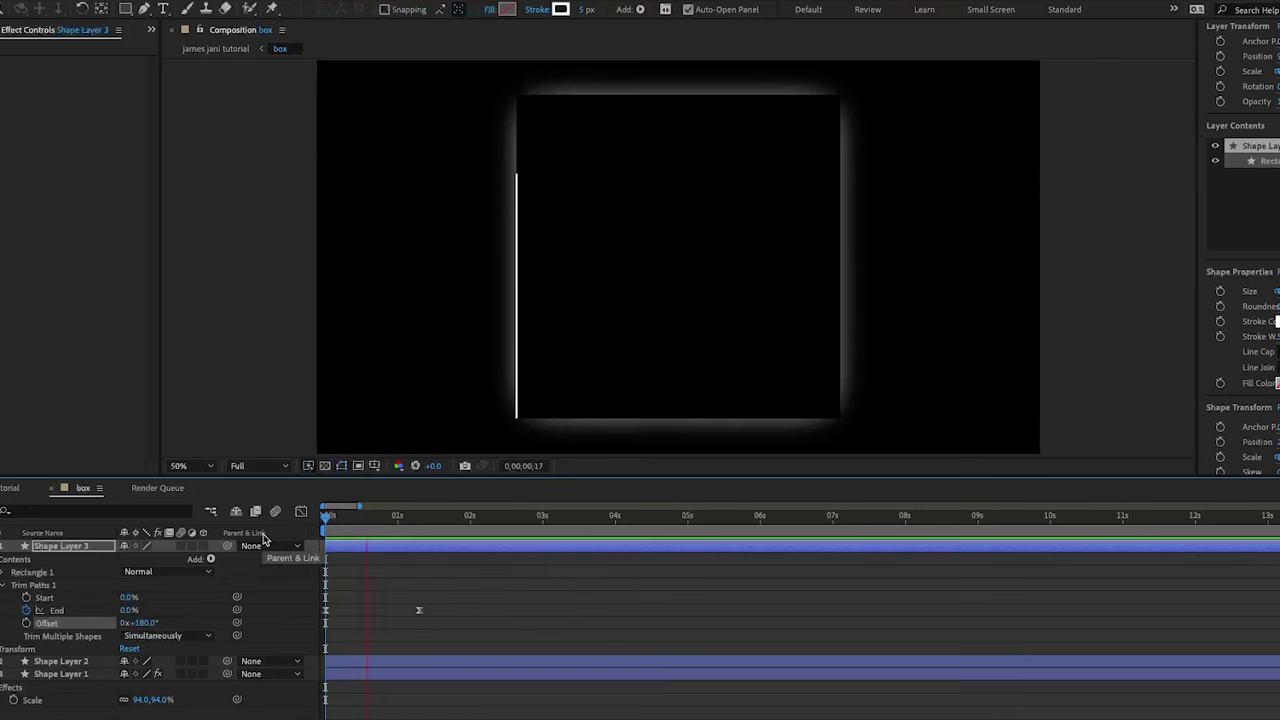
pyautogui.press('space')
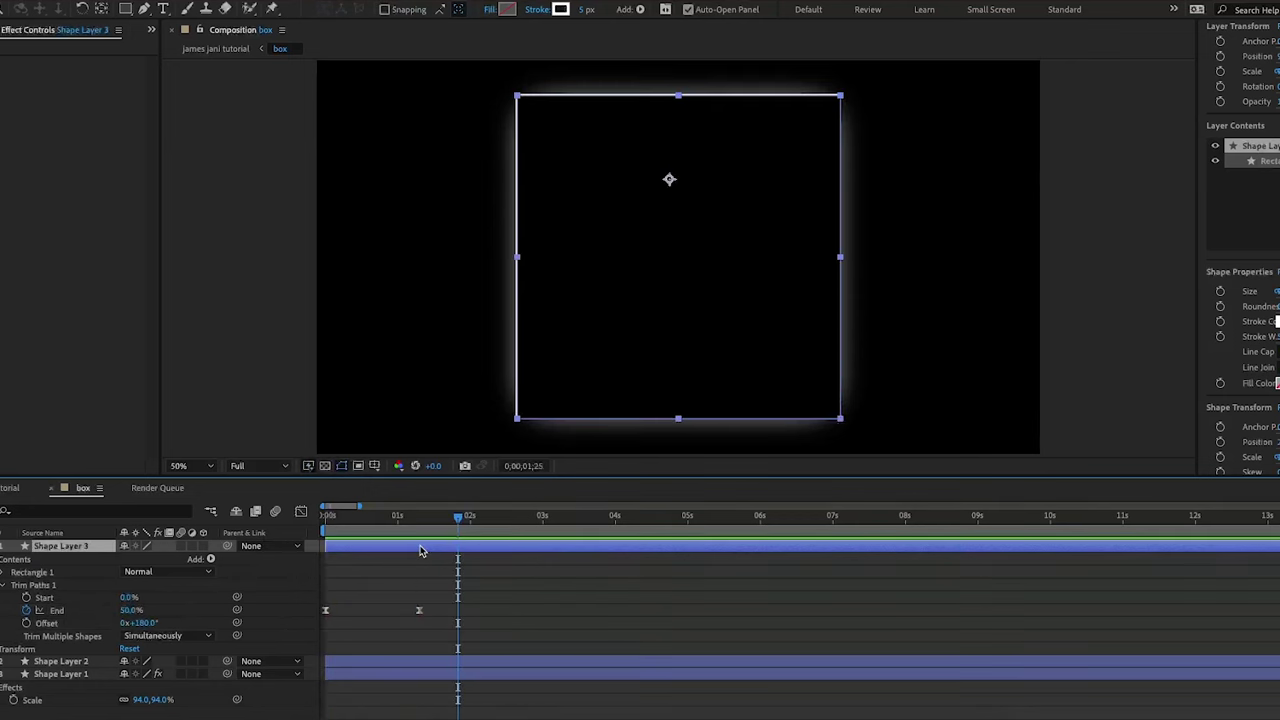
# Duplicate Shape Layer 3 and flip the copy vertically
pyautogui.hotkey('ctrl', 'd')
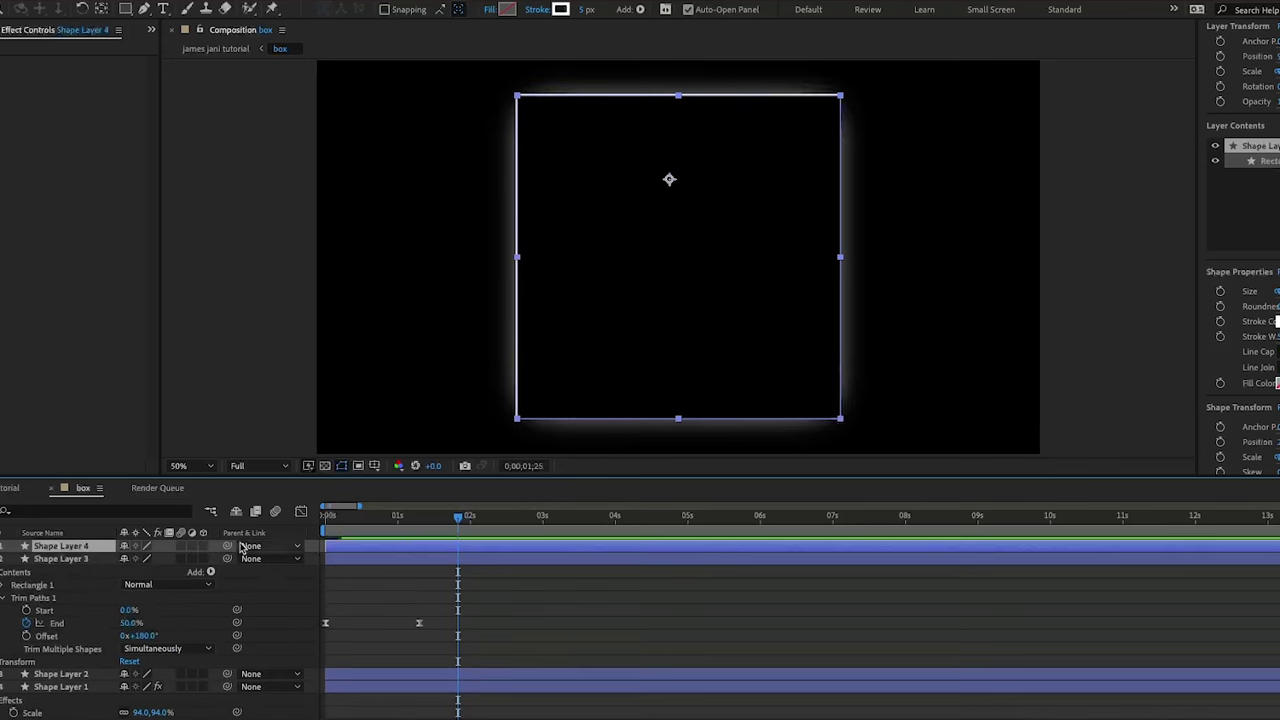
pyautogui.rightClick(76, 549)
pyautogui.moveTo(201, 343)
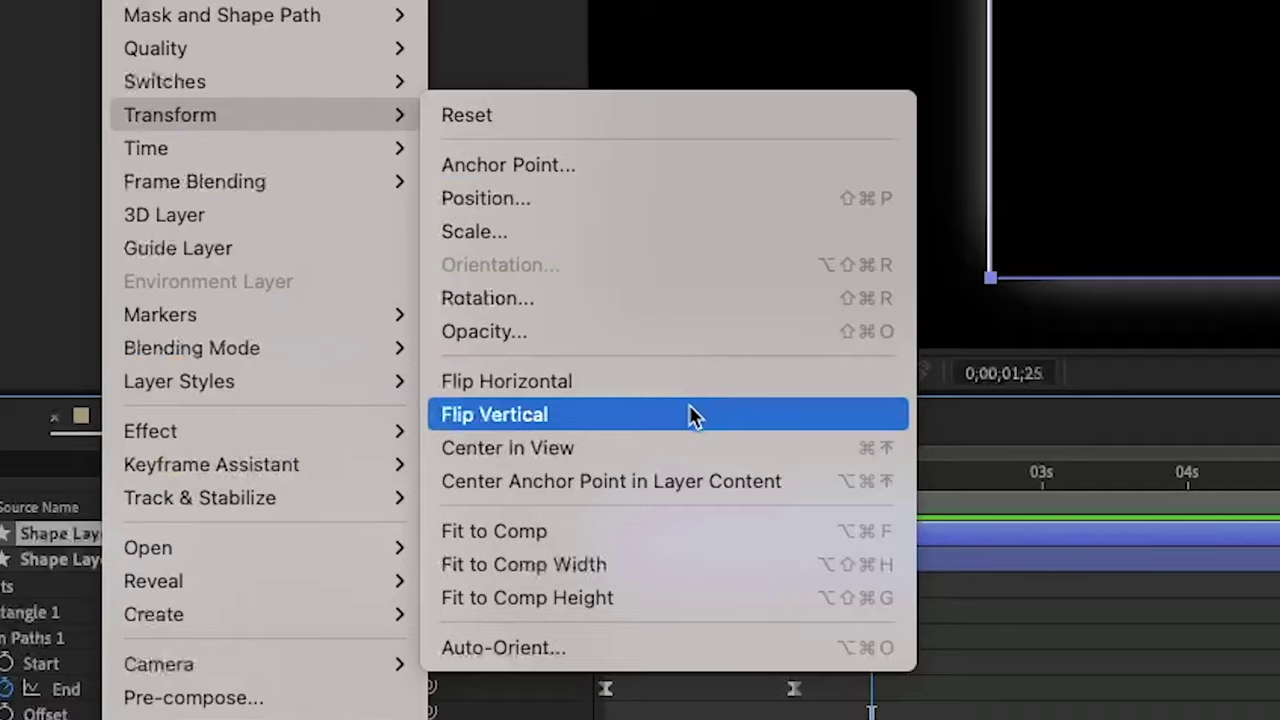
pyautogui.click(370, 486)
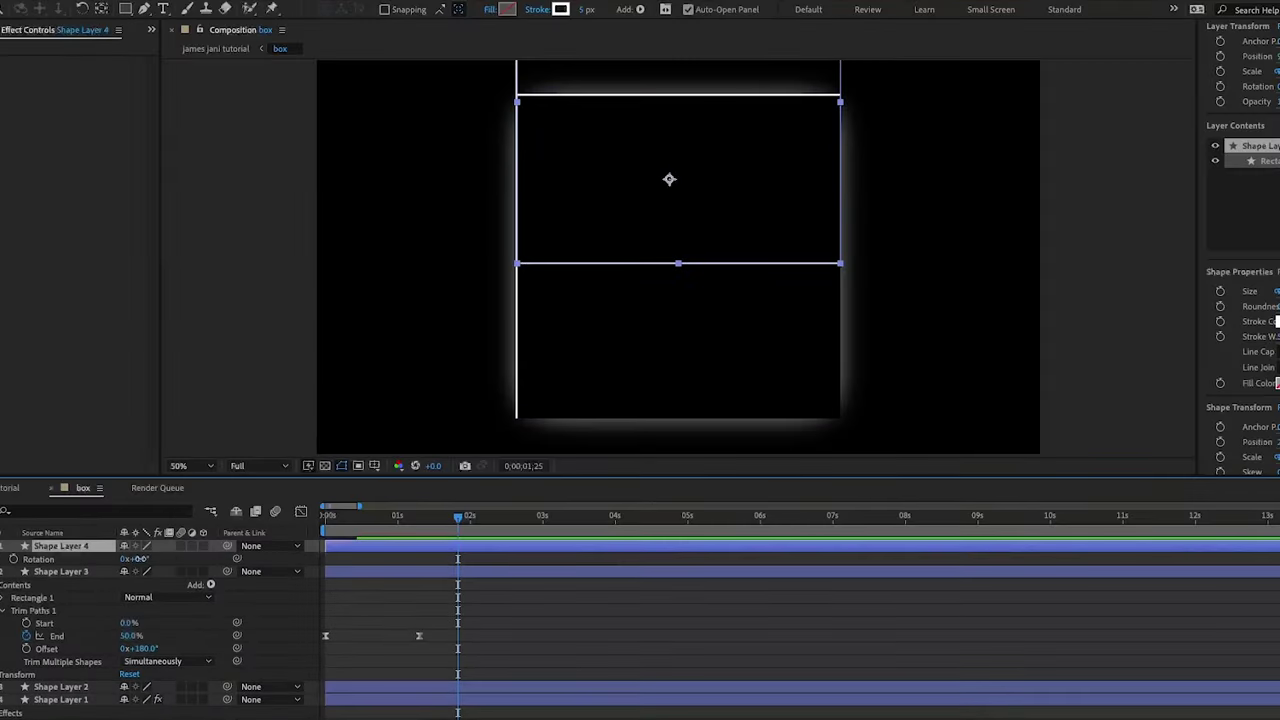
# Set Shape Layer 4's Rotation to -90°, align its outline with the glowing square, and preview both halves drawing on
pyautogui.moveTo(140, 559); pyautogui.dragTo(127, 560)
pyautogui.moveTo(553, 366); pyautogui.dragTo(436, 370)
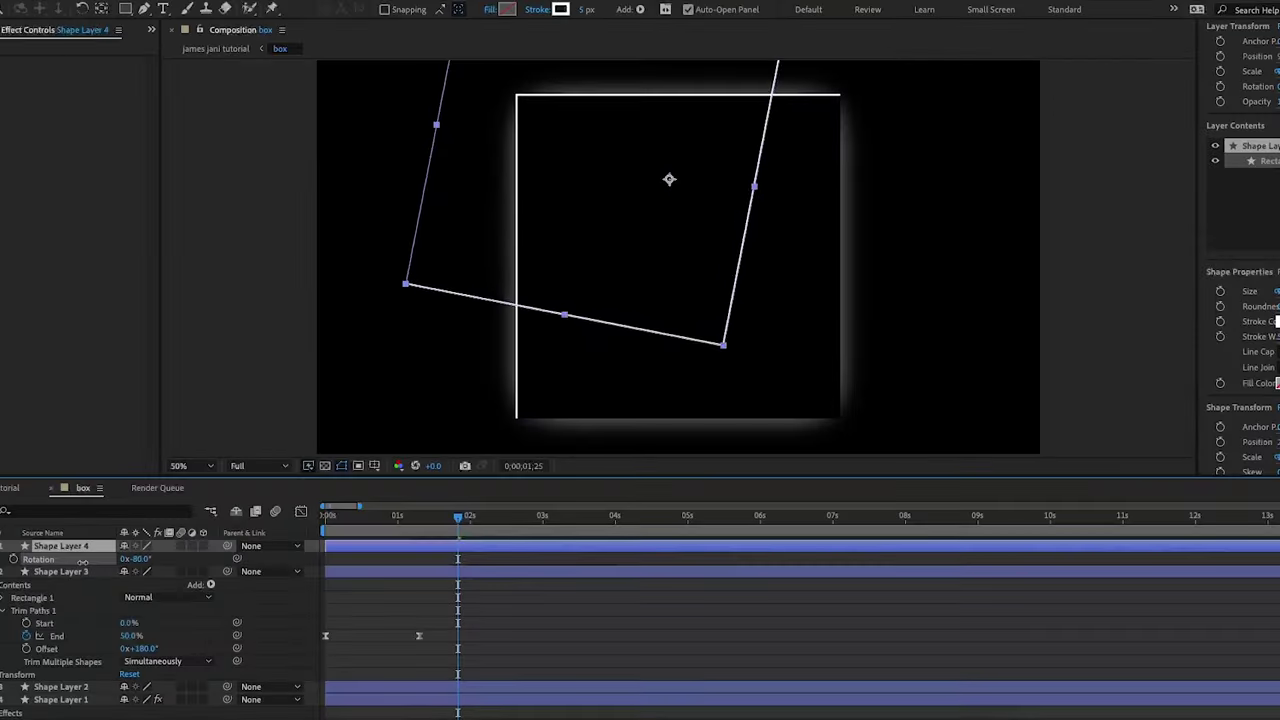
pyautogui.moveTo(73, 562); pyautogui.dragTo(74, 560)
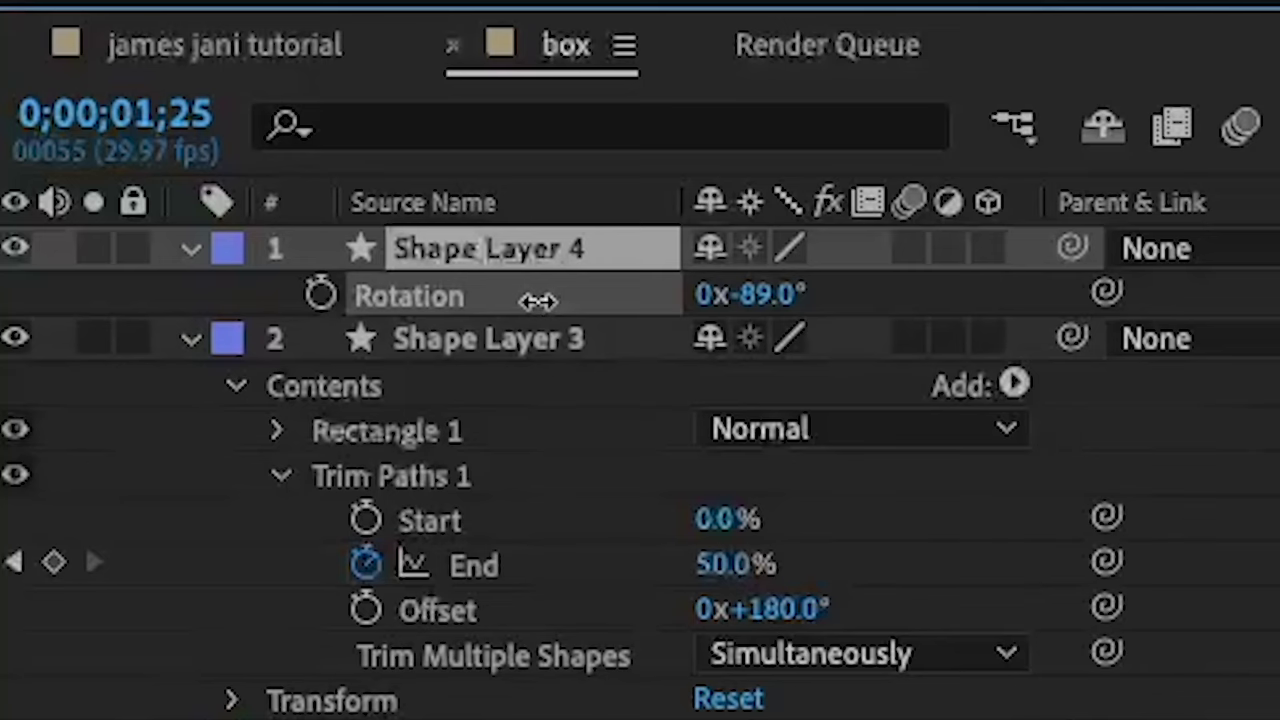
pyautogui.moveTo(537, 301); pyautogui.dragTo(543, 309)
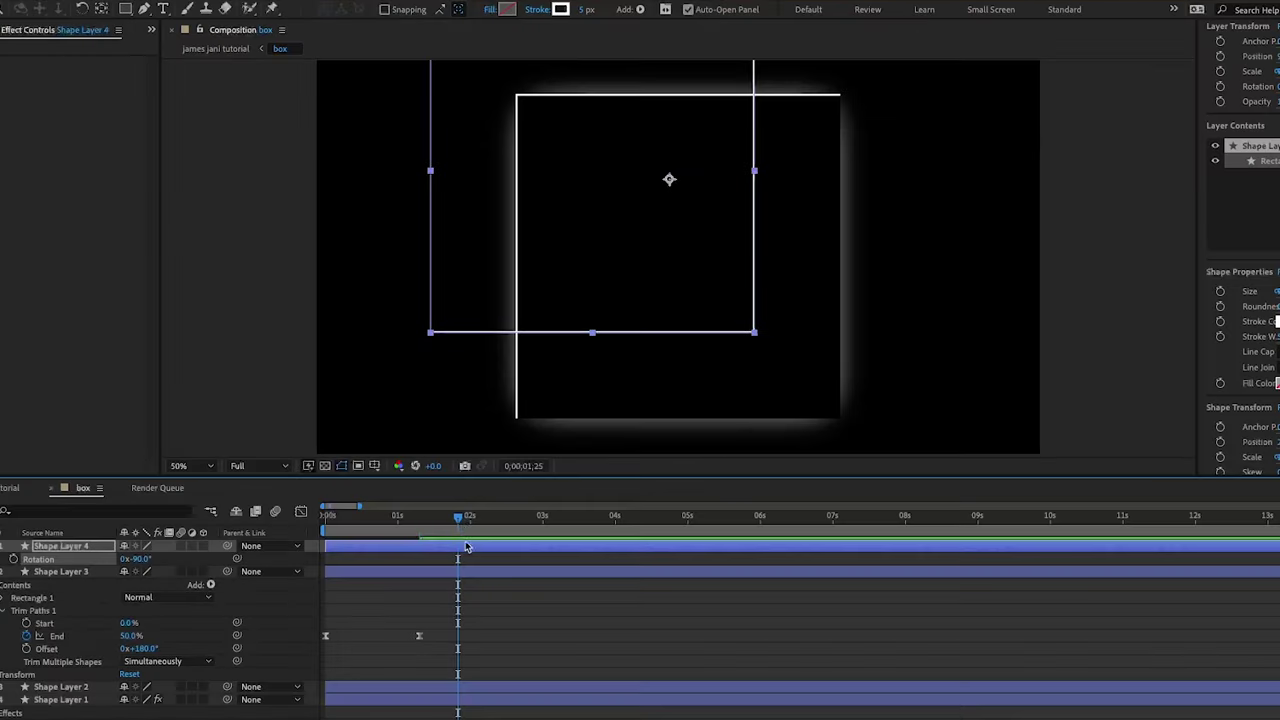
pyautogui.moveTo(433, 538); pyautogui.dragTo(272, 543)
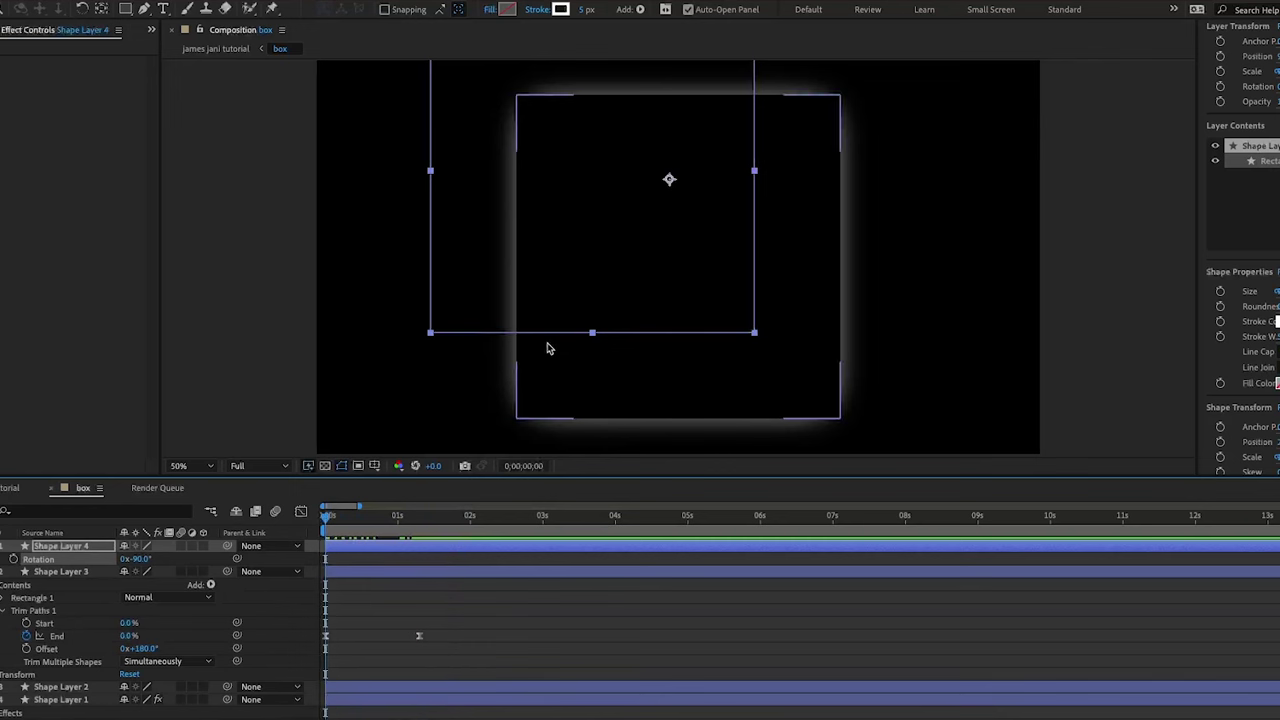
pyautogui.moveTo(530, 300); pyautogui.dragTo(614, 386)
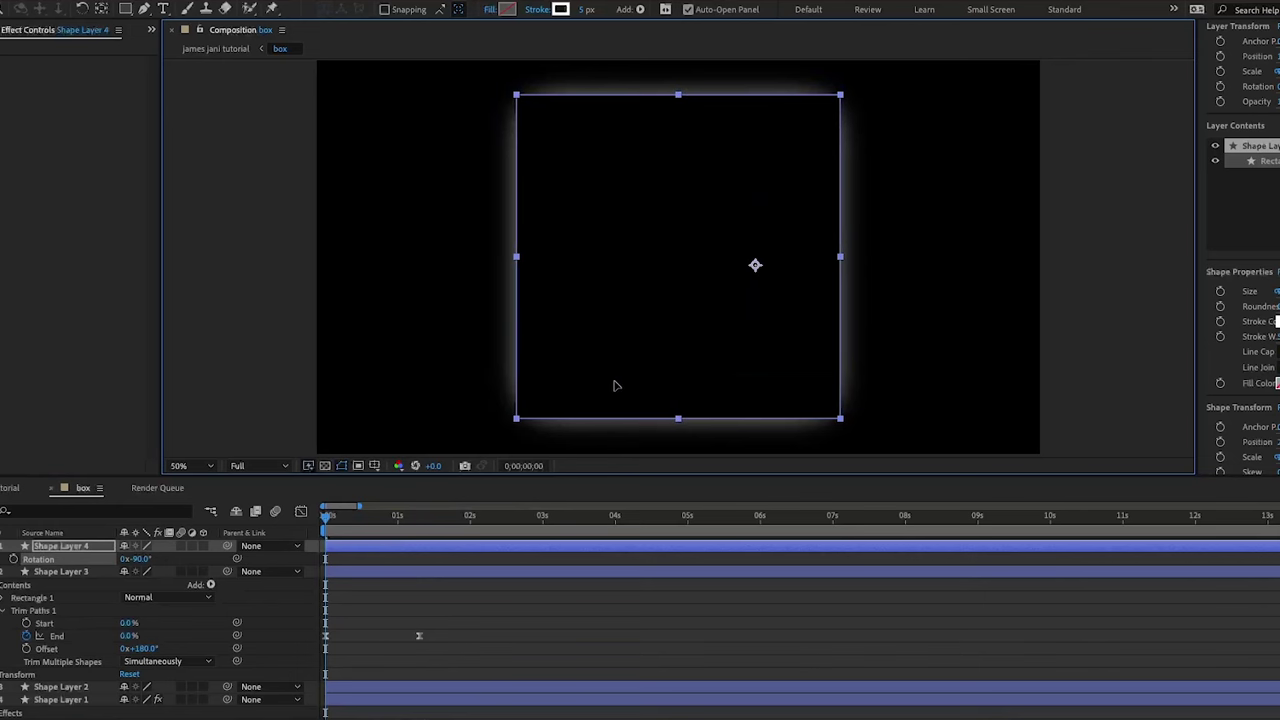
pyautogui.press('space')
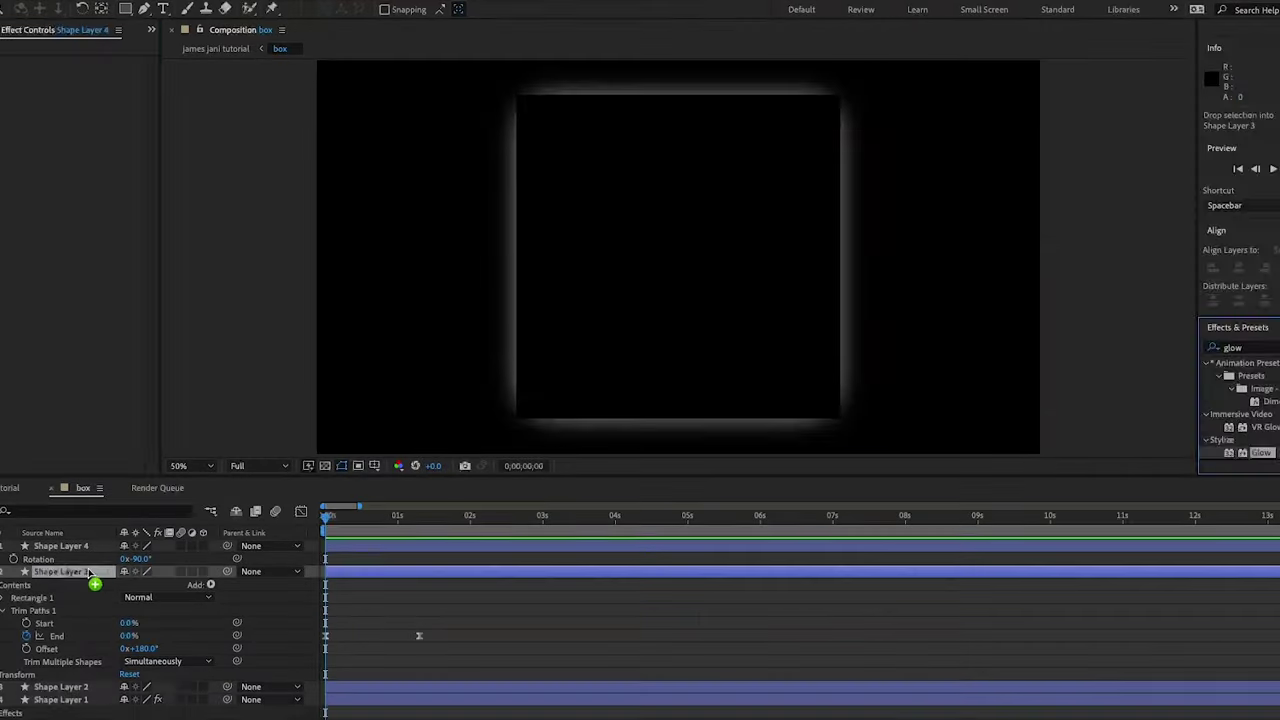
# Apply the same Glow effect to Shape Layer 3 and Shape Layer 4, and preview the glowing outline
pyautogui.moveTo(328, 528); pyautogui.dragTo(371, 518)
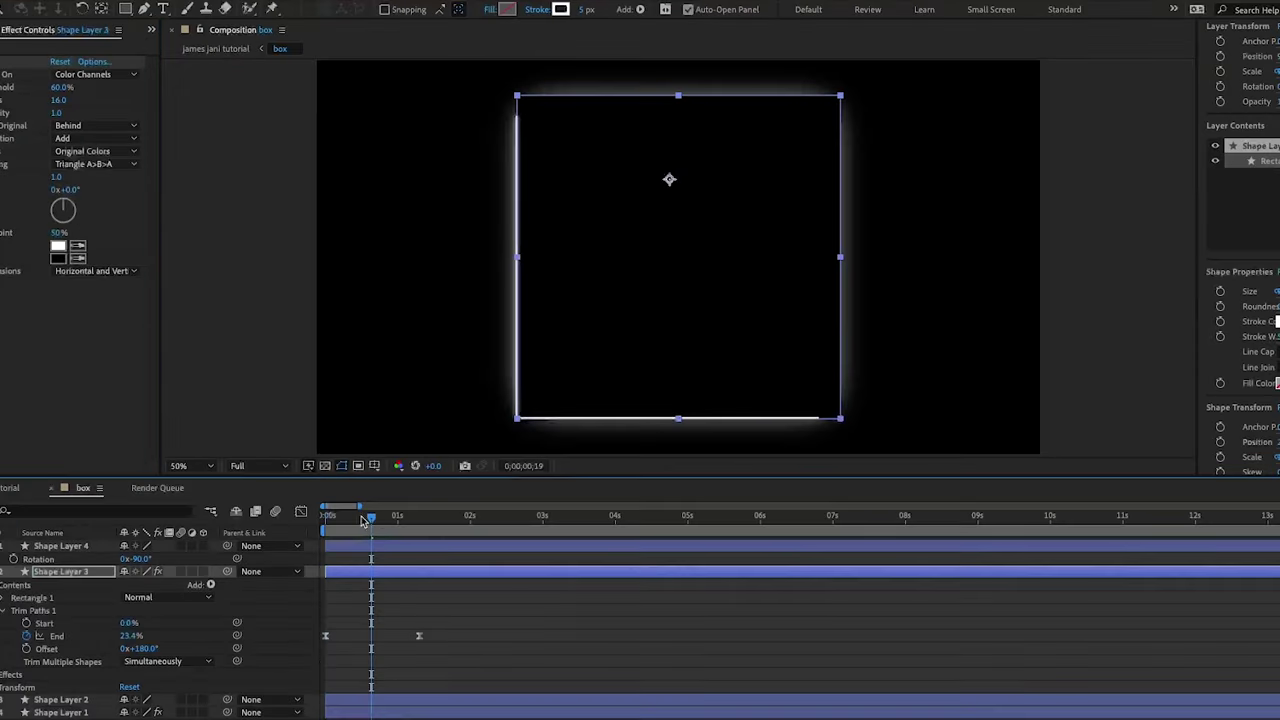
pyautogui.moveTo(368, 521); pyautogui.dragTo(309, 518)
pyautogui.press('space')
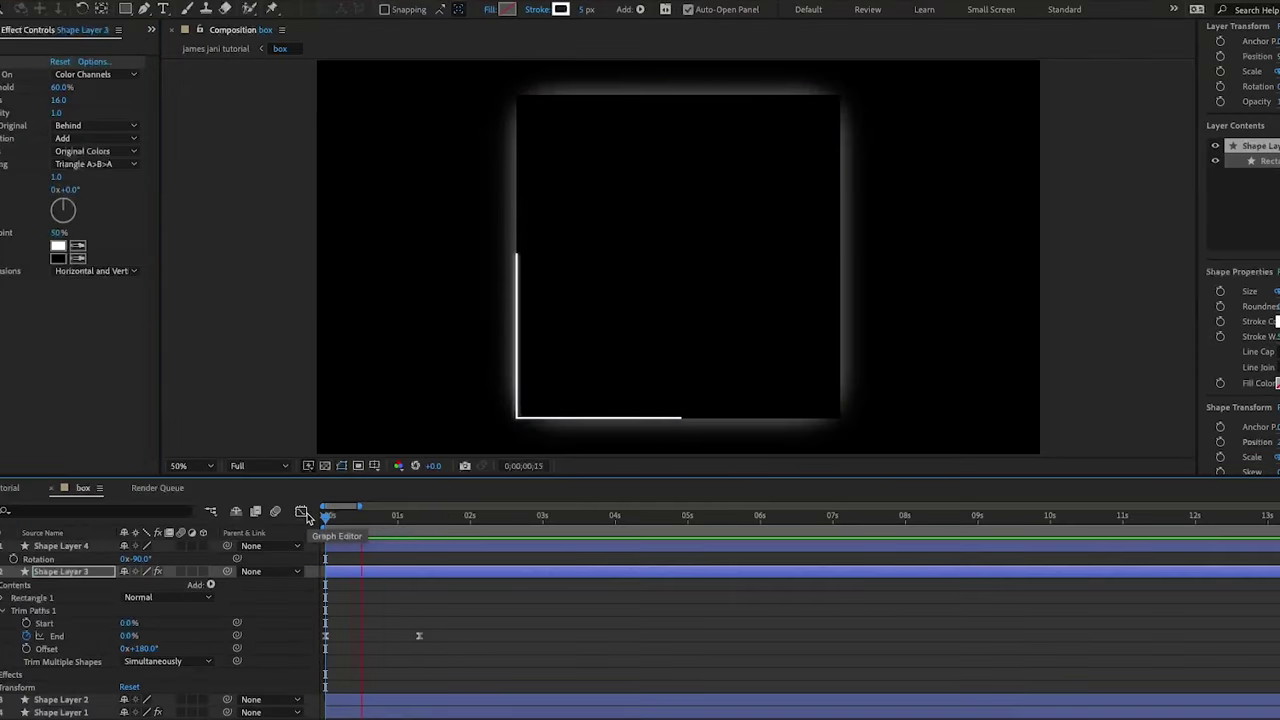
pyautogui.press('space')
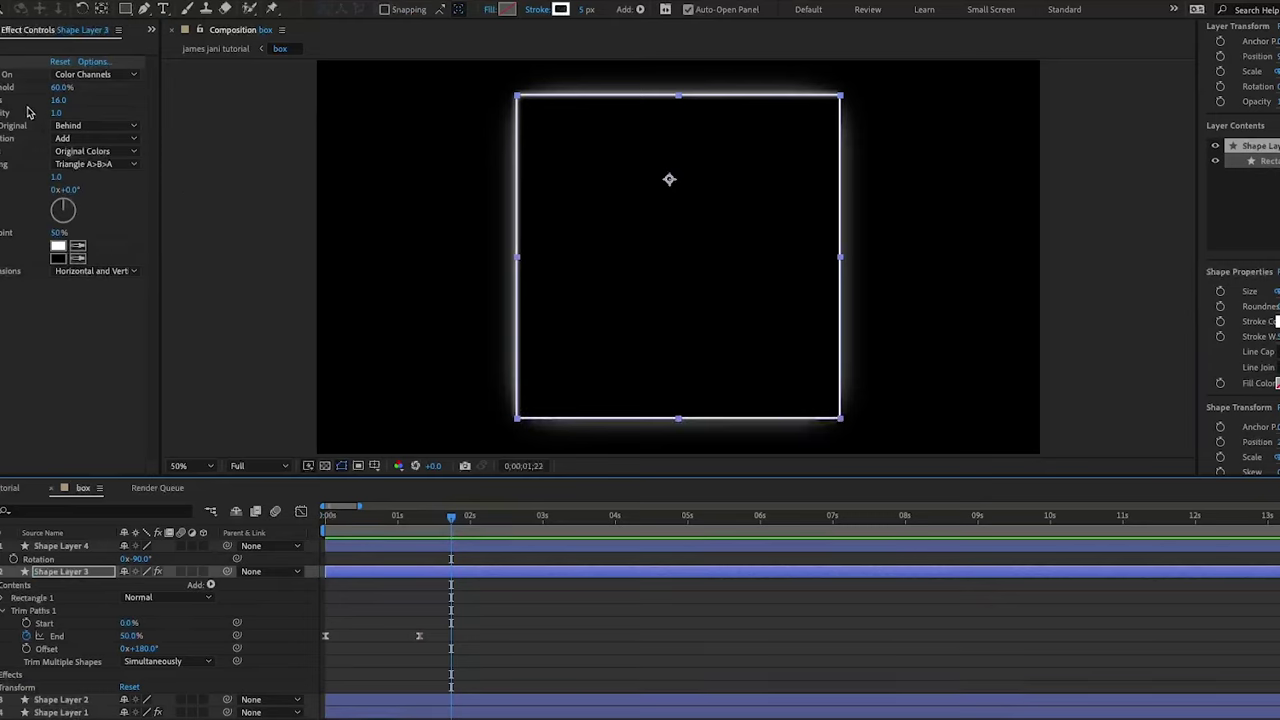
pyautogui.click(92, 546)
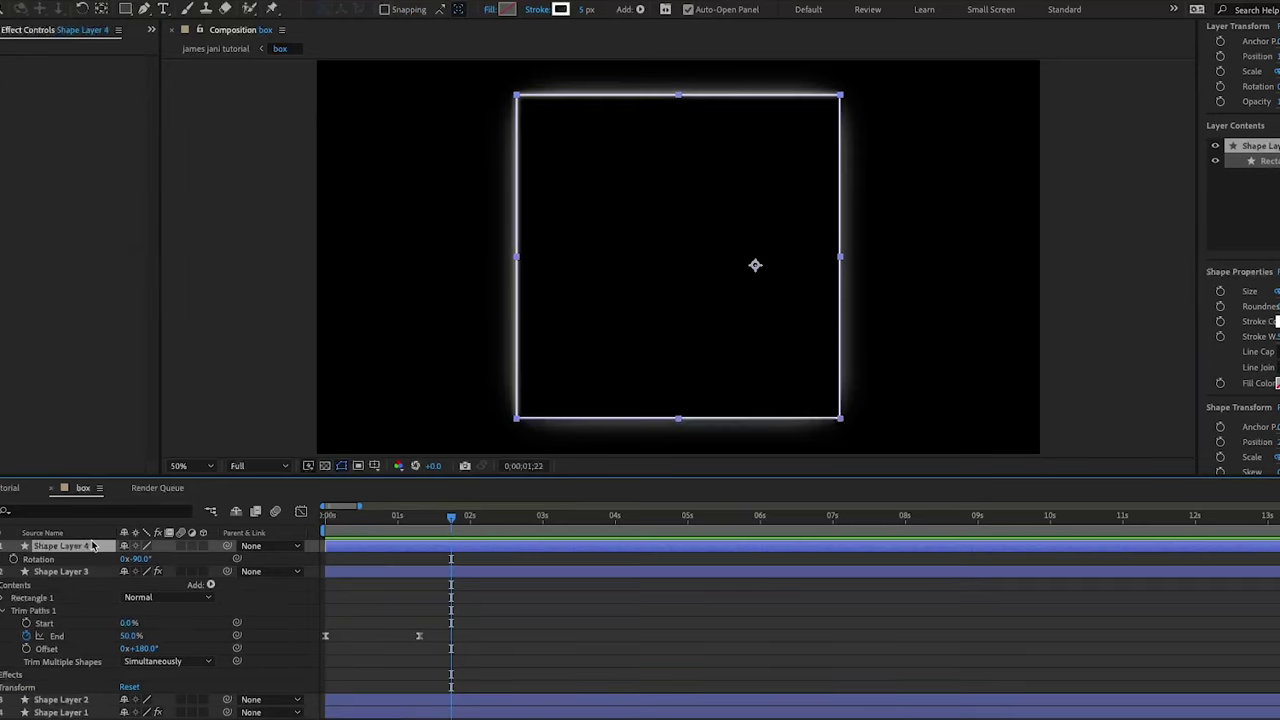
pyautogui.hotkey('ctrl', 'v')
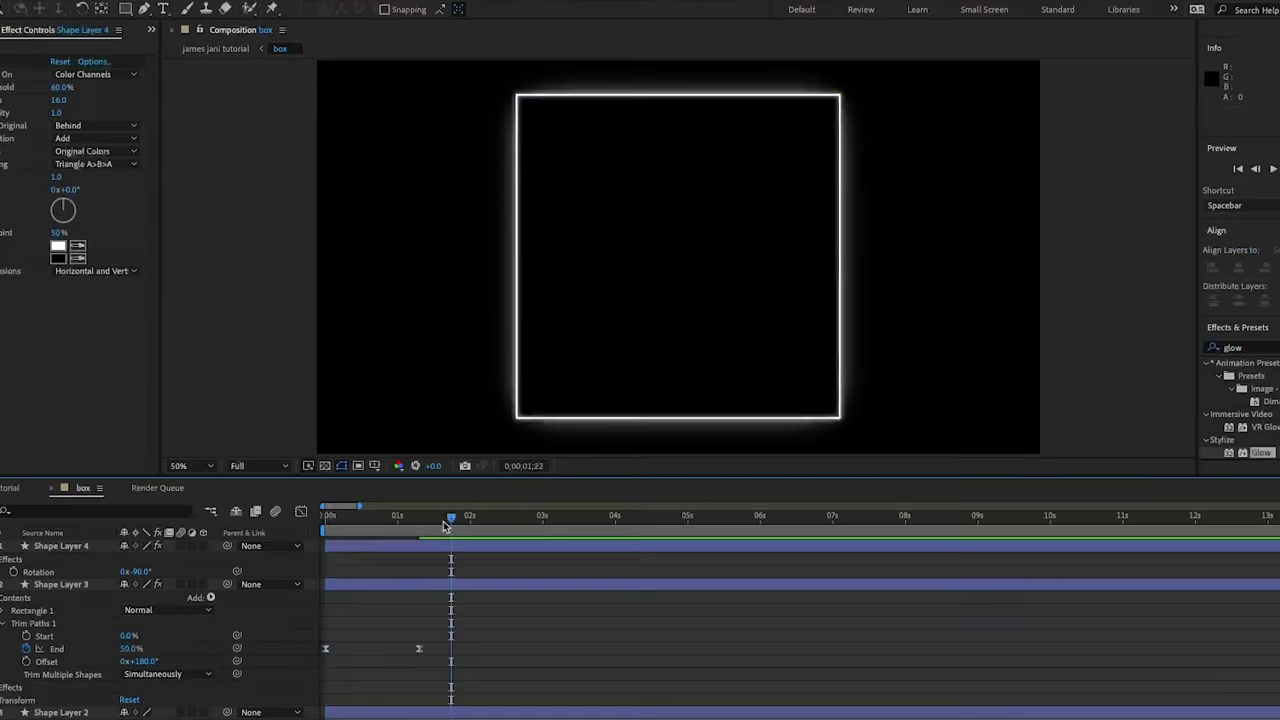
pyautogui.press('space')
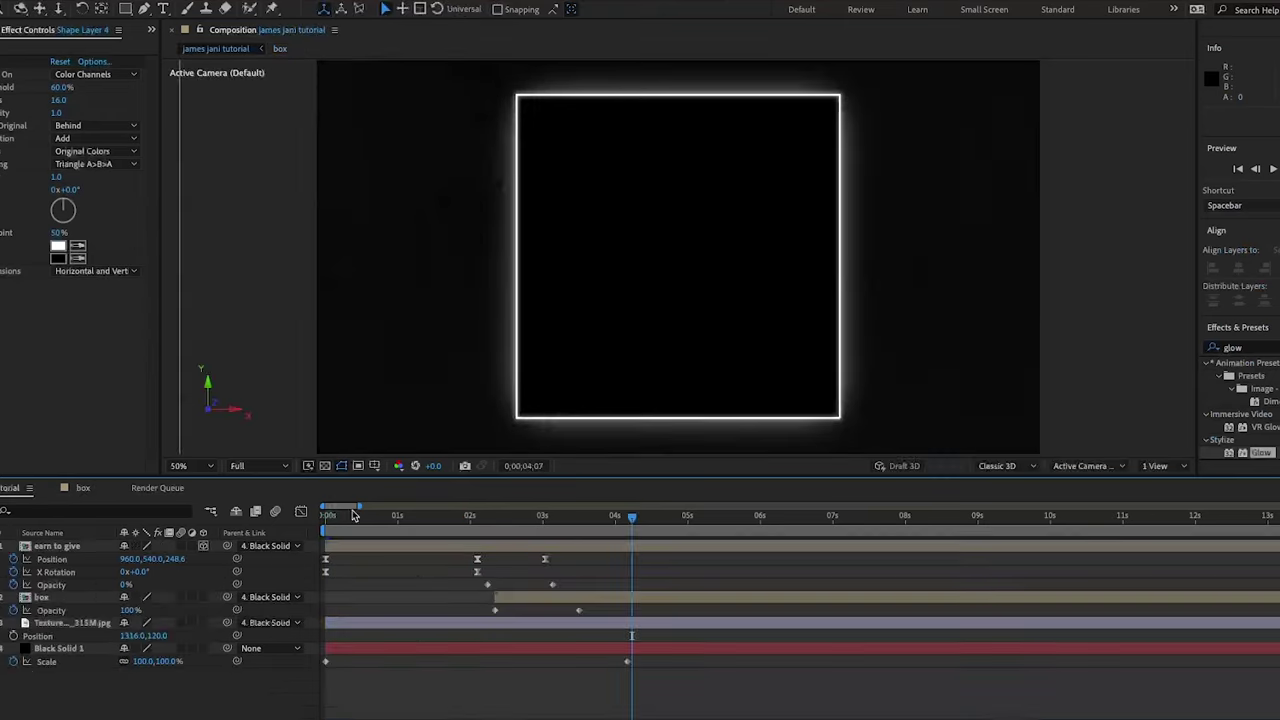
# In the james jani tutorial composition, try 90% for the box layer's Opacity keyframe at 0;00;03;15 and settle on 95%
pyautogui.moveTo(566, 518); pyautogui.dragTo(614, 583)
pyautogui.press('space')
pyautogui.click(130, 610)
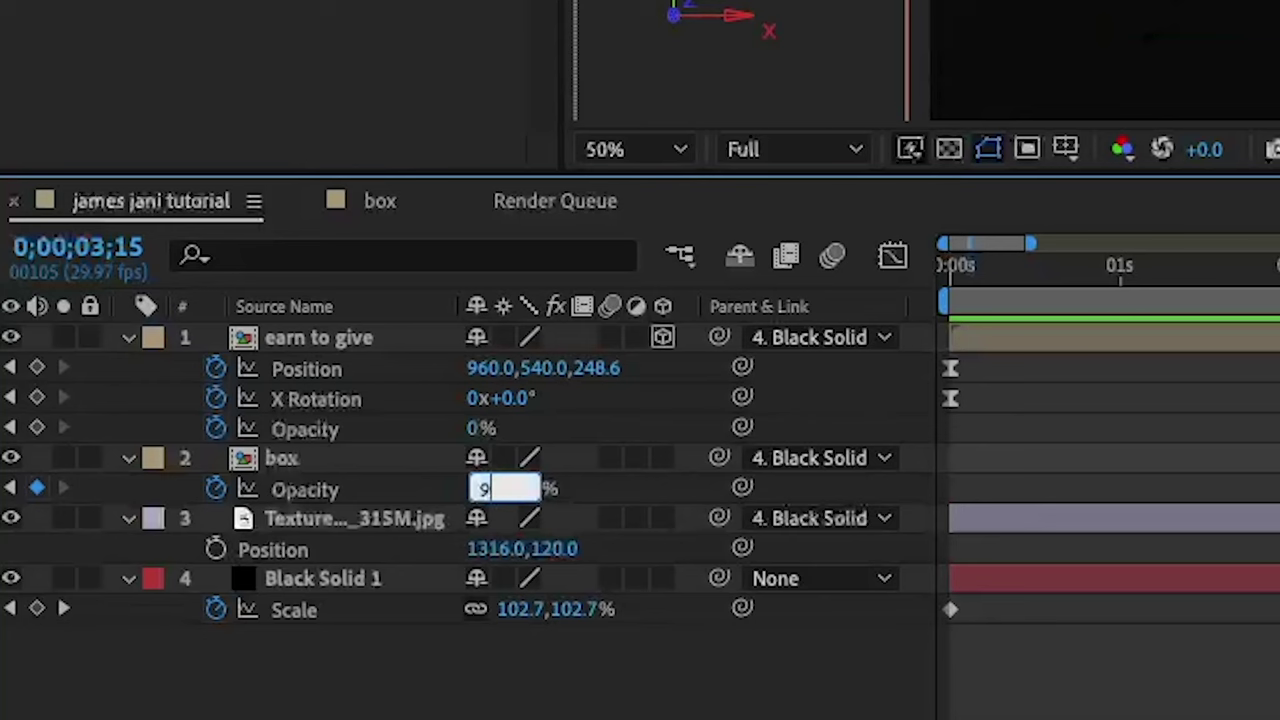
pyautogui.press('Return')
pyautogui.click(463, 669)
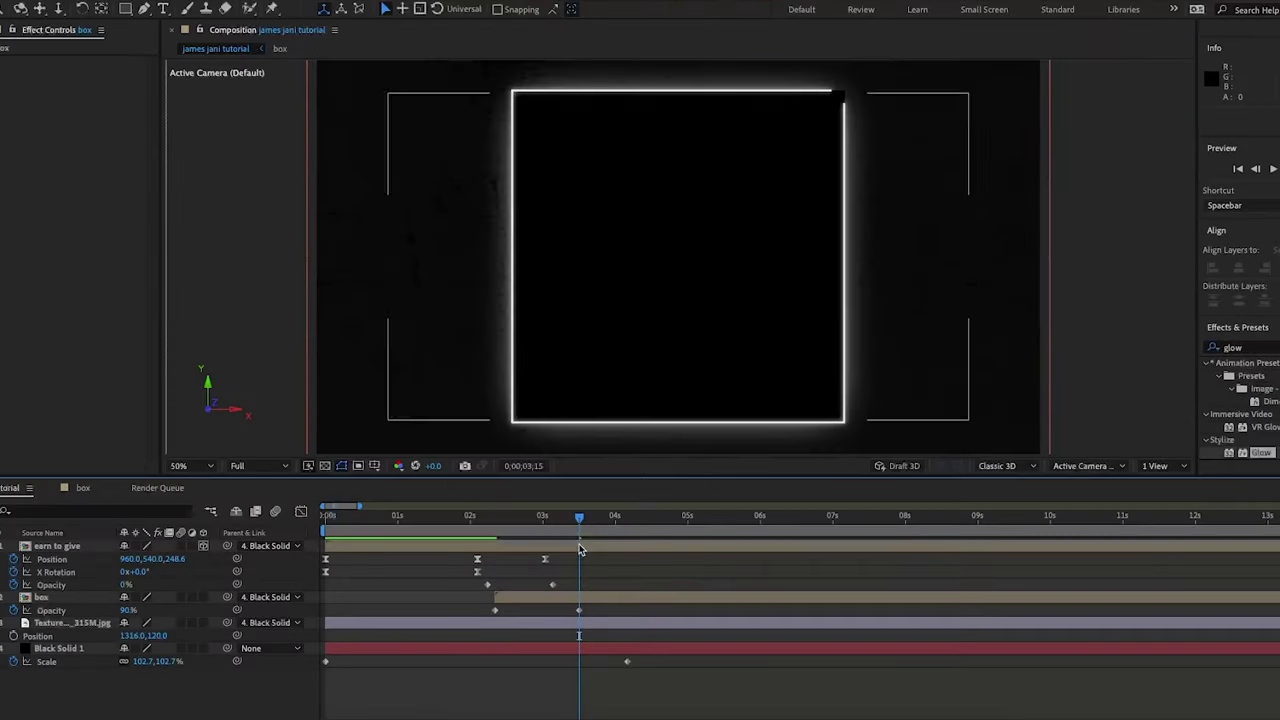
pyautogui.moveTo(580, 520); pyautogui.dragTo(566, 534)
pyautogui.press('space')
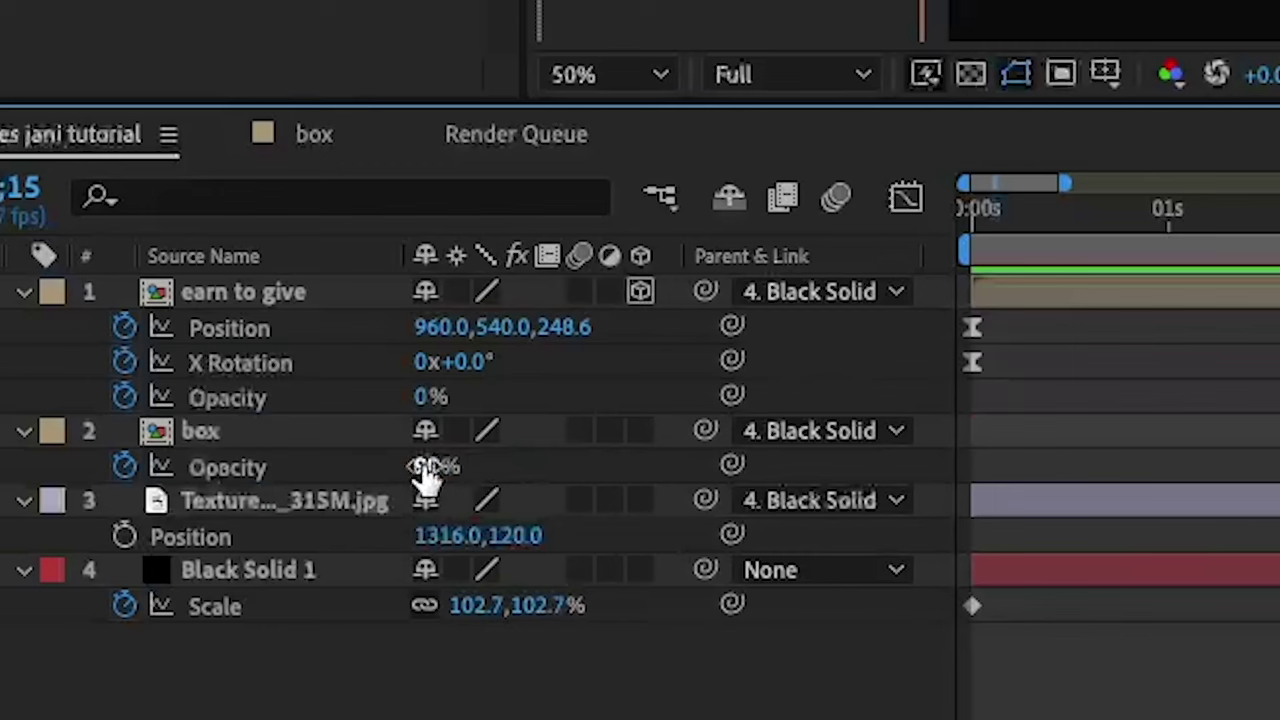
pyautogui.click(125, 613)
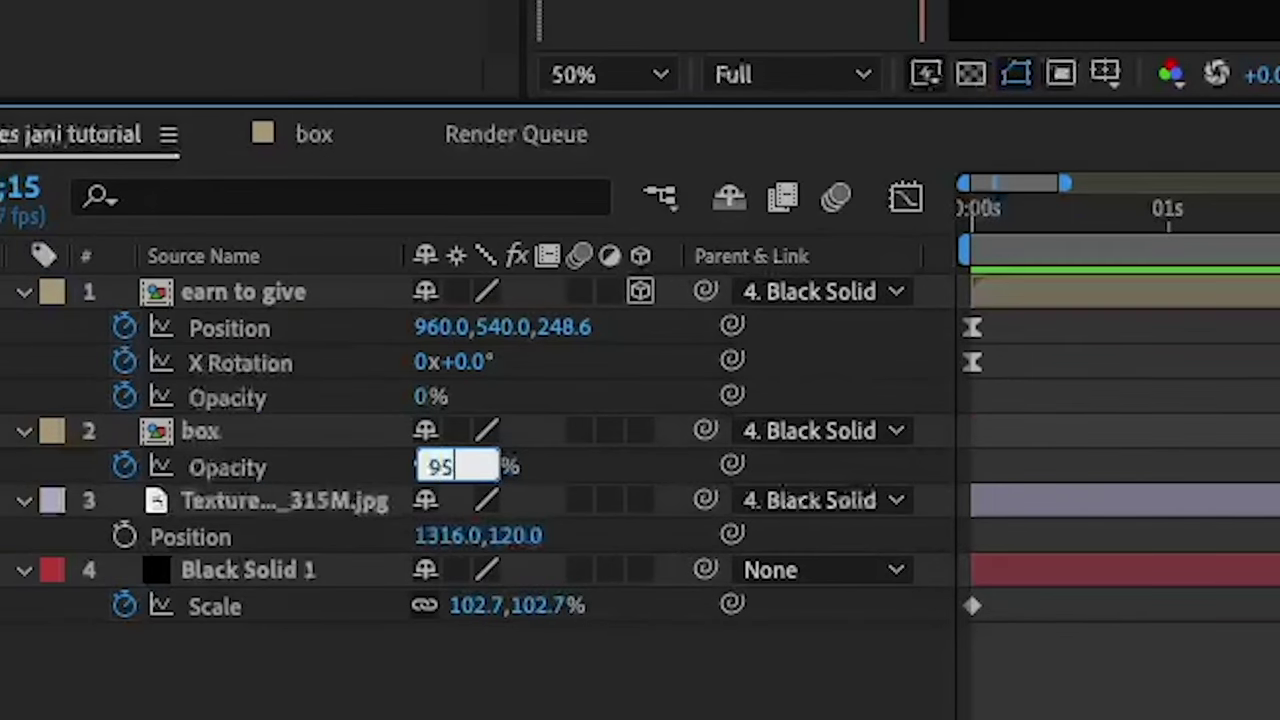
pyautogui.write('95')
pyautogui.press('Return')
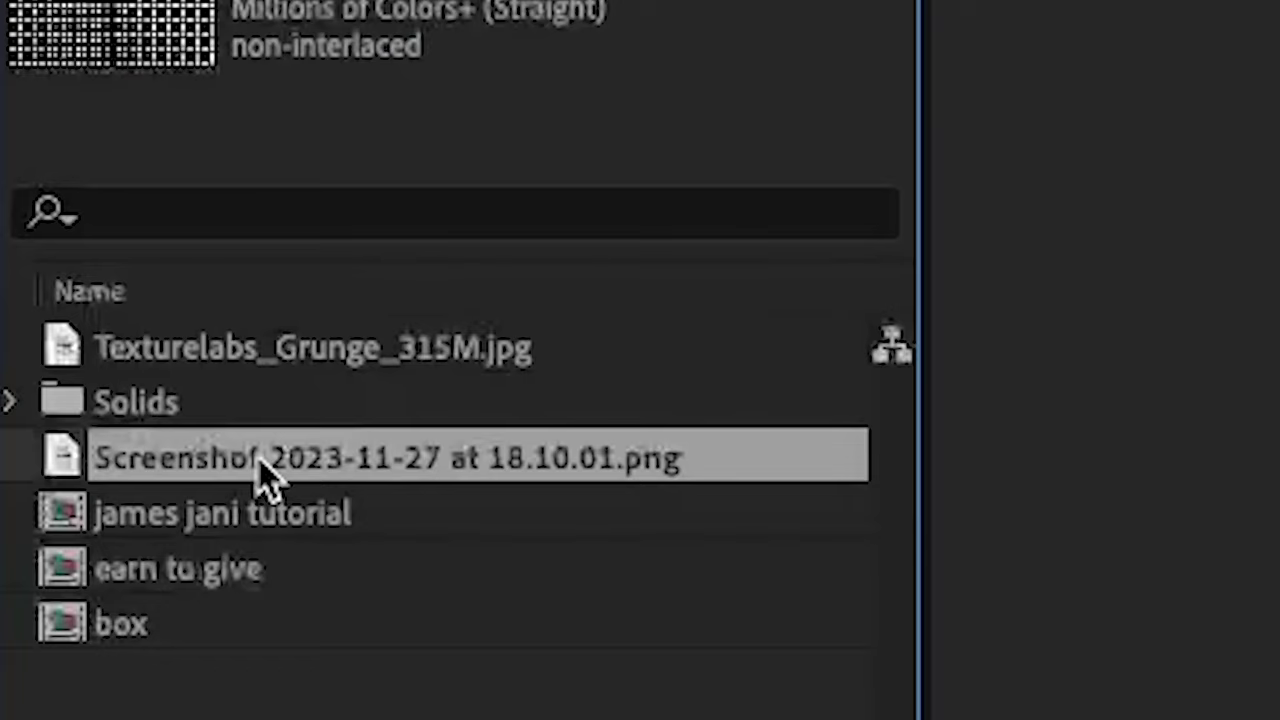
# Add Screenshot 2023-11-27 at 18.10.01.png as the top layer of the box composition and scale it to 8%
pyautogui.moveTo(260, 460); pyautogui.dragTo(338, 546)
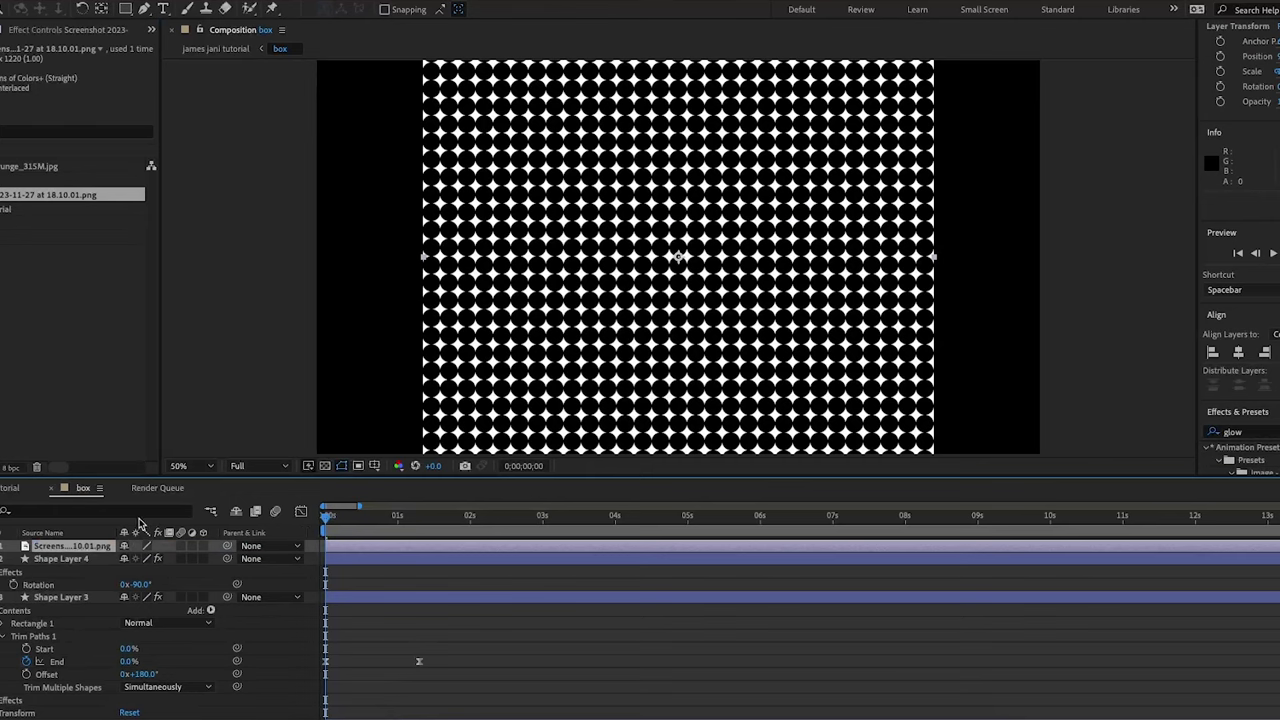
pyautogui.press('s')
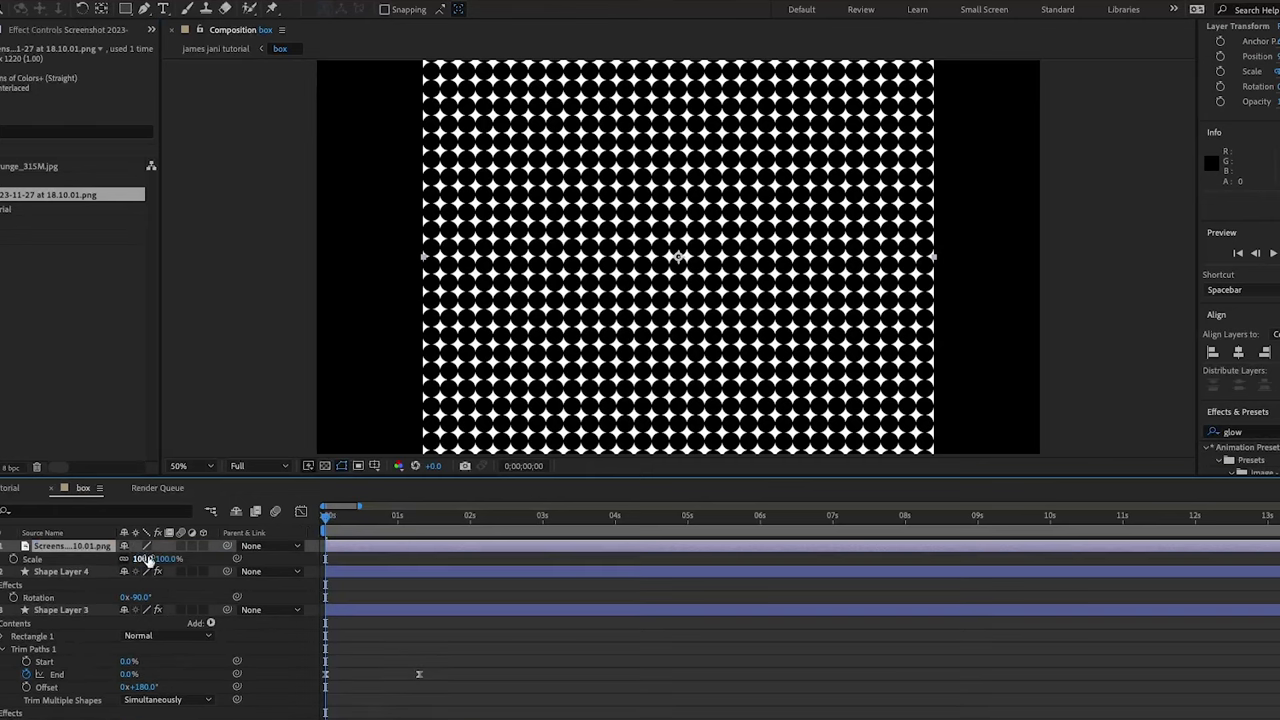
pyautogui.moveTo(160, 558); pyautogui.dragTo(108, 572)
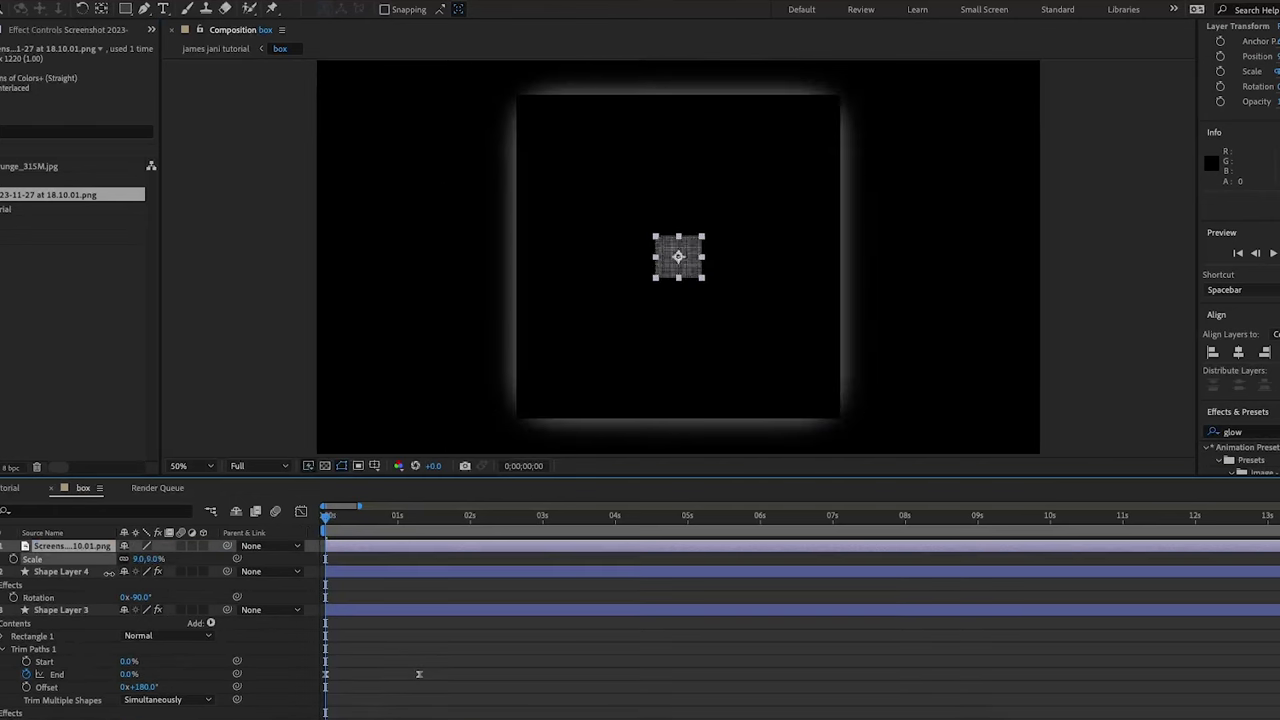
pyautogui.press('Return')
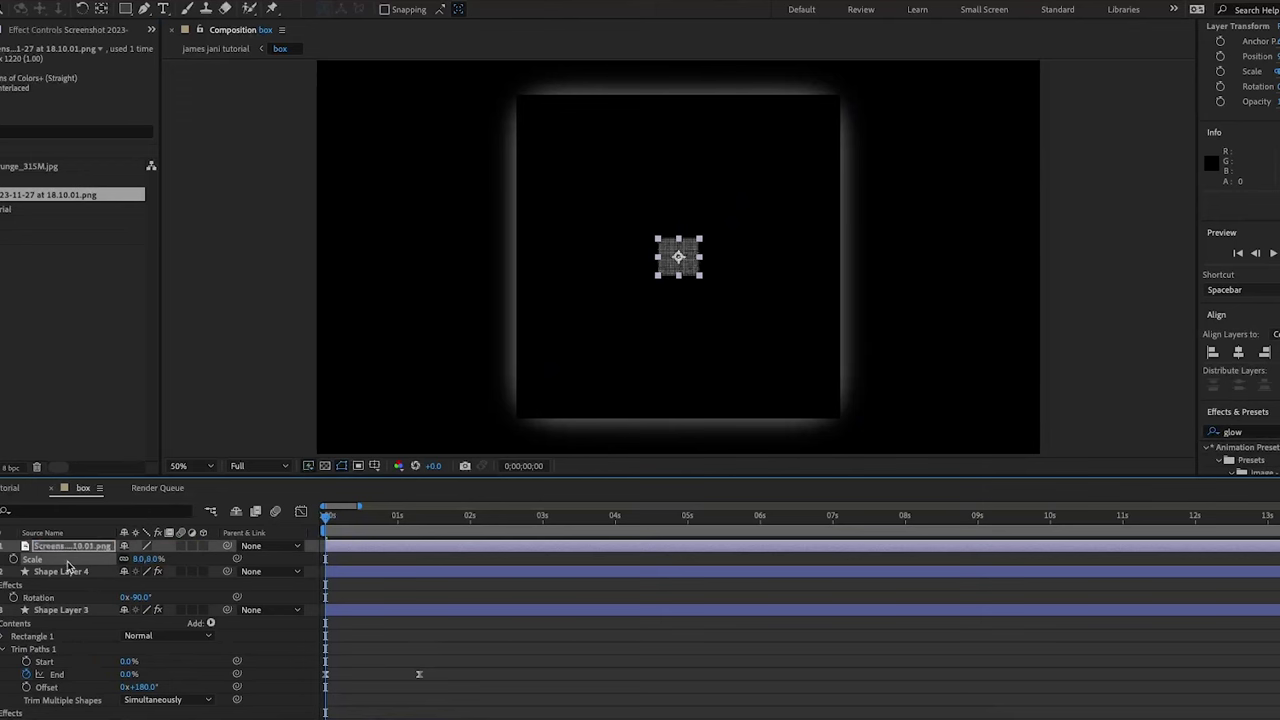
# Find the Tint effect and apply it to the pattern screenshot layer
pyautogui.click(867, 447)
pyautogui.moveTo(1268, 347); pyautogui.dragTo(1187, 352)
pyautogui.press('BackSpace')
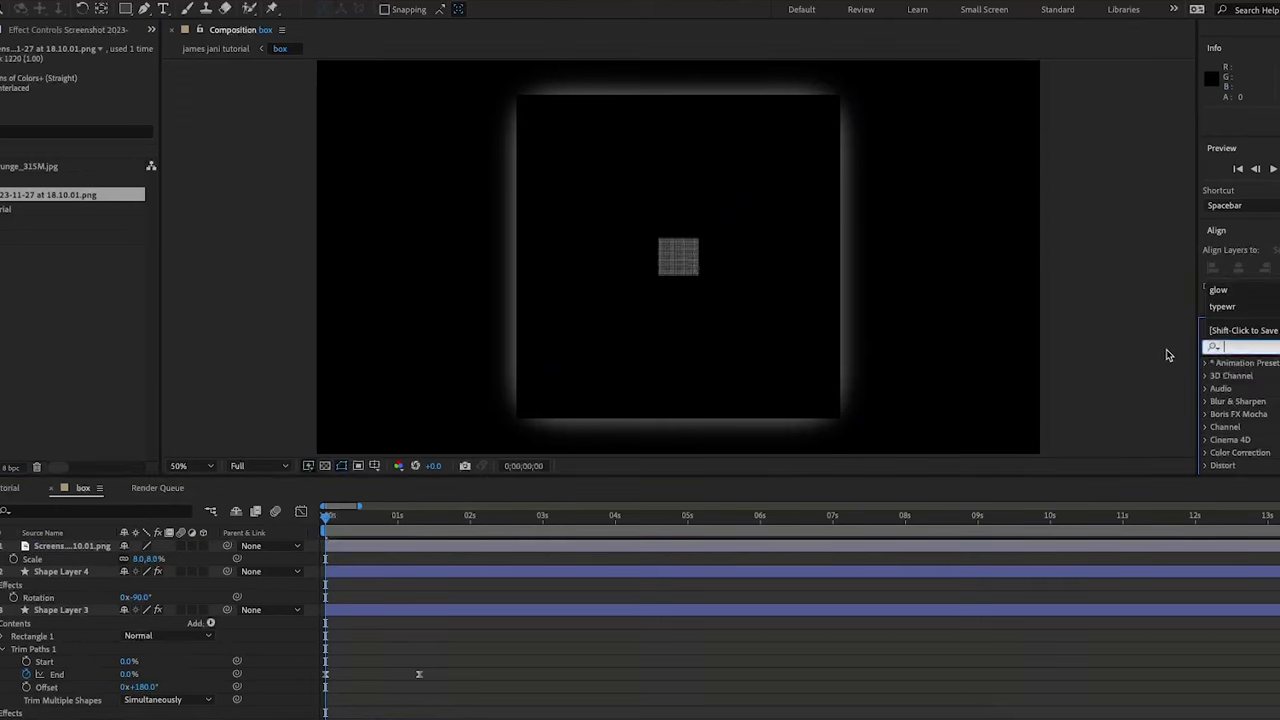
pyautogui.write('ti')
pyautogui.write('nt')
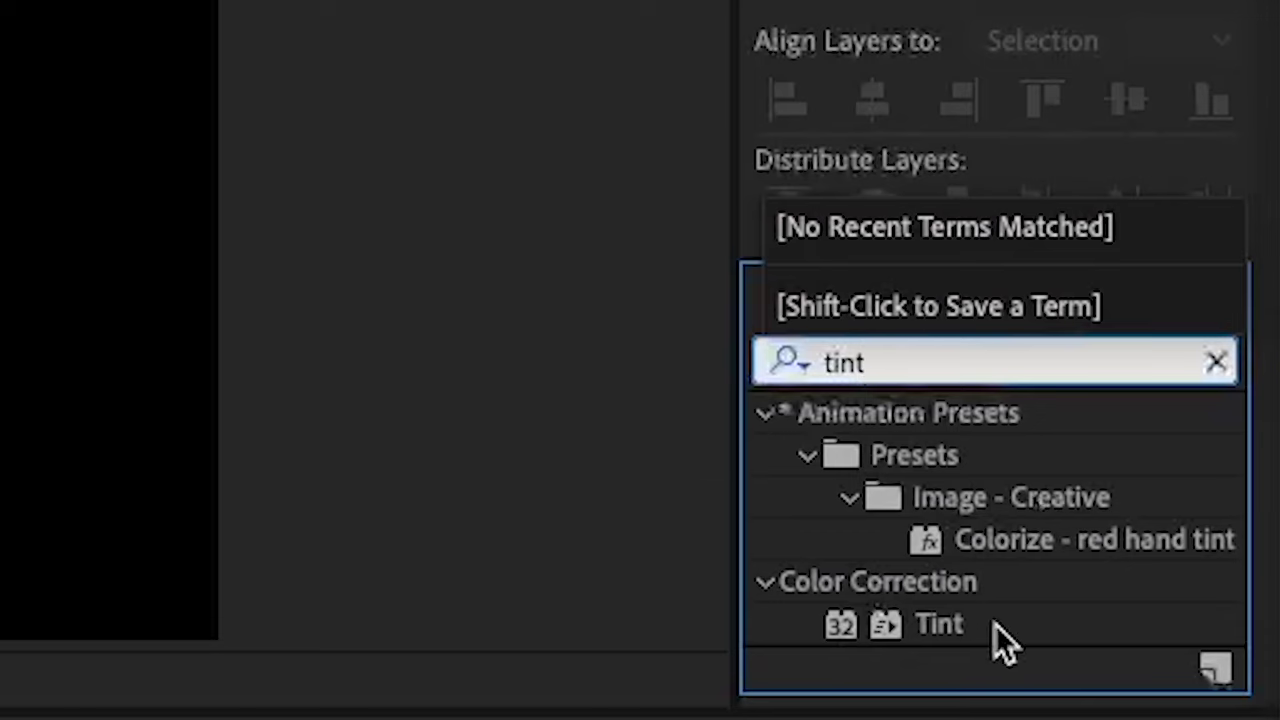
pyautogui.moveTo(958, 626); pyautogui.dragTo(84, 548)
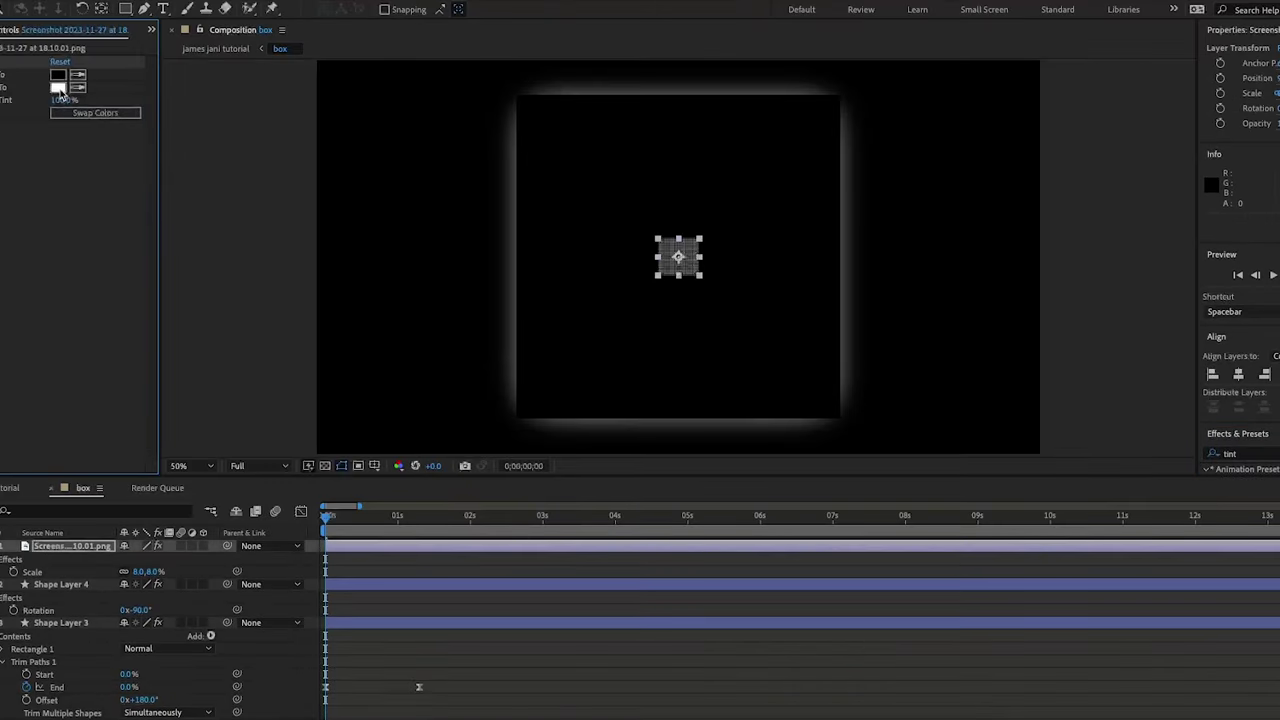
# Set the Tint effect's Map White To color to near-black 0B0B0B and check the darkened pattern up close
pyautogui.click(58, 88)
pyautogui.moveTo(749, 481); pyautogui.dragTo(725, 484)
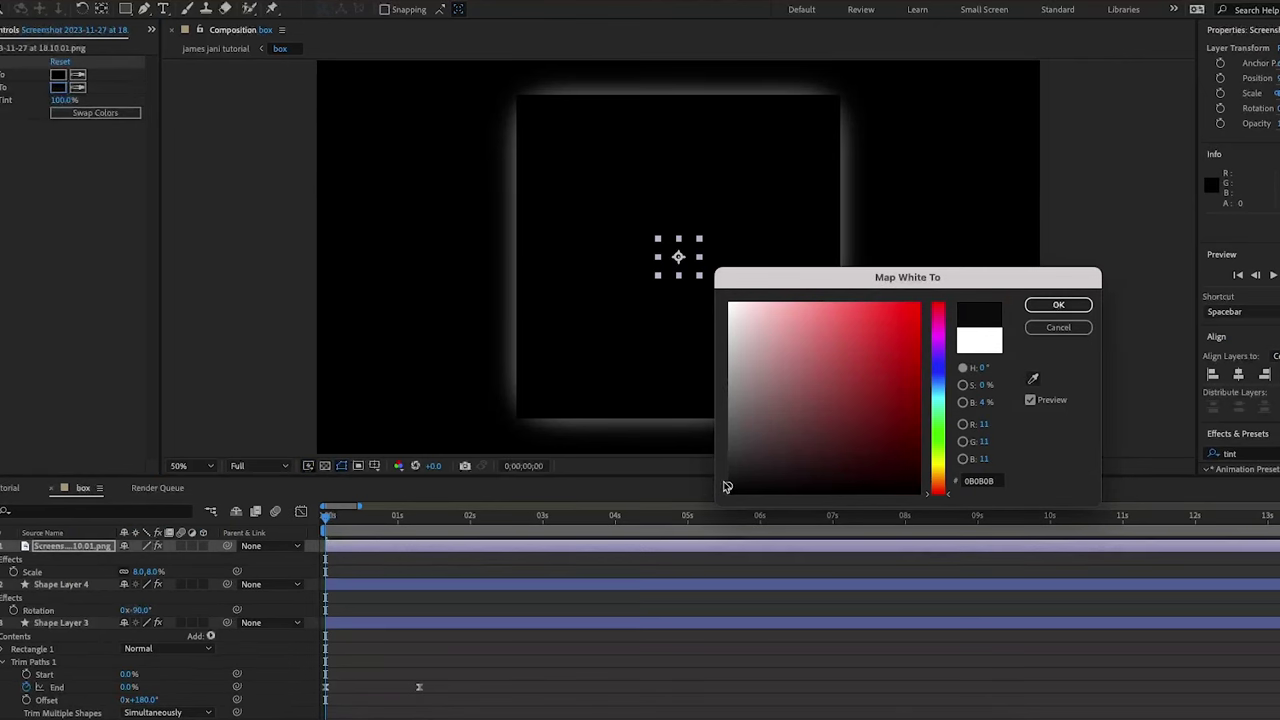
pyautogui.click(1058, 305)
pyautogui.press('.')
pyautogui.press('.')
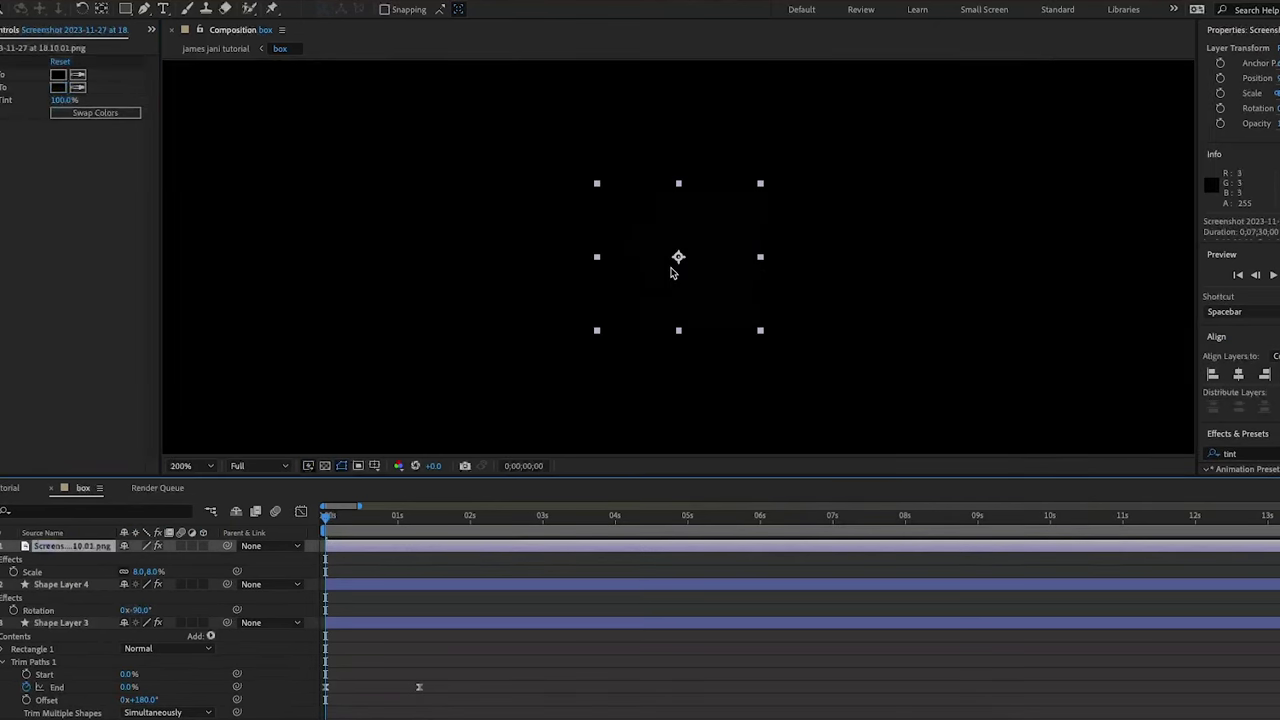
pyautogui.press(',')
pyautogui.press(',')
pyautogui.press(',')
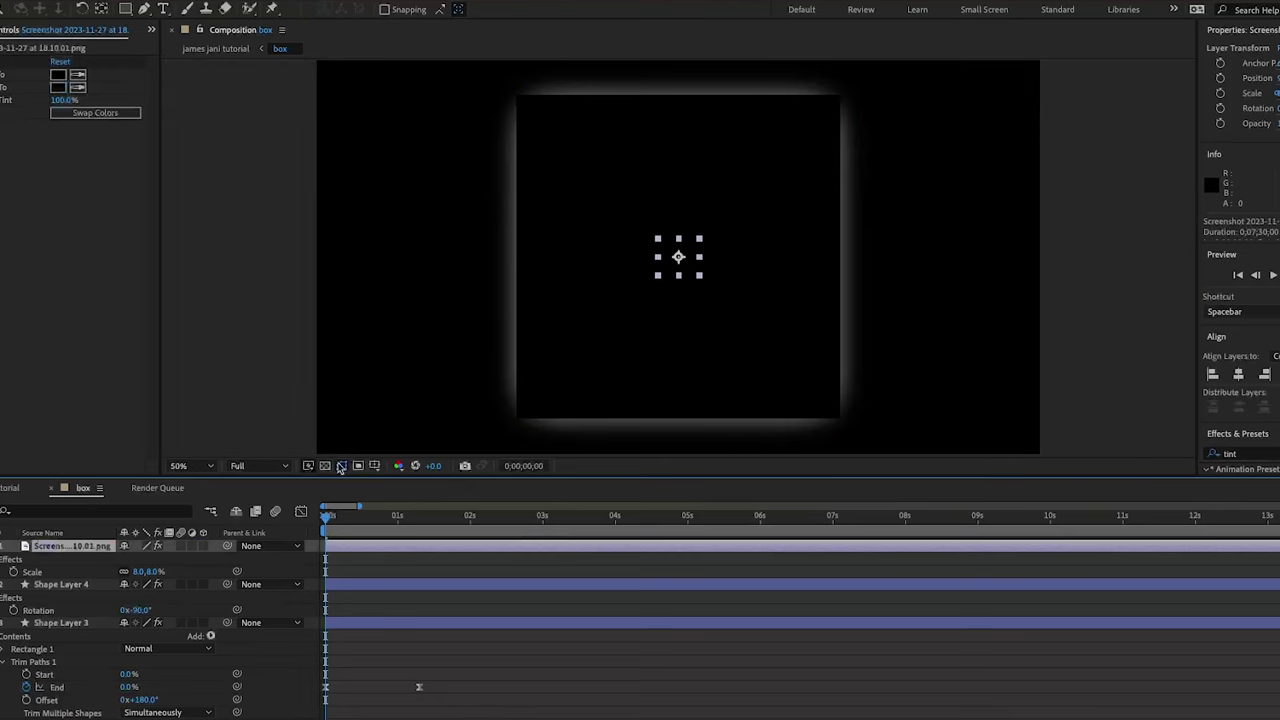
# Find the Motion Tile effect and apply it to the pattern screenshot layer
pyautogui.click(1268, 454)
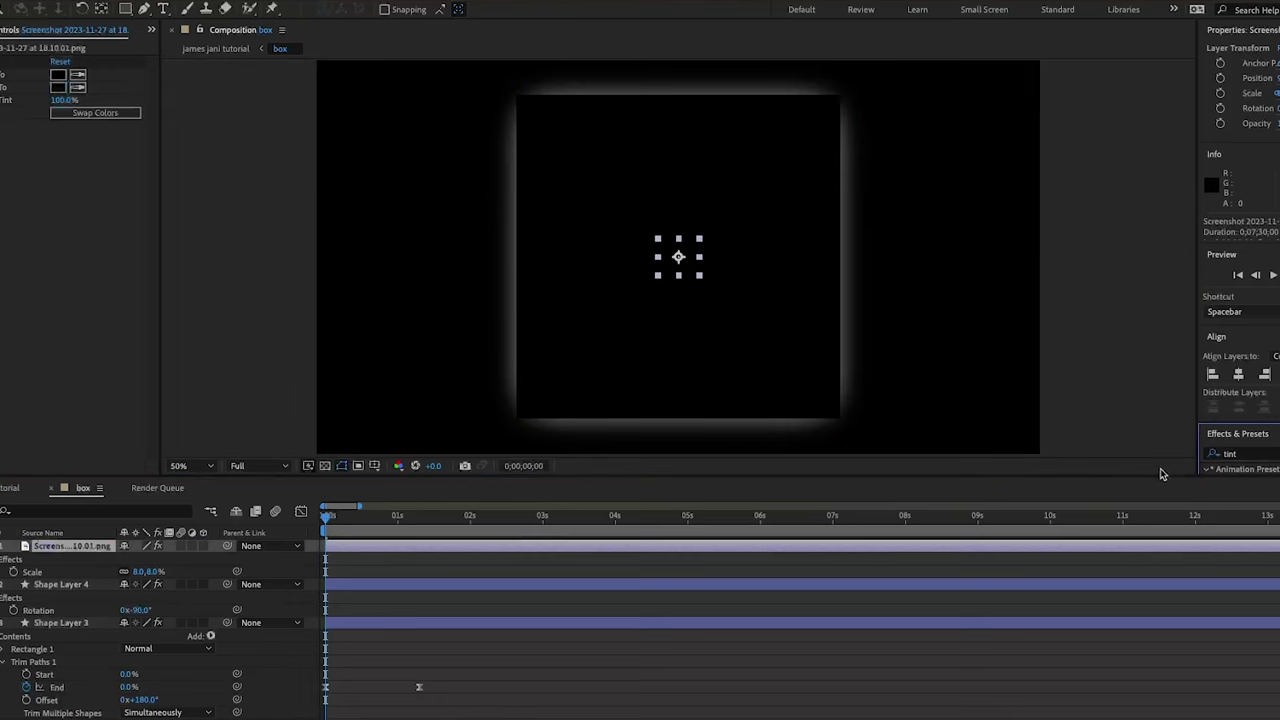
pyautogui.click(1240, 453)
pyautogui.write('m')
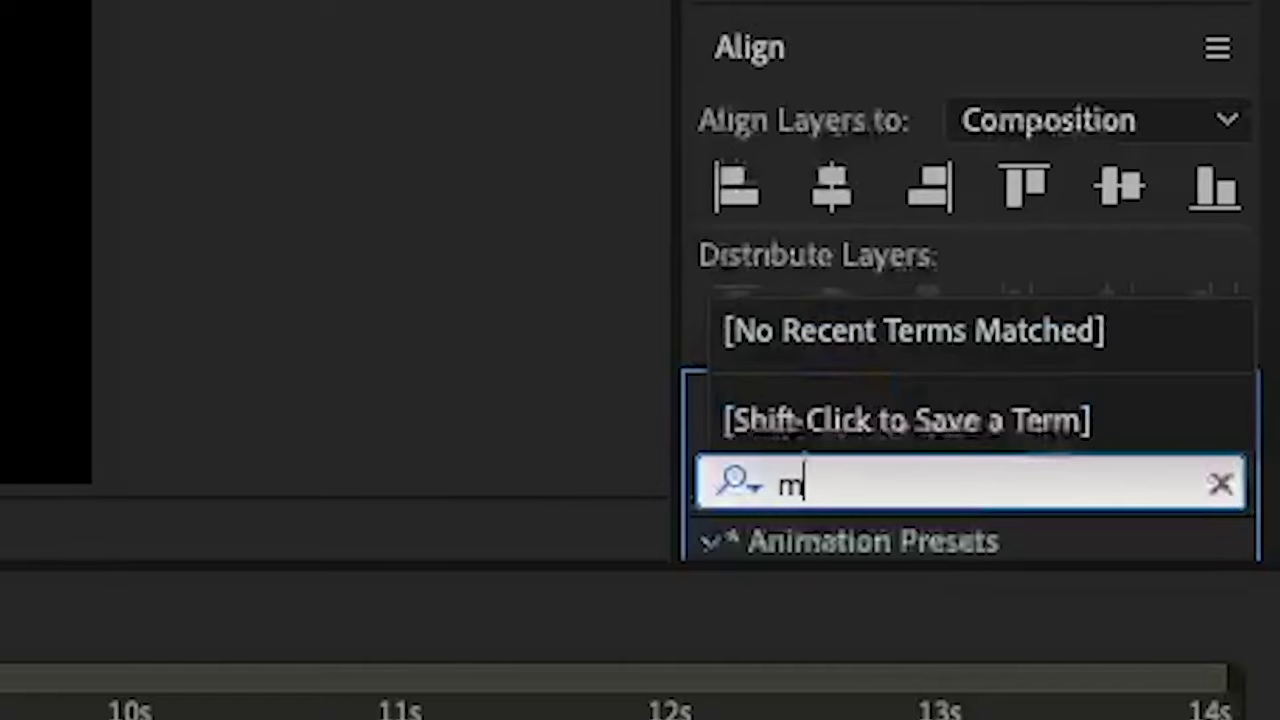
pyautogui.write('otion tiole')
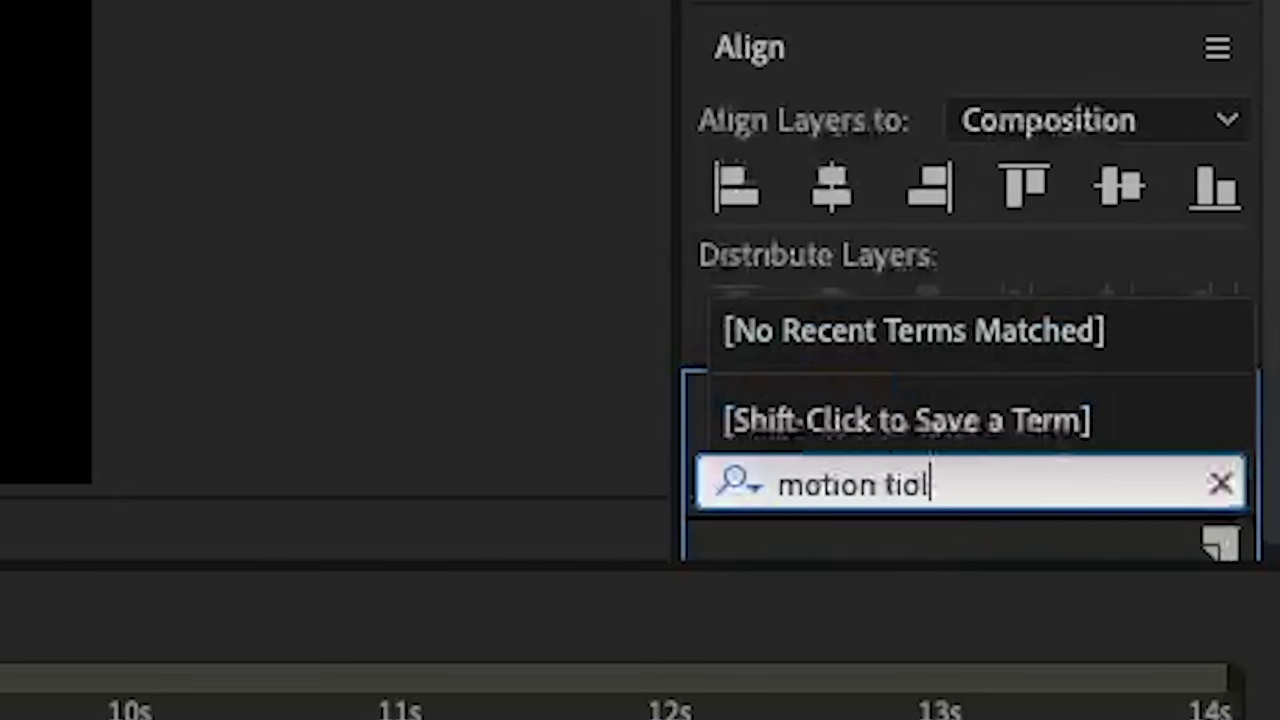
pyautogui.press('BackSpace')
pyautogui.press('BackSpace')
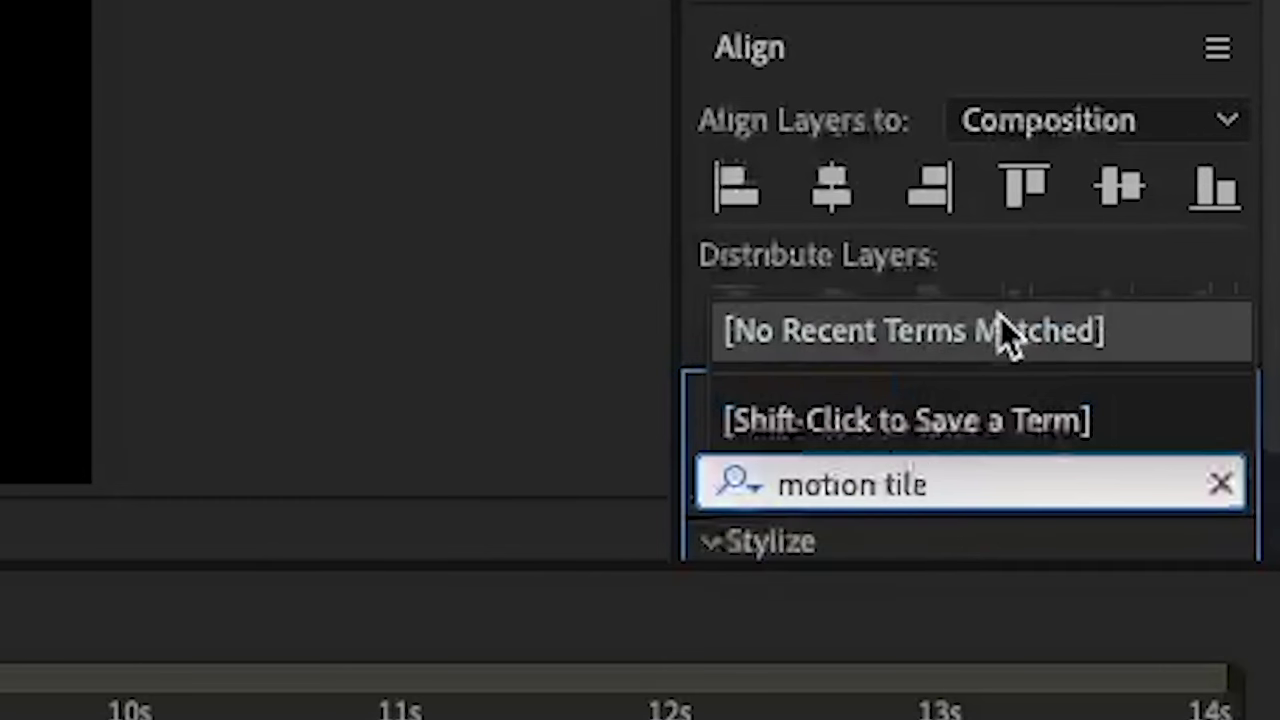
pyautogui.scroll(-3, 874, 198)
pyautogui.moveTo(905, 479); pyautogui.dragTo(74, 546)
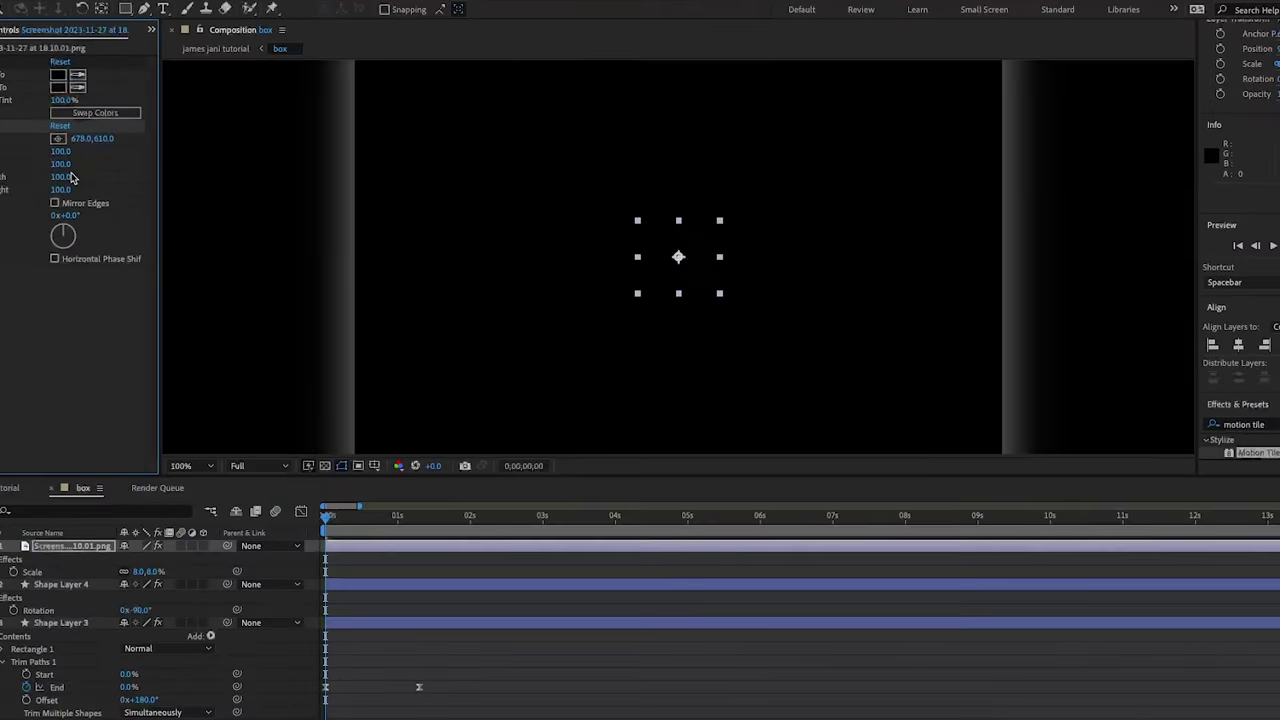
# Set Motion Tile's Output Width to 790 so the pattern spans the width of the glowing square
pyautogui.moveTo(71, 177); pyautogui.dragTo(117, 178)
pyautogui.press('space')
pyautogui.moveTo(489, 220); pyautogui.dragTo(483, 101)
pyautogui.moveTo(565, 231); pyautogui.dragTo(575, 144)
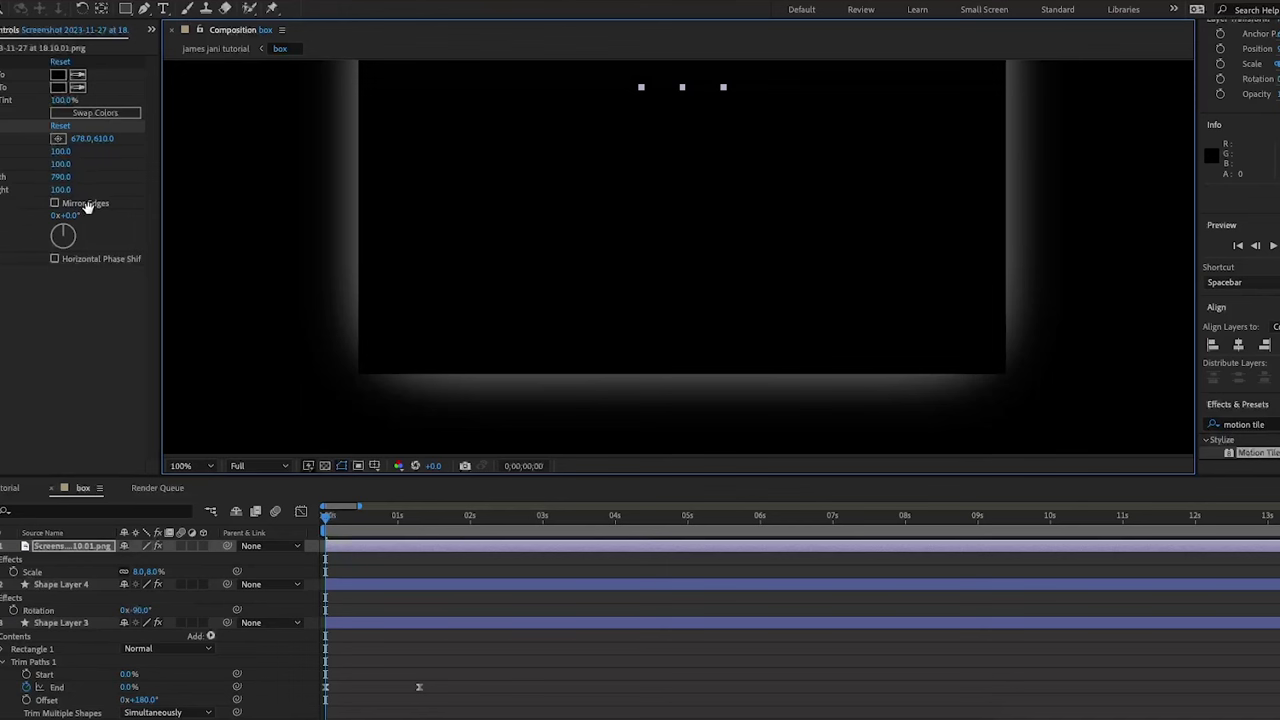
# Set Motion Tile's Output Height to 880 and check the pattern's coverage at the square's edges
pyautogui.moveTo(60, 189); pyautogui.dragTo(88, 193)
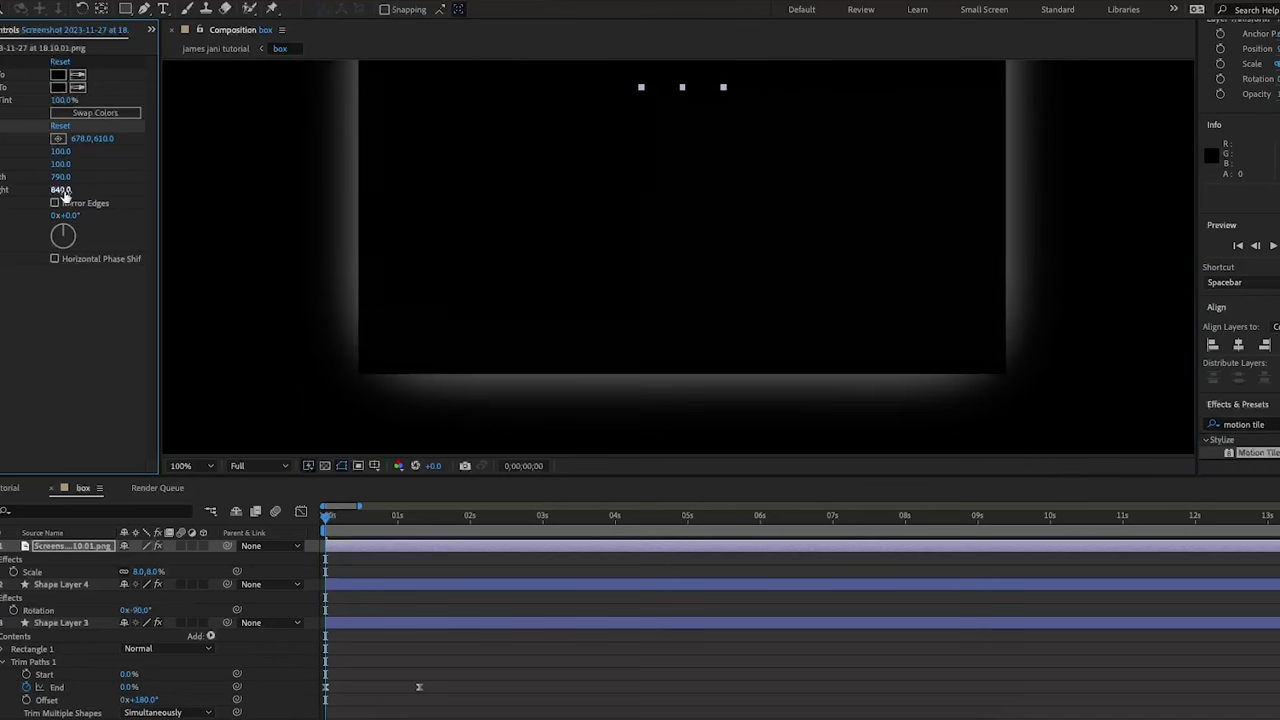
pyautogui.moveTo(58, 189)
pyautogui.mouseDown()
pyautogui.moveTo(70, 195)
pyautogui.moveTo(60, 191)
pyautogui.mouseUp()
pyautogui.click(61, 190)
pyautogui.press('Return')
pyautogui.scroll(1, 817, 249)
pyautogui.moveTo(817, 249); pyautogui.dragTo(748, 129)
pyautogui.moveTo(725, 220); pyautogui.dragTo(680, 434)
pyautogui.moveTo(691, 240); pyautogui.dragTo(586, 286)
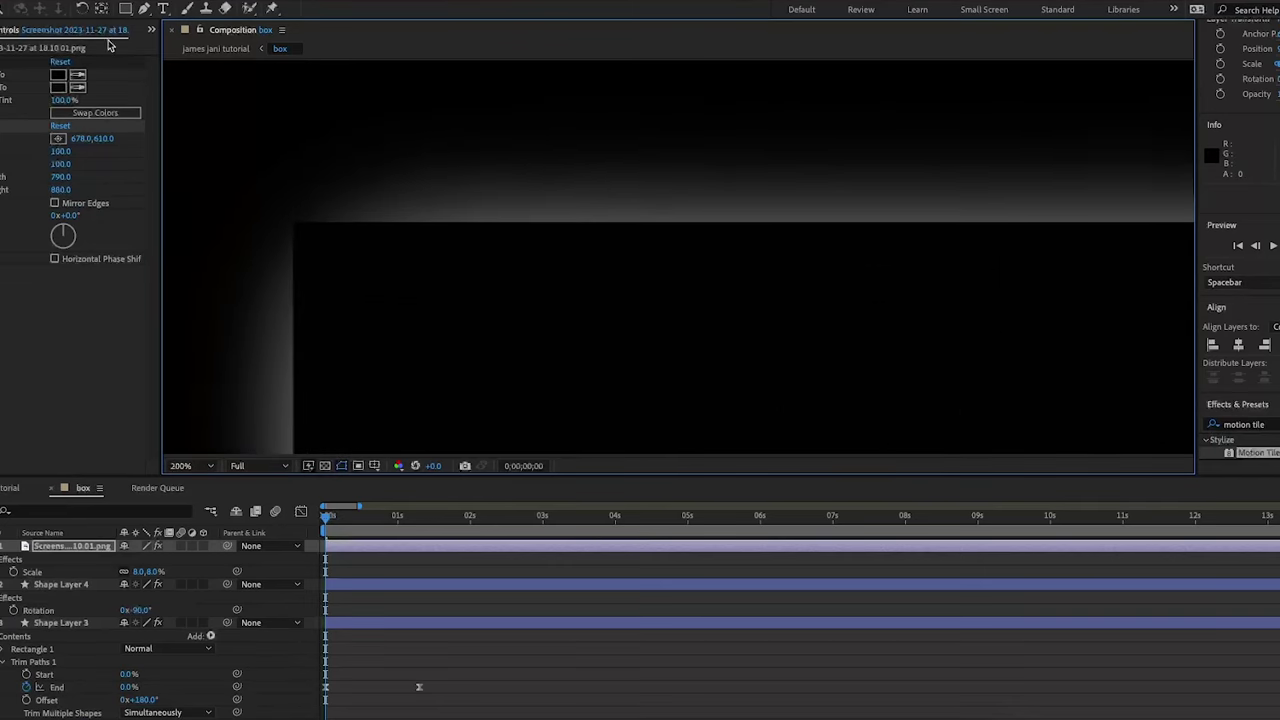
pyautogui.click(200, 465)
pyautogui.click(213, 217)
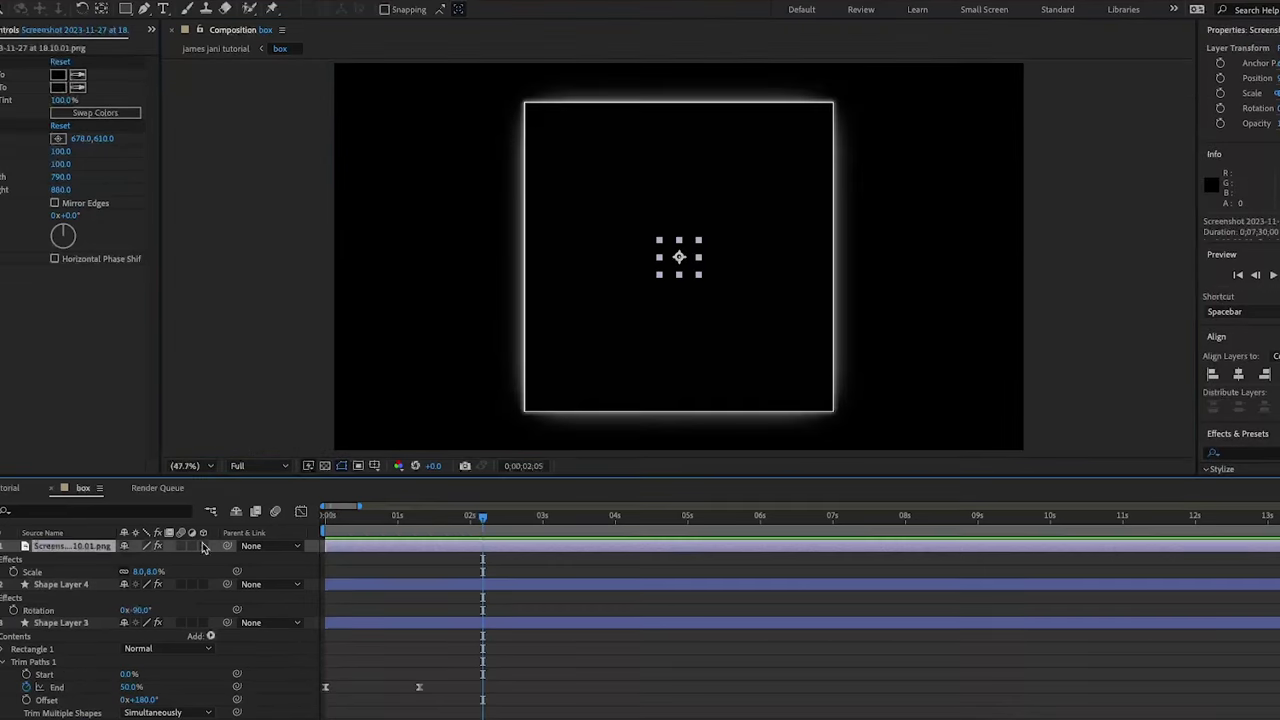
# Show the Opacity property of the pattern screenshot layer
pyautogui.press('t')
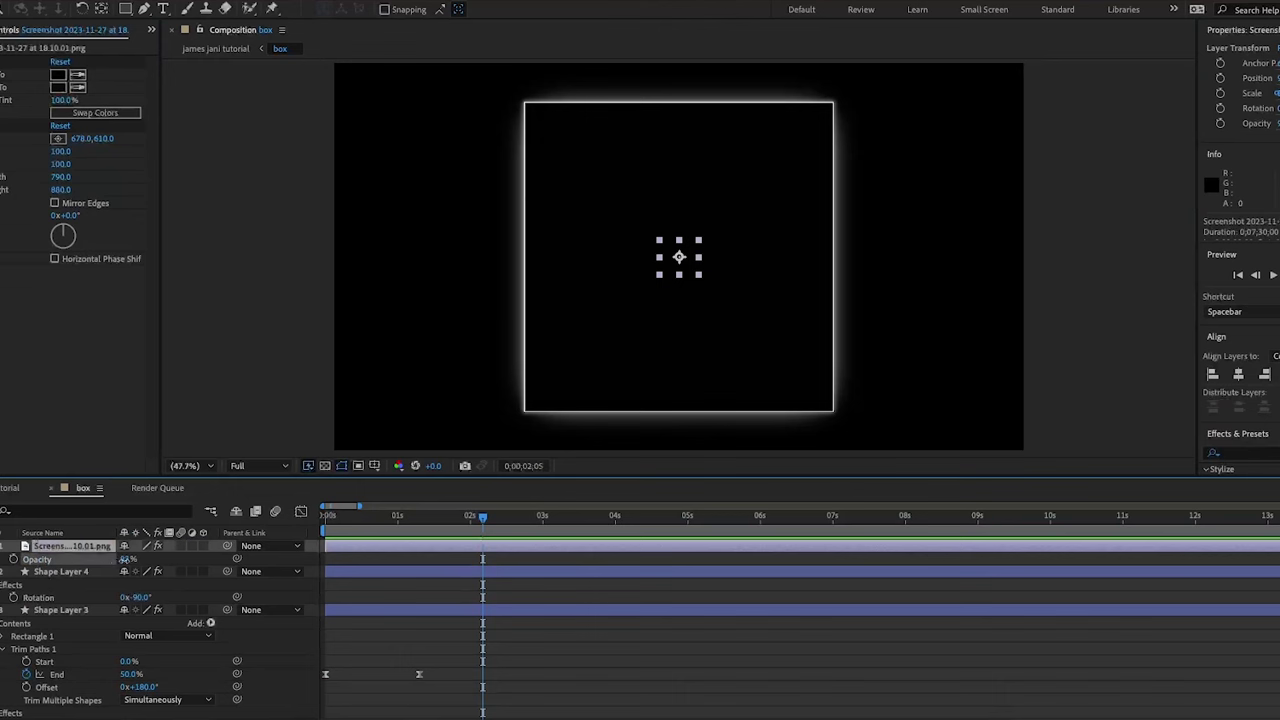
# Lower the opacity of the screenshot texture layer in the box composition to 40%, checking the look in the main composition
pyautogui.moveTo(127, 560); pyautogui.dragTo(85, 570)
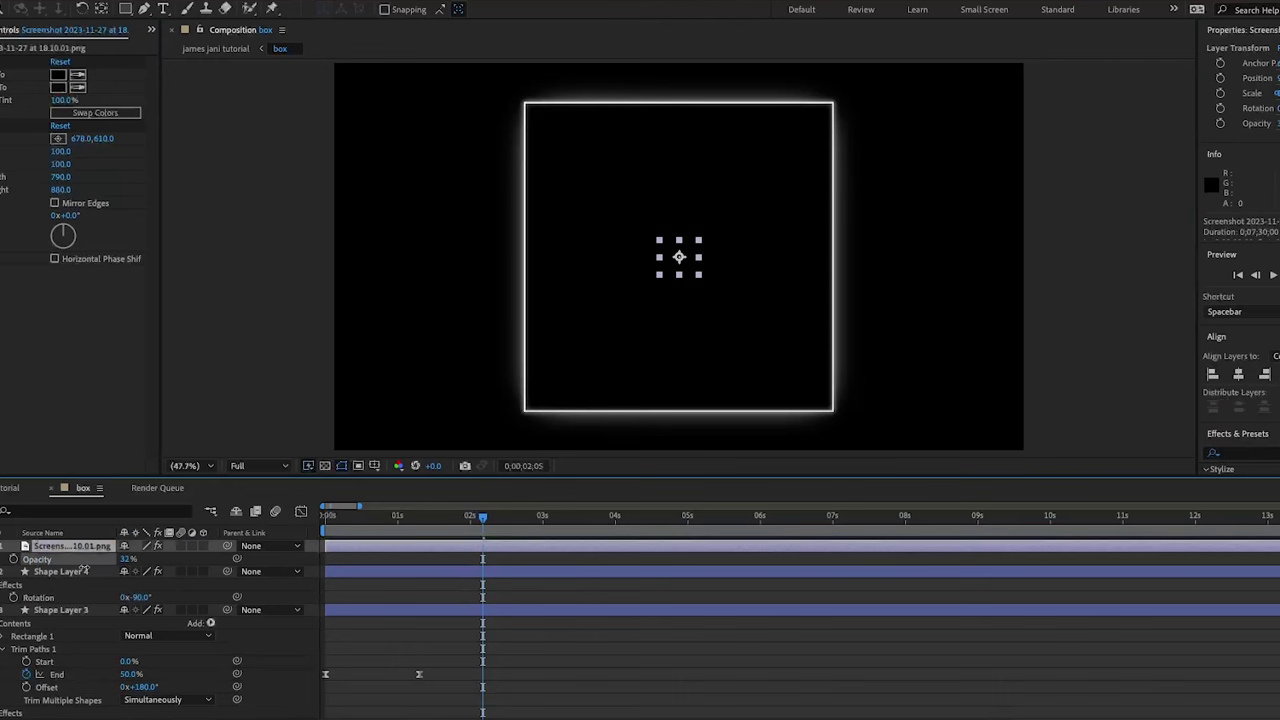
pyautogui.click(288, 369)
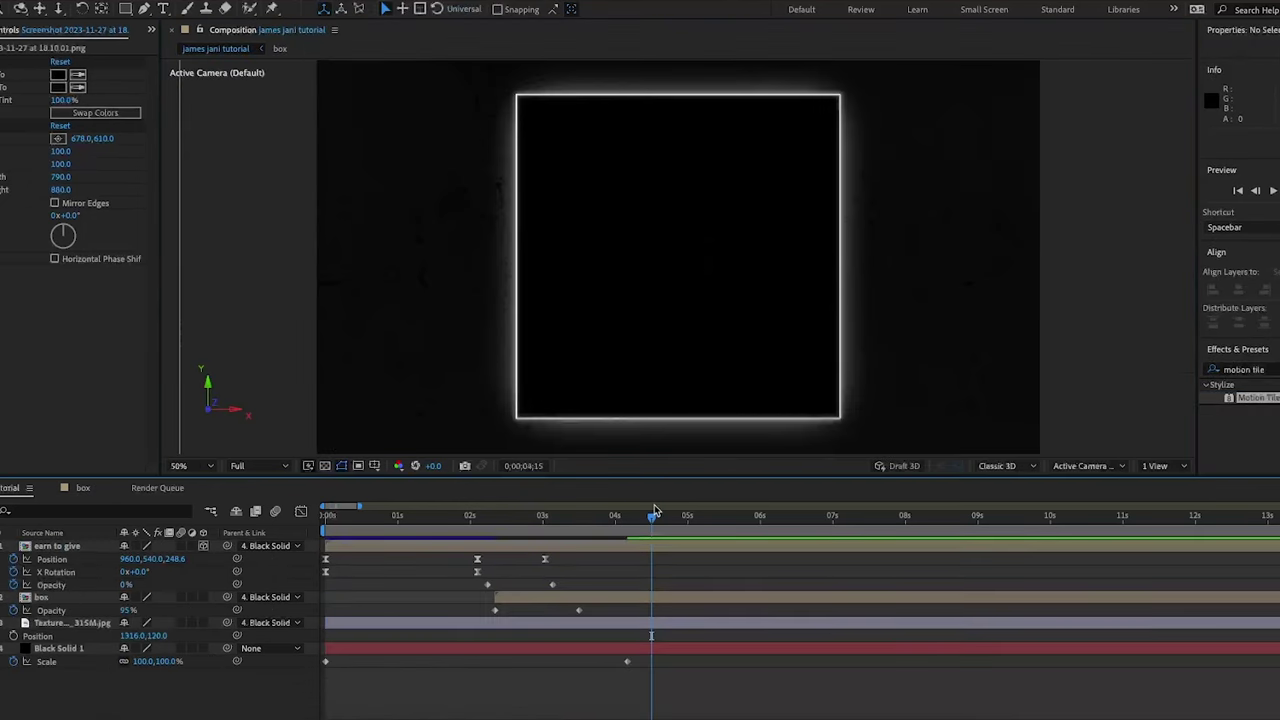
pyautogui.moveTo(651, 521); pyautogui.dragTo(486, 521)
pyautogui.press('space')
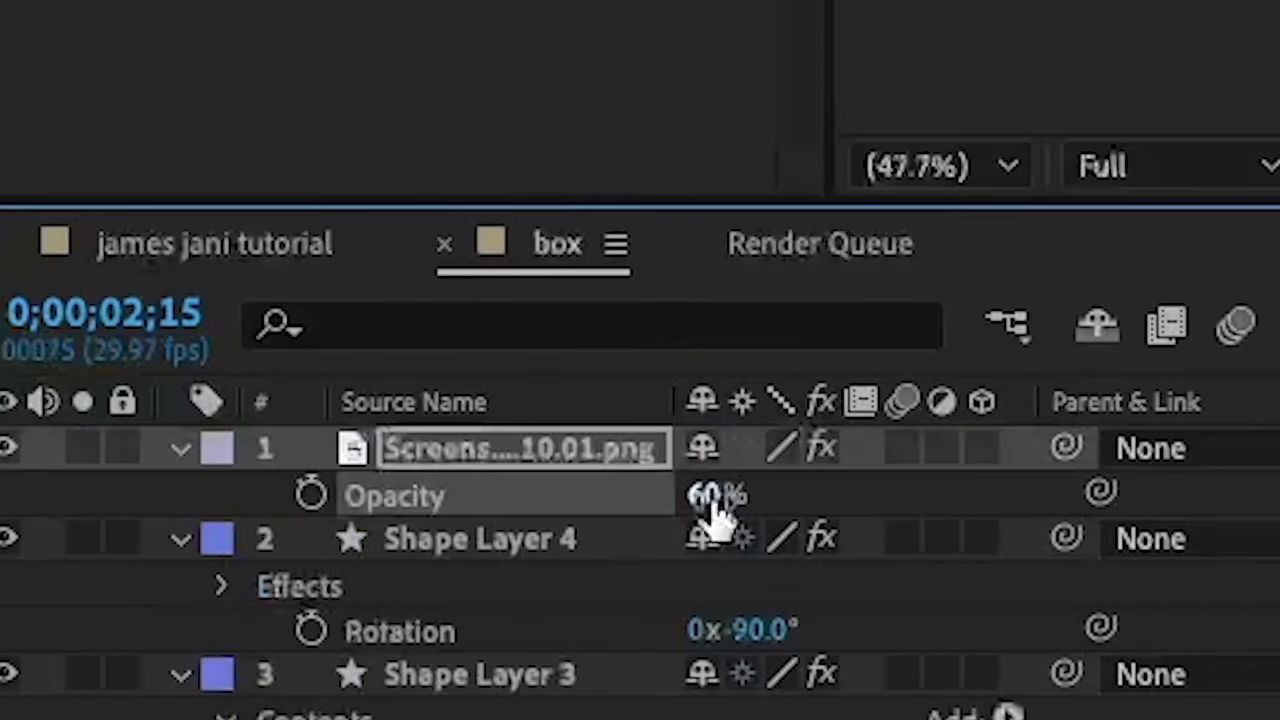
pyautogui.click(712, 500)
pyautogui.write('40')
pyautogui.press('Return')
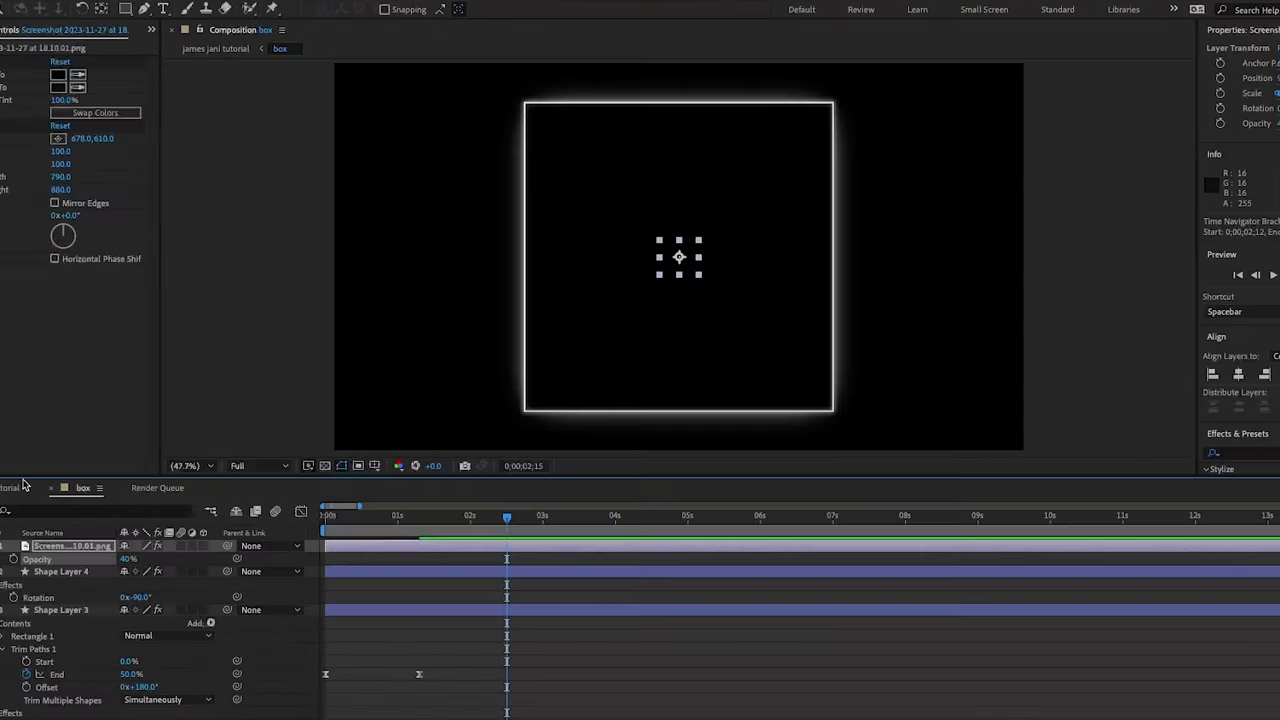
# Split the box layer in the james jani tutorial composition at 0;00;04;04
pyautogui.click(20, 487)
pyautogui.click(578, 518)
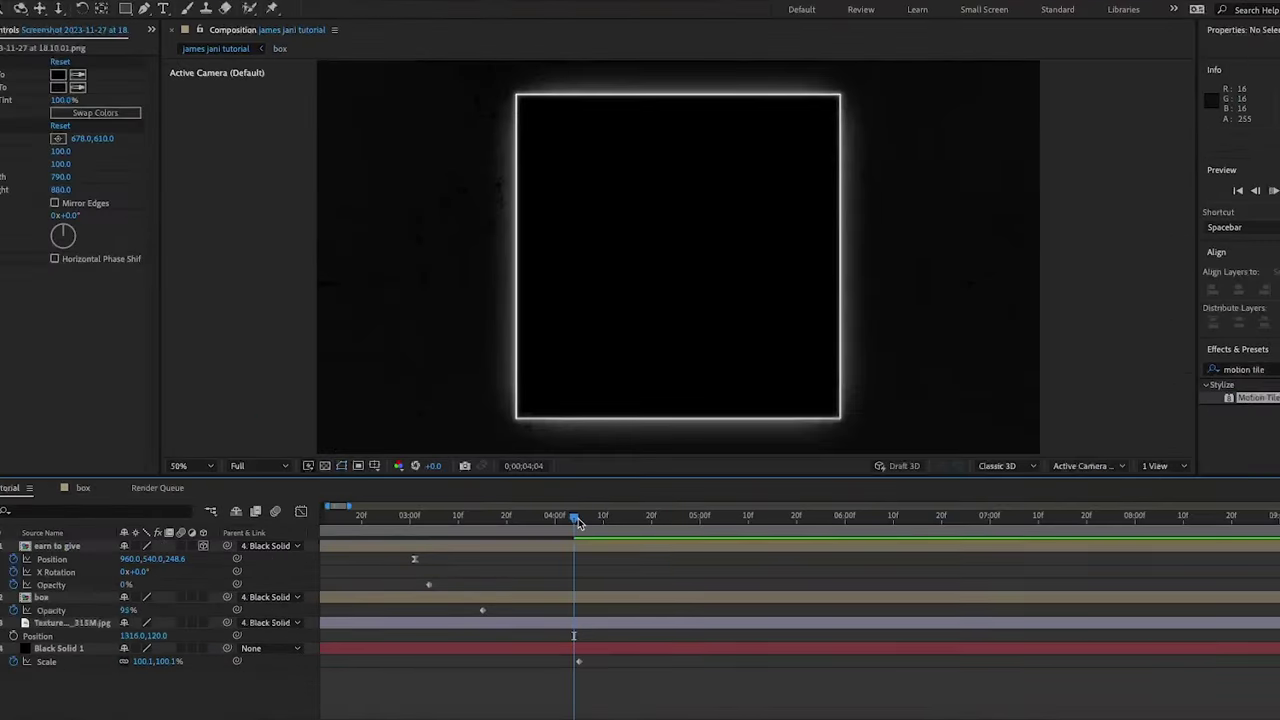
pyautogui.click(587, 598)
pyautogui.hotkey('ctrl', 'shift', 'd')
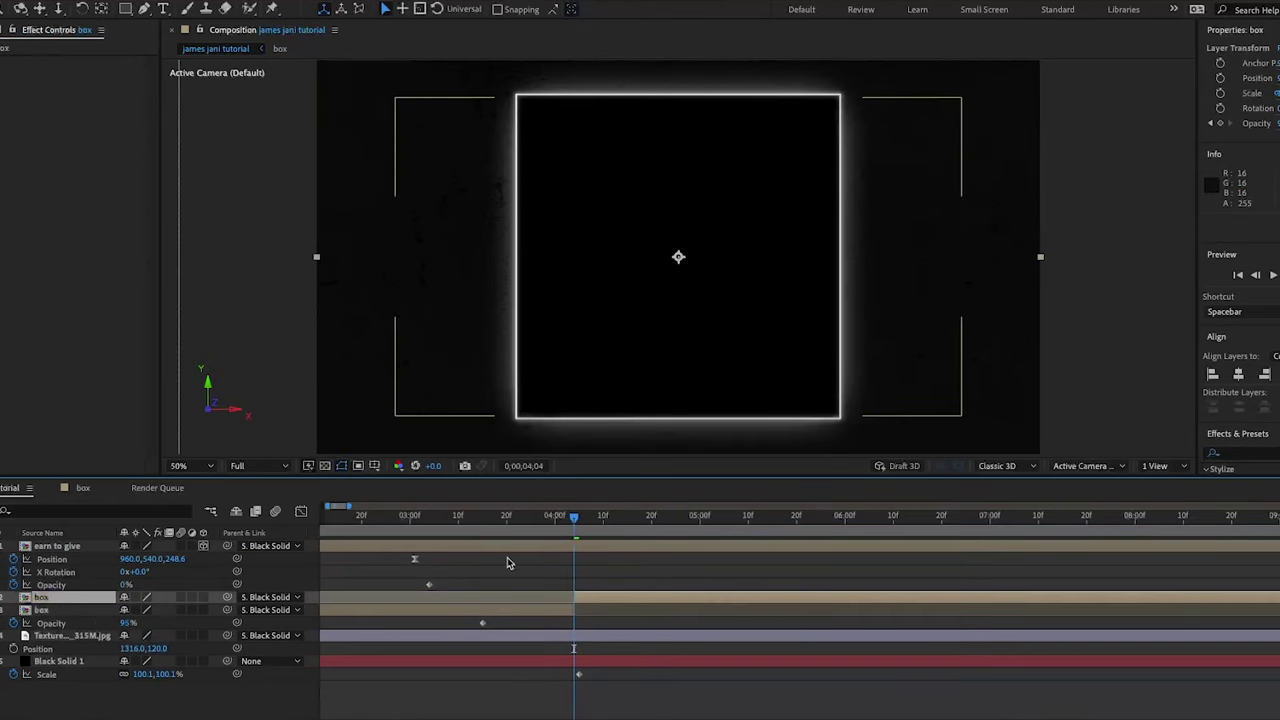
# Scale the second part of the split box layer up to 155%
pyautogui.press('s')
pyautogui.moveTo(158, 610); pyautogui.dragTo(217, 610)
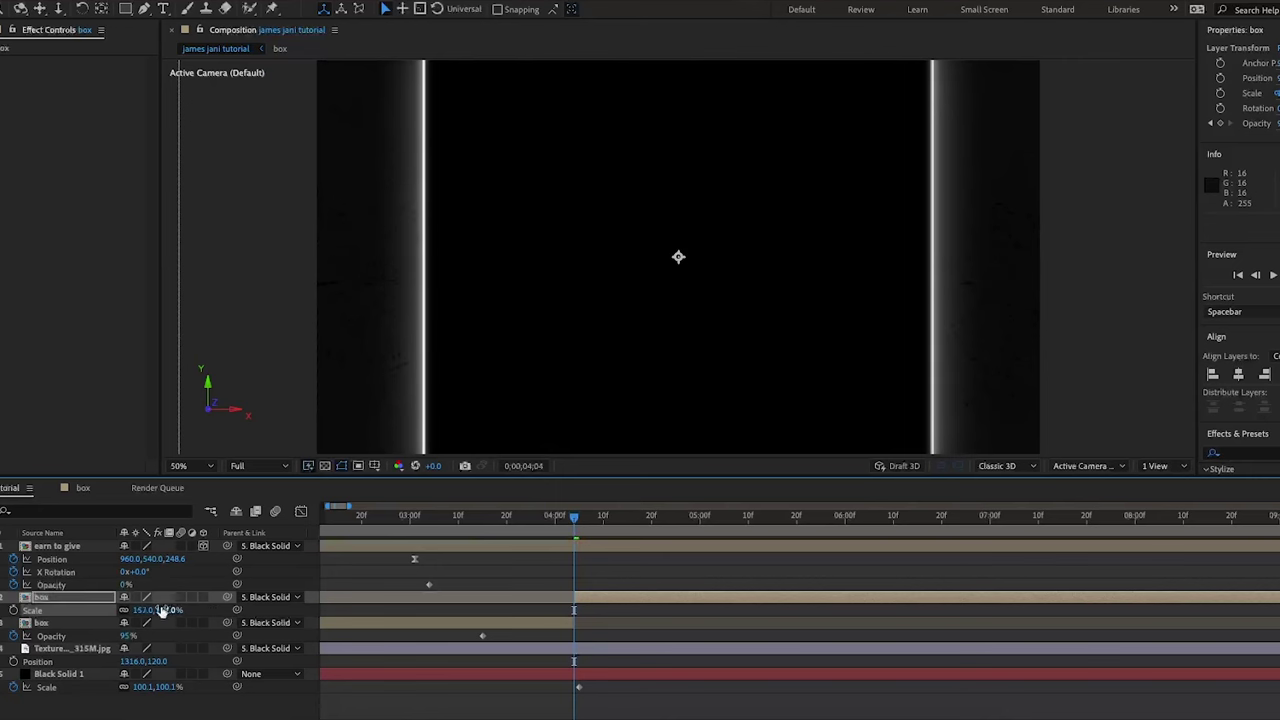
pyautogui.moveTo(160, 610); pyautogui.dragTo(158, 610)
# Create a new 1920x1080, 29.97 fps composition named bars
pyautogui.click(132, 0)
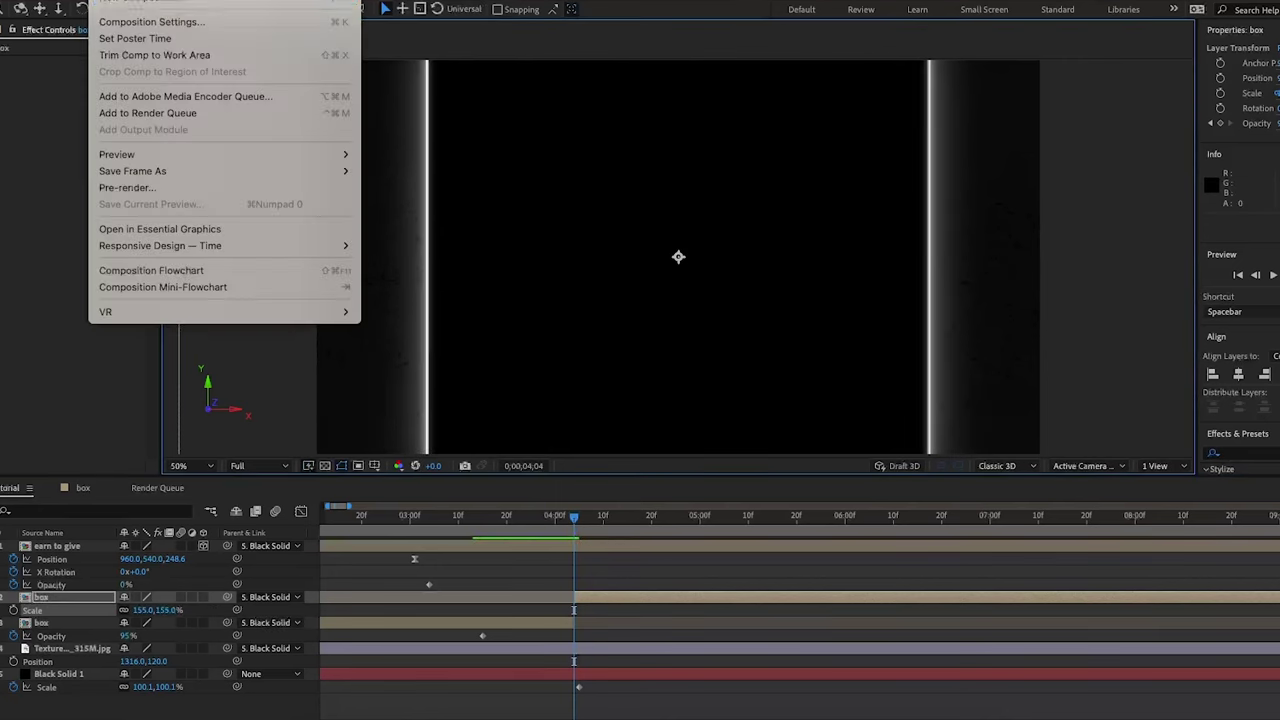
pyautogui.click(150, 21)
pyautogui.write('bars')
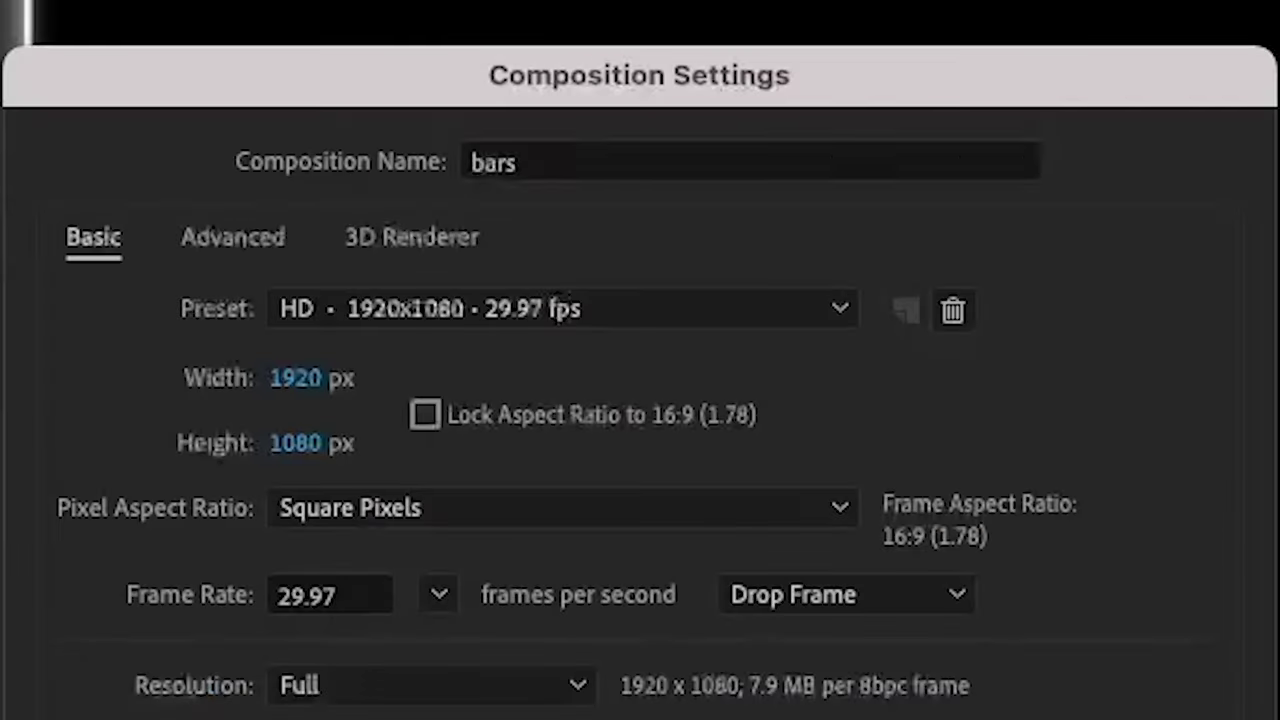
pyautogui.press('Return')
# Draw a tall, narrow rectangle in the left part of the frame and set its stroke width to 0 px
pyautogui.click(511, 57)
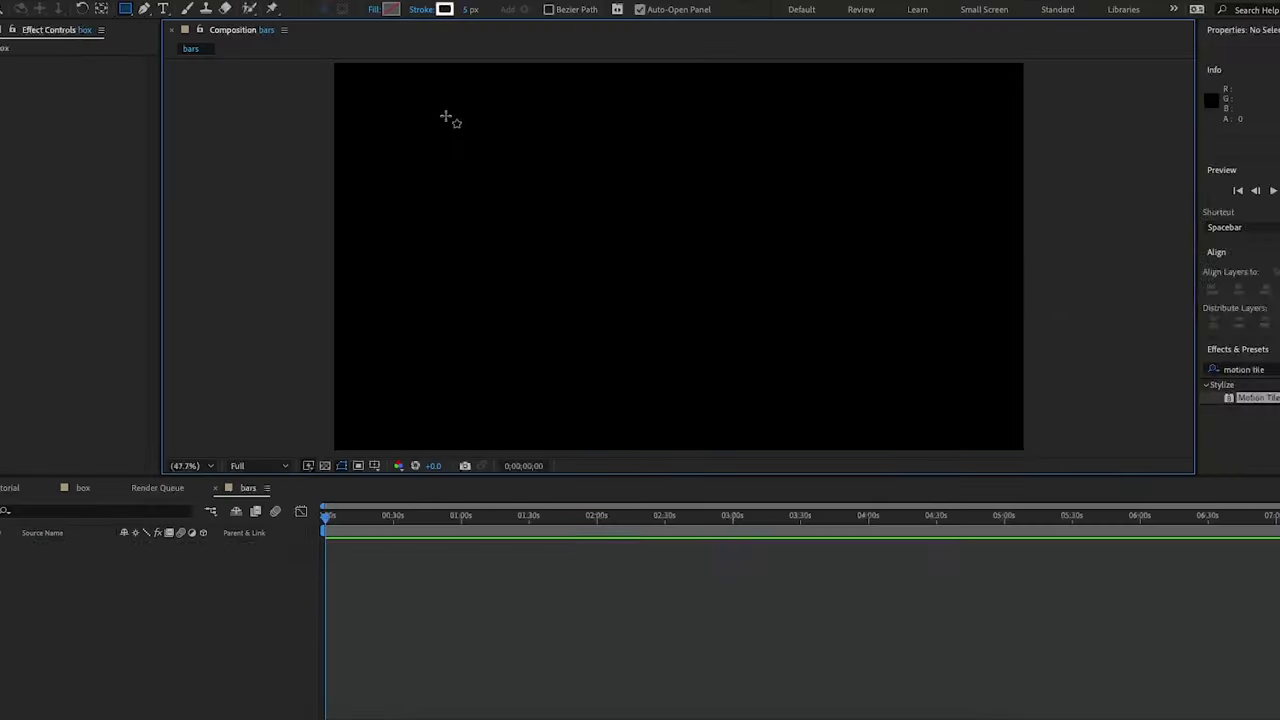
pyautogui.moveTo(446, 116)
pyautogui.mouseDown()
pyautogui.moveTo(520, 129)
pyautogui.moveTo(556, 352)
pyautogui.moveTo(537, 408)
pyautogui.mouseUp()
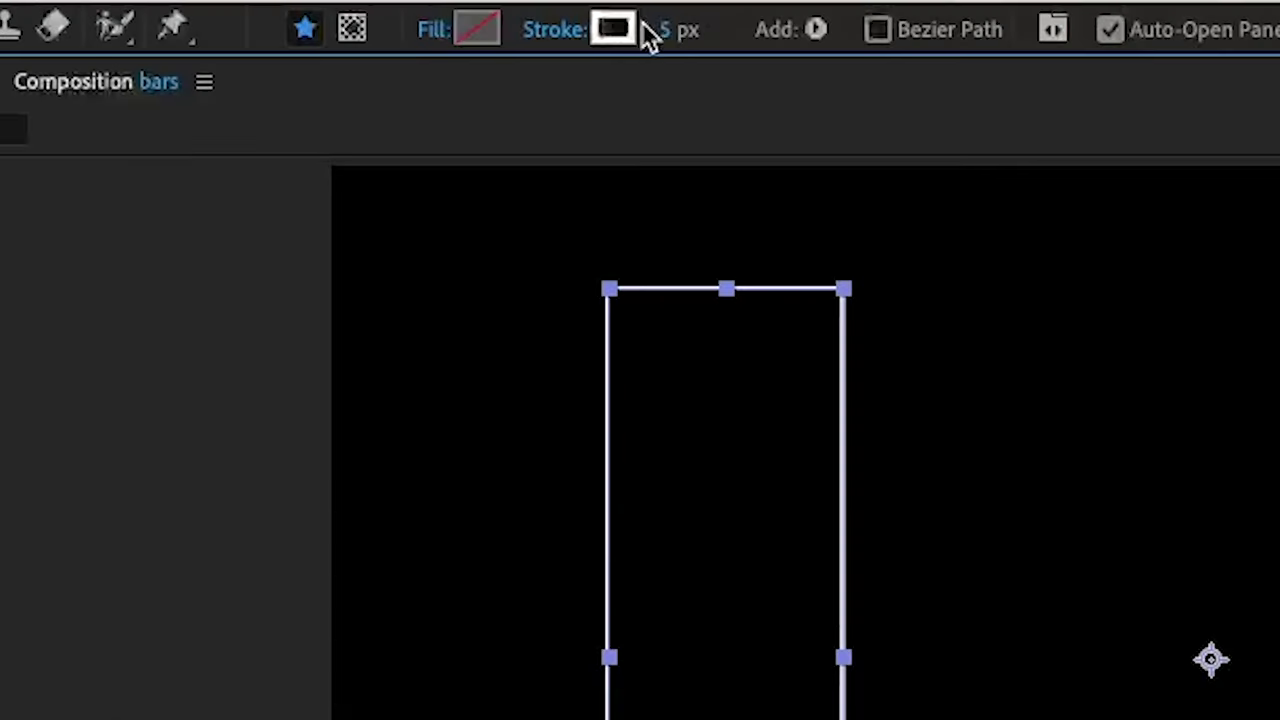
pyautogui.moveTo(650, 30); pyautogui.dragTo(320, 63)
# Fill the tall rectangle with a fully saturated bright cyan at hue 179°
pyautogui.click(490, 32)
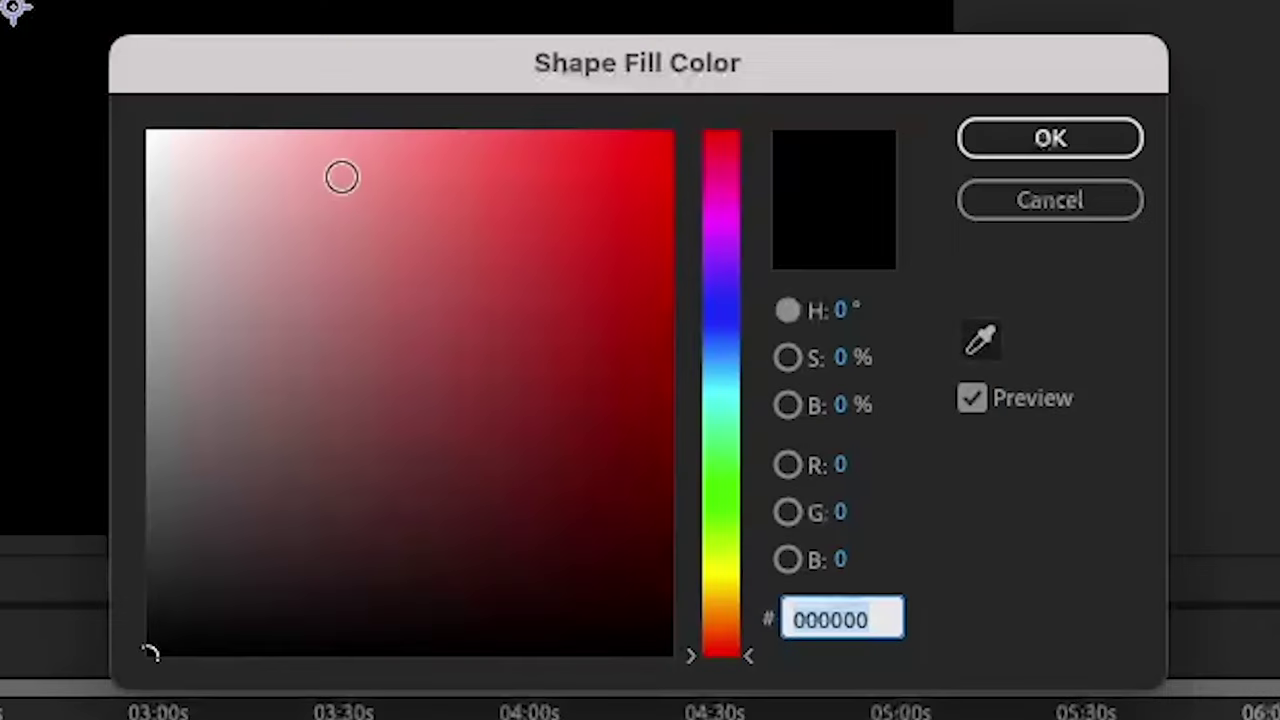
pyautogui.click(726, 404)
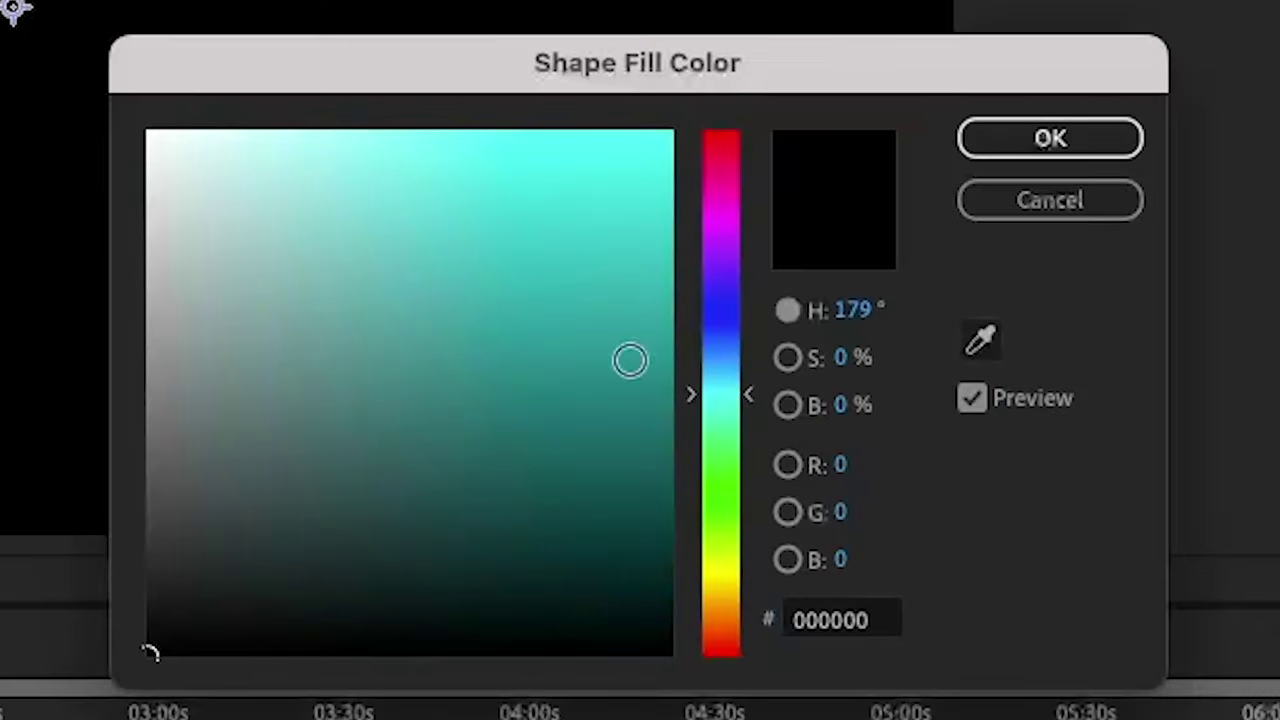
pyautogui.click(670, 131)
pyautogui.click(1045, 138)
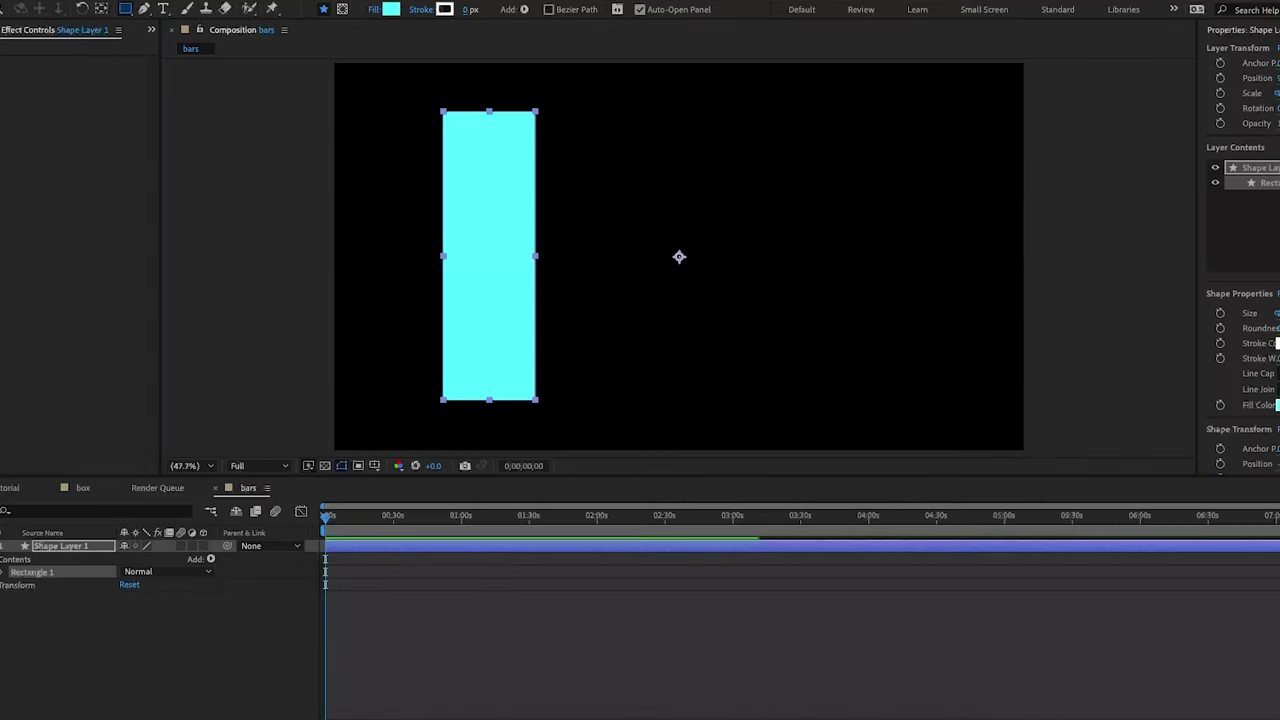
# Draw a thin, slightly wider rectangle directly beneath the cyan bar as a separate shape layer and fill it with white (FFFFFF)
pyautogui.click(679, 257)
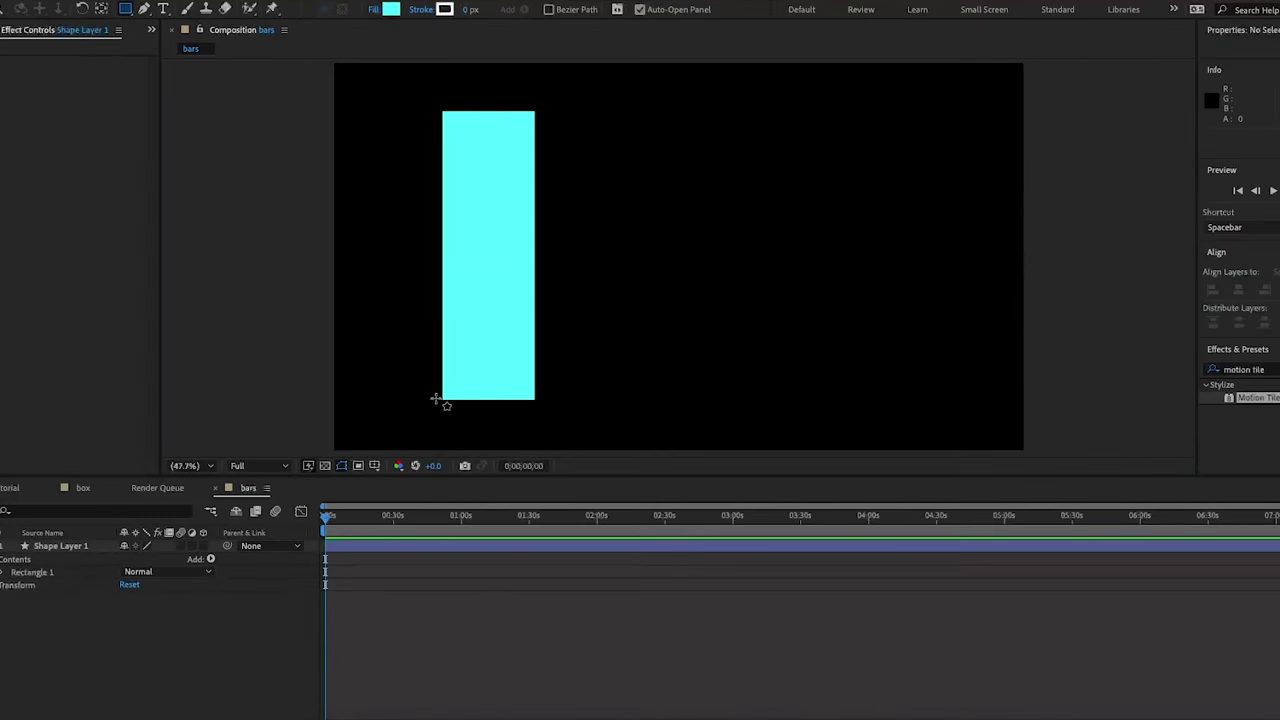
pyautogui.moveTo(437, 400); pyautogui.dragTo(541, 410)
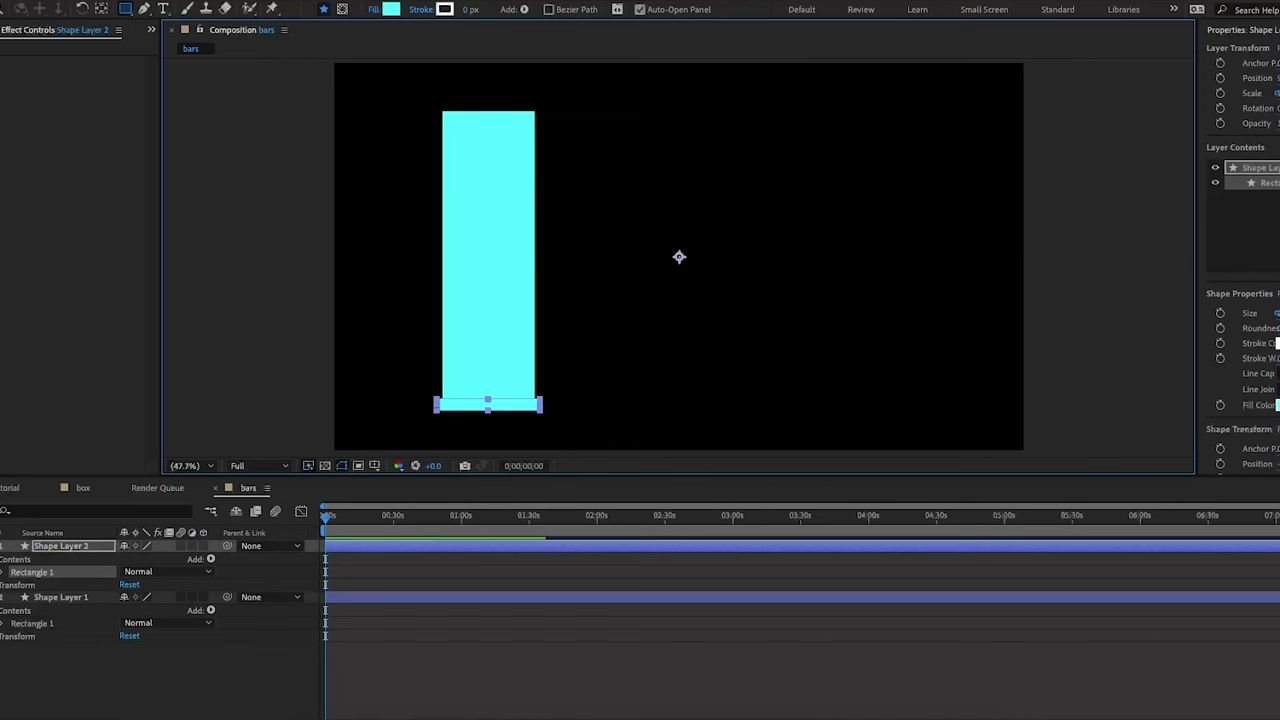
pyautogui.click(390, 9)
pyautogui.click(729, 304)
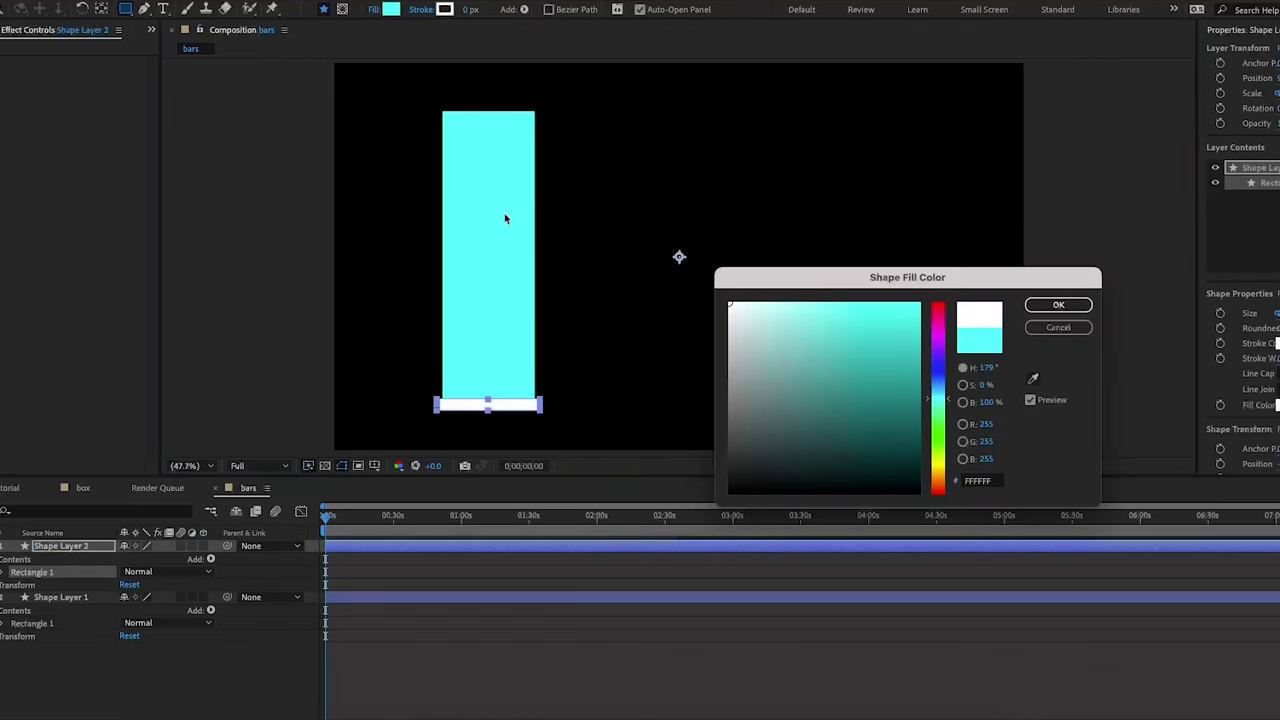
pyautogui.click(1087, 307)
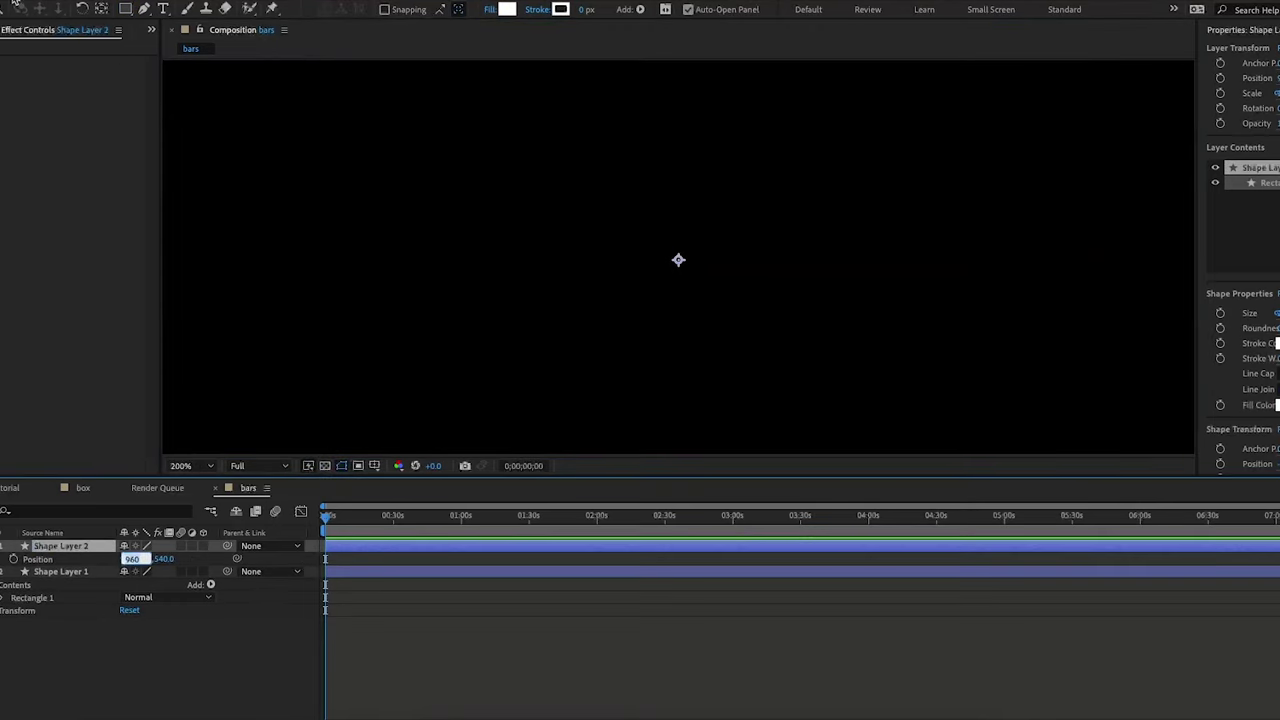
# Centre the white base under the cyan bar by setting Shape Layer 2's X position to 963
pyautogui.click(2, 9)
pyautogui.moveTo(189, 398); pyautogui.dragTo(786, 86)
pyautogui.moveTo(846, 332); pyautogui.dragTo(835, 235)
pyautogui.click(68, 557)
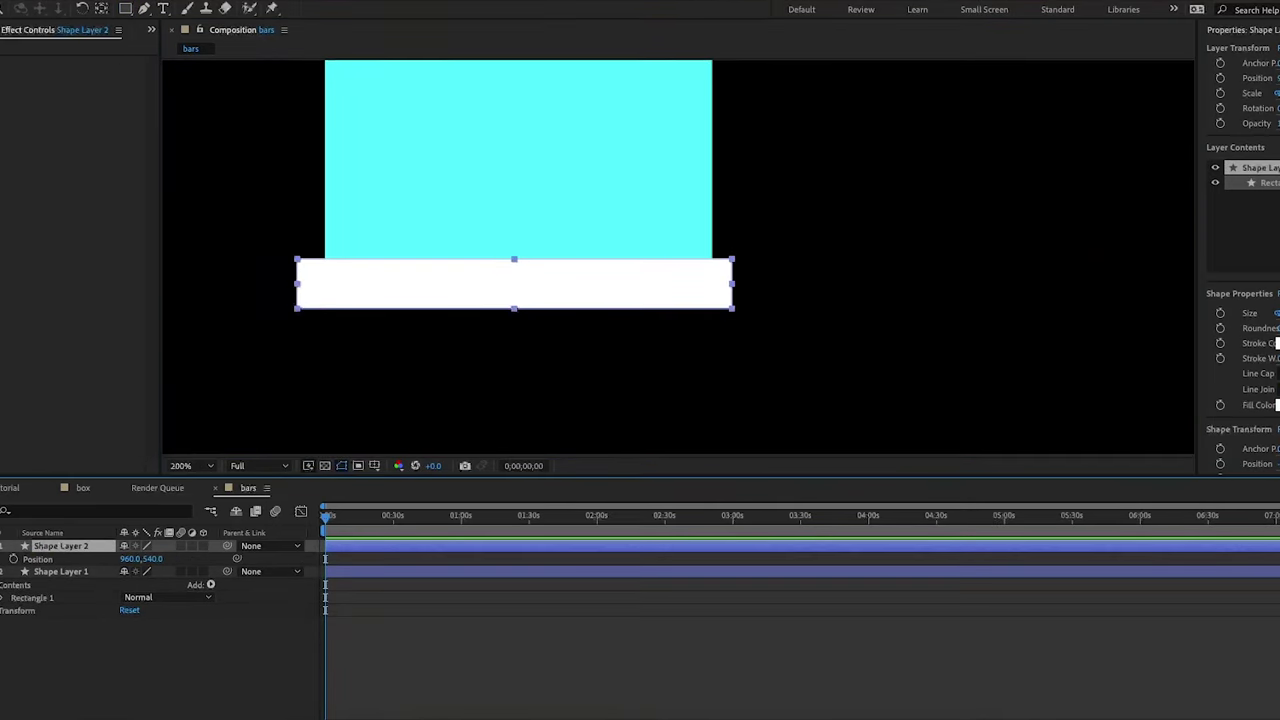
pyautogui.press('v')
pyautogui.moveTo(130, 559); pyautogui.dragTo(133, 559)
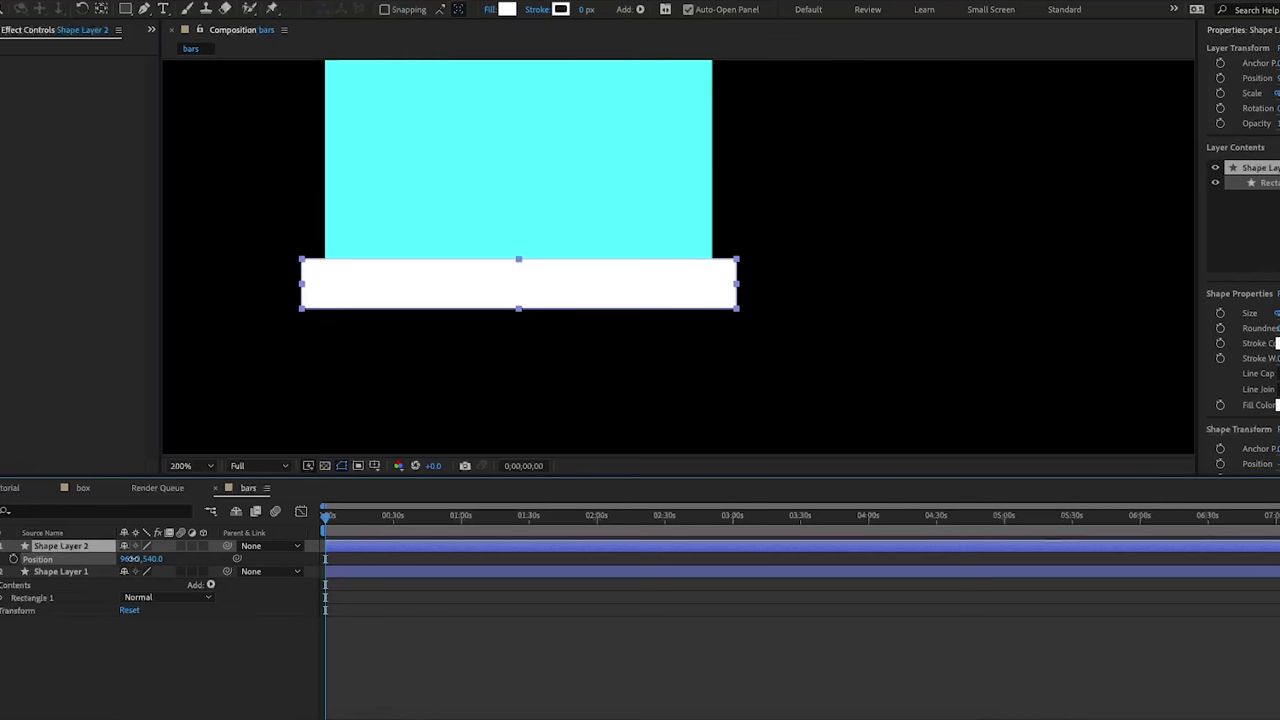
# Fit the whole composition in view and add Trim Paths to the cyan bar's shape layer
pyautogui.click(185, 466)
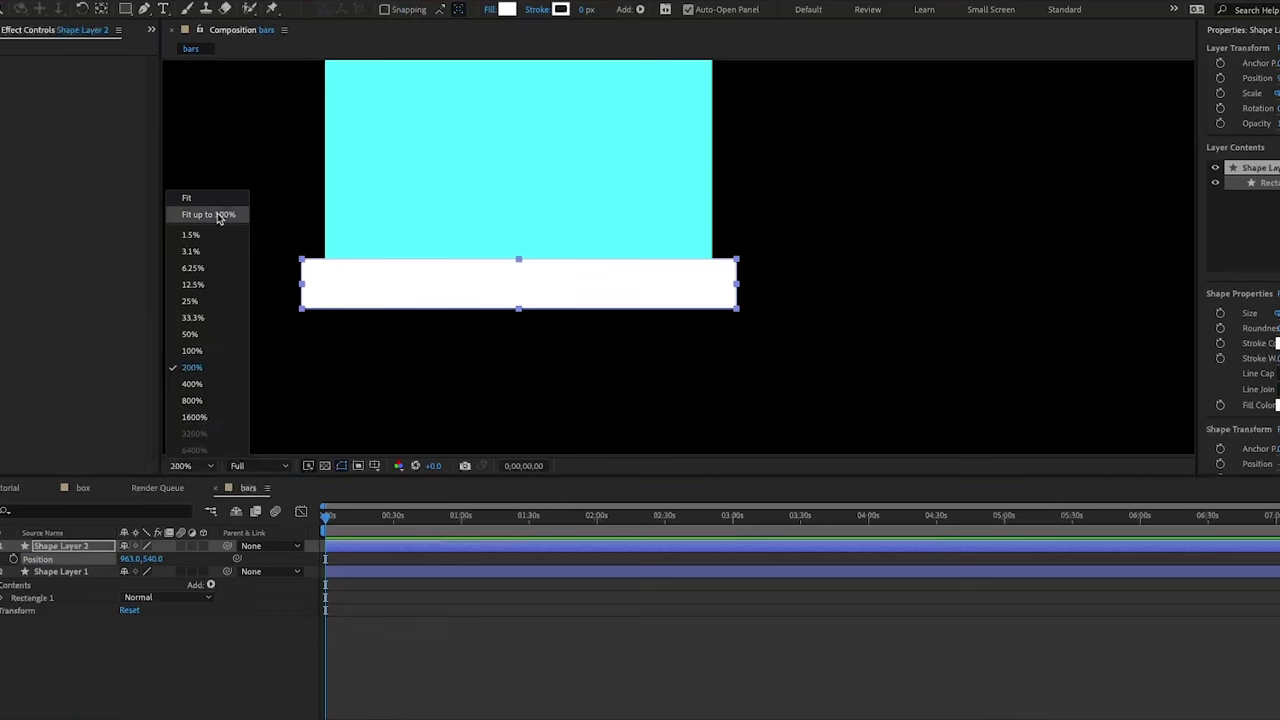
pyautogui.click(208, 215)
pyautogui.click(60, 571)
pyautogui.click(210, 584)
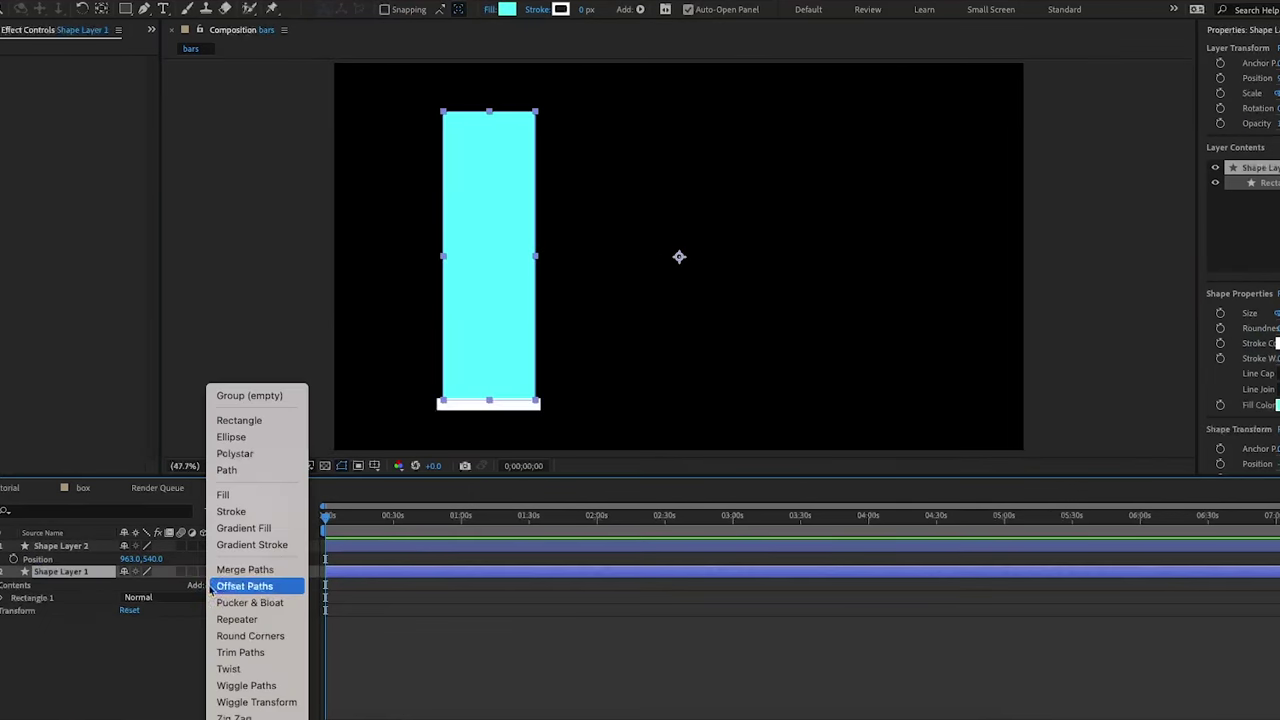
pyautogui.click(258, 652)
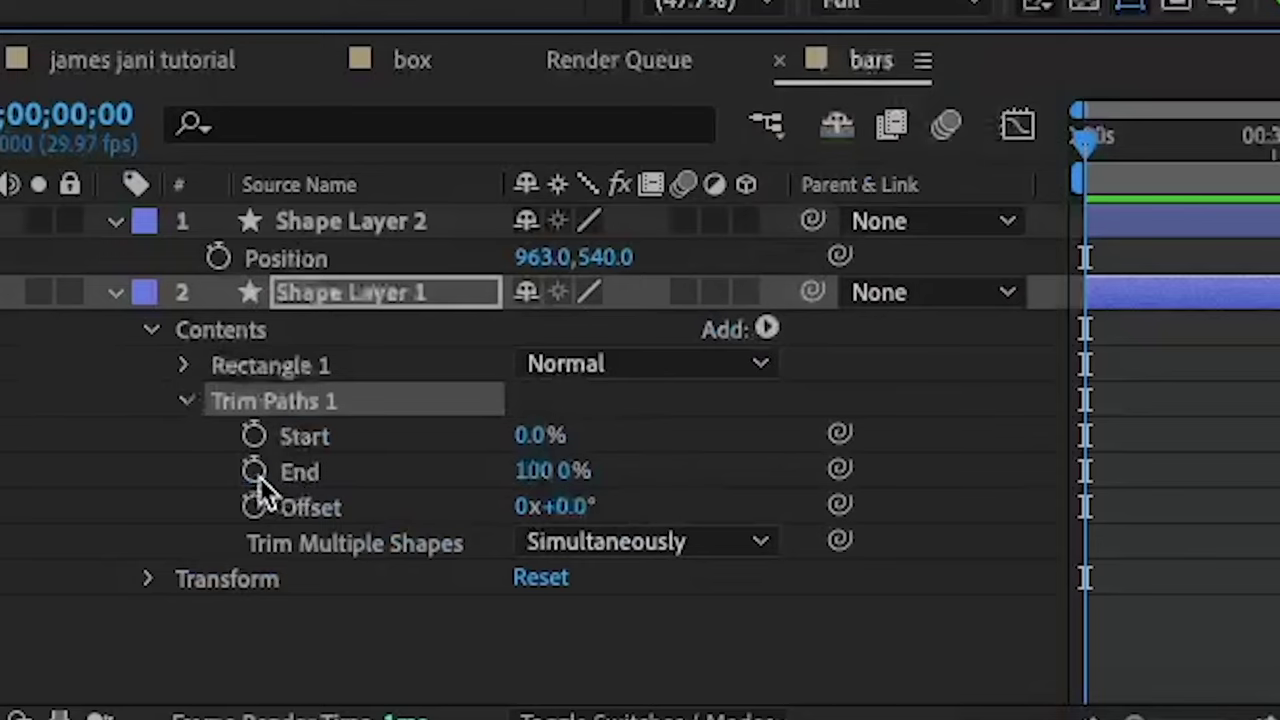
# Animate the cyan bar's Trim Paths End from 0% at 0;00;00;00 to 100% at 0;00;01;15
pyautogui.click(26, 636)
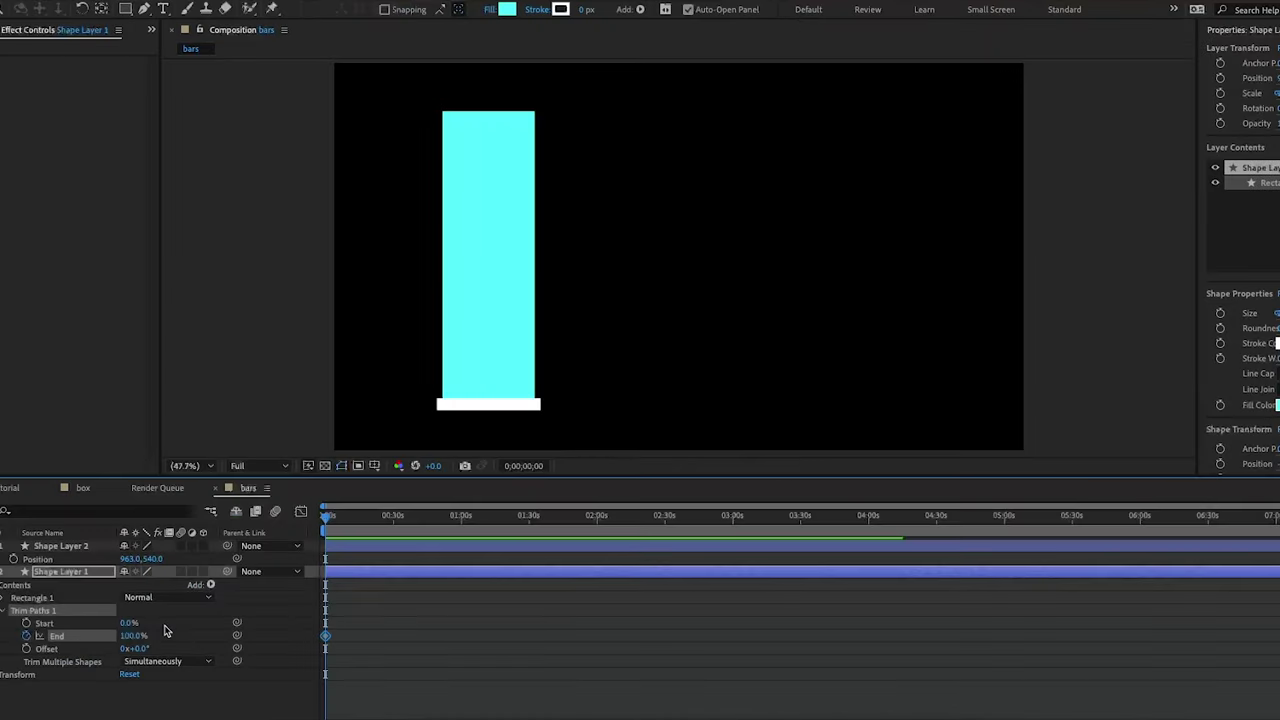
pyautogui.press('=')
pyautogui.press('=')
pyautogui.press('=')
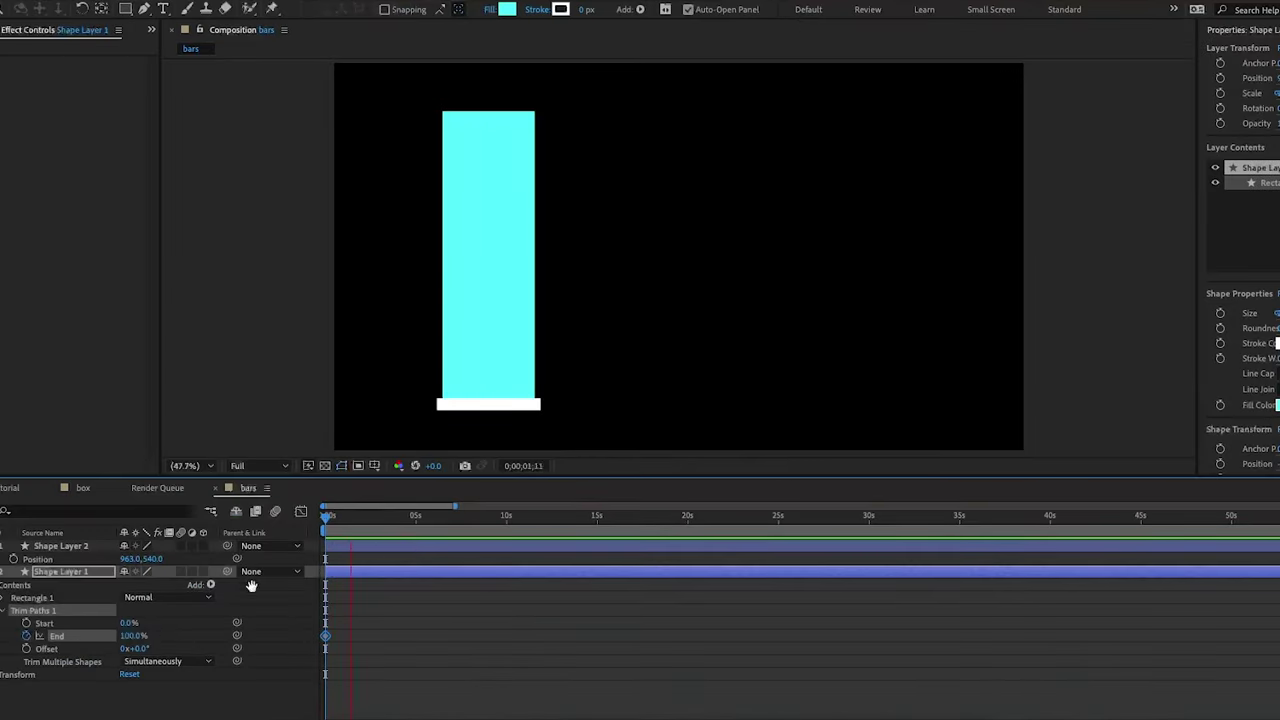
pyautogui.press('space')
pyautogui.click(0, 636)
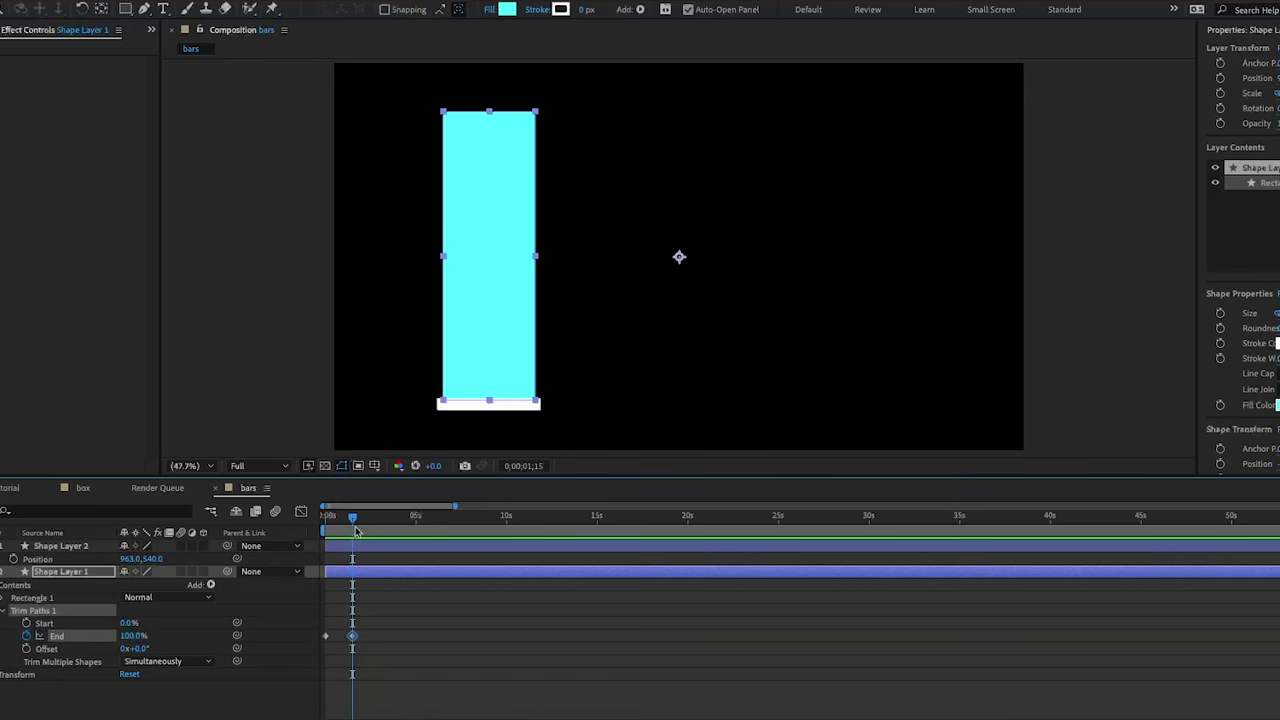
pyautogui.moveTo(354, 526); pyautogui.dragTo(322, 530)
pyautogui.click(133, 636)
pyautogui.write('0')
pyautogui.press('Return')
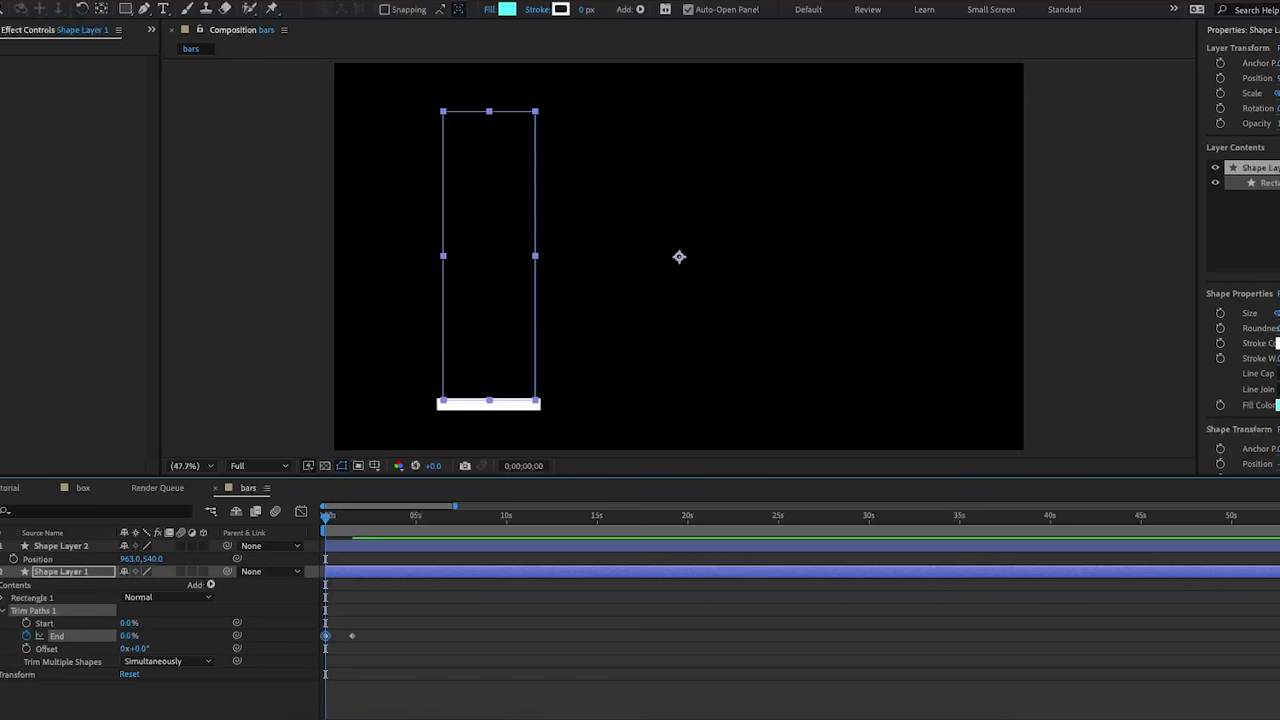
# Check the early frames of the bar's growth and start keyframing the Trim Paths Offset at 0;00;00;00
pyautogui.press('=')
pyautogui.press('=')
pyautogui.press('=')
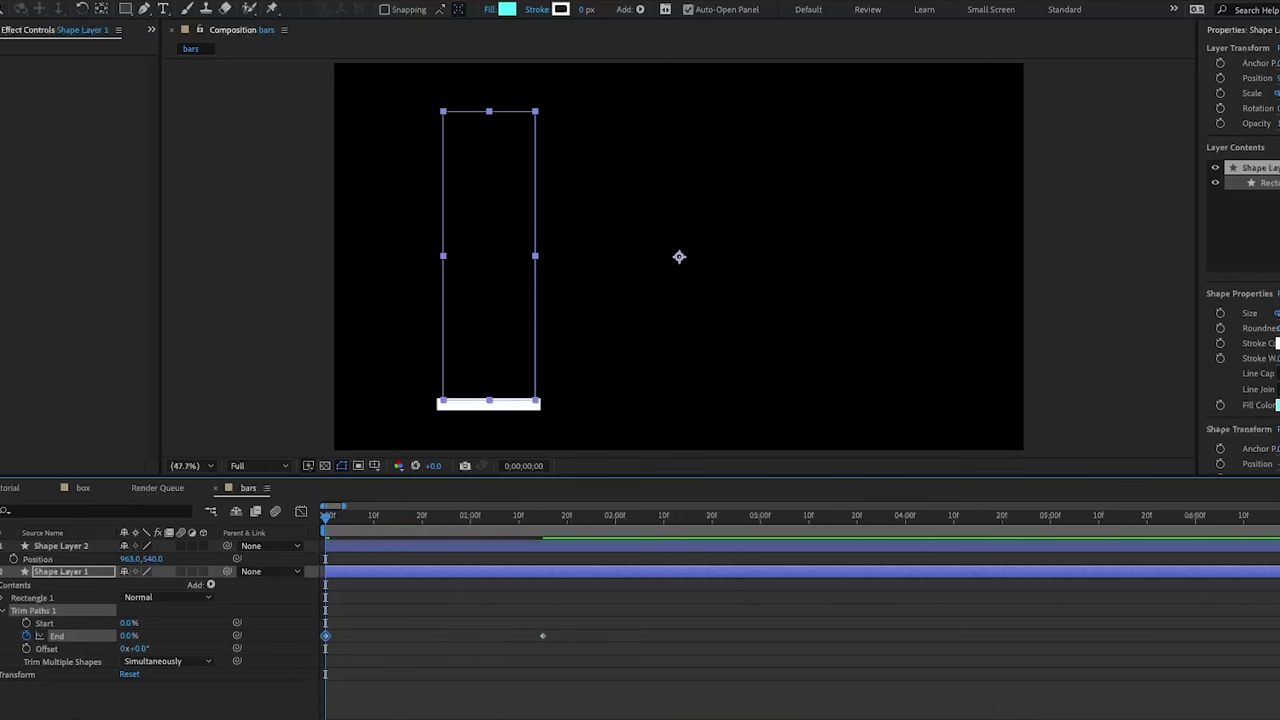
pyautogui.moveTo(333, 518); pyautogui.dragTo(346, 532)
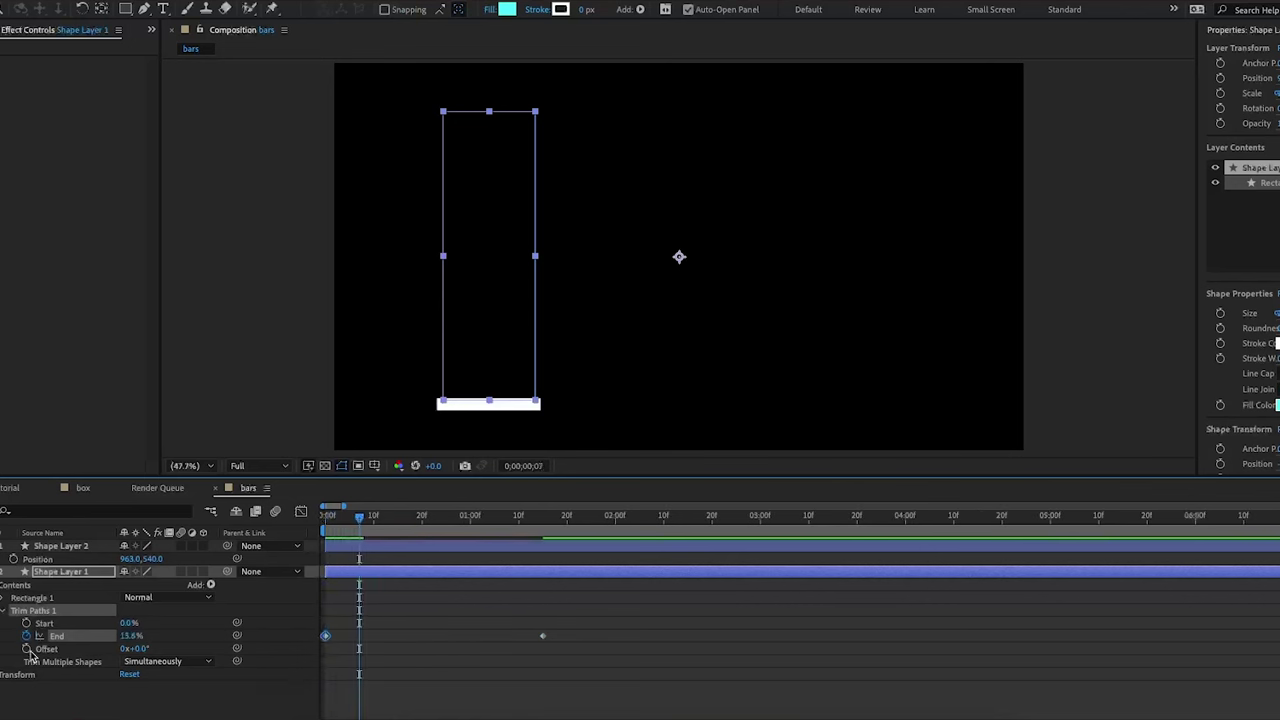
pyautogui.press('Home')
pyautogui.click(60, 694)
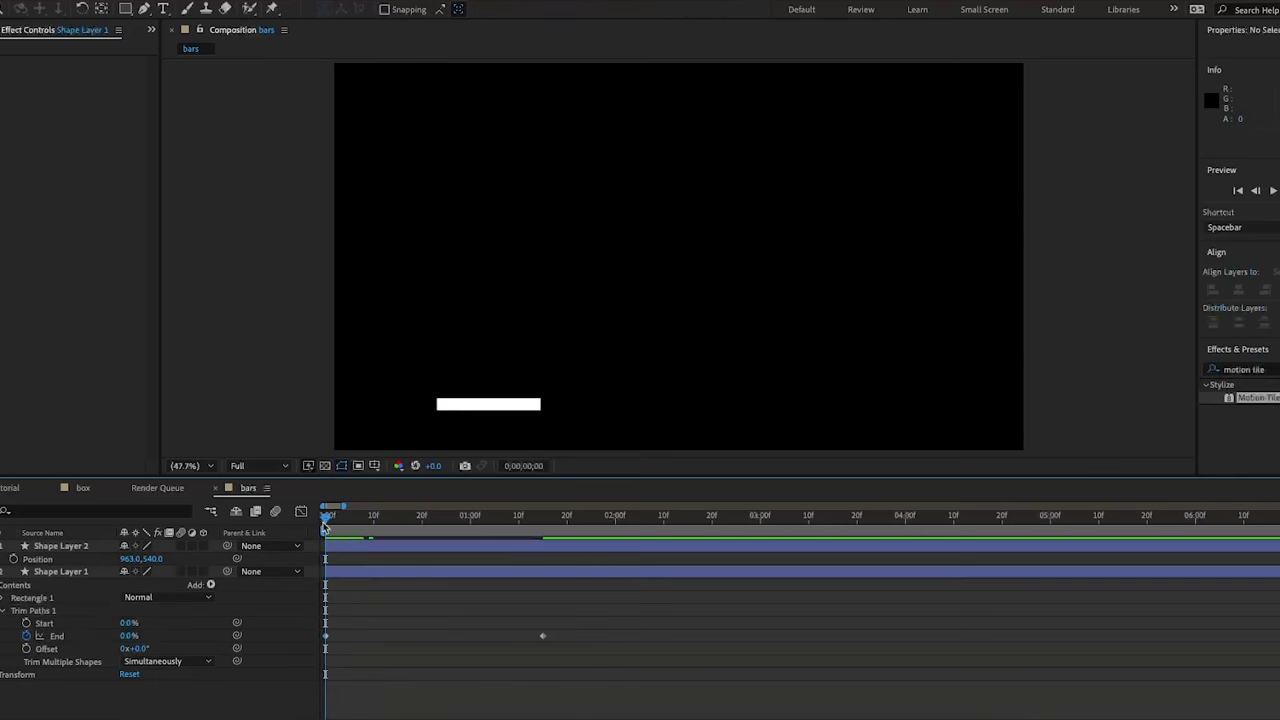
pyautogui.click(28, 651)
# Set the Trim Paths Offset to 130.2° at 0;00;00;07 so the cyan fill's edge lies level
pyautogui.moveTo(335, 522)
pyautogui.mouseDown()
pyautogui.moveTo(546, 530)
pyautogui.moveTo(359, 530)
pyautogui.mouseUp()
pyautogui.moveTo(134, 648); pyautogui.dragTo(233, 649)
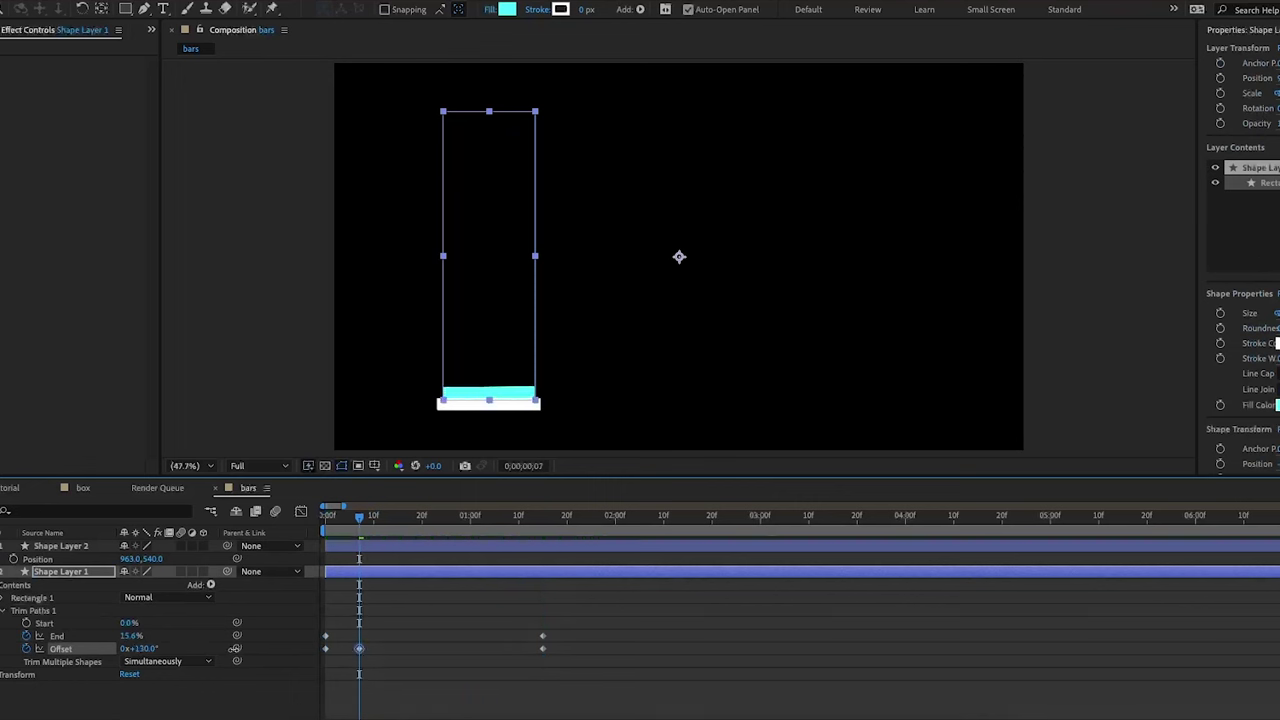
pyautogui.click(140, 648)
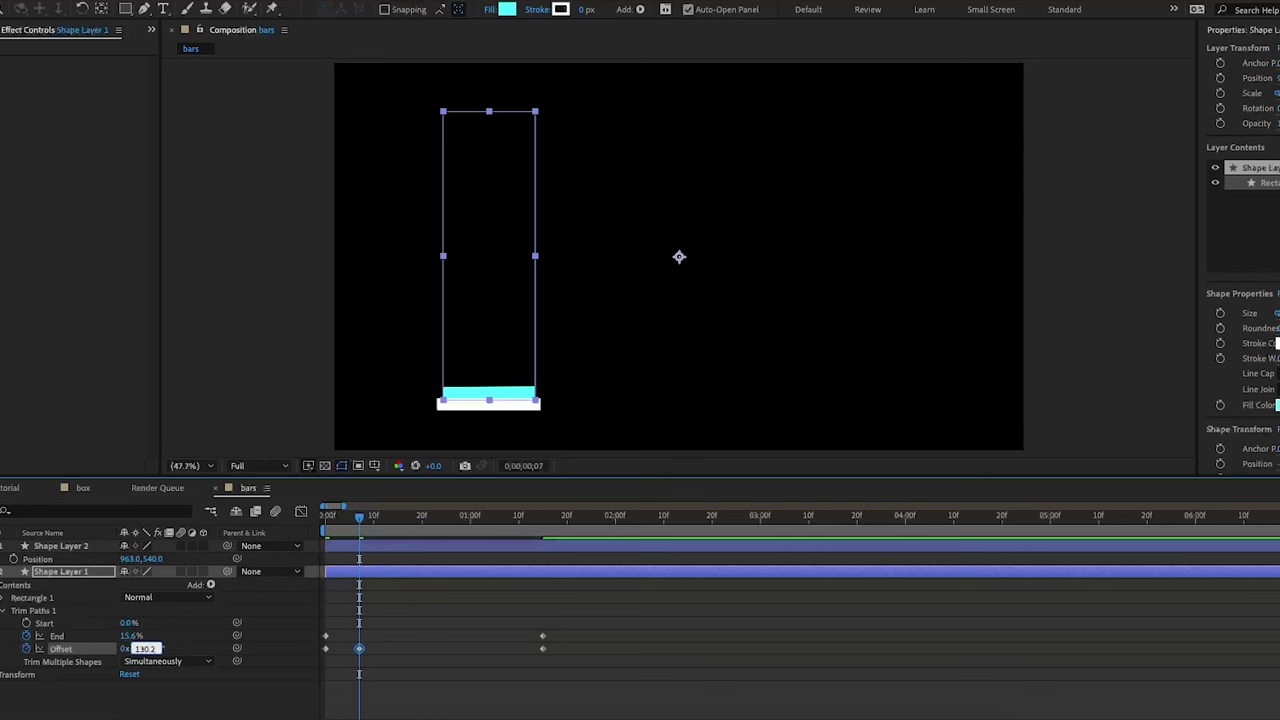
pyautogui.write('130.2')
pyautogui.press('Return')
# Level the cyan fill's edge with Trim Paths Offset keyframes at 0;00;00;05 and 0;00;00;06, using 134.1° at the latter
pyautogui.moveTo(358, 535); pyautogui.dragTo(347, 540)
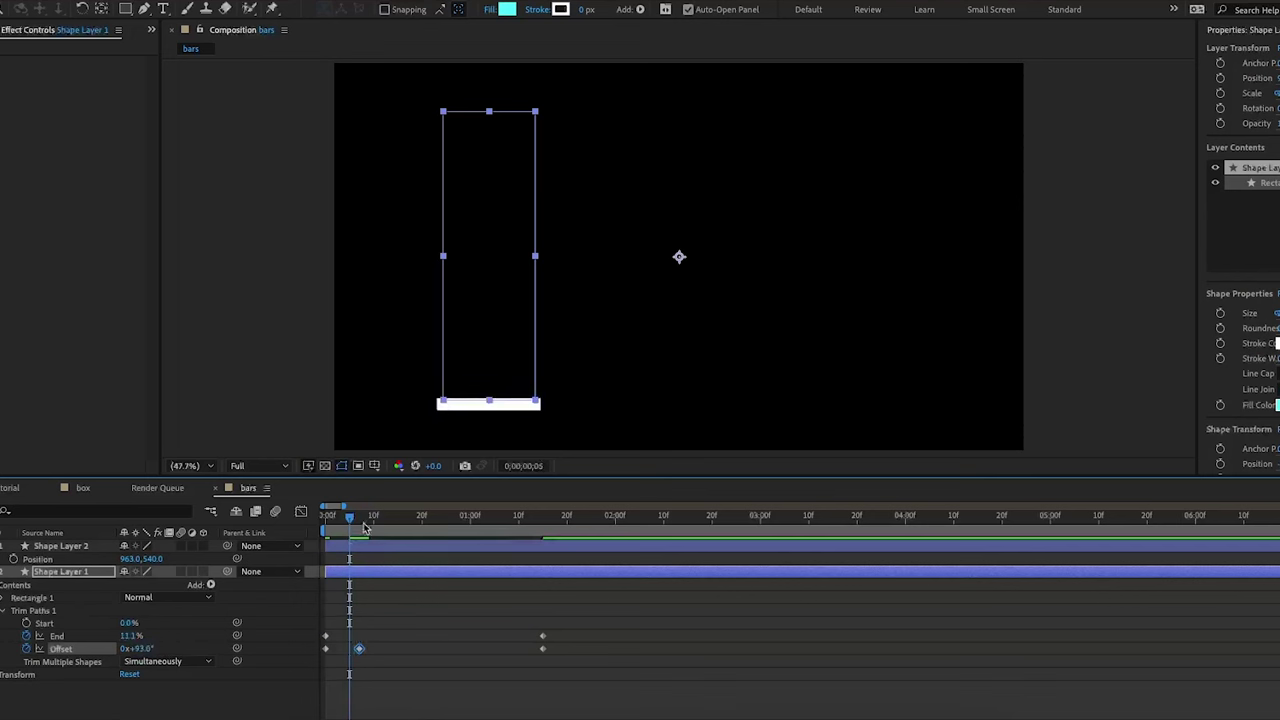
pyautogui.moveTo(145, 650); pyautogui.dragTo(178, 648)
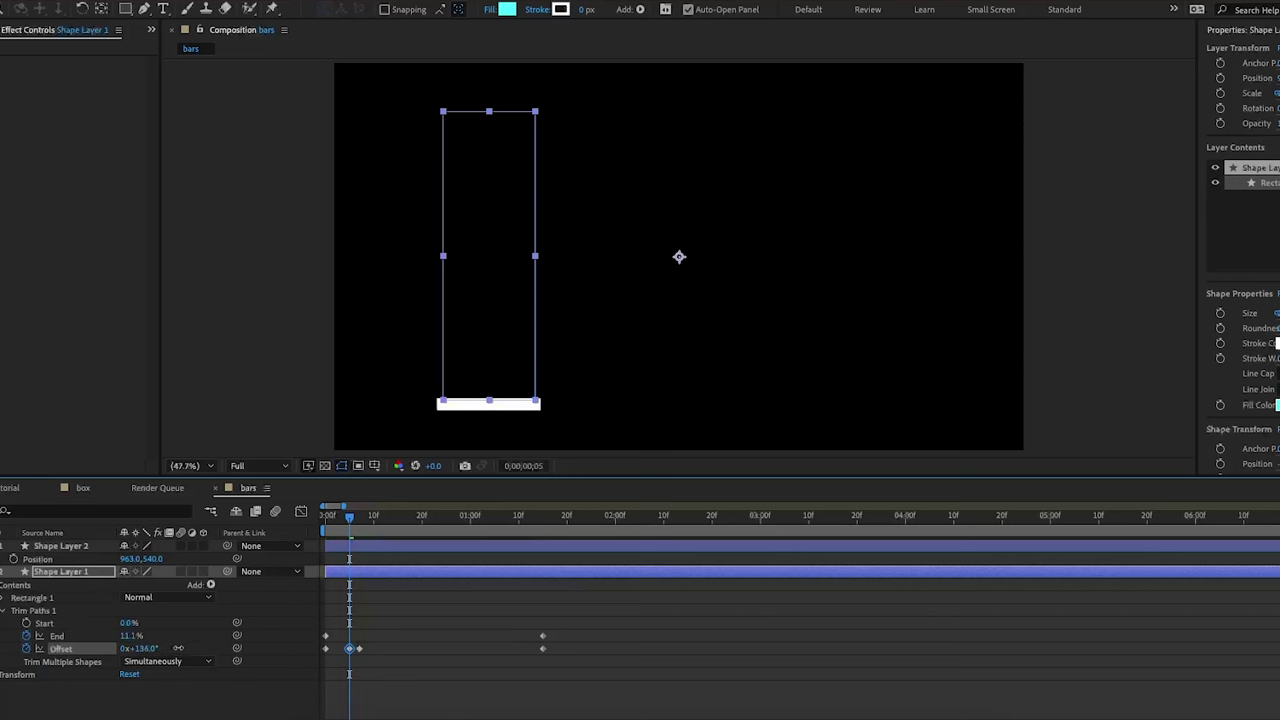
pyautogui.click(356, 522)
pyautogui.moveTo(143, 651); pyautogui.dragTo(140, 649)
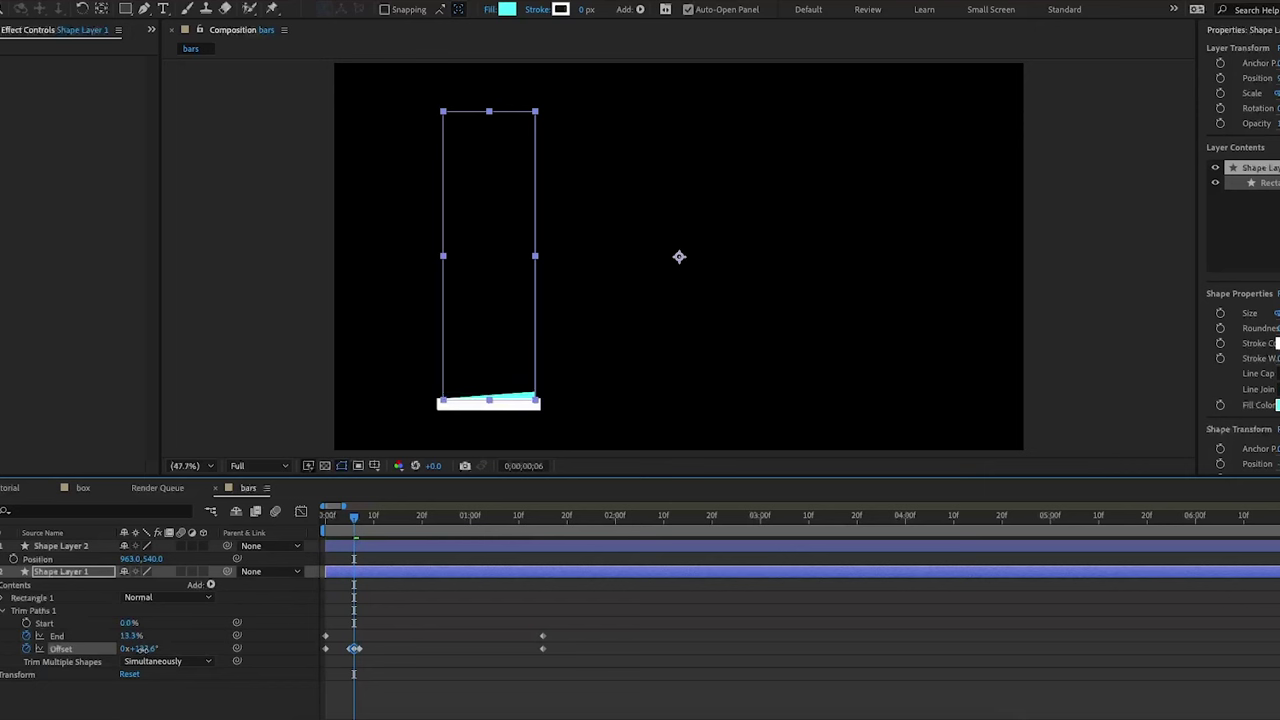
pyautogui.click(140, 649)
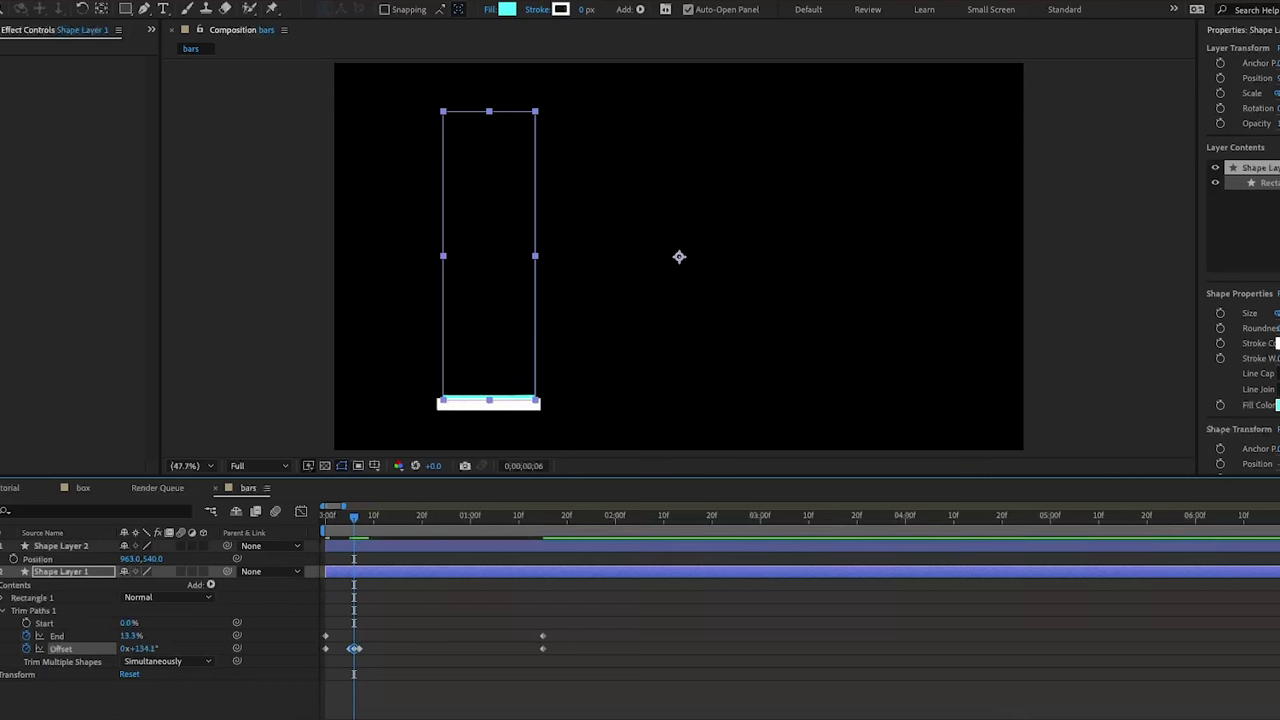
# Add Trim Paths Offset keyframes at 0;00;00;04, 0;00;00;02 and 0;00;00;01 to level the fill's edge in the earliest frames
pyautogui.moveTo(356, 522); pyautogui.dragTo(346, 526)
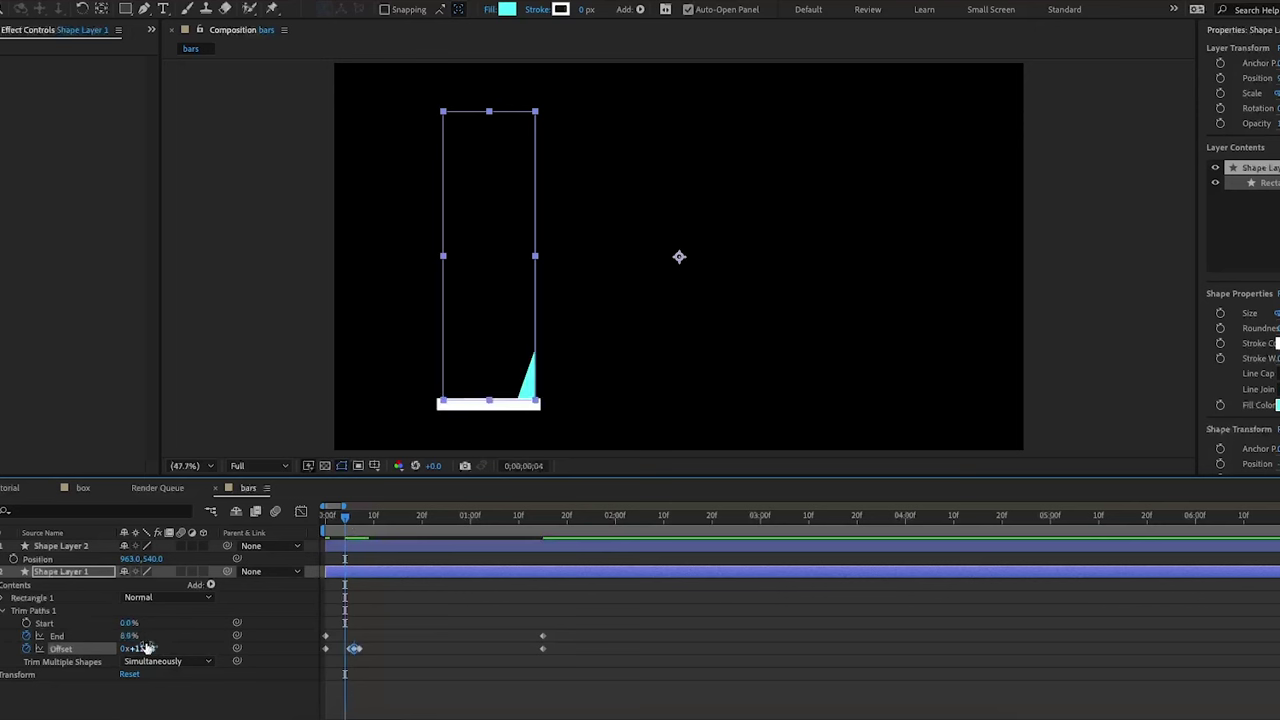
pyautogui.moveTo(148, 648); pyautogui.dragTo(151, 648)
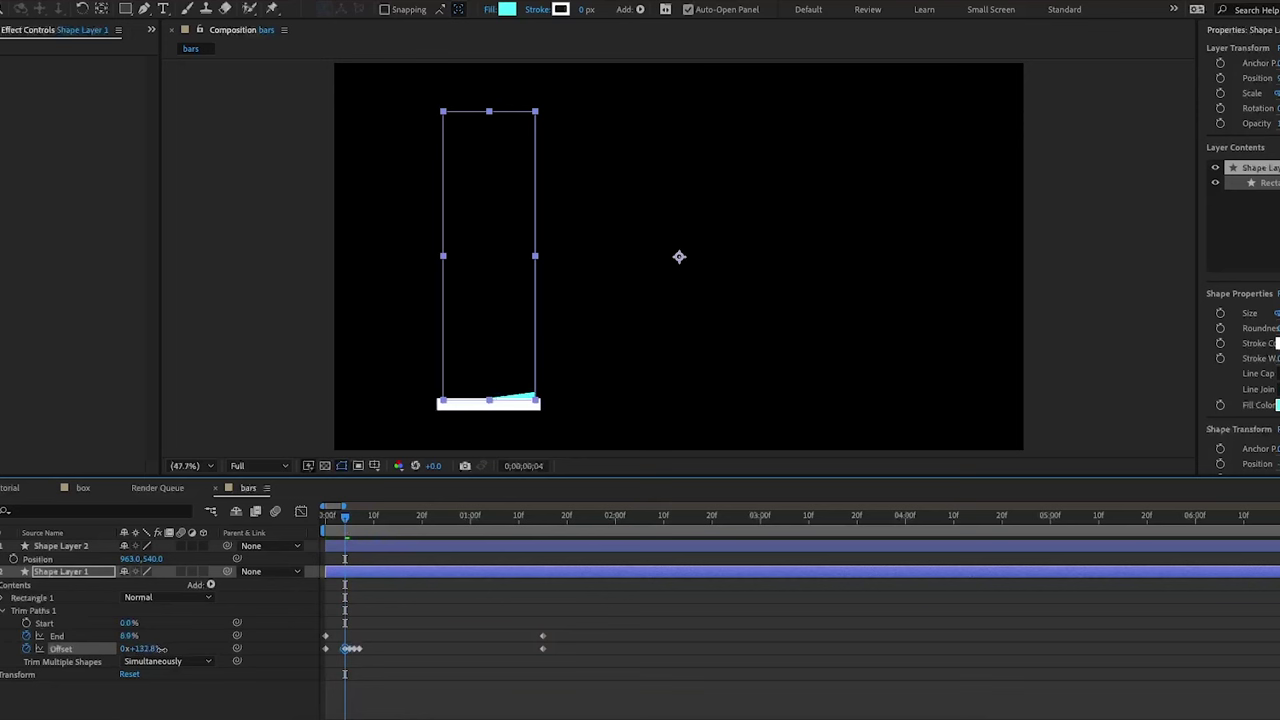
pyautogui.moveTo(345, 516); pyautogui.dragTo(335, 517)
pyautogui.moveTo(192, 651); pyautogui.dragTo(200, 651)
pyautogui.moveTo(335, 518); pyautogui.dragTo(330, 519)
pyautogui.moveTo(142, 649); pyautogui.dragTo(216, 653)
# Check the early frames and refine the Trim Paths Offset at 0;00;00;06 to 134.2°
pyautogui.moveTo(331, 520); pyautogui.dragTo(349, 526)
pyautogui.press('pagedown')
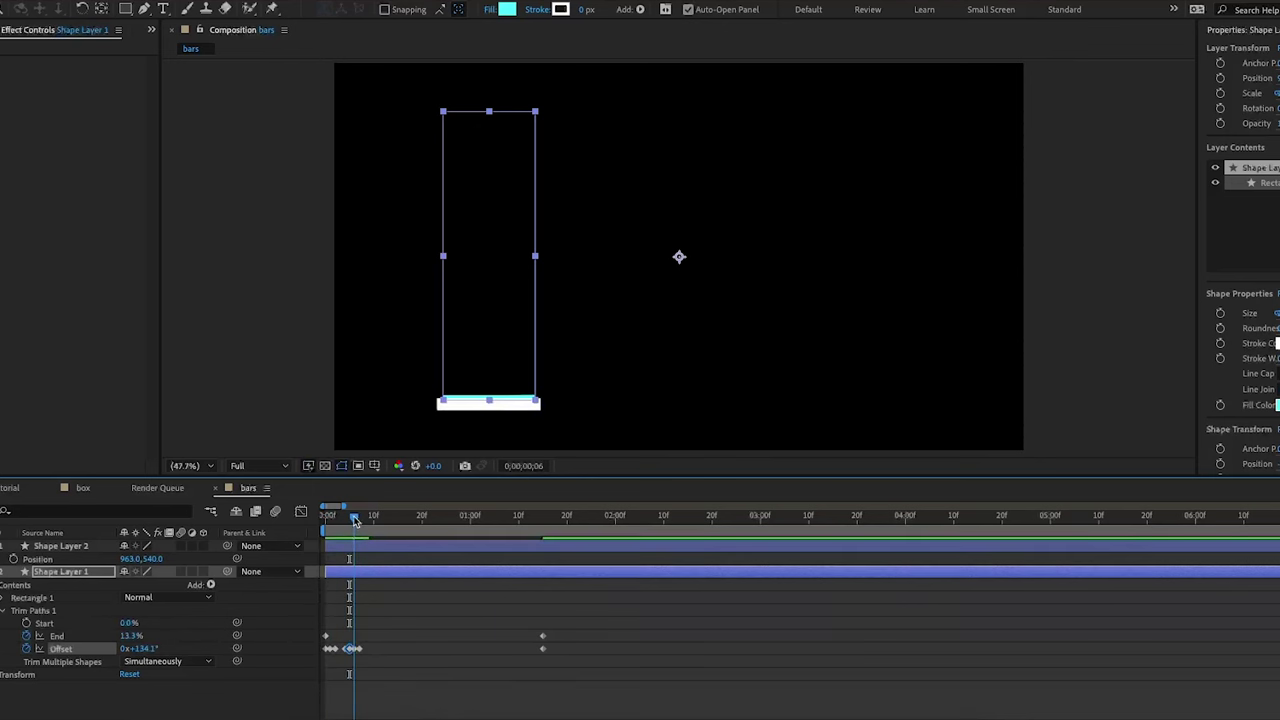
pyautogui.write('134')
pyautogui.press('Return')
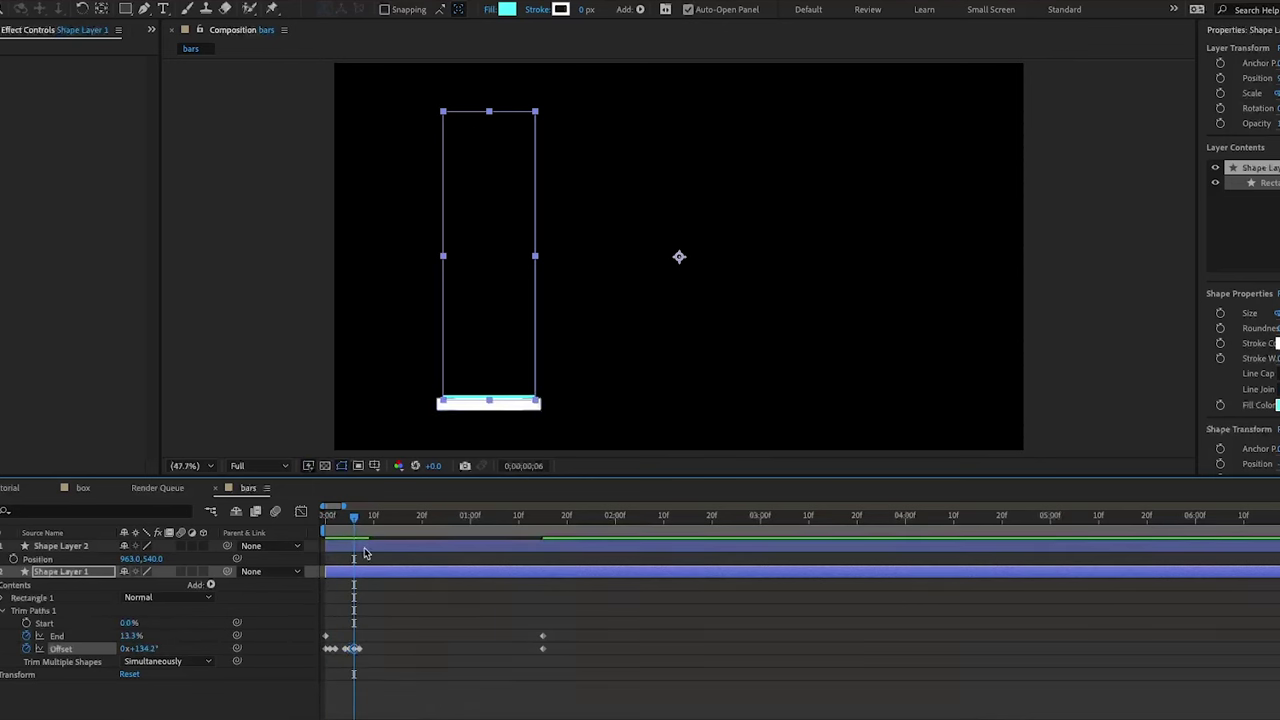
# Keyframe the Trim Paths Offset at -0.9° at 0;00;01;10 and 6.2° at 0;00;01;08 to level the bar's upper edge
pyautogui.moveTo(355, 518); pyautogui.dragTo(520, 540)
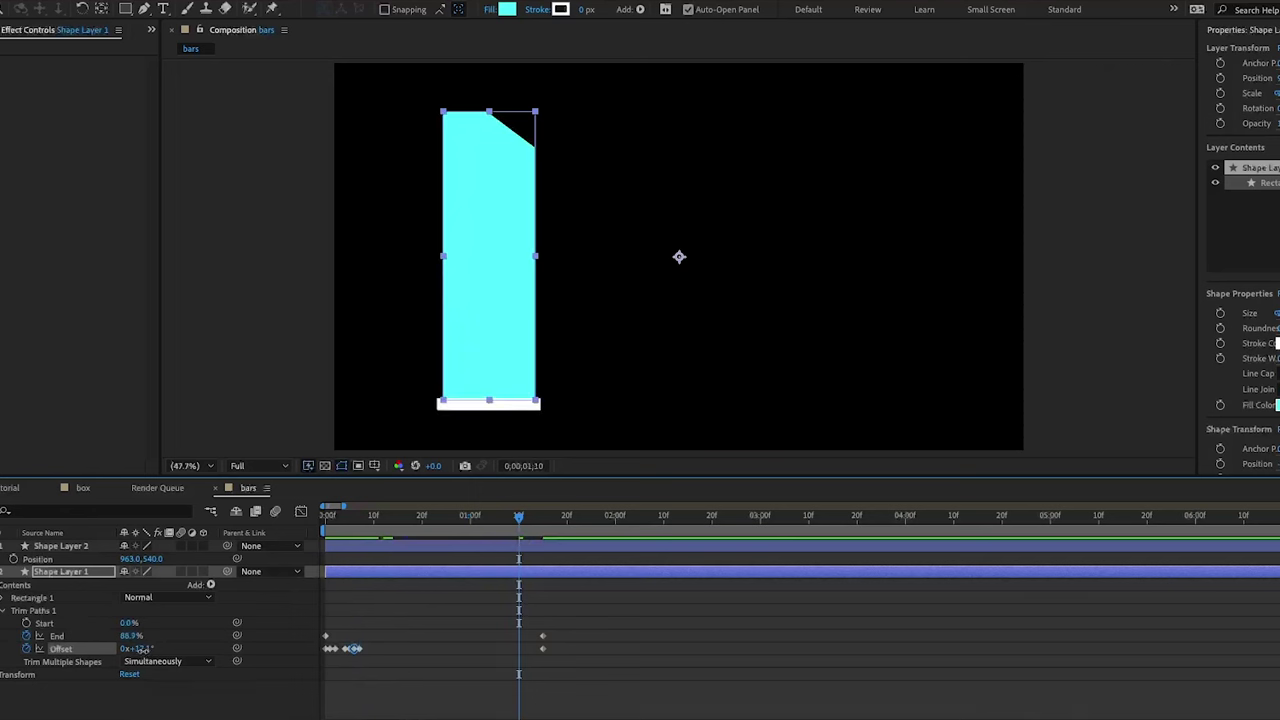
pyautogui.moveTo(140, 648); pyautogui.dragTo(137, 650)
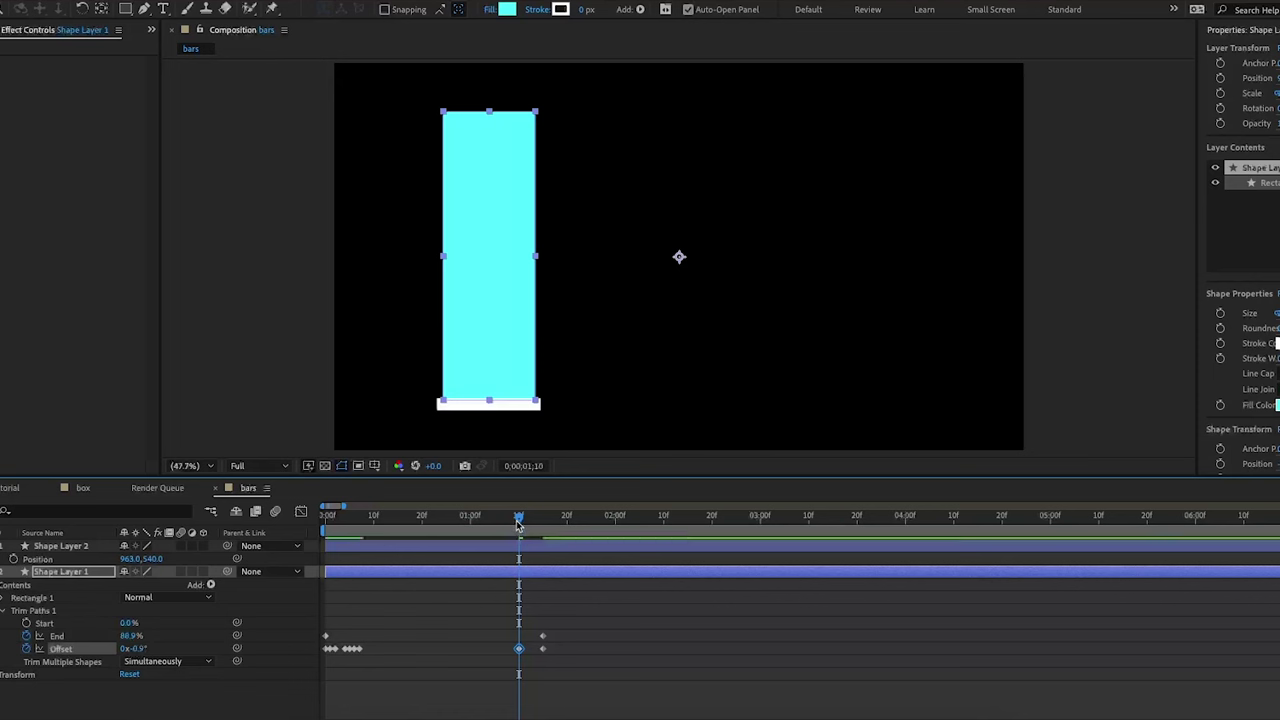
pyautogui.moveTo(518, 523); pyautogui.dragTo(509, 520)
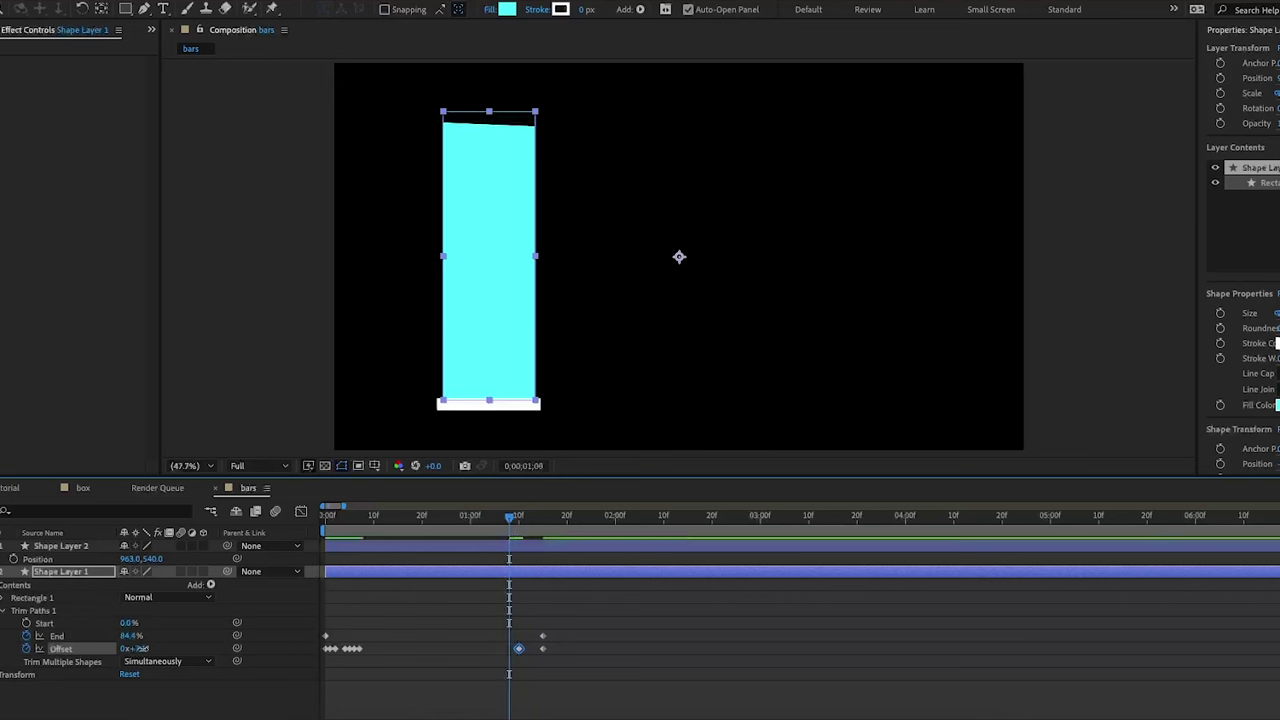
pyautogui.moveTo(137, 648); pyautogui.dragTo(155, 654)
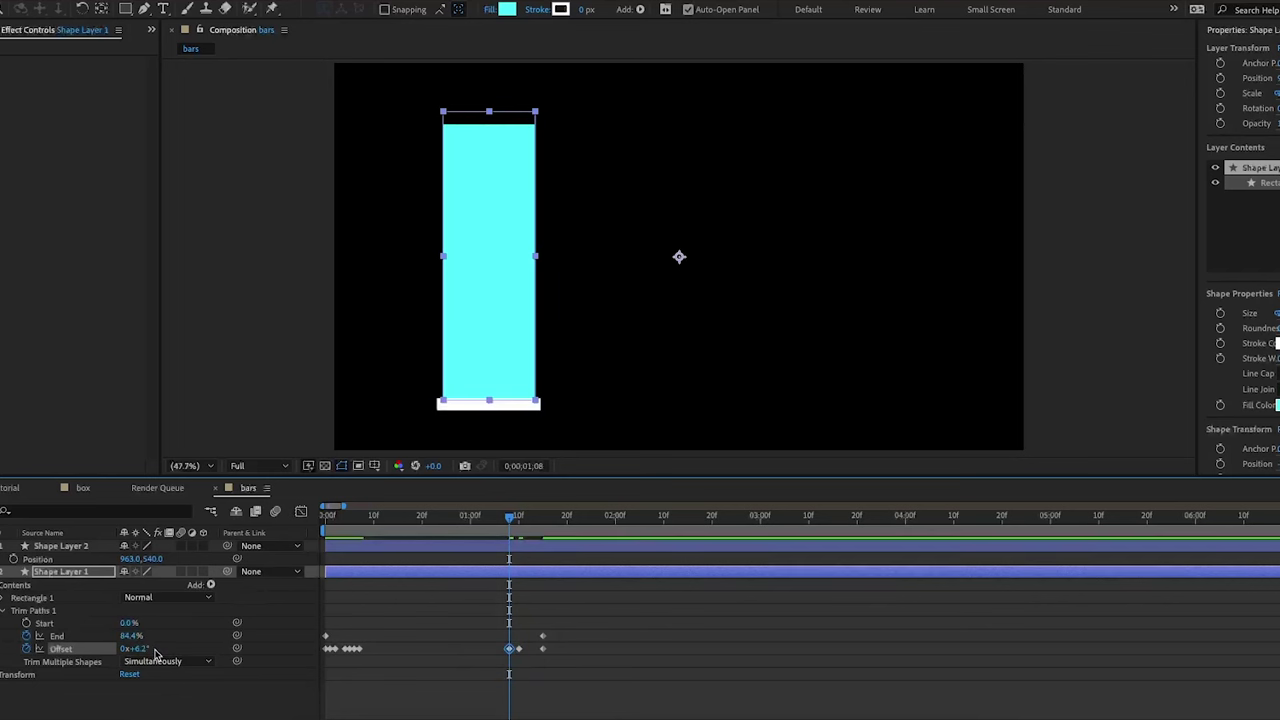
# Set the Trim Paths Offset to 2.4° at 0;00;01;09
pyautogui.click(514, 533)
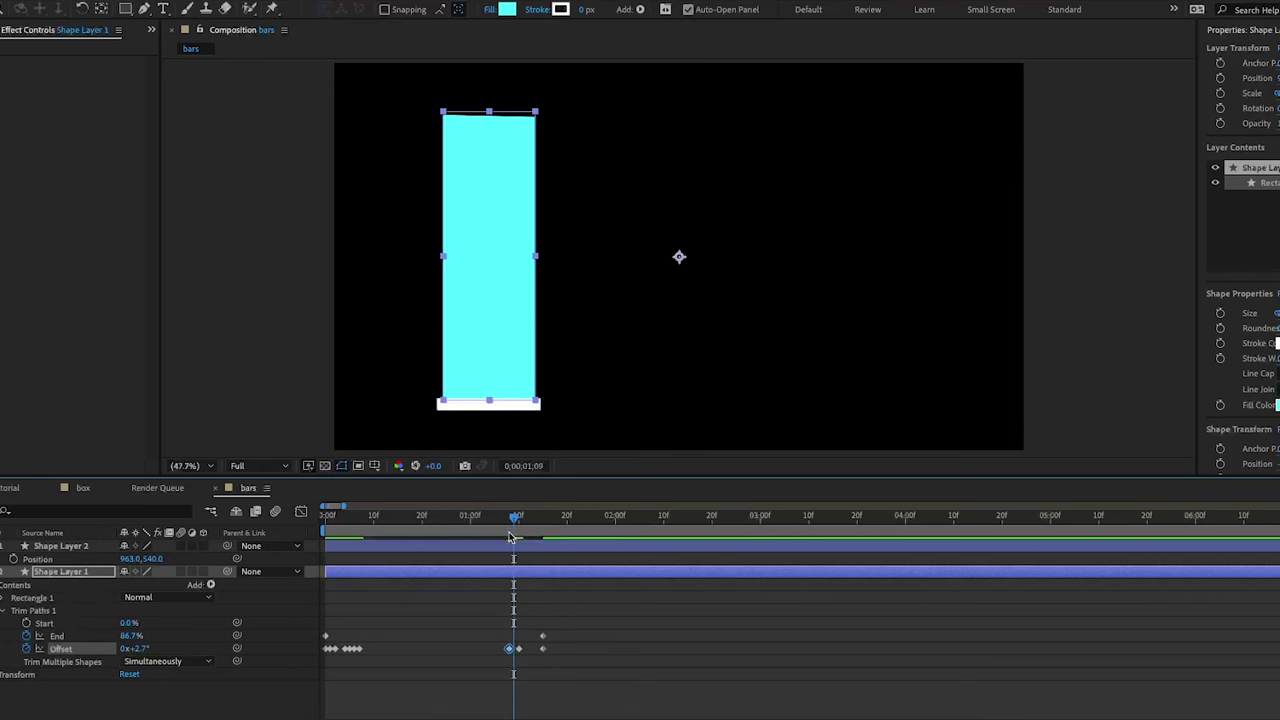
pyautogui.moveTo(140, 648); pyautogui.dragTo(137, 648)
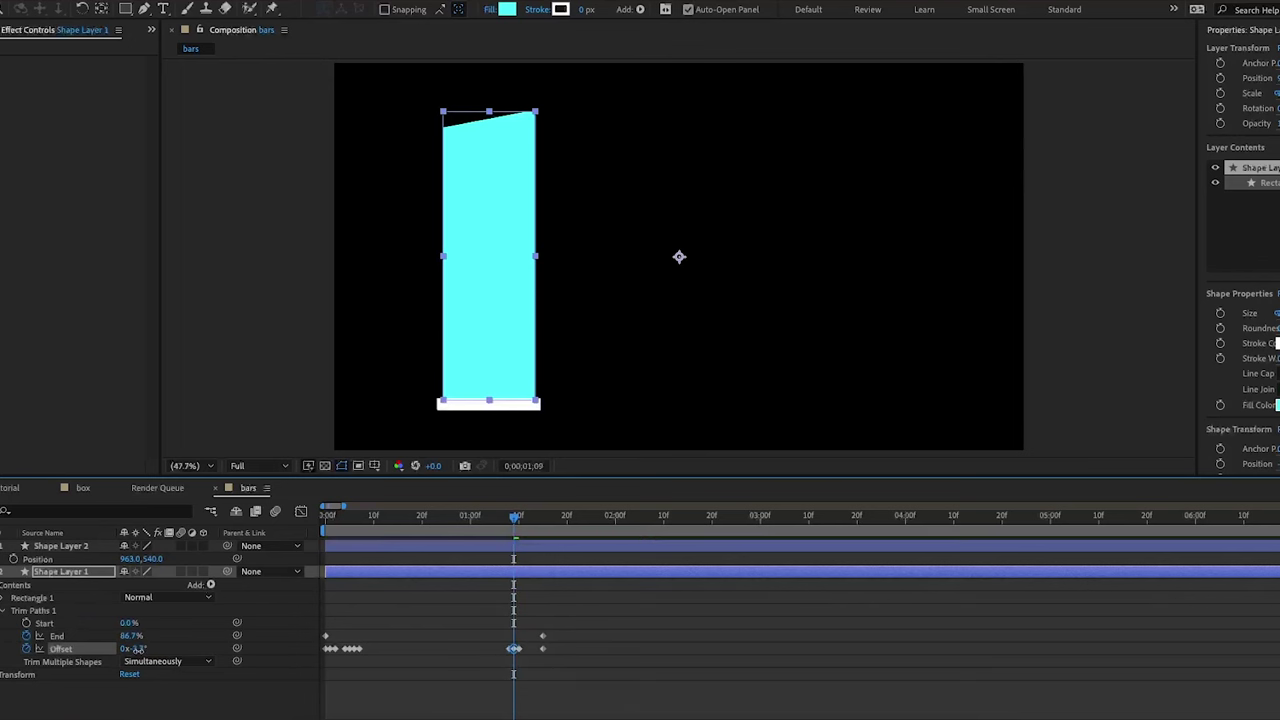
pyautogui.click(138, 648)
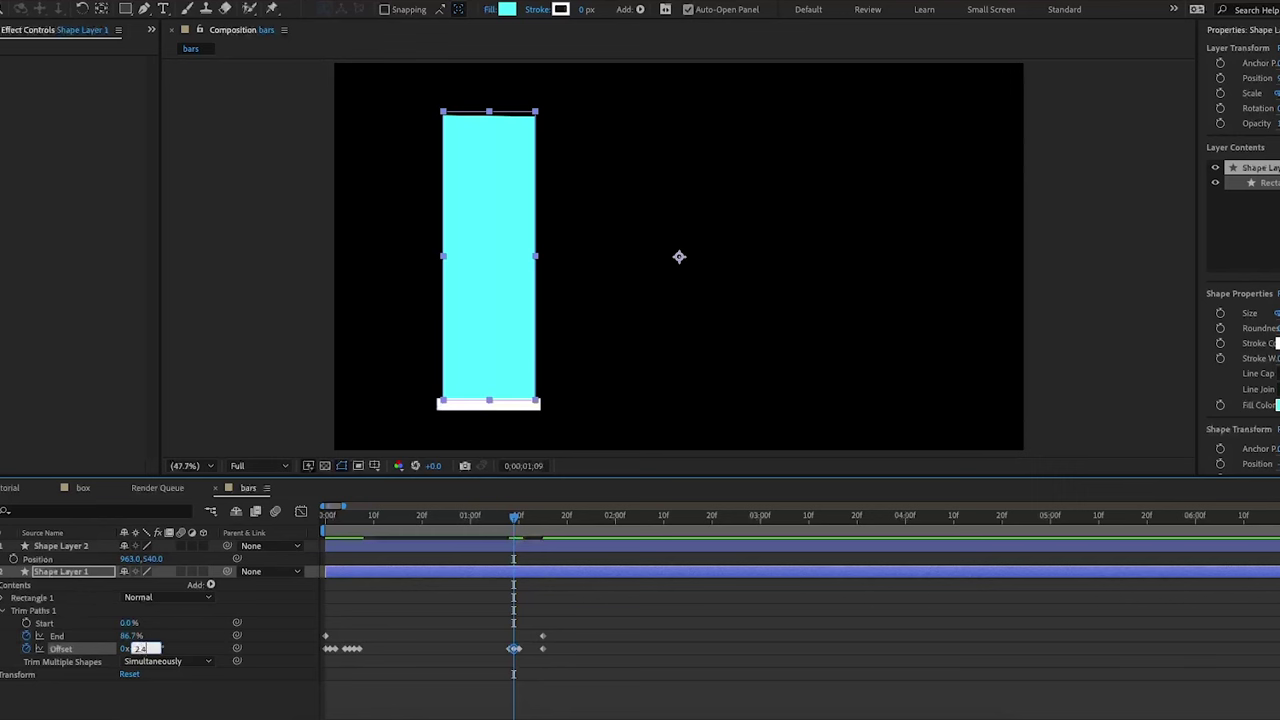
pyautogui.press('Return')
# Preview the bar's growth from the start and correct the Trim Paths Offset partway through the animation
pyautogui.moveTo(514, 545); pyautogui.dragTo(343, 586)
pyautogui.press('space')
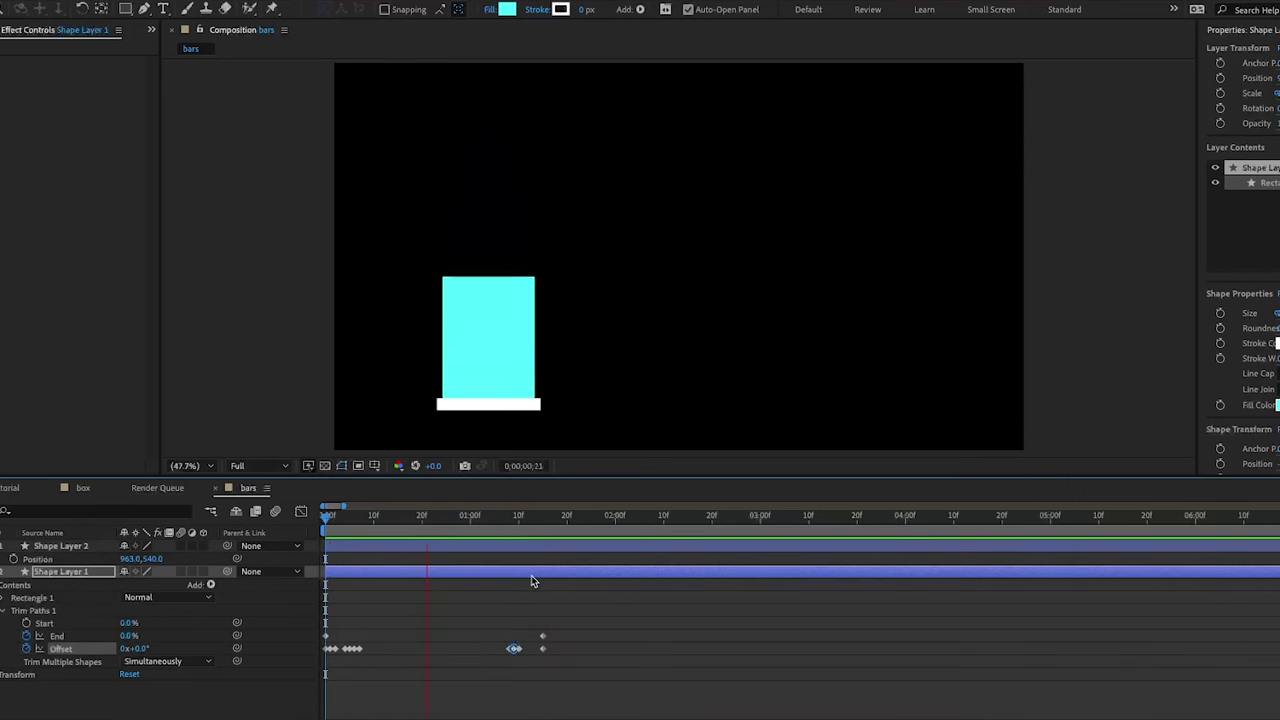
pyautogui.press('space')
pyautogui.click(508, 547)
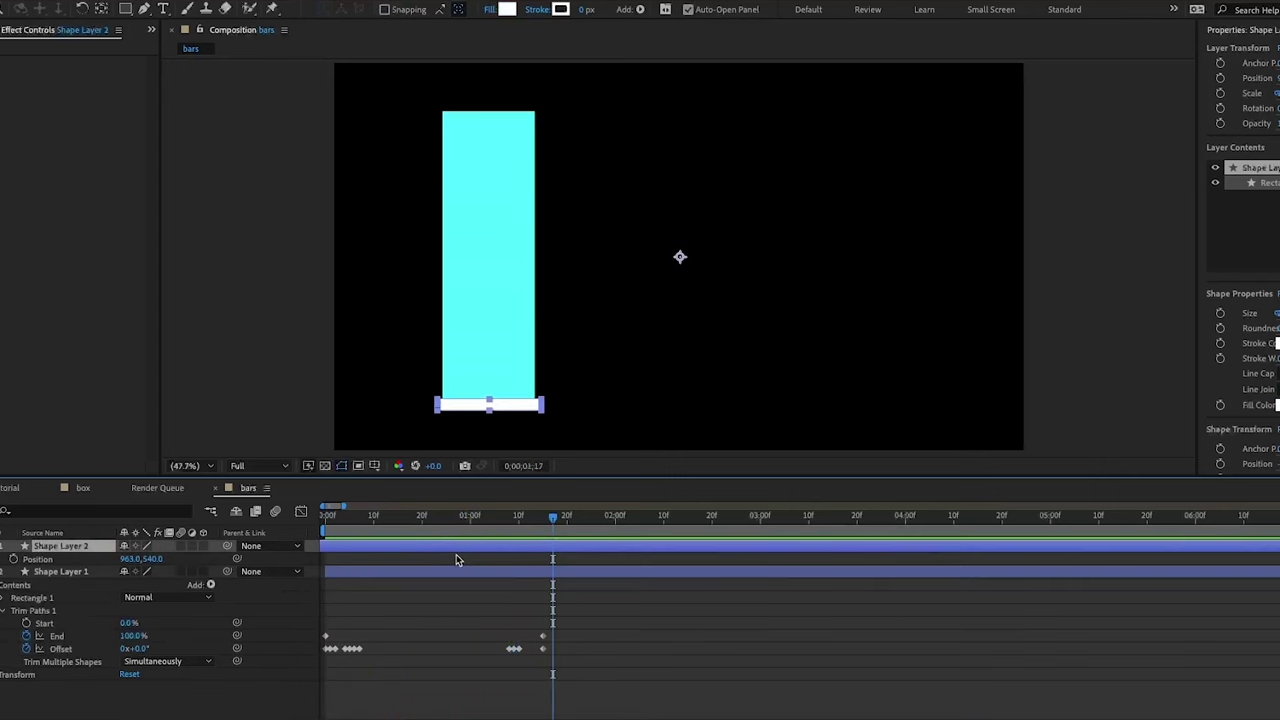
pyautogui.moveTo(410, 530); pyautogui.dragTo(467, 527)
pyautogui.click(138, 649)
pyautogui.write('130')
pyautogui.press('Return')
pyautogui.press('space')
pyautogui.press('space')
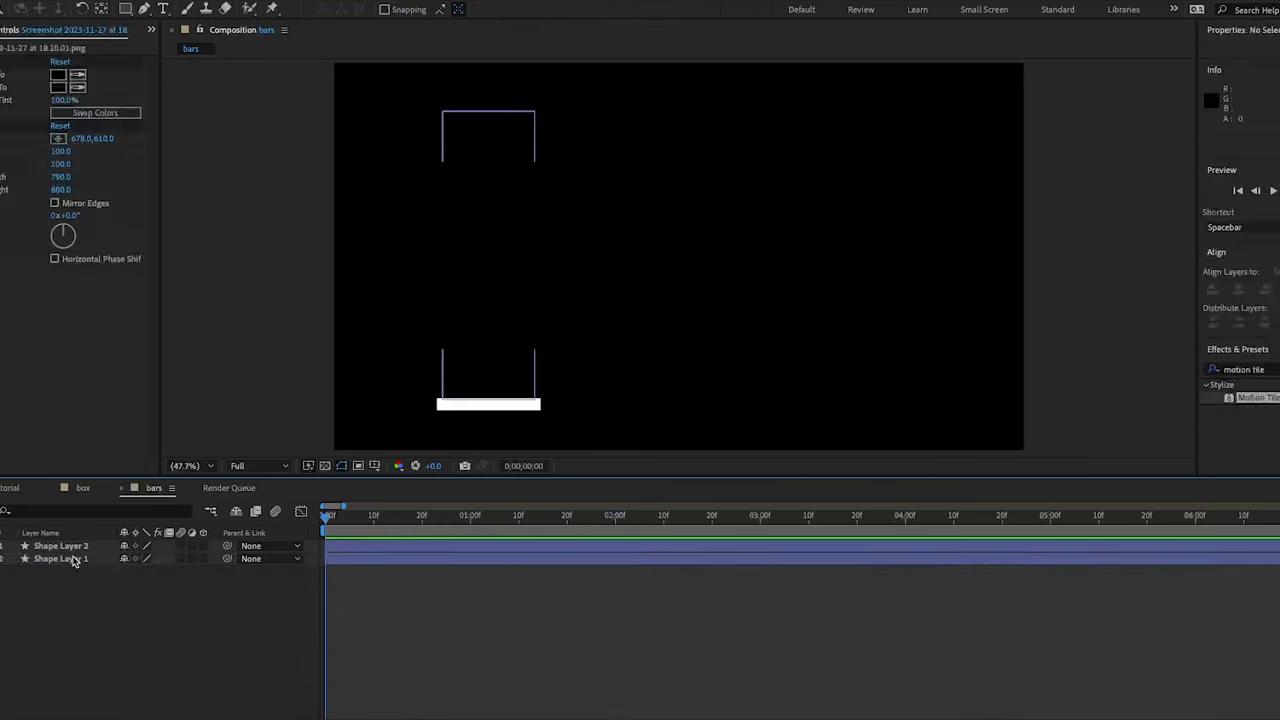
# Duplicate both shape layers, the cyan bar and its white base
pyautogui.click(77, 560)
pyautogui.keyDown('shift'); pyautogui.click(77, 547); pyautogui.keyUp('shift')
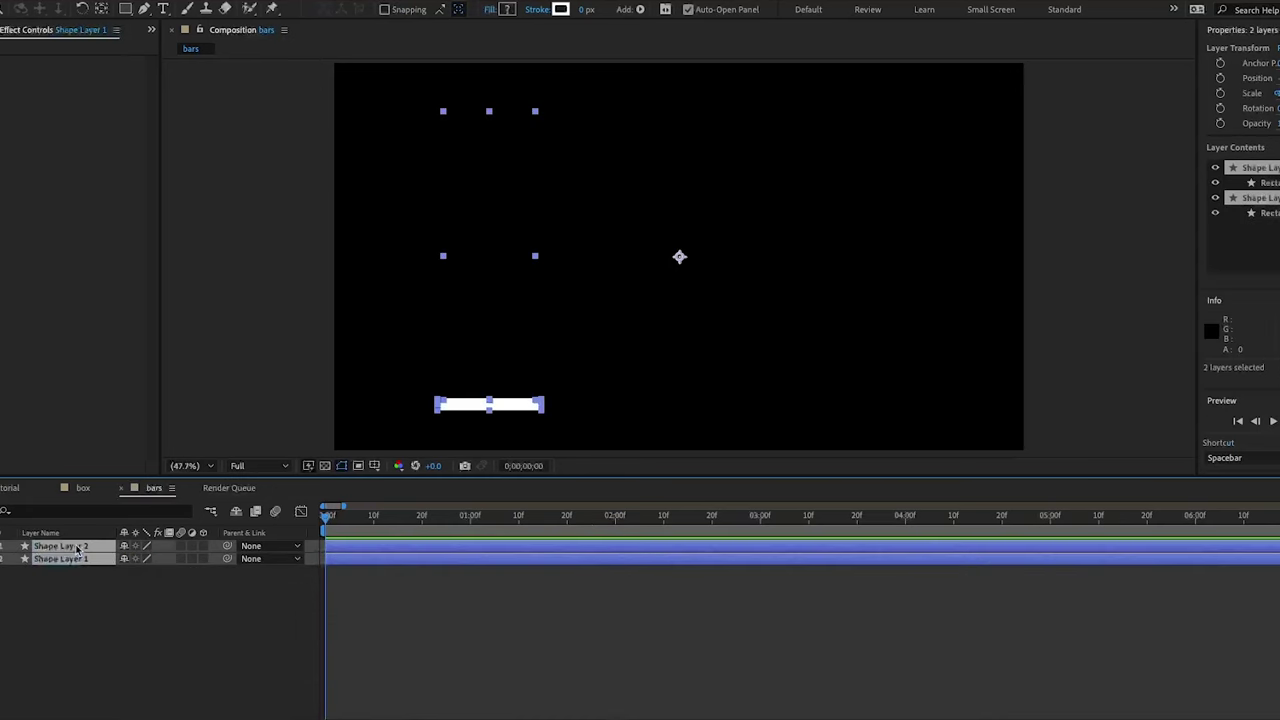
pyautogui.hotkey('ctrl', 'd')
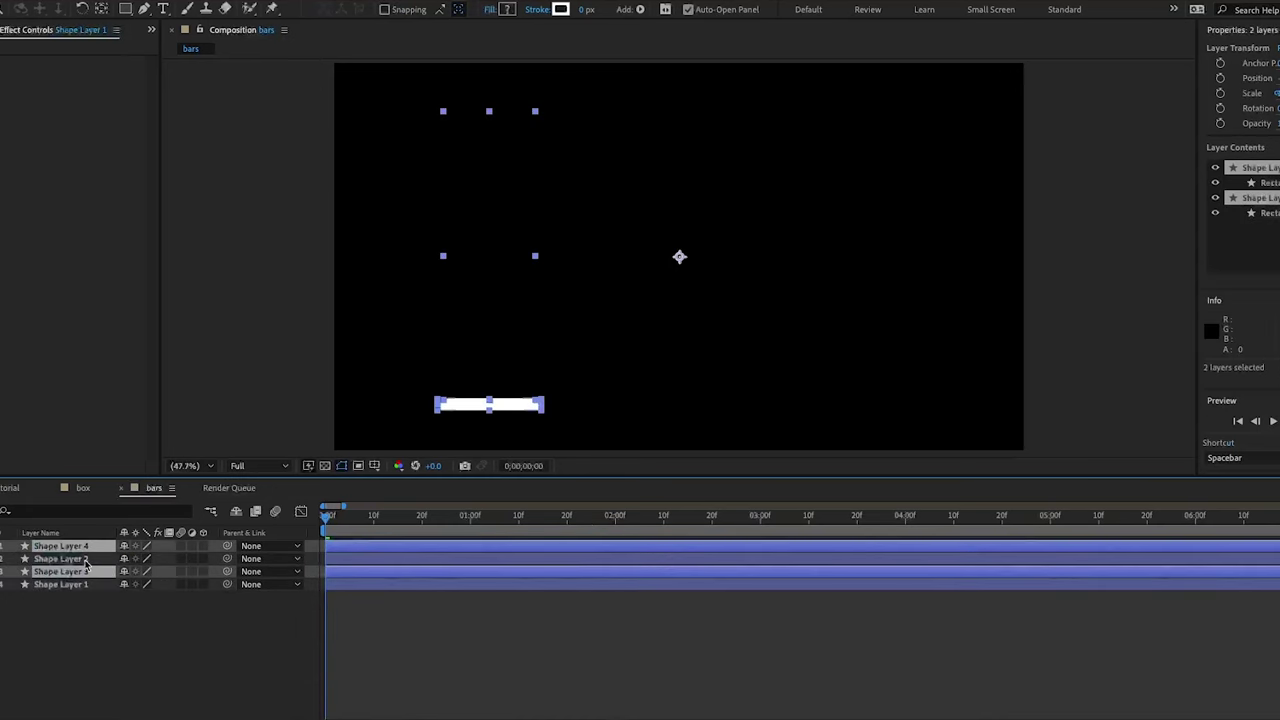
# Stack the copied bar directly below the copied base, shift them to X positions 1783 and 1786, and preview both bars
pyautogui.click(85, 612)
pyautogui.moveTo(87, 573); pyautogui.dragTo(91, 553)
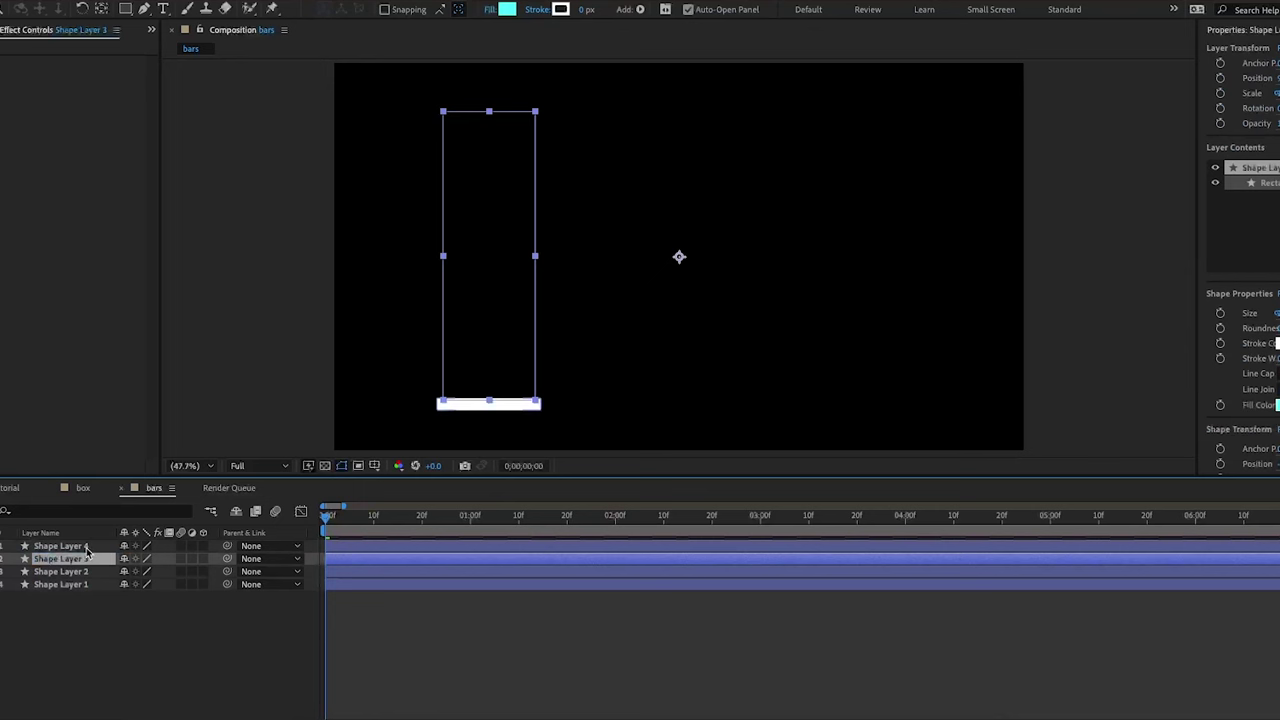
pyautogui.keyDown('shift'); pyautogui.click(86, 547); pyautogui.keyUp('shift')
pyautogui.press('p')
pyautogui.moveTo(130, 559); pyautogui.dragTo(790, 602)
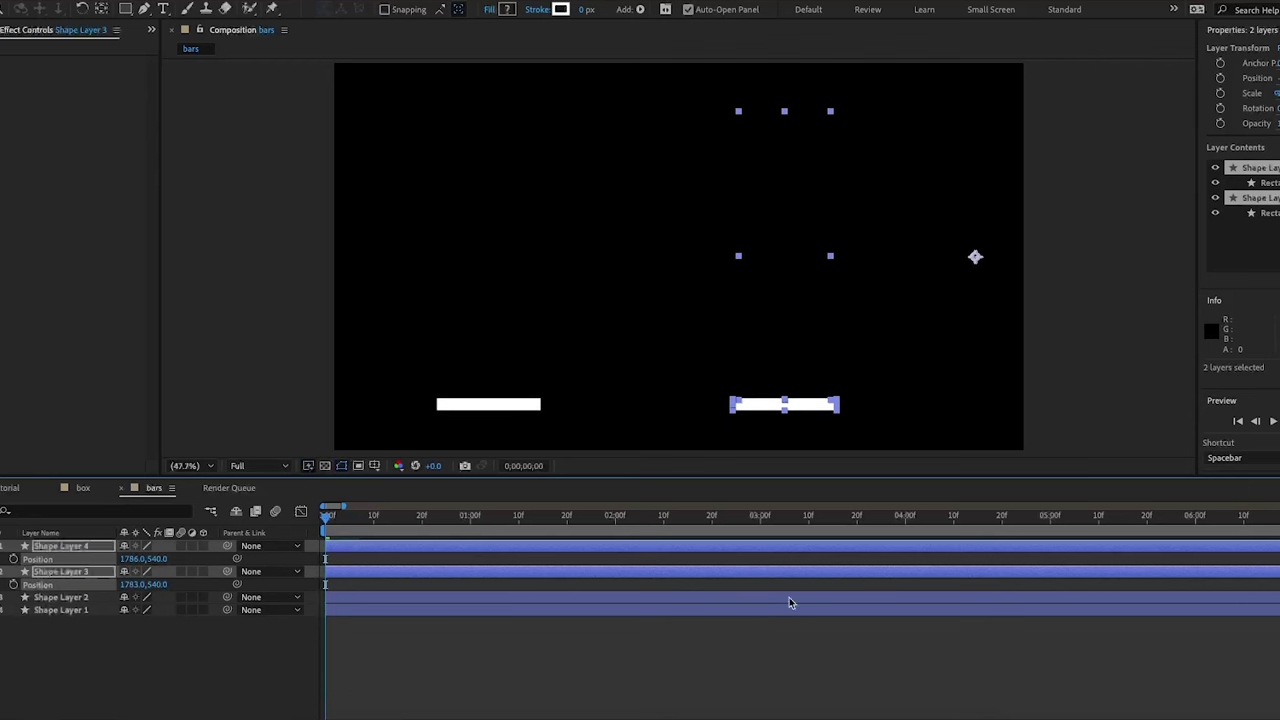
pyautogui.click(588, 660)
pyautogui.press('space')
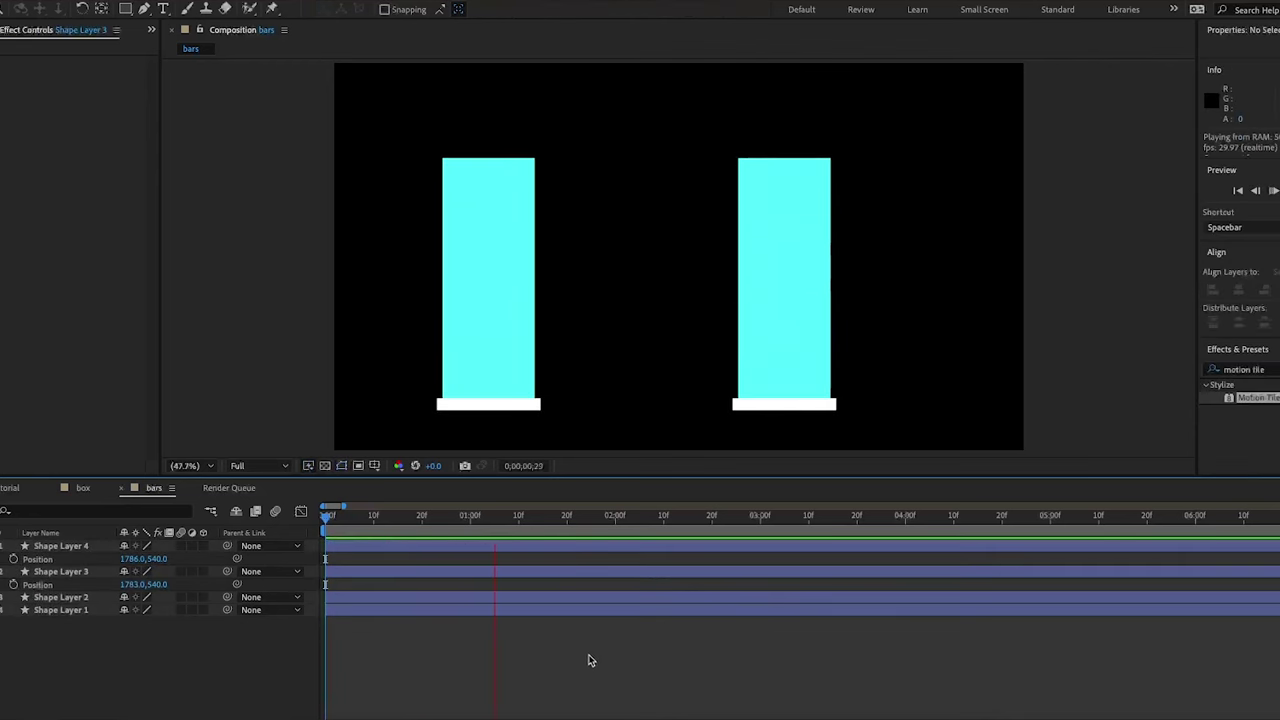
pyautogui.click(570, 520)
# Pre-compose the original bar and base, Shape Layer 1 and Shape Layer 2, as "wealth earned"
pyautogui.click(60, 597)
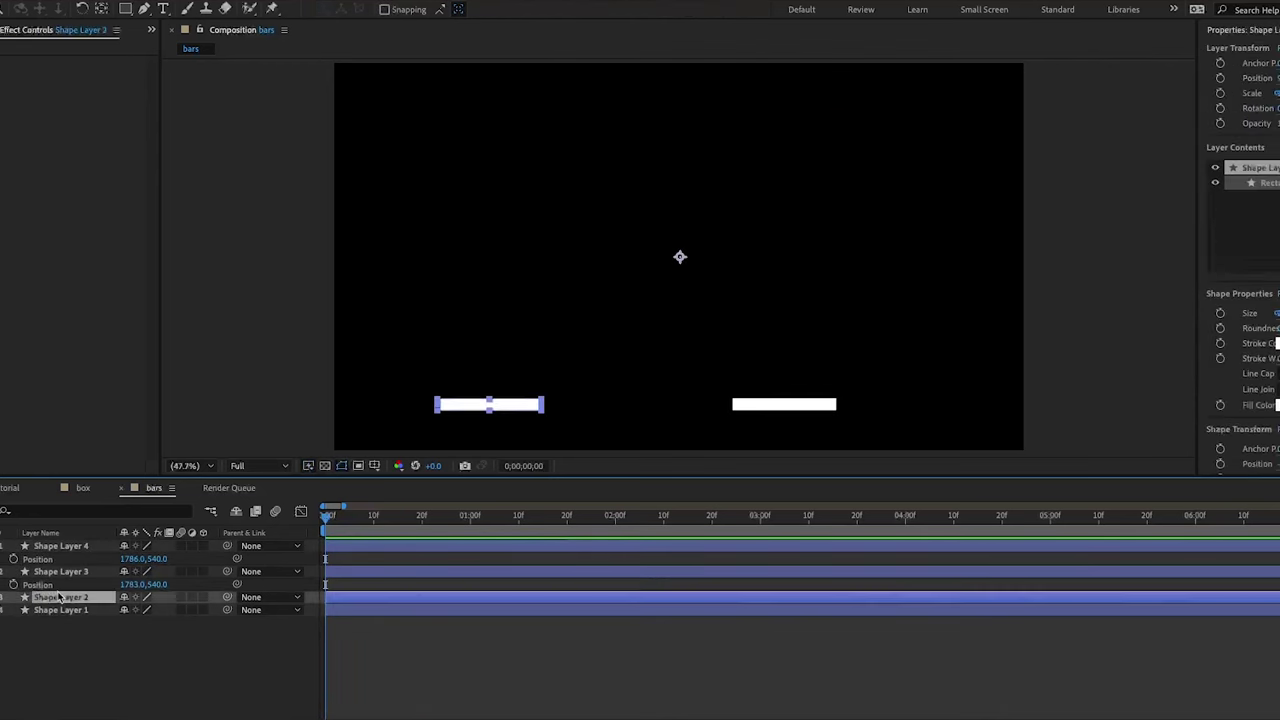
pyautogui.keyDown('shift'); pyautogui.click(80, 611); pyautogui.keyUp('shift')
pyautogui.rightClick(82, 614)
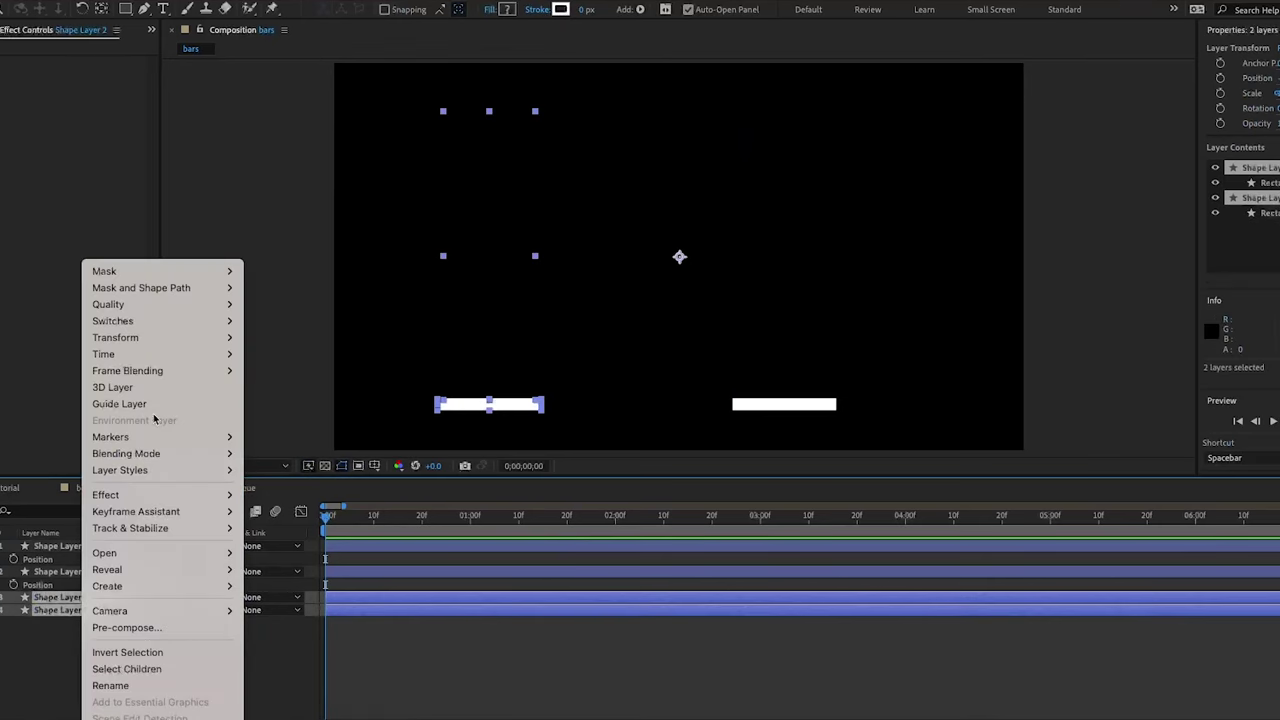
pyautogui.click(126, 627)
pyautogui.write('wealth ear')
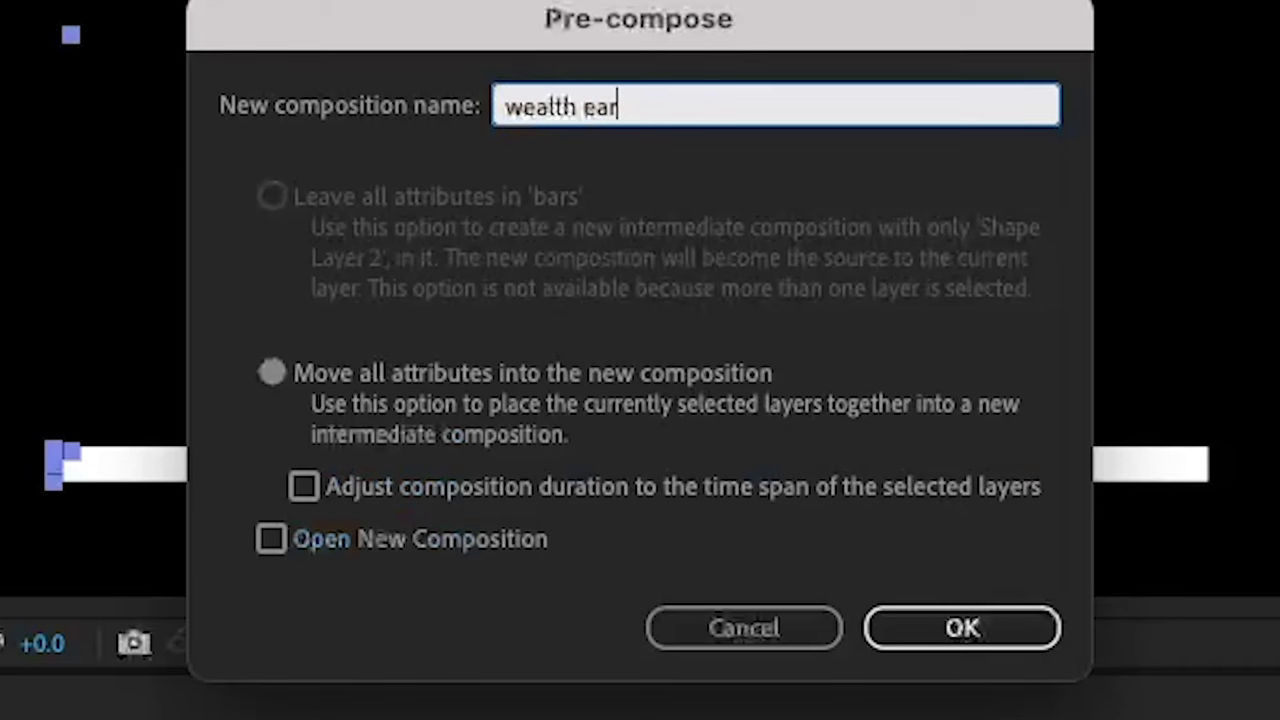
pyautogui.write('ned')
pyautogui.press('Return')
# Enable Time Remapping on the wealth earned layer and add a Time Remap keyframe at 0;00;01;10
pyautogui.hotkey('ctrl', 'alt', 't')
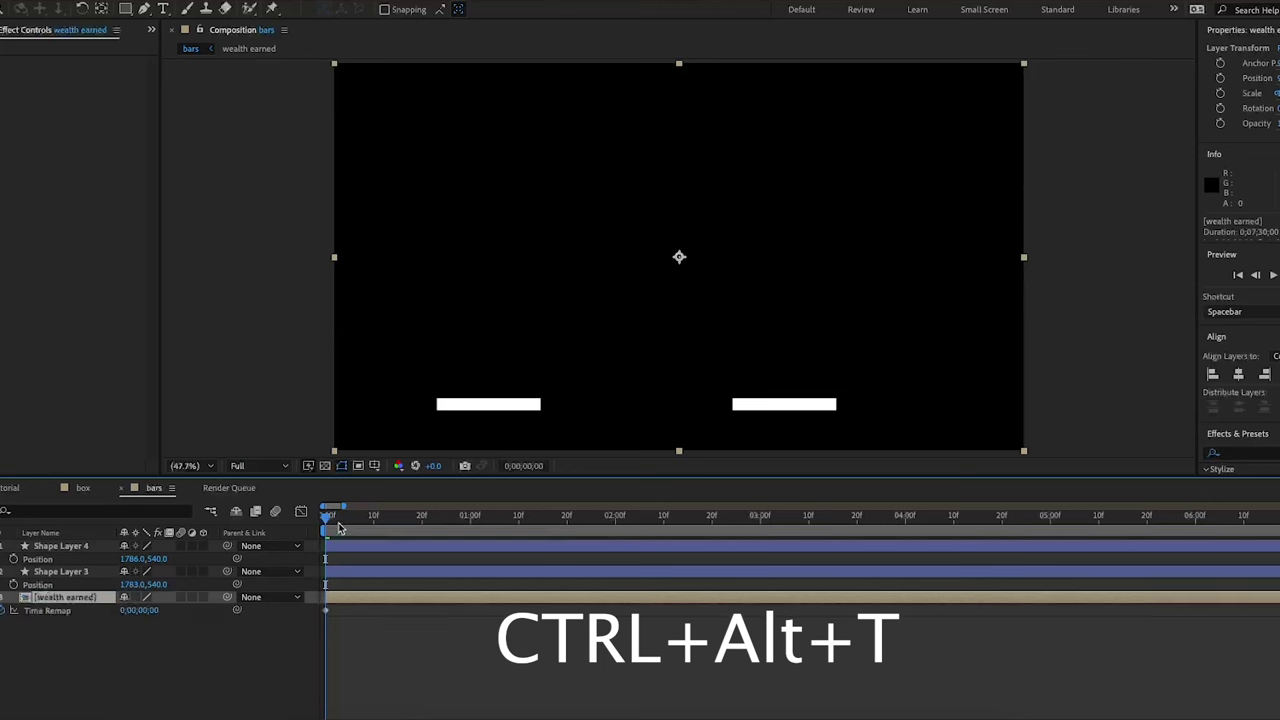
pyautogui.moveTo(338, 528); pyautogui.dragTo(519, 523)
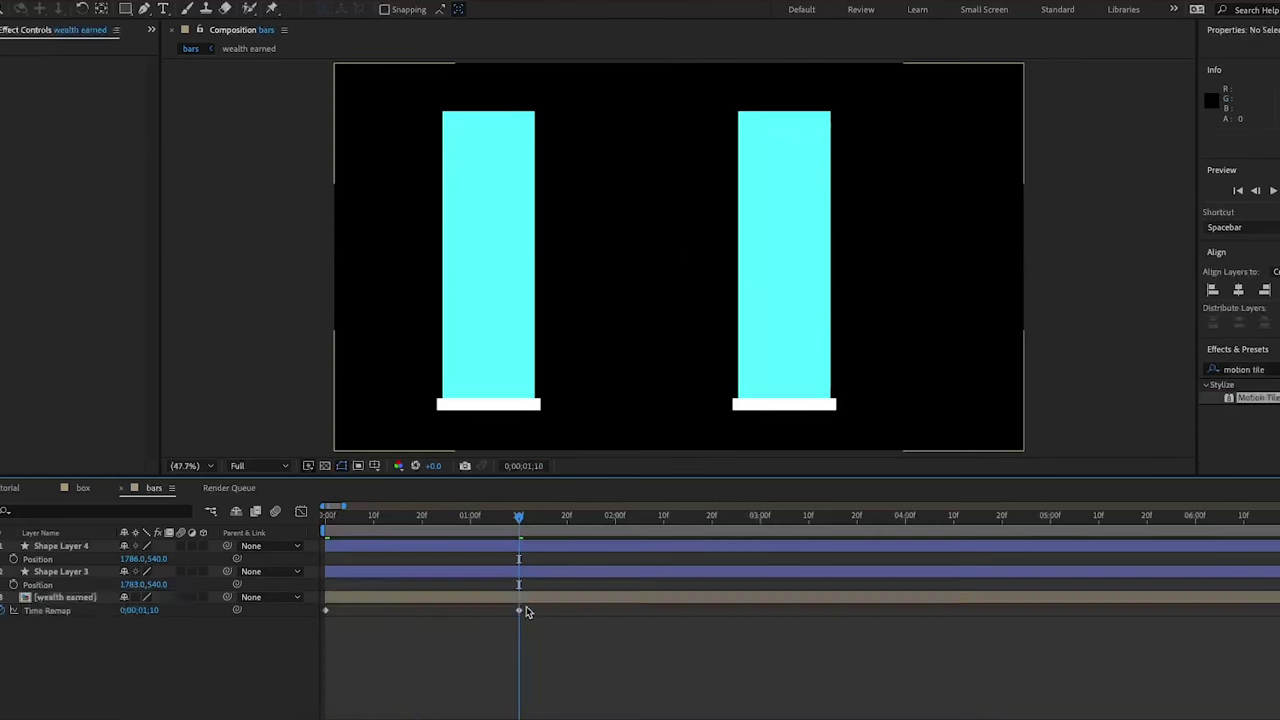
# Ease the wealth earned Time Remap keyframes with a speed curve peaking early at about 4 seconds/sec, and preview the growth
pyautogui.moveTo(528, 612); pyautogui.dragTo(346, 619)
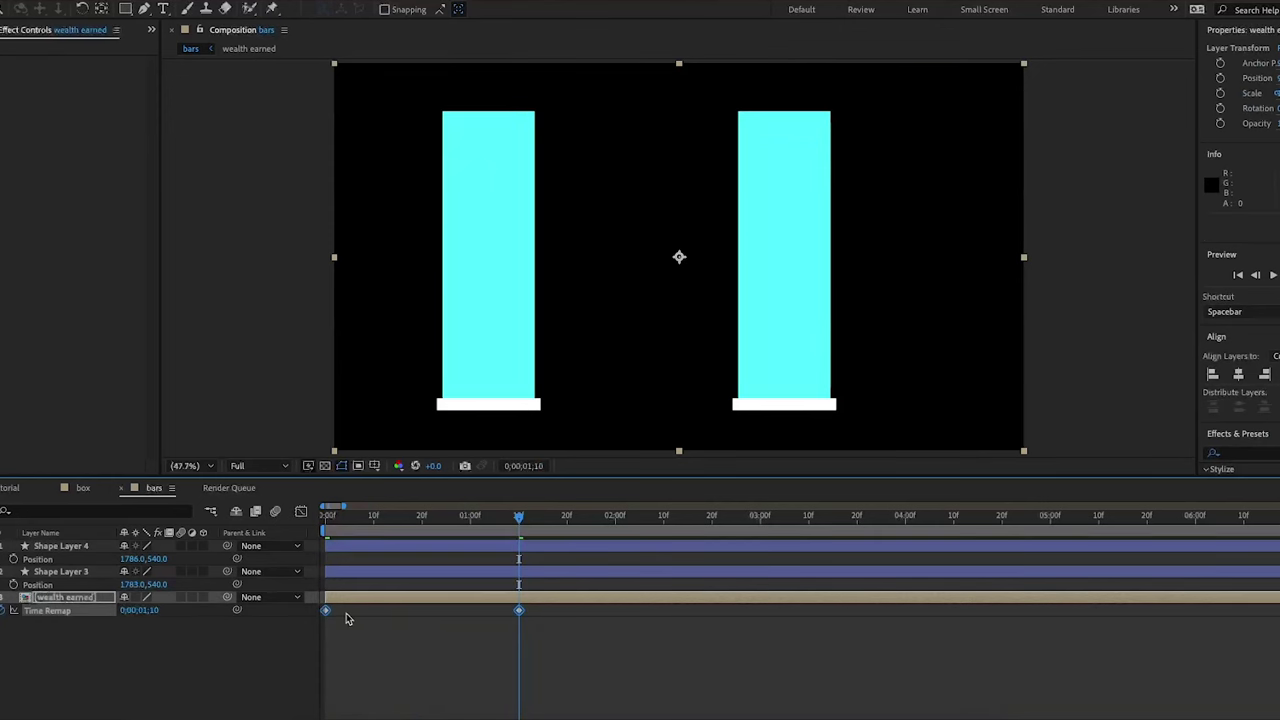
pyautogui.hotkey('shift', 'F3')
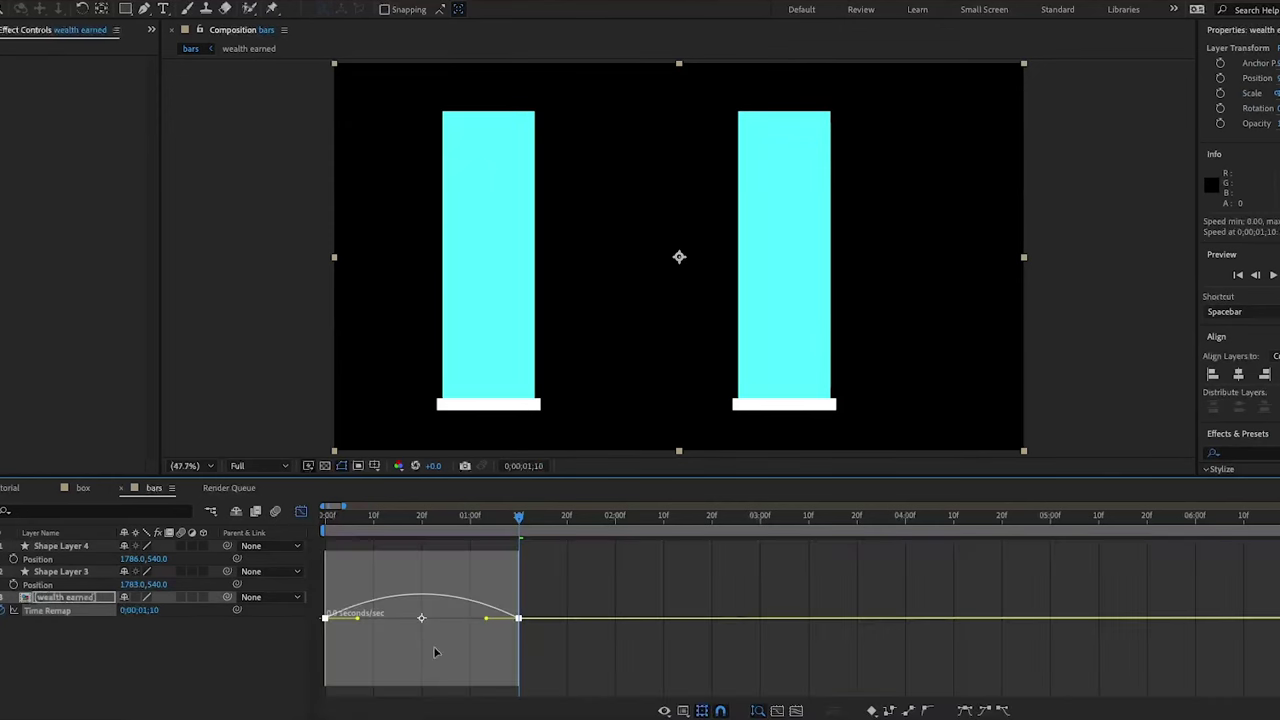
pyautogui.click(548, 664)
pyautogui.click(325, 685)
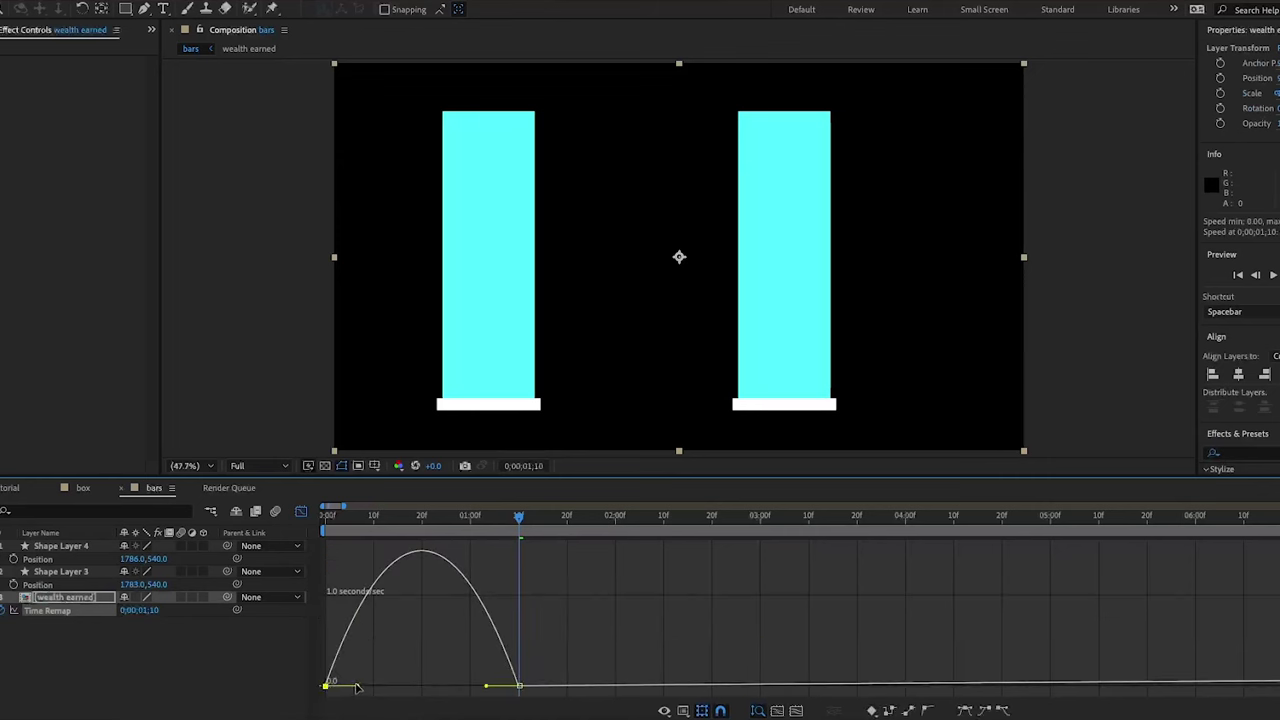
pyautogui.moveTo(356, 686); pyautogui.dragTo(339, 686)
pyautogui.moveTo(482, 685); pyautogui.dragTo(421, 685)
pyautogui.click(518, 686)
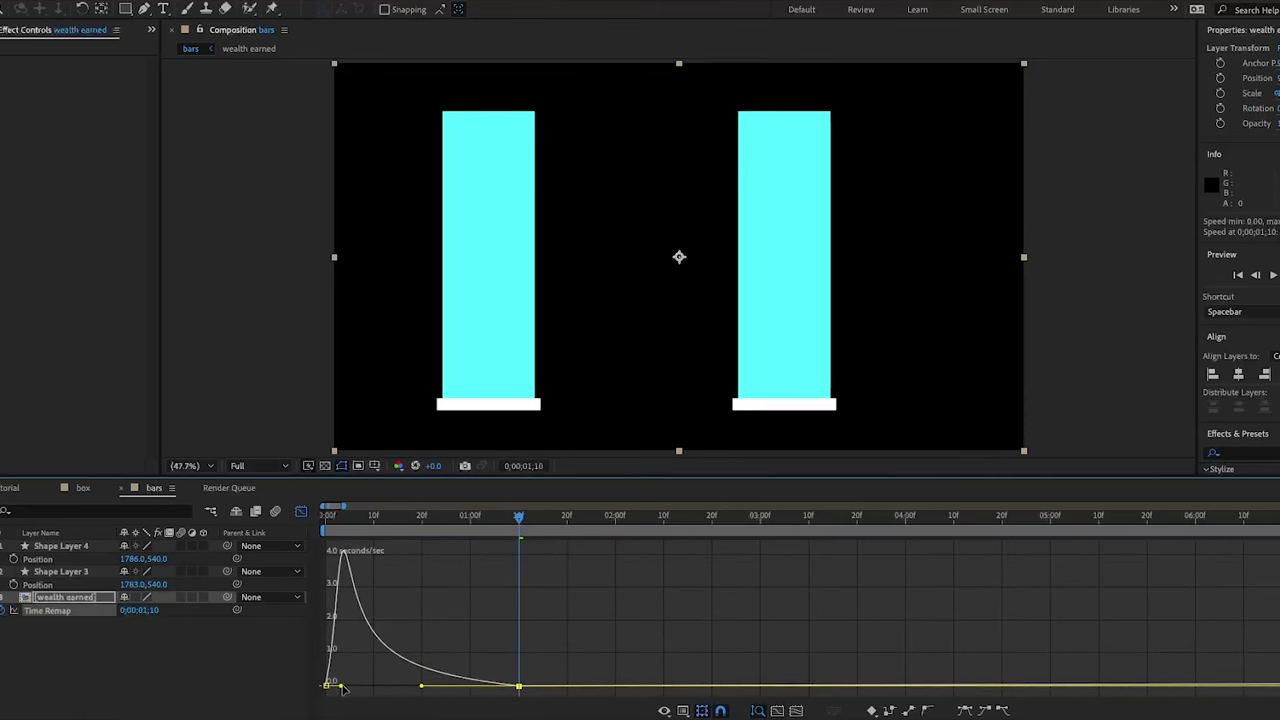
pyautogui.moveTo(341, 688); pyautogui.dragTo(349, 686)
pyautogui.press('space')
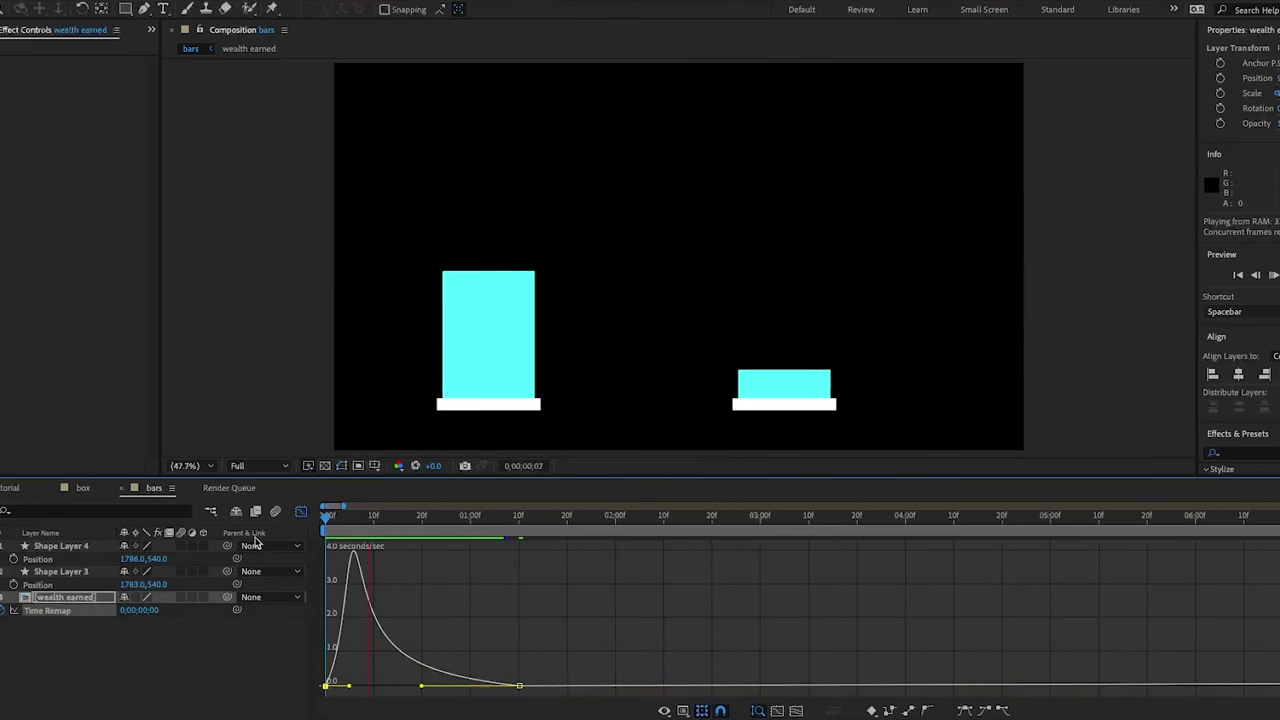
pyautogui.press('space')
pyautogui.moveTo(557, 525); pyautogui.dragTo(326, 526)
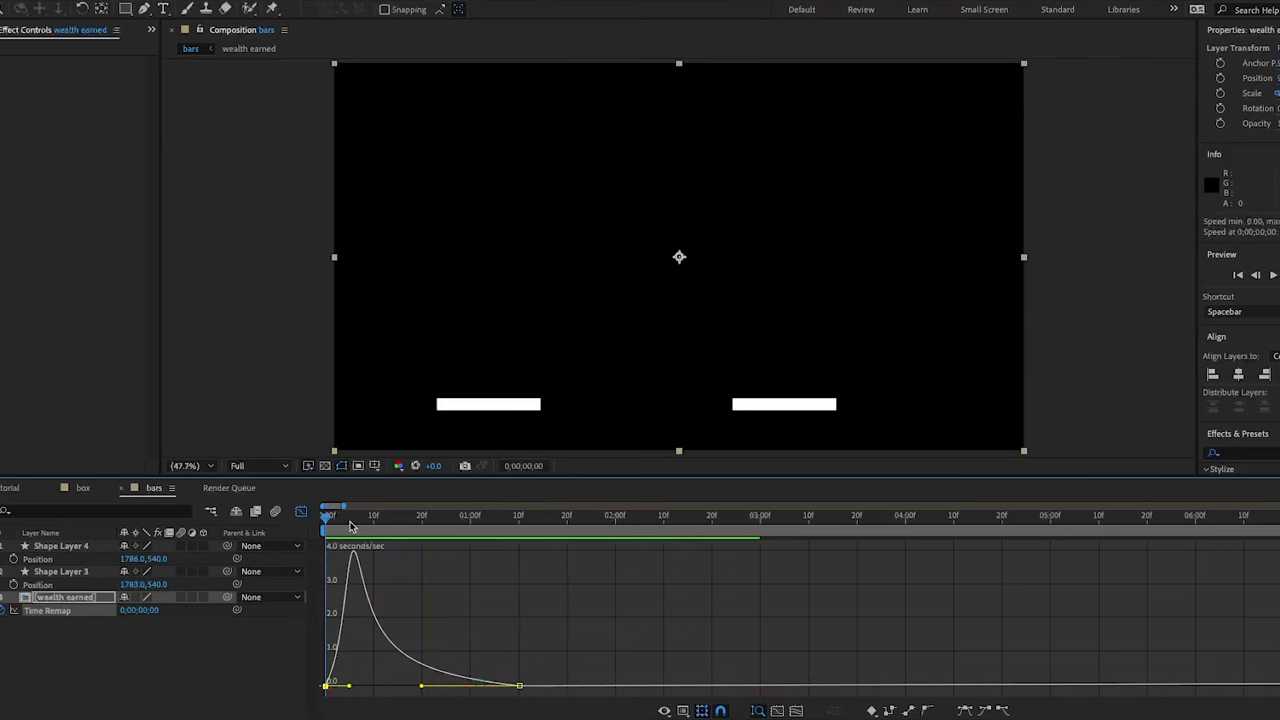
pyautogui.press('space')
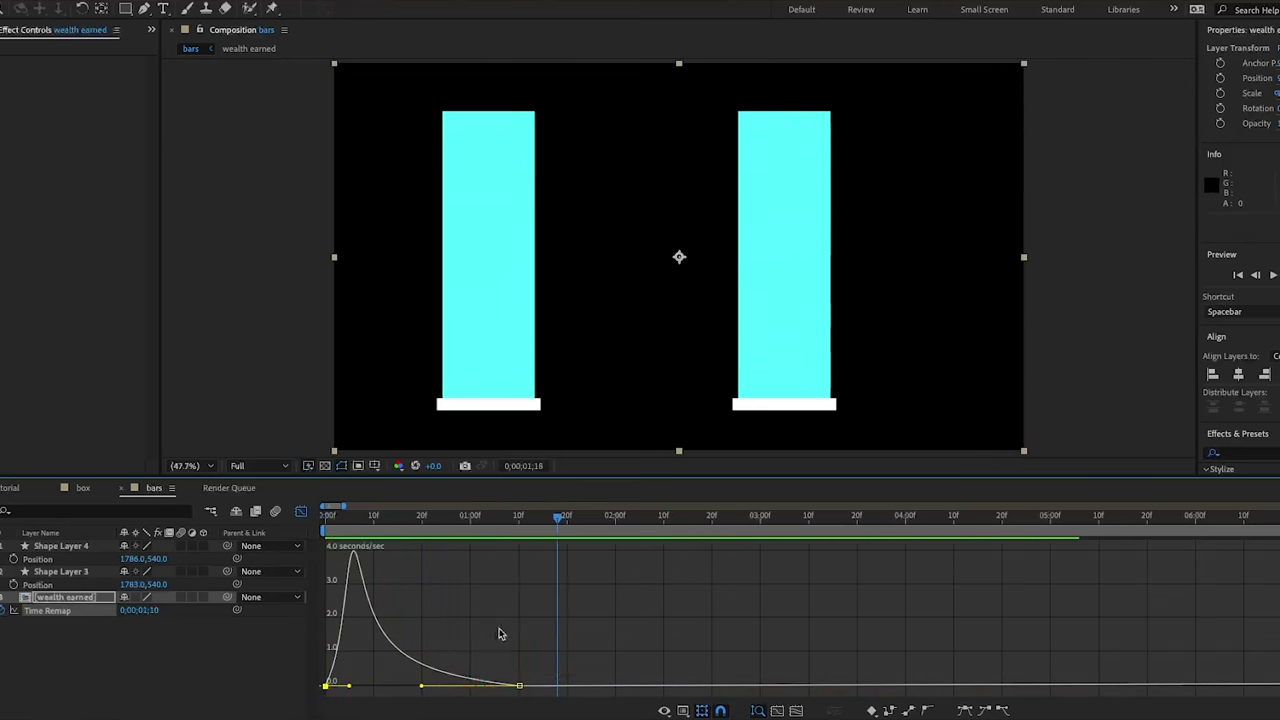
# Shorten the first Time Remap keyframe's outgoing ease so the speed peaks earlier, and preview the bar growth
pyautogui.click(421, 687)
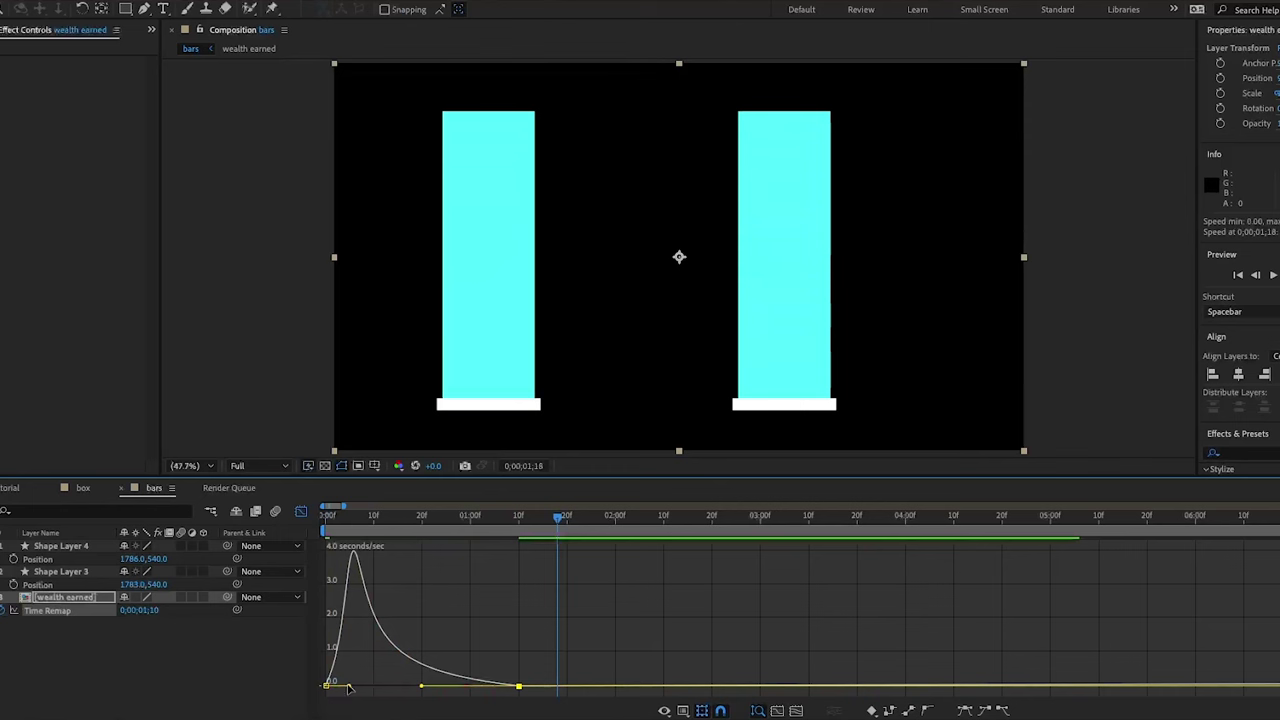
pyautogui.moveTo(348, 688); pyautogui.dragTo(343, 687)
pyautogui.press('space')
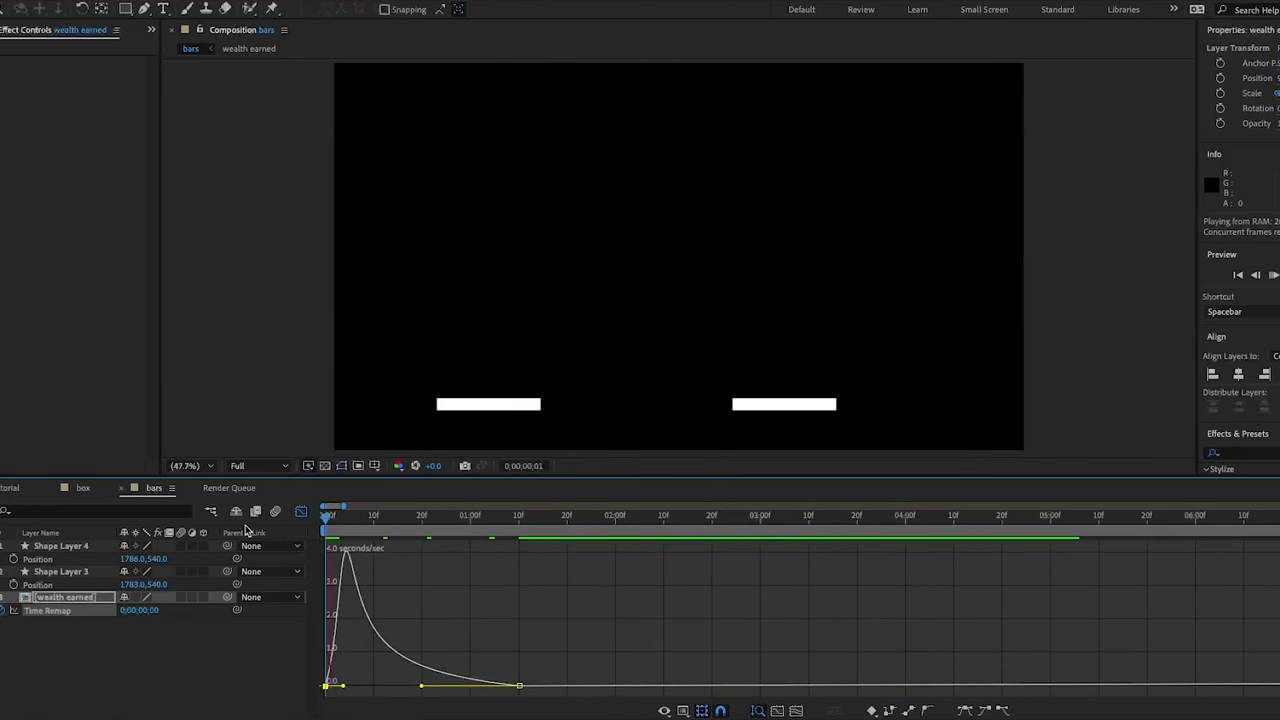
# Change the fill of the second bar, Shape Layer 3, to yellow FFBA00
pyautogui.click(55, 547)
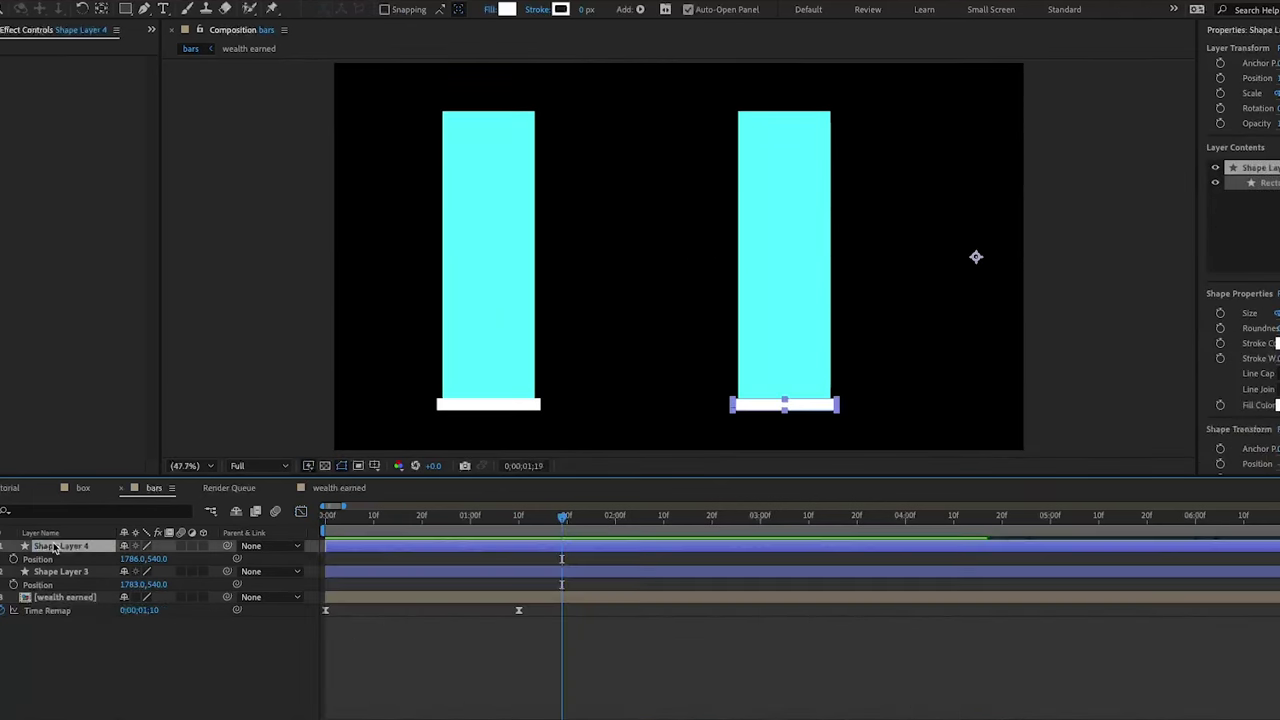
pyautogui.click(58, 571)
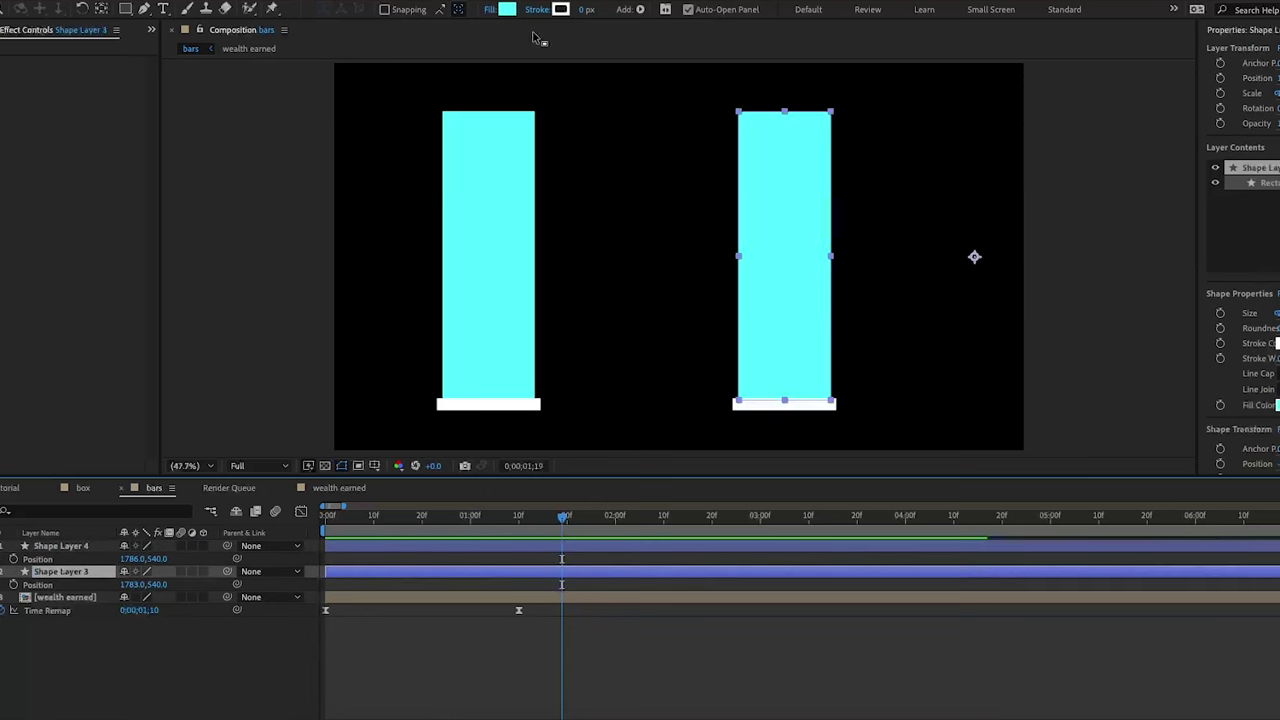
pyautogui.click(507, 11)
pyautogui.moveTo(942, 481); pyautogui.dragTo(942, 474)
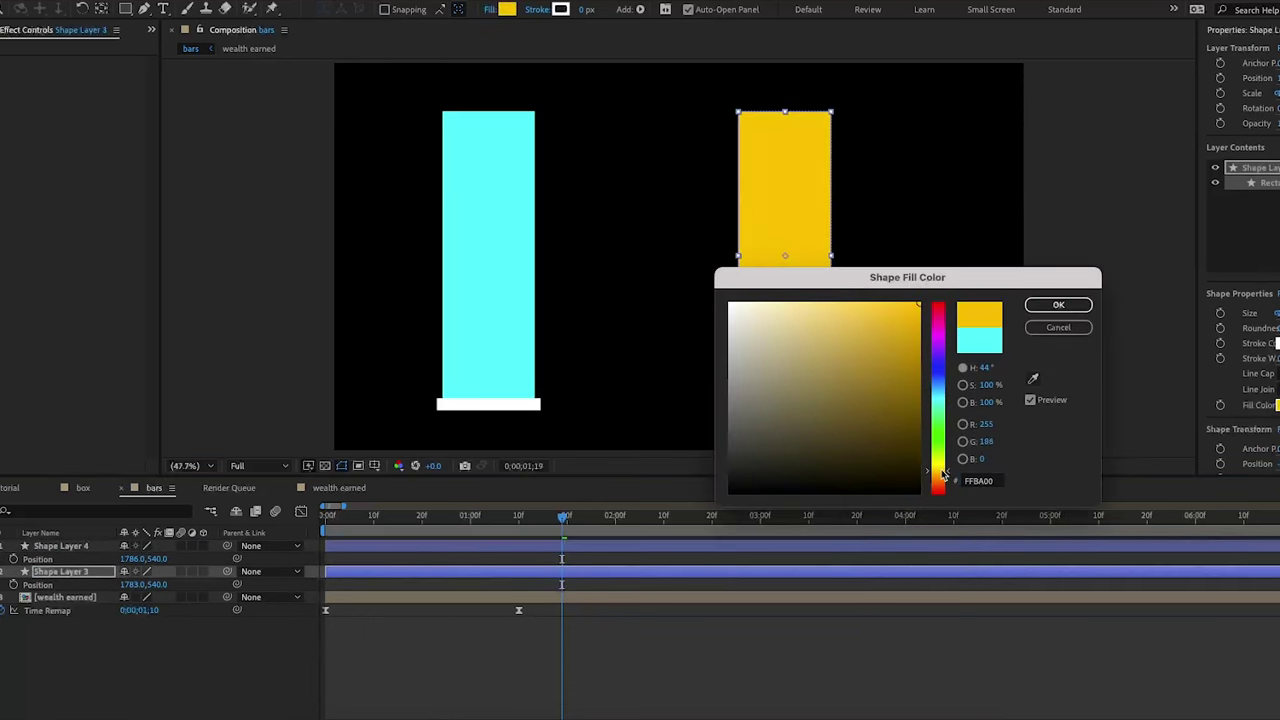
pyautogui.click(1057, 304)
pyautogui.click(263, 636)
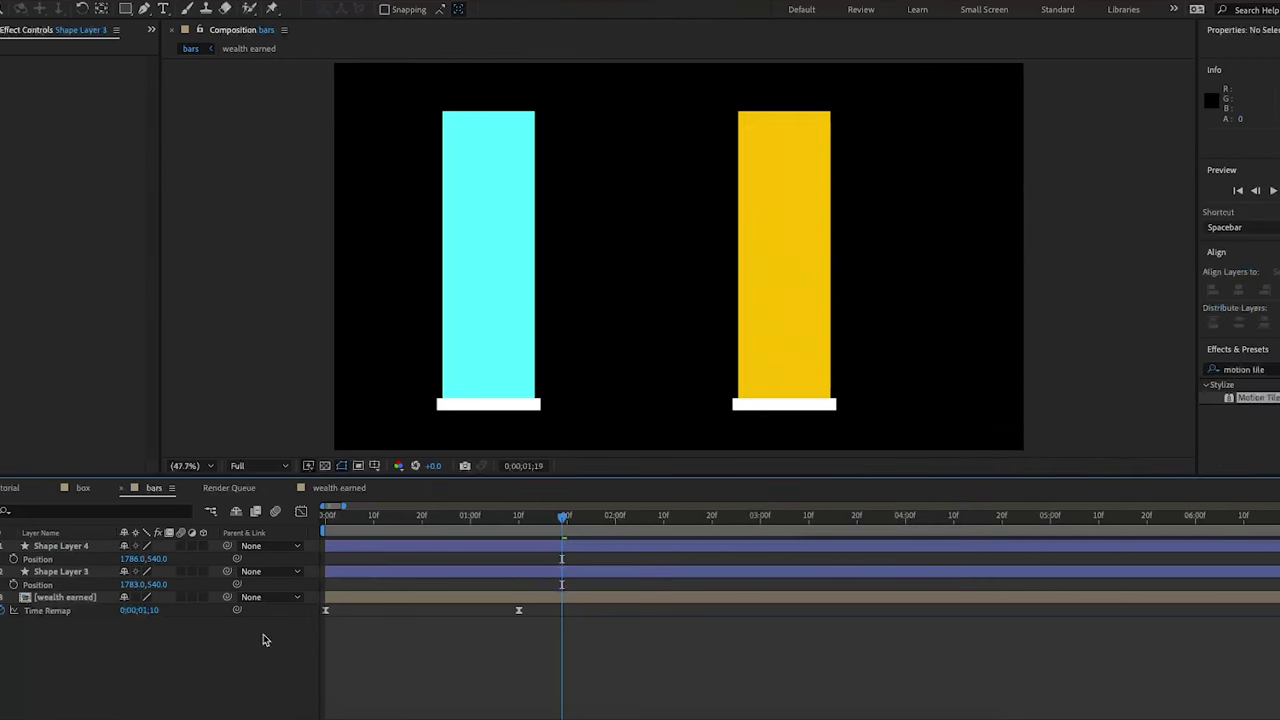
# Shorten the yellow bar to a vertical scale of 58.7%, seat it on its base at Y position 701, and preview both bars
pyautogui.click(60, 571)
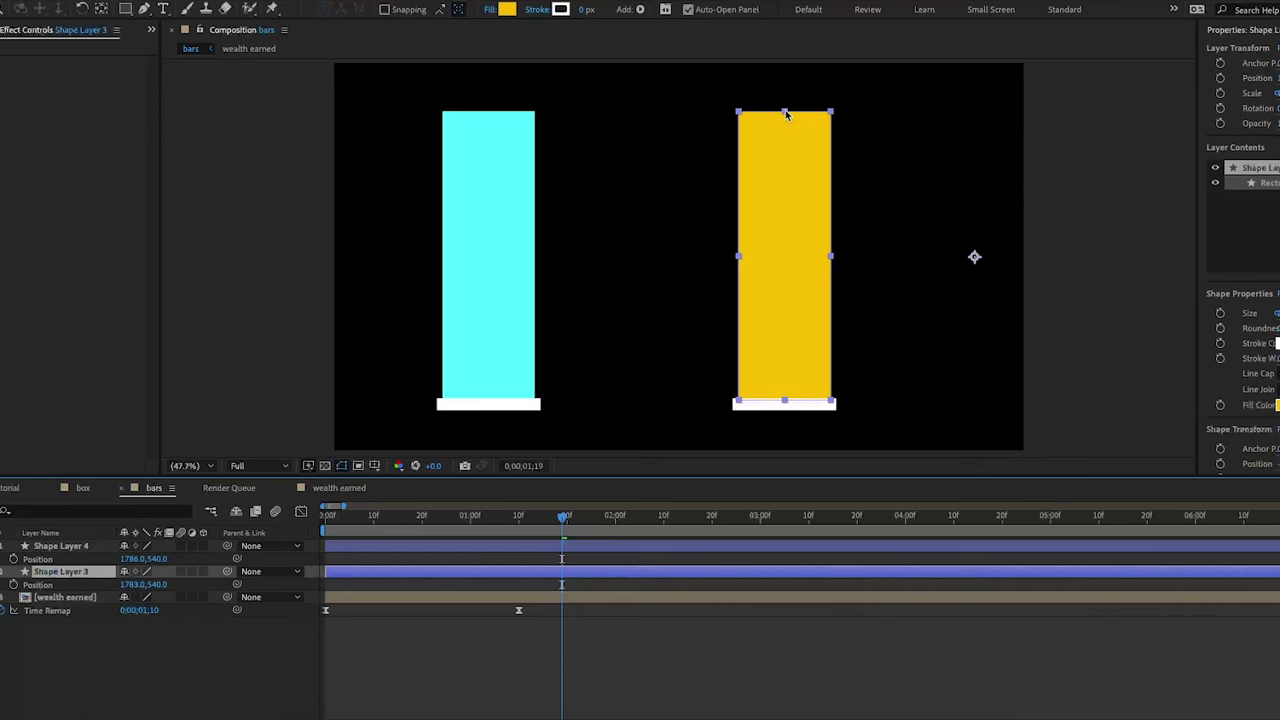
pyautogui.moveTo(787, 115); pyautogui.dragTo(785, 171)
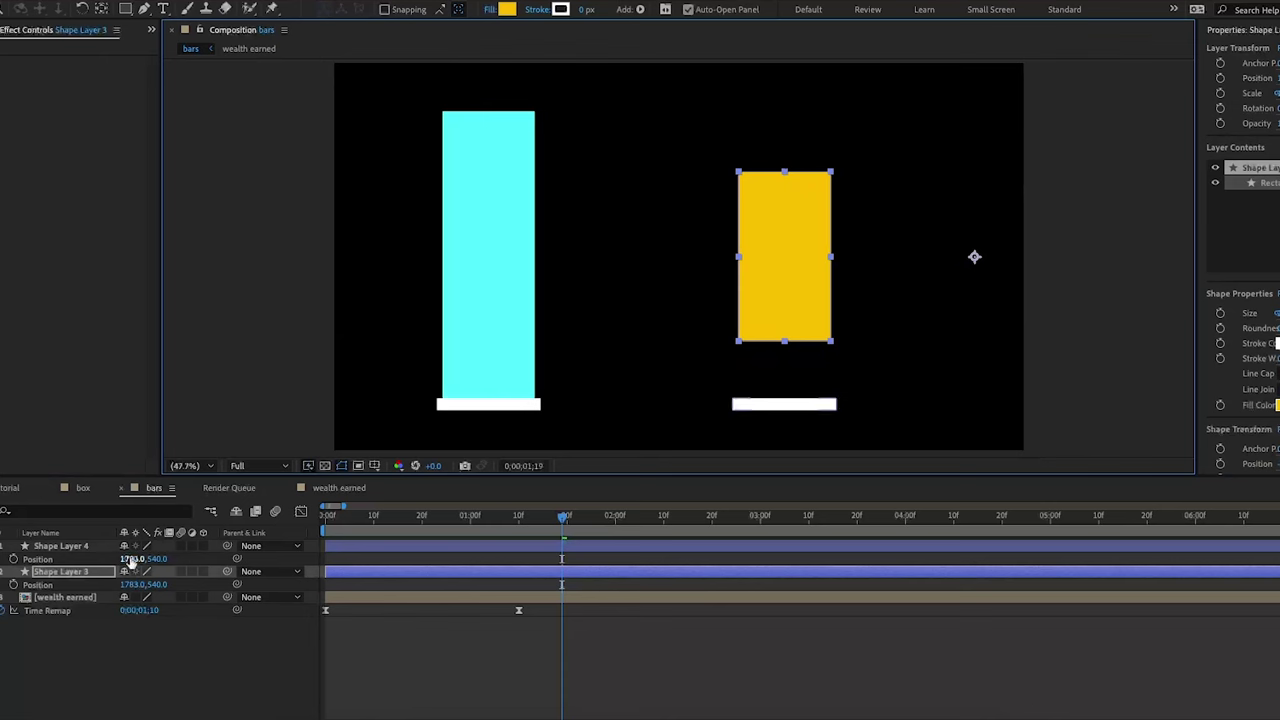
pyautogui.click(86, 574)
pyautogui.moveTo(166, 589); pyautogui.dragTo(266, 597)
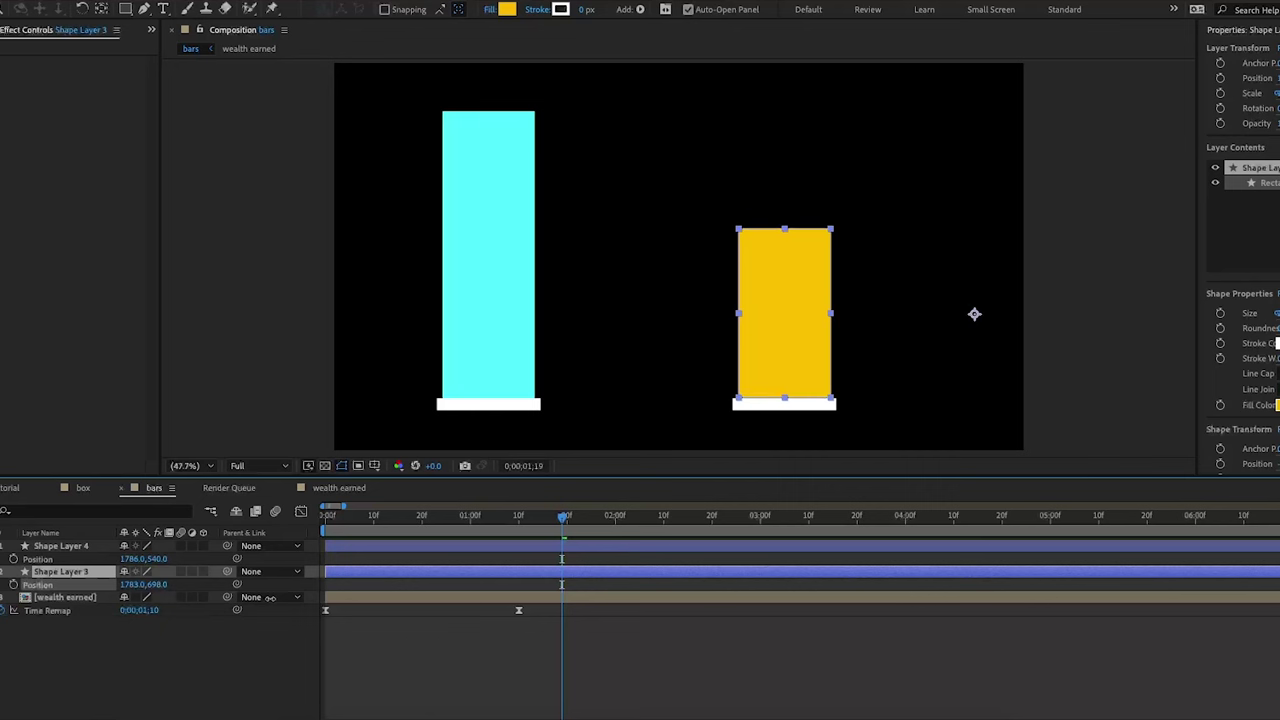
pyautogui.click(181, 607)
pyautogui.click(87, 574)
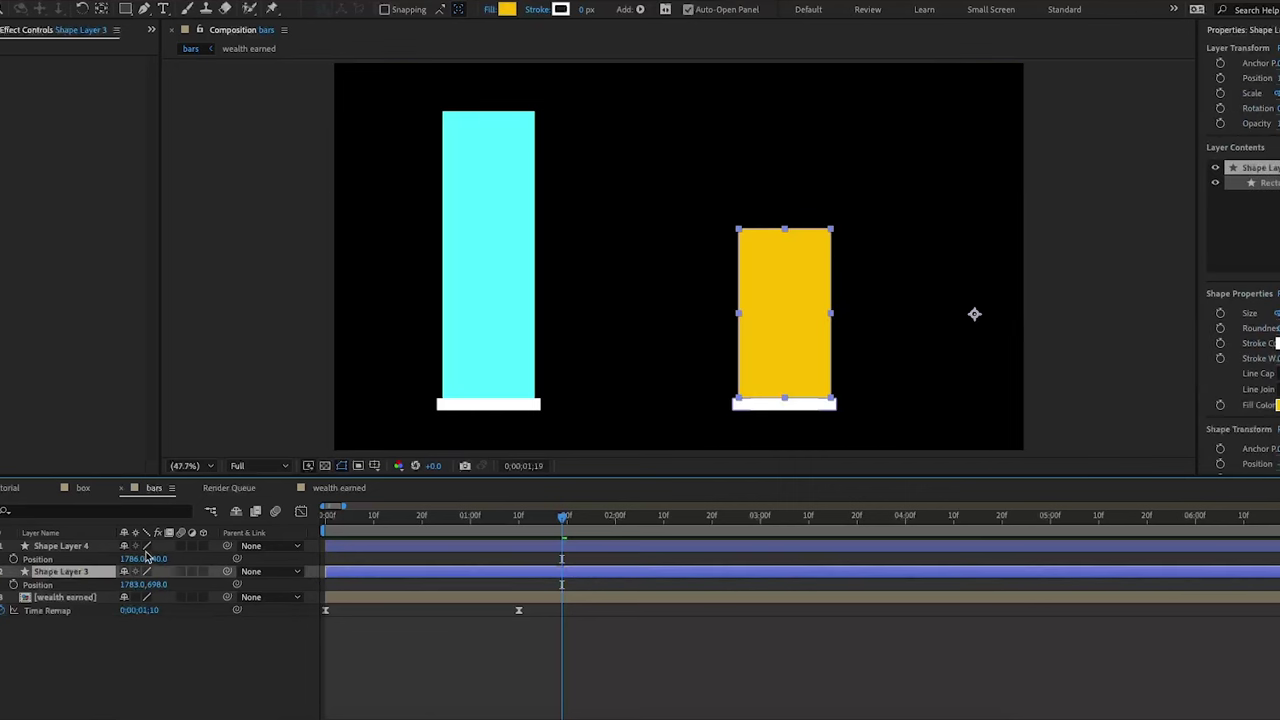
pyautogui.moveTo(157, 584); pyautogui.dragTo(159, 584)
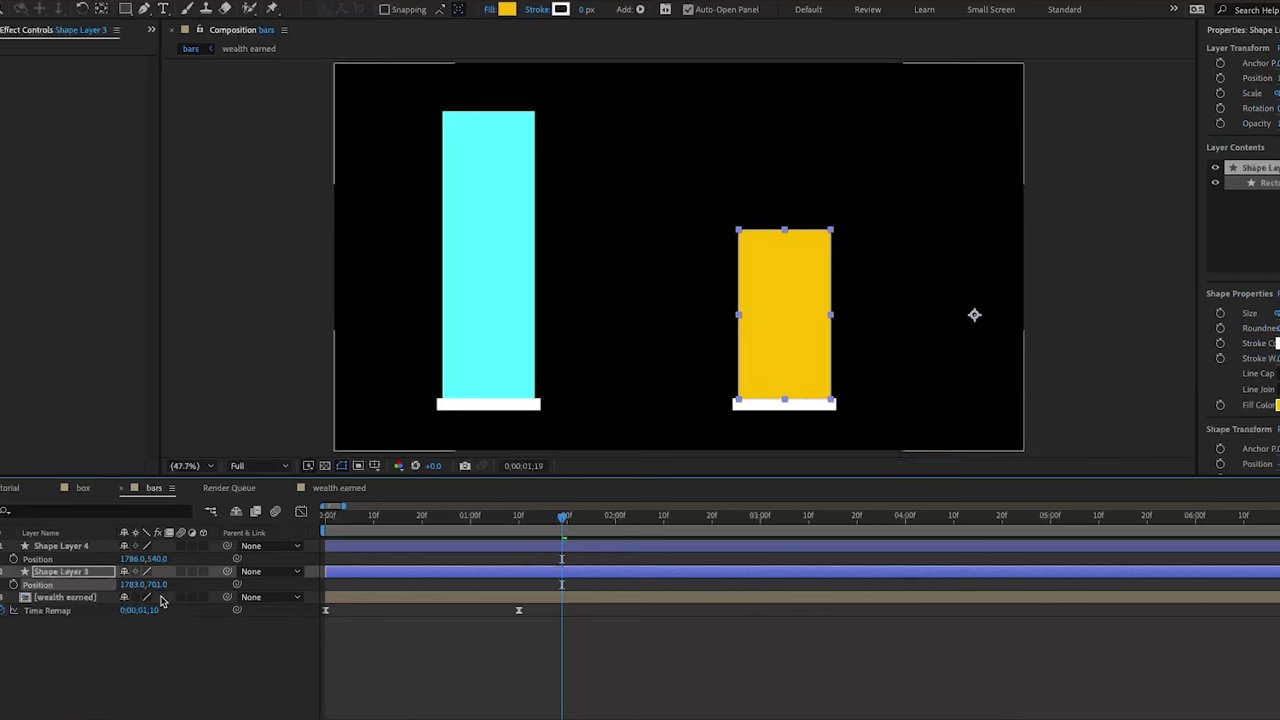
pyautogui.click(171, 623)
pyautogui.click(488, 531)
pyautogui.press('space')
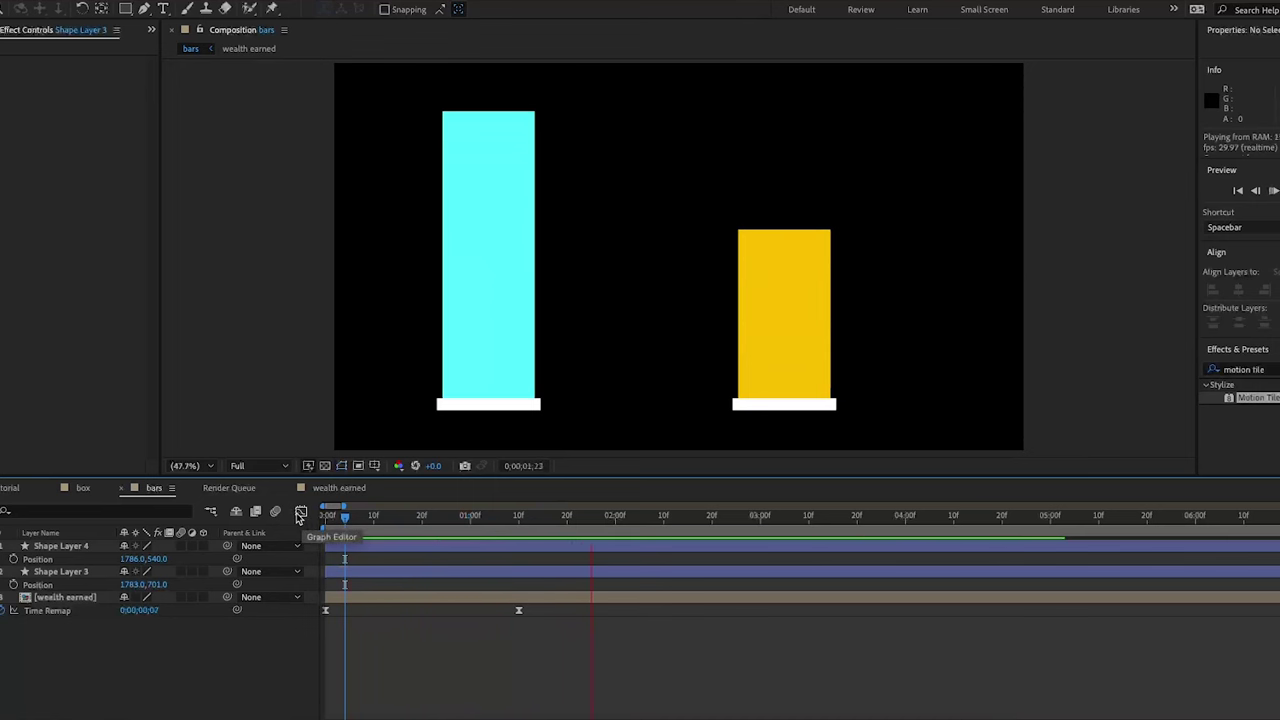
pyautogui.press('space')
# Scale Shape Layer 4, Shape Layer 3 and wealth earned down together, to 61% width
pyautogui.click(612, 518)
pyautogui.click(70, 547)
pyautogui.keyDown('shift'); pyautogui.click(88, 597); pyautogui.keyUp('shift')
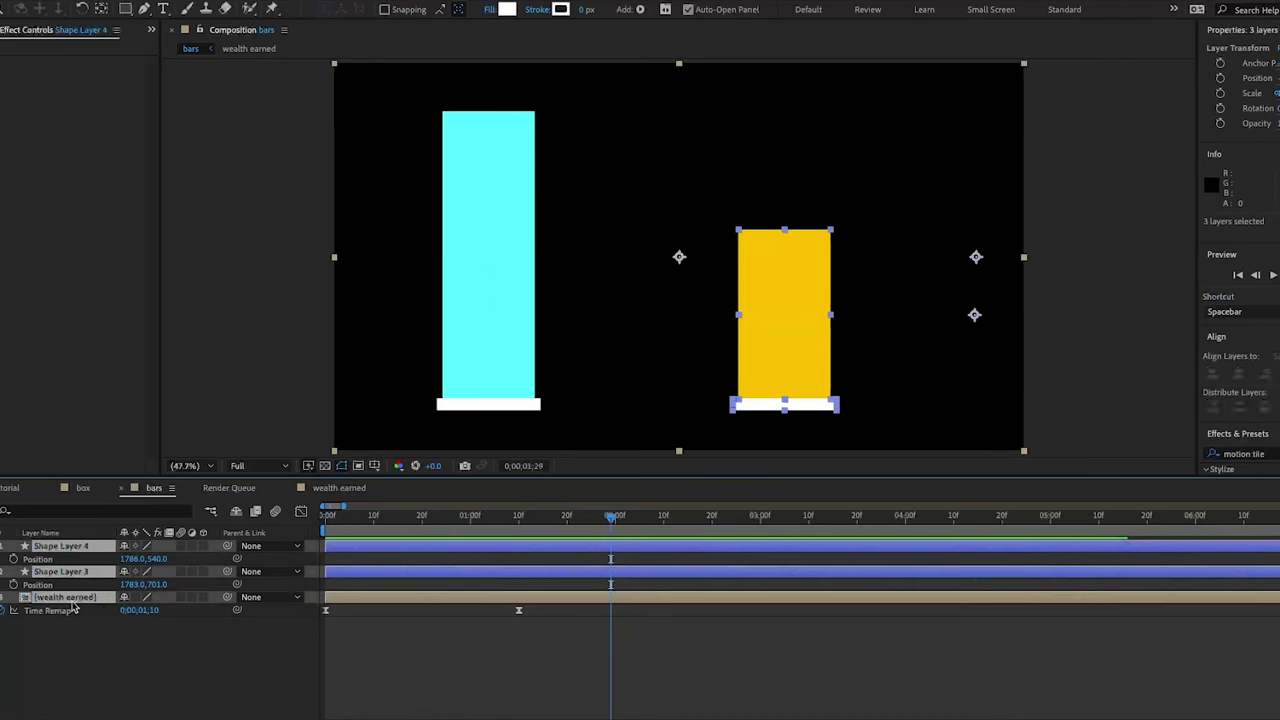
pyautogui.press('s')
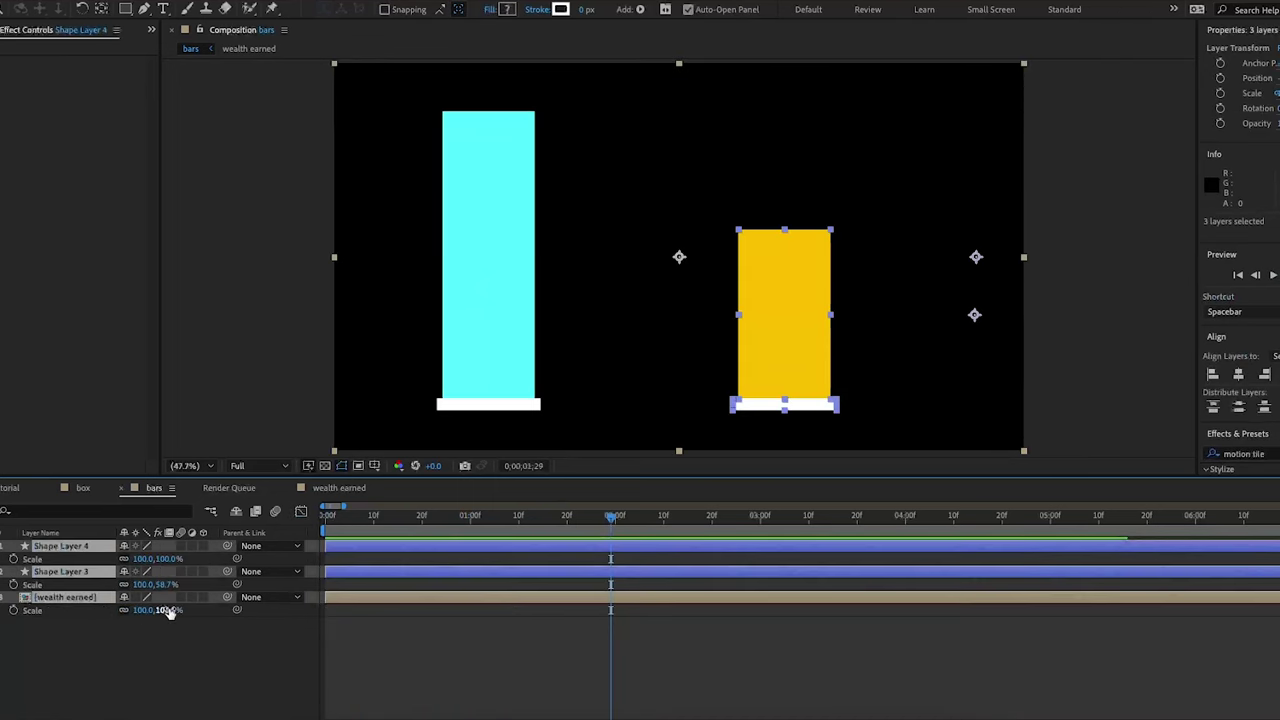
pyautogui.moveTo(168, 612); pyautogui.dragTo(157, 613)
pyautogui.click(257, 664)
pyautogui.moveTo(622, 520); pyautogui.dragTo(533, 558)
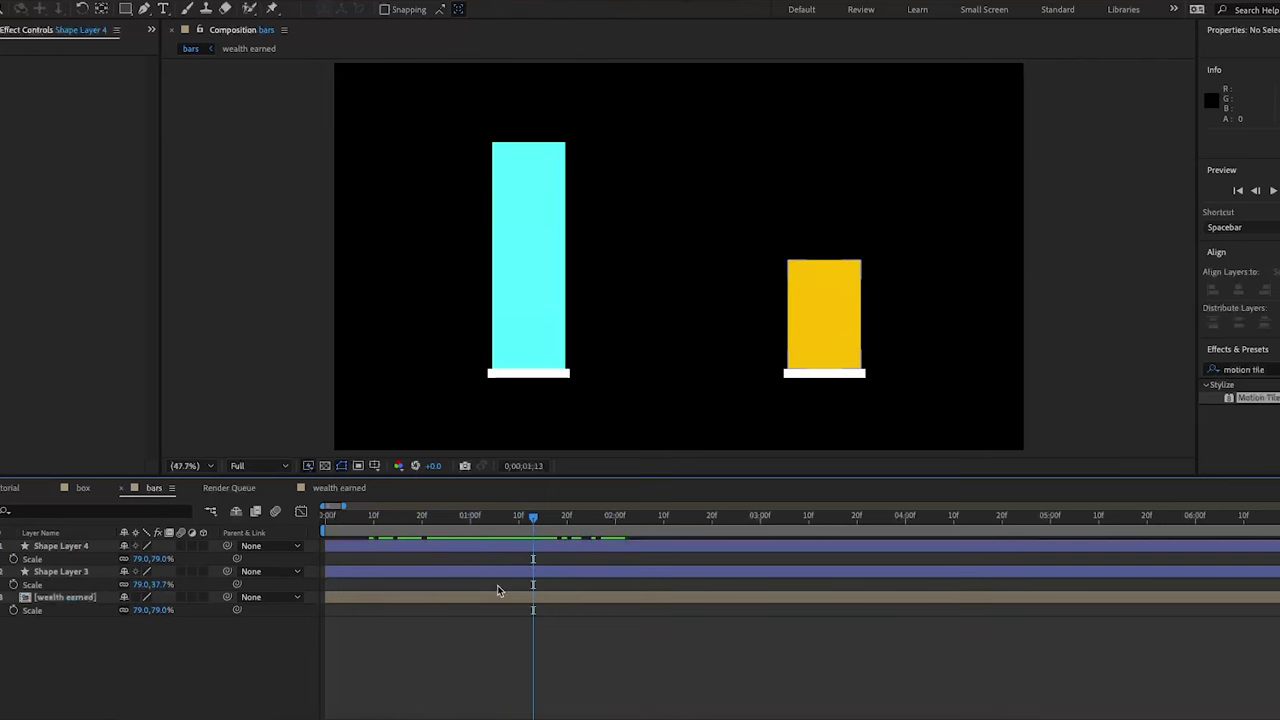
pyautogui.click(62, 546)
pyautogui.keyDown('shift'); pyautogui.click(80, 598); pyautogui.keyUp('shift')
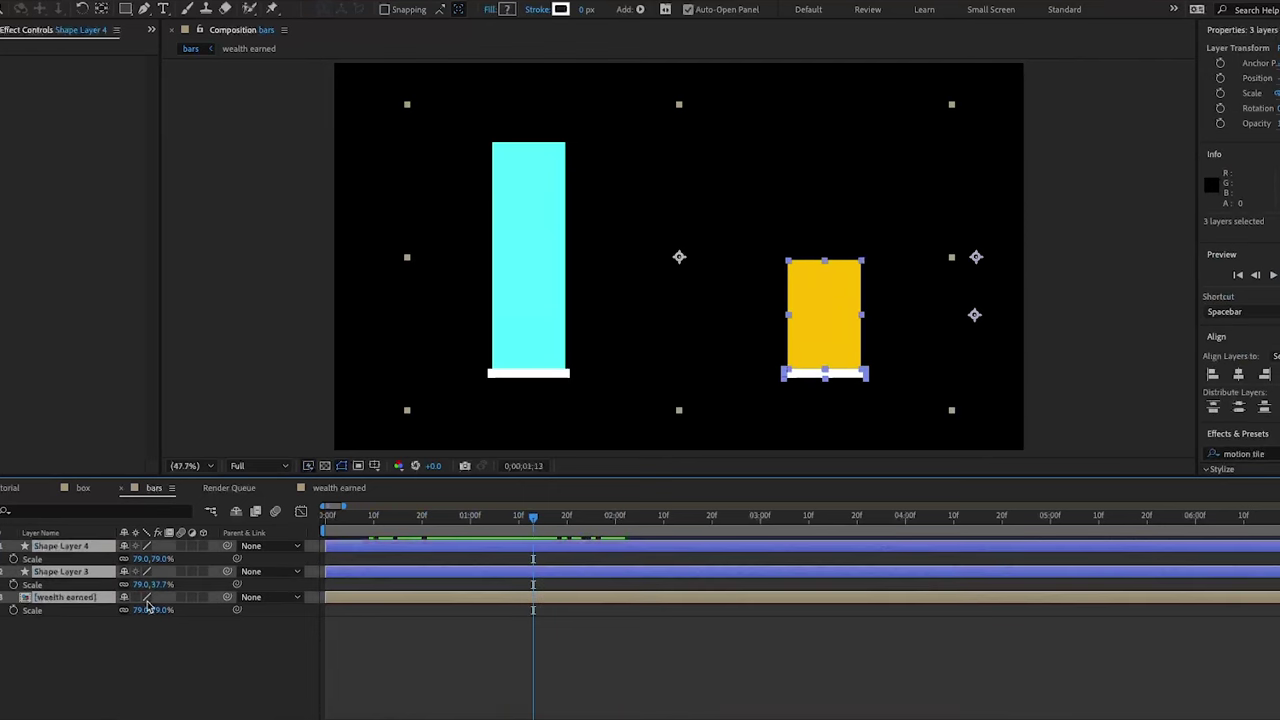
pyautogui.moveTo(157, 610); pyautogui.dragTo(147, 614)
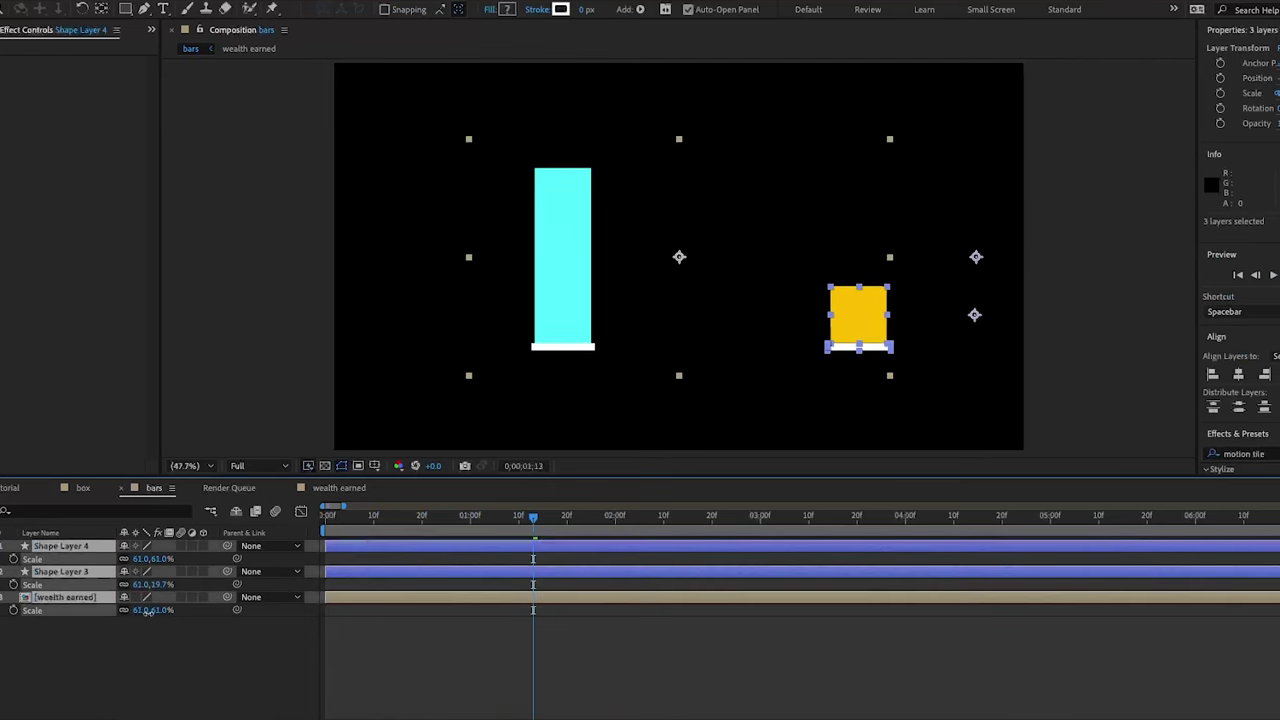
# Move the yellow bar and its base together closer to the cyan bar, with the yellow bar at X position 1546
pyautogui.click(72, 597)
pyautogui.click(69, 547)
pyautogui.keyDown('shift'); pyautogui.click(74, 573); pyautogui.keyUp('shift')
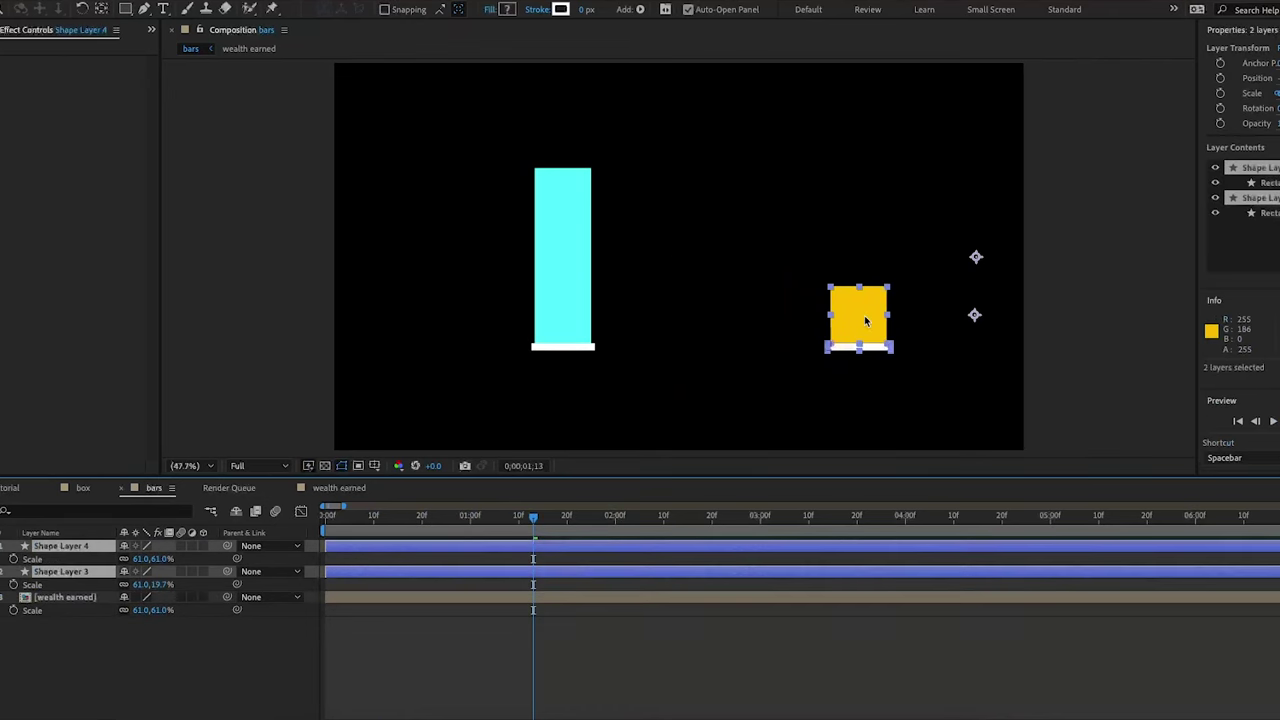
pyautogui.moveTo(866, 321); pyautogui.dragTo(783, 314)
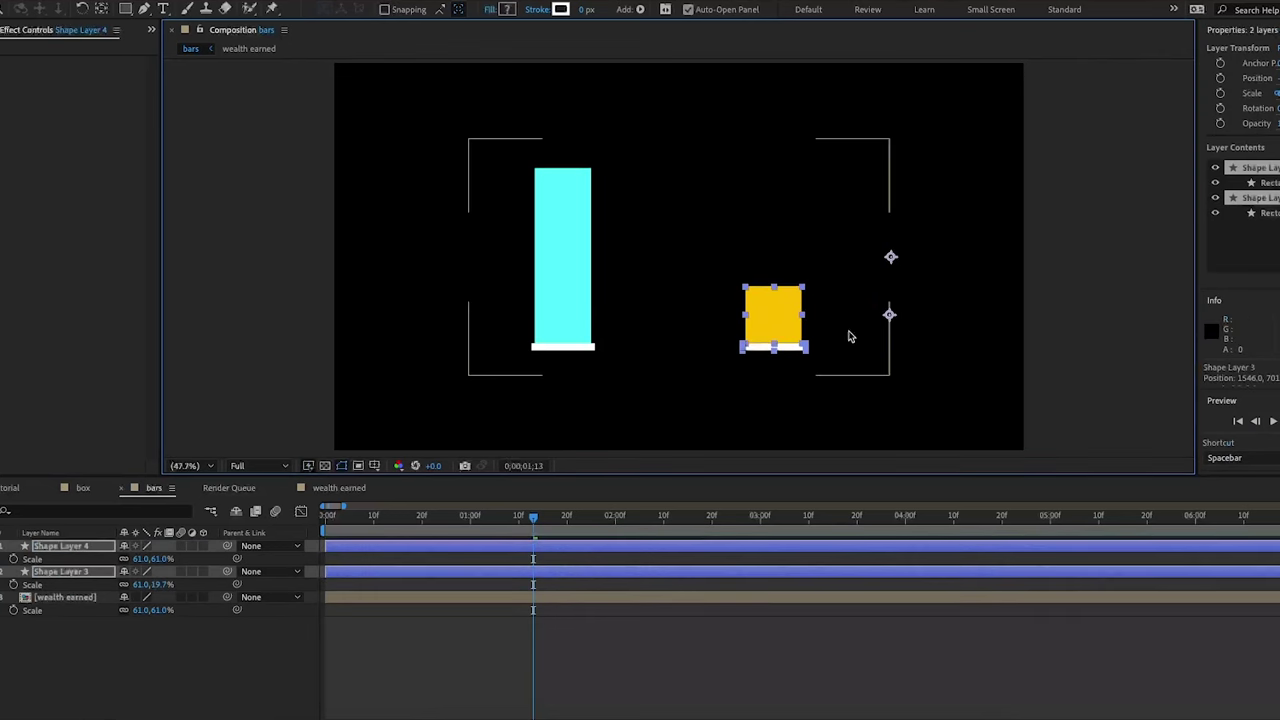
# Stretch the yellow bar slightly taller and raise it to Y position 670 so it rests on its base
pyautogui.click(779, 300)
pyautogui.press('space')
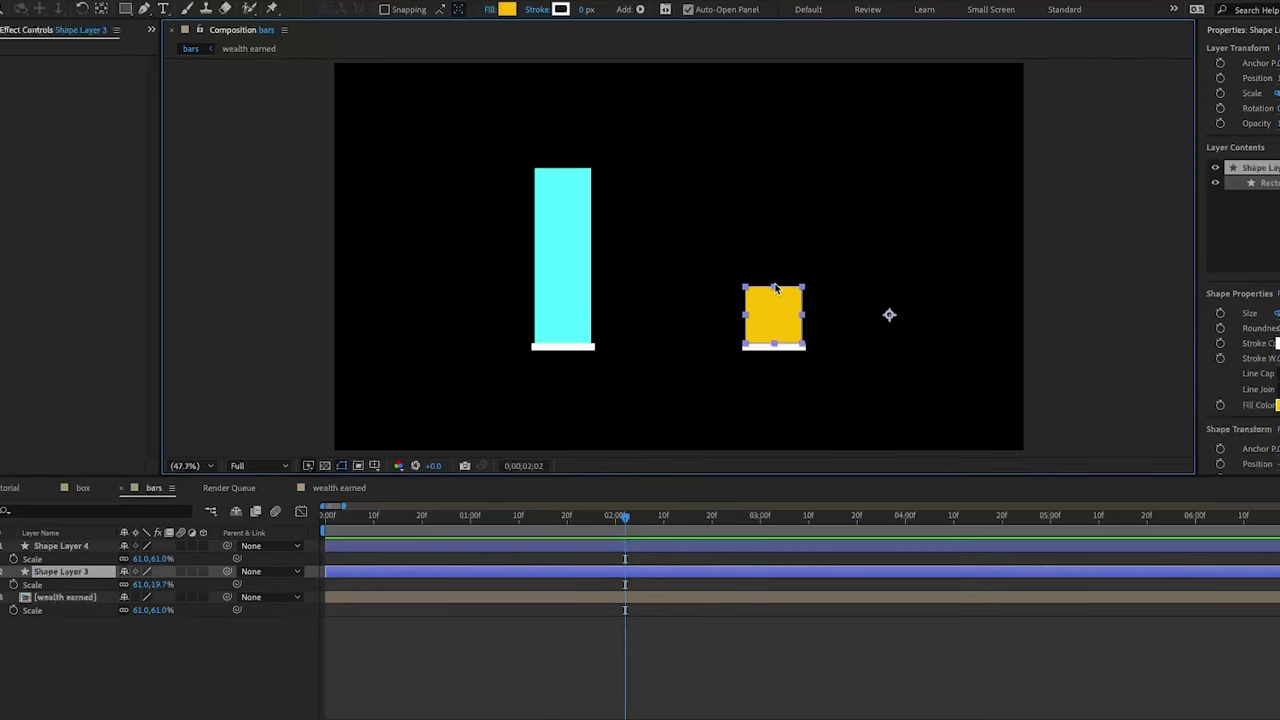
pyautogui.moveTo(774, 286); pyautogui.dragTo(774, 281)
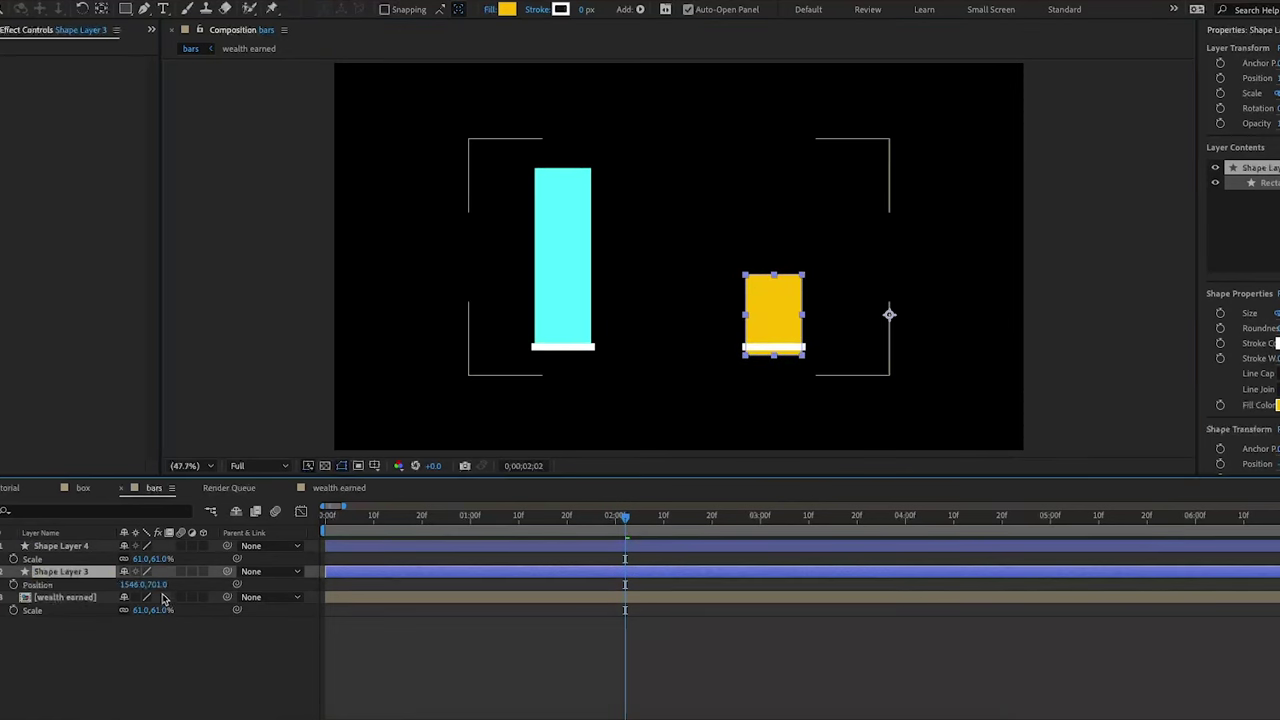
pyautogui.moveTo(158, 585); pyautogui.dragTo(151, 586)
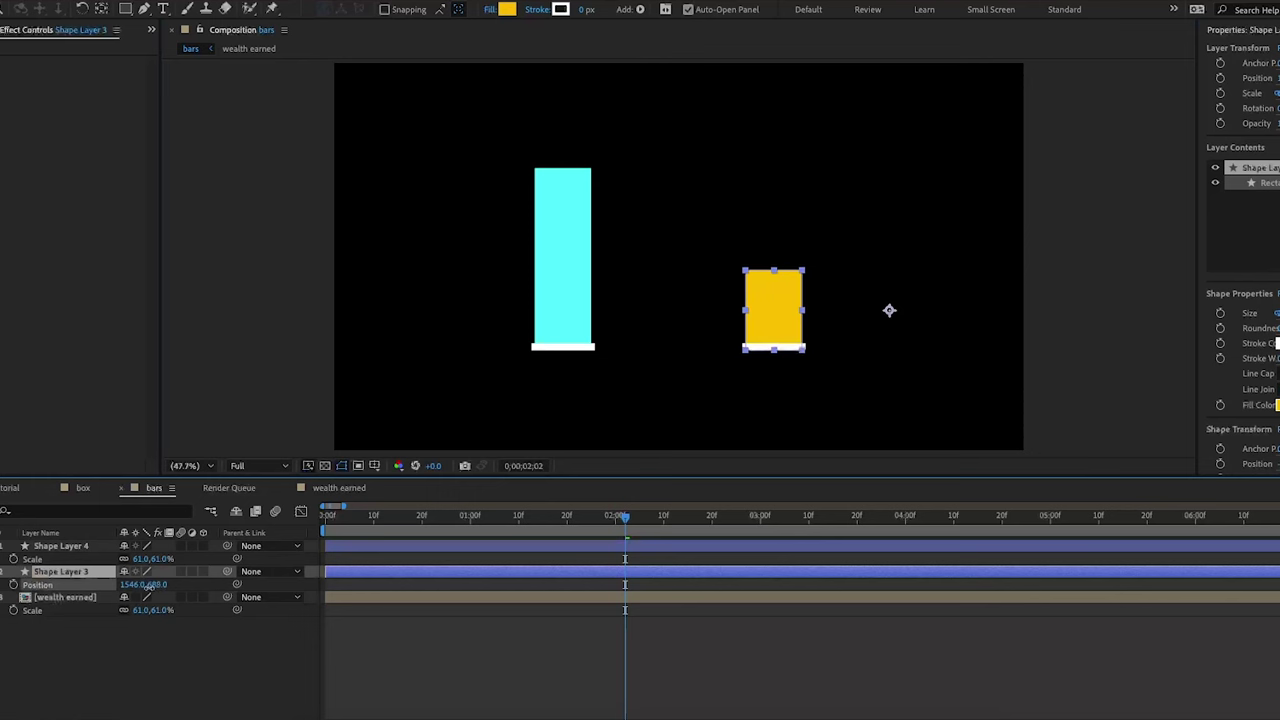
pyautogui.moveTo(144, 588); pyautogui.dragTo(135, 588)
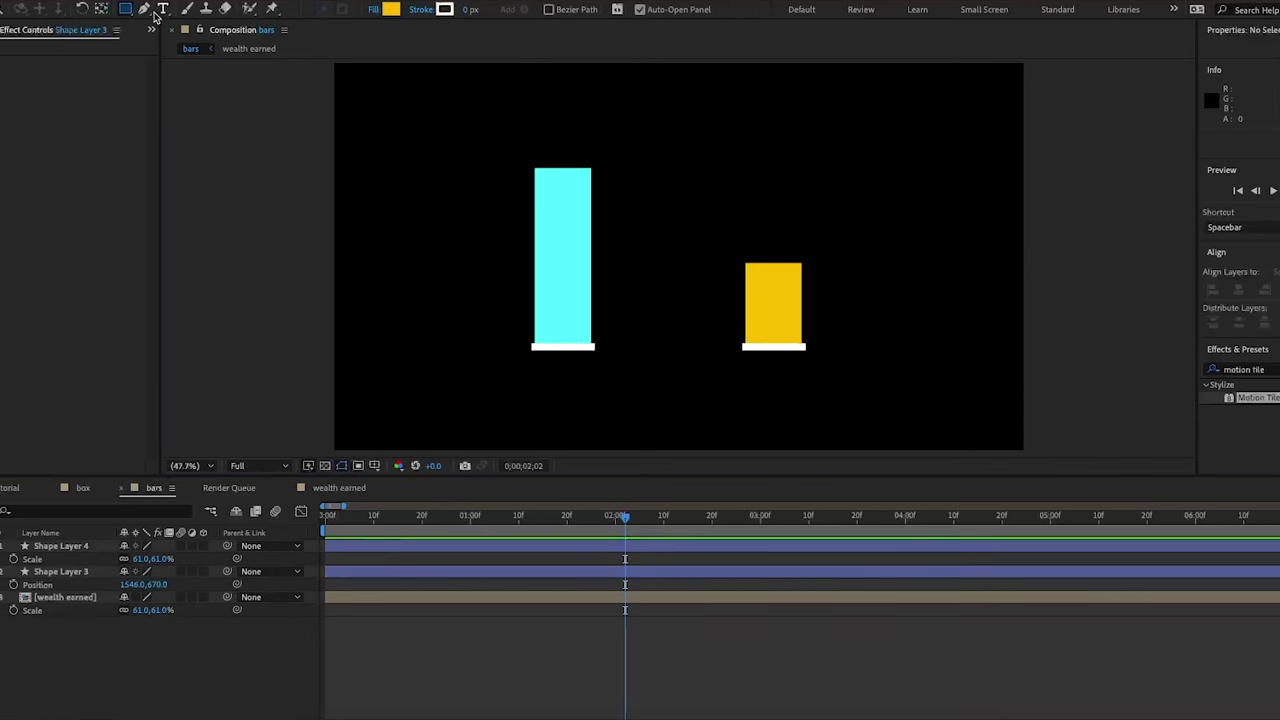
# Add a text layer reading "WEALTH EARNED" in the bars composition
pyautogui.click(163, 9)
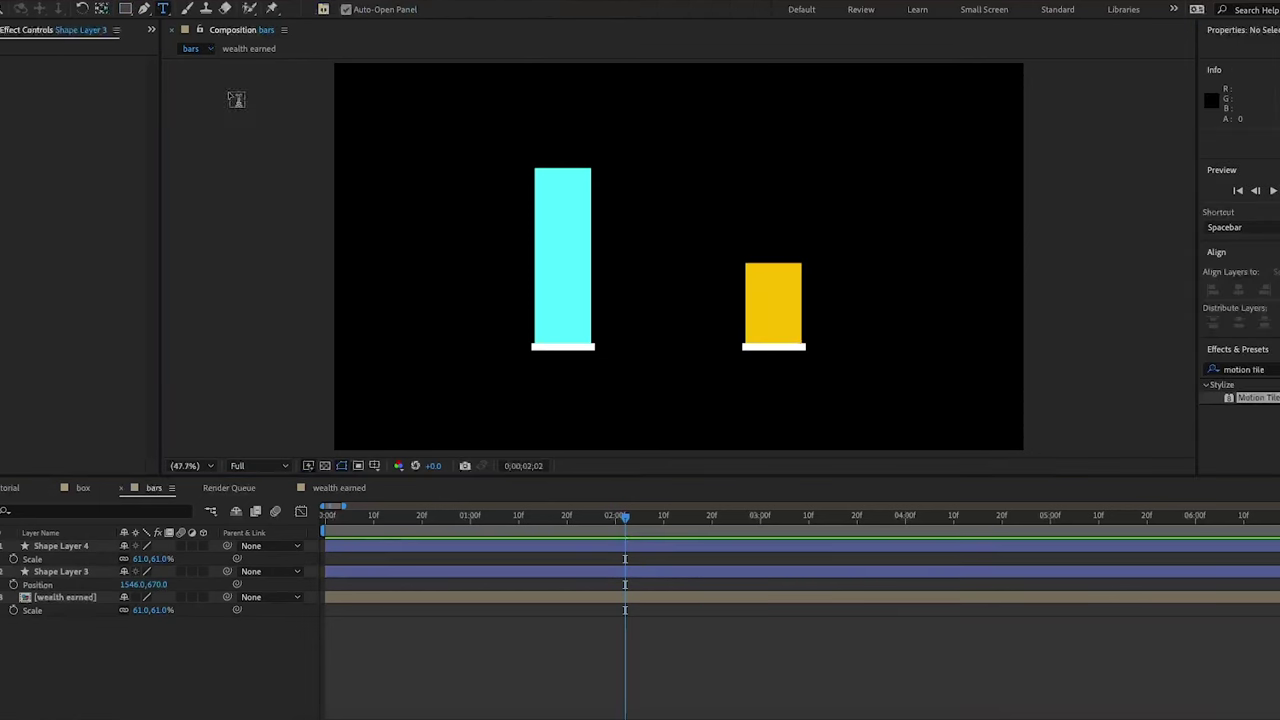
pyautogui.click(507, 372)
pyautogui.write('WA')
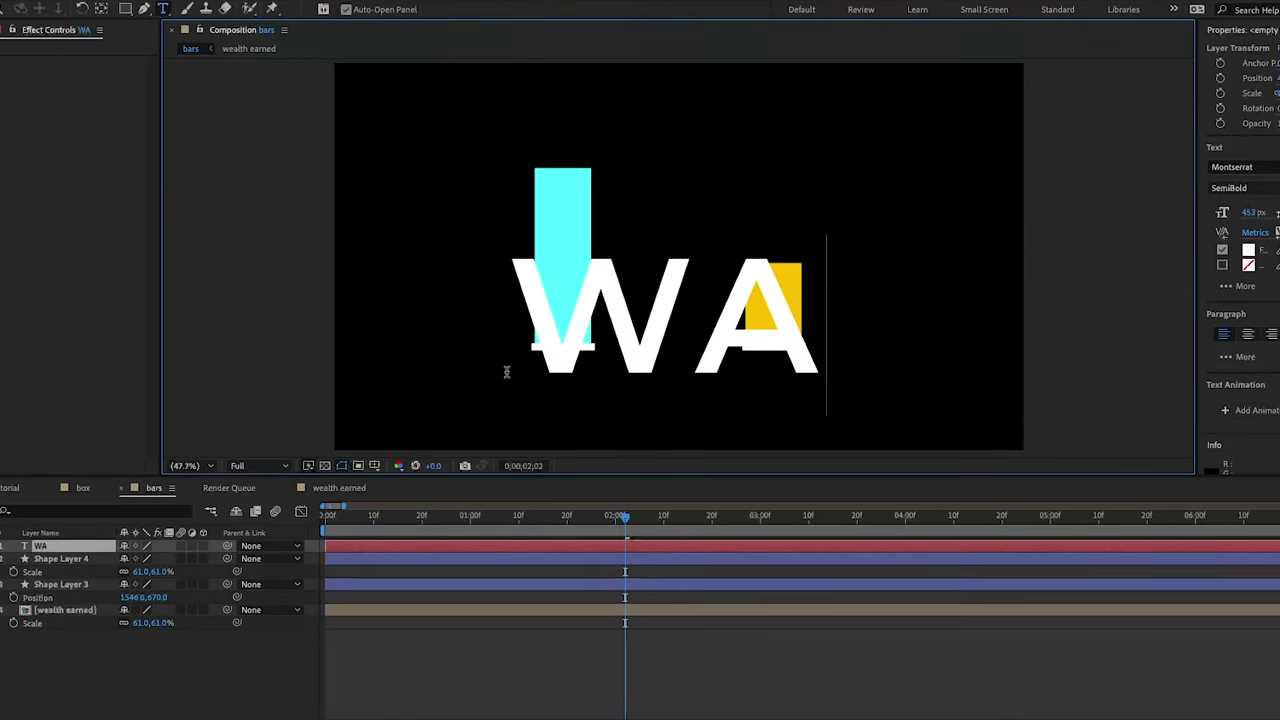
pyautogui.press('BackSpace')
pyautogui.write('EALT')
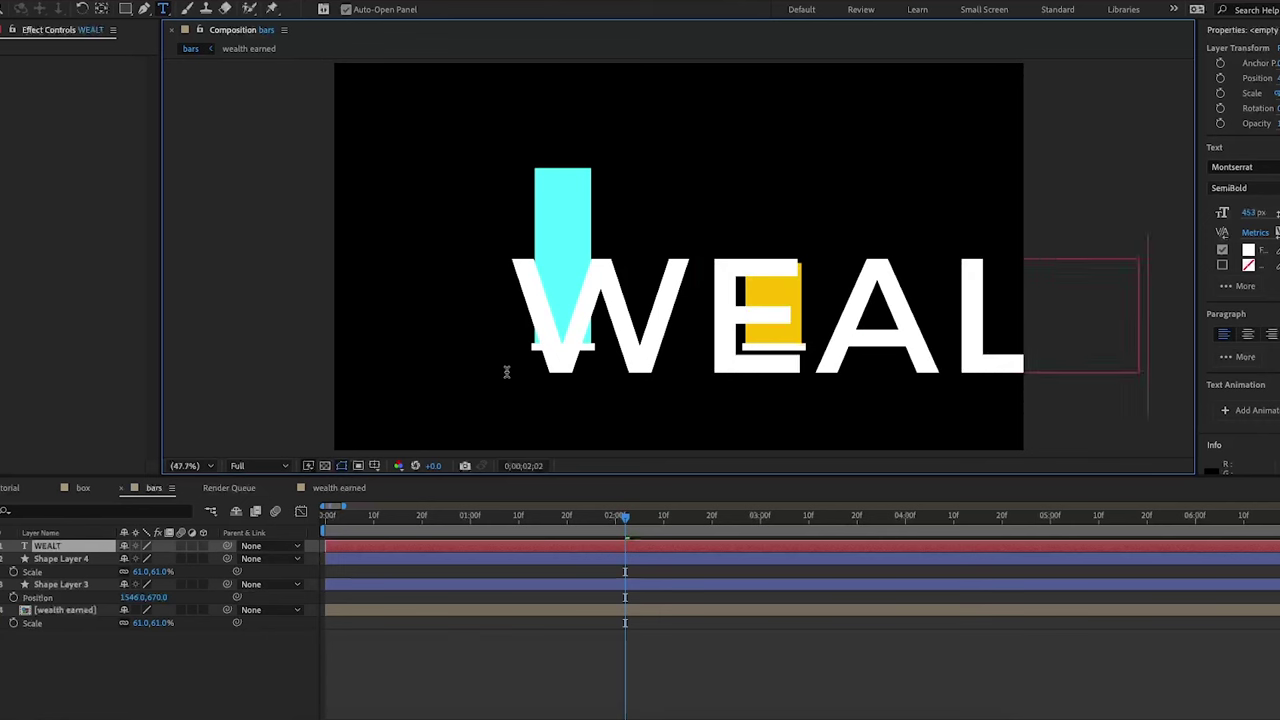
pyautogui.write('H EARNED')
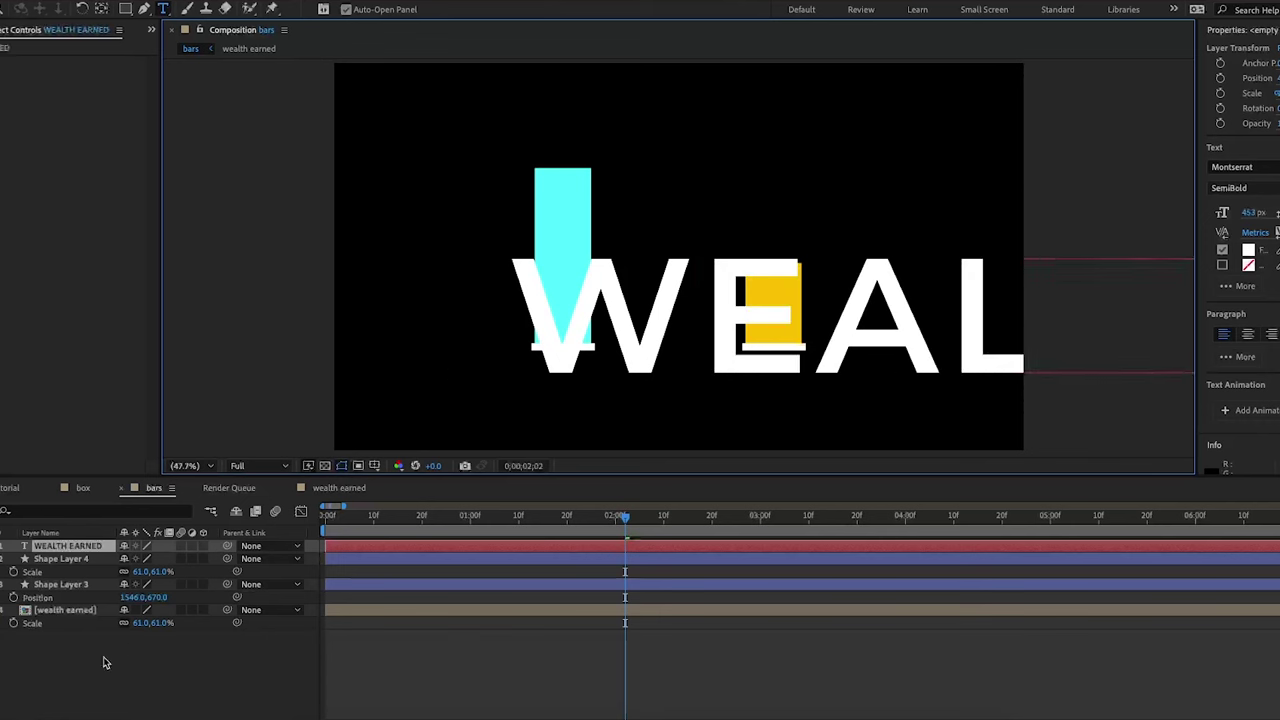
# Scale the WEALTH EARNED text to 7% width and 12.3% height, placing it below the cyan bar's base
pyautogui.press('Escape')
pyautogui.press('s')
pyautogui.moveTo(168, 560); pyautogui.dragTo(107, 567)
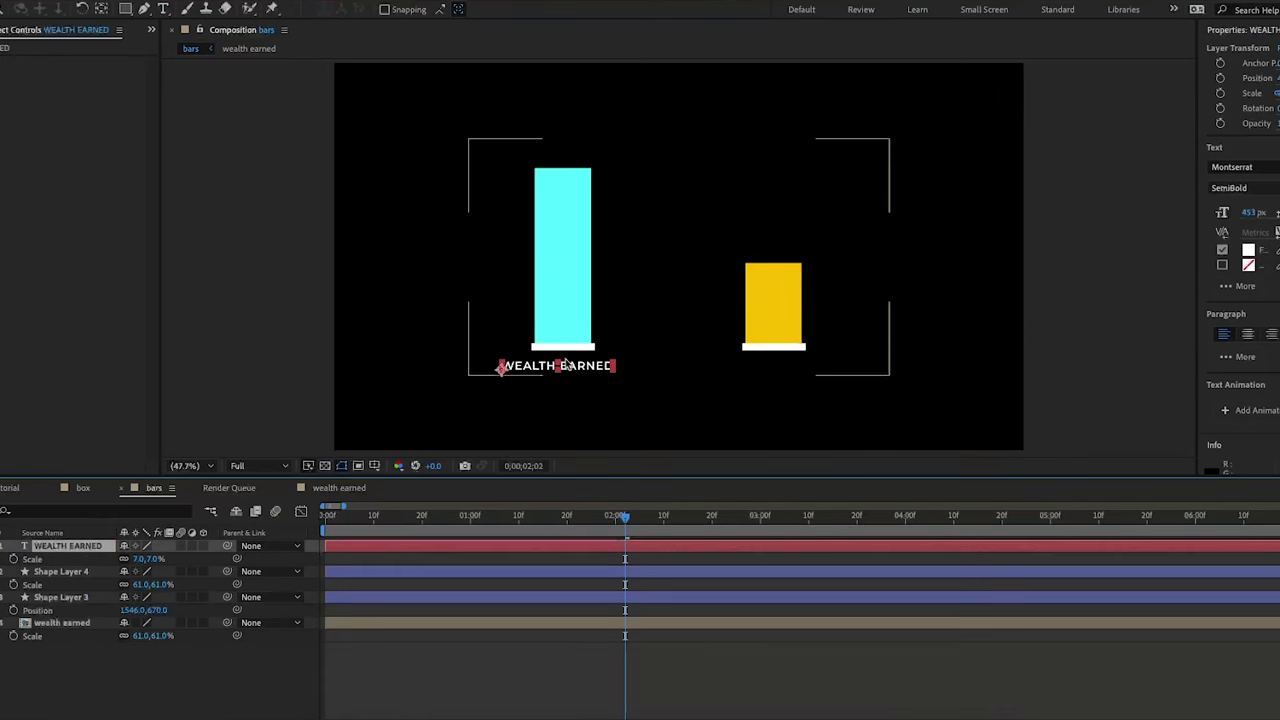
pyautogui.moveTo(558, 364); pyautogui.dragTo(577, 368)
# Reposition the WEALTH EARNED label slightly lower and centred beneath the cyan bar's base
pyautogui.doubleClick(577, 368)
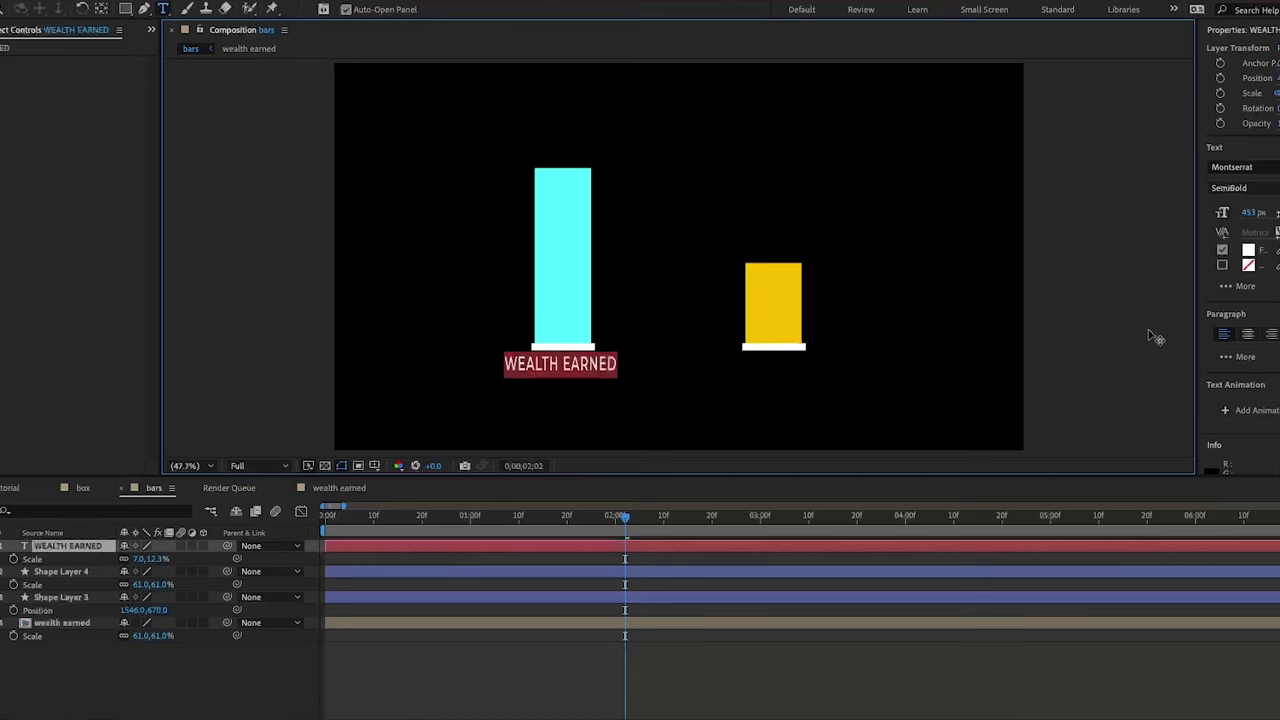
pyautogui.moveTo(1128, 506); pyautogui.dragTo(1165, 506)
pyautogui.click(80, 547)
pyautogui.click(97, 613)
pyautogui.click(94, 548)
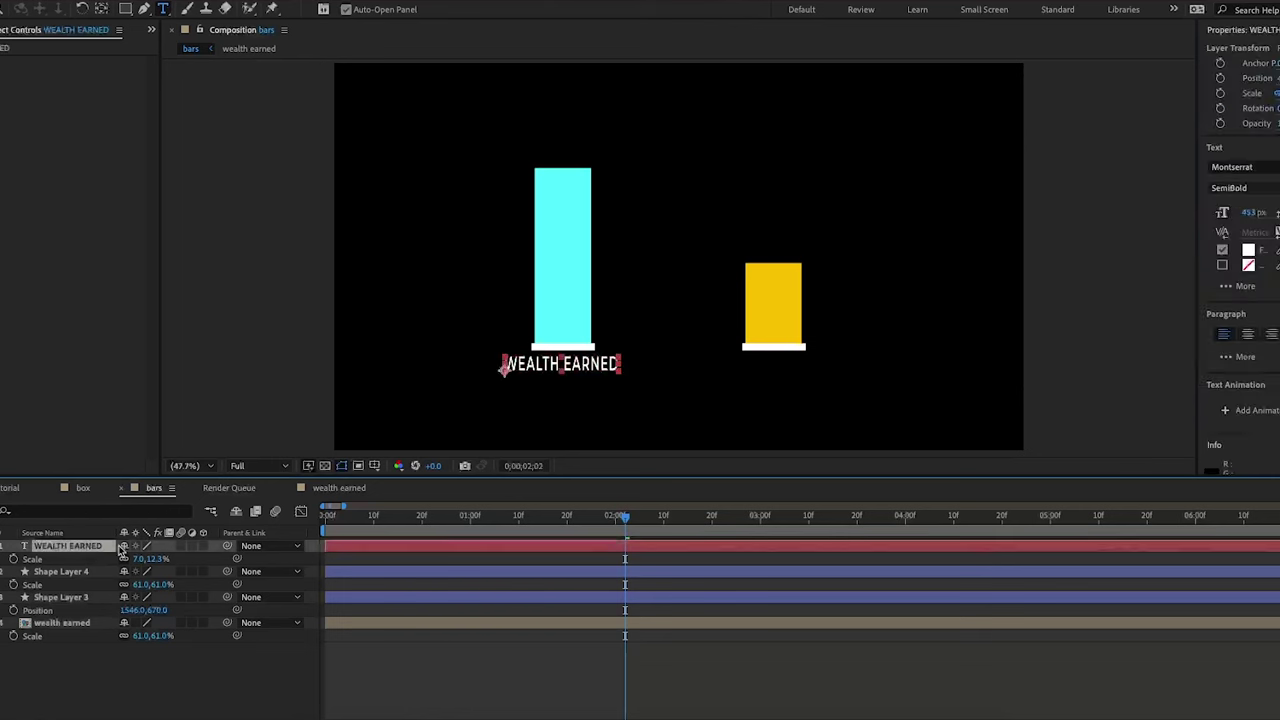
pyautogui.press('v')
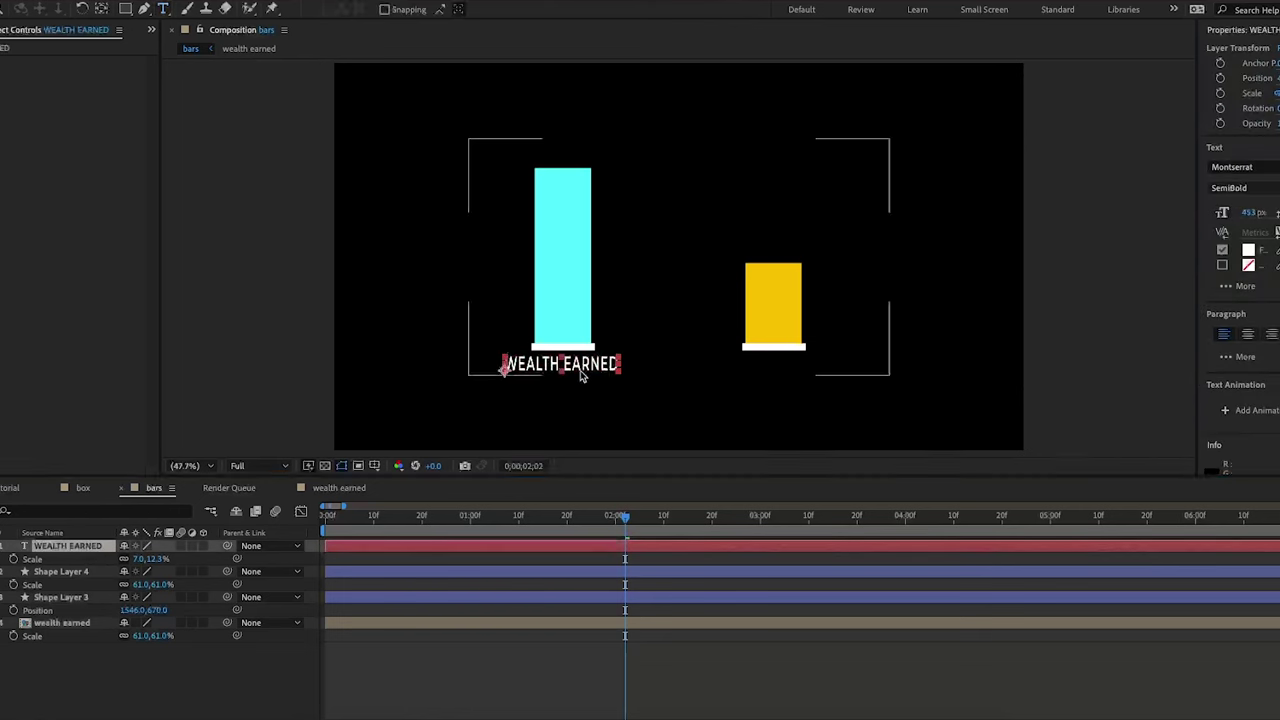
pyautogui.click(549, 368)
pyautogui.moveTo(549, 368); pyautogui.dragTo(547, 371)
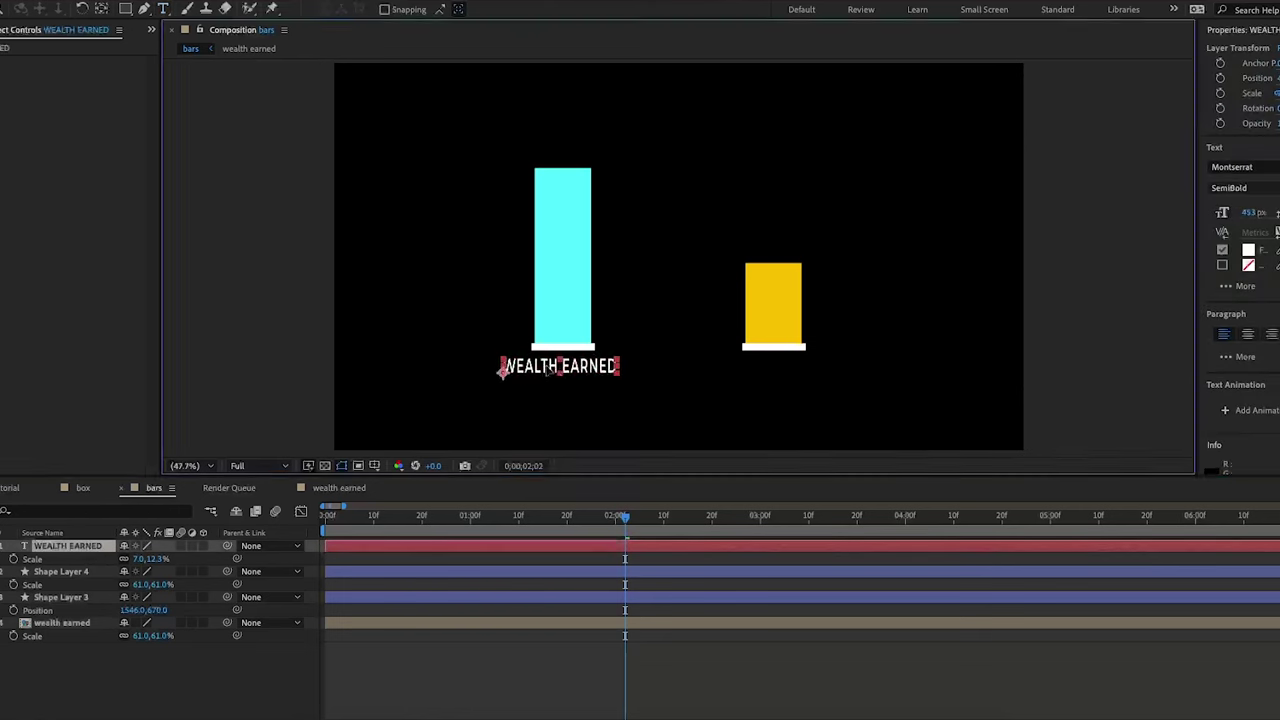
# Draw a rectangle around the WEALTH EARNED label below the cyan bar and set its fill to None
pyautogui.click(522, 357)
pyautogui.press('q')
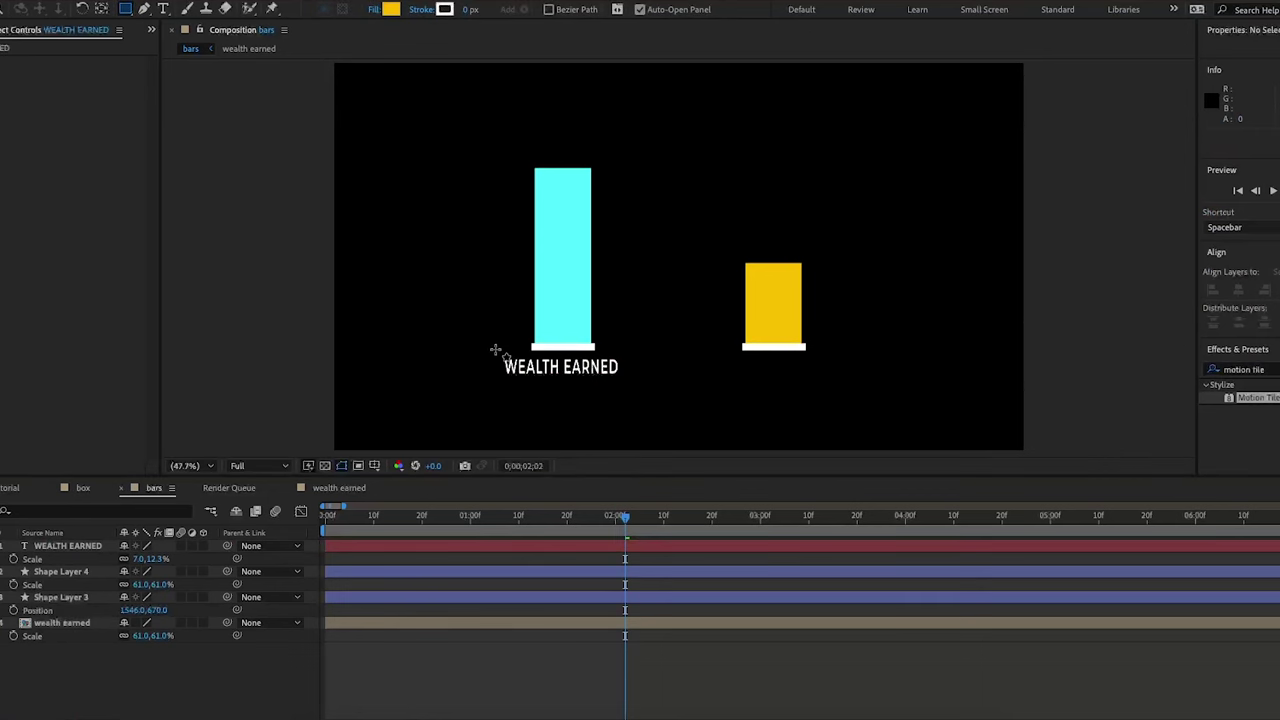
pyautogui.moveTo(491, 349); pyautogui.dragTo(630, 381)
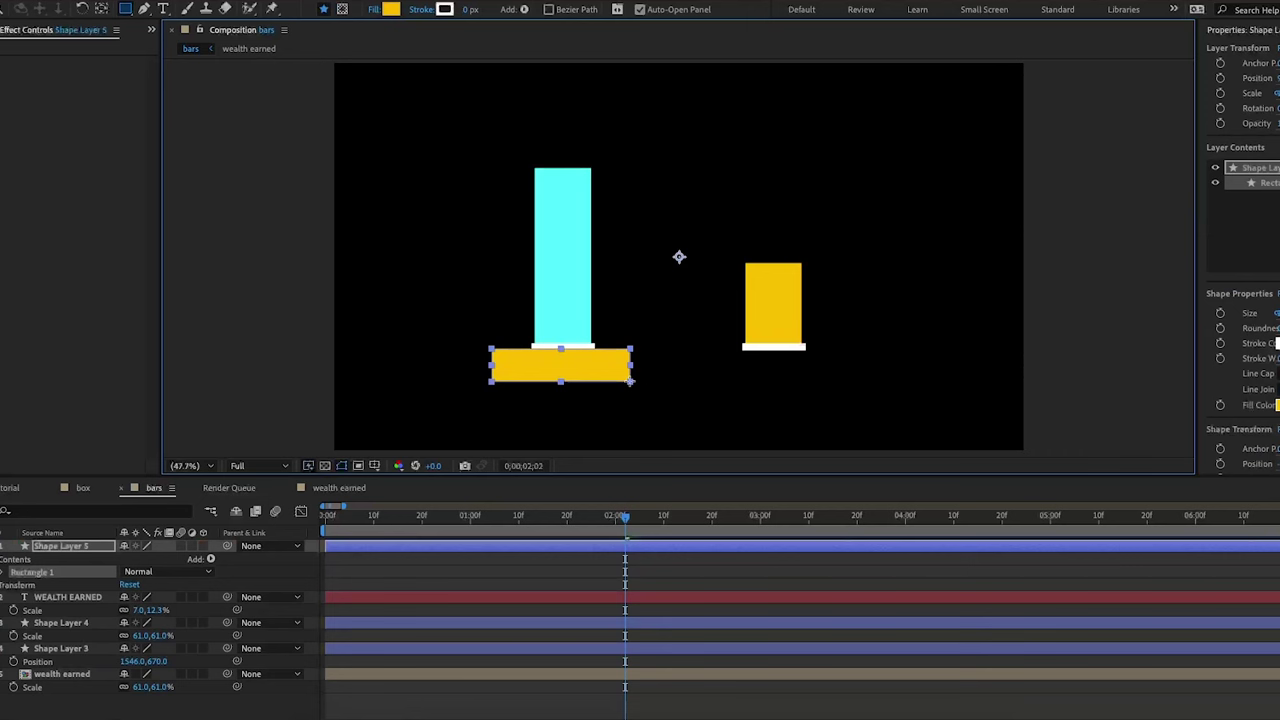
pyautogui.click(390, 10)
pyautogui.click(569, 323)
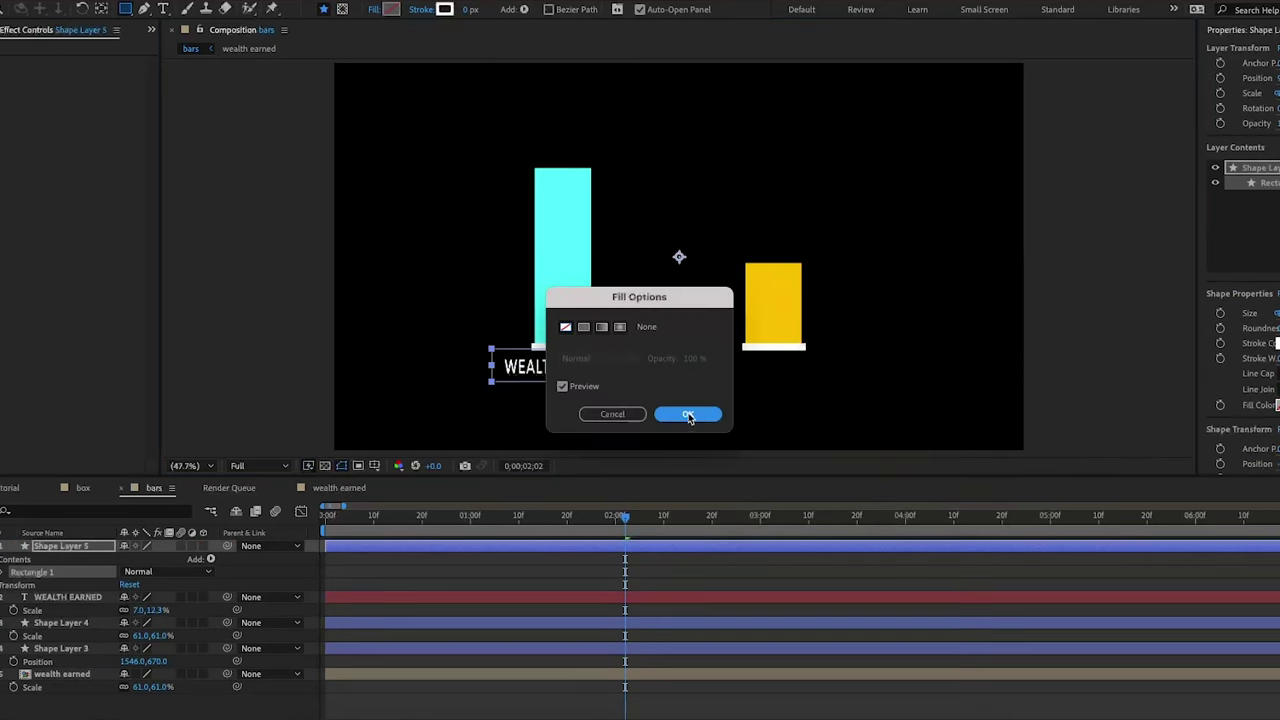
pyautogui.click(684, 415)
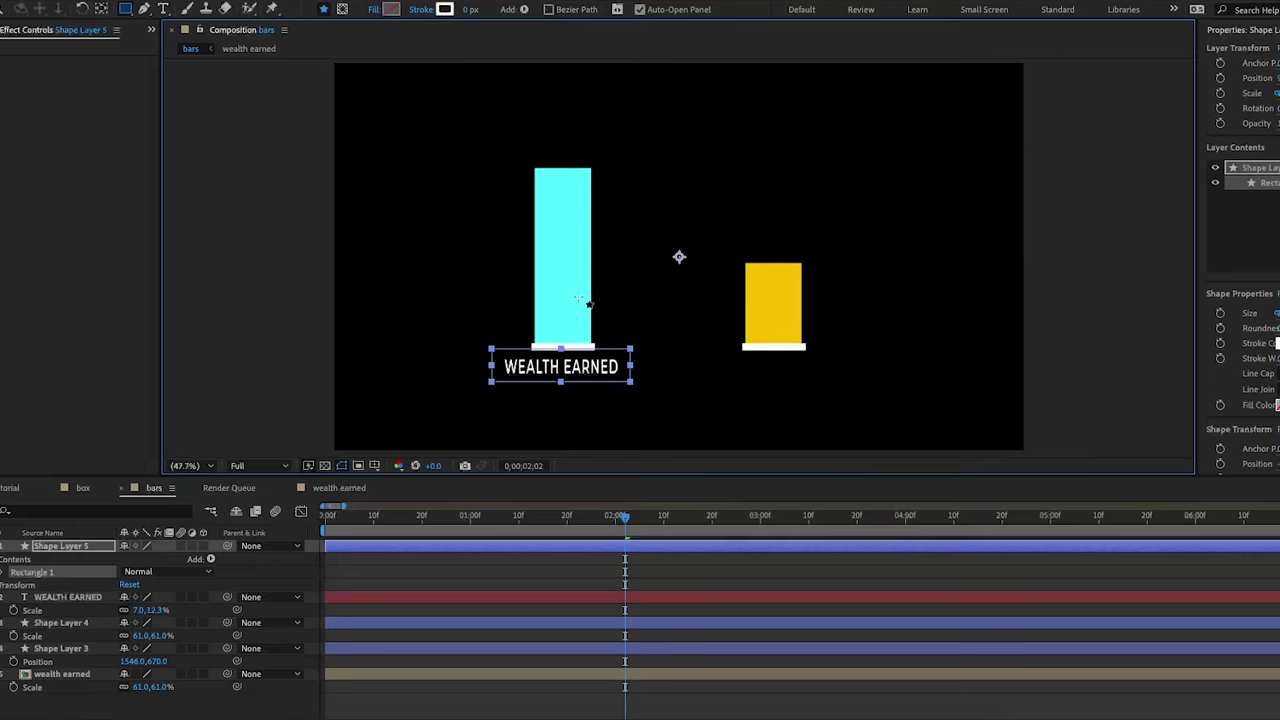
# Give the rectangle around the WEALTH EARNED label a 3 px white stroke
pyautogui.click(466, 9)
pyautogui.write('3')
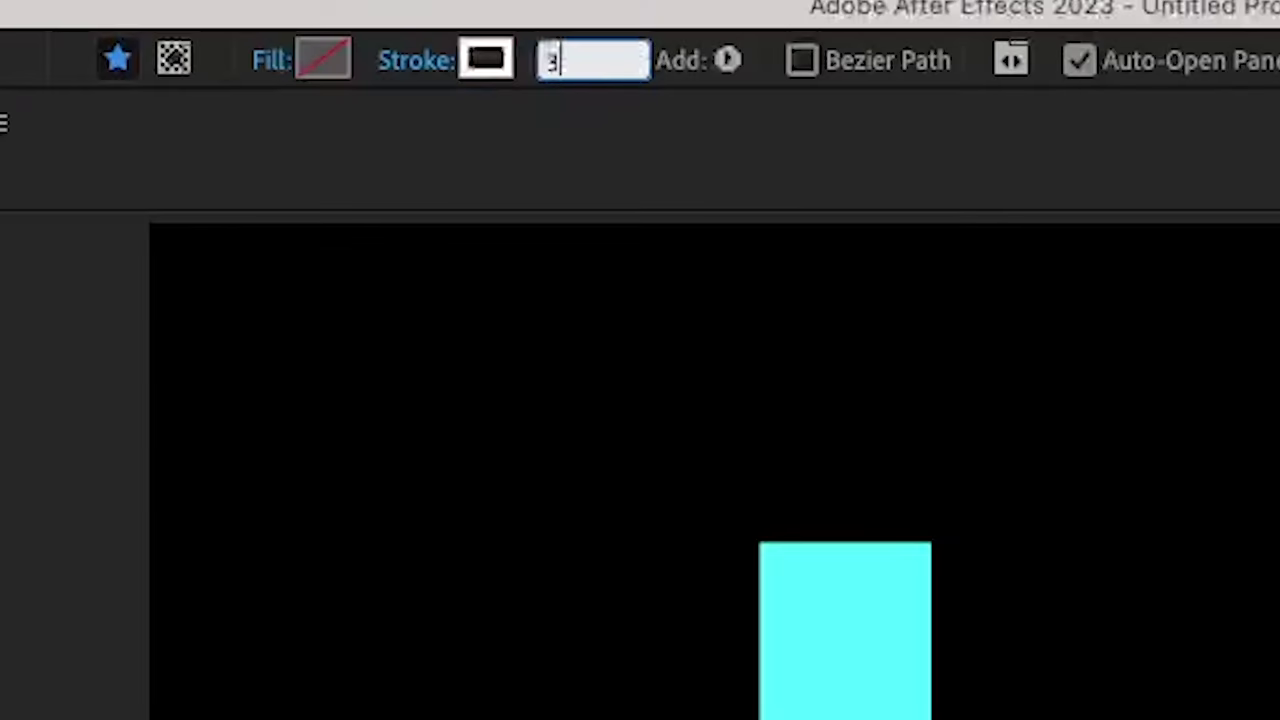
pyautogui.press('Return')
pyautogui.press('v')
pyautogui.click(324, 248)
# Nudge the outlined box slightly lower so it sits just under the cyan bar's white base
pyautogui.click(92, 548)
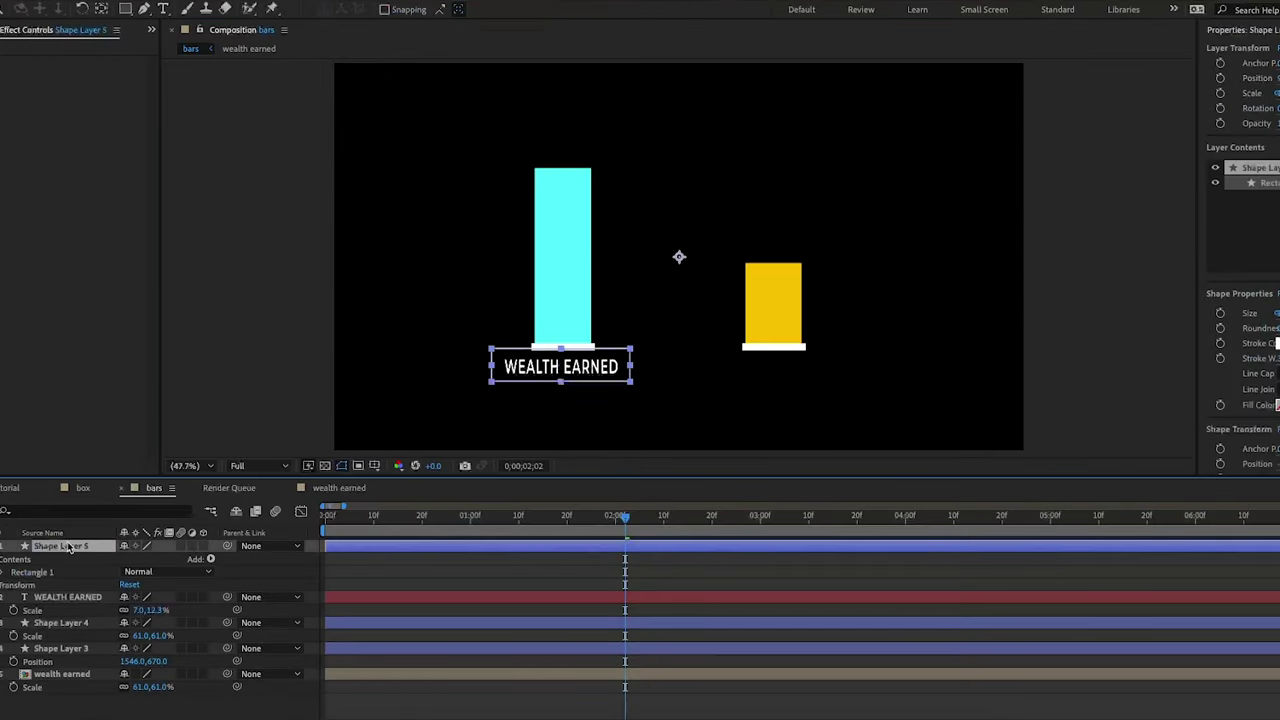
pyautogui.press('p')
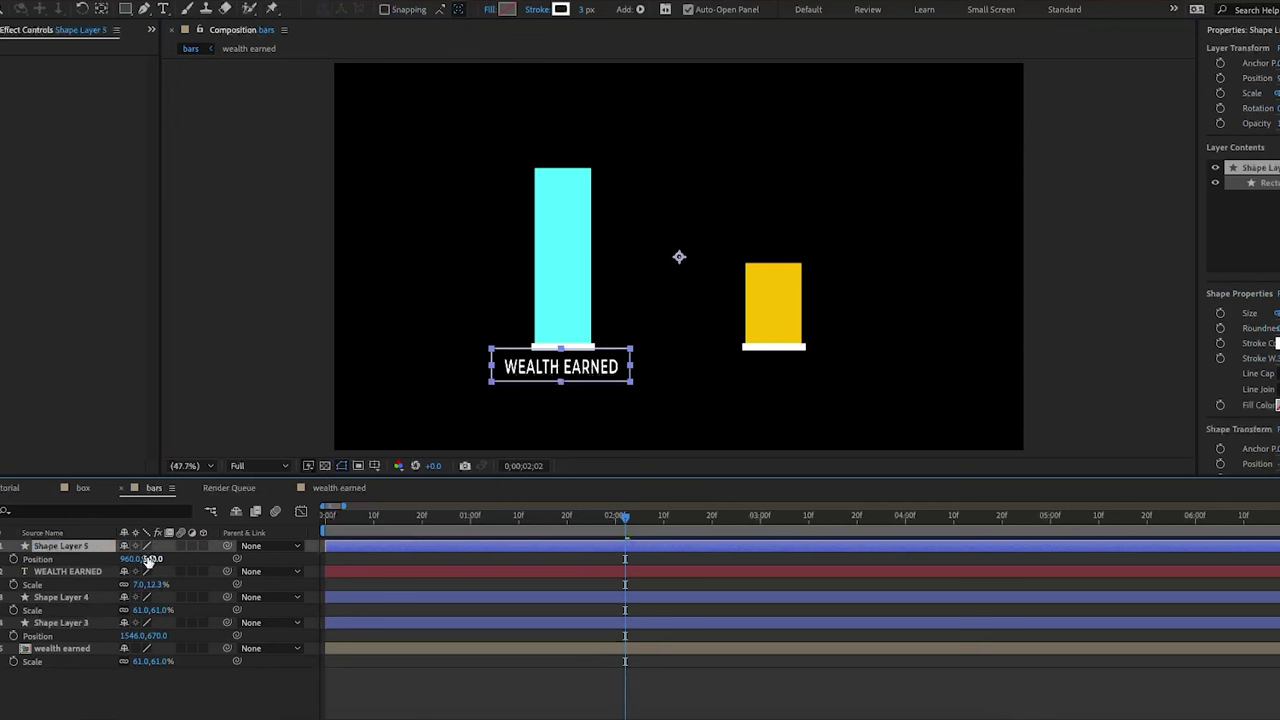
pyautogui.moveTo(148, 559); pyautogui.dragTo(158, 560)
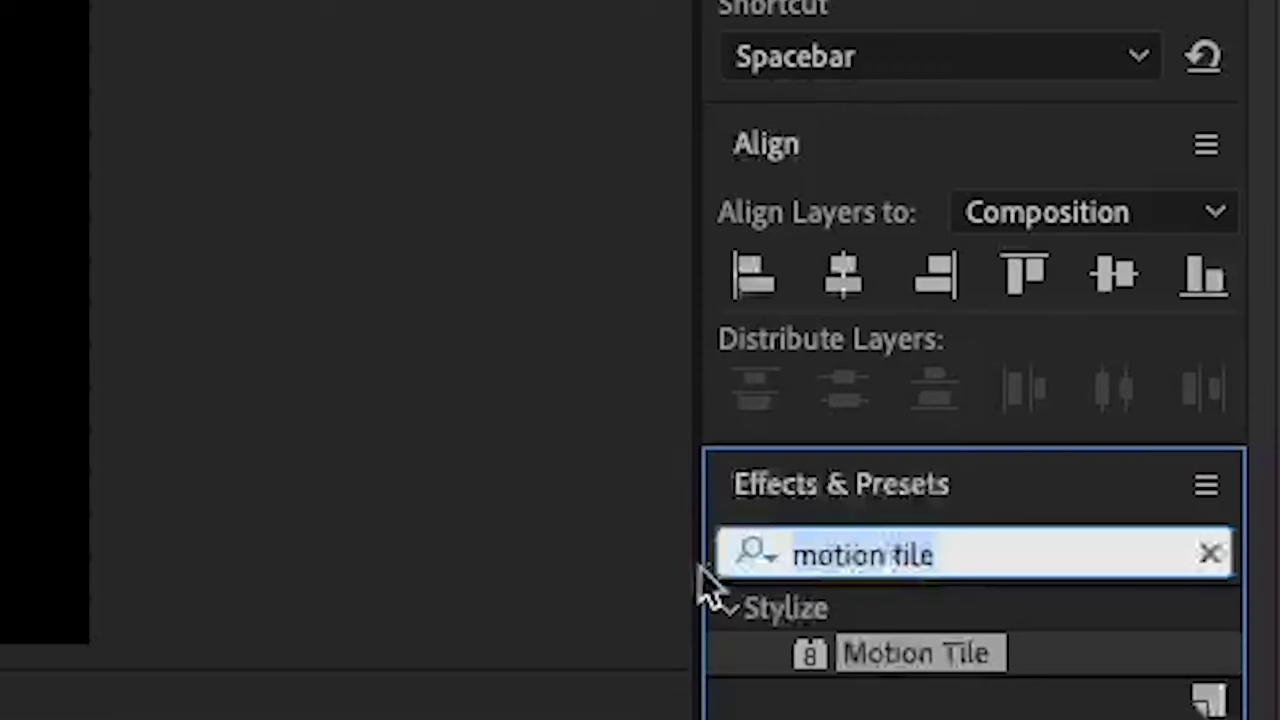
# Apply the Glow effect to the WEALTH EARNED text with a radius of 27 and an intensity of 0.6
pyautogui.press('BackSpace')
pyautogui.write('glow')
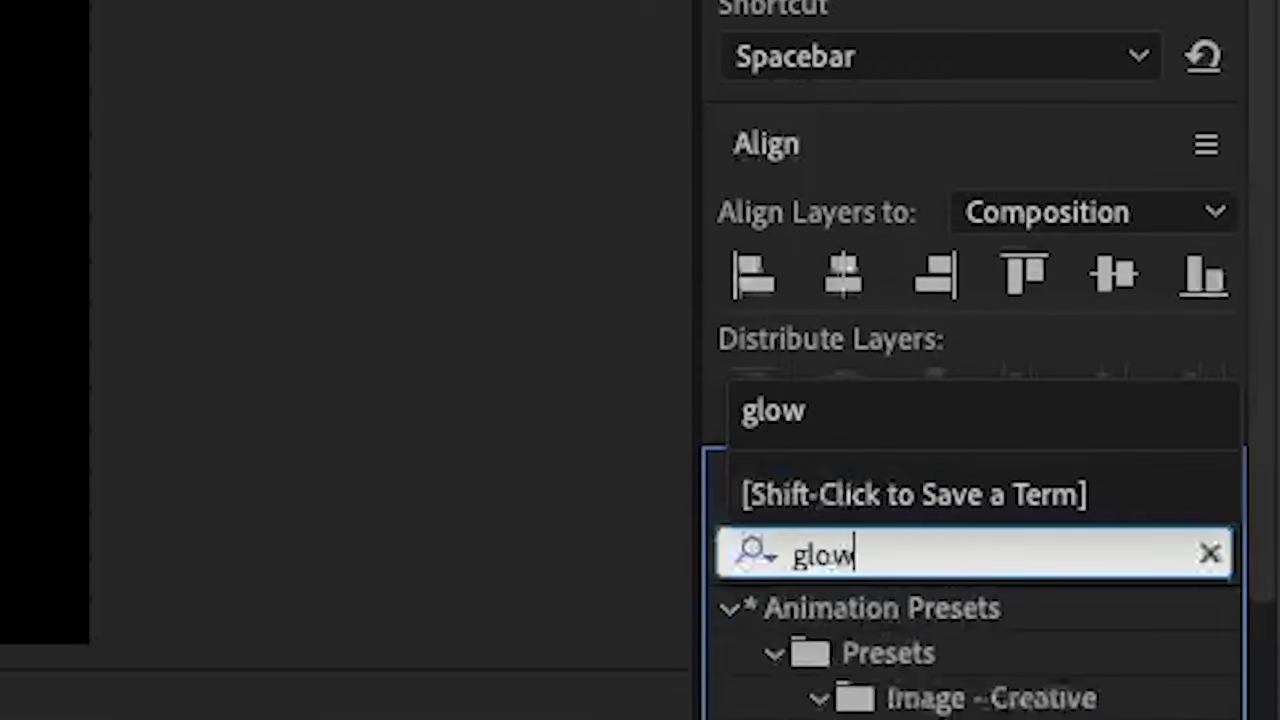
pyautogui.moveTo(920, 671); pyautogui.dragTo(95, 582)
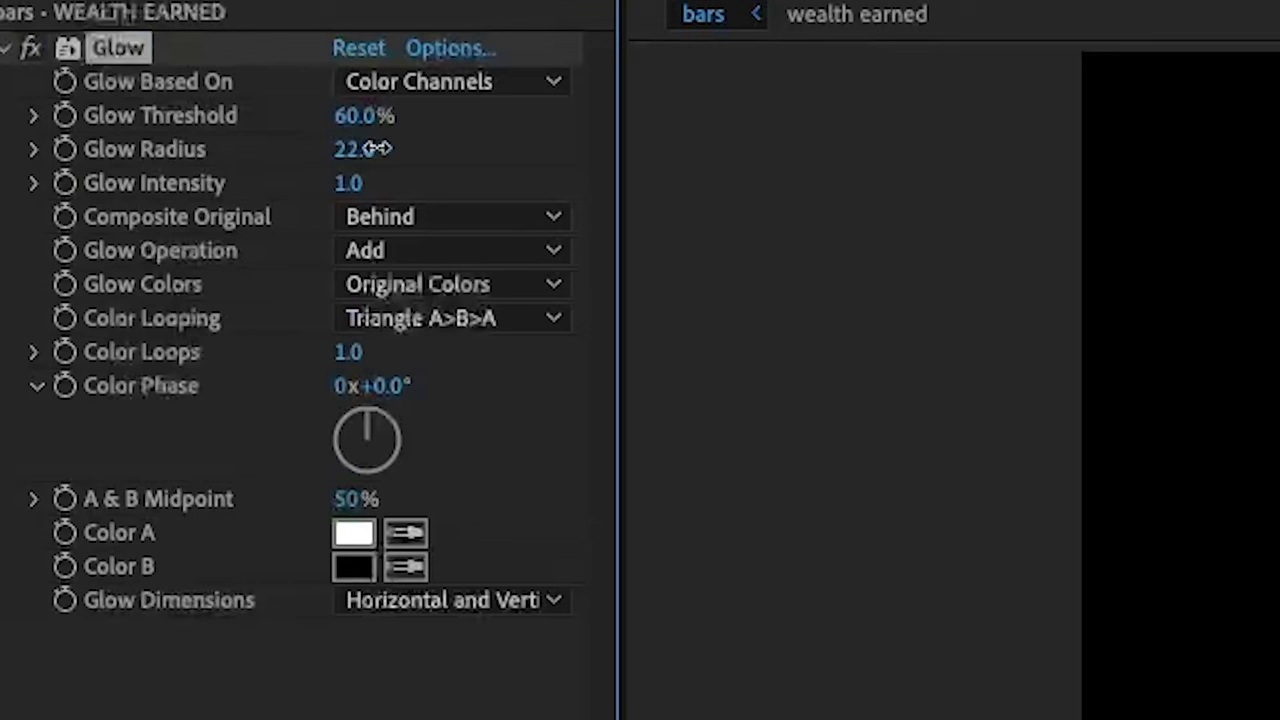
pyautogui.moveTo(377, 148); pyautogui.dragTo(396, 148)
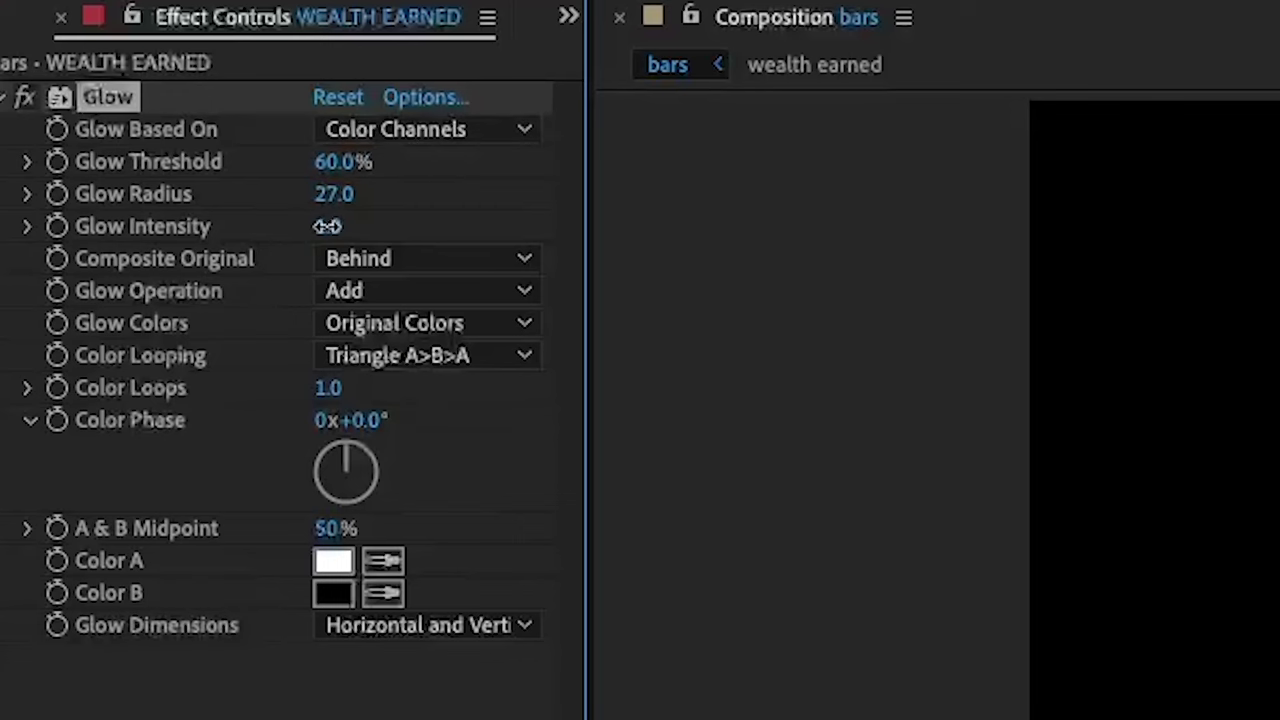
pyautogui.moveTo(327, 226); pyautogui.dragTo(241, 250)
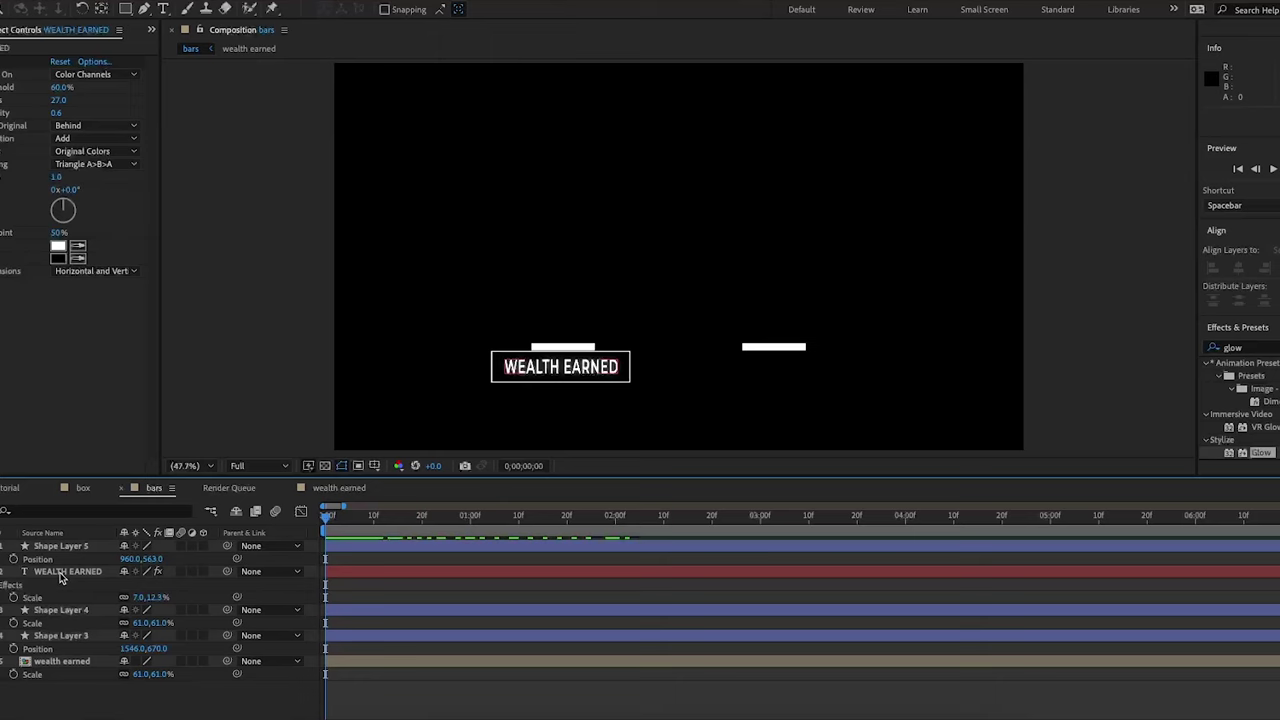
# Apply the Animation Composer 3 text transition Decode Lines Together to the WEALTH EARNED layer
pyautogui.click(72, 572)
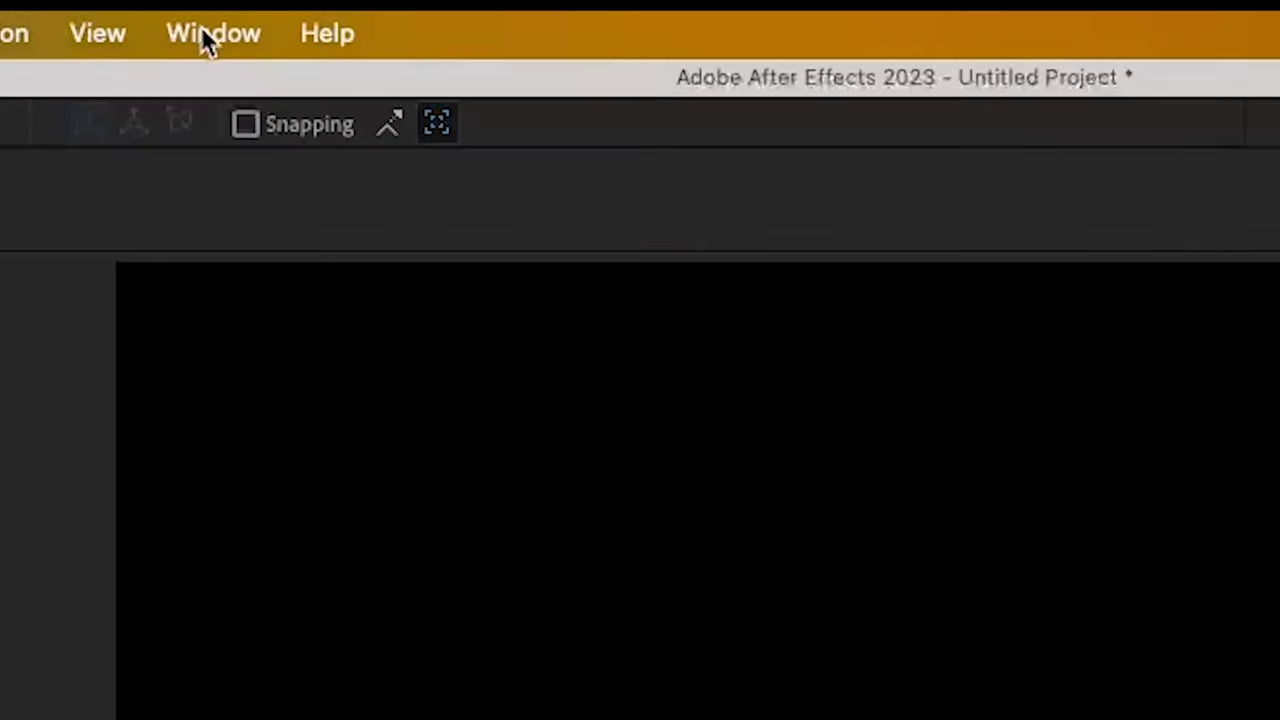
pyautogui.click(209, 32)
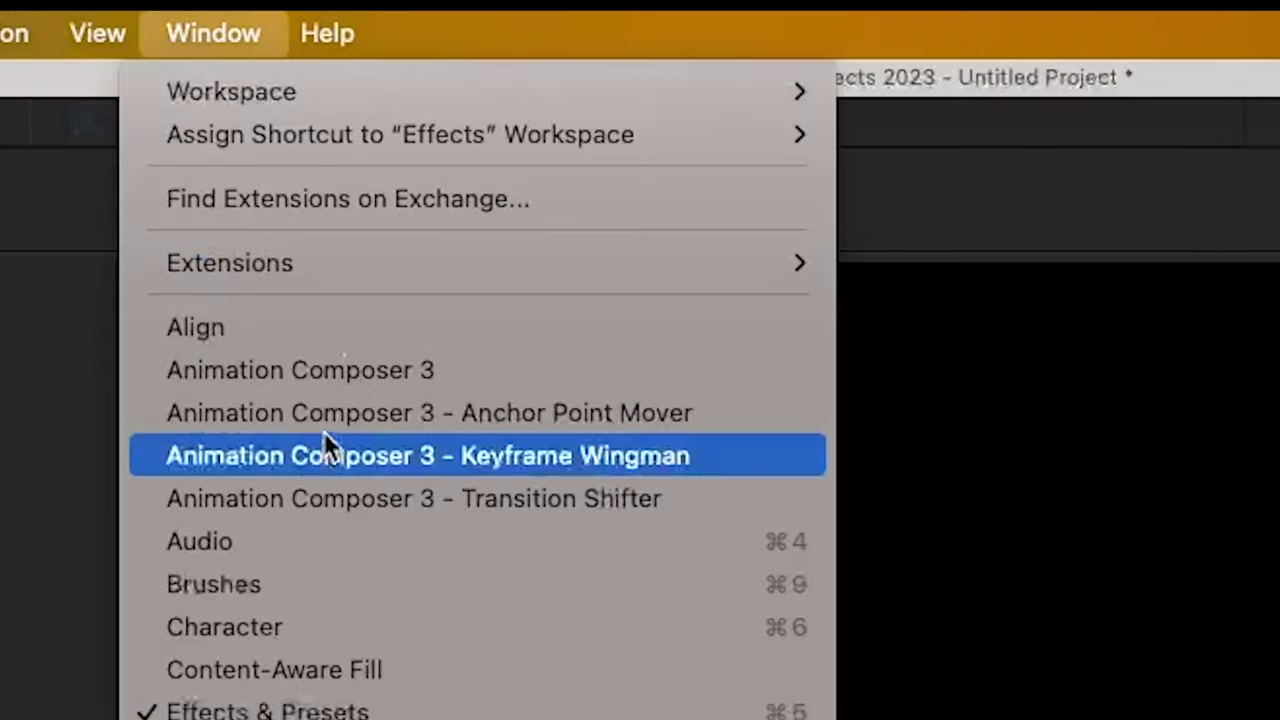
pyautogui.click(354, 380)
pyautogui.click(49, 215)
pyautogui.click(113, 261)
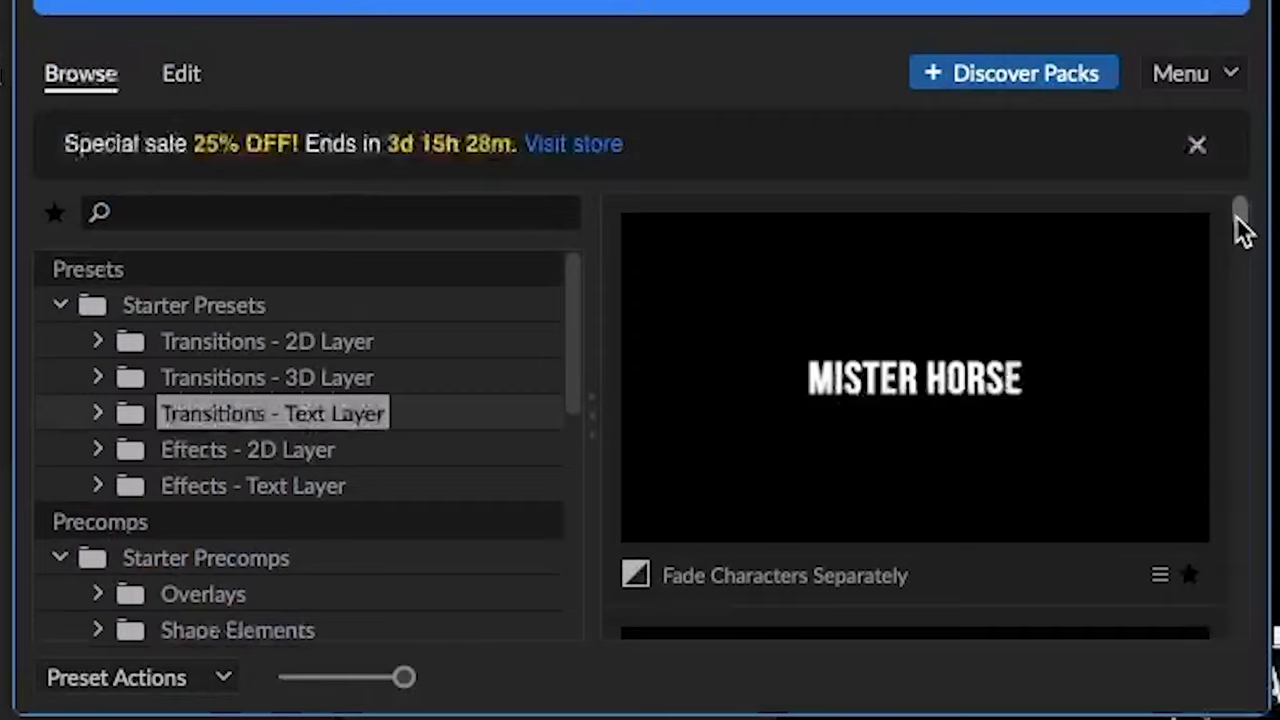
pyautogui.moveTo(1241, 222); pyautogui.dragTo(1240, 380)
pyautogui.scroll(-8, 970, 478)
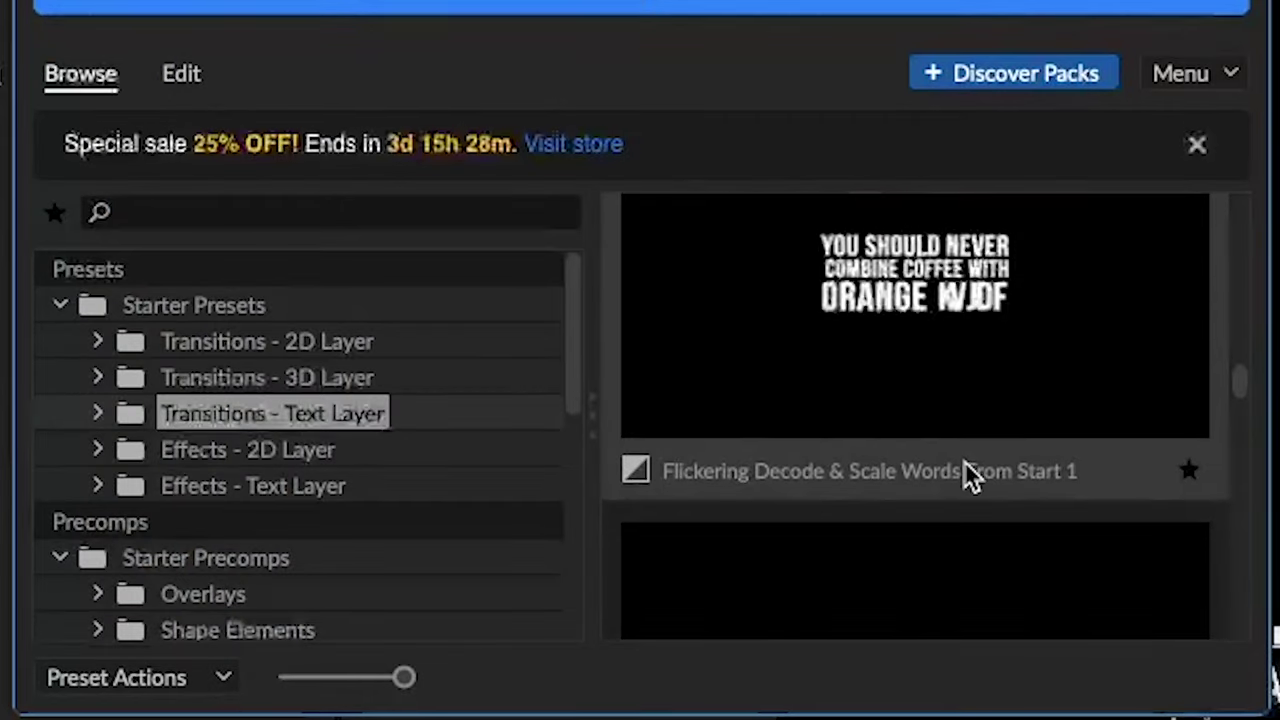
pyautogui.scroll(-15, 958, 450)
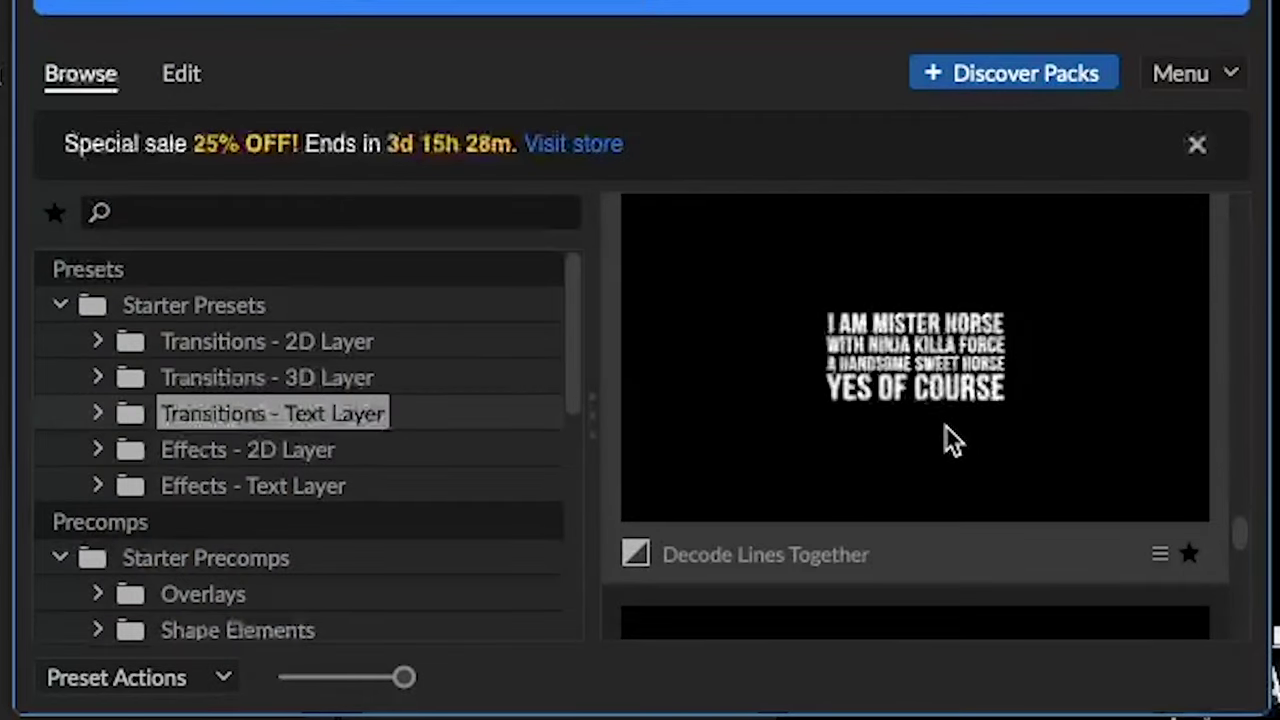
pyautogui.click(945, 427)
pyautogui.click(1232, 686)
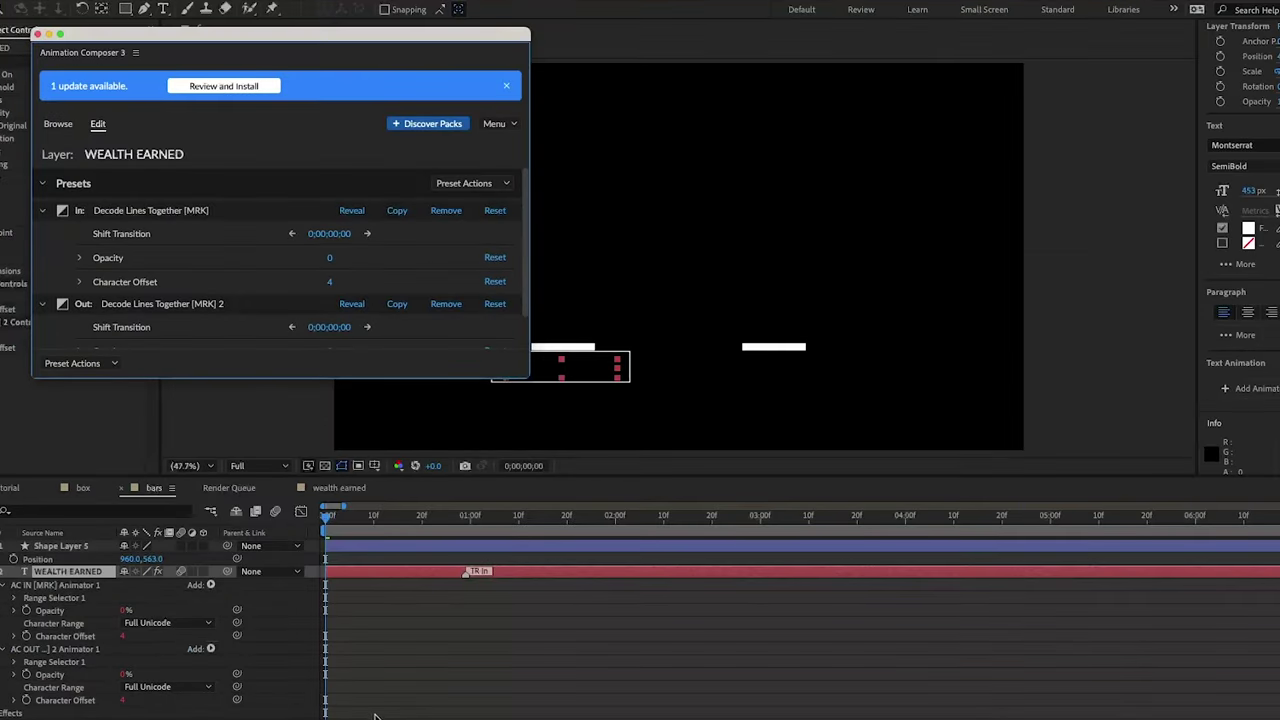
# Delete the out-transition marker at the end of the WEALTH EARNED layer
pyautogui.moveTo(374, 719); pyautogui.dragTo(328, 719)
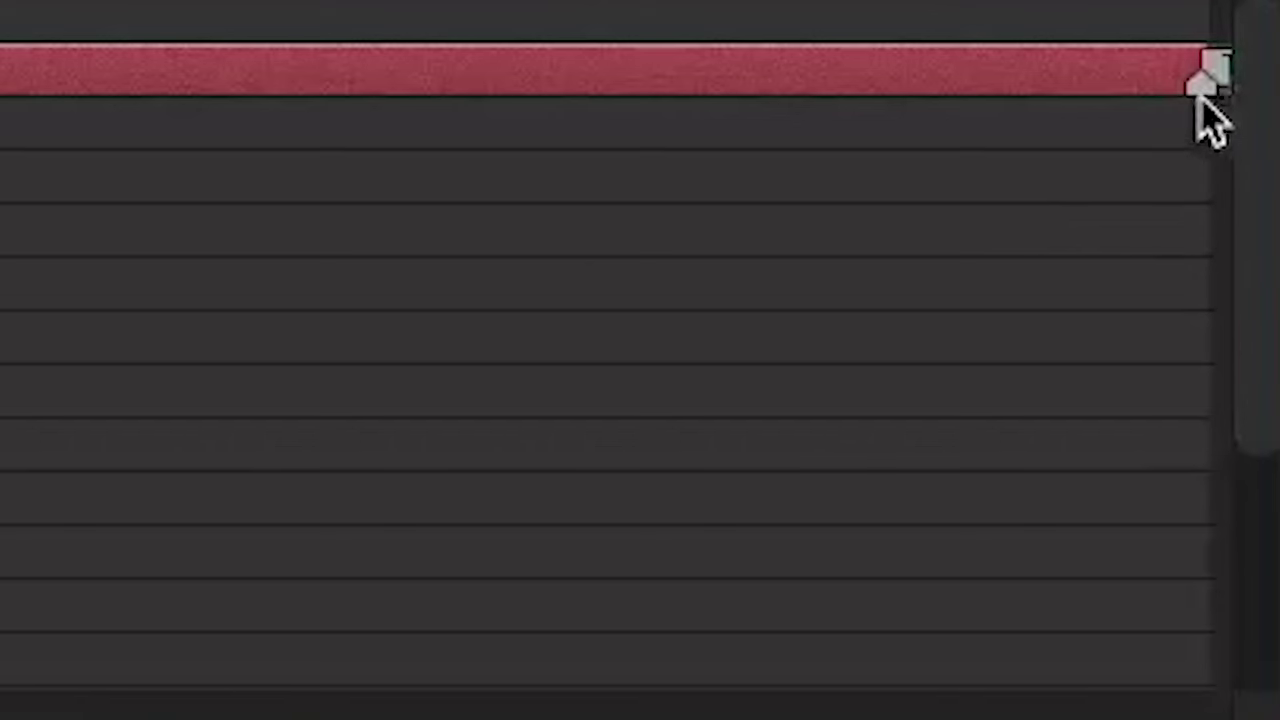
pyautogui.rightClick(1200, 100)
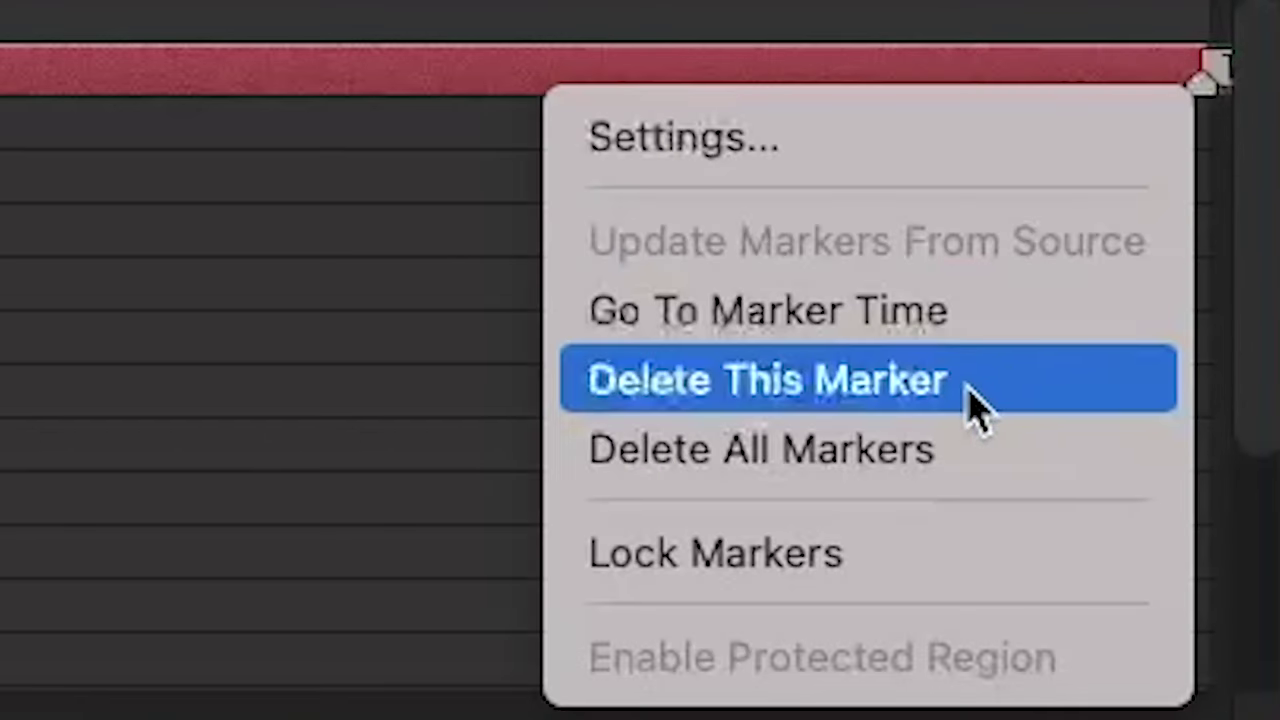
pyautogui.click(968, 406)
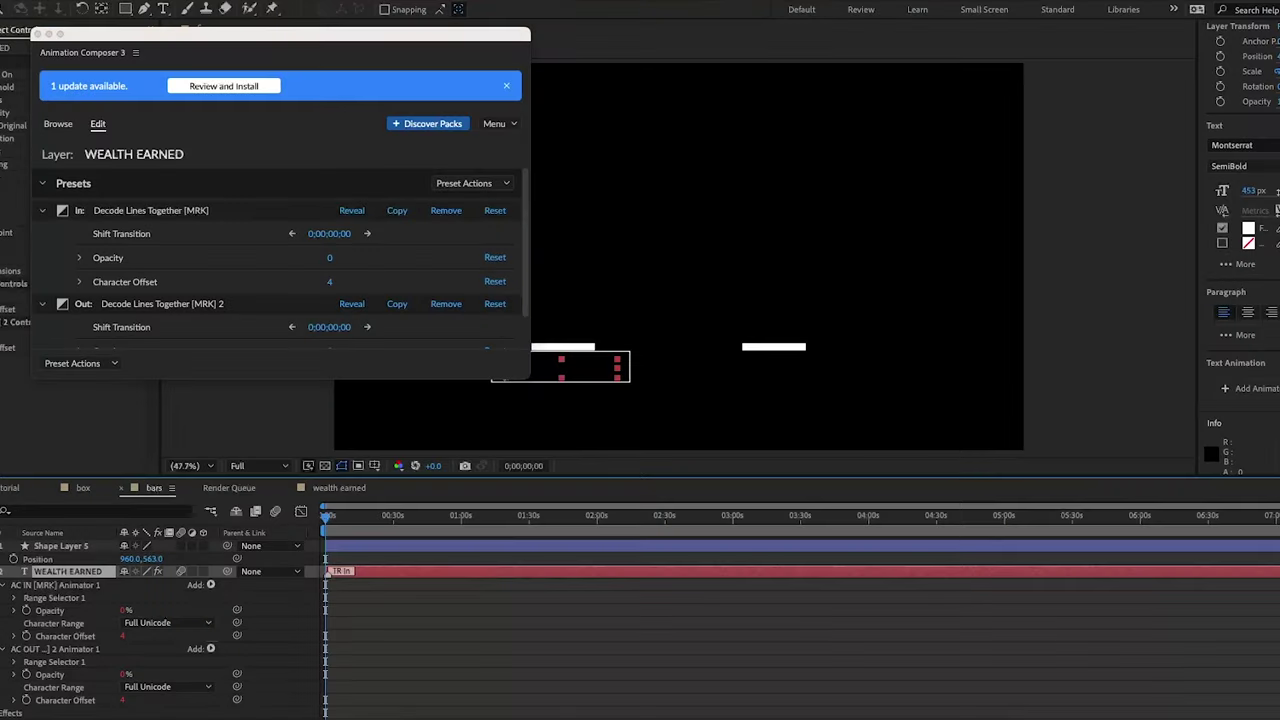
pyautogui.press('=')
pyautogui.press('=')
pyautogui.press('=')
pyautogui.press('=')
pyautogui.press('=')
pyautogui.press('=')
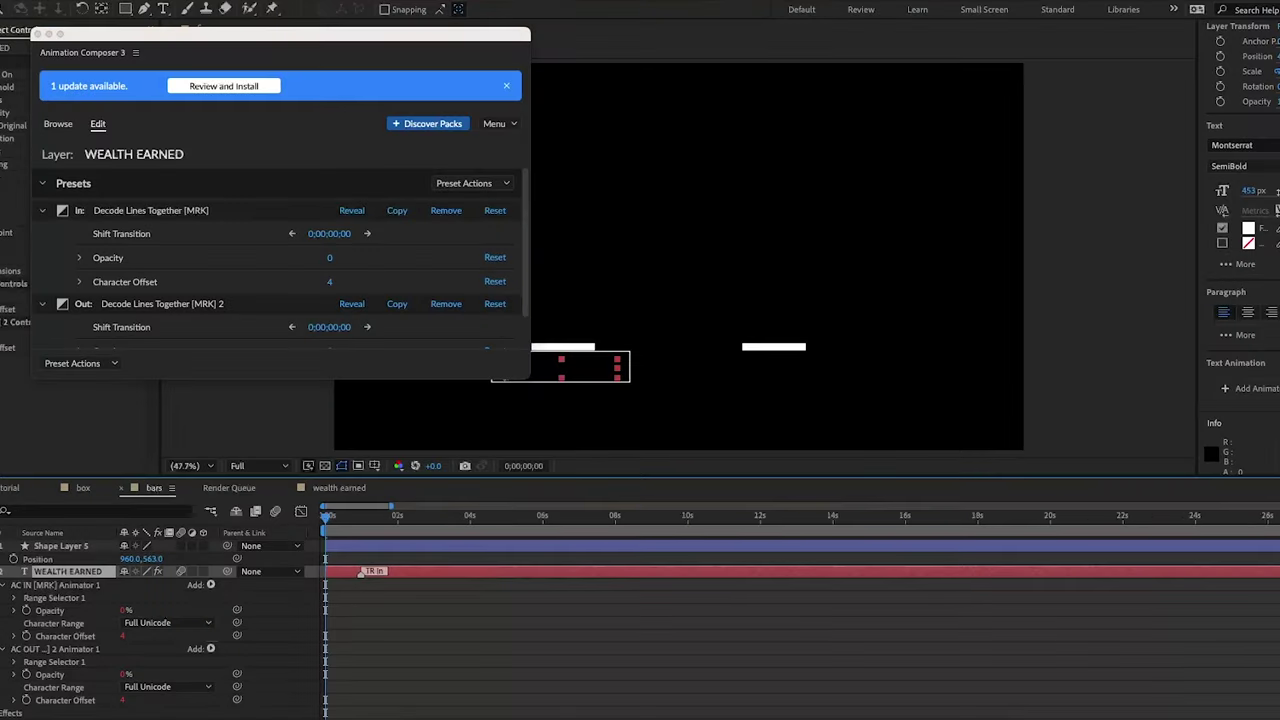
# Set the In transition's Character Offset to 8, close Animation Composer and preview the text animation
pyautogui.click(329, 284)
pyautogui.write('8')
pyautogui.click(384, 282)
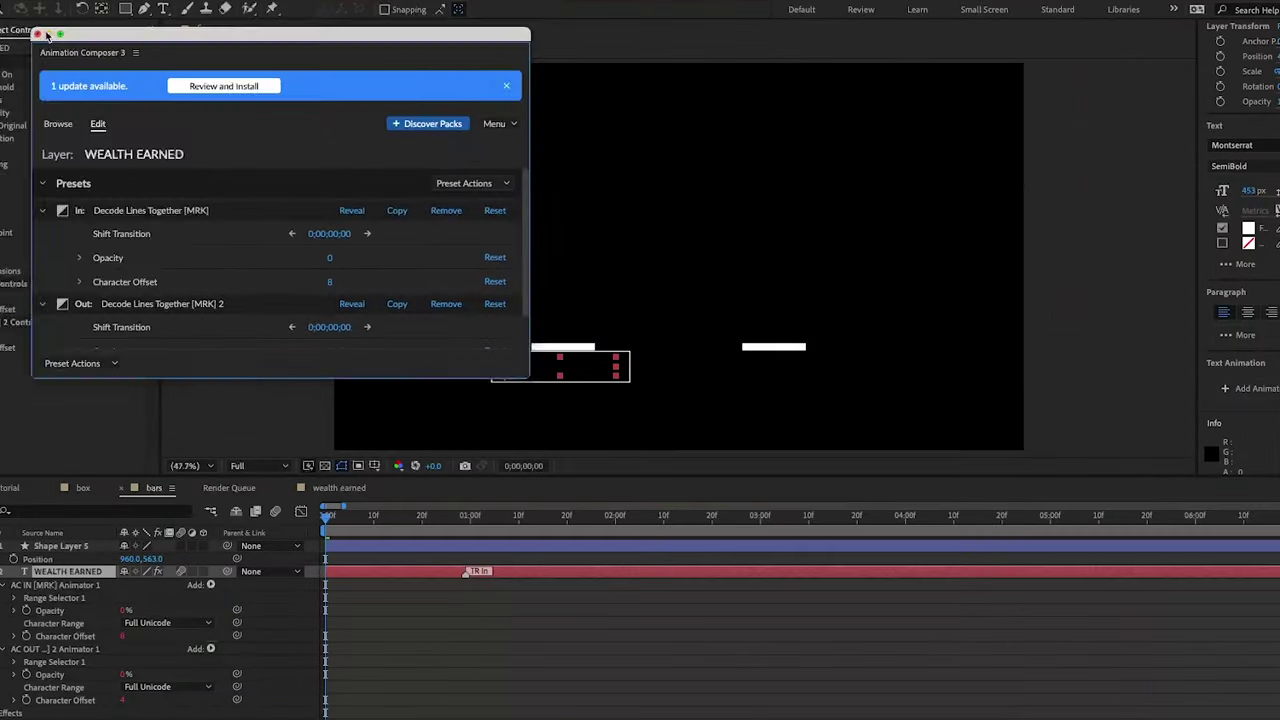
pyautogui.moveTo(158, 38); pyautogui.dragTo(7, 38)
pyautogui.press('space')
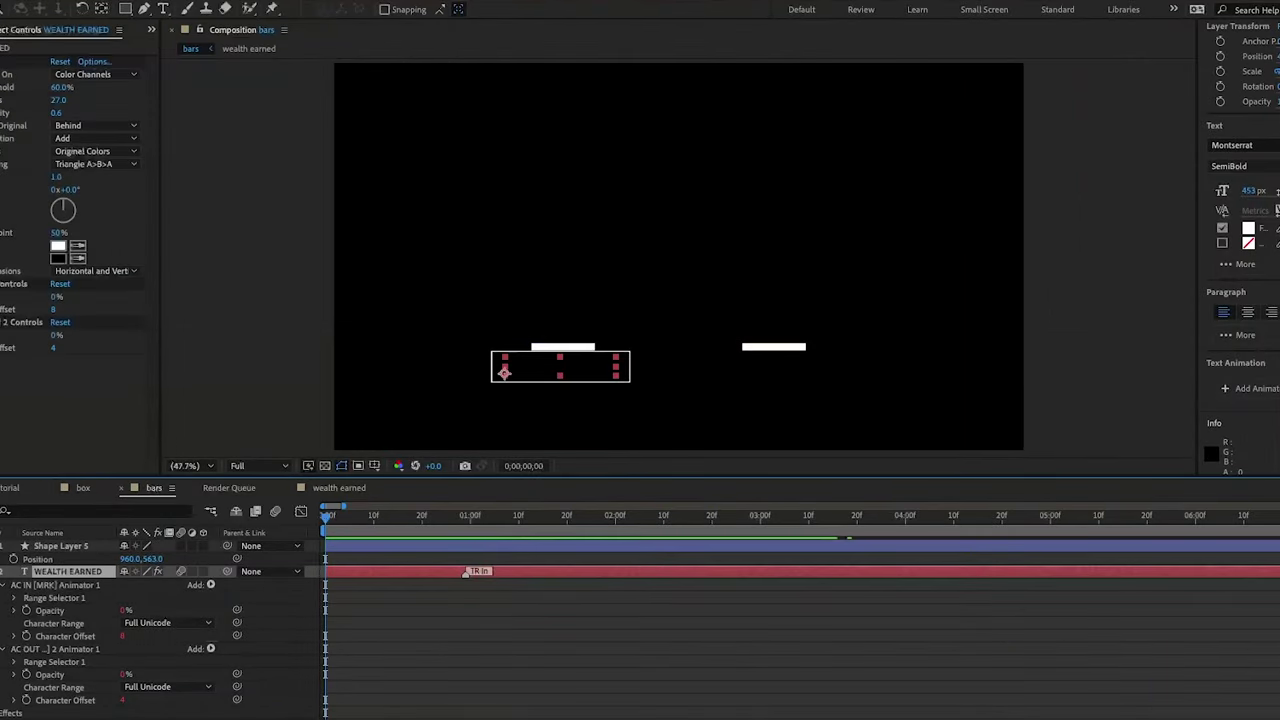
# Apply the Typewriter preset to the WEALTH EARNED layer and reveal its Range Selector keyframes
pyautogui.click(1263, 349)
pyautogui.write('type')
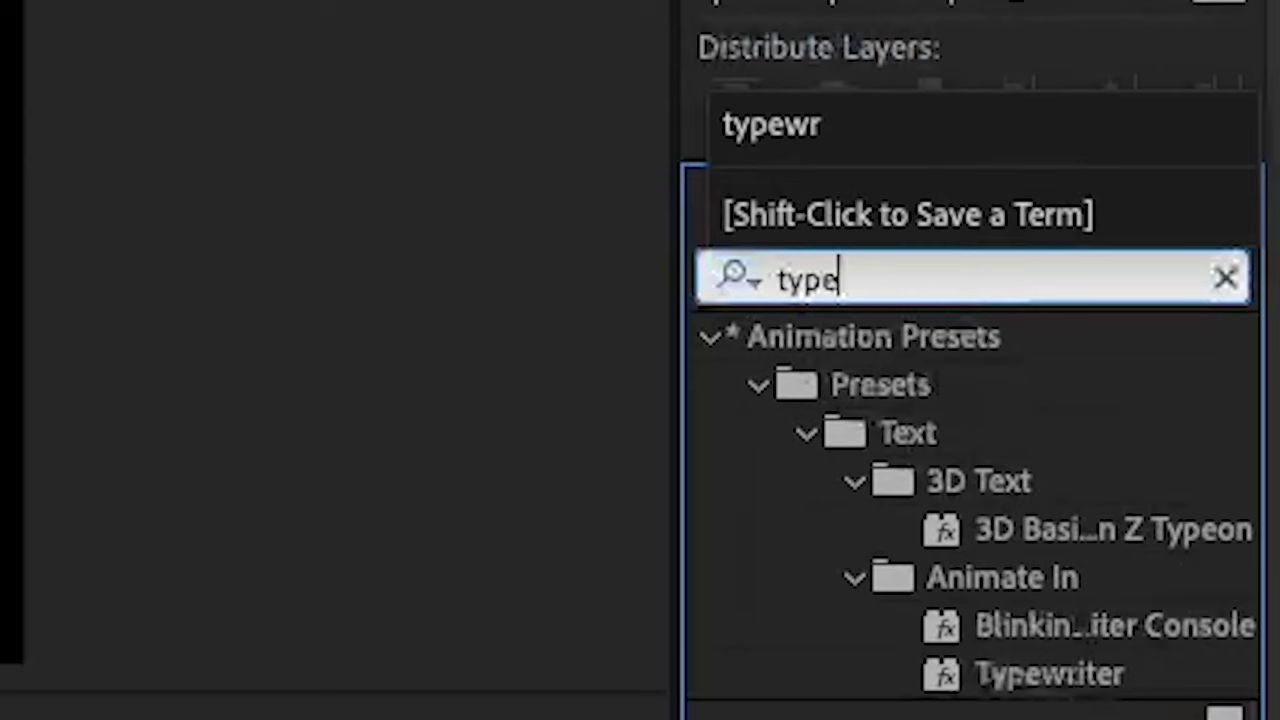
pyautogui.moveTo(1058, 676); pyautogui.dragTo(362, 574)
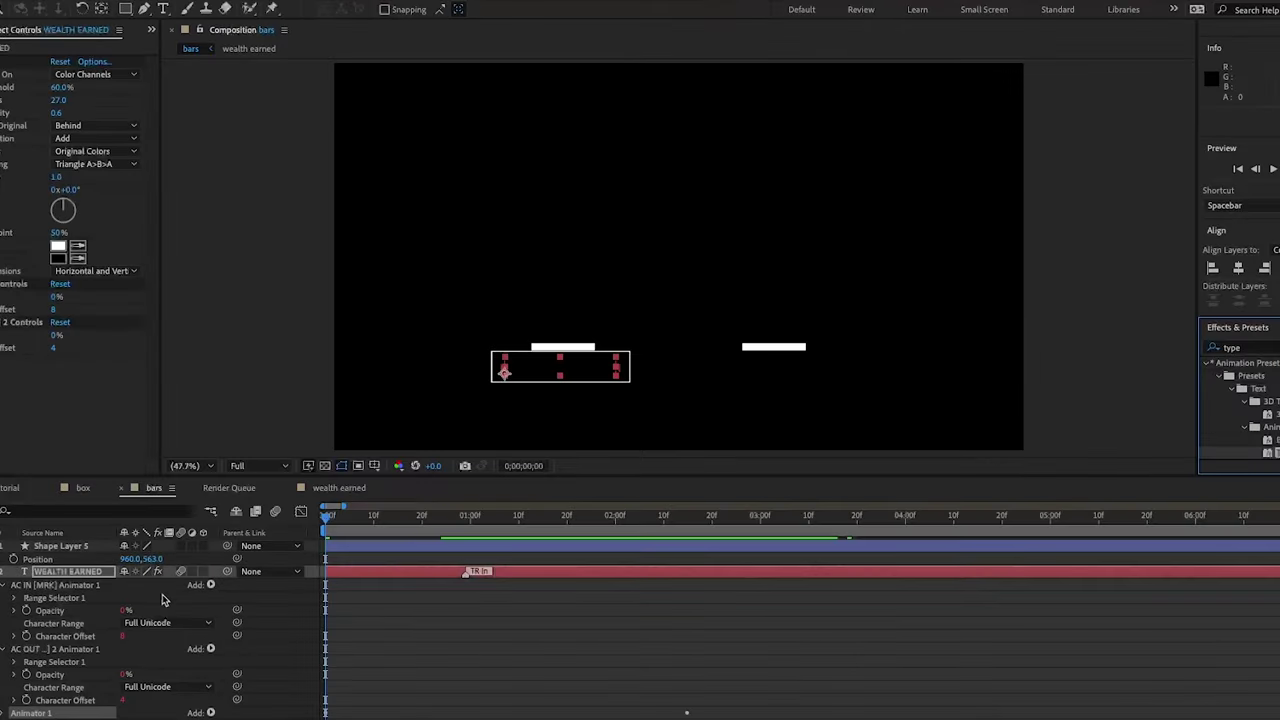
pyautogui.click(362, 548)
pyautogui.click(363, 573)
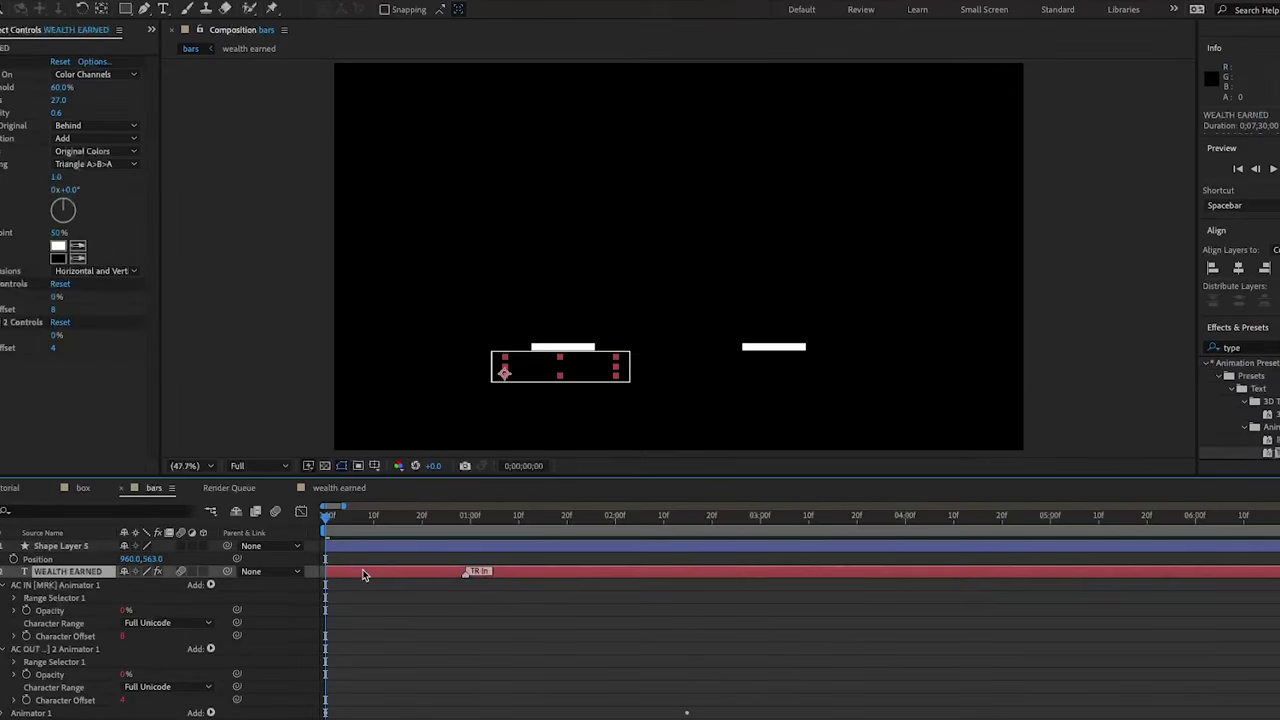
pyautogui.press('u')
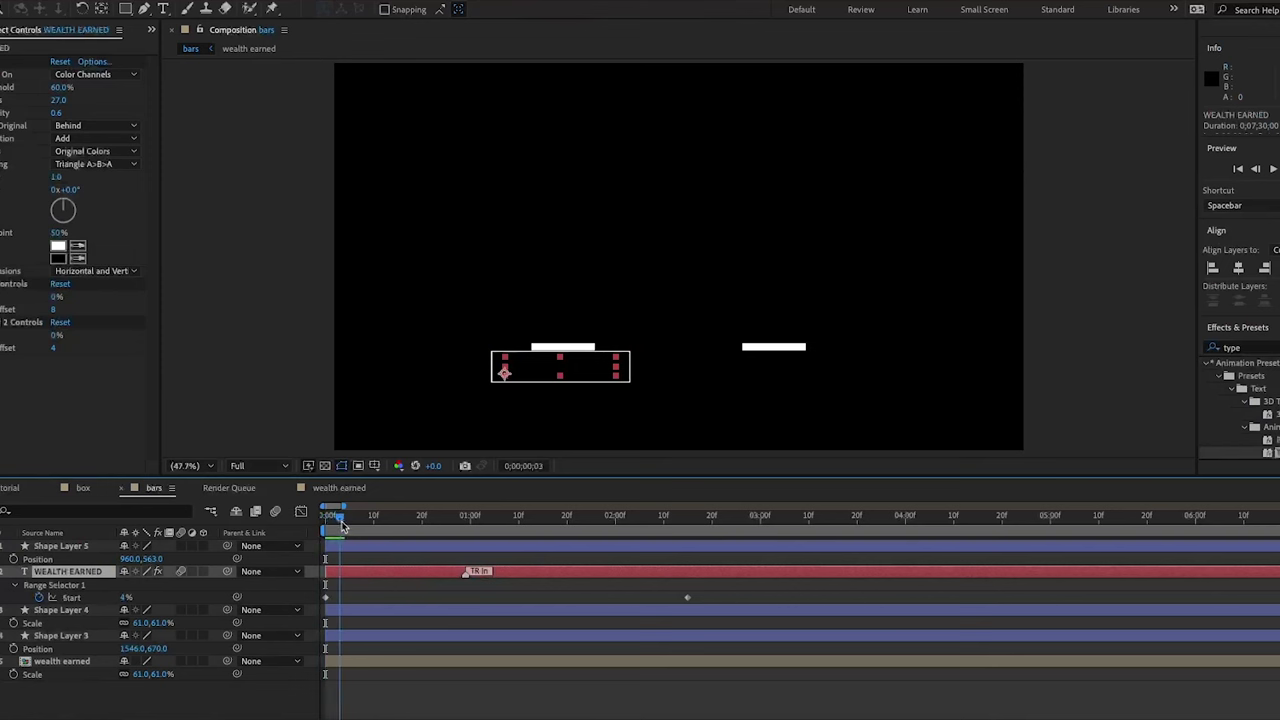
# Move the first Start keyframe to about frame 8 and the last one to 0;00;00;21, and preview the text reveal
pyautogui.moveTo(340, 524); pyautogui.dragTo(356, 525)
pyautogui.moveTo(363, 526); pyautogui.dragTo(367, 530)
pyautogui.moveTo(329, 597); pyautogui.dragTo(366, 607)
pyautogui.moveTo(370, 528); pyautogui.dragTo(428, 539)
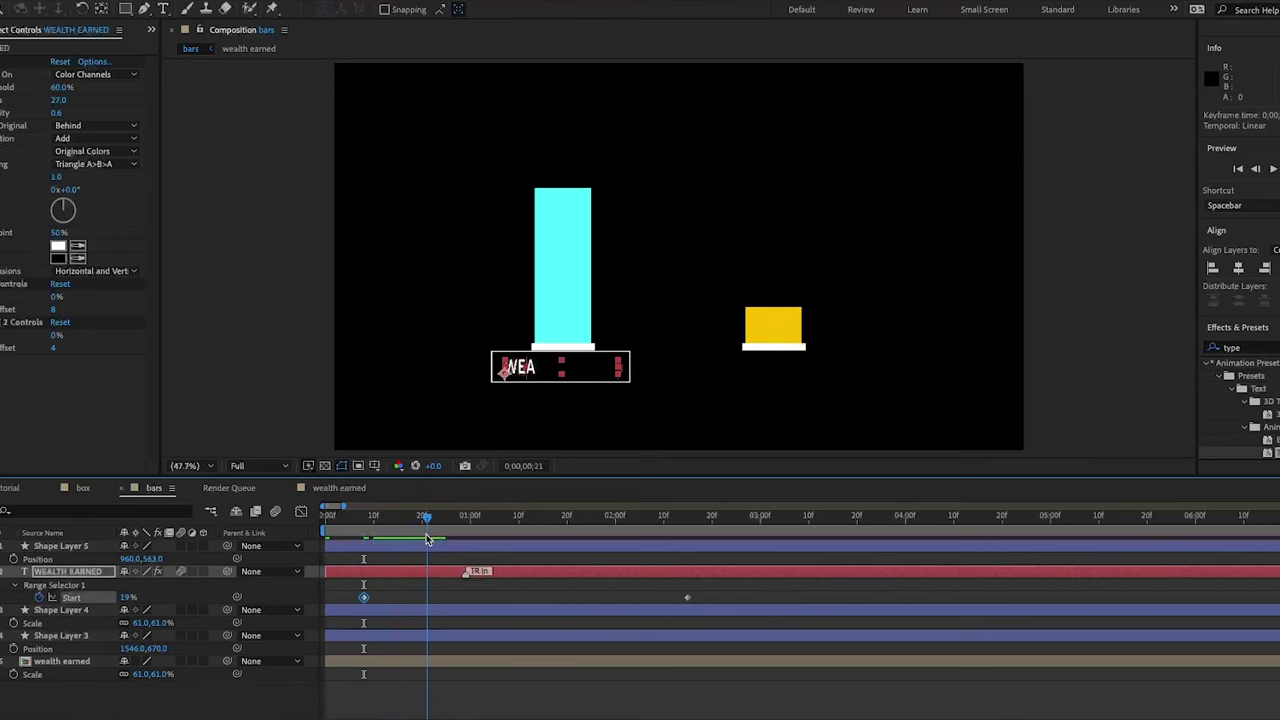
pyautogui.moveTo(684, 601); pyautogui.dragTo(426, 597)
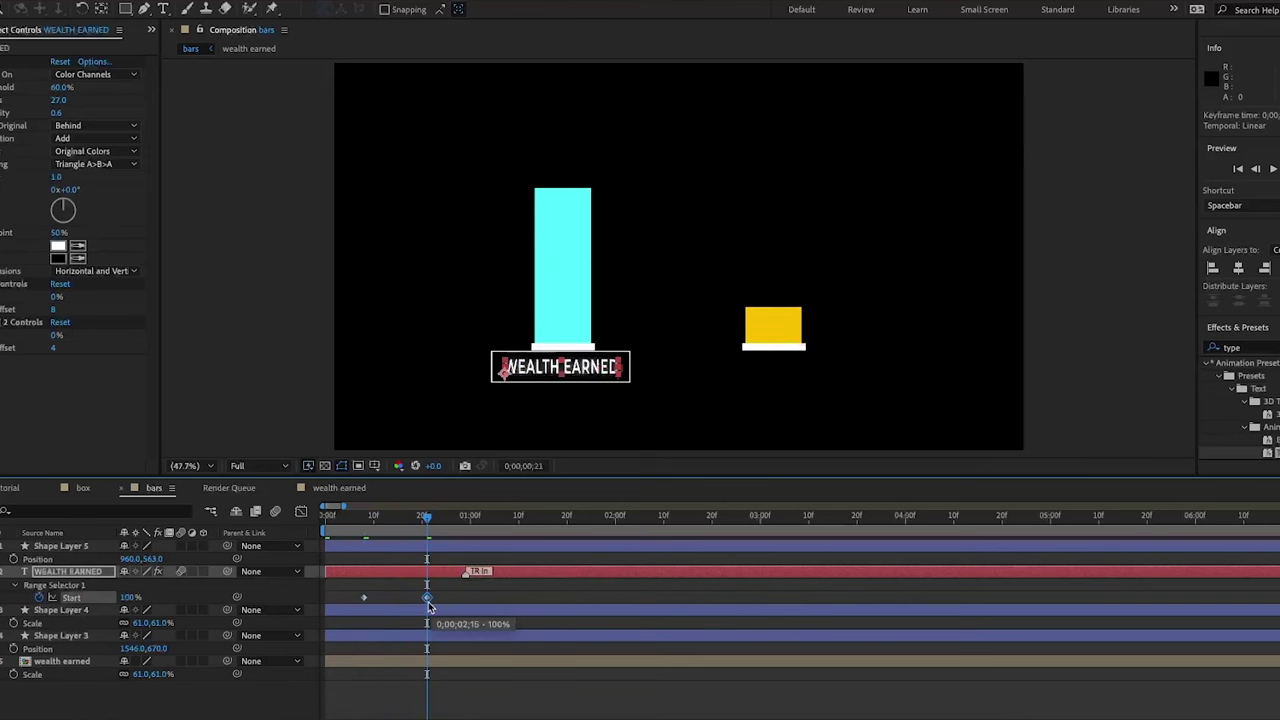
pyautogui.moveTo(421, 520); pyautogui.dragTo(311, 520)
pyautogui.press('space')
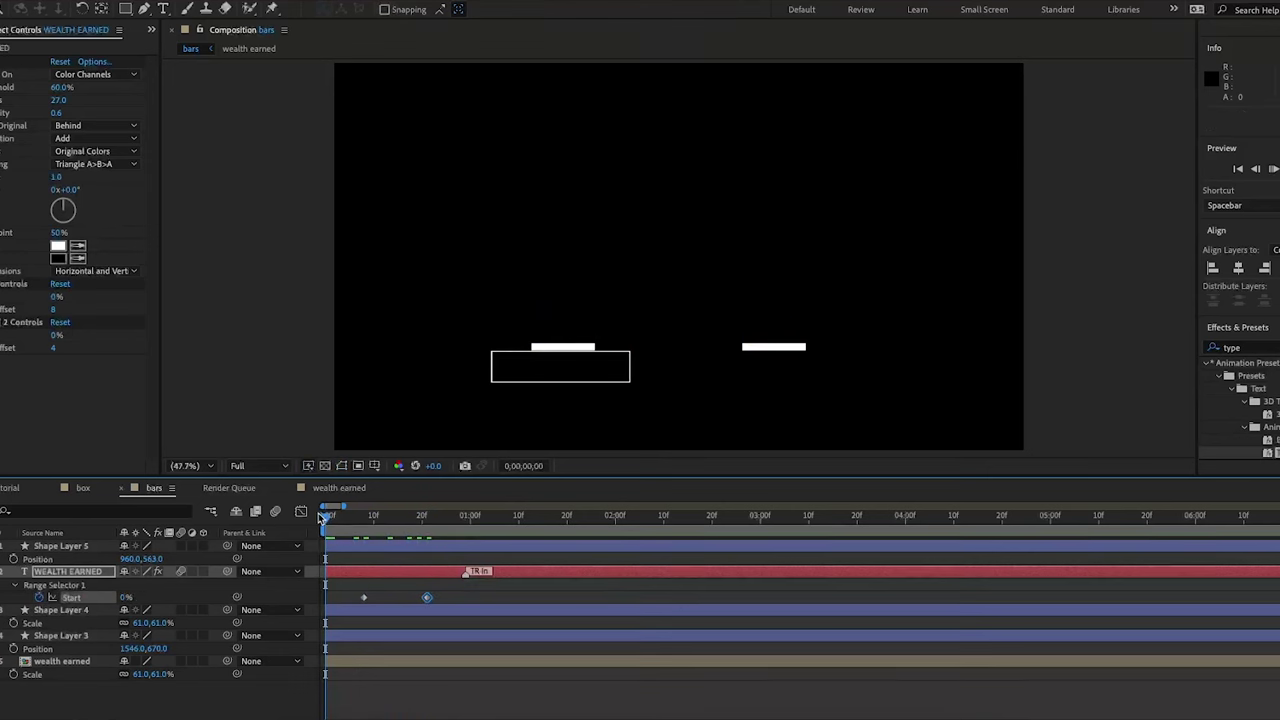
pyautogui.press('space')
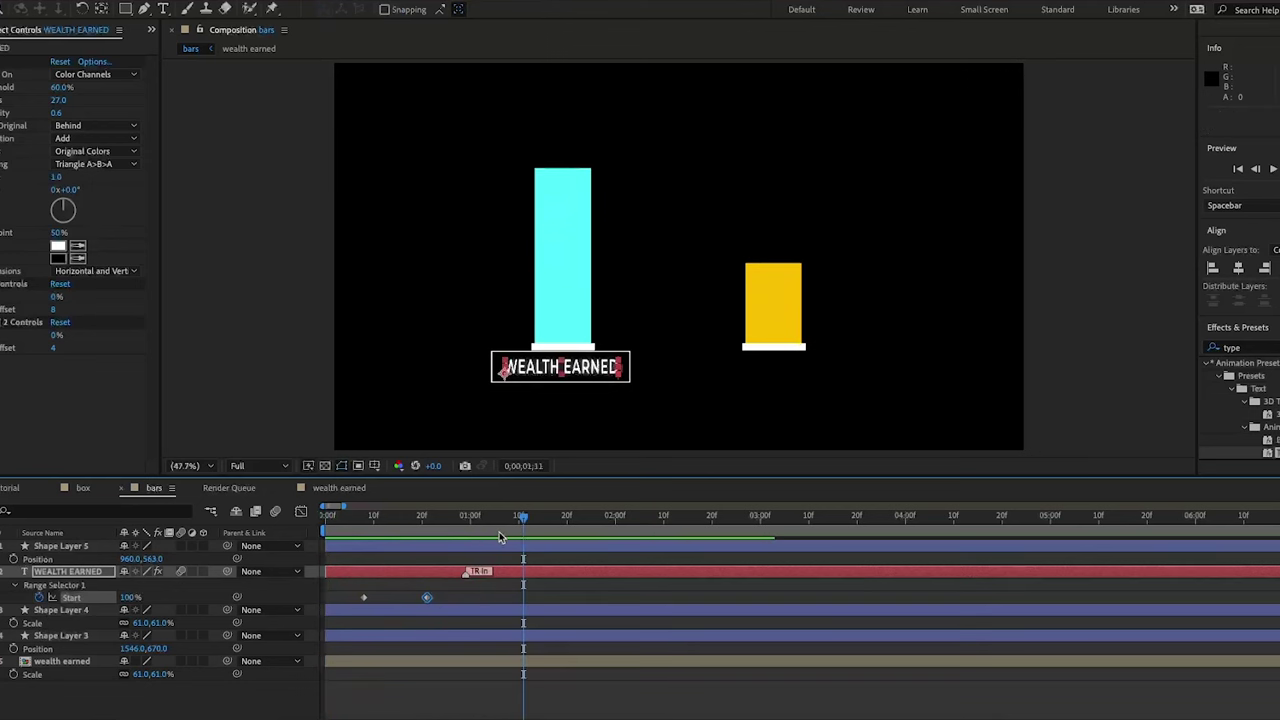
# Shift the TR In marker to 0;00;01;05 and the last Start keyframe to 0;00;00;26, and play the animation
pyautogui.moveTo(473, 568); pyautogui.dragTo(503, 572)
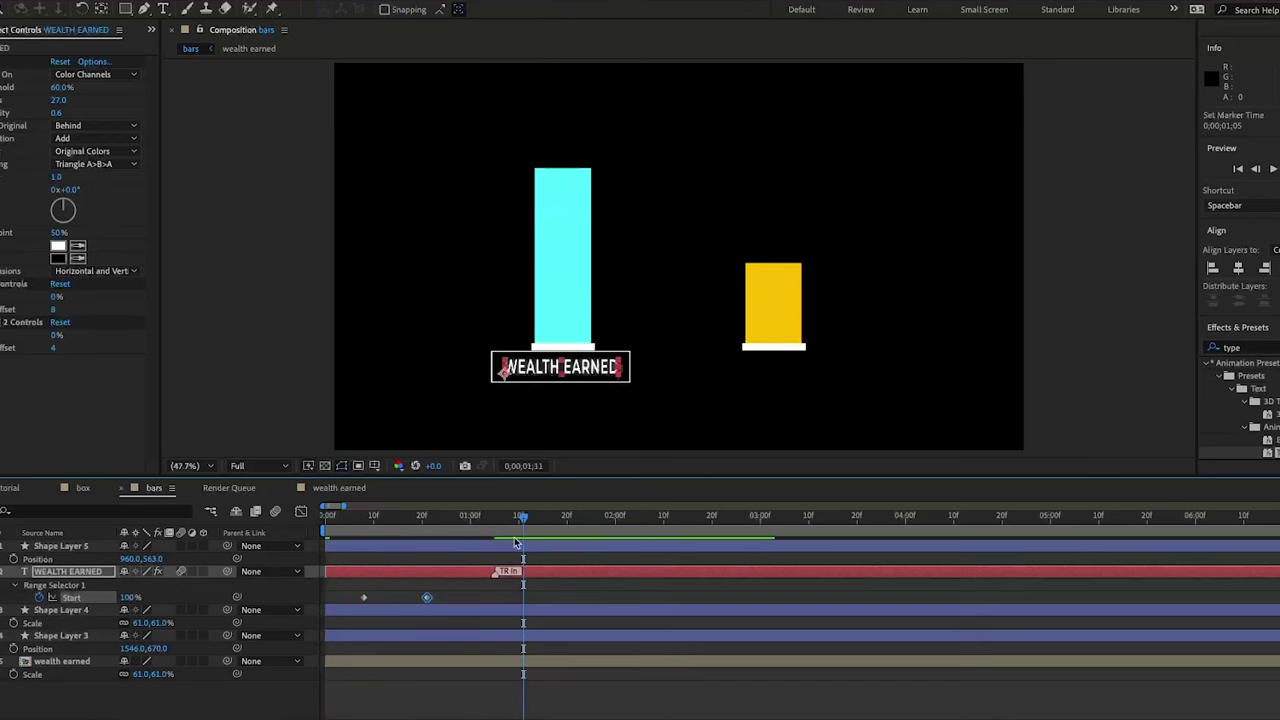
pyautogui.click(432, 541)
pyautogui.moveTo(432, 541); pyautogui.dragTo(451, 543)
pyautogui.moveTo(428, 599); pyautogui.dragTo(448, 600)
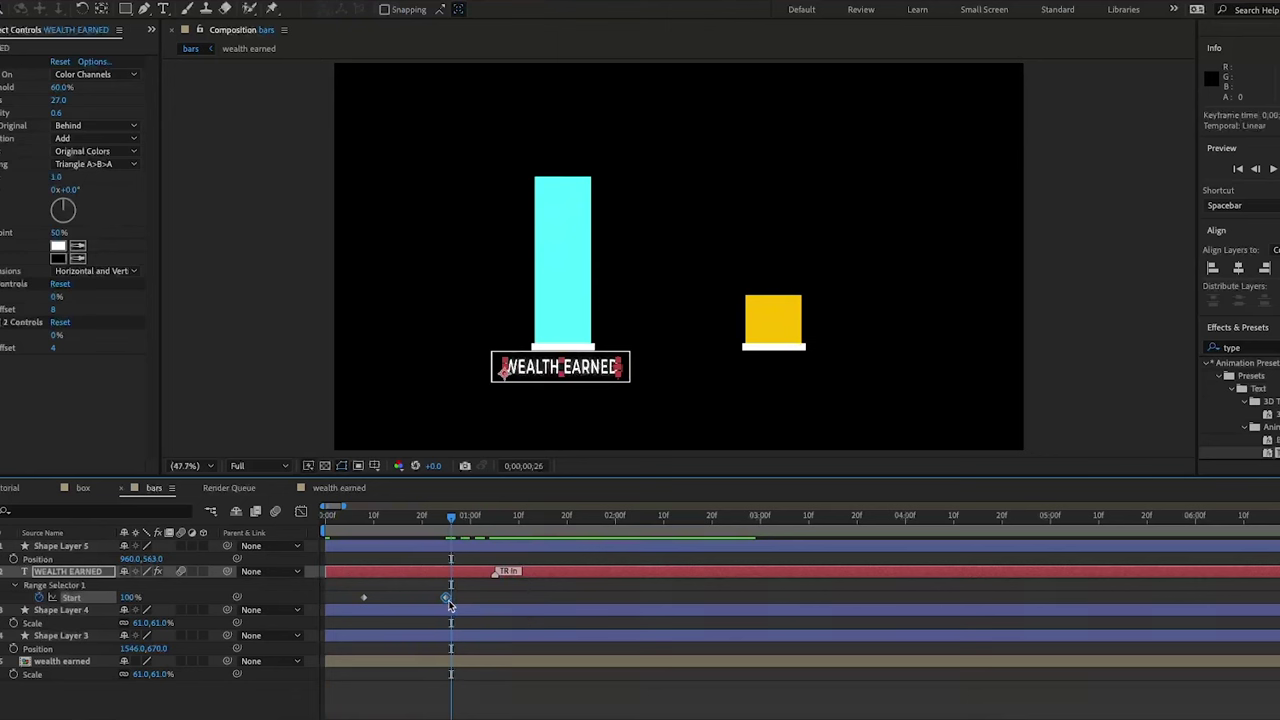
pyautogui.press('space')
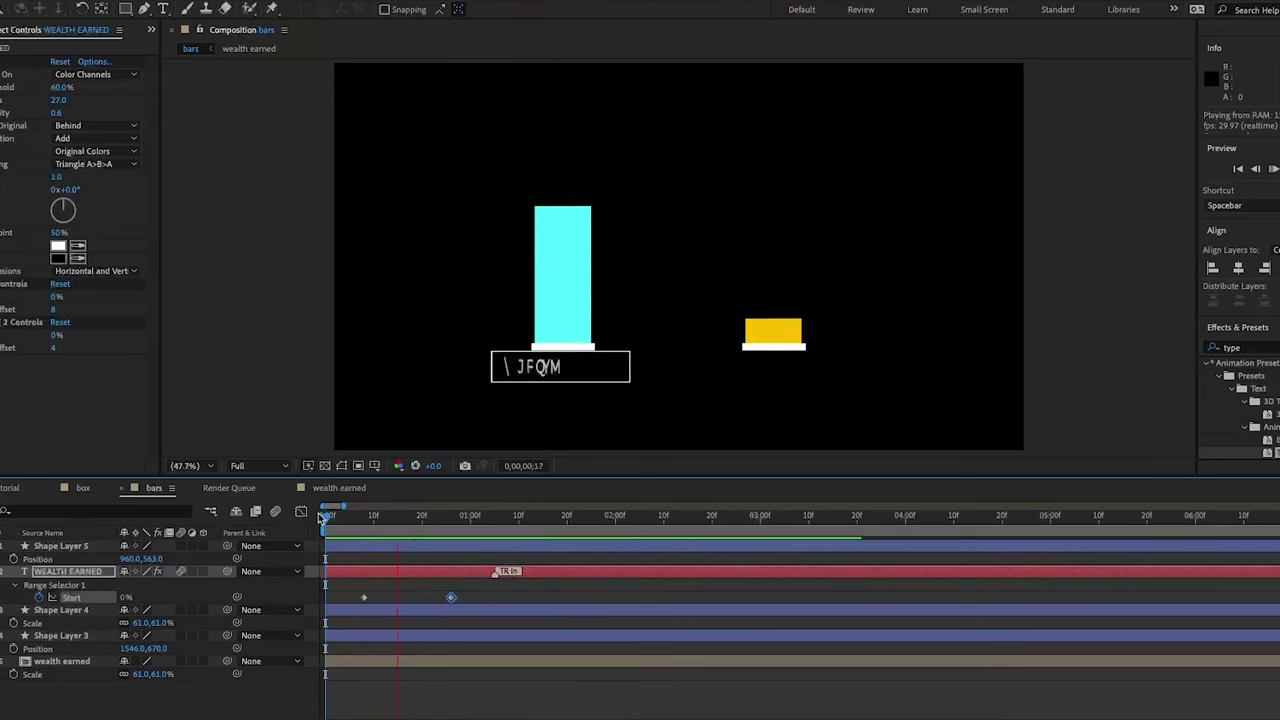
# Parent the Shape Layer 5 box to the WEALTH EARNED text layer
pyautogui.moveTo(229, 546); pyautogui.dragTo(68, 571)
pyautogui.click(113, 607)
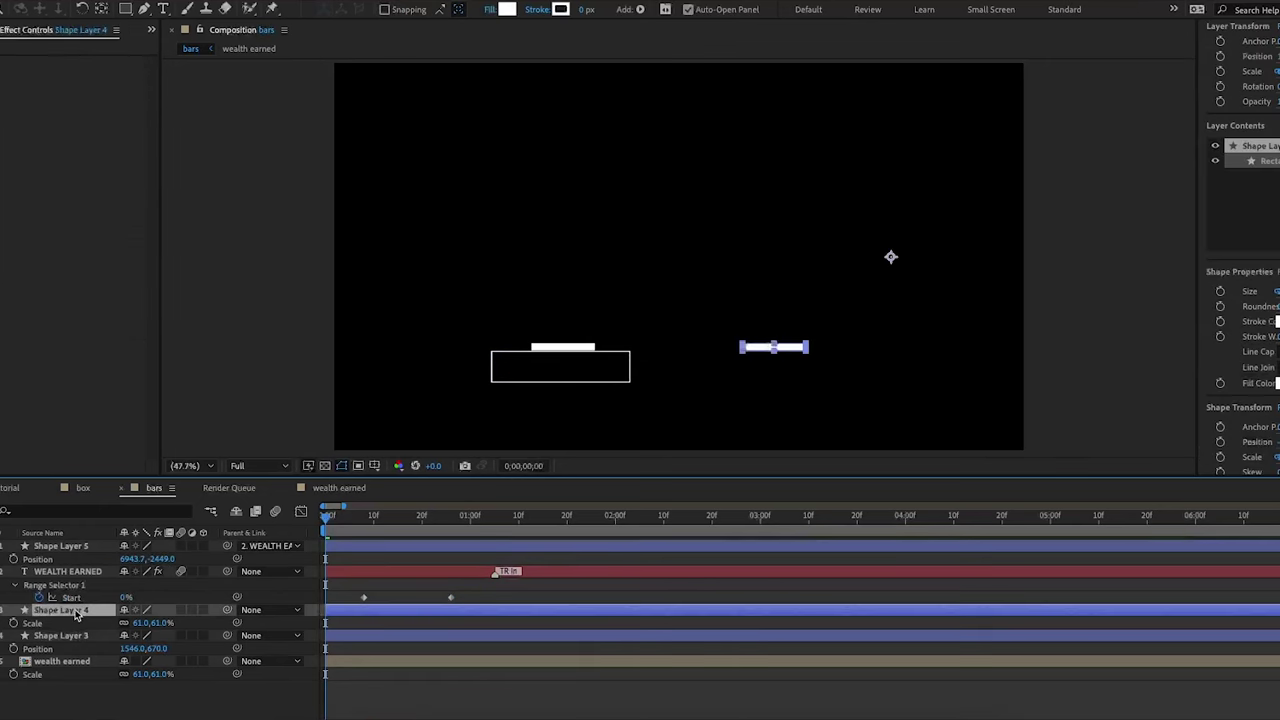
pyautogui.click(72, 548)
# Keyframe WEALTH EARNED's Position from 473.9, 926.0 at the first frame up to 473.9, 864.0 at 0;00;00;15
pyautogui.click(70, 571)
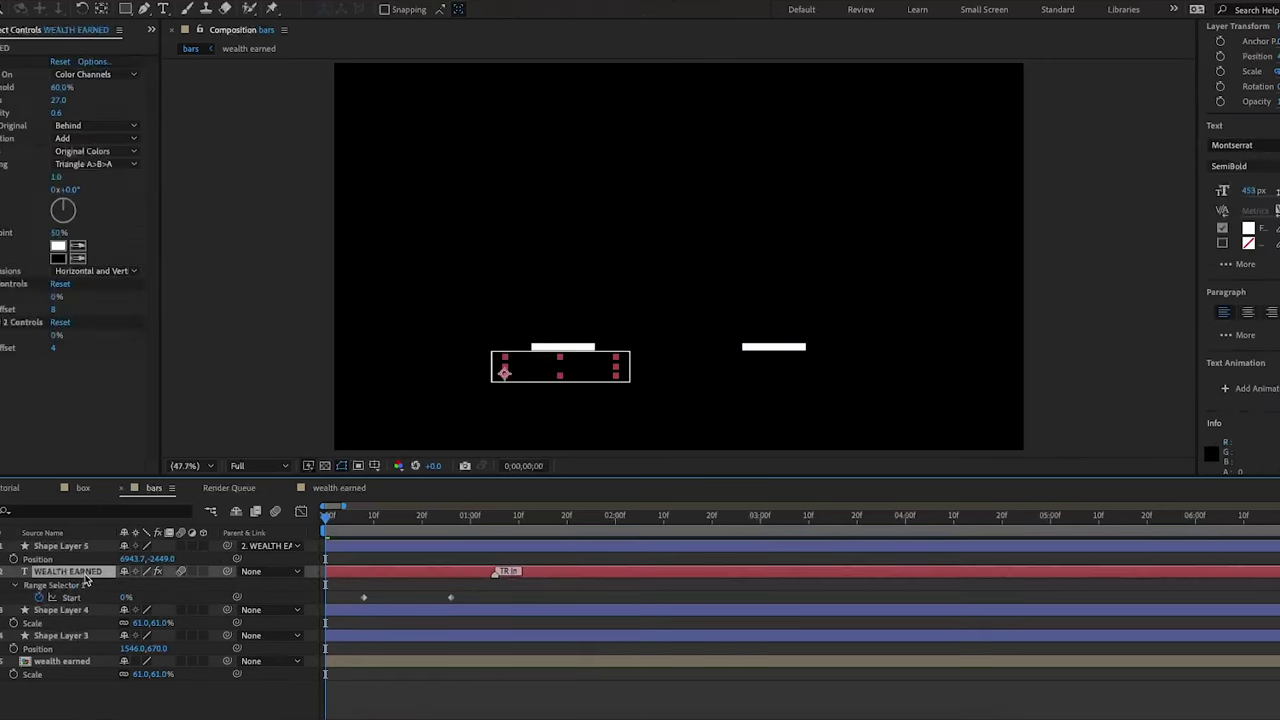
pyautogui.press('p')
pyautogui.click(14, 585)
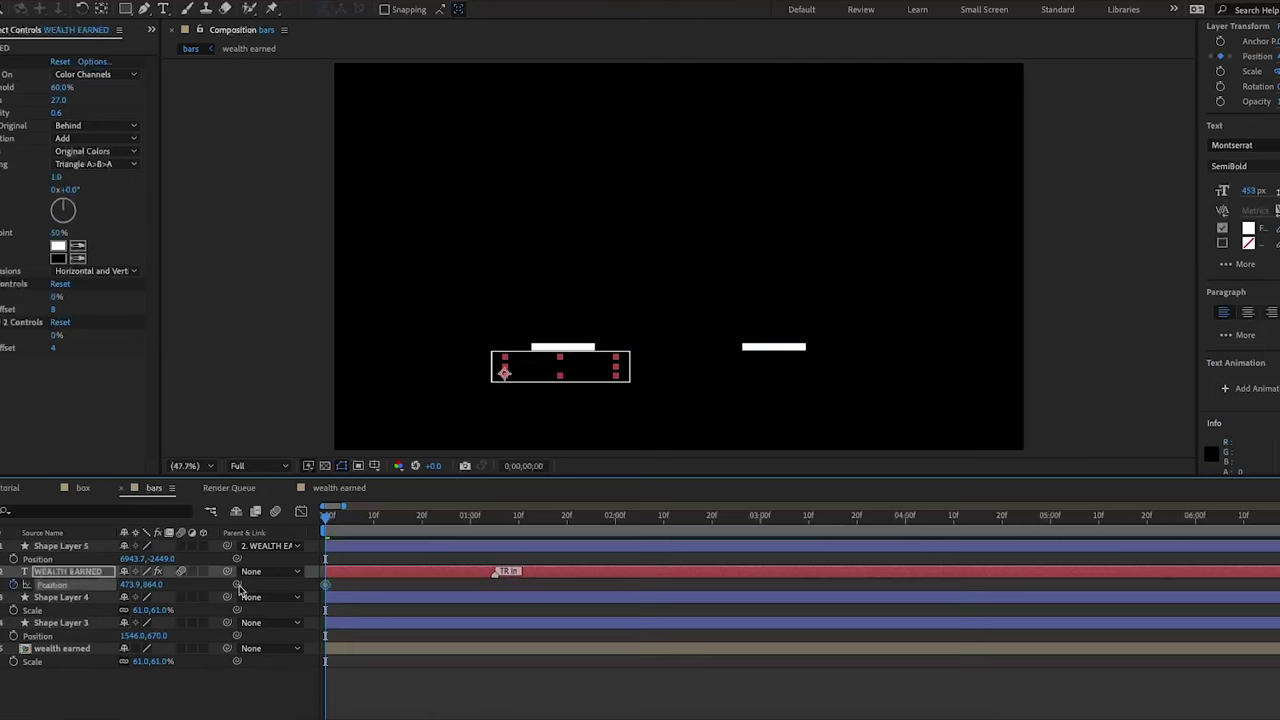
pyautogui.press('space')
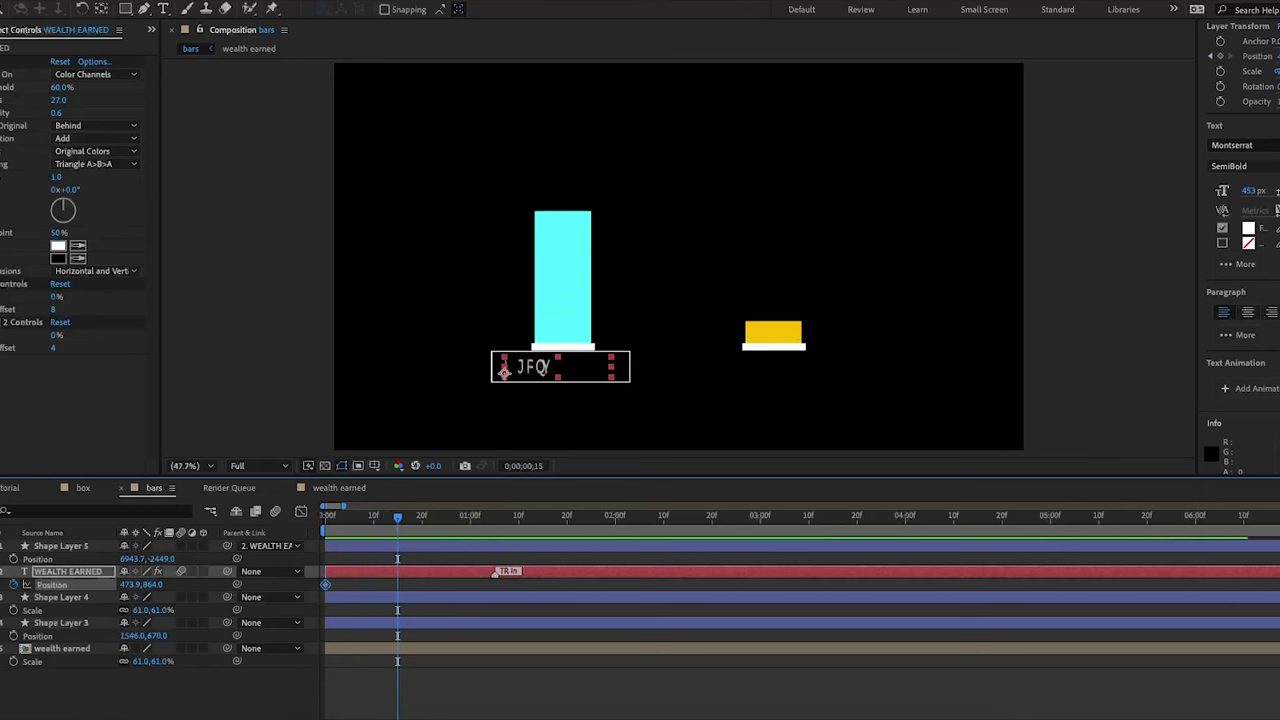
pyautogui.press('space')
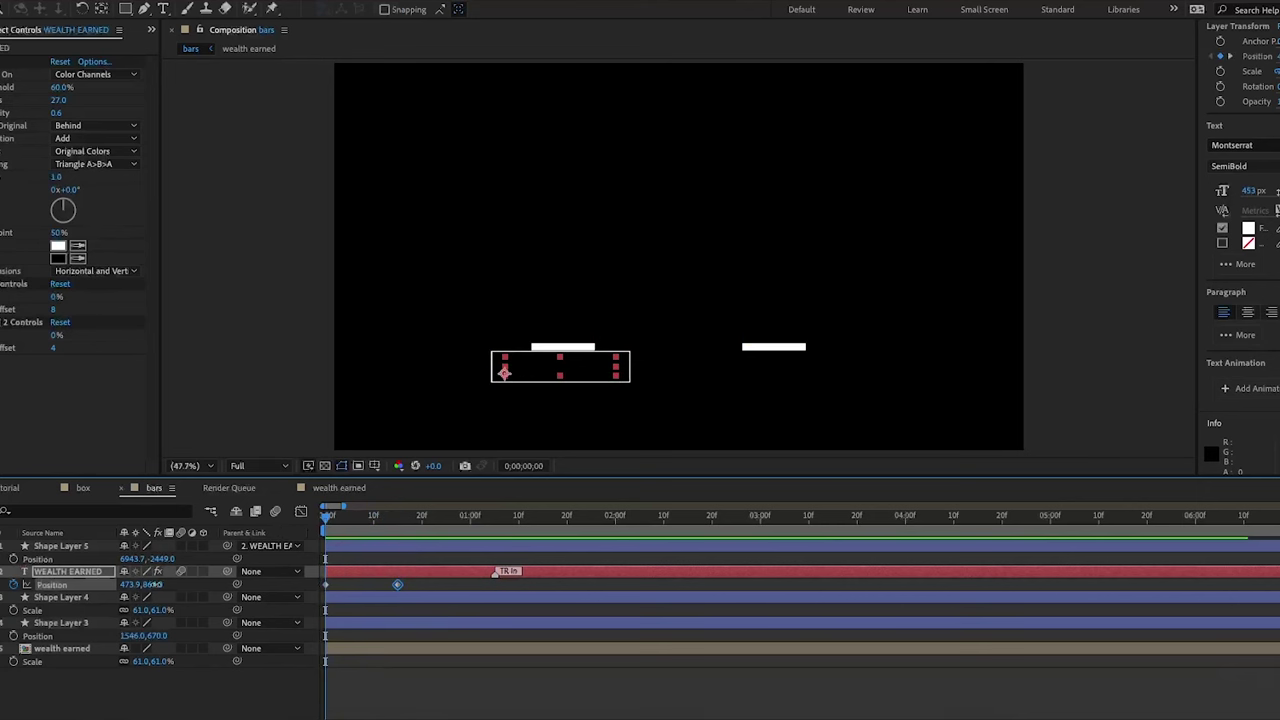
pyautogui.moveTo(155, 584); pyautogui.dragTo(197, 588)
# Add Opacity keyframes of 0% at the first frame to the WEALTH EARNED and Shape Layer 5 layers
pyautogui.press('t')
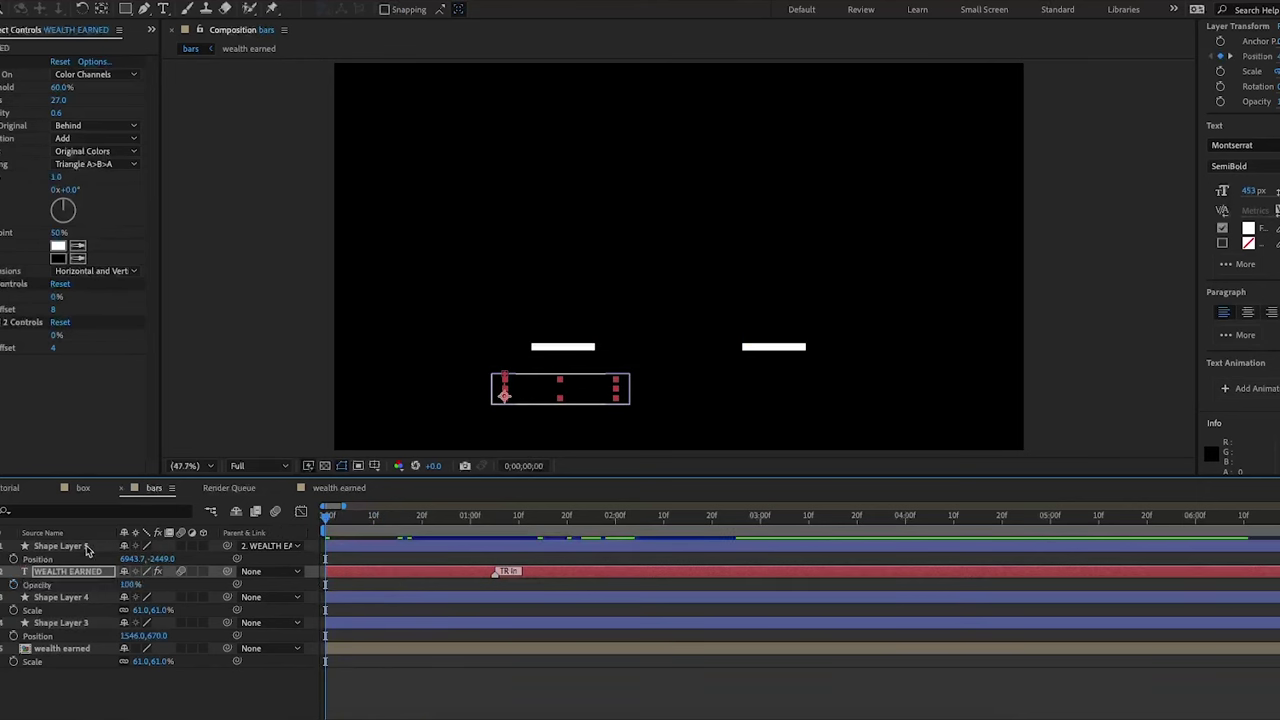
pyautogui.click(13, 584)
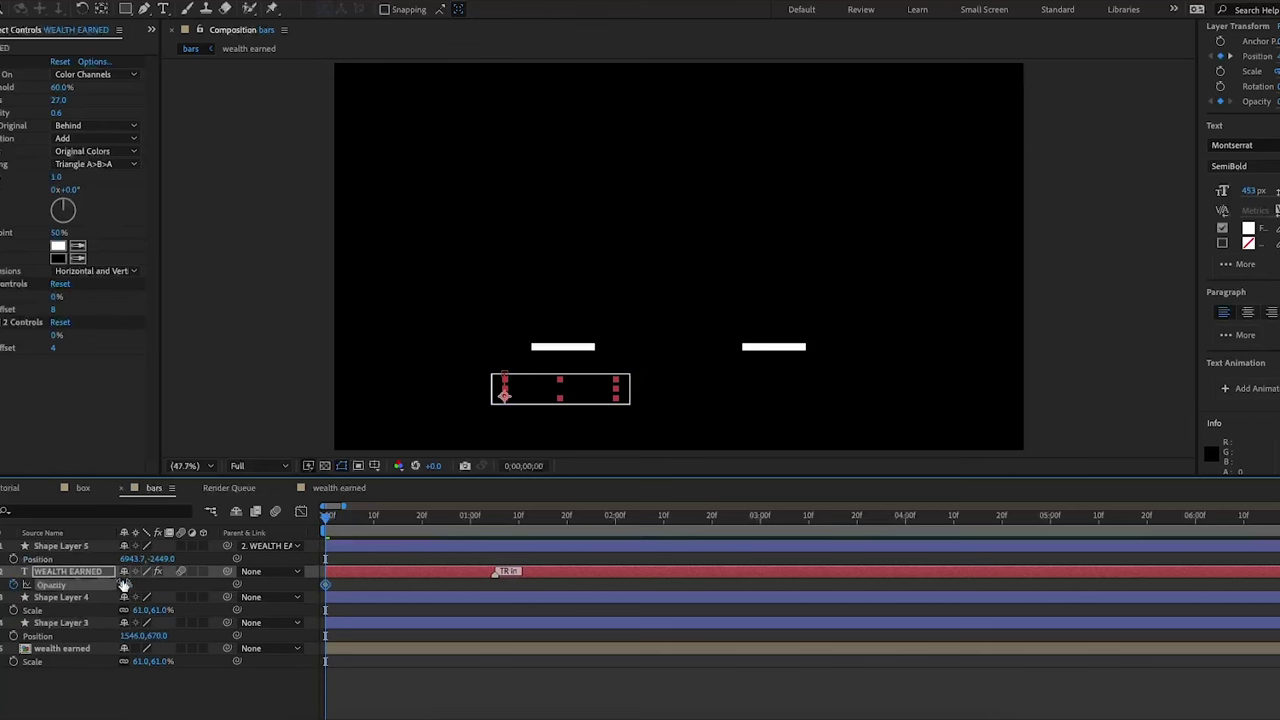
pyautogui.click(44, 547)
pyautogui.press('t')
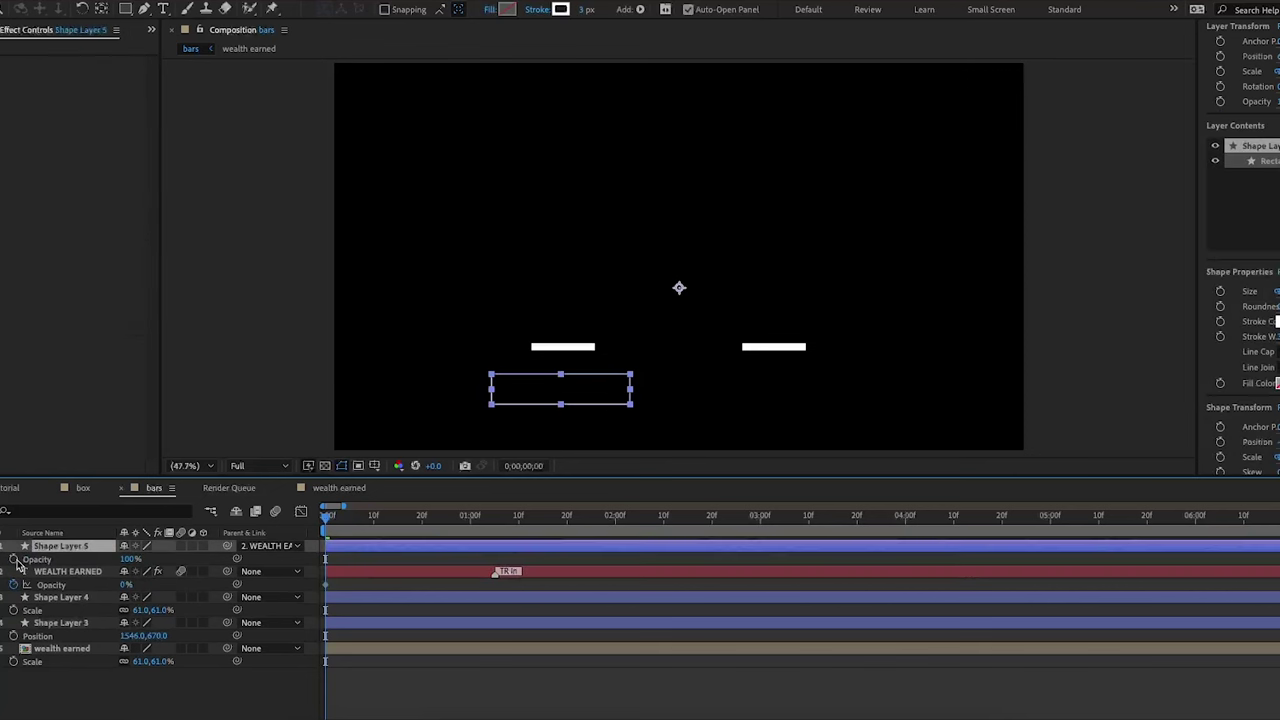
pyautogui.click(13, 559)
pyautogui.moveTo(124, 560); pyautogui.dragTo(3, 562)
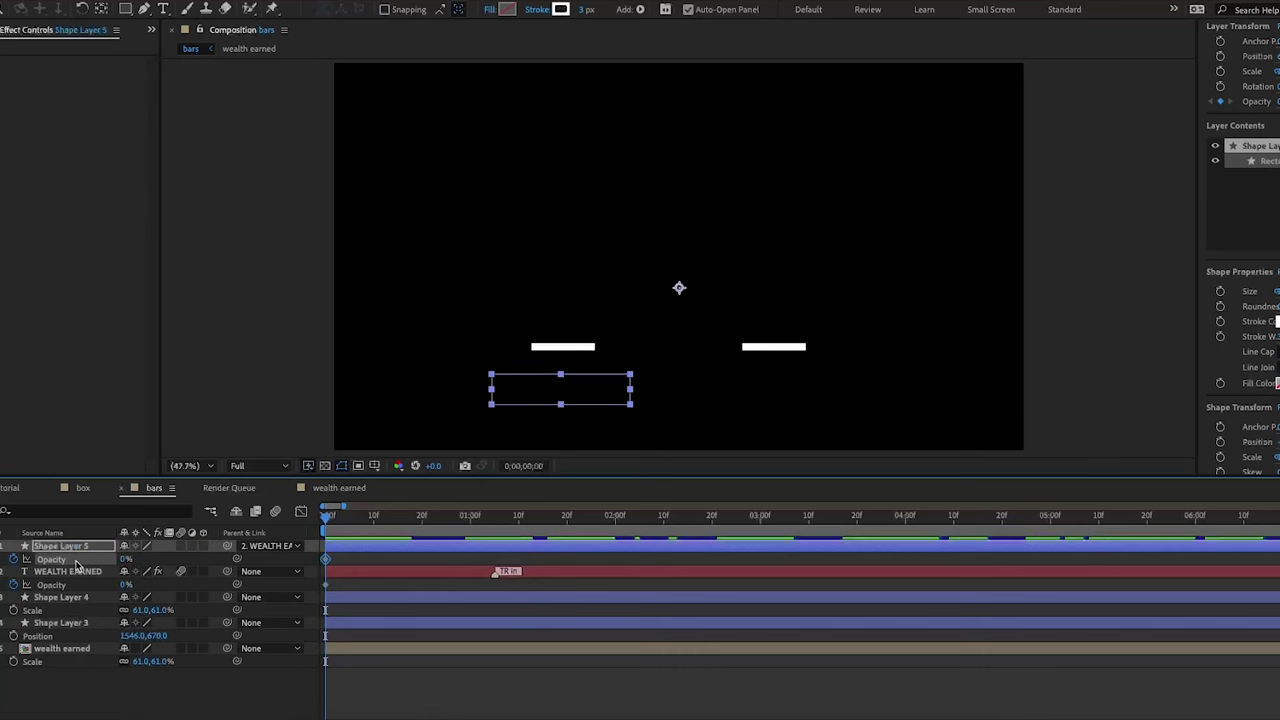
# Set the Opacity of Shape Layer 5 and WEALTH EARNED to 100% at 0;00;00;10 and preview the fade-in
pyautogui.press('u')
pyautogui.press('space')
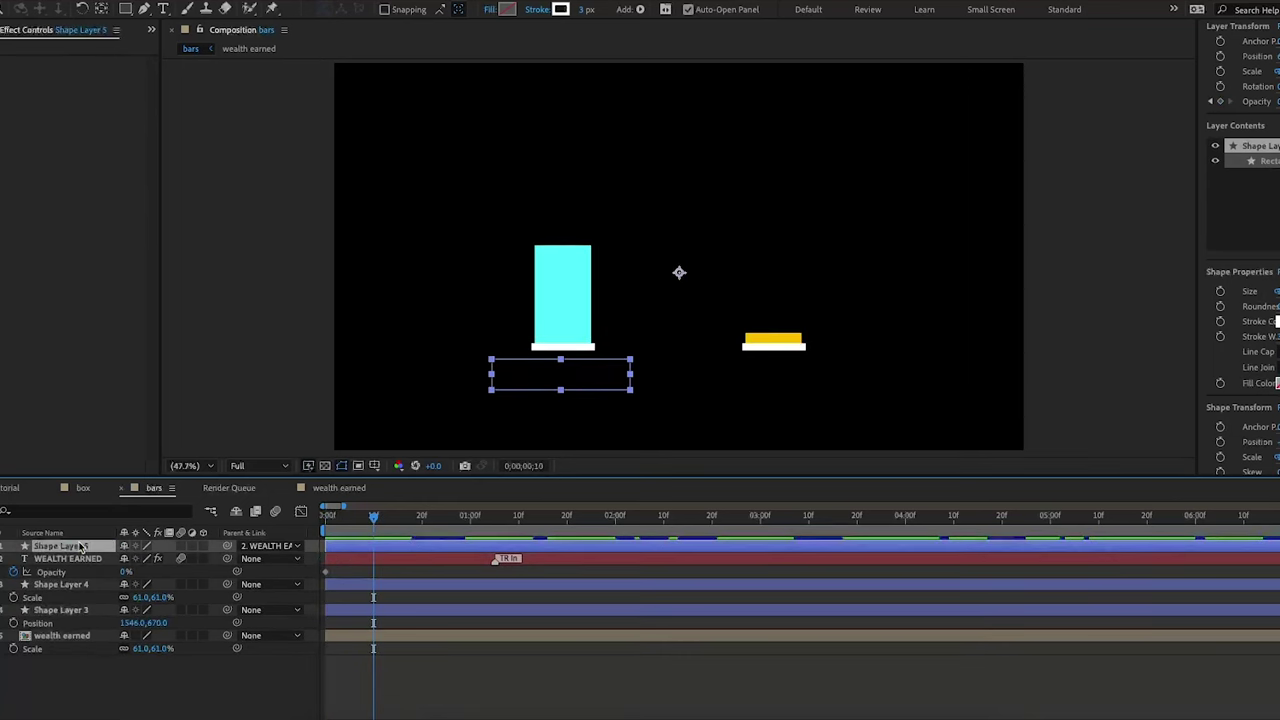
pyautogui.press('t')
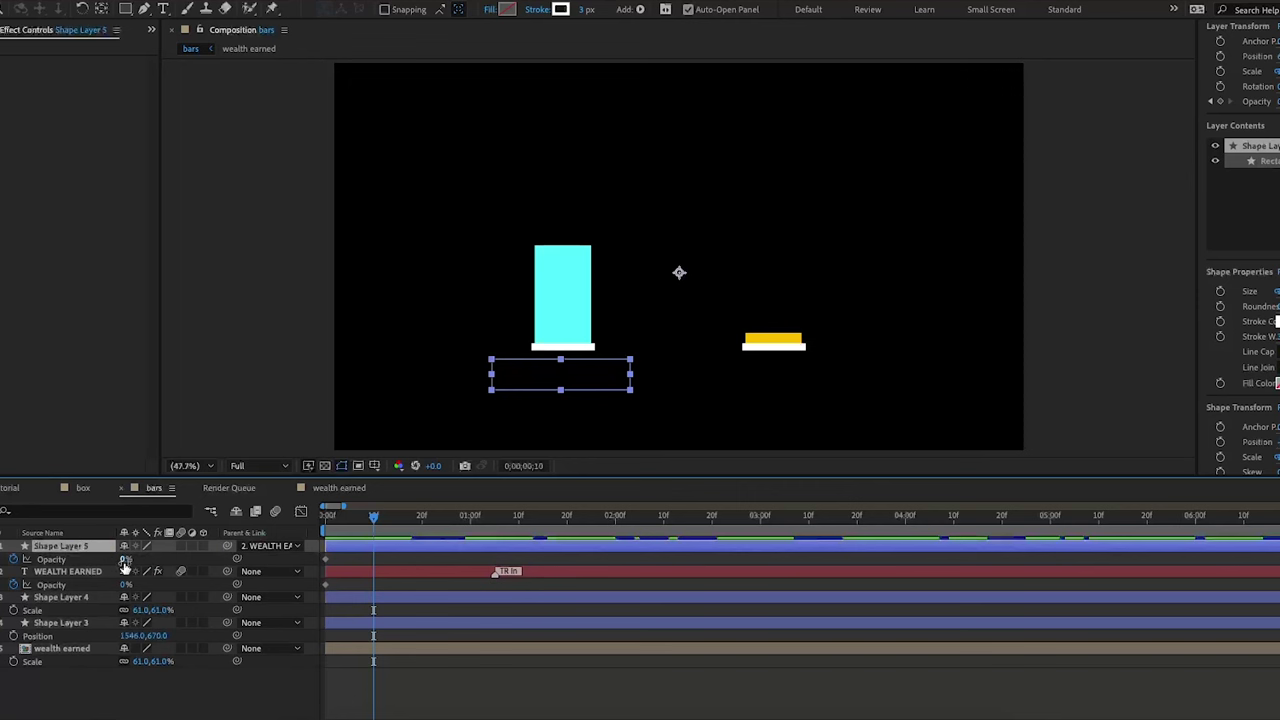
pyautogui.moveTo(124, 561); pyautogui.dragTo(226, 562)
pyautogui.moveTo(124, 585); pyautogui.dragTo(238, 585)
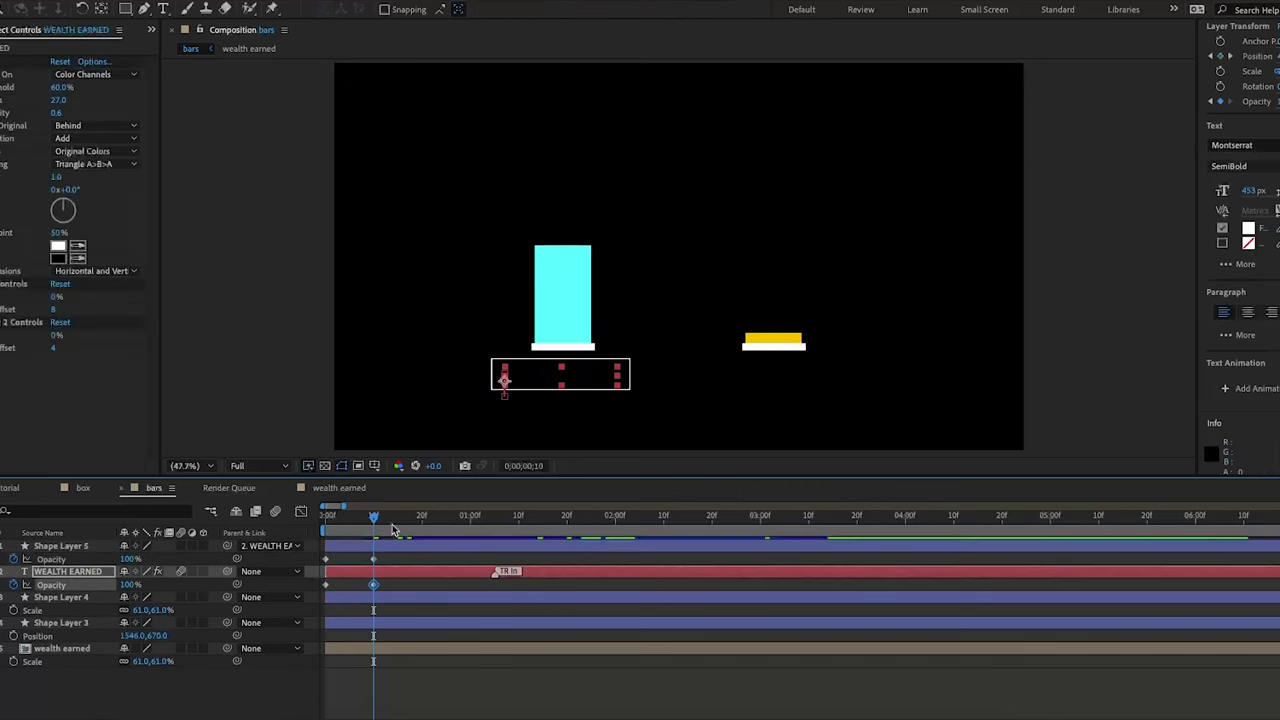
pyautogui.moveTo(375, 518); pyautogui.dragTo(312, 548)
pyautogui.press('space')
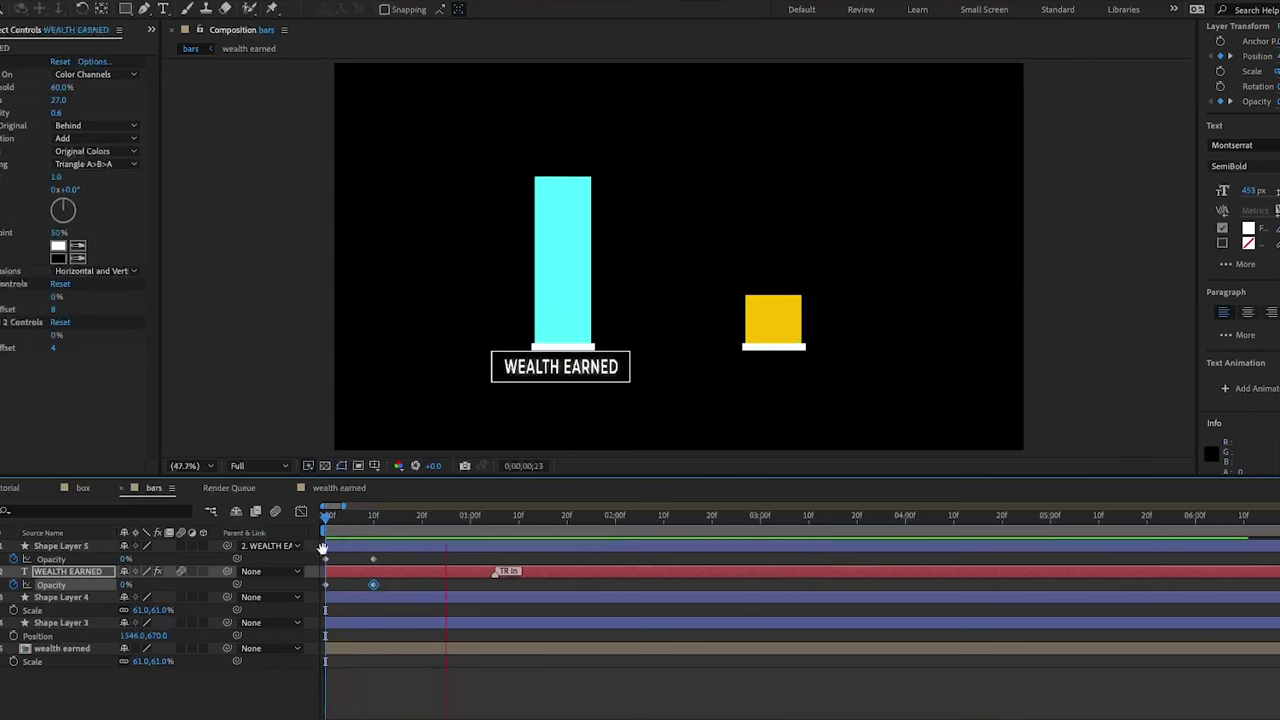
# Easy-ease WEALTH EARNED's Position keyframes, shape their speed graph for a fast start and slow finish, and preview the motion
pyautogui.click(398, 575)
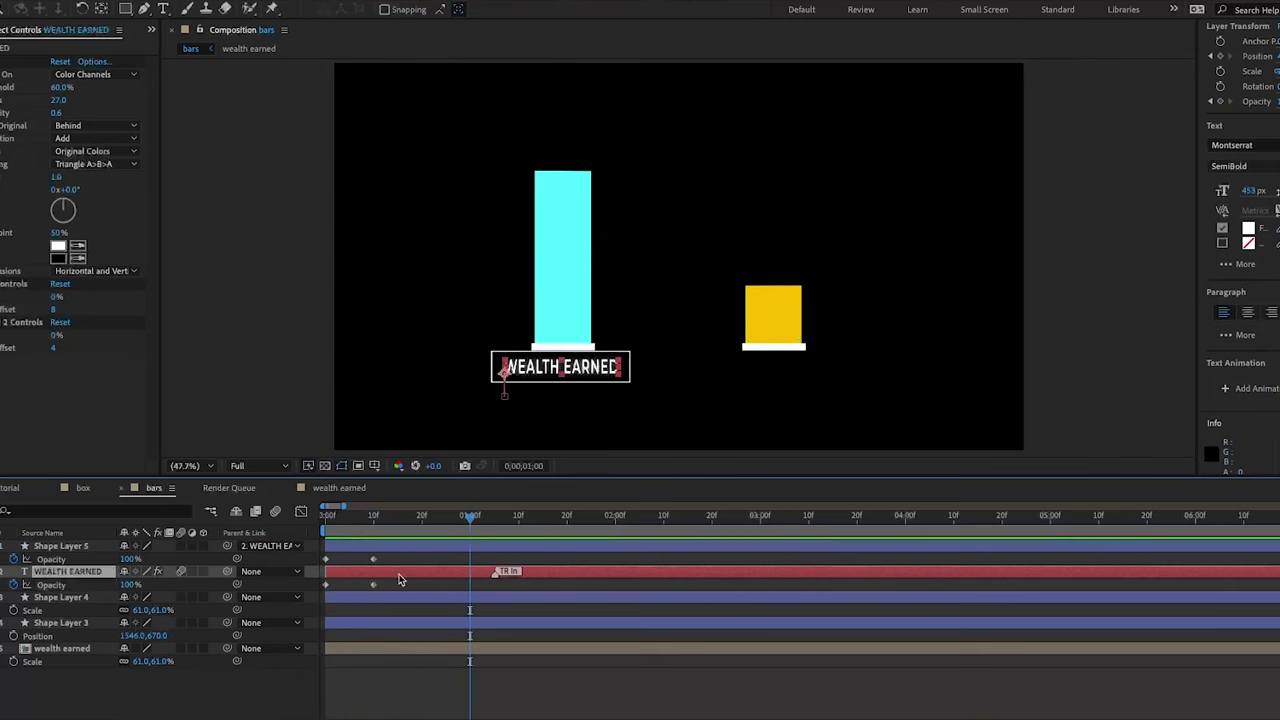
pyautogui.press('u')
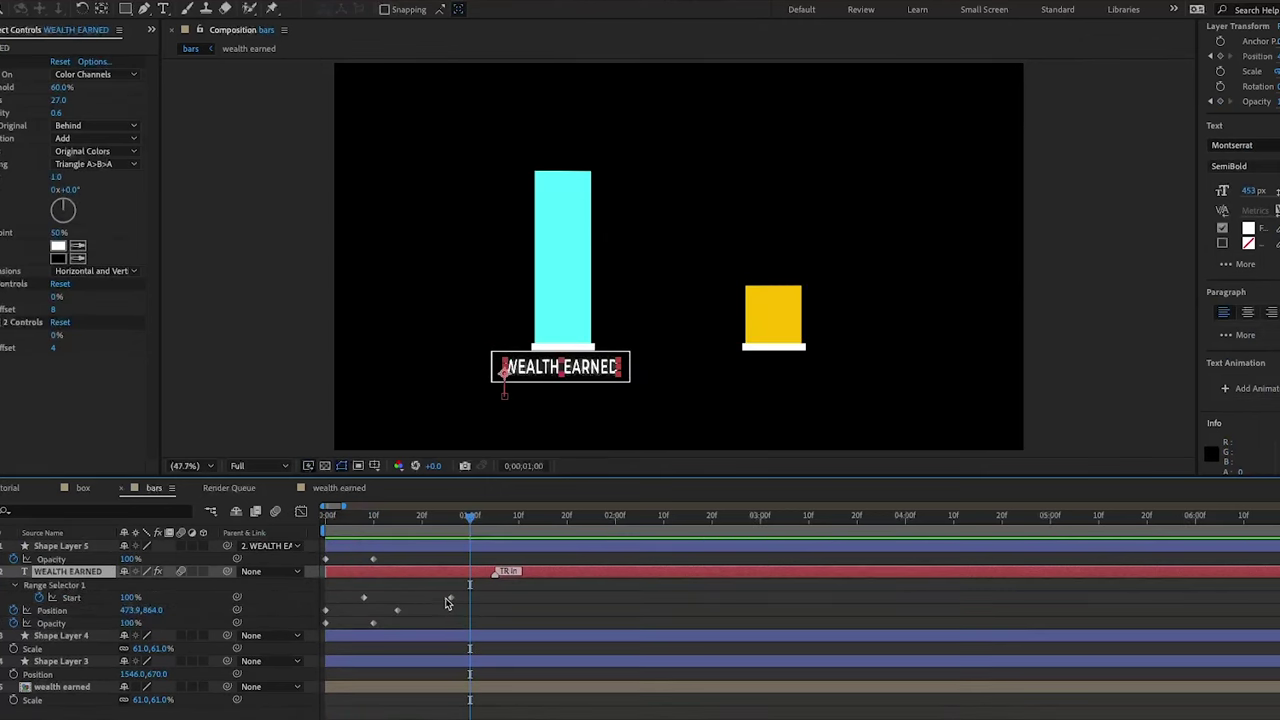
pyautogui.moveTo(430, 606); pyautogui.dragTo(322, 615)
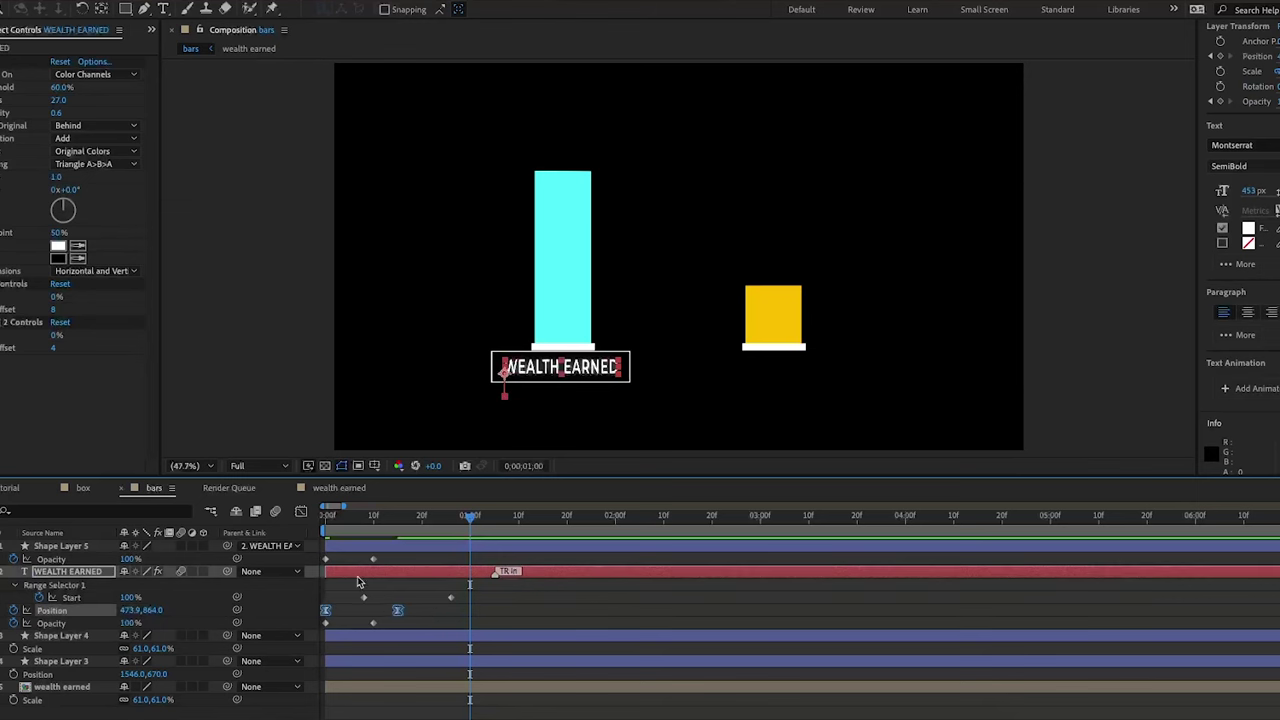
pyautogui.click(302, 512)
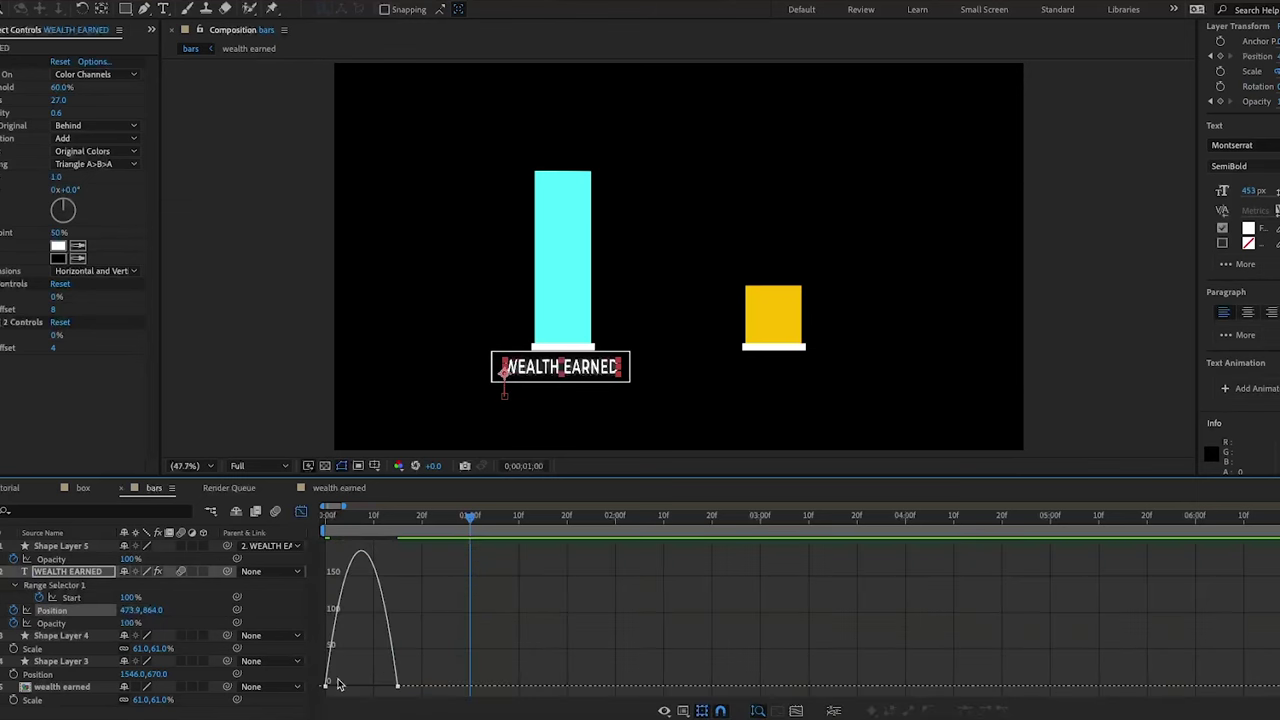
pyautogui.moveTo(322, 693); pyautogui.dragTo(360, 684)
pyautogui.press('space')
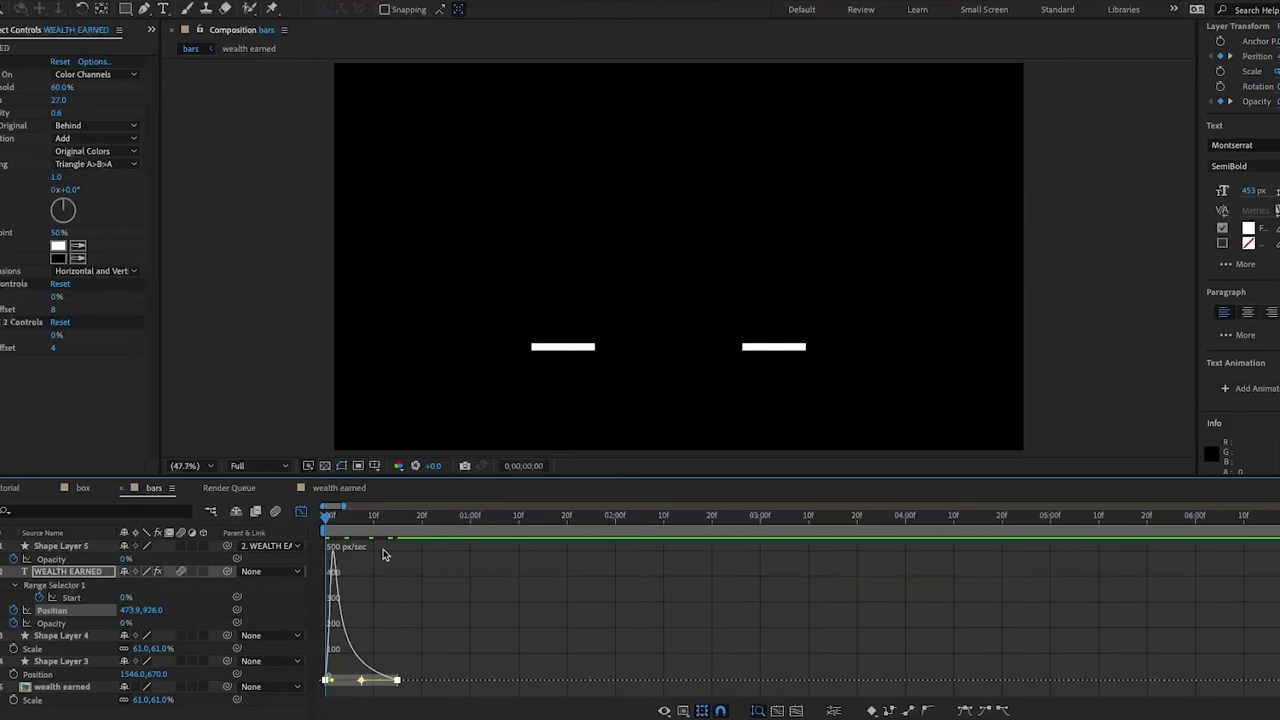
pyautogui.press('space')
pyautogui.click(301, 512)
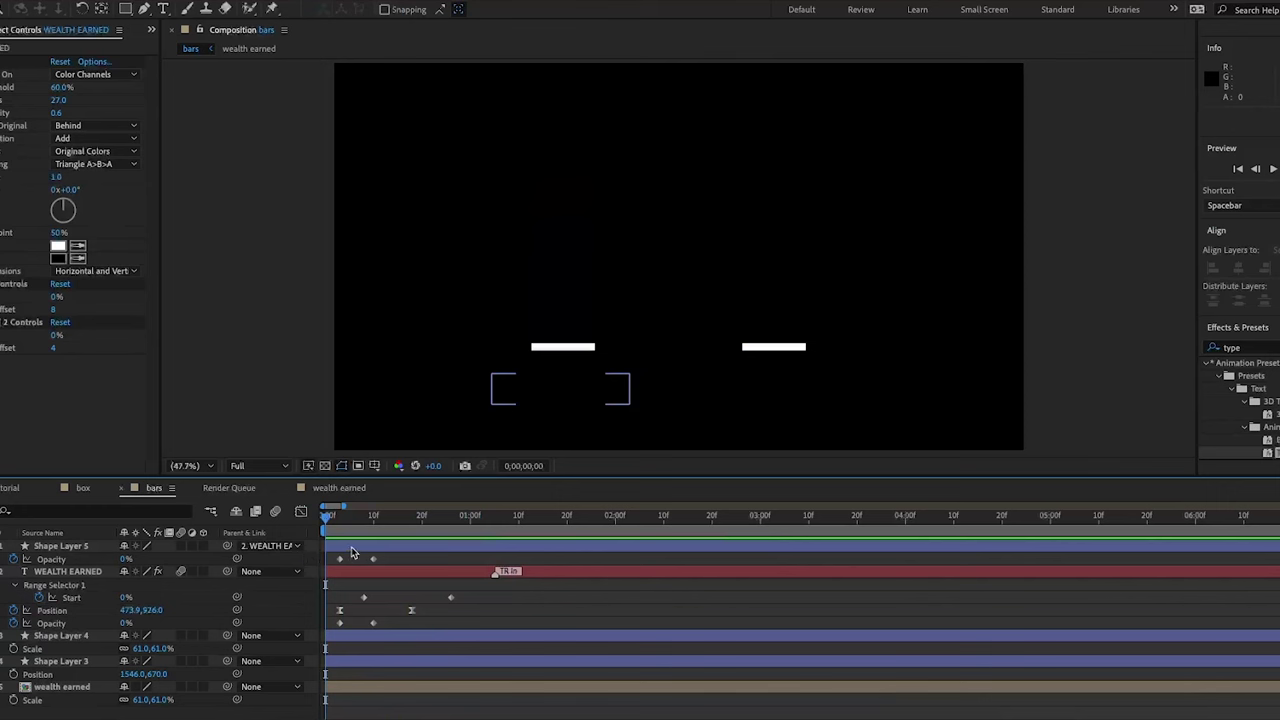
# Shift the Shape Layer 5 and WEALTH EARNED layers to start at about frame 6 and preview the label animation
pyautogui.click(352, 552)
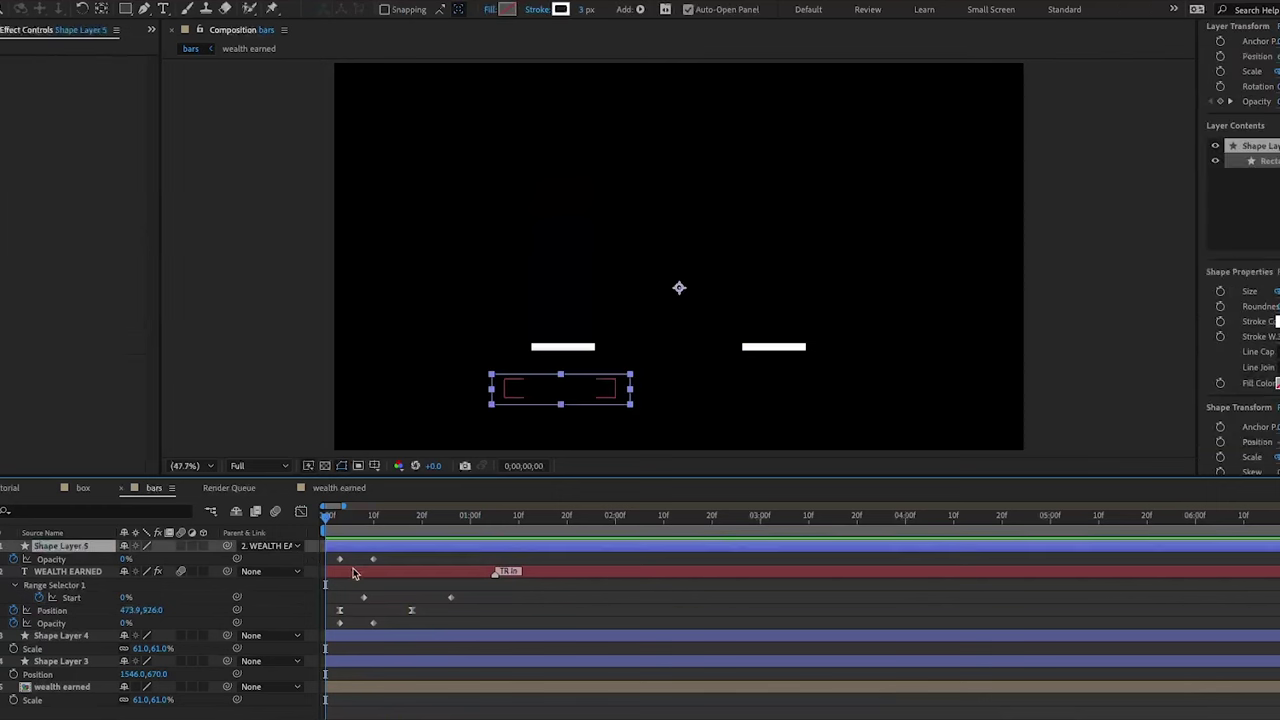
pyautogui.keyDown('shift'); pyautogui.click(352, 577); pyautogui.keyUp('shift')
pyautogui.moveTo(352, 577); pyautogui.dragTo(381, 576)
pyautogui.press('space')
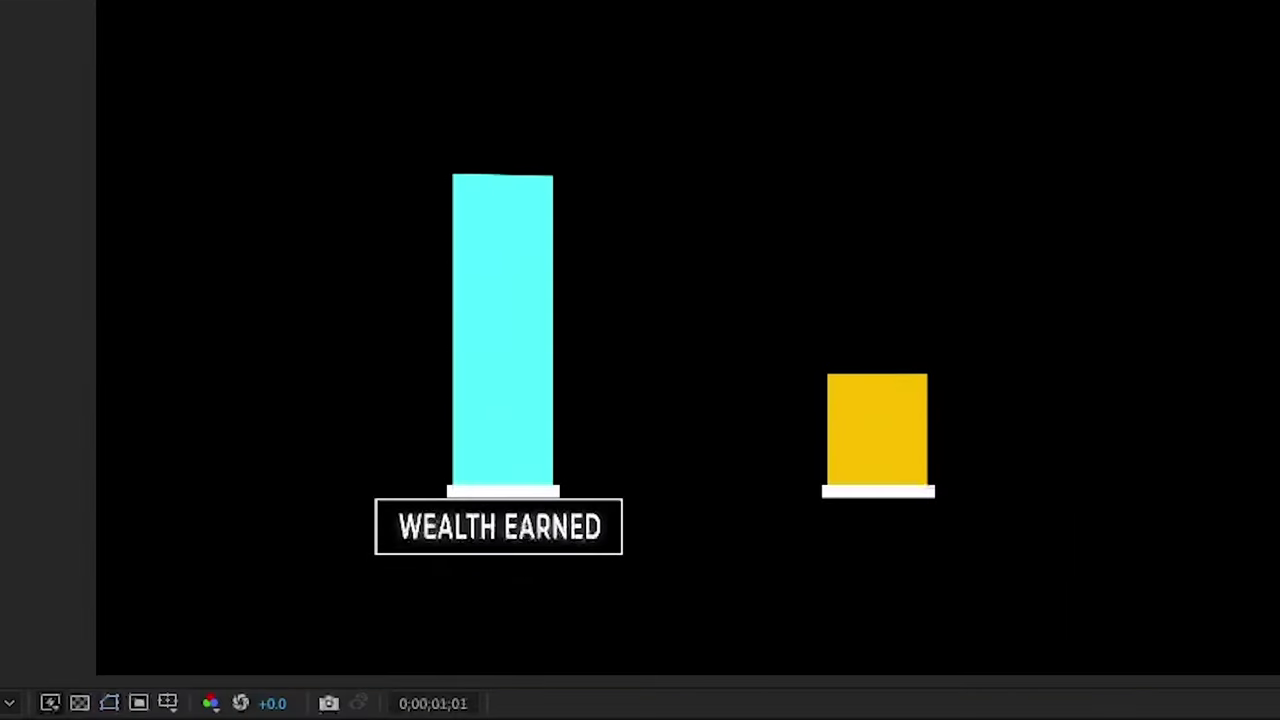
pyautogui.press('space')
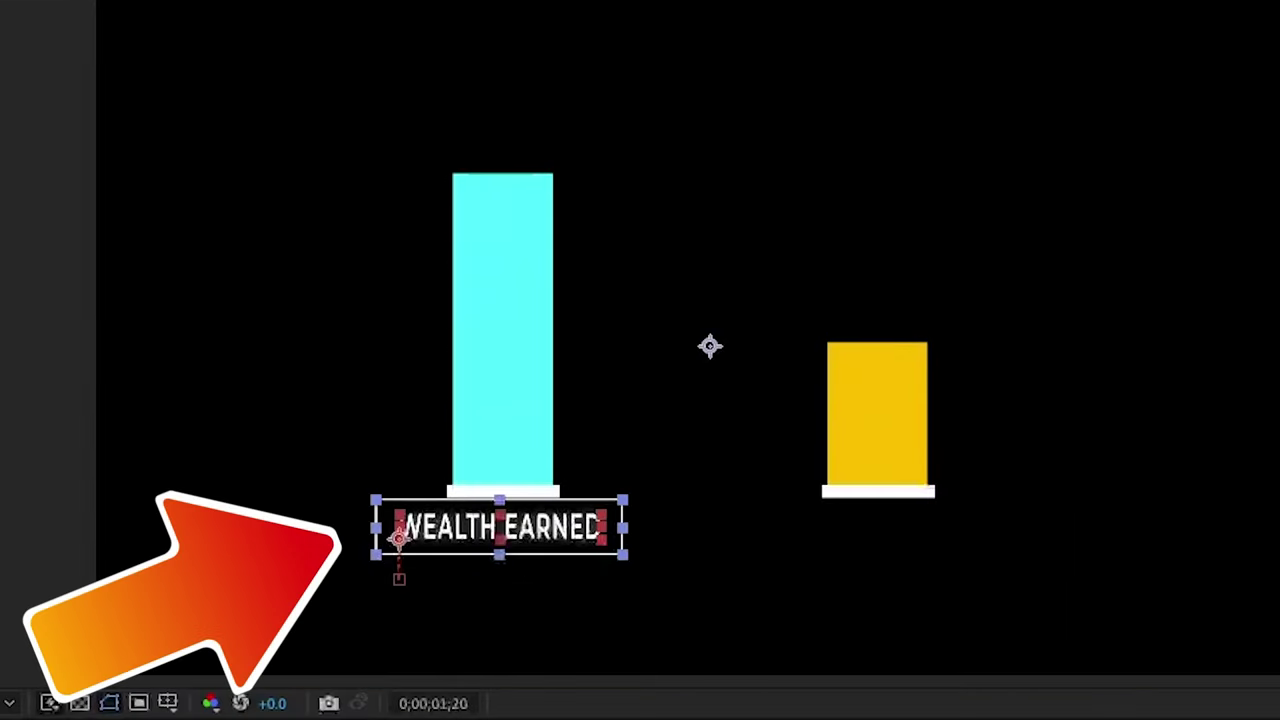
pyautogui.press('space')
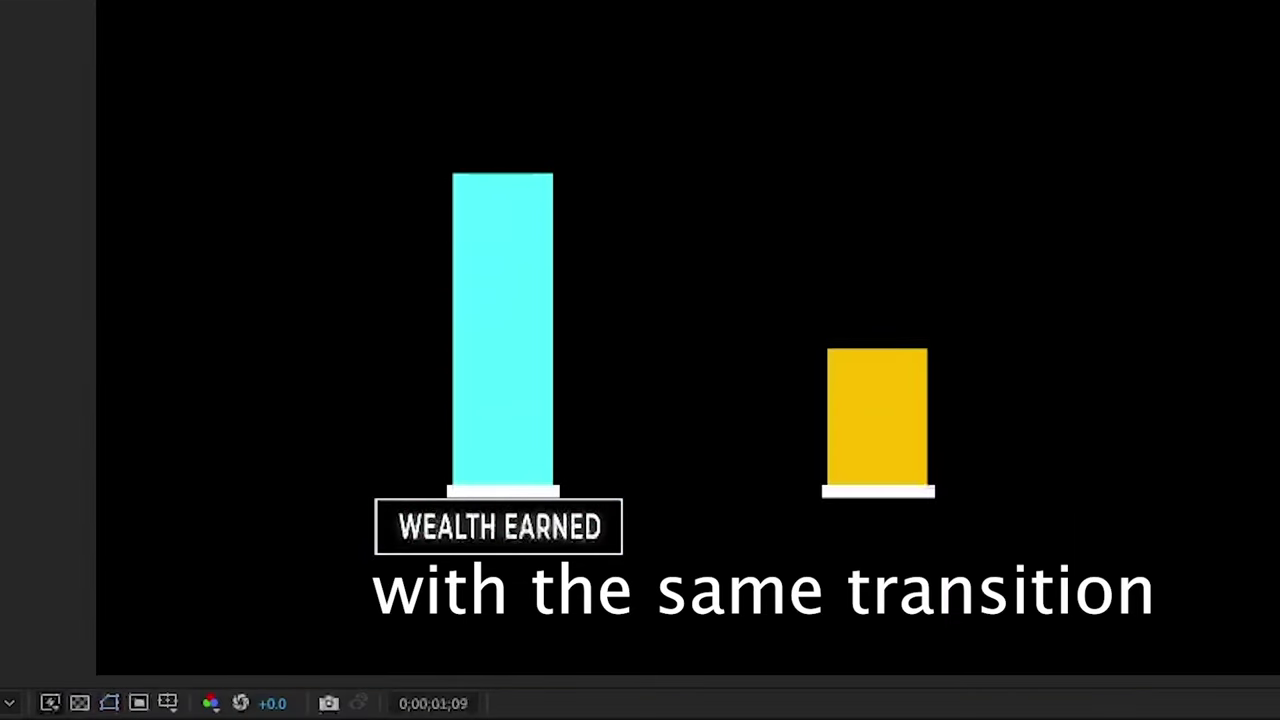
pyautogui.hotkey('ctrl', 'shift', 'a')
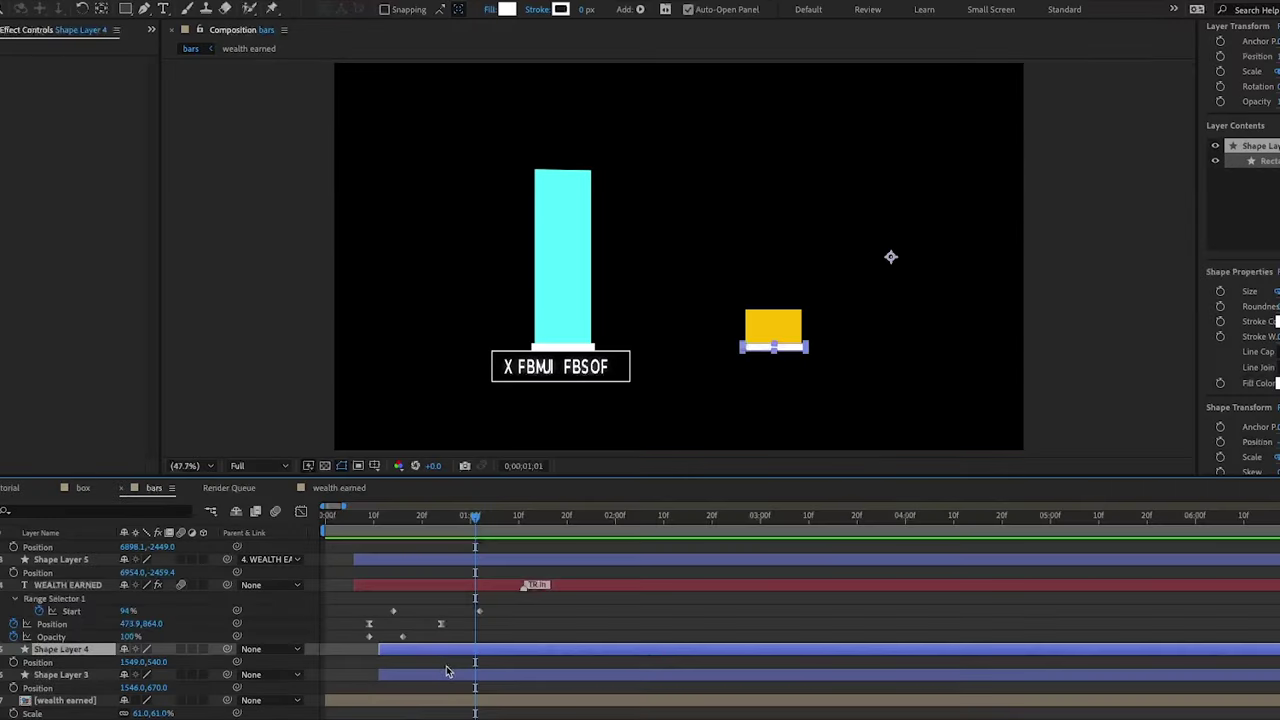
# Move the yellow bar and its base onto the cyan bar, with Shape Layer 4 at X 963 and Shape Layer 3 at X 960, and preview
pyautogui.keyDown('shift'); pyautogui.click(444, 676); pyautogui.keyUp('shift')
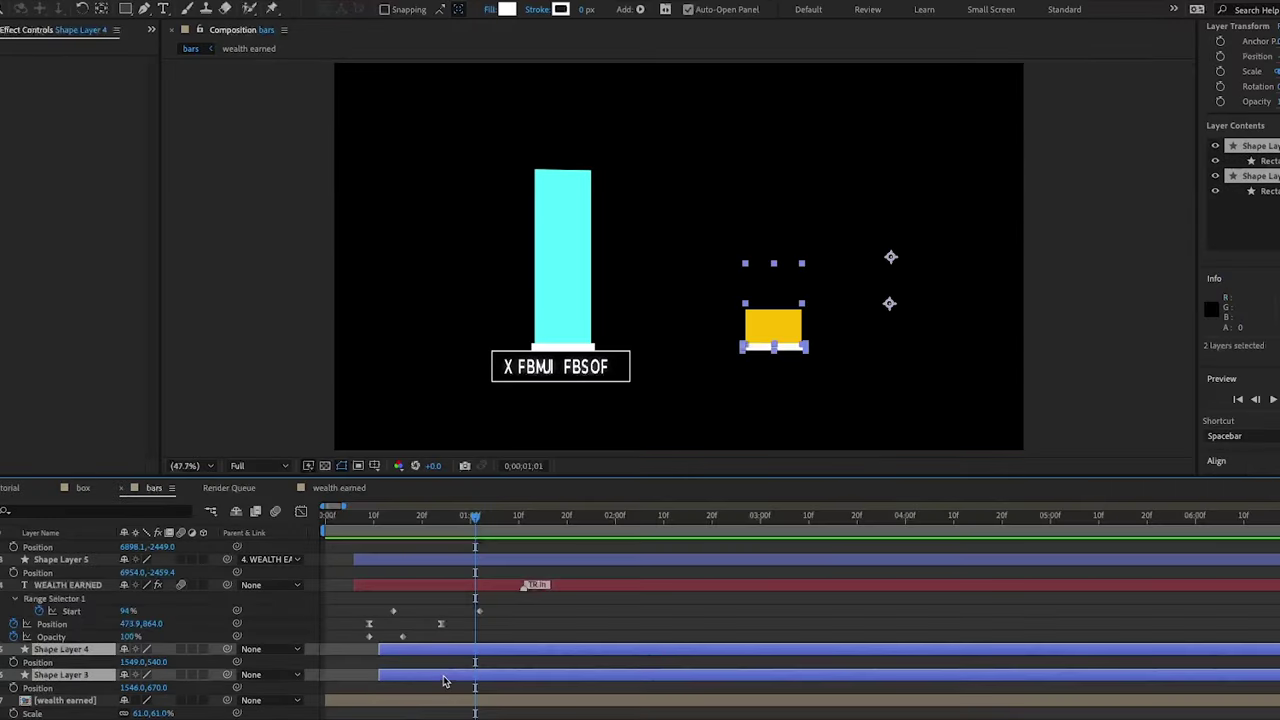
pyautogui.moveTo(160, 666); pyautogui.dragTo(62, 665)
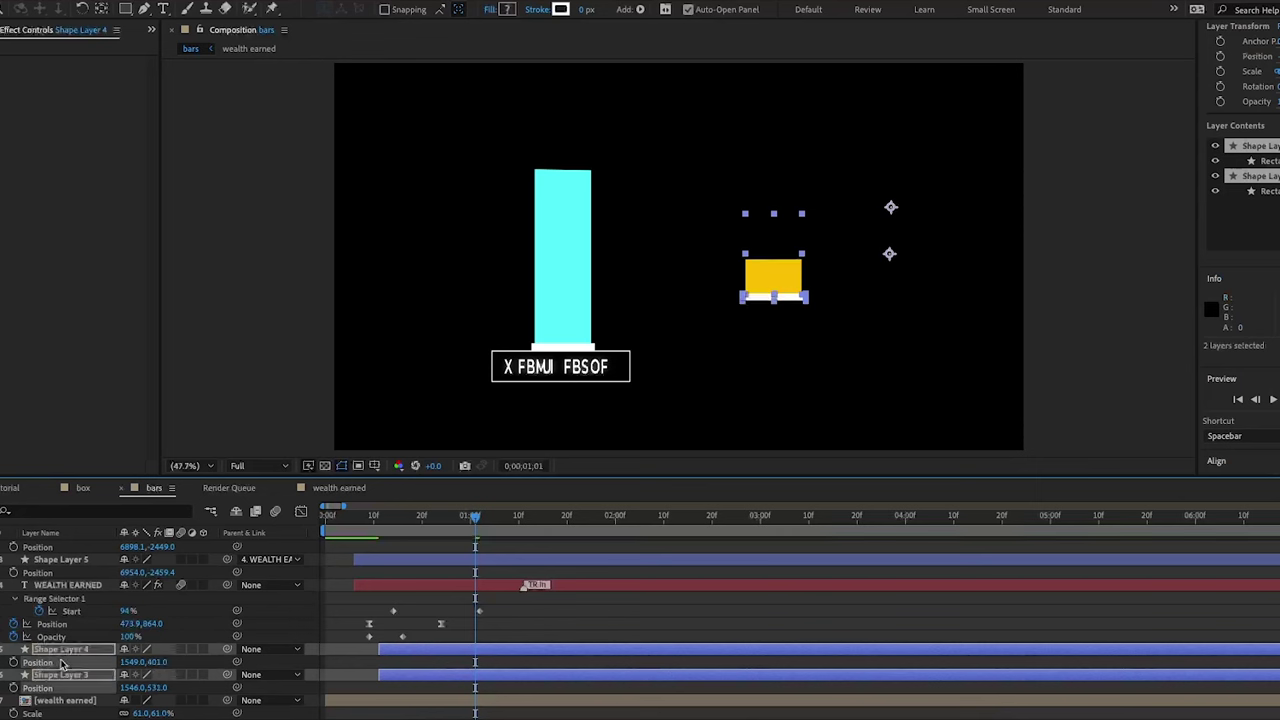
pyautogui.hotkey('ctrl', 'z')
pyautogui.moveTo(153, 666); pyautogui.dragTo(0, 665)
pyautogui.hotkey('ctrl', 'z')
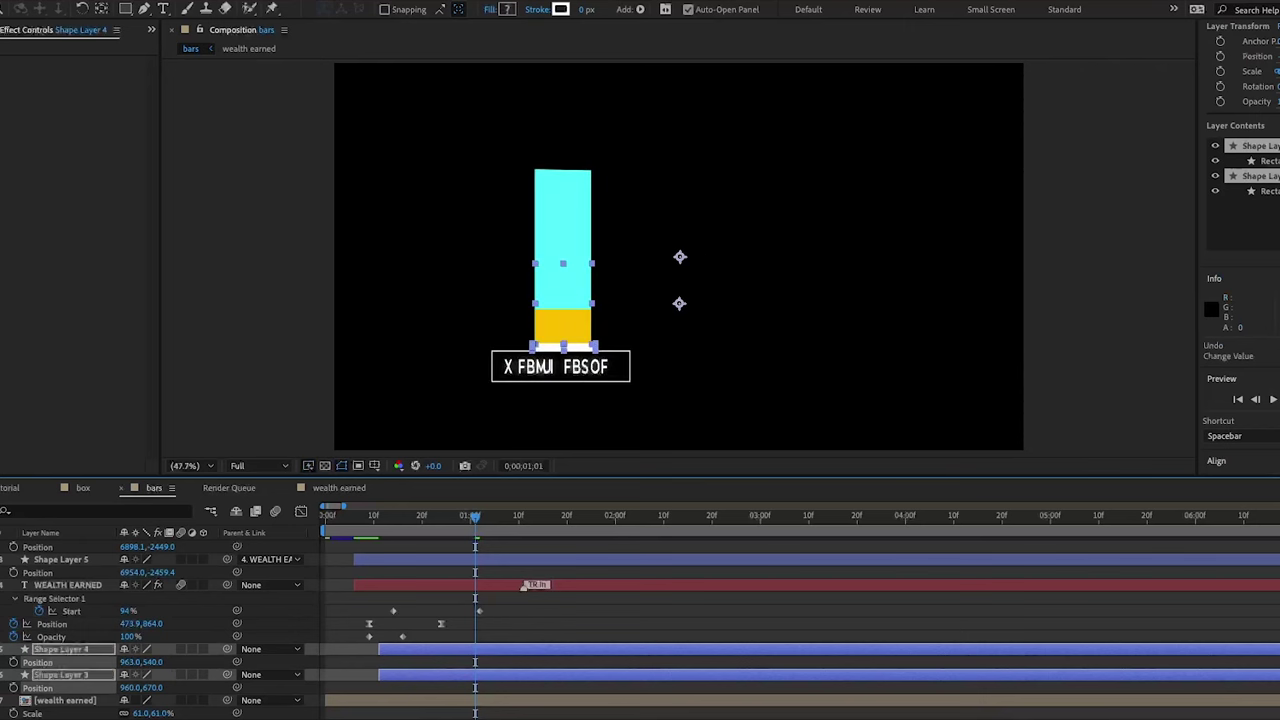
pyautogui.click(491, 587)
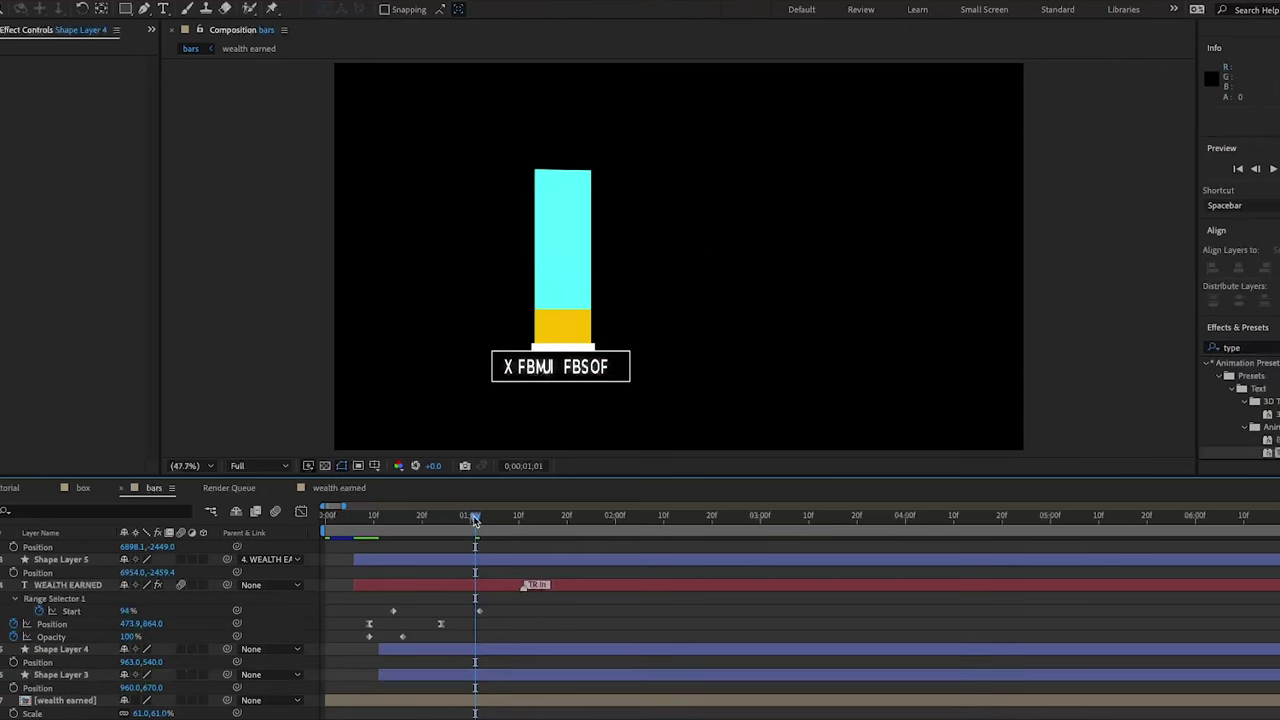
pyautogui.moveTo(475, 518); pyautogui.dragTo(372, 540)
pyautogui.press('space')
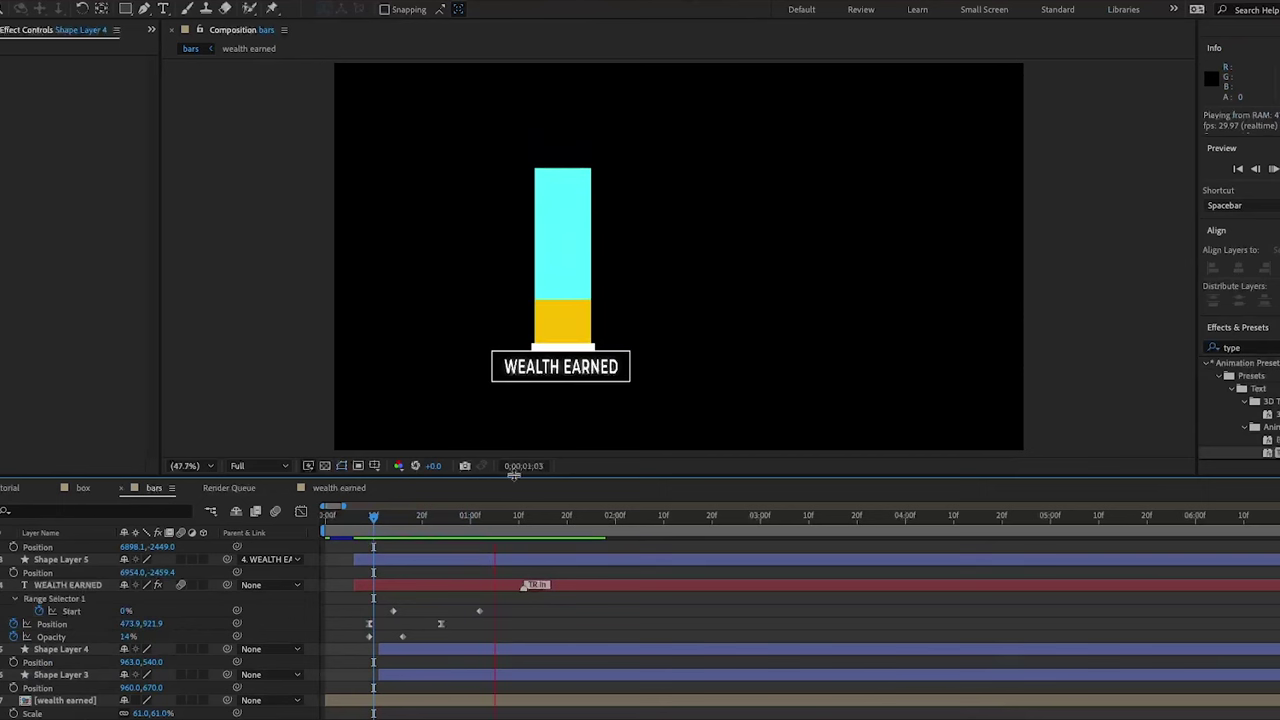
# Animate the Position of Shape Layers 4 and 3 from 0;00;01;04 to X 1550 and 1547 at 0;00;01;24, and preview the slide
pyautogui.click(68, 650)
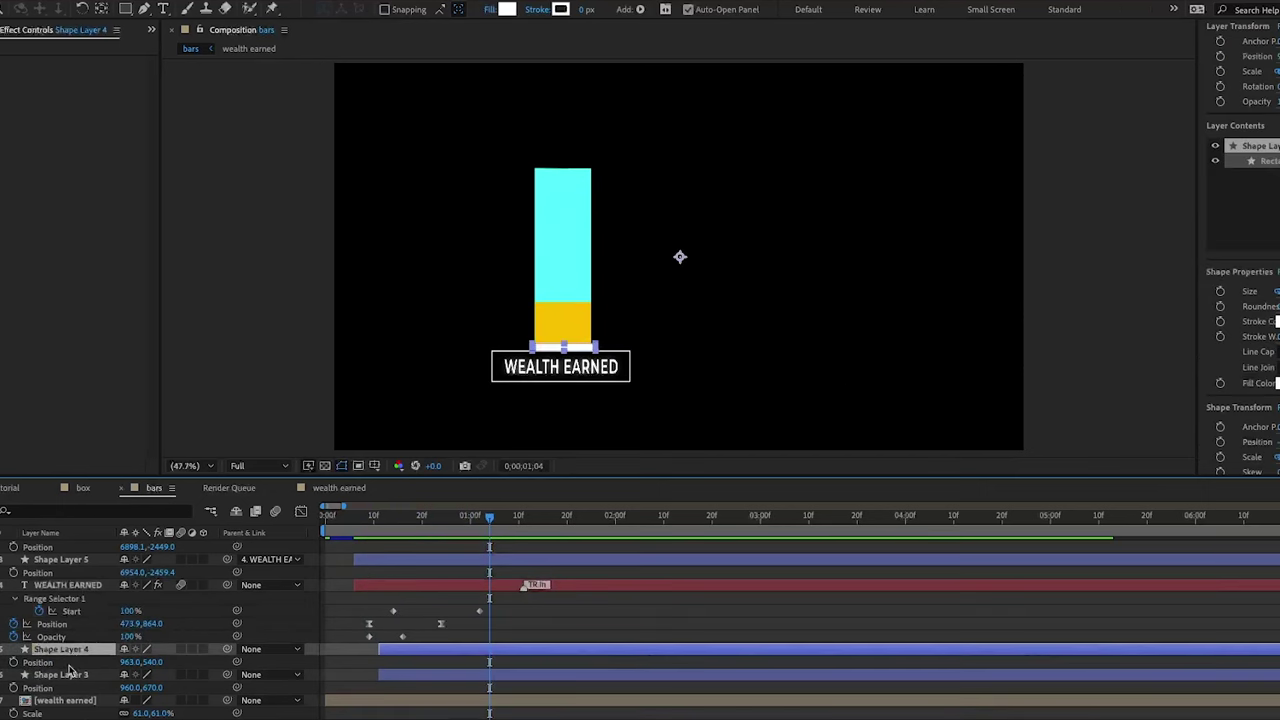
pyautogui.keyDown('shift'); pyautogui.click(72, 677); pyautogui.keyUp('shift')
pyautogui.click(14, 662)
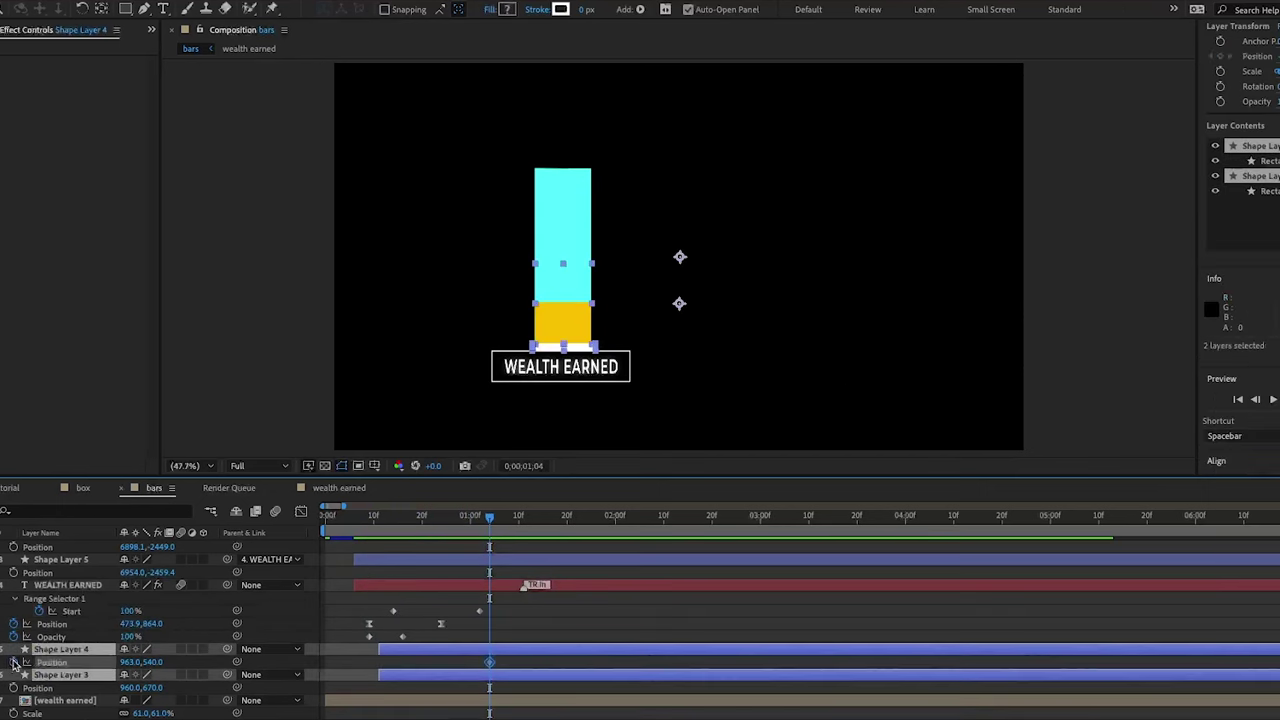
pyautogui.press('space')
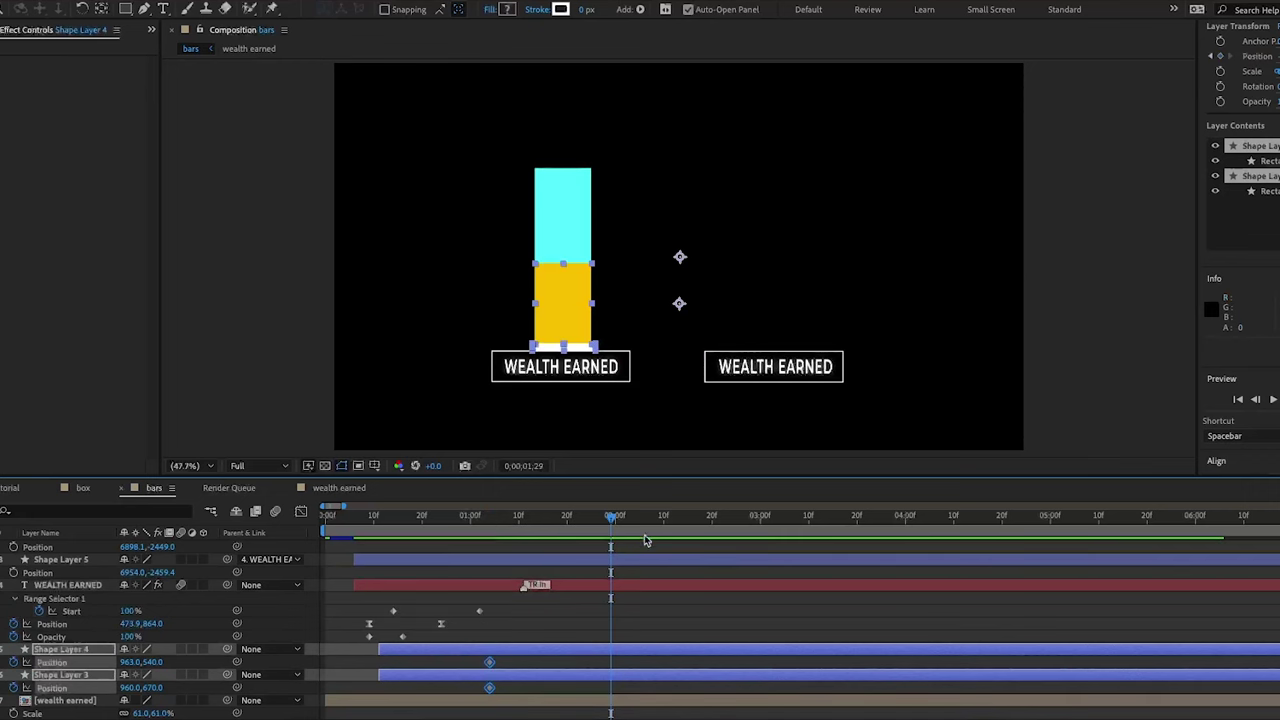
pyautogui.click(588, 522)
pyautogui.moveTo(128, 662); pyautogui.dragTo(581, 675)
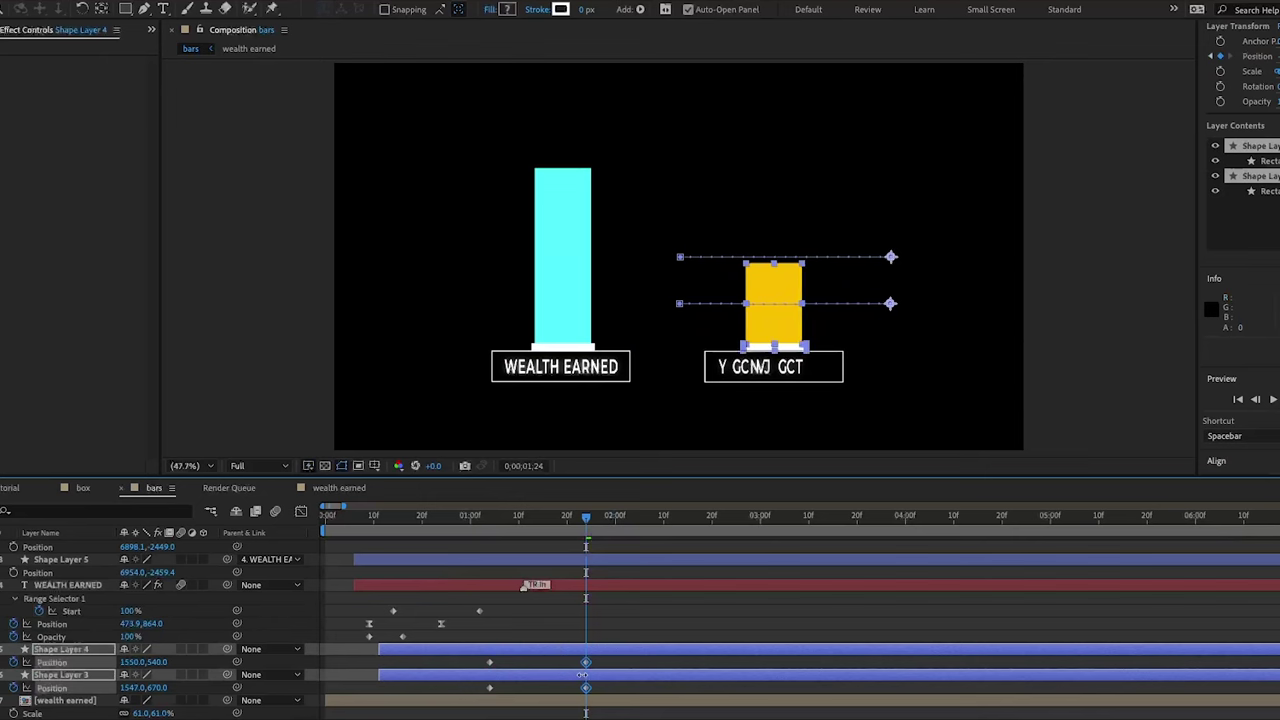
pyautogui.click(740, 611)
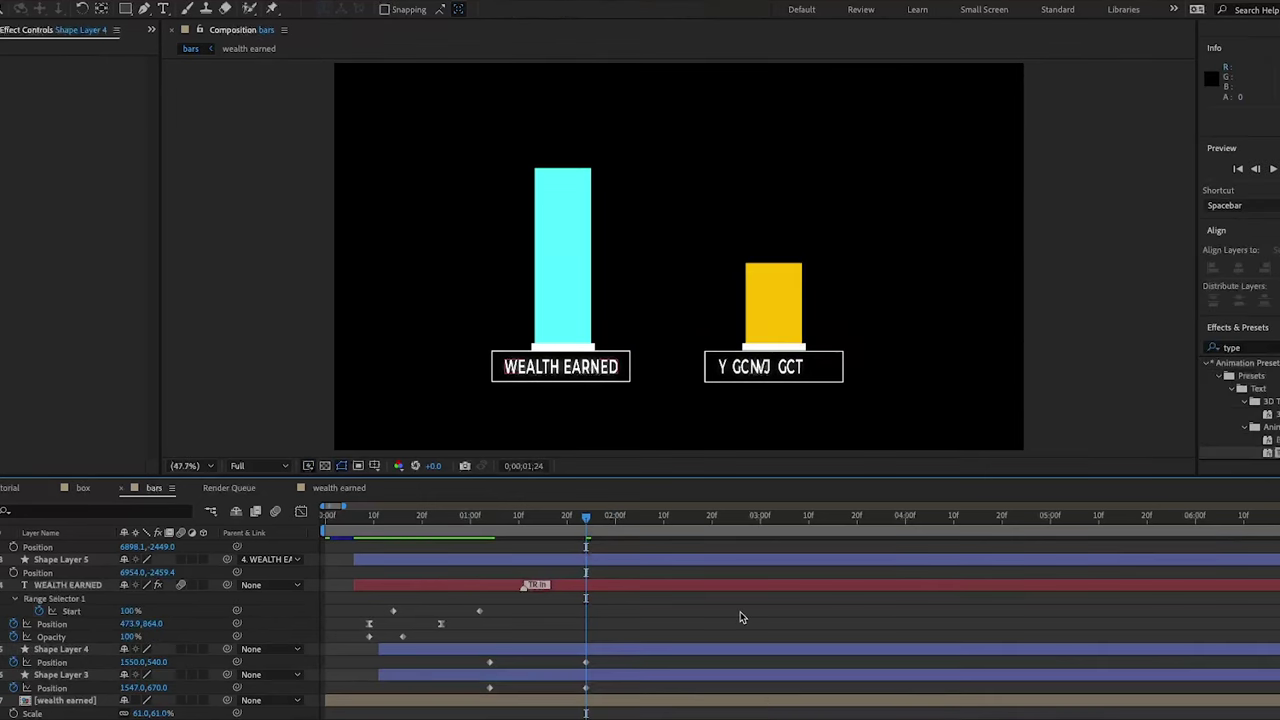
pyautogui.press('space')
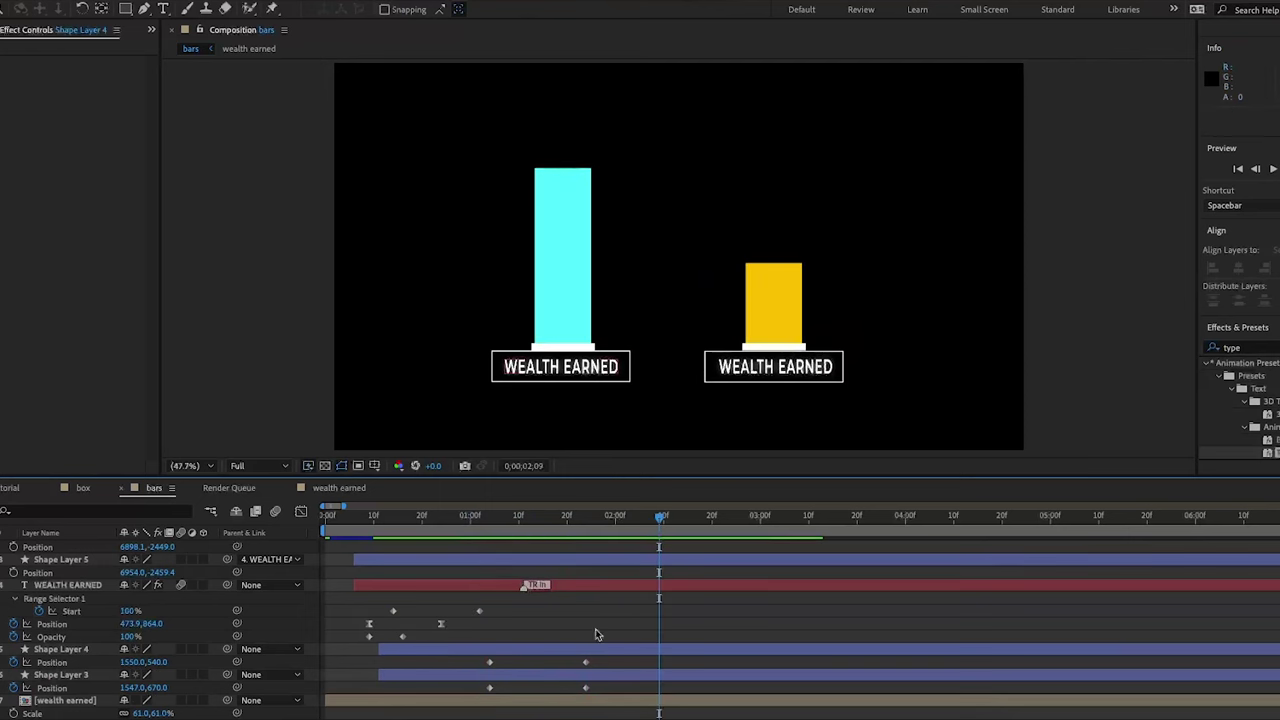
# Easy-ease the Position keyframes of Shape Layers 4 and 3, sharpen their speed graph into a central peak, and preview the slide
pyautogui.moveTo(607, 656); pyautogui.dragTo(470, 697)
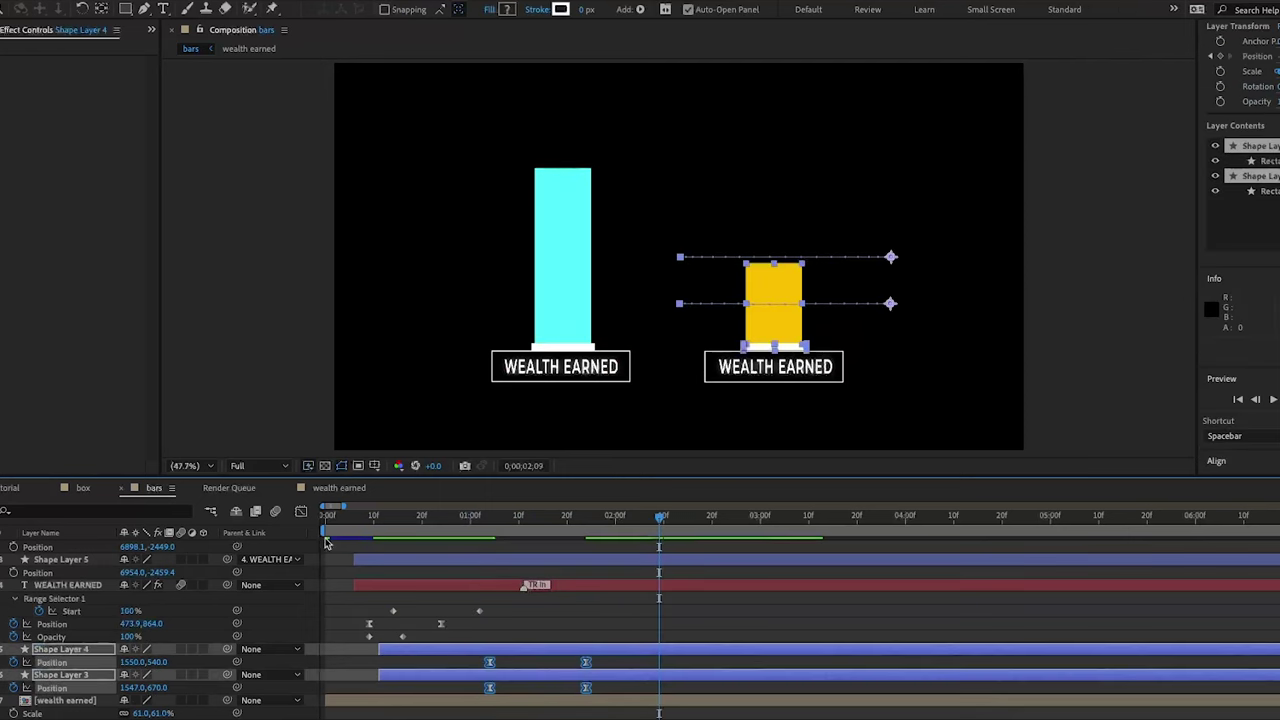
pyautogui.click(301, 511)
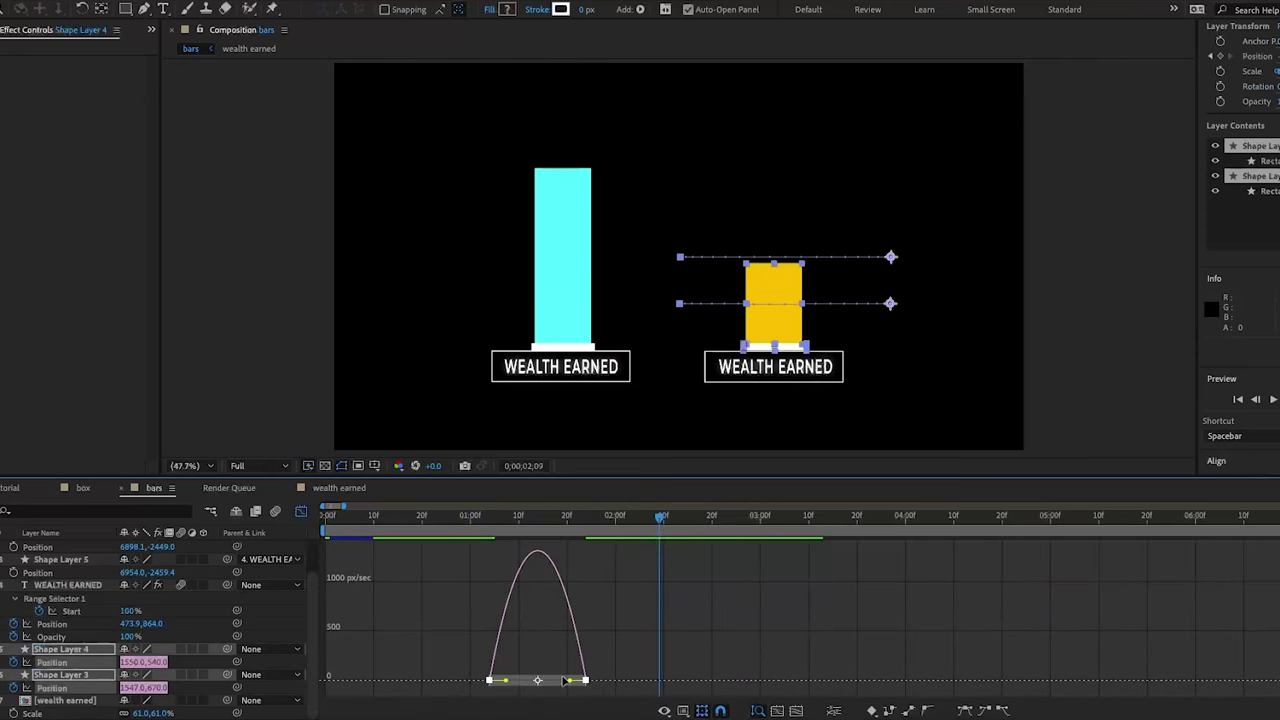
pyautogui.moveTo(659, 527); pyautogui.dragTo(538, 550)
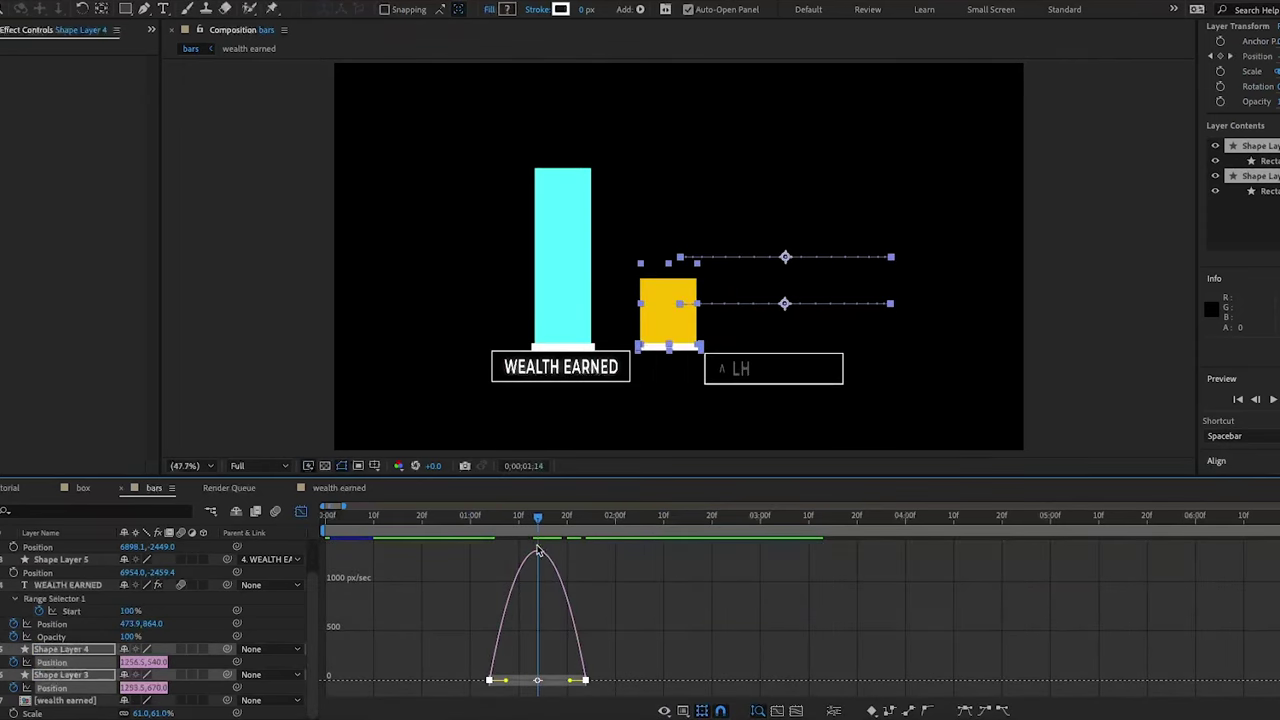
pyautogui.moveTo(506, 682); pyautogui.dragTo(558, 684)
pyautogui.press('space')
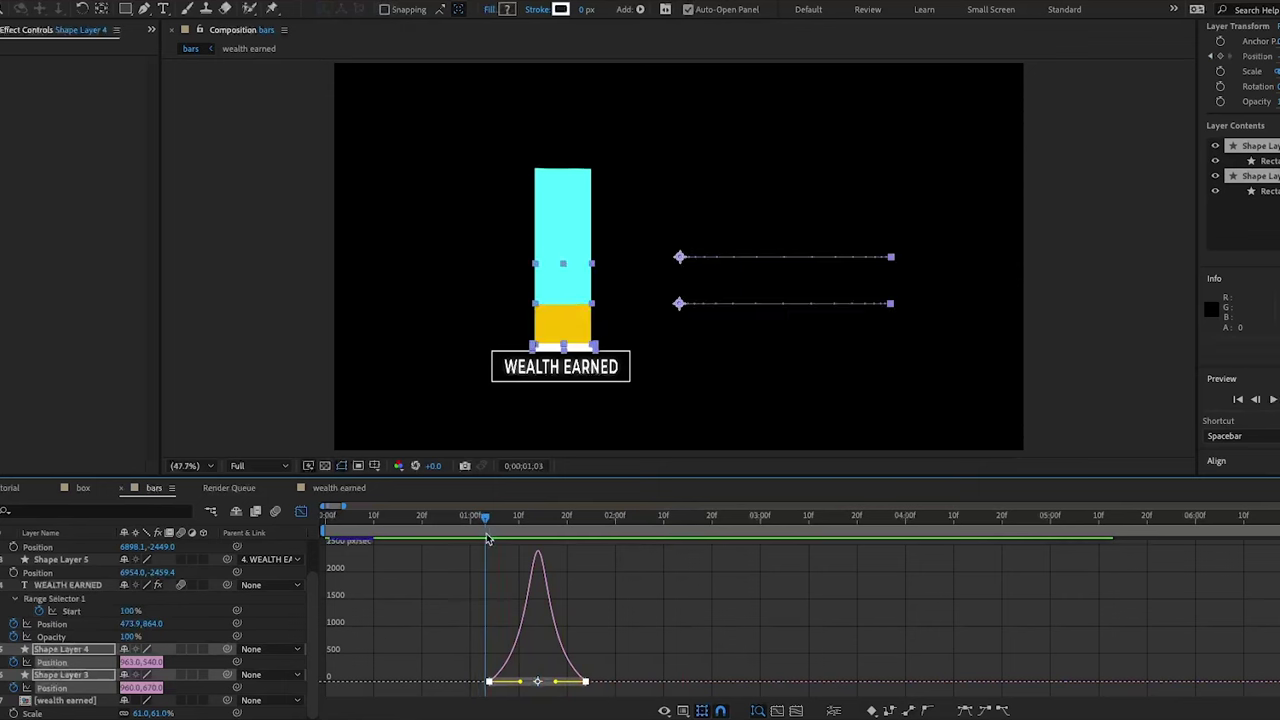
pyautogui.press('space')
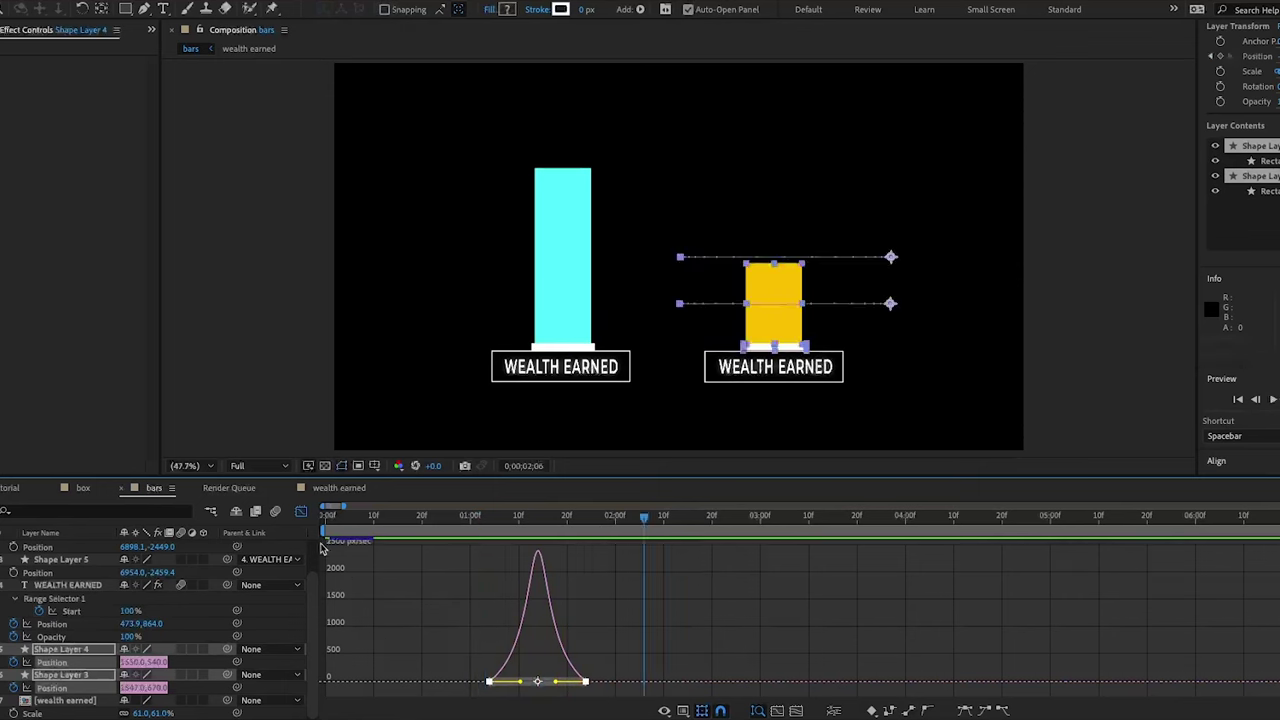
# Lengthen the Position animation of Shape Layers 4 and 3, shift it to about 0;00;00;24 through 0;00;01;27, and preview
pyautogui.hotkey('shift', 'F3')
pyautogui.click(655, 664)
pyautogui.moveTo(578, 658); pyautogui.dragTo(651, 663)
pyautogui.press('space')
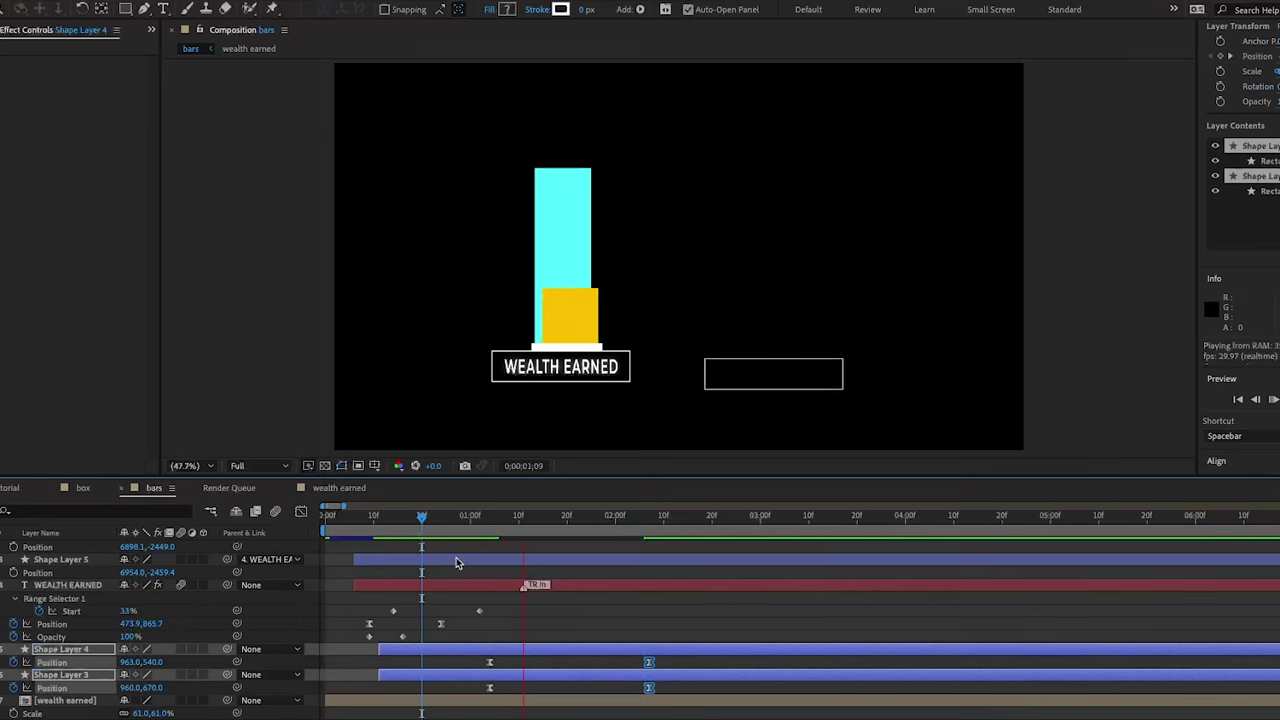
pyautogui.press('space')
pyautogui.moveTo(667, 659); pyautogui.dragTo(441, 663)
pyautogui.press('space')
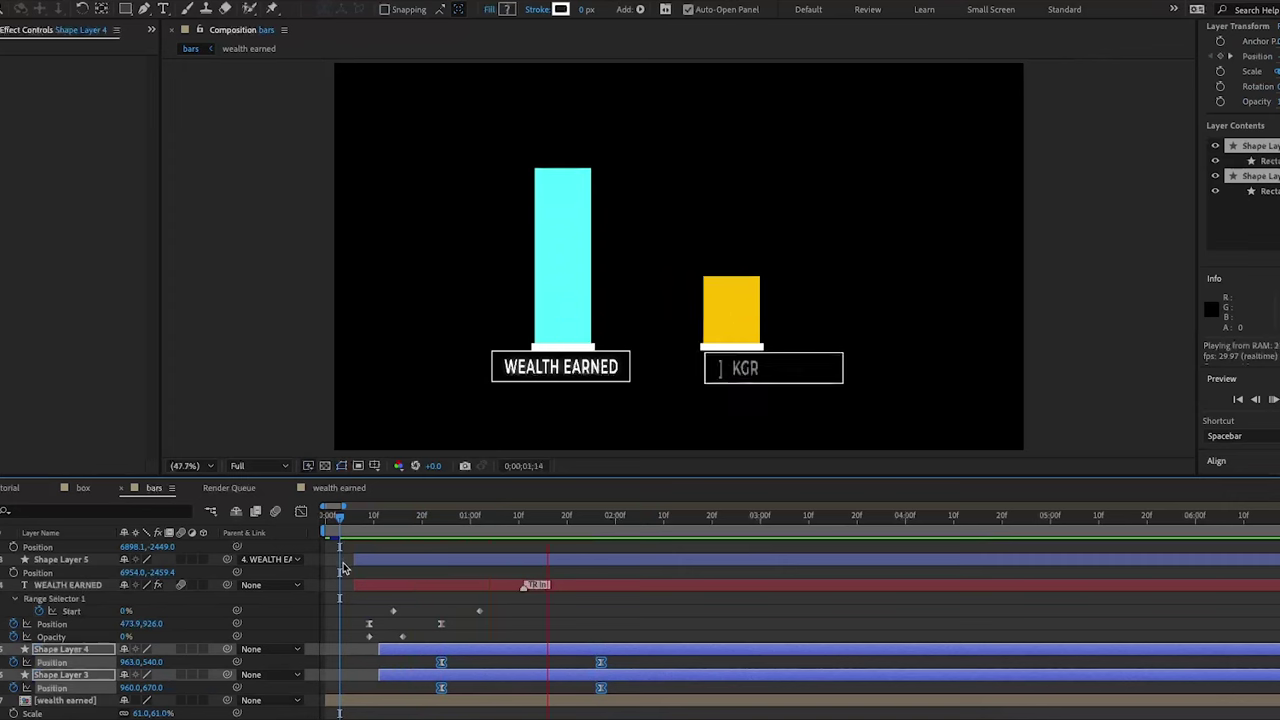
# Change the label text under the yellow bar to CHARITY DONATIONS
pyautogui.click(85, 588)
pyautogui.doubleClick(745, 370)
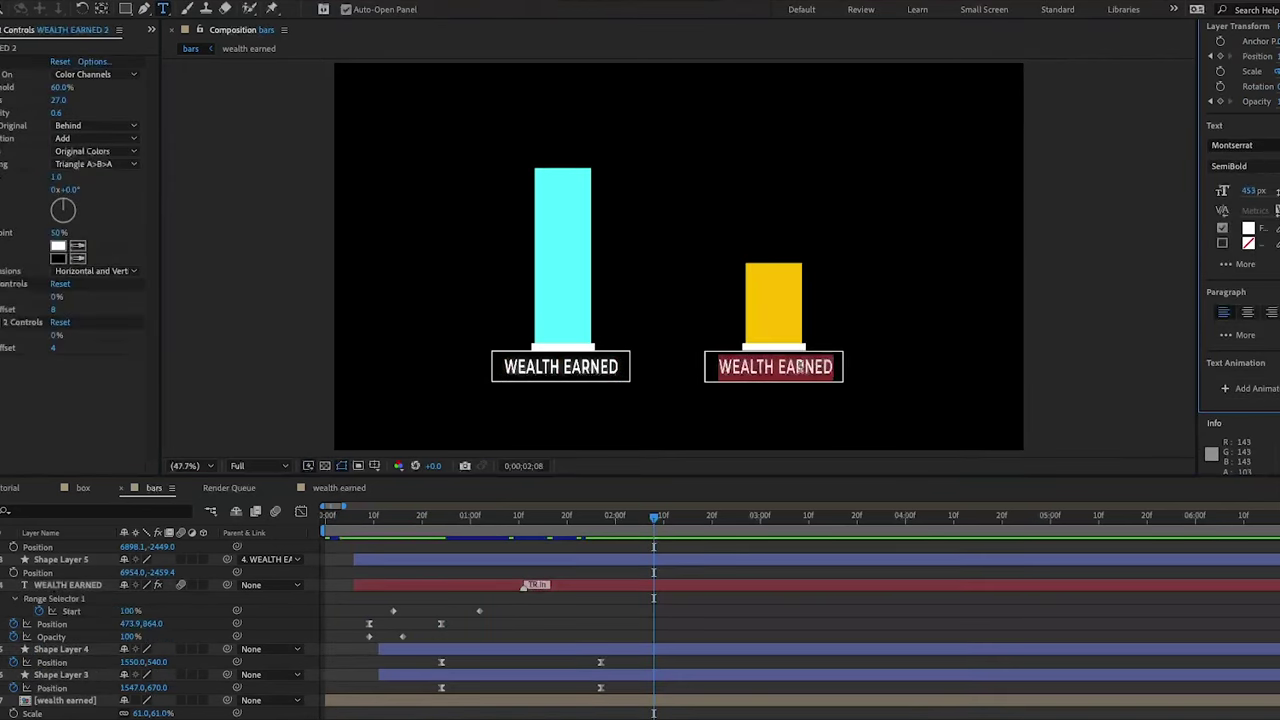
pyautogui.write('CH')
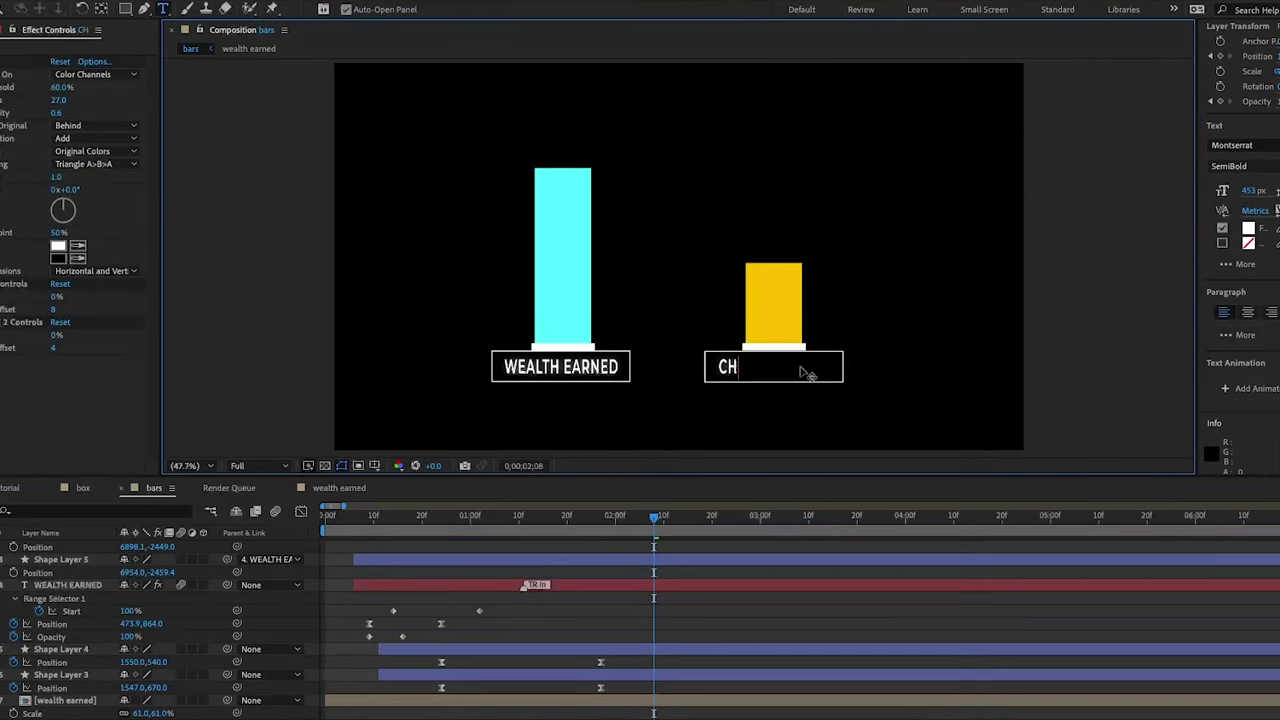
pyautogui.write('ARITY')
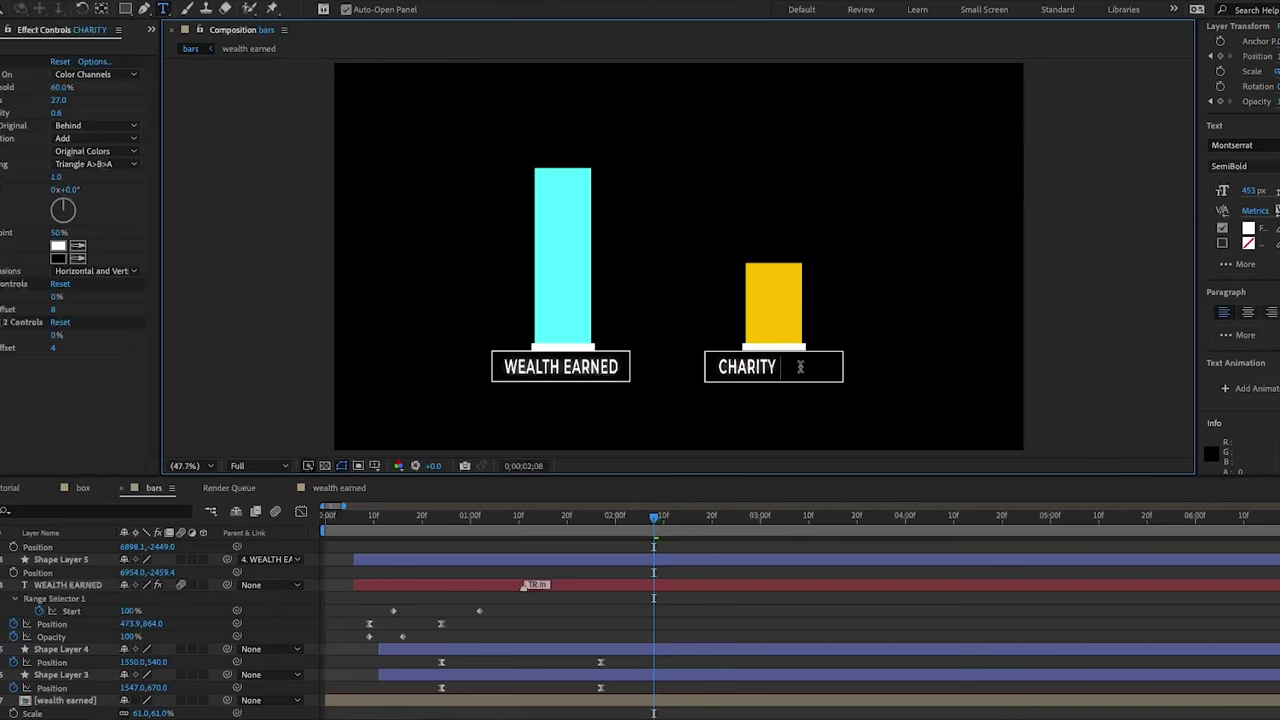
pyautogui.write(' DONATI')
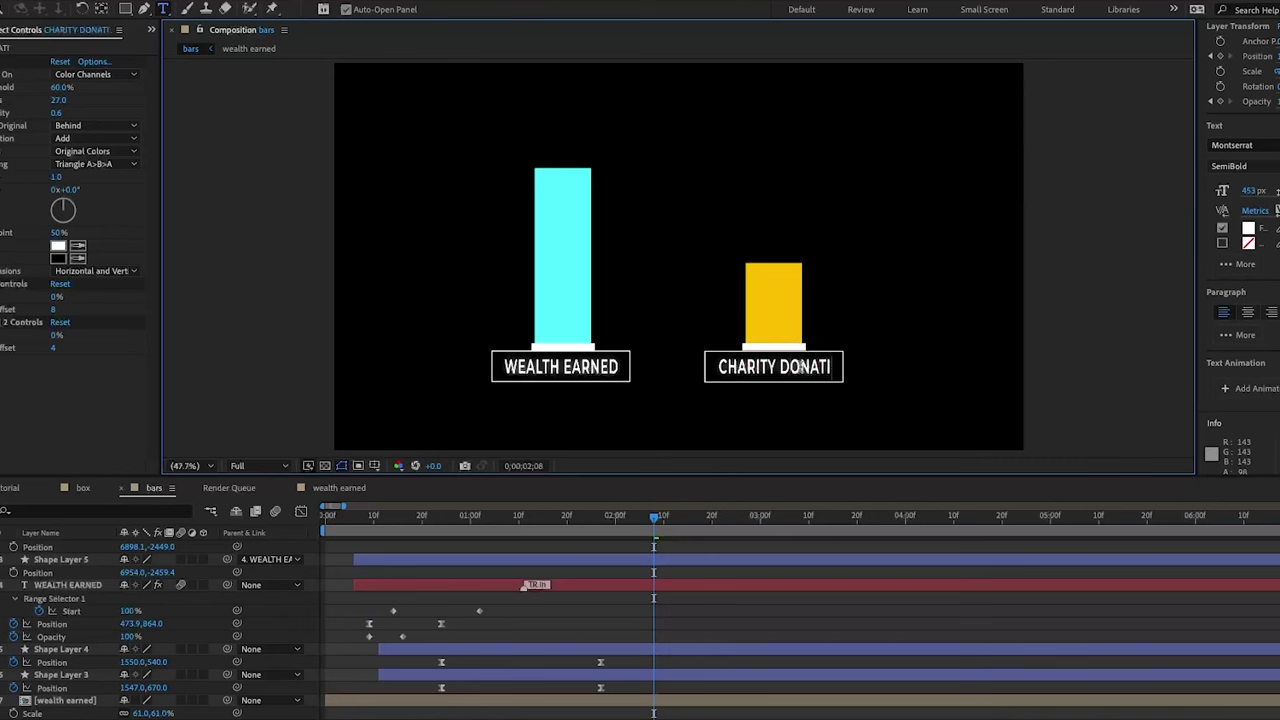
pyautogui.write('ONS')
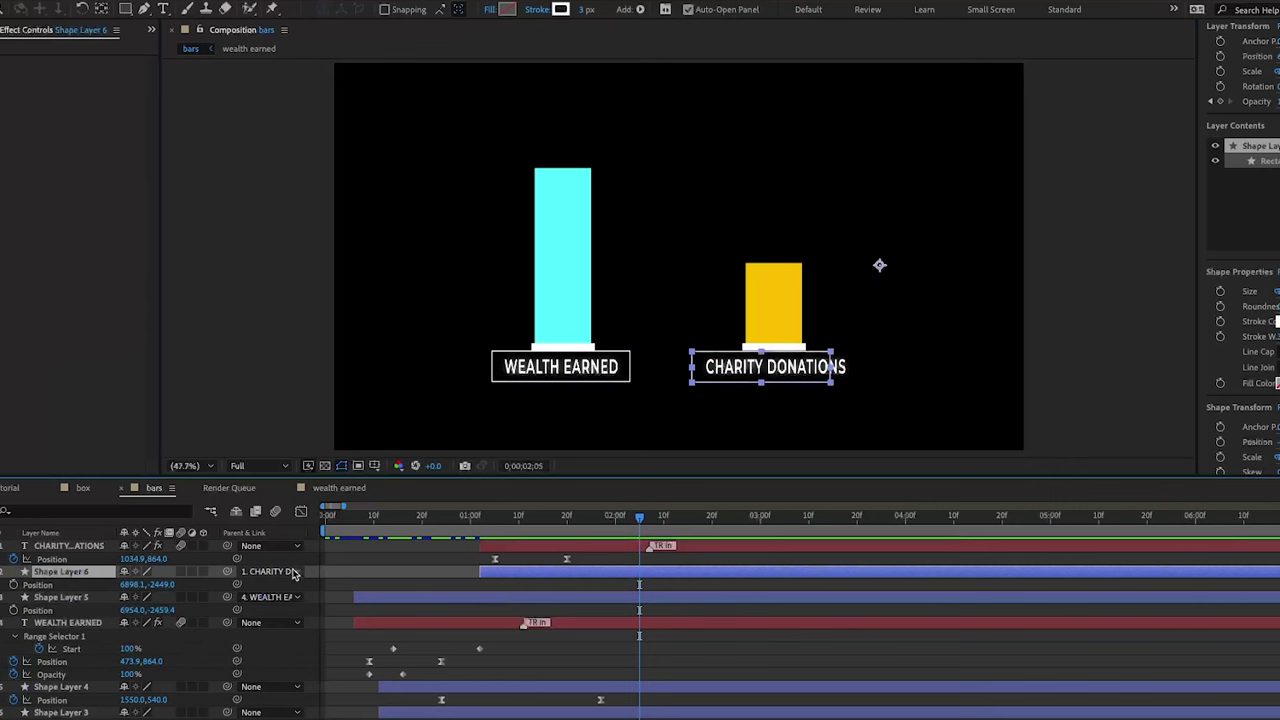
# Unparent Shape Layer 6, widen and centre its box around CHARITY DONATIONS, and parent it back to that text layer
pyautogui.click(295, 571)
pyautogui.press('Escape')
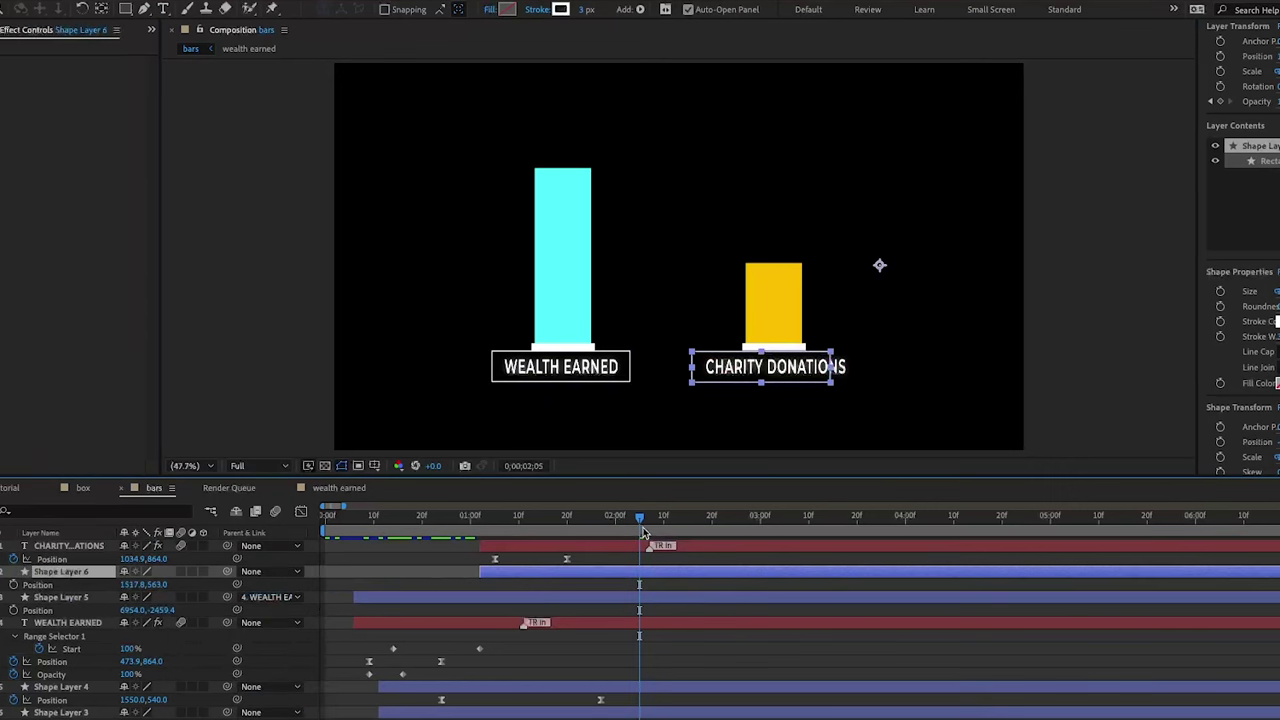
pyautogui.press('space')
pyautogui.moveTo(127, 585); pyautogui.dragTo(222, 586)
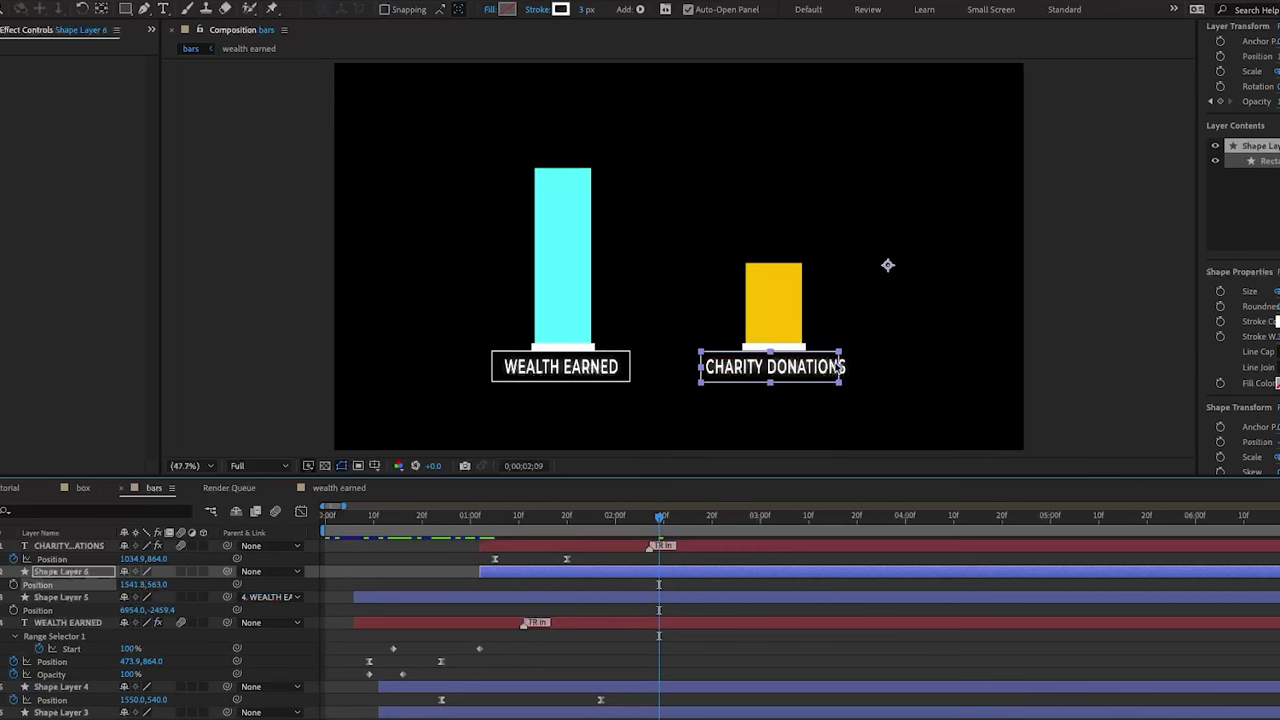
pyautogui.moveTo(840, 370); pyautogui.dragTo(806, 389)
pyautogui.moveTo(138, 586); pyautogui.dragTo(68, 546)
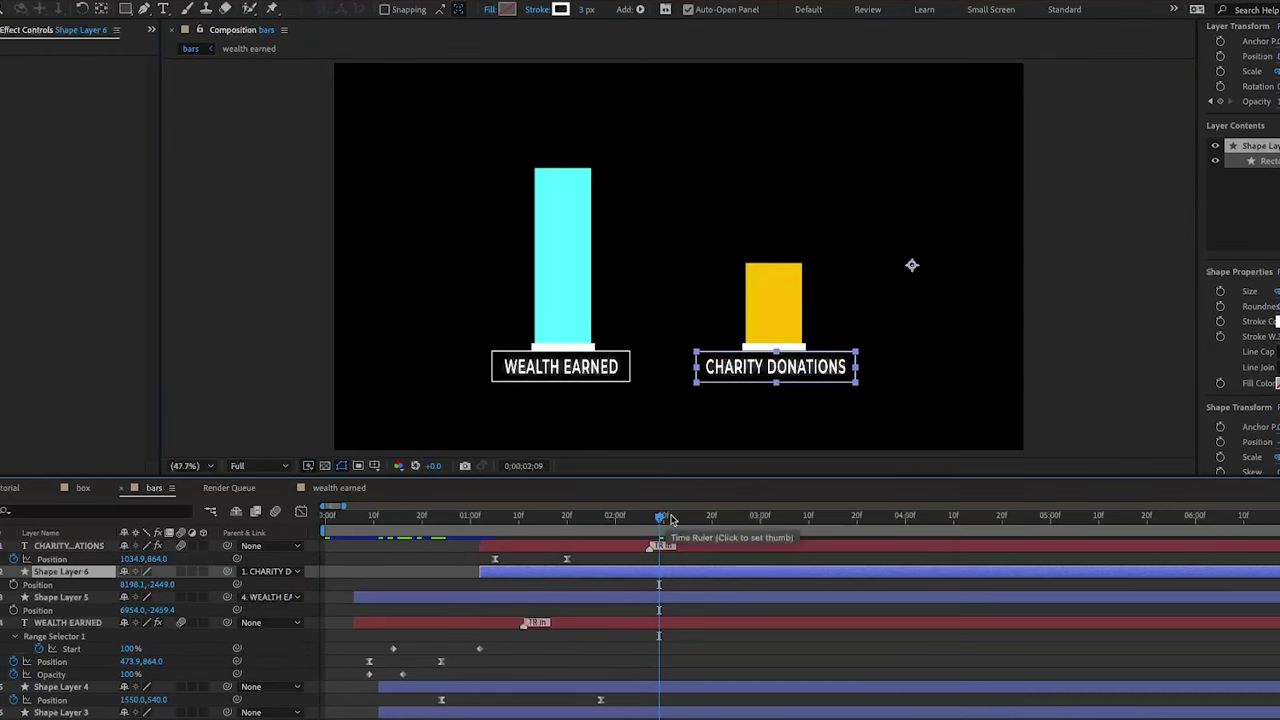
# Set the CHARITY DONATIONS layer's Y Position to 922 at 0;00;01;05 and preview the label rising into place
pyautogui.moveTo(660, 520); pyautogui.dragTo(496, 562)
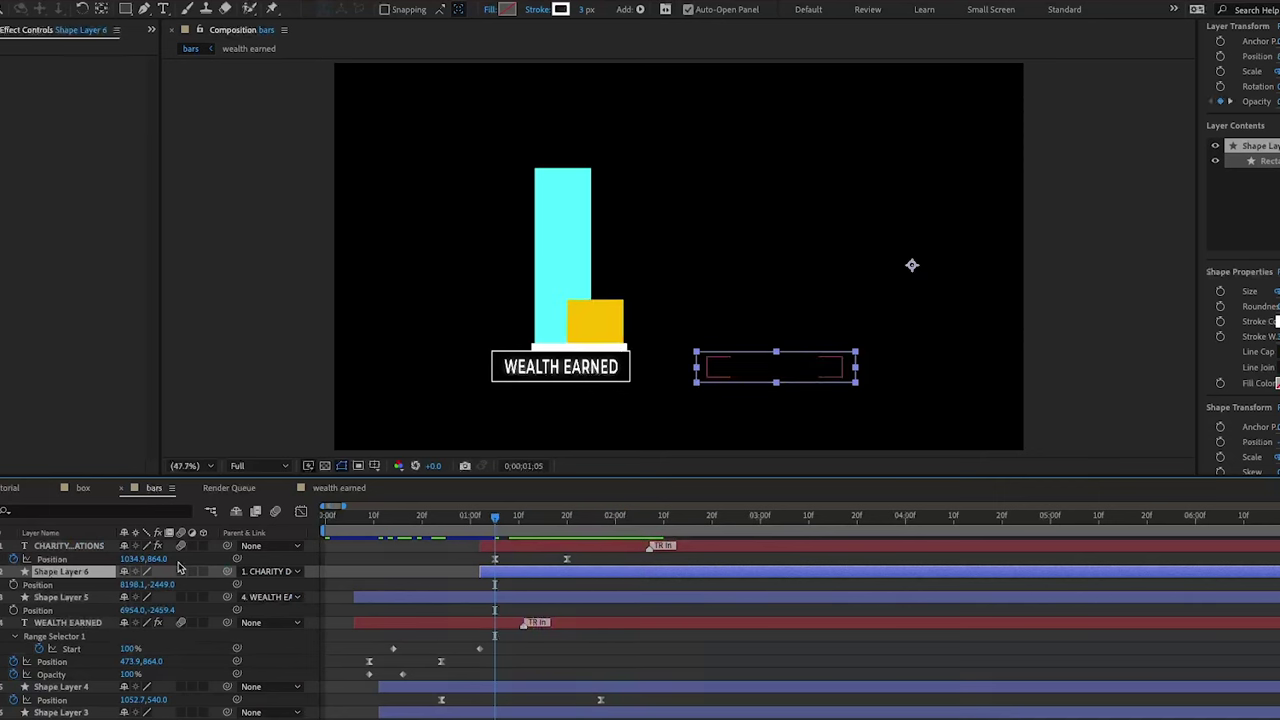
pyautogui.moveTo(157, 562); pyautogui.dragTo(196, 570)
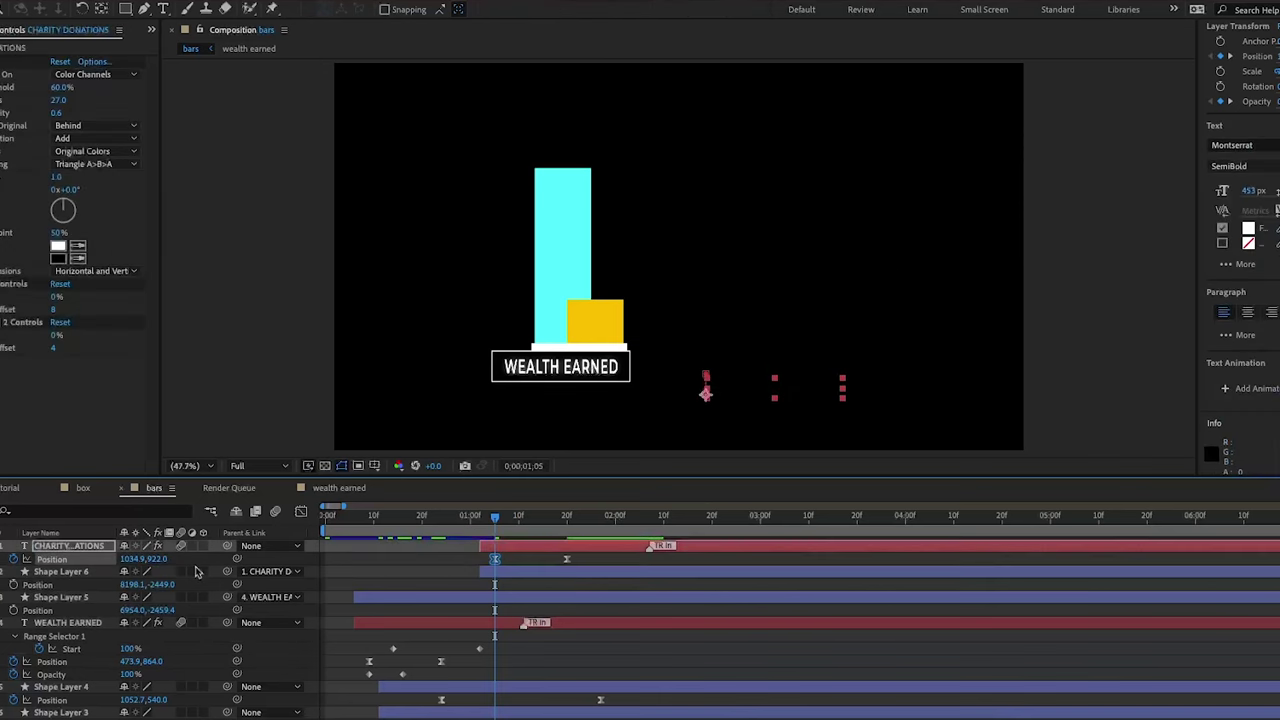
pyautogui.press('space')
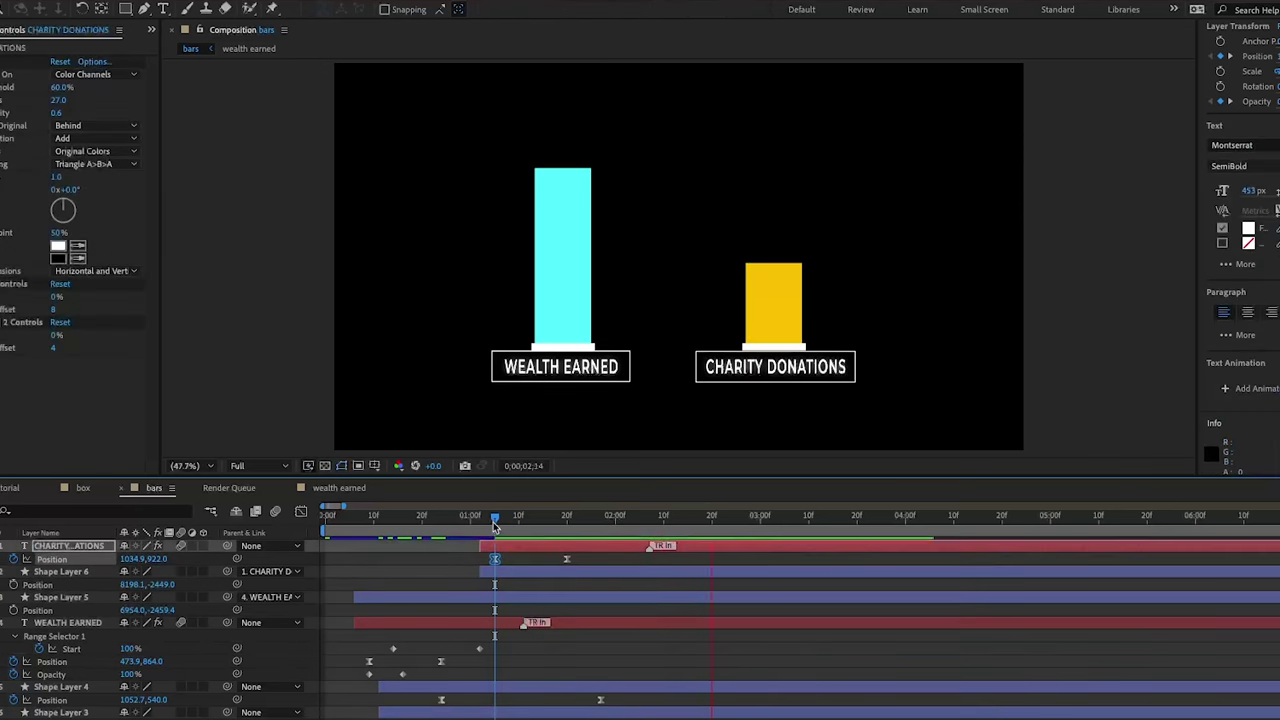
# Shift Shape Layers 4 and 3 about four frames later to start at about frame 15, and review the timing
pyautogui.moveTo(494, 525); pyautogui.dragTo(424, 530)
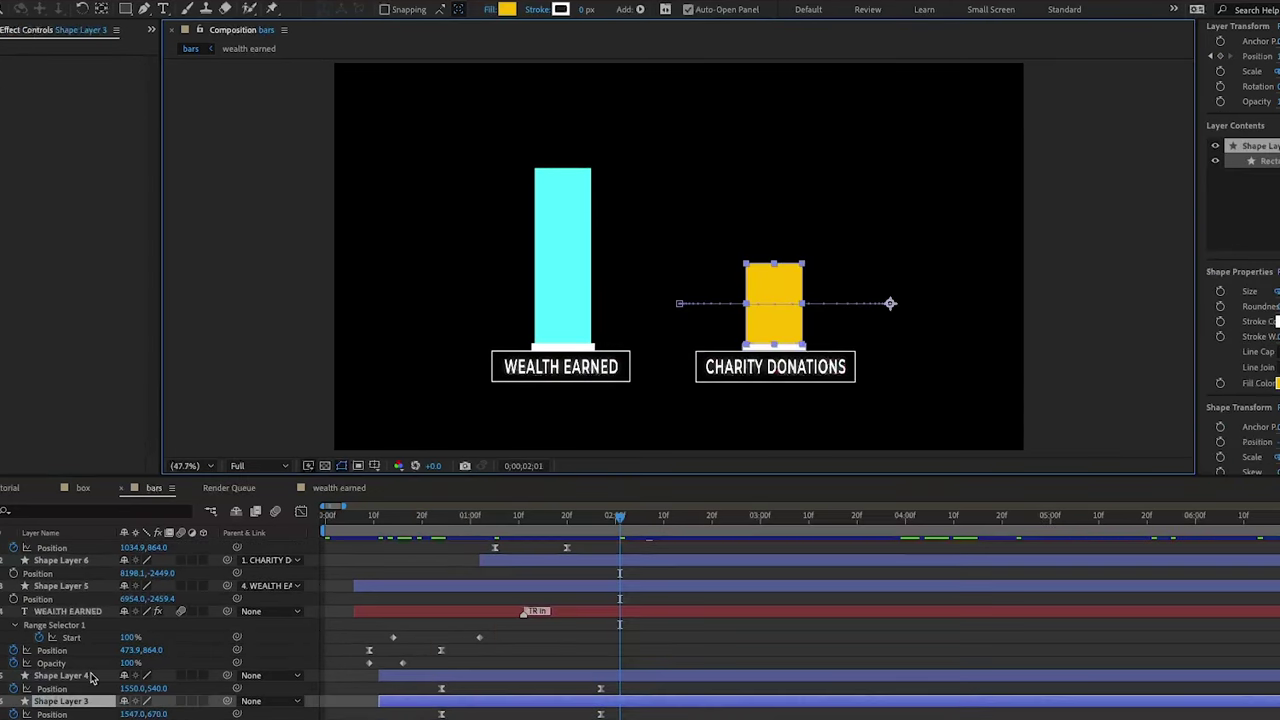
pyautogui.scroll(-2, 92, 682)
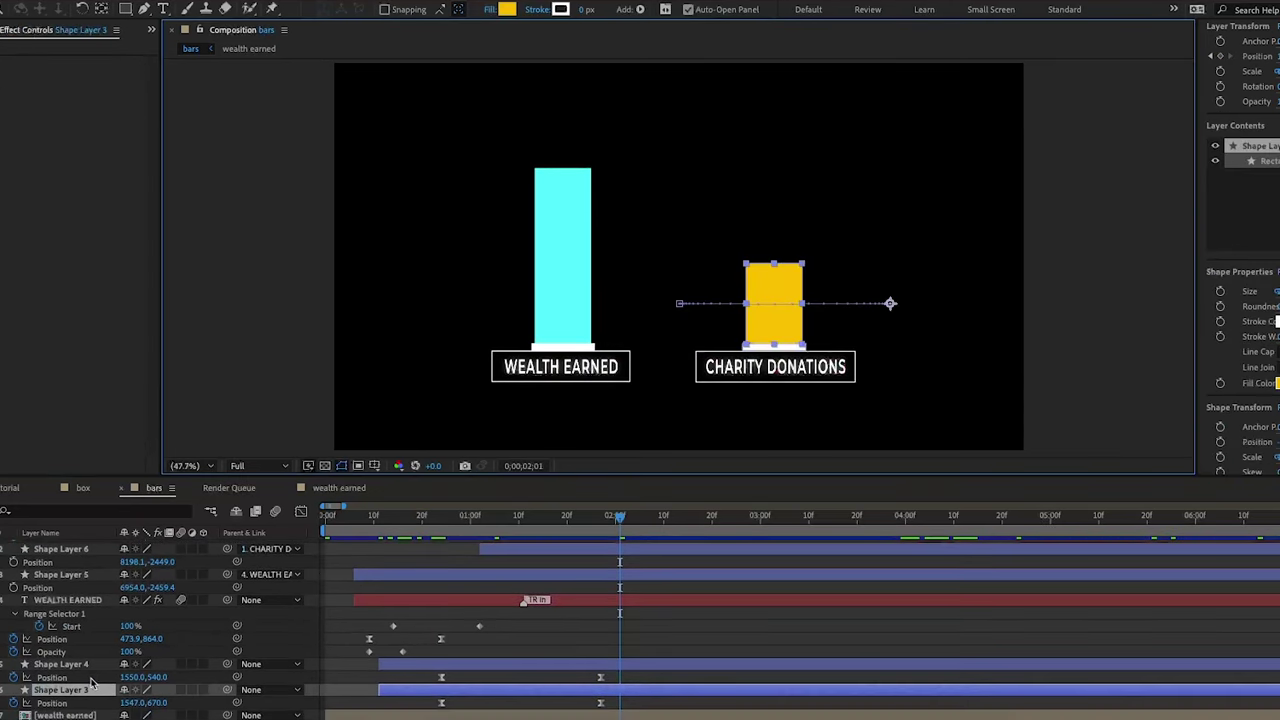
pyautogui.keyDown('shift'); pyautogui.click(443, 653); pyautogui.keyUp('shift')
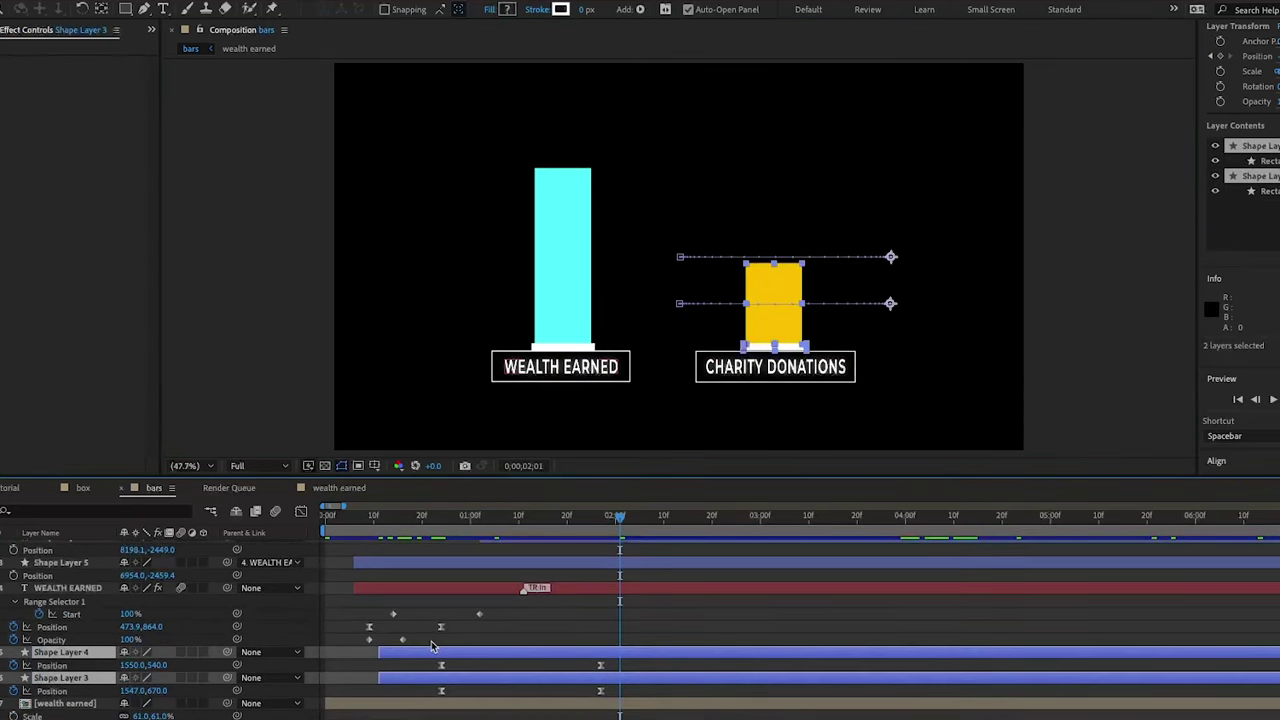
pyautogui.moveTo(448, 657); pyautogui.dragTo(468, 658)
pyautogui.scroll(1, 590, 636)
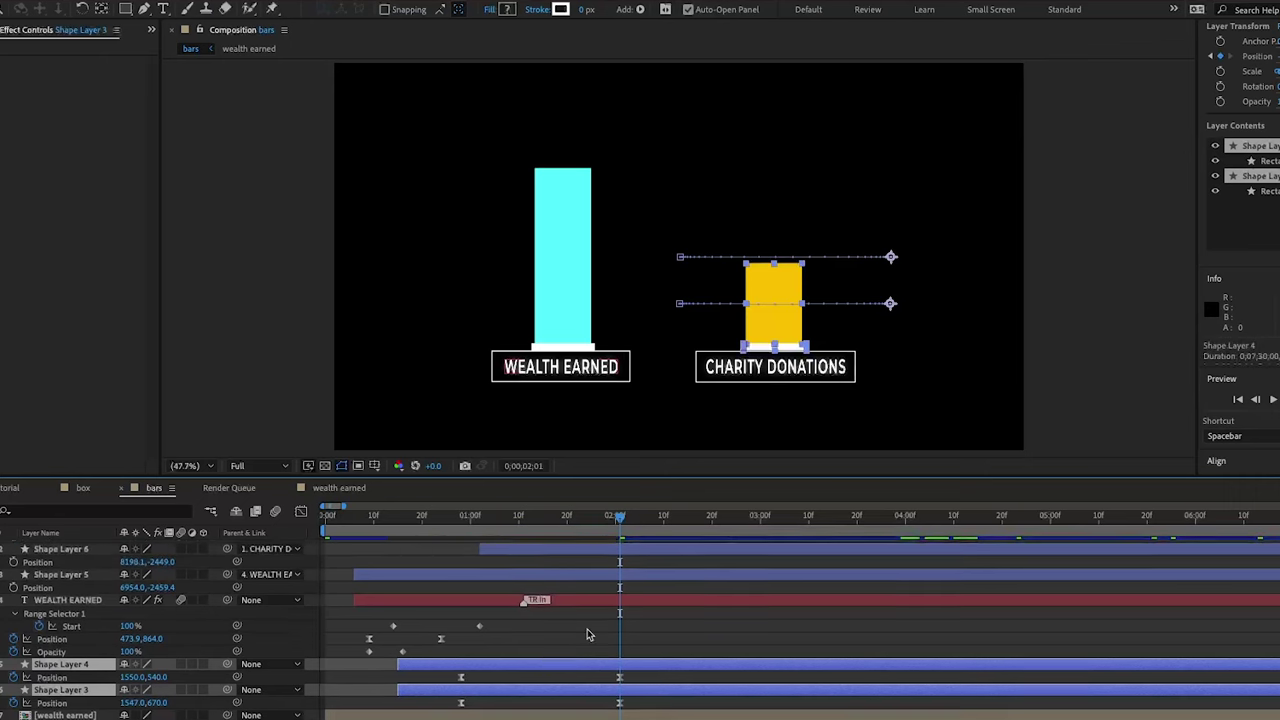
pyautogui.moveTo(620, 524); pyautogui.dragTo(582, 598)
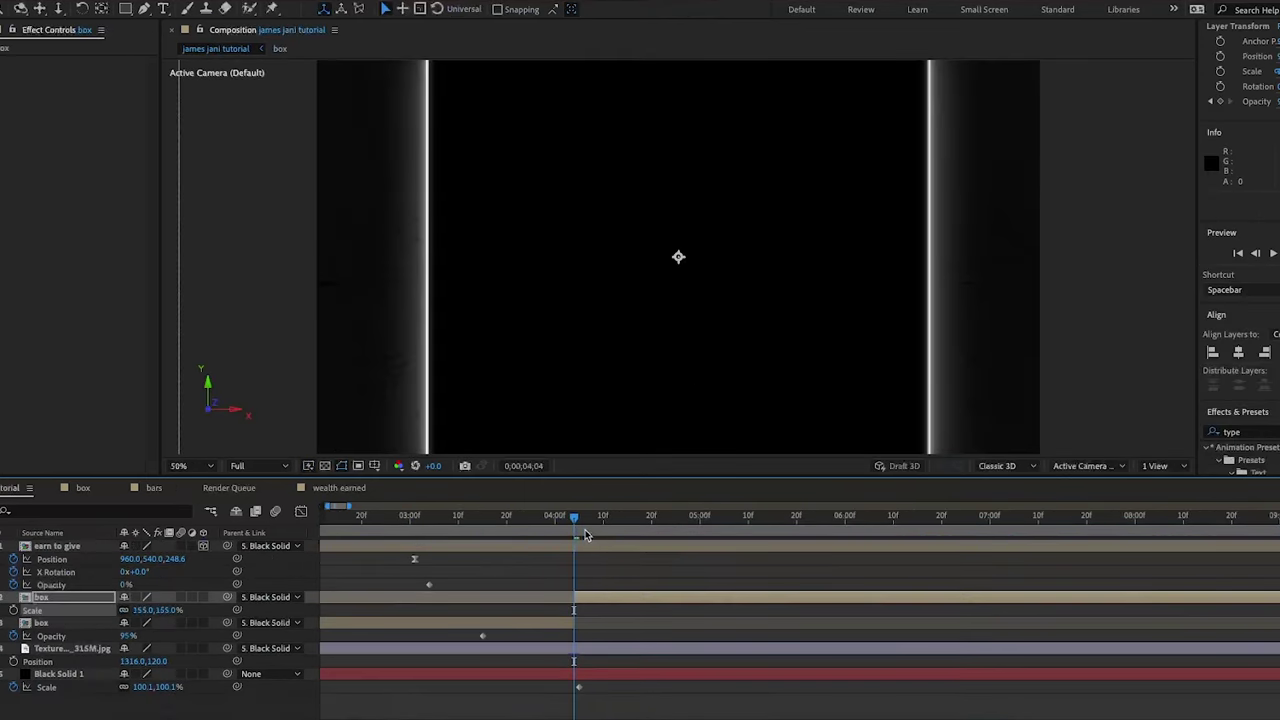
# Place the bars composition in james jani tutorial at 84% scale, centred between the glowing edges, and parent it to Black Solid 1
pyautogui.moveTo(586, 535); pyautogui.dragTo(570, 535)
pyautogui.click(0, 30)
pyautogui.moveTo(139, 453); pyautogui.dragTo(543, 348)
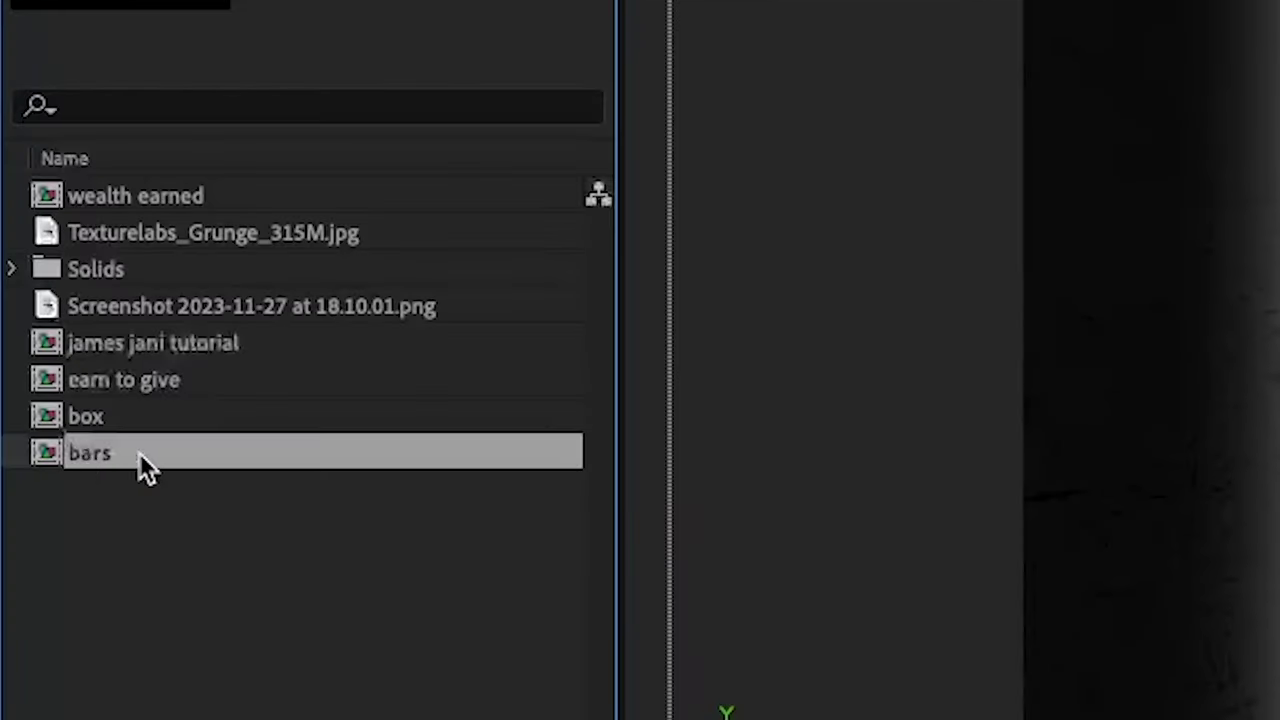
pyautogui.press('s')
pyautogui.moveTo(168, 560); pyautogui.dragTo(158, 563)
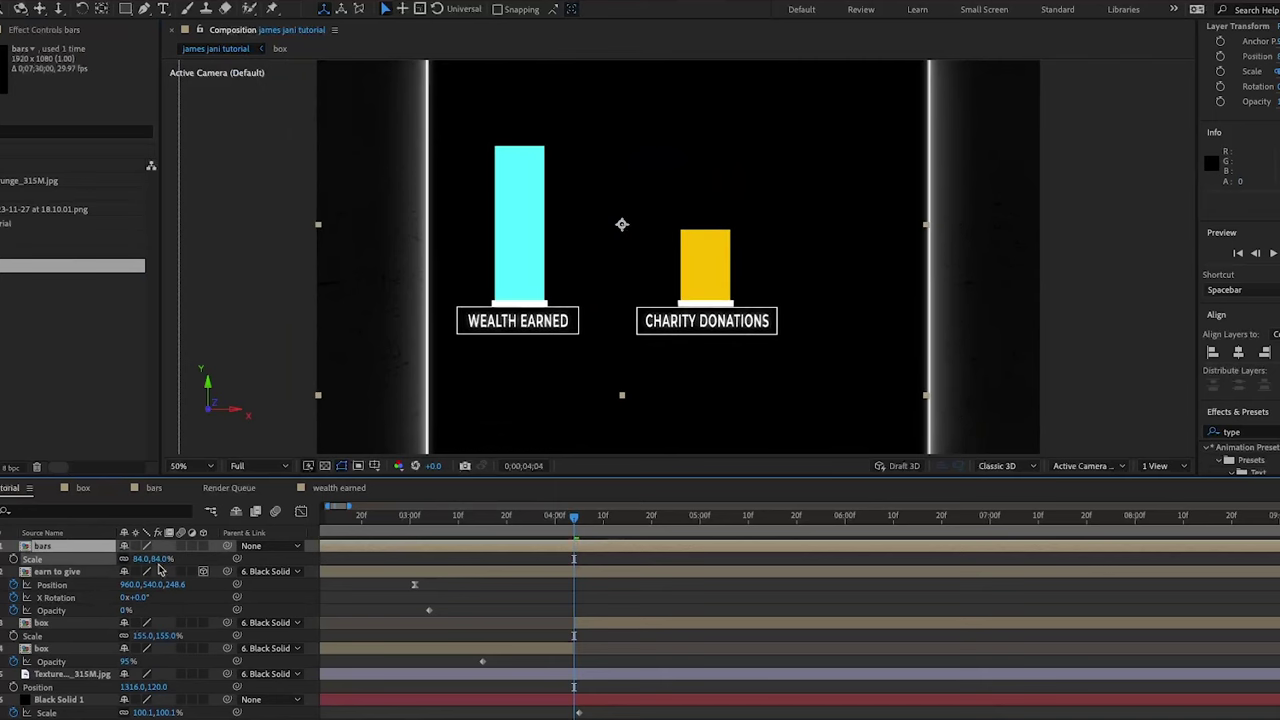
pyautogui.moveTo(521, 288); pyautogui.dragTo(576, 308)
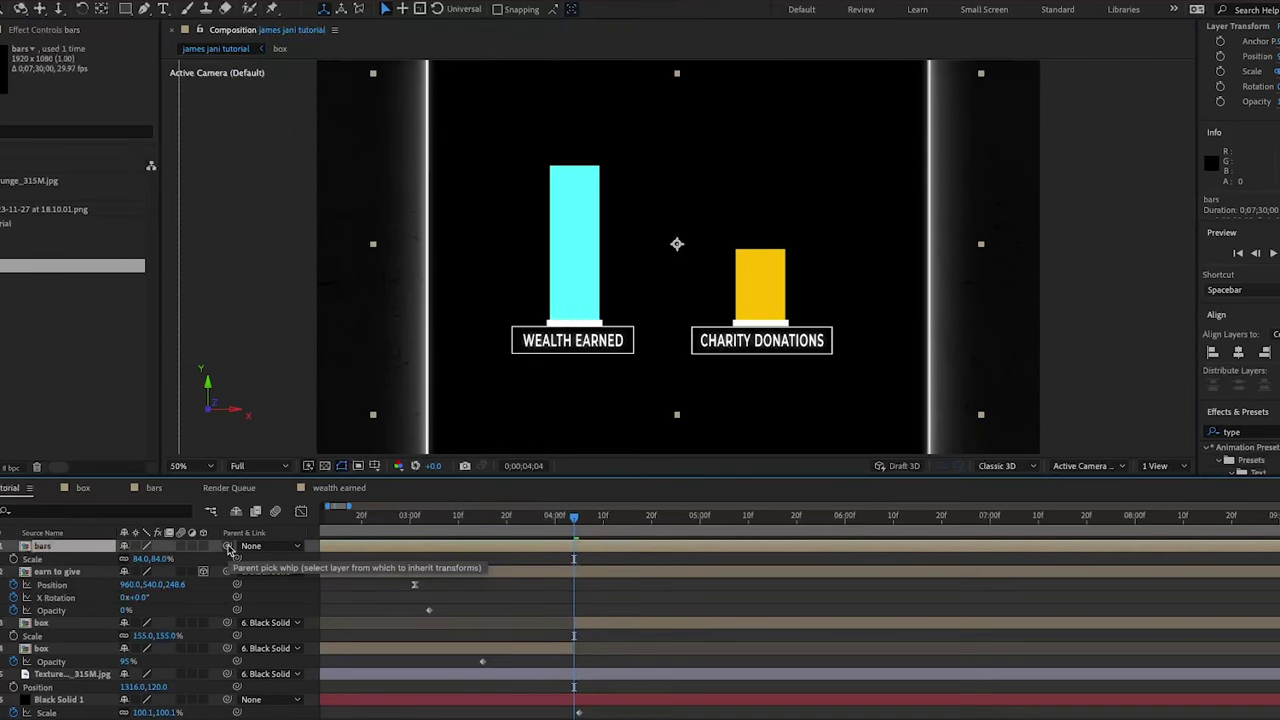
pyautogui.moveTo(229, 549); pyautogui.dragTo(83, 707)
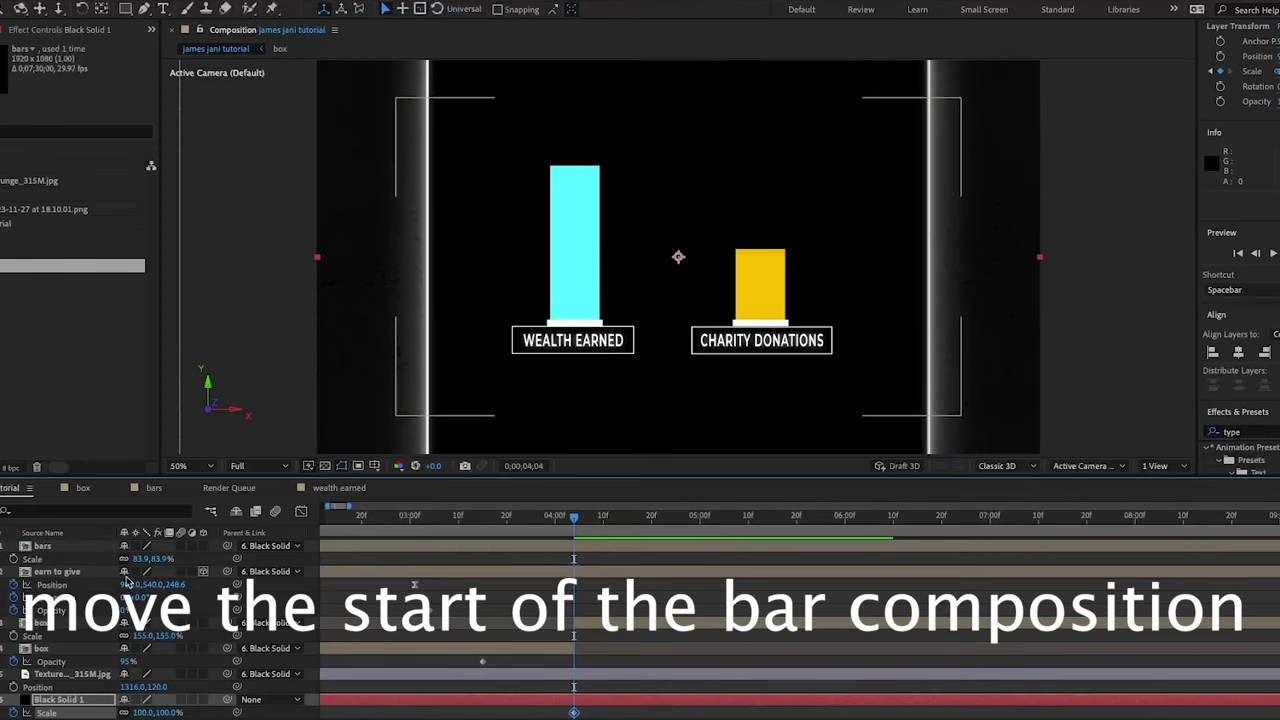
# Move the start of the bars layer to 0;00;04;04 in the james jani tutorial timeline
pyautogui.click(383, 550)
pyautogui.moveTo(498, 552); pyautogui.dragTo(984, 553)
pyautogui.click(560, 556)
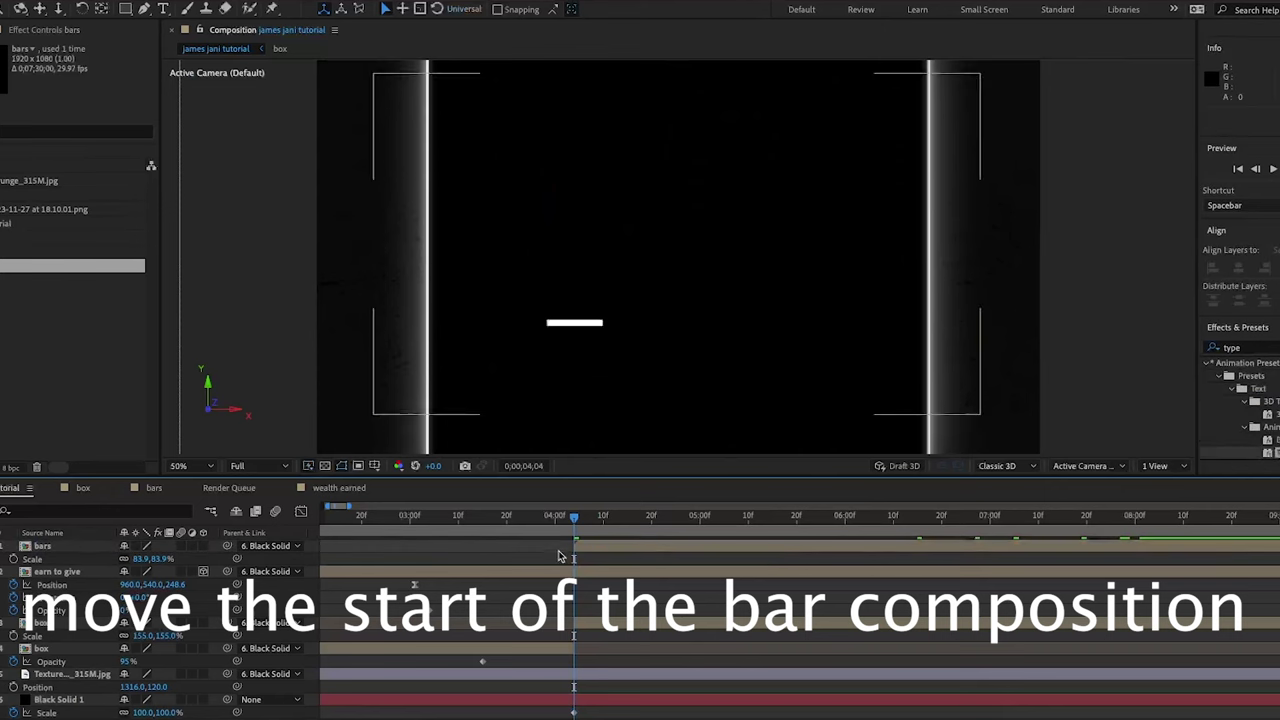
pyautogui.click(576, 518)
pyautogui.moveTo(575, 518); pyautogui.dragTo(597, 549)
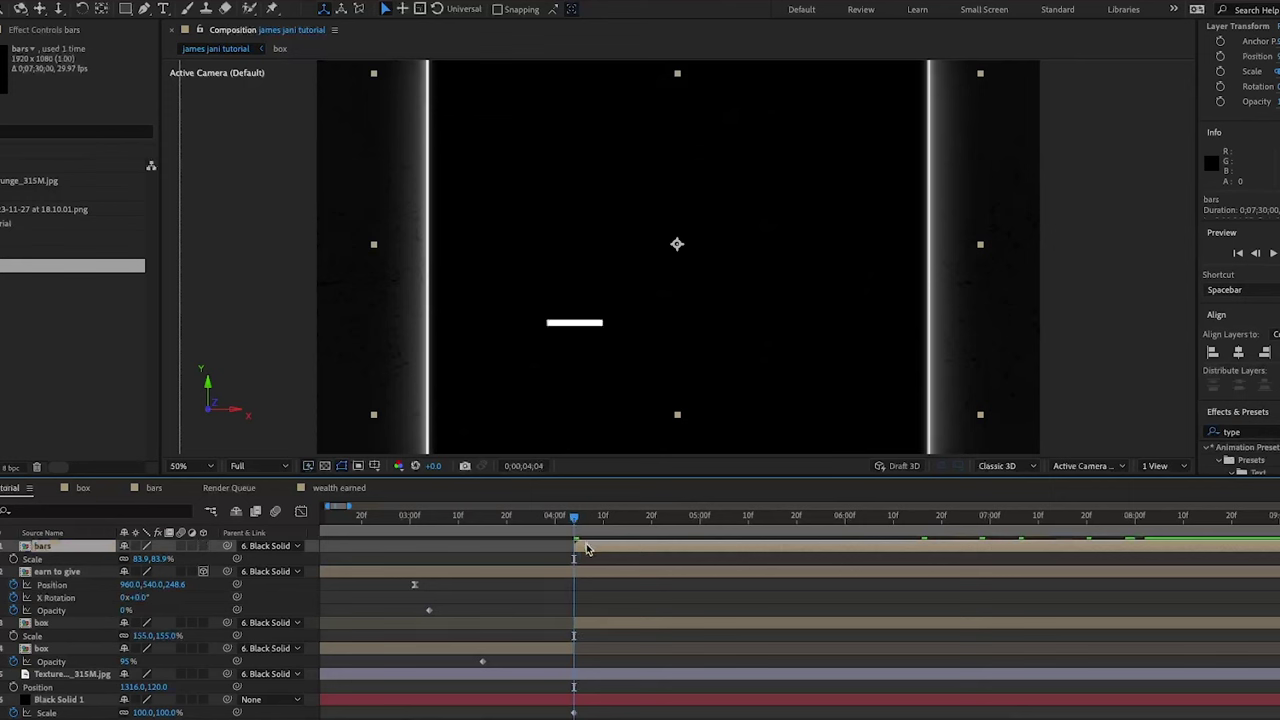
pyautogui.hotkey('ctrl', 'z')
# Keyframe the bars layer's Opacity from 0% at 0;00;04;04 to 100% at 0;00;04;08, and preview the fade-in
pyautogui.click(60, 547)
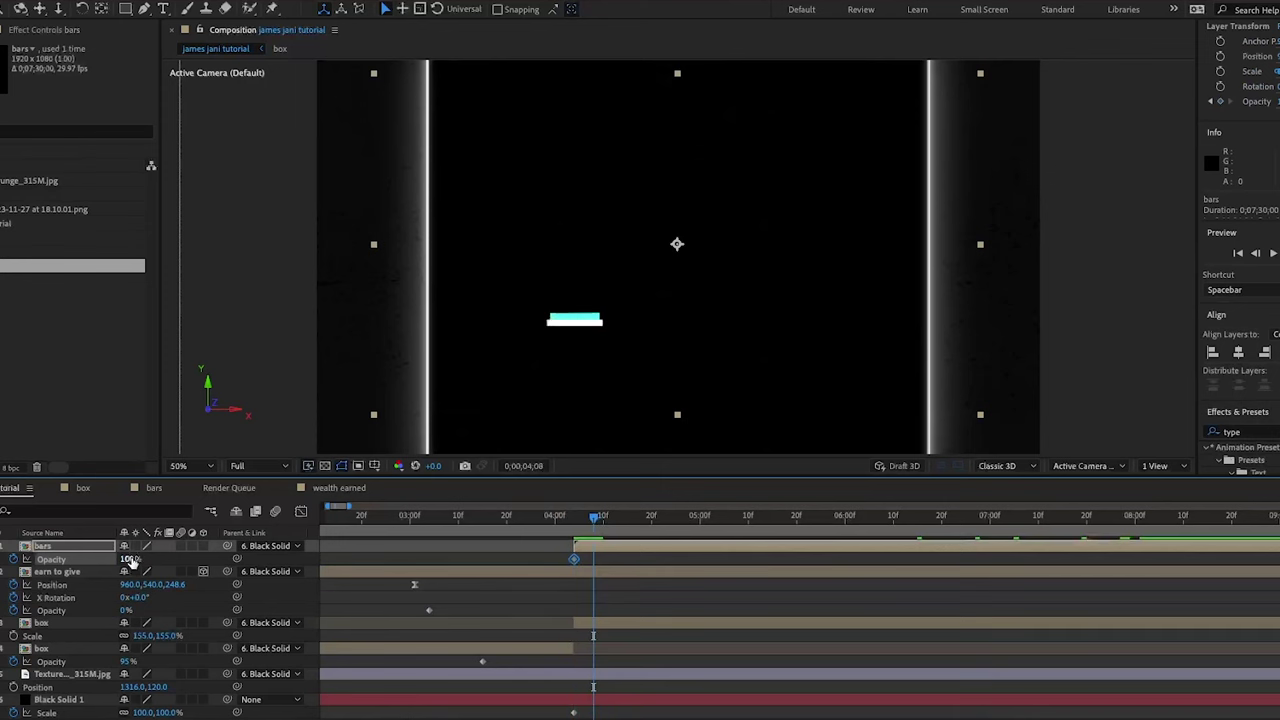
pyautogui.moveTo(132, 561); pyautogui.dragTo(56, 578)
pyautogui.moveTo(594, 533)
pyautogui.mouseDown()
pyautogui.moveTo(554, 535)
pyautogui.moveTo(578, 537)
pyautogui.mouseUp()
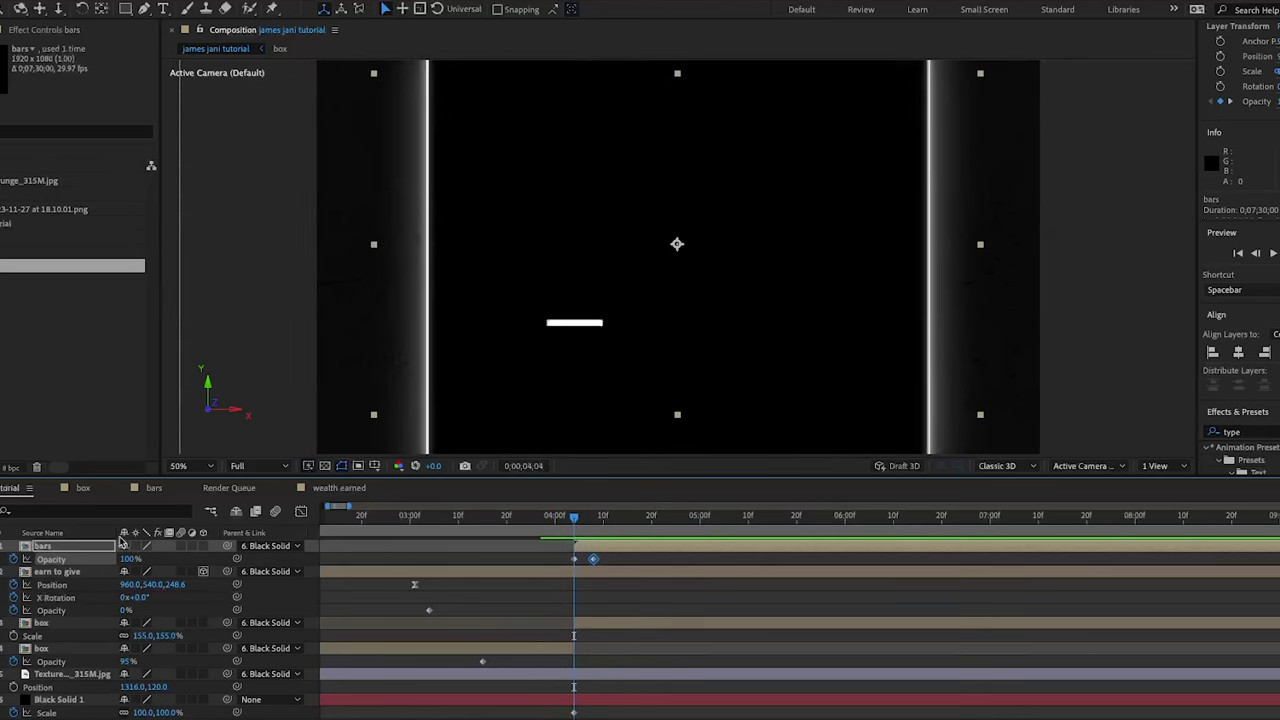
pyautogui.moveTo(127, 562); pyautogui.dragTo(55, 570)
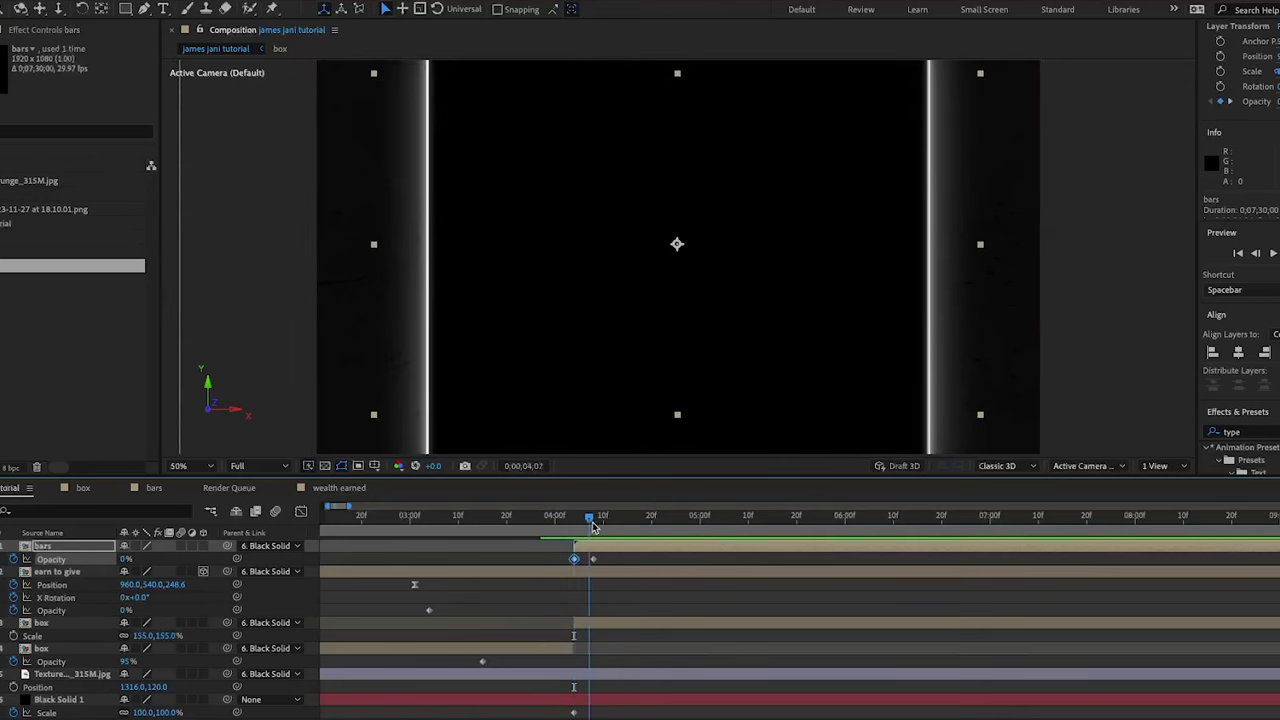
pyautogui.press('space')
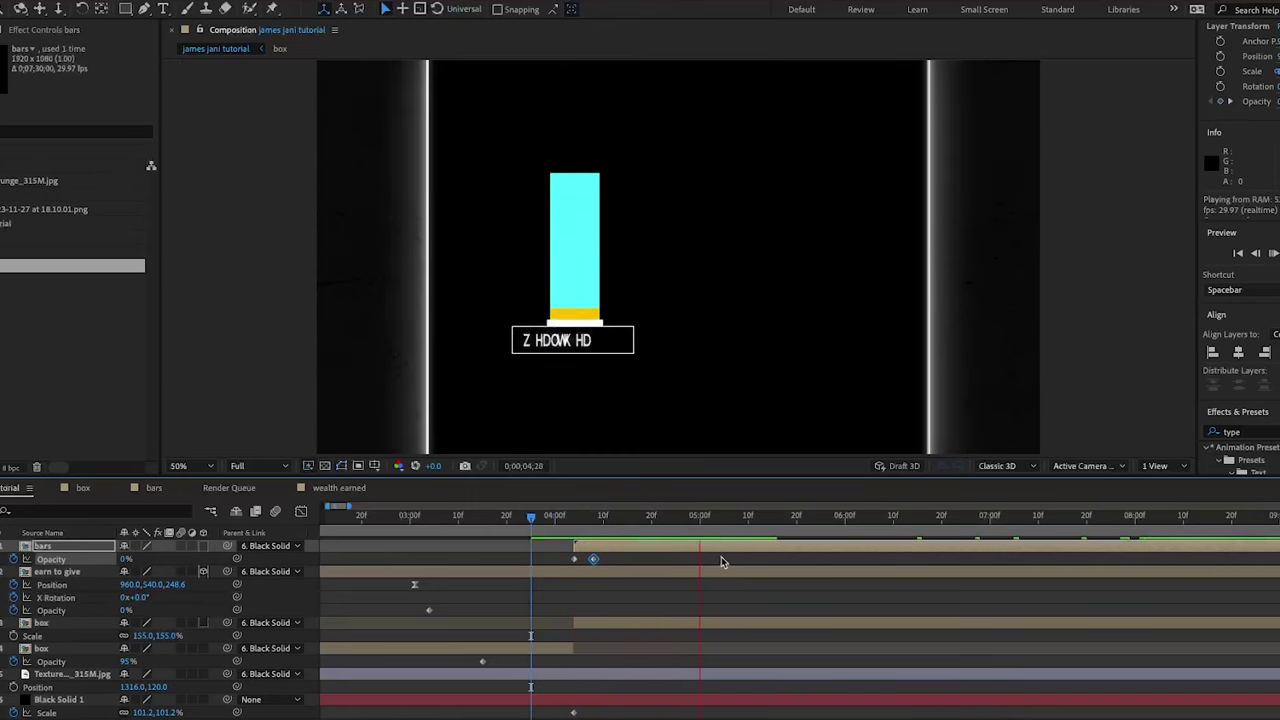
pyautogui.click(559, 519)
pyautogui.press('space')
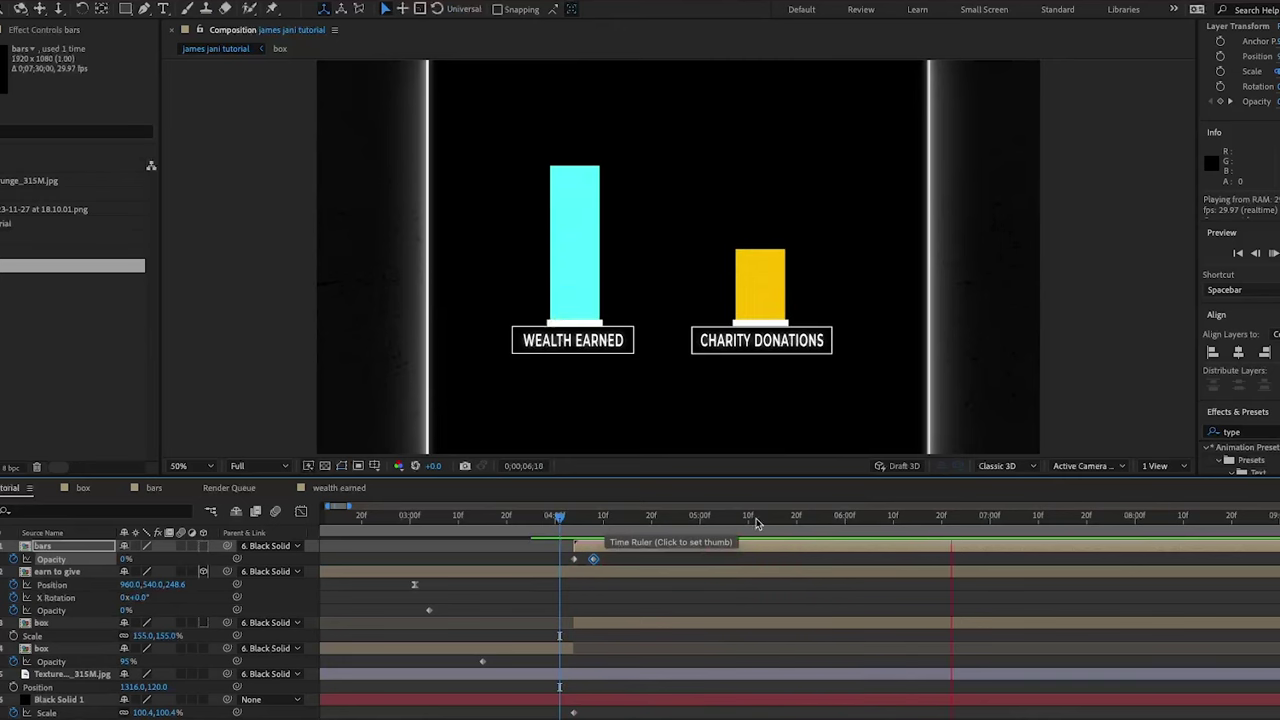
# In the bars composition, shift the Position keyframes of Shape Layers 4 and 3 about 11 frames later
pyautogui.click(339, 489)
pyautogui.click(154, 488)
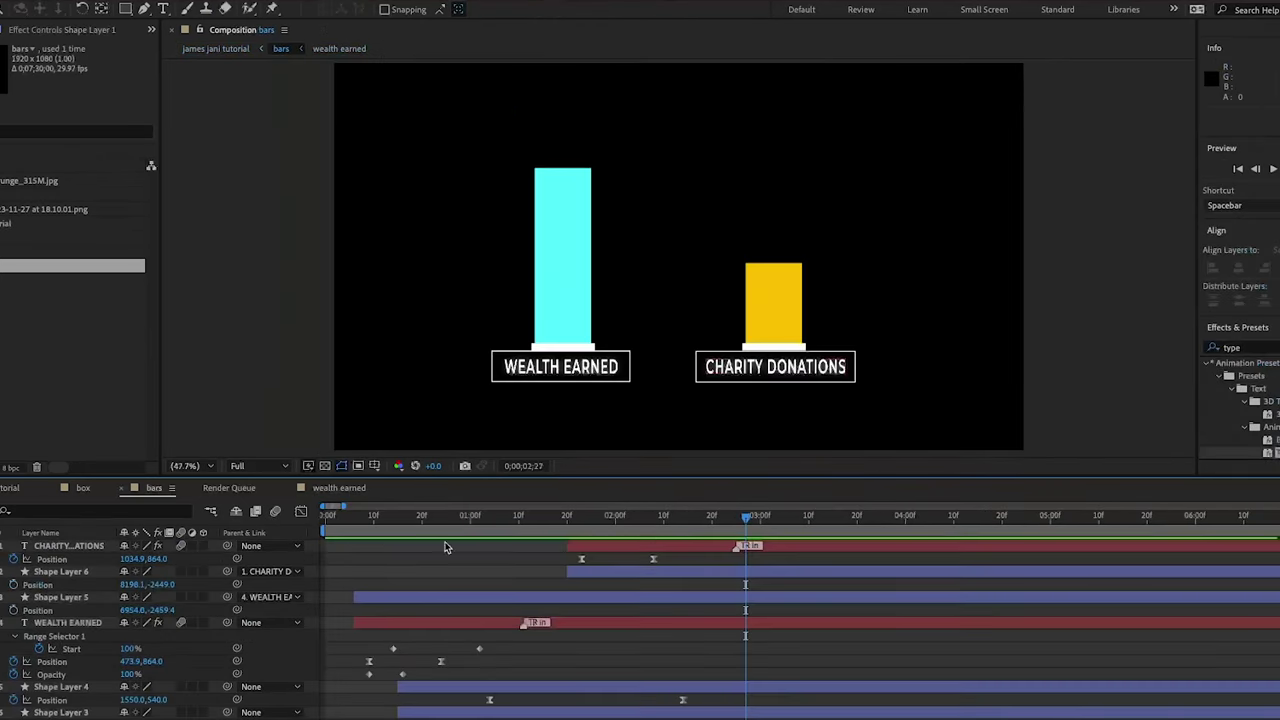
pyautogui.scroll(-2, 600, 668)
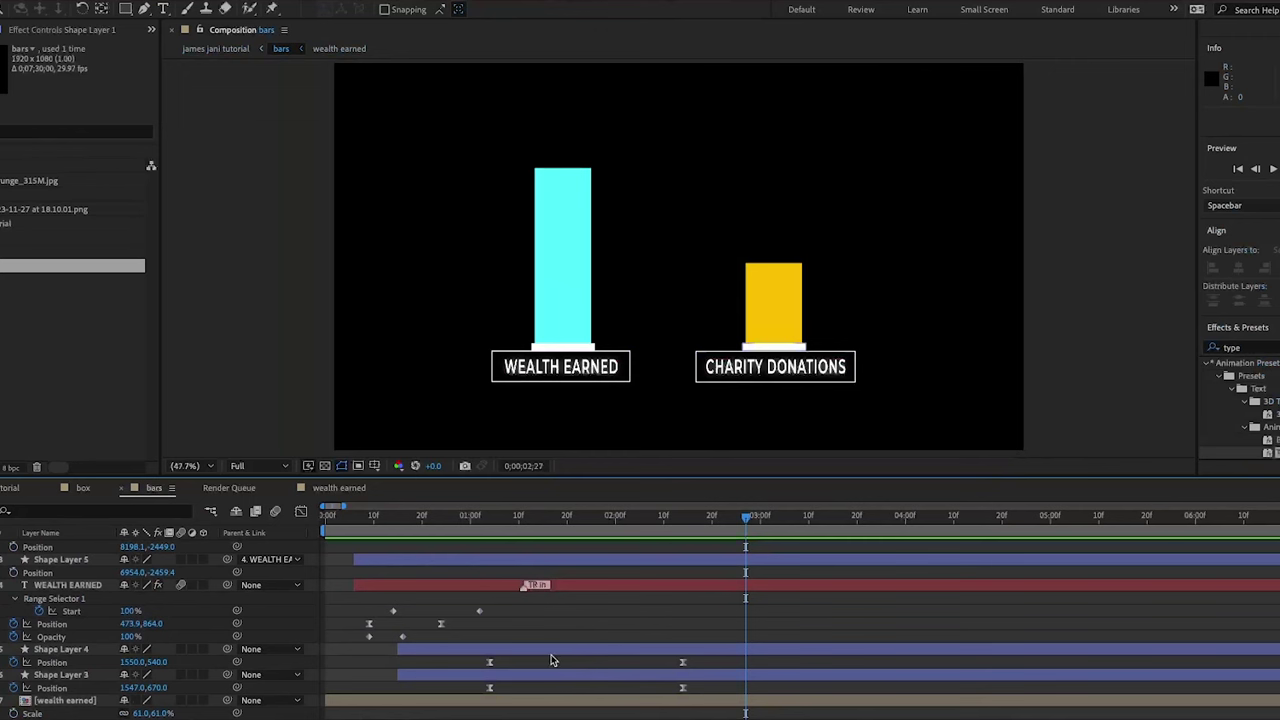
pyautogui.moveTo(476, 655); pyautogui.dragTo(688, 665)
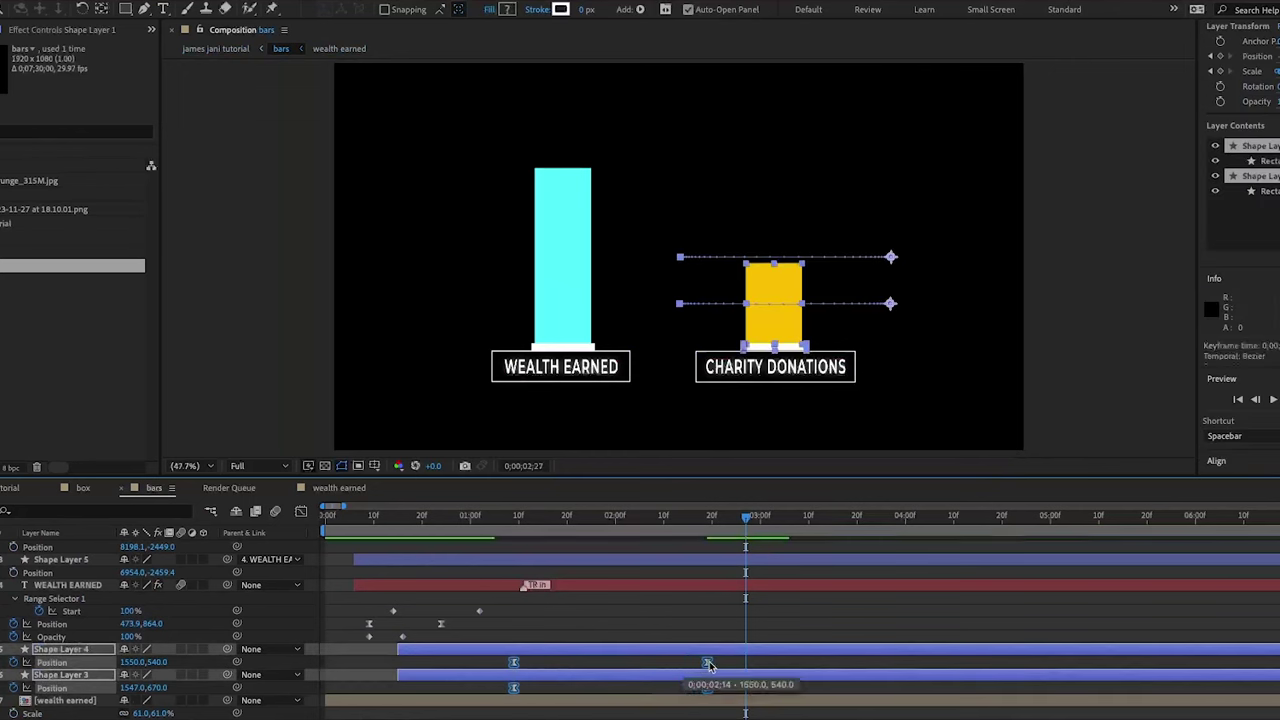
pyautogui.click(731, 662)
pyautogui.scroll(2, 715, 632)
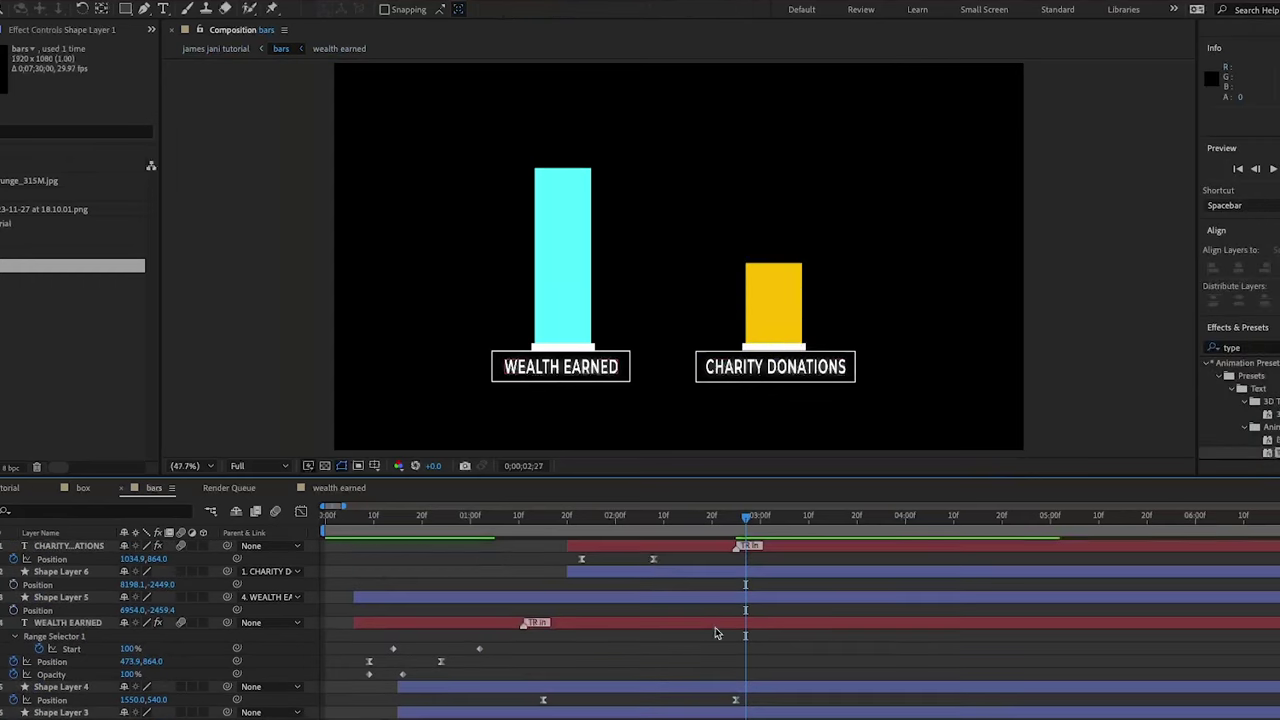
# Shift the CHARITY DONATIONS text and Shape Layer 6 about 13 frames later to start near 0;00;02;03, and preview the timing
pyautogui.click(643, 548)
pyautogui.moveTo(631, 550); pyautogui.dragTo(693, 550)
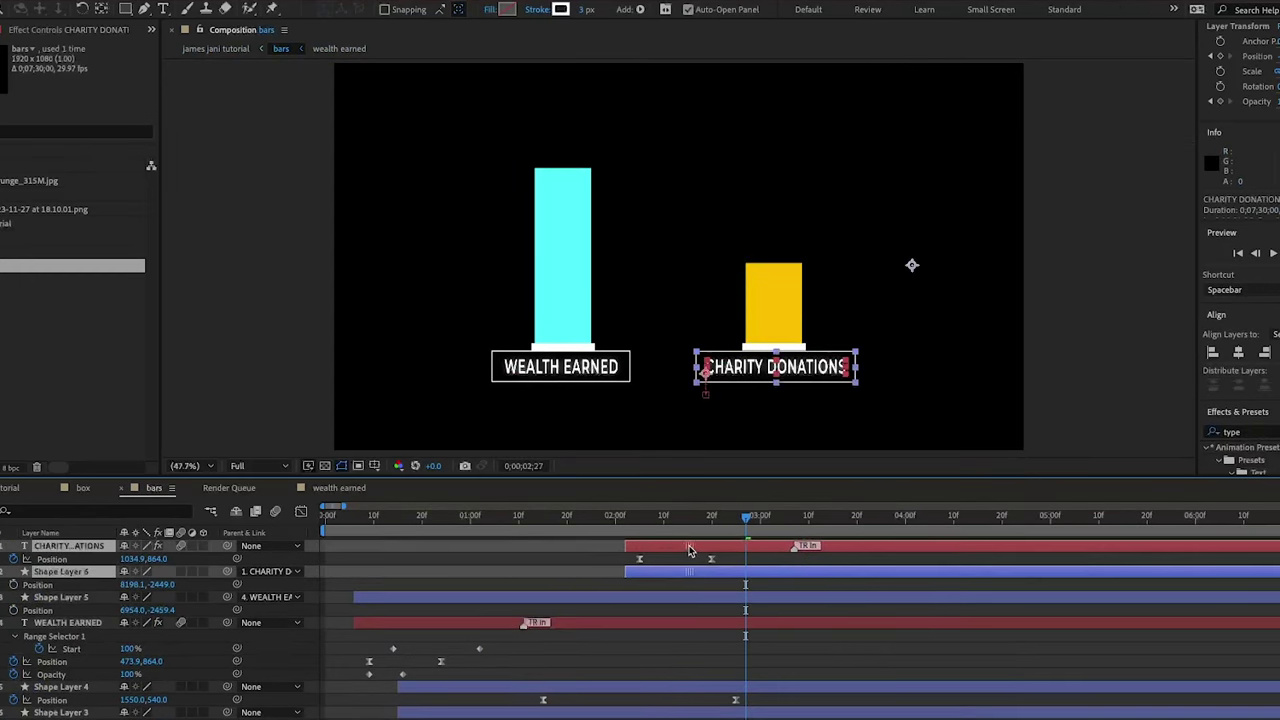
pyautogui.press('space')
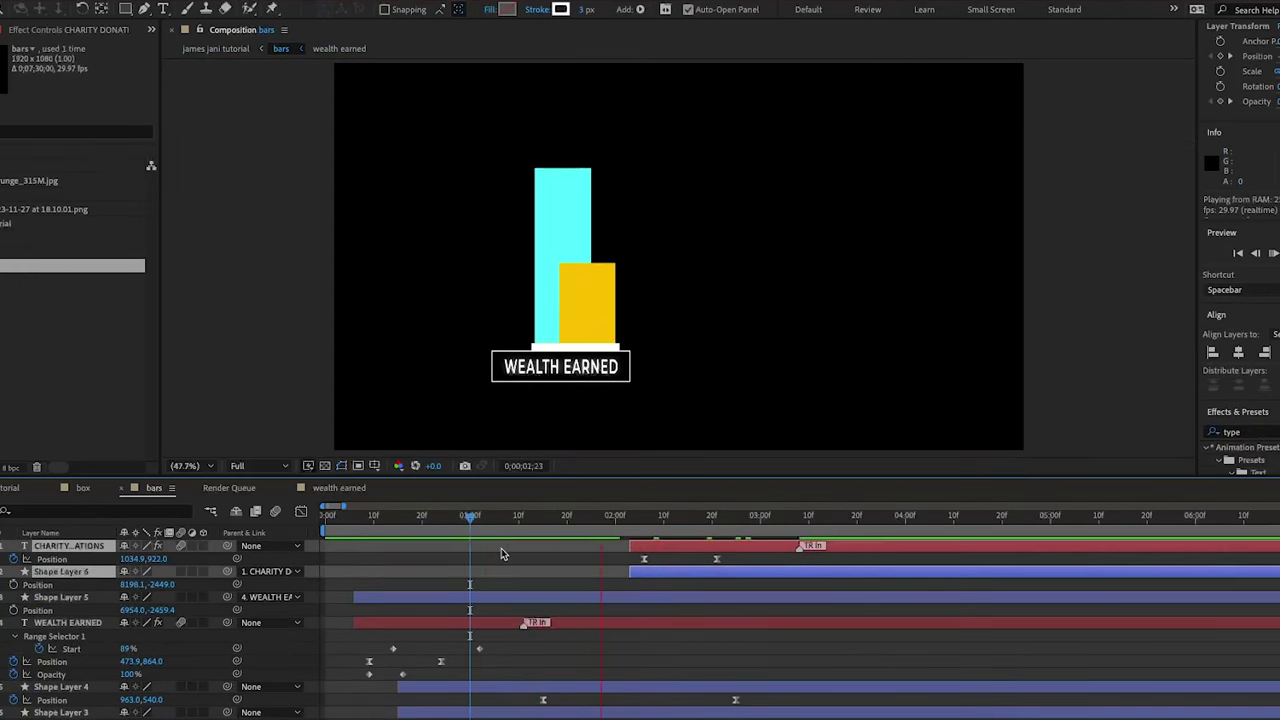
pyautogui.click(520, 543)
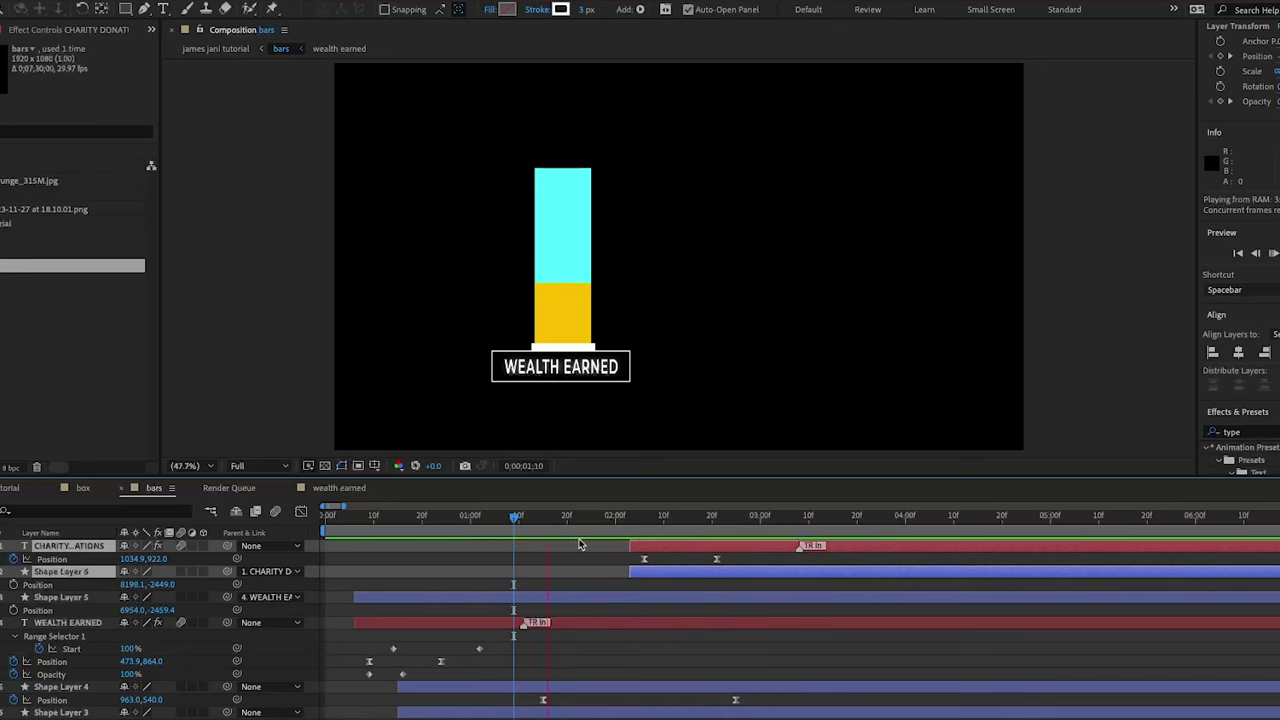
pyautogui.press('space')
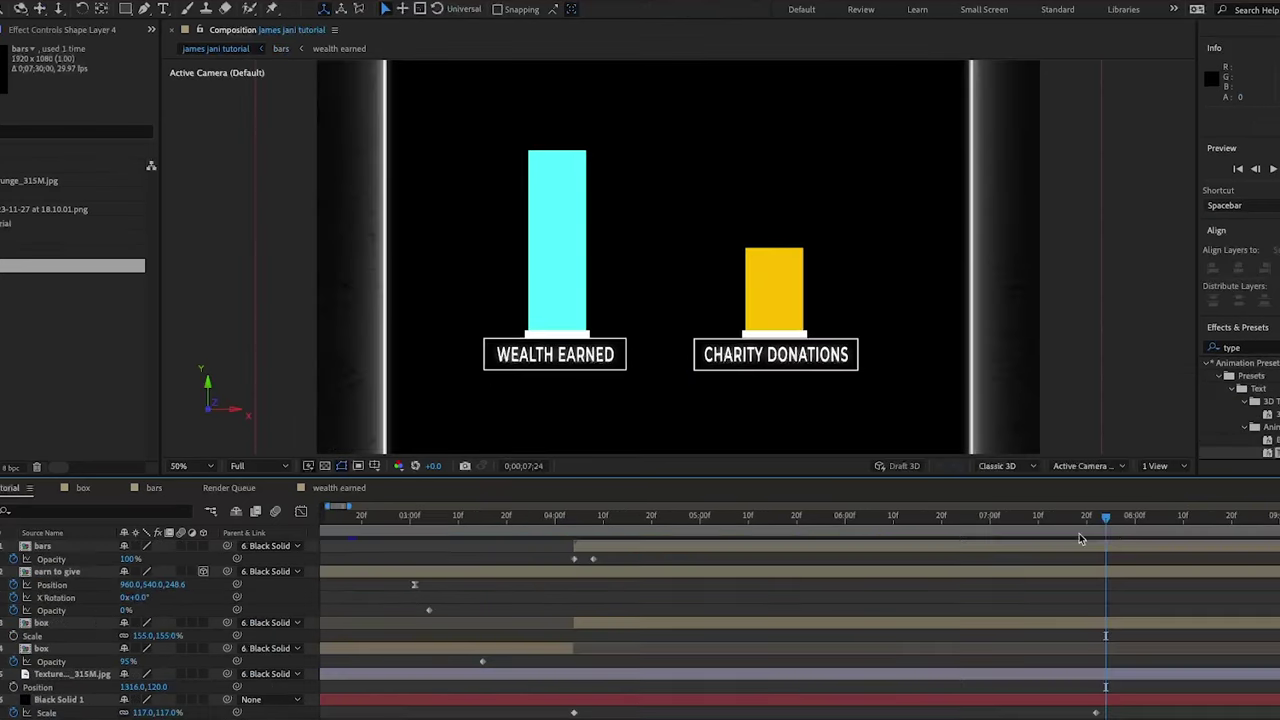
pyautogui.click(521, 540)
pyautogui.press('space')
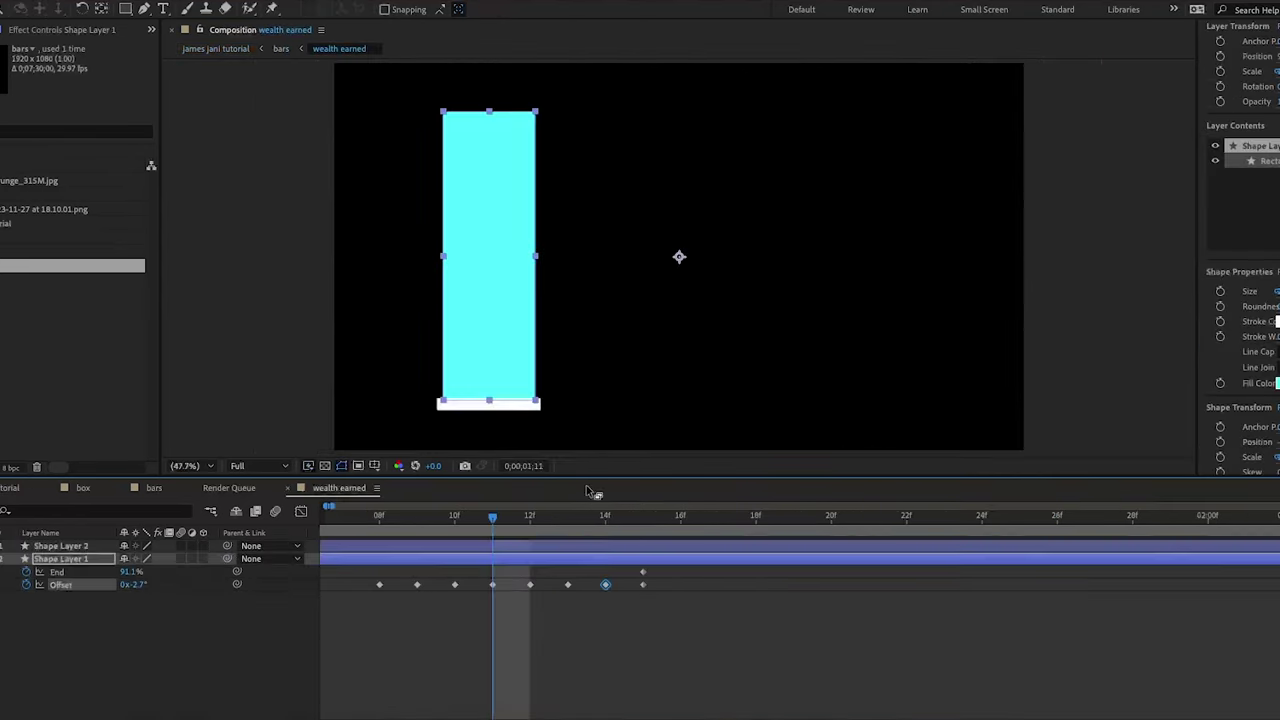
# Apply the Glow effect to Shape Layer 1, the cyan bar in wealth earned, and set the glow radius to 55
pyautogui.scroll(-10, 1265, 365)
pyautogui.moveTo(1256, 347); pyautogui.dragTo(1166, 345)
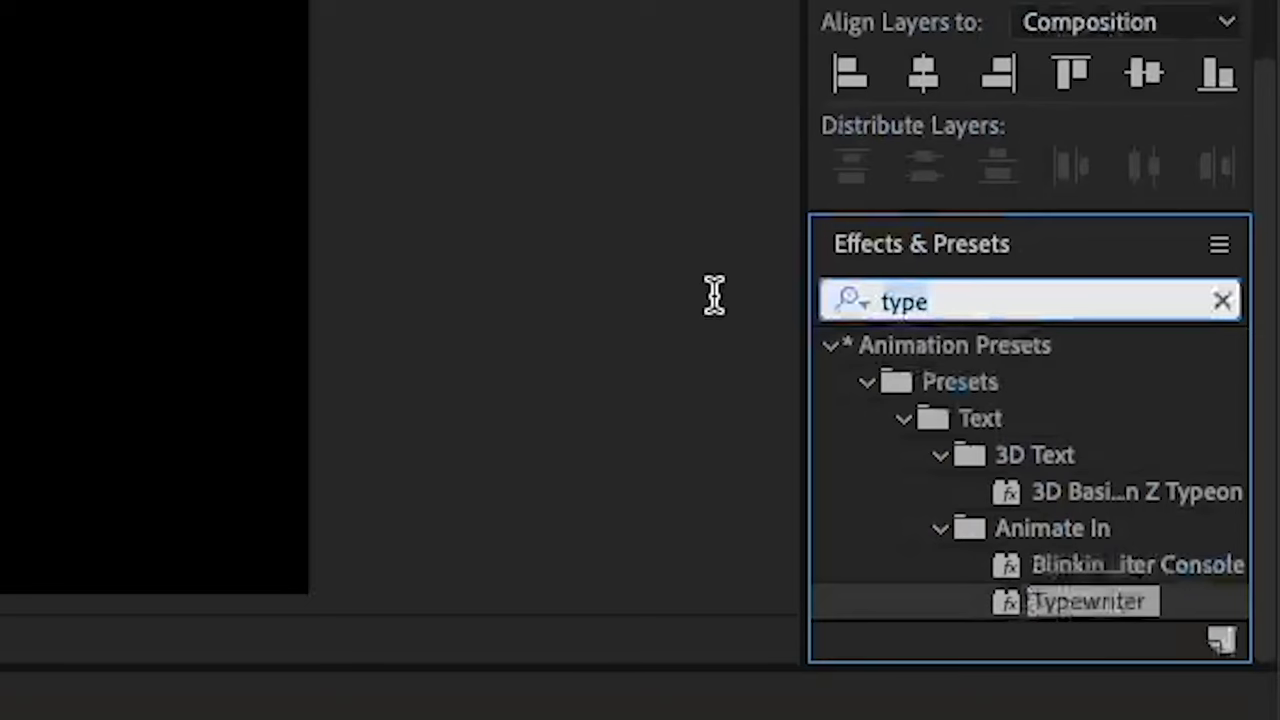
pyautogui.press('BackSpace')
pyautogui.write('glow')
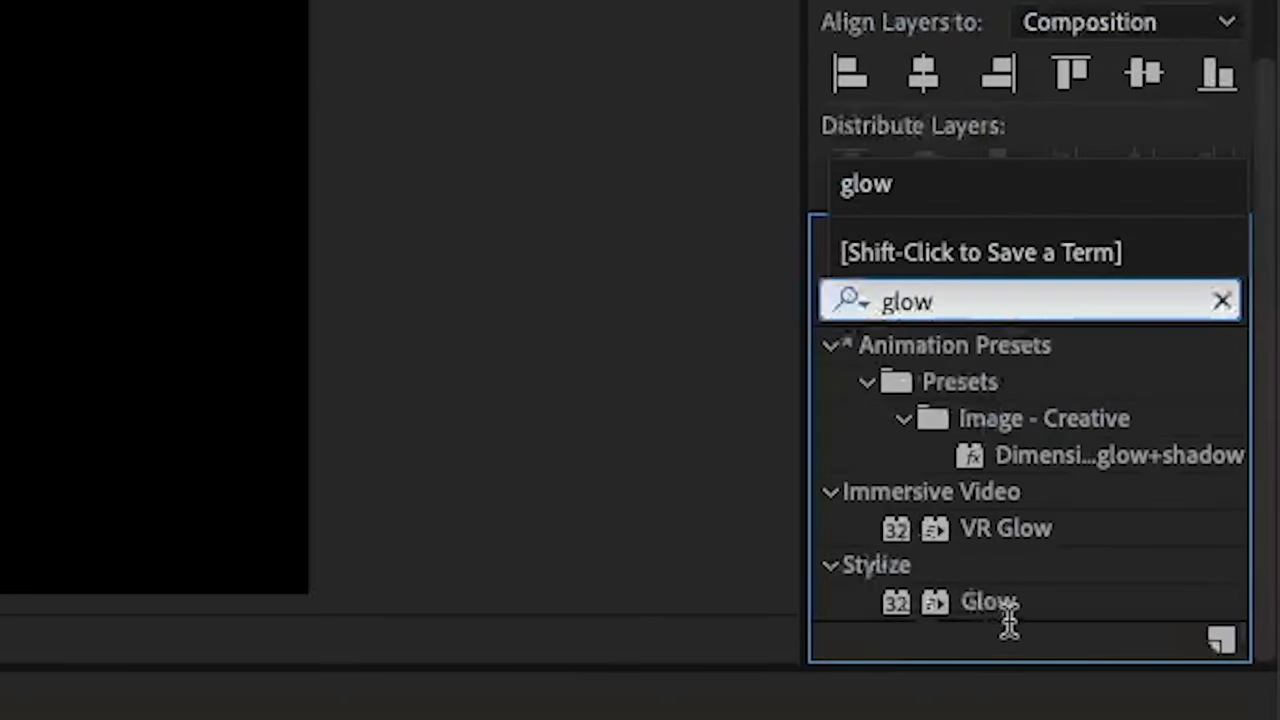
pyautogui.click(993, 604)
pyautogui.moveTo(990, 602); pyautogui.dragTo(494, 294)
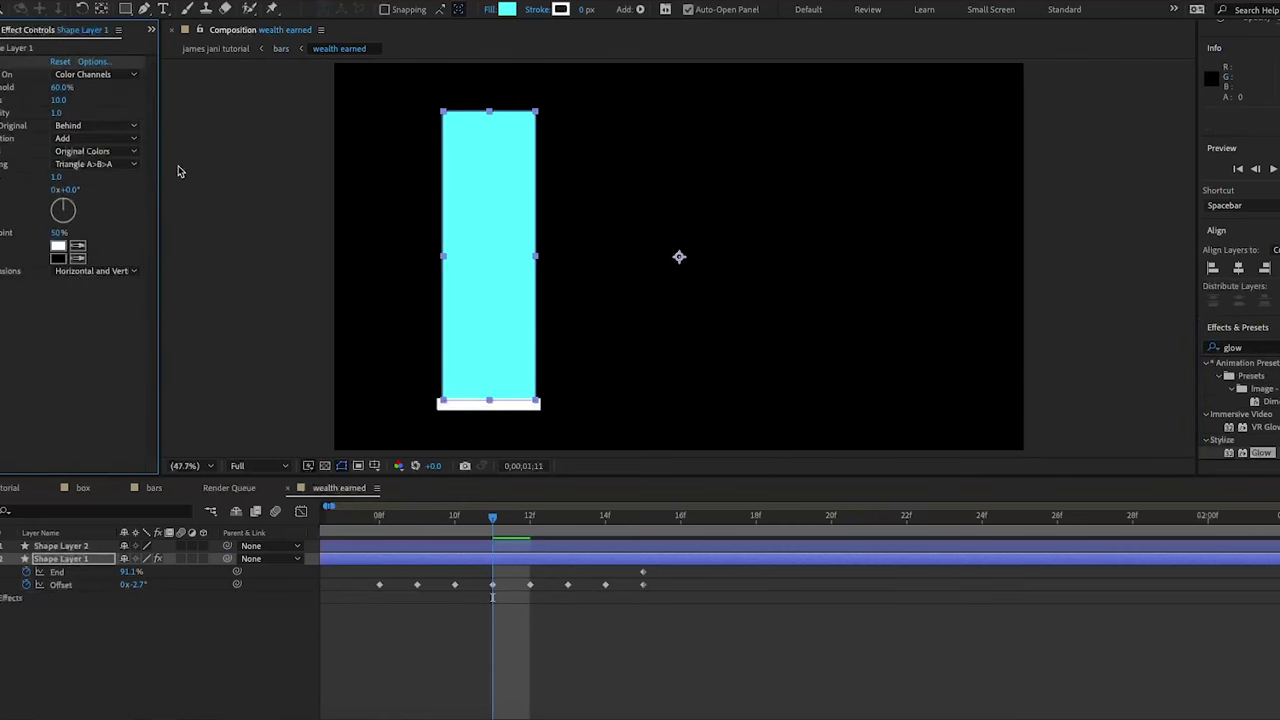
pyautogui.moveTo(66, 100); pyautogui.dragTo(98, 105)
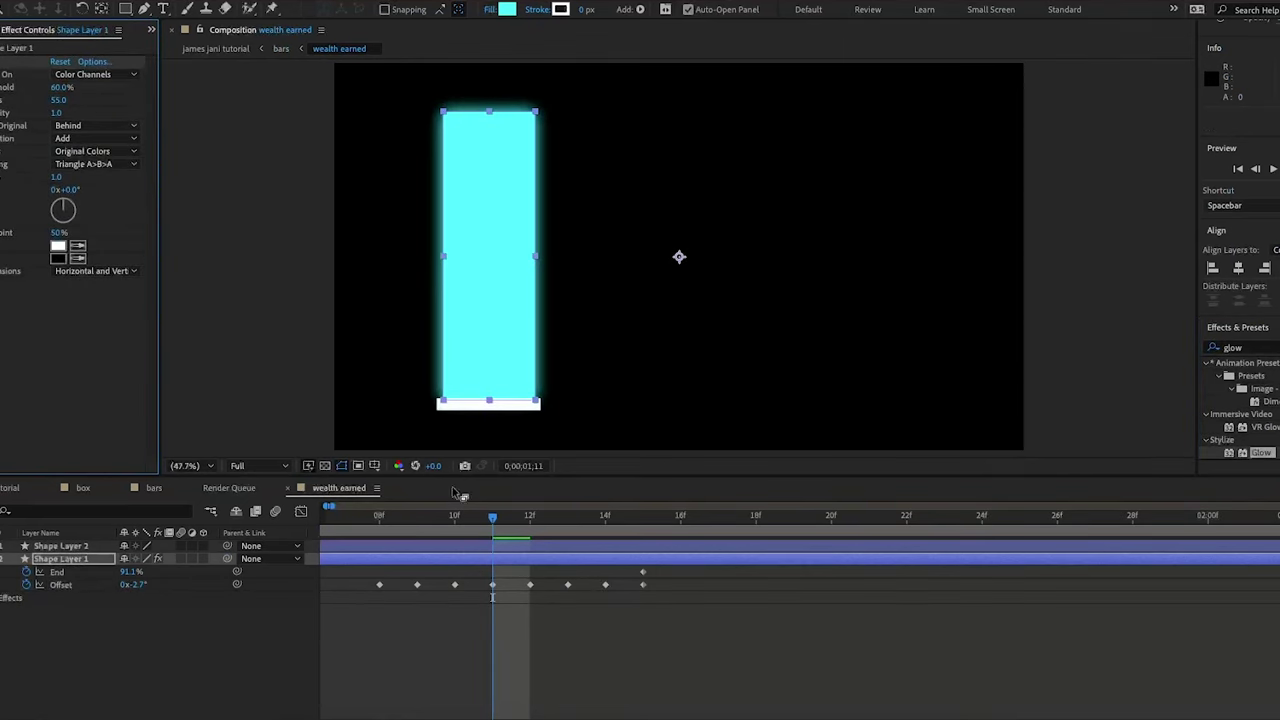
# Paste the cyan bar's Glow effect onto Shape Layer 3, the yellow bar in the bars composition
pyautogui.click(168, 489)
pyautogui.click(769, 316)
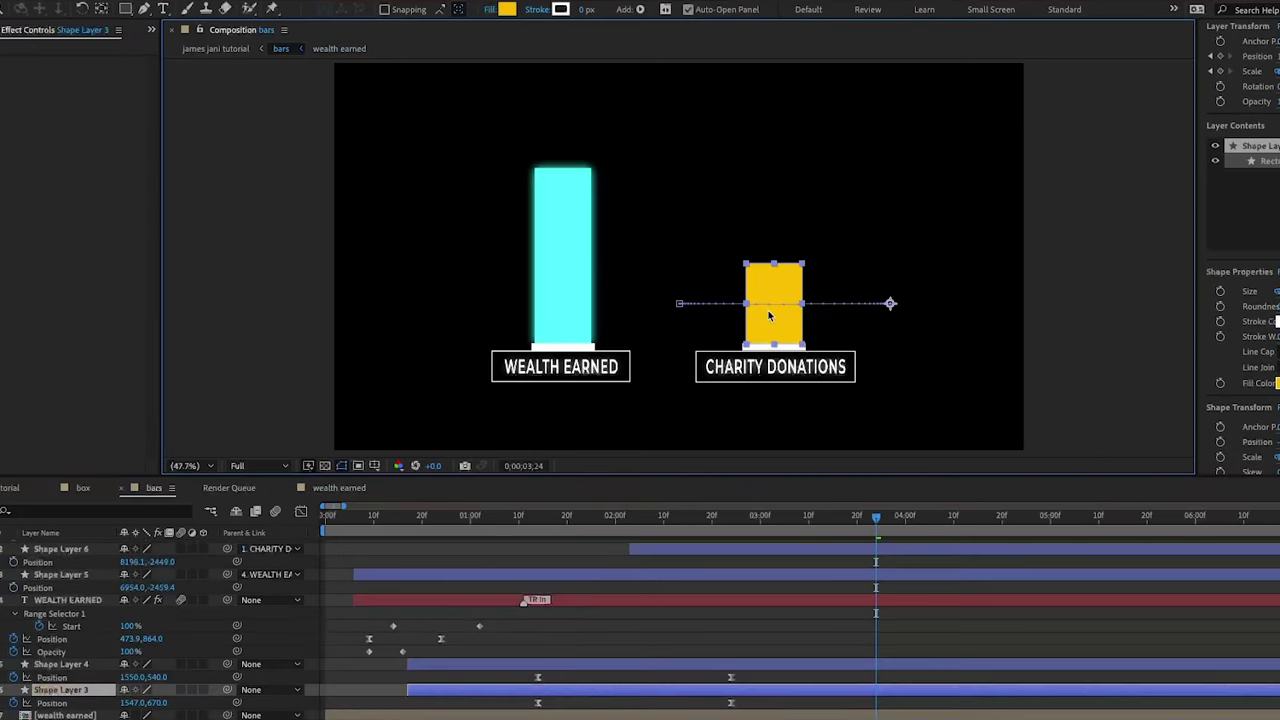
pyautogui.hotkey('ctrl', 'v')
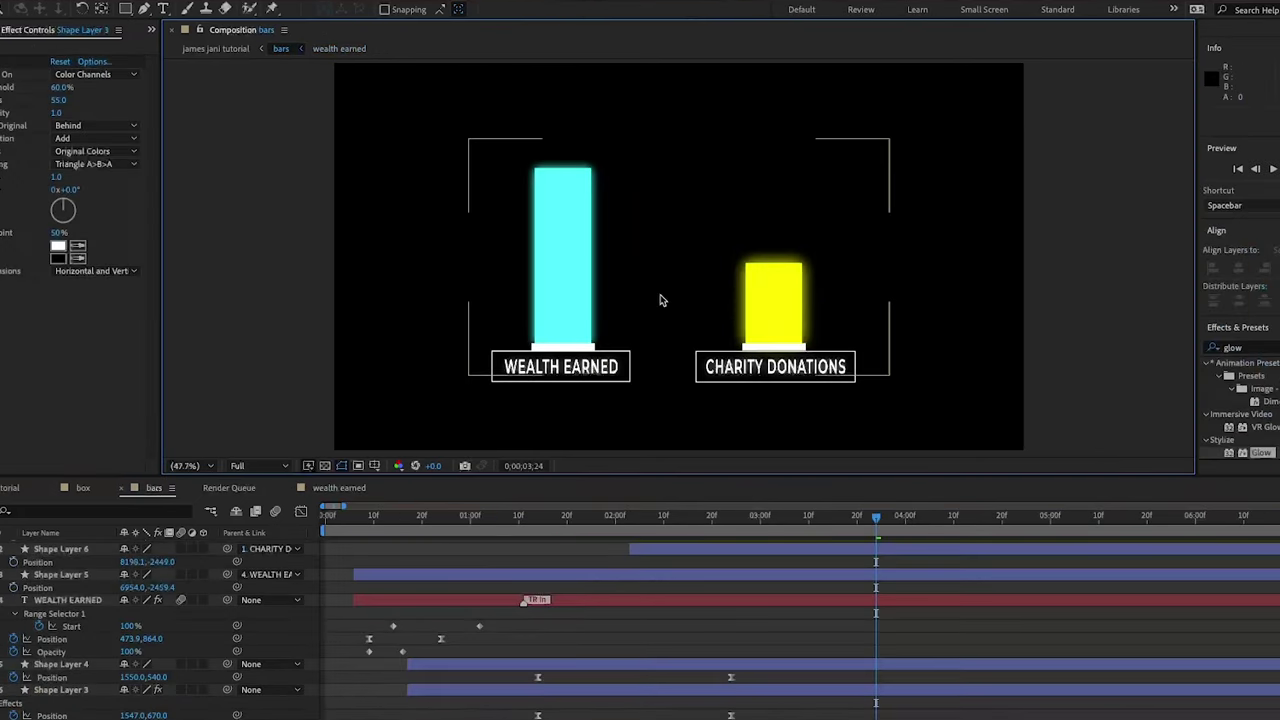
pyautogui.click(779, 306)
pyautogui.click(299, 208)
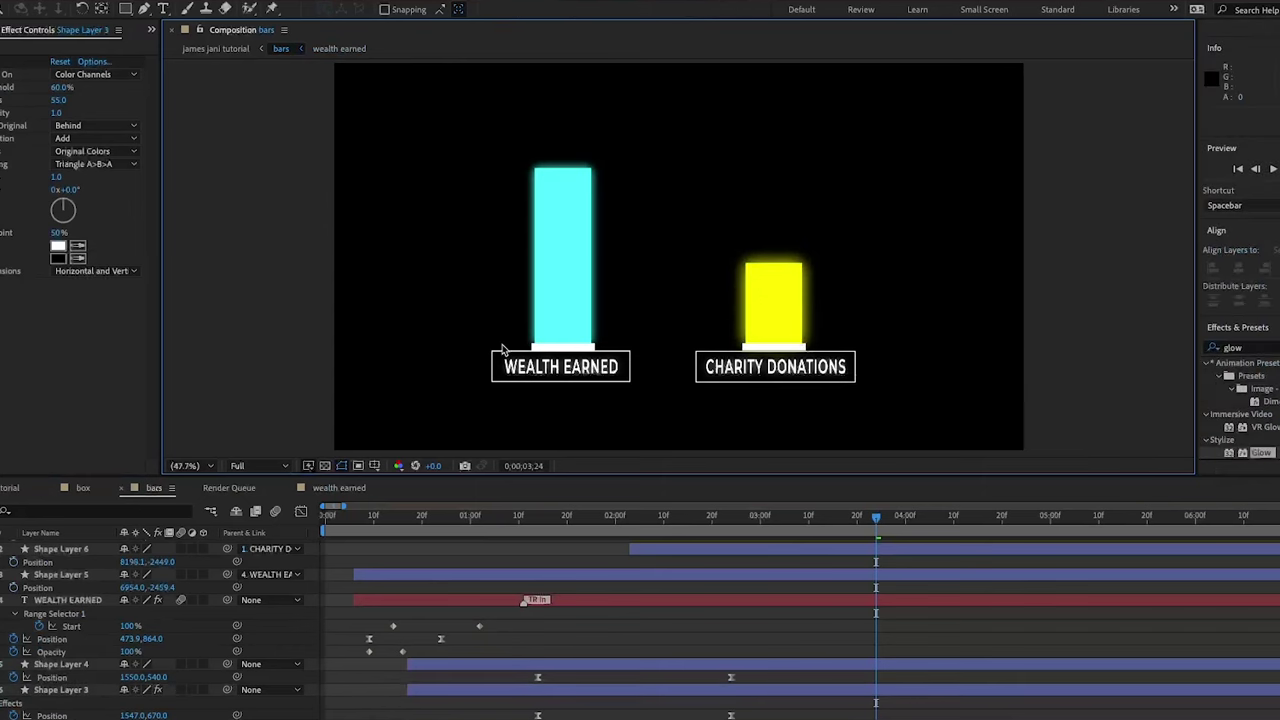